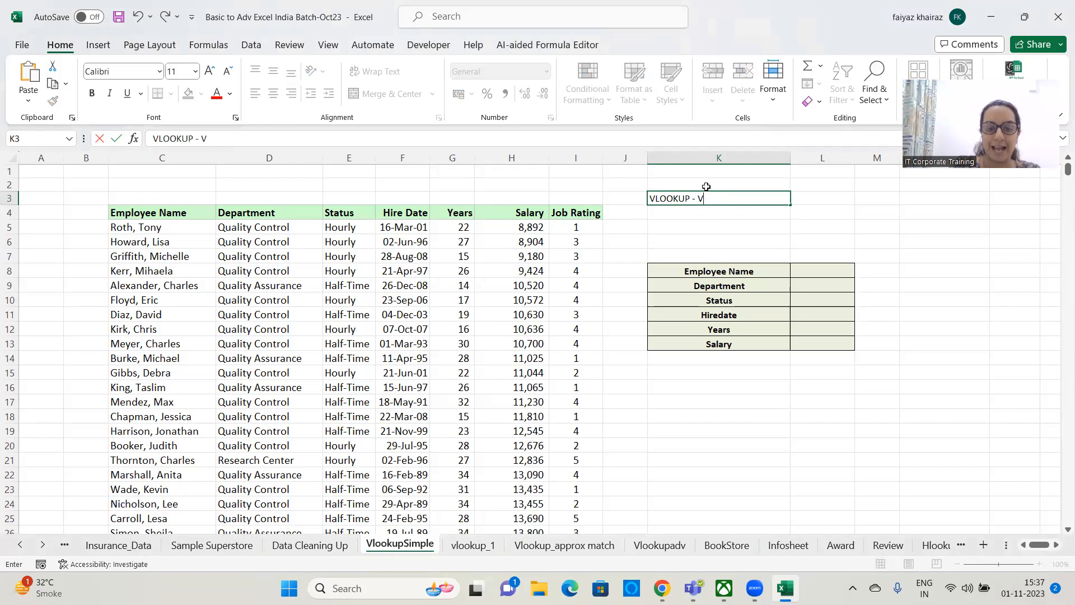
# - Complete the heading in cell K3 so it reads "VLOOKUP - Vertical Vlookup"
pyautogui.write('cal Vlookup')
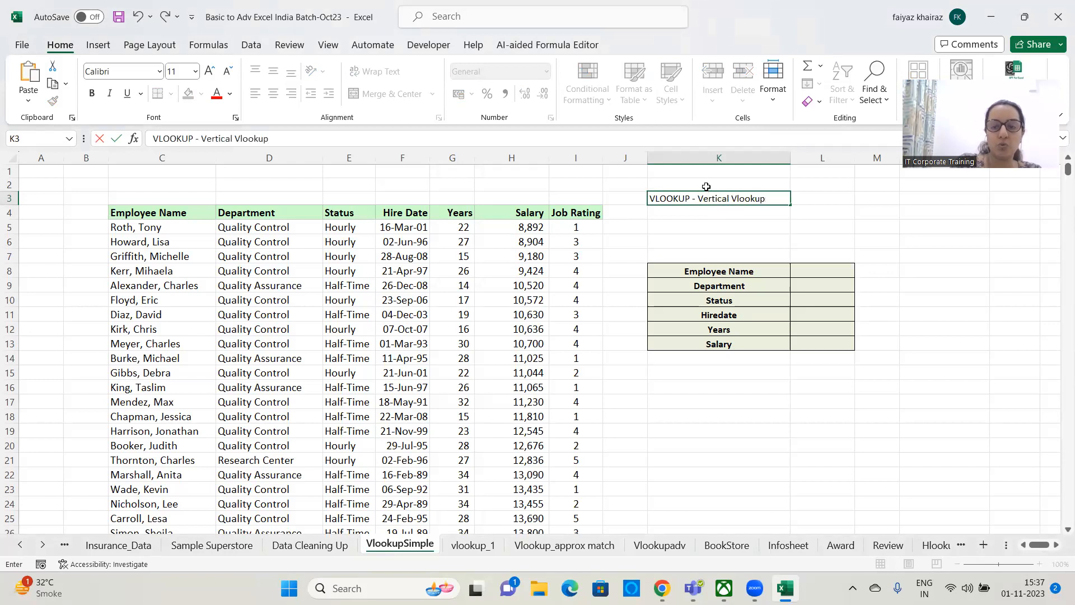
pyautogui.press('Return')
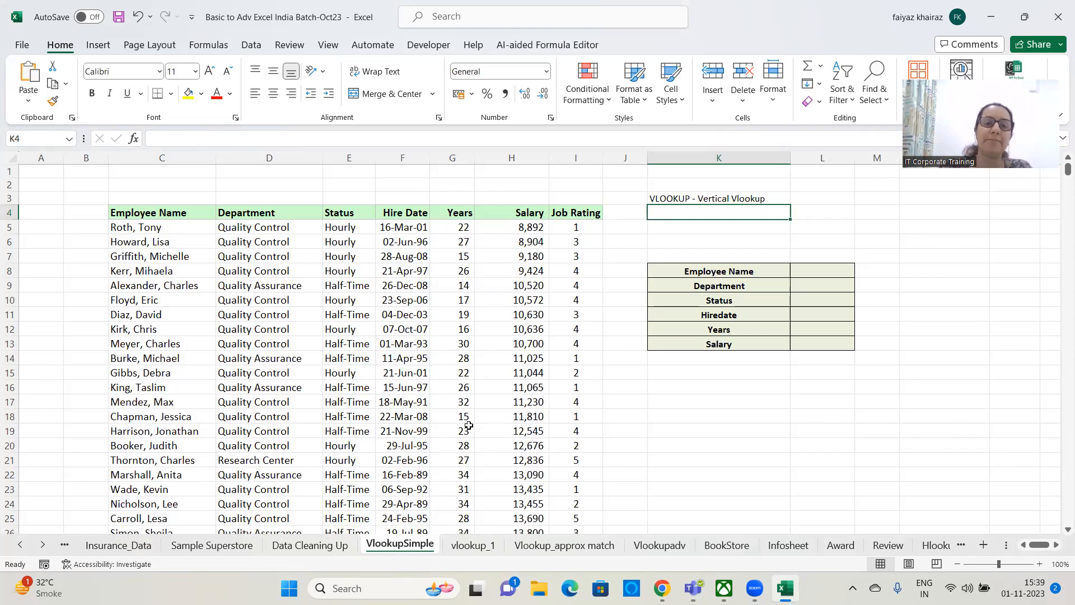
# - Highlight the employee name in cell C13 with a yellow fill
pyautogui.moveTo(158, 242); pyautogui.dragTo(171, 446)
pyautogui.click(150, 345)
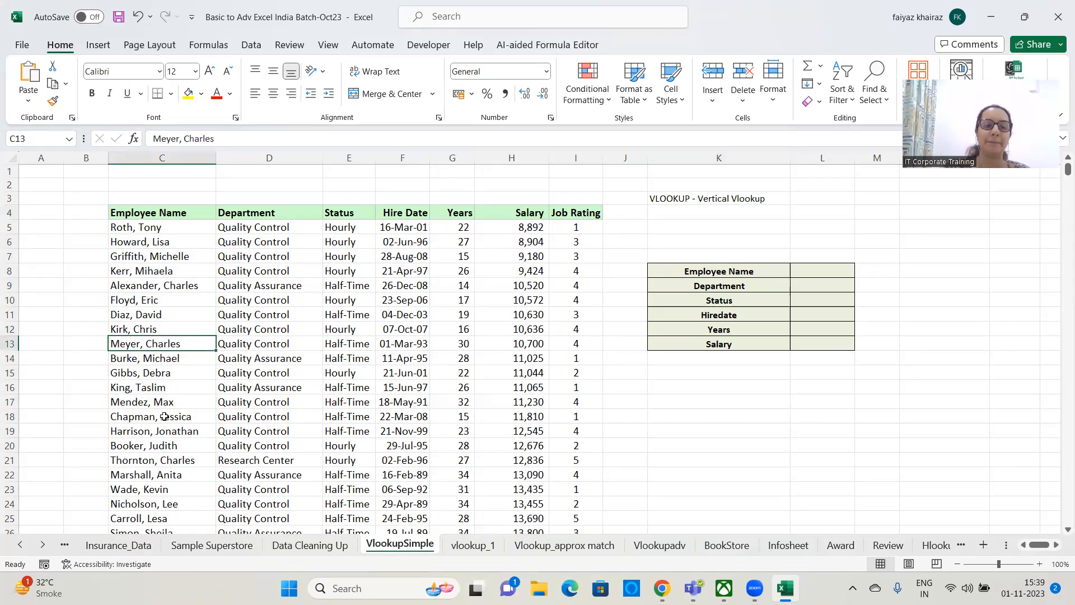
pyautogui.click(172, 148)
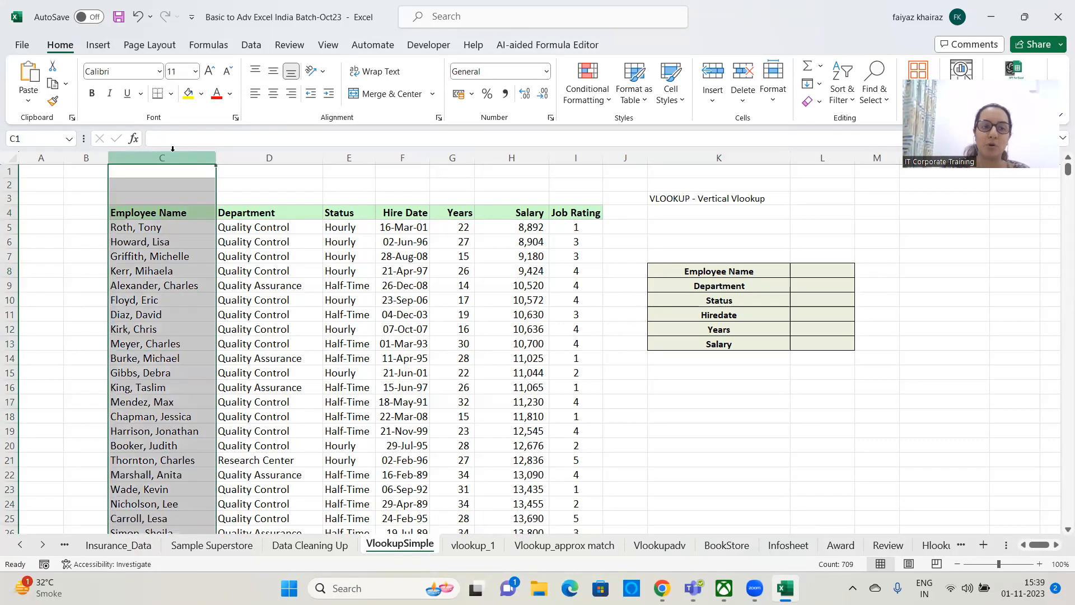
pyautogui.click(173, 346)
pyautogui.click(189, 94)
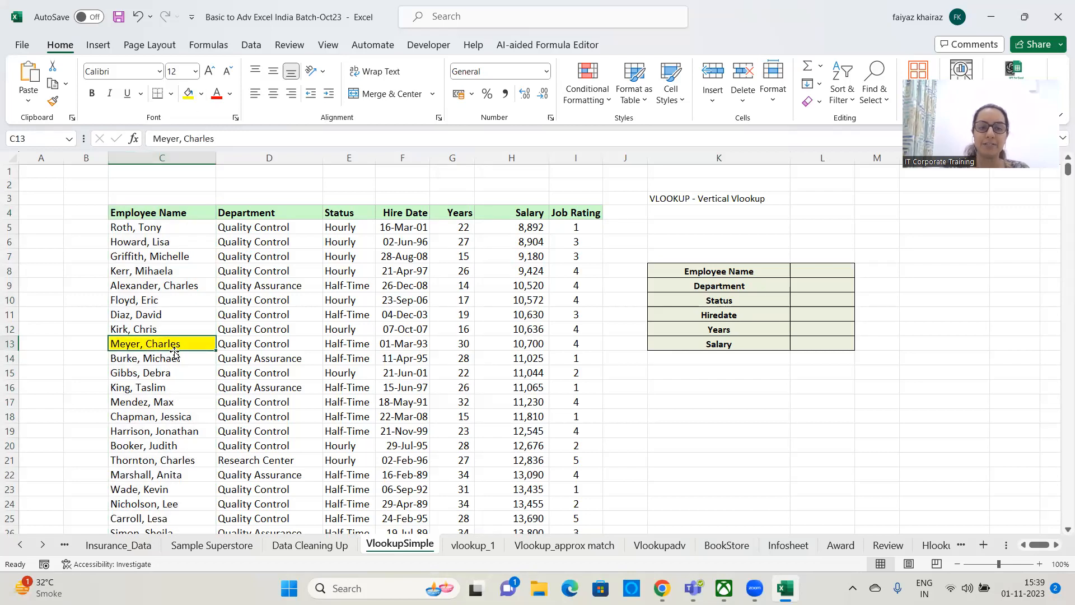
# - Select the highlighted employee's whole record in row 13, from Employee Name across to Job Rating
pyautogui.hotkey('shift', 'Right')
pyautogui.hotkey('shift', 'Right')
pyautogui.hotkey('shift', 'Right')
pyautogui.hotkey('shift', 'Right')
pyautogui.hotkey('shift', 'Right')
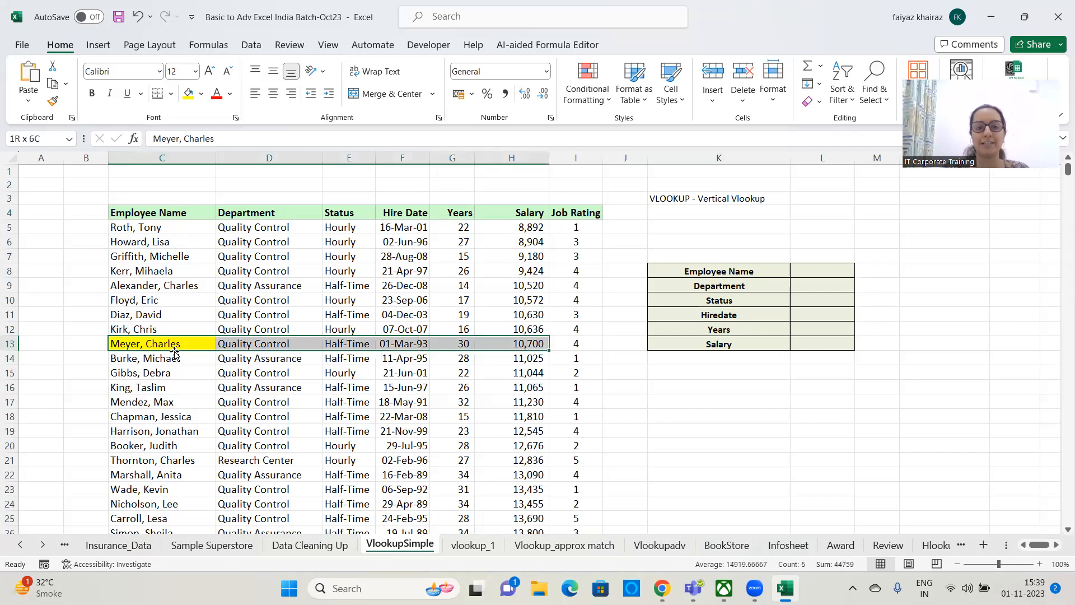
pyautogui.hotkey('shift', 'Right')
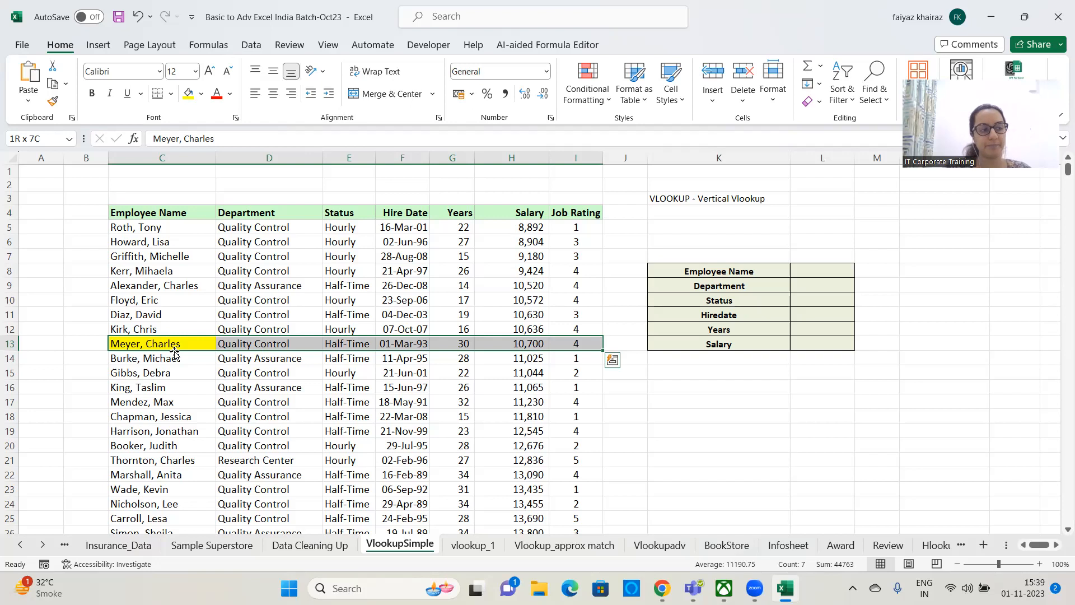
pyautogui.click(628, 414)
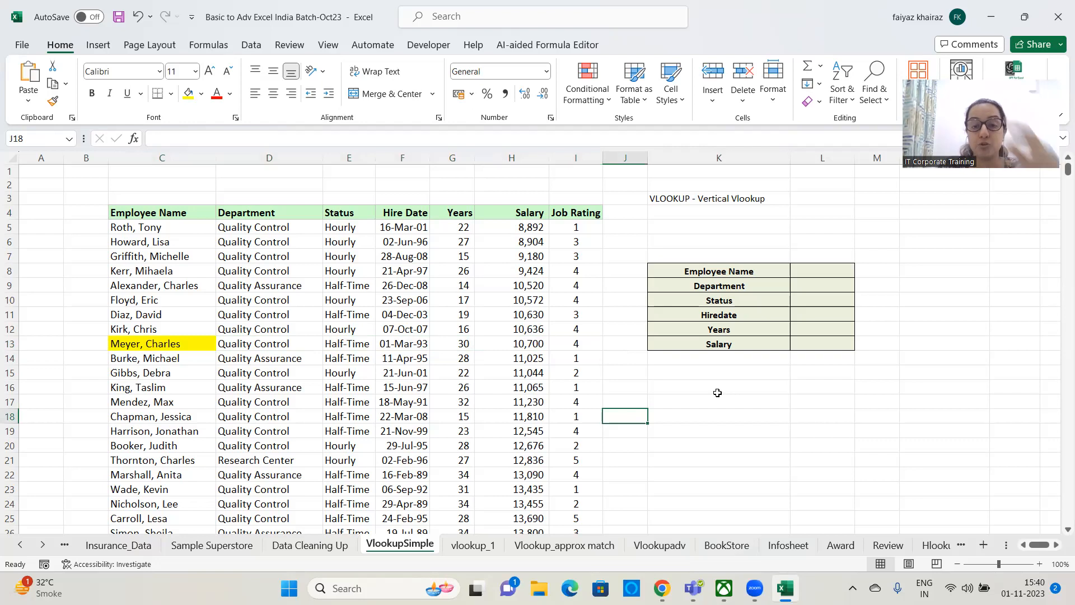
# - Enter "PNR No" in cell K18 as an example of a lookup key
pyautogui.click(680, 411)
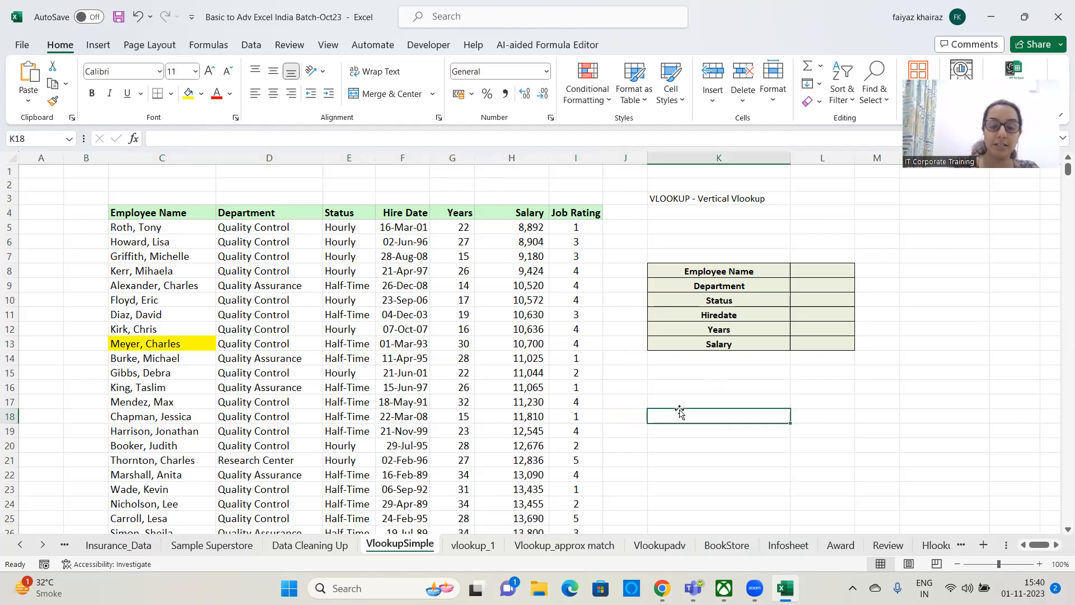
pyautogui.write('PNR N')
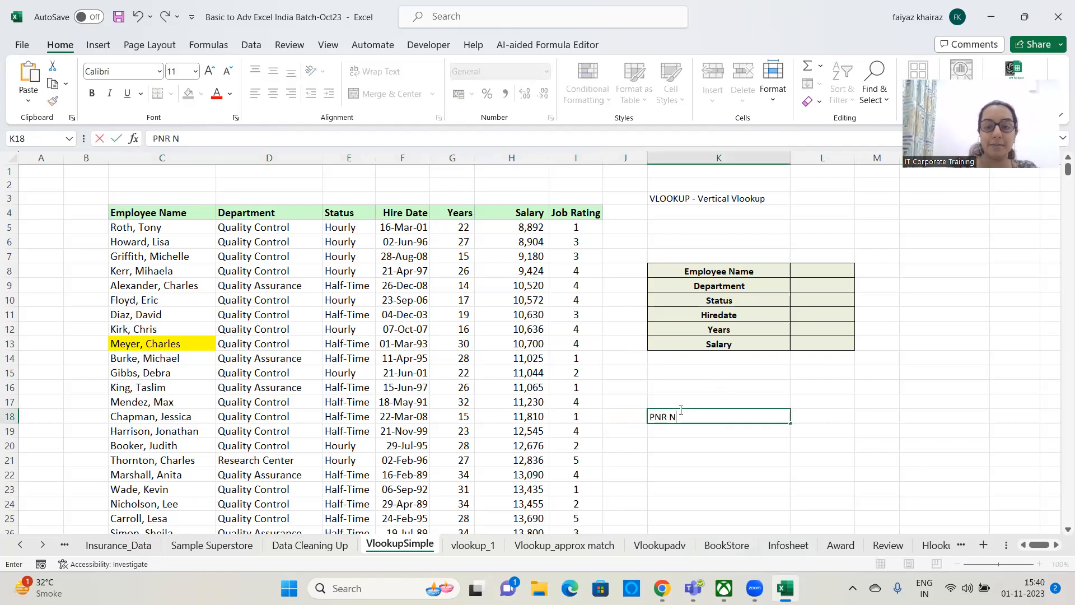
pyautogui.write('o')
pyautogui.press('Return')
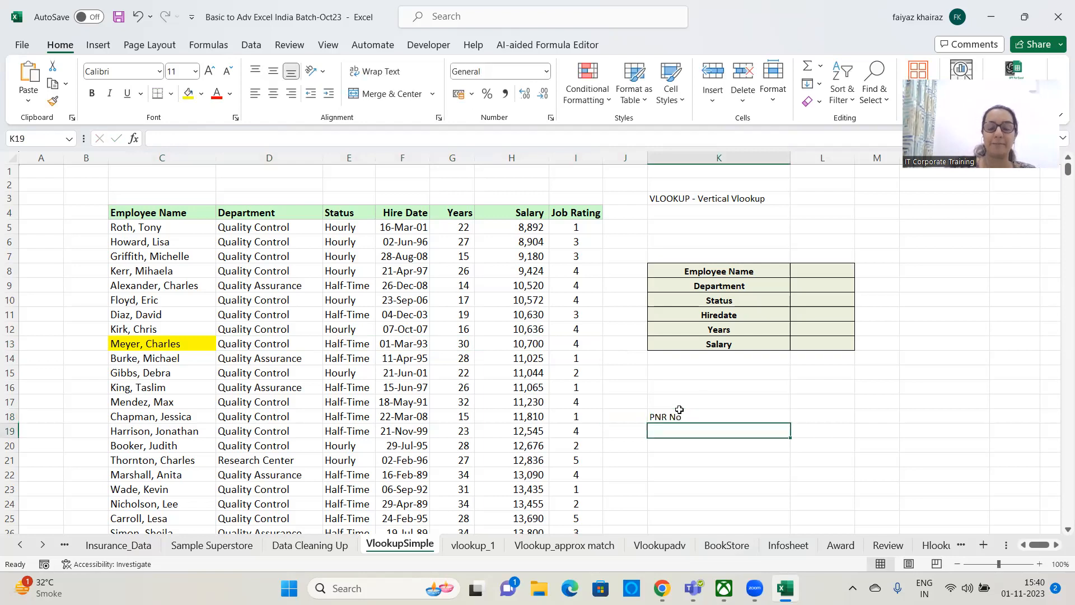
pyautogui.click(679, 410)
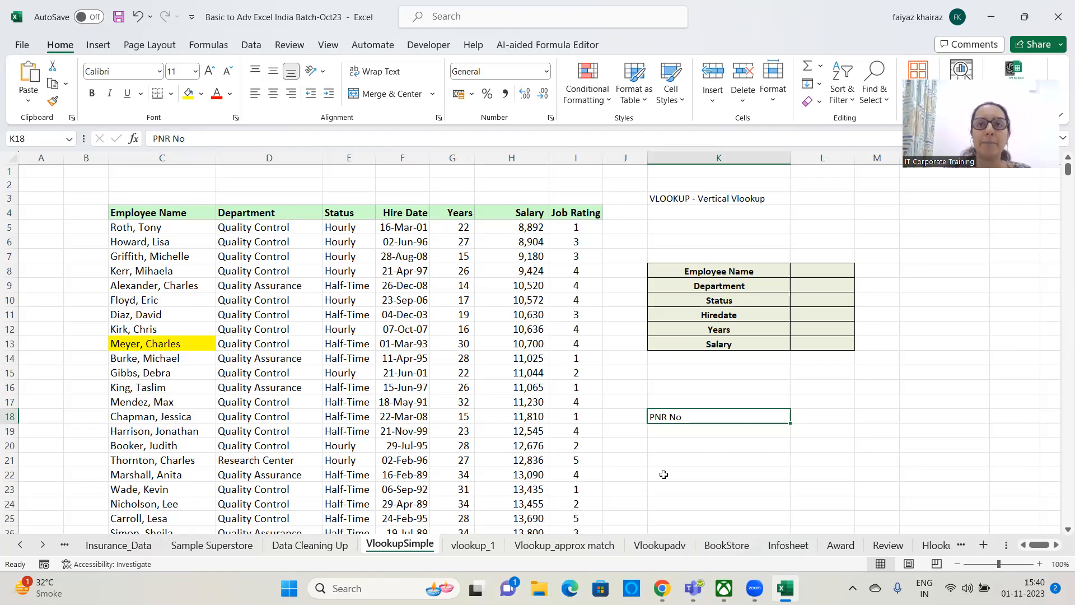
# - Enter "Looks in the left most column for the items from the same ROW" in cell K4 beneath the VLOOKUP heading
pyautogui.click(699, 212)
pyautogui.write('L')
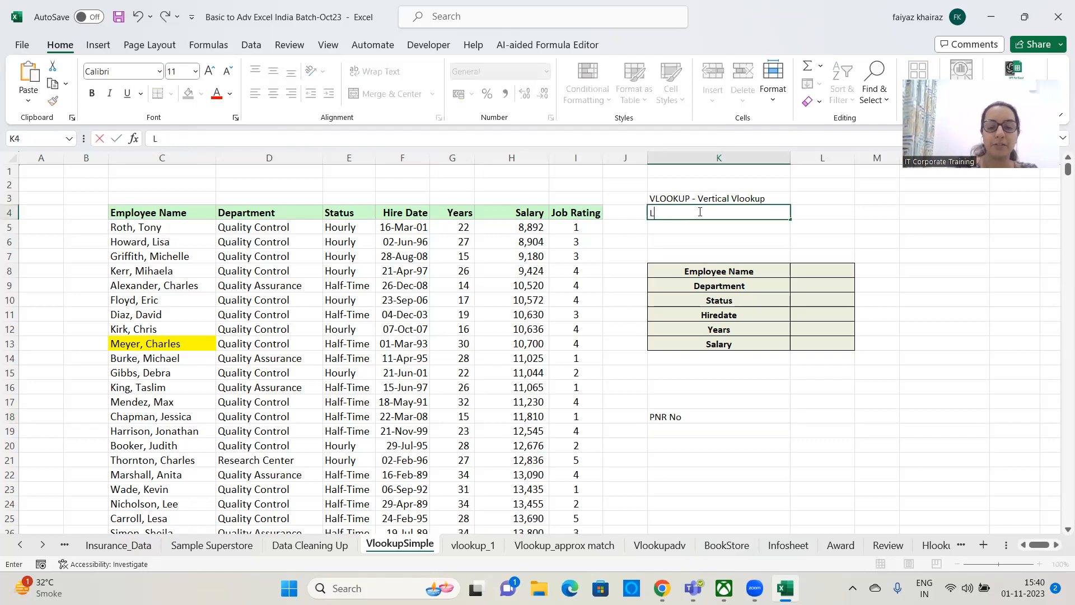
pyautogui.write('ooks in th')
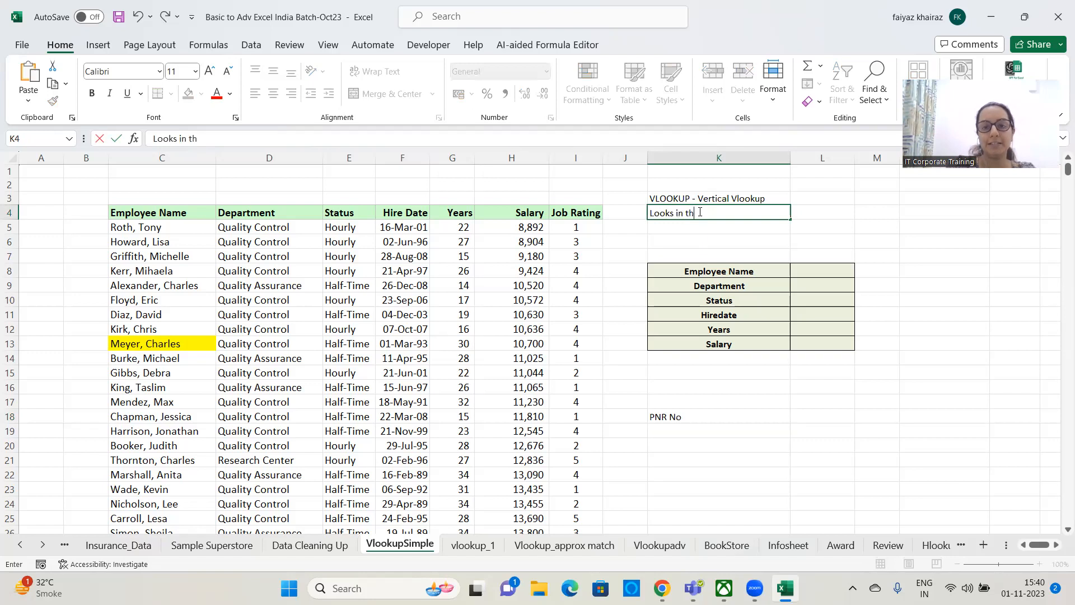
pyautogui.write('e left m')
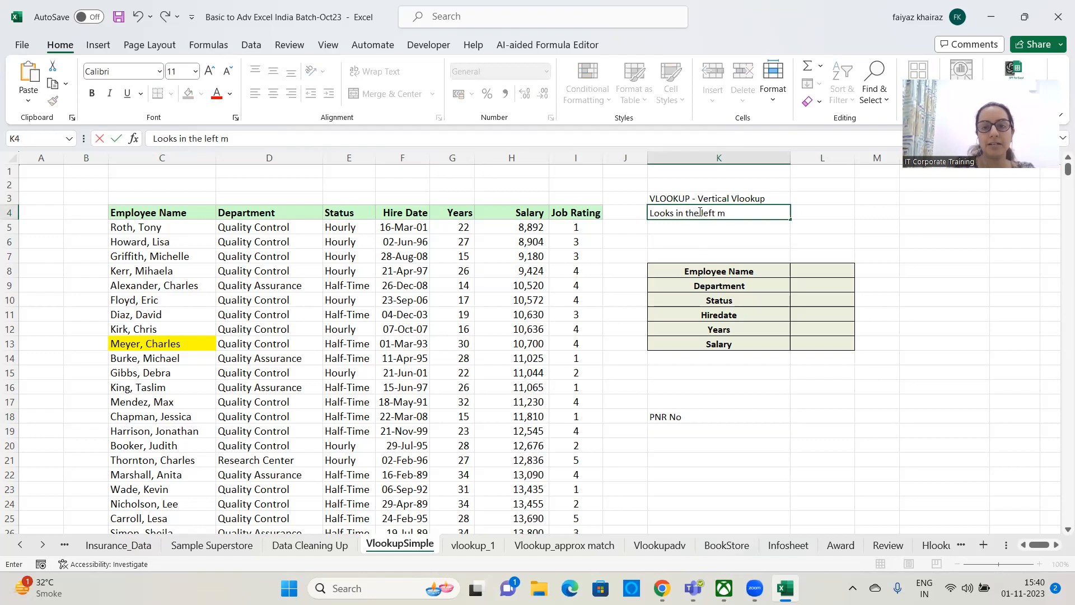
pyautogui.write('ost column')
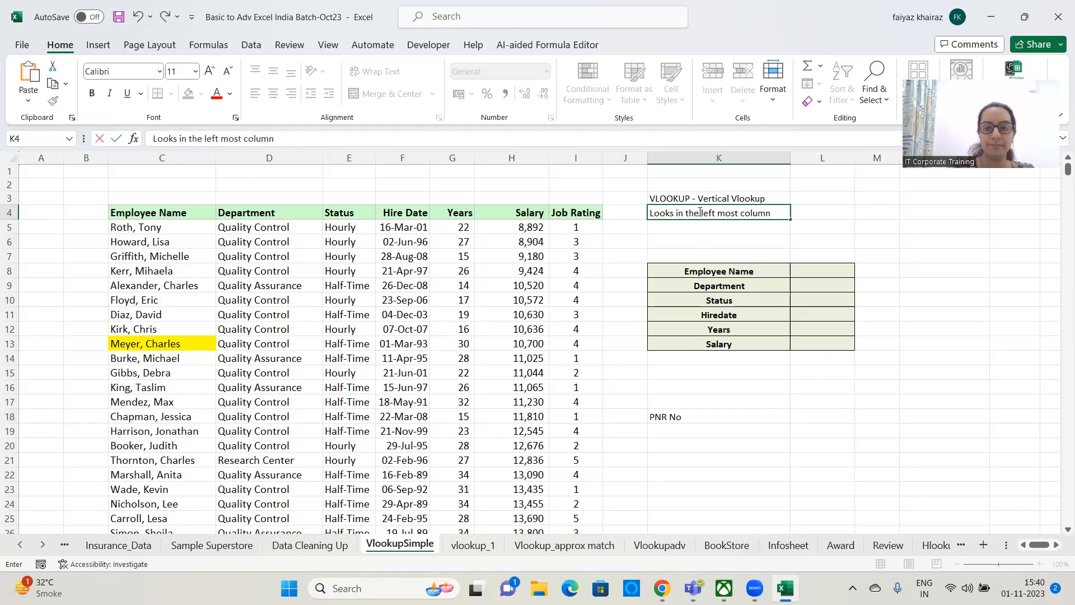
pyautogui.write(' for the')
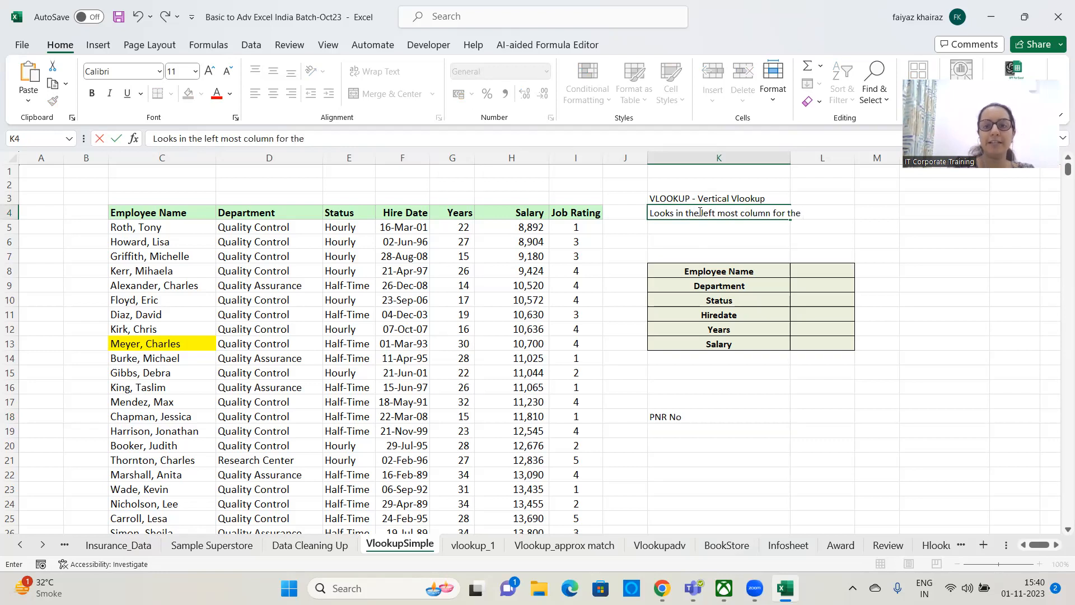
pyautogui.write(' ite')
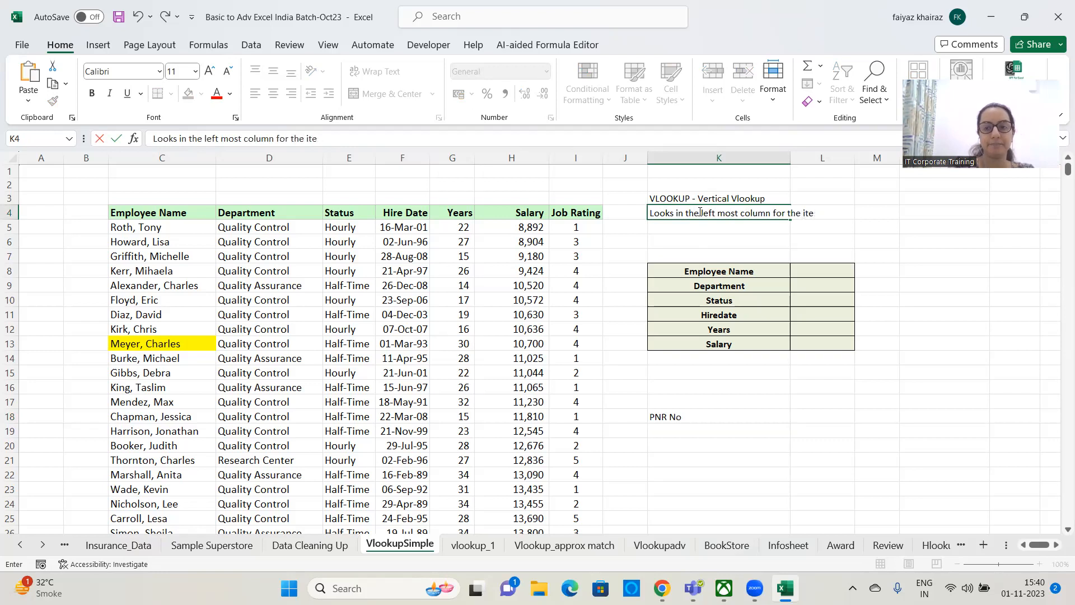
pyautogui.write('ms from the')
pyautogui.write('sam')
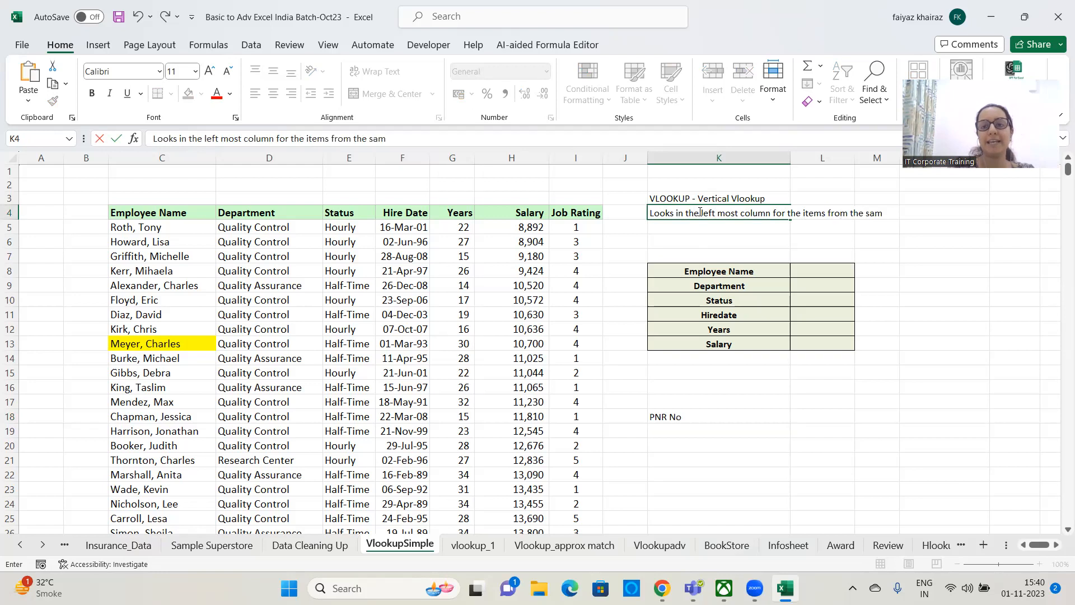
pyautogui.write('e ROW')
pyautogui.press('Return')
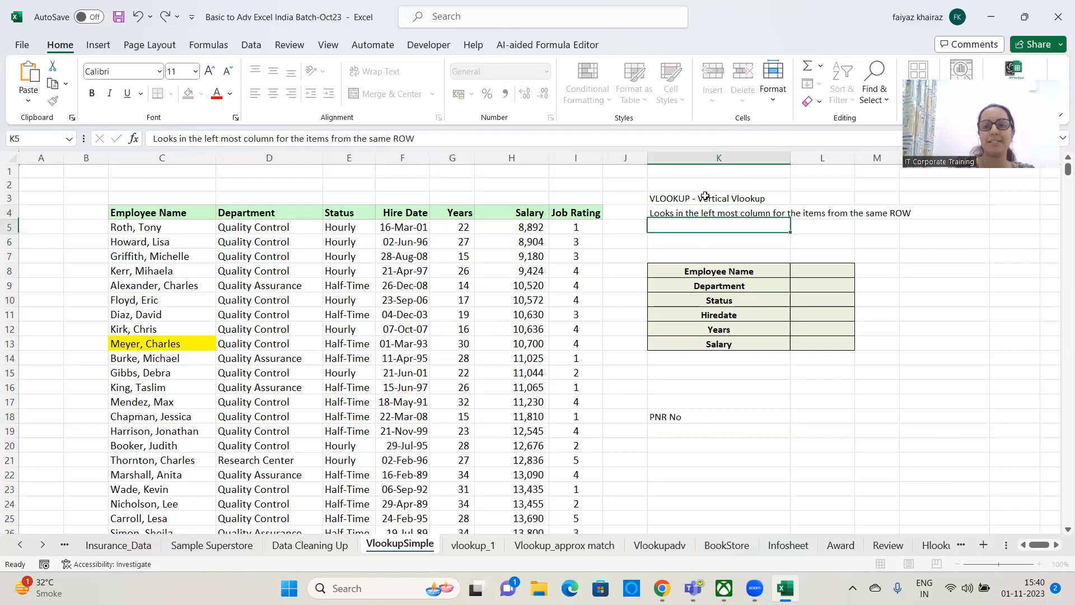
# - Enter "But from different column headers" in cell K5 to continue the VLOOKUP explanation
pyautogui.write('But fro')
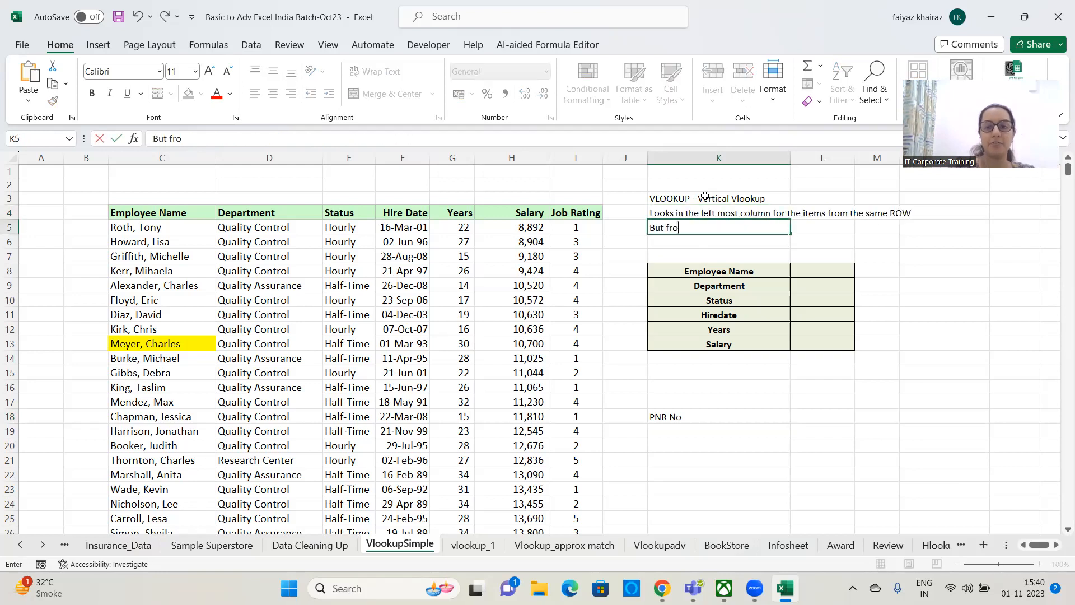
pyautogui.write('m doofferen')
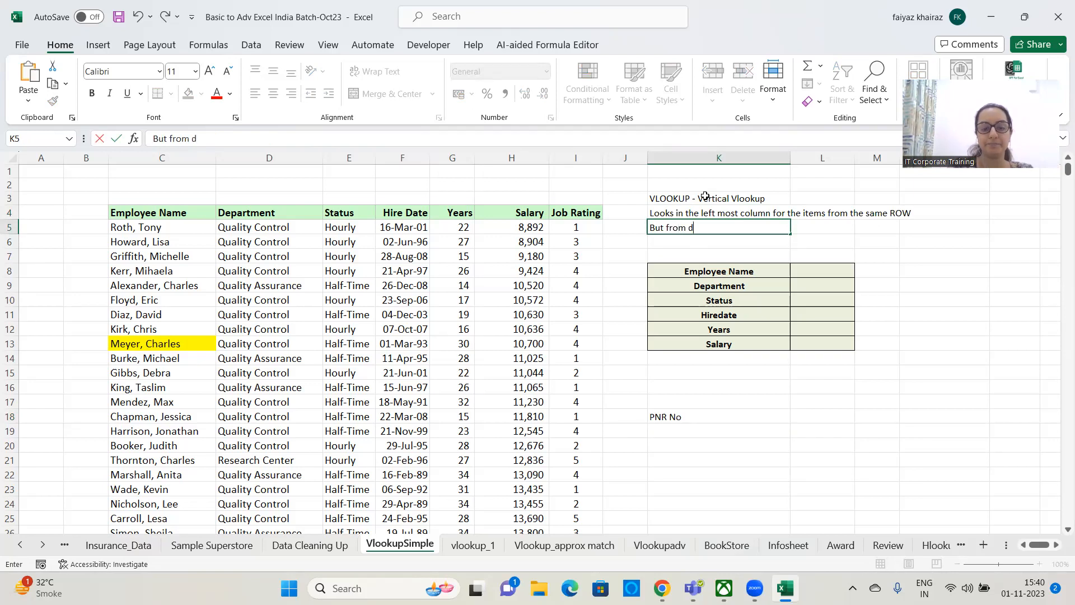
pyautogui.press('BackSpace')
pyautogui.press('BackSpace')
pyautogui.press('BackSpace')
pyautogui.press('BackSpace')
pyautogui.press('BackSpace')
pyautogui.press('BackSpace')
pyautogui.press('BackSpace')
pyautogui.press('BackSpace')
pyautogui.press('BackSpace')
pyautogui.press('BackSpace')
pyautogui.press('BackSpace')
pyautogui.press('BackSpace')
pyautogui.write('om differn')
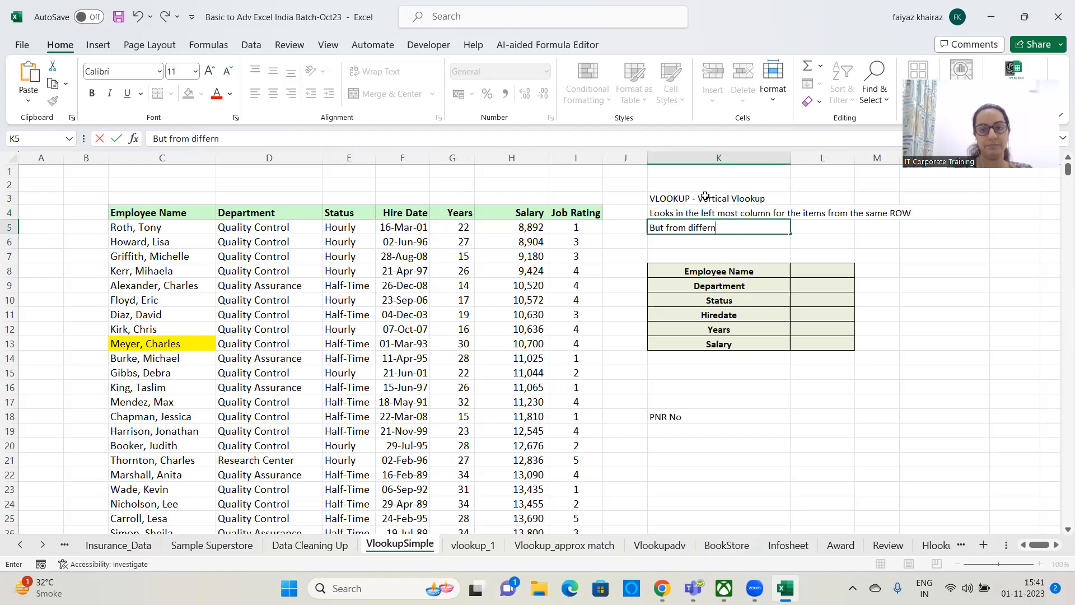
pyautogui.press('BackSpace')
pyautogui.write('ent')
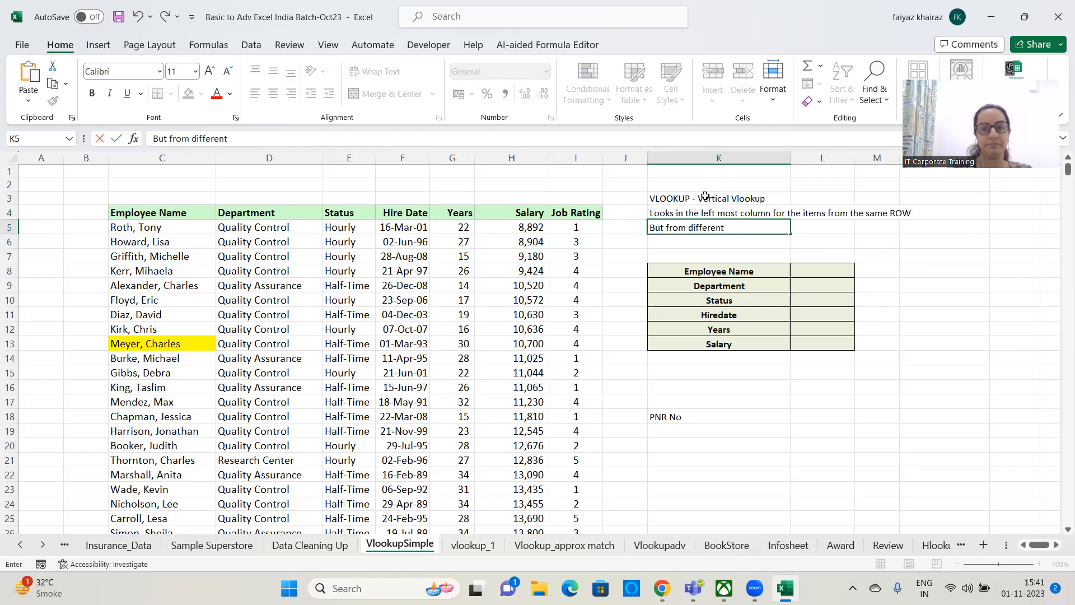
pyautogui.write(' column headrr')
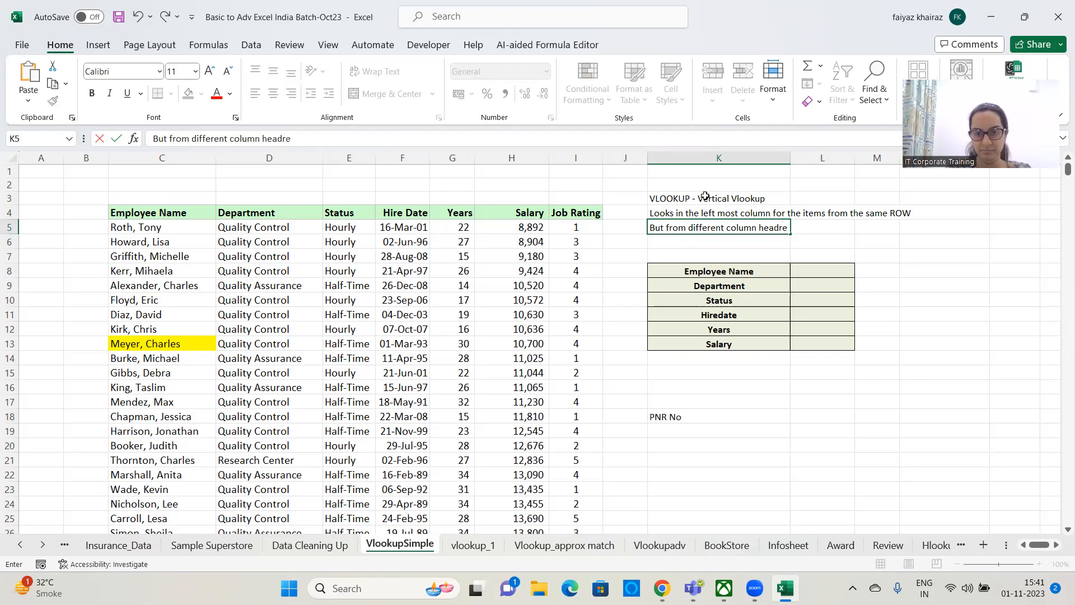
pyautogui.press('BackSpace')
pyautogui.write('er')
pyautogui.press('BackSpace')
pyautogui.press('BackSpace')
pyautogui.press('BackSpace')
pyautogui.write('ers')
pyautogui.press('Return')
pyautogui.click(820, 459)
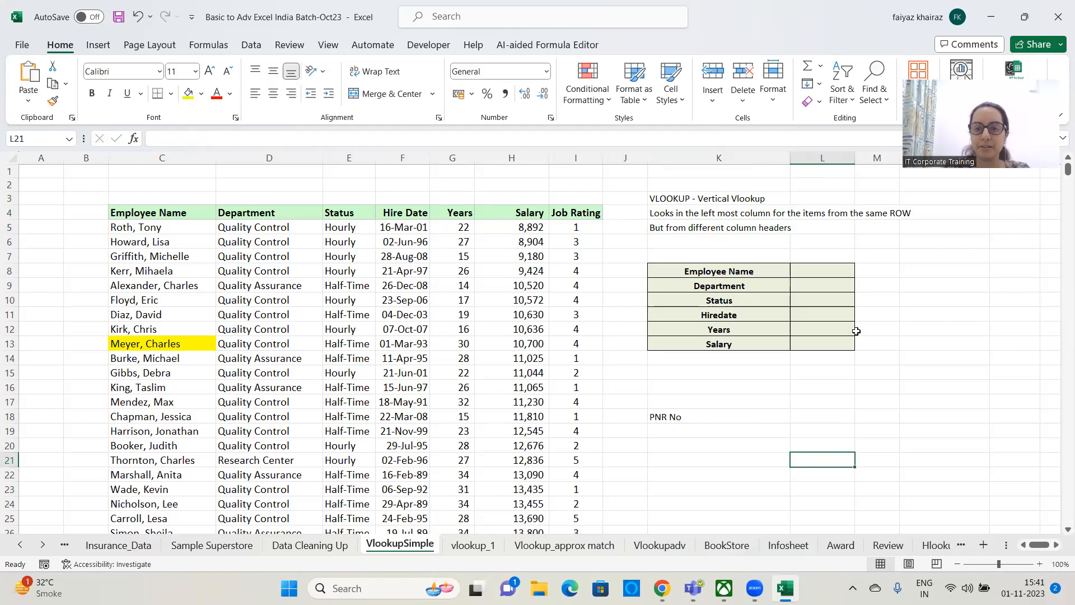
pyautogui.click(838, 272)
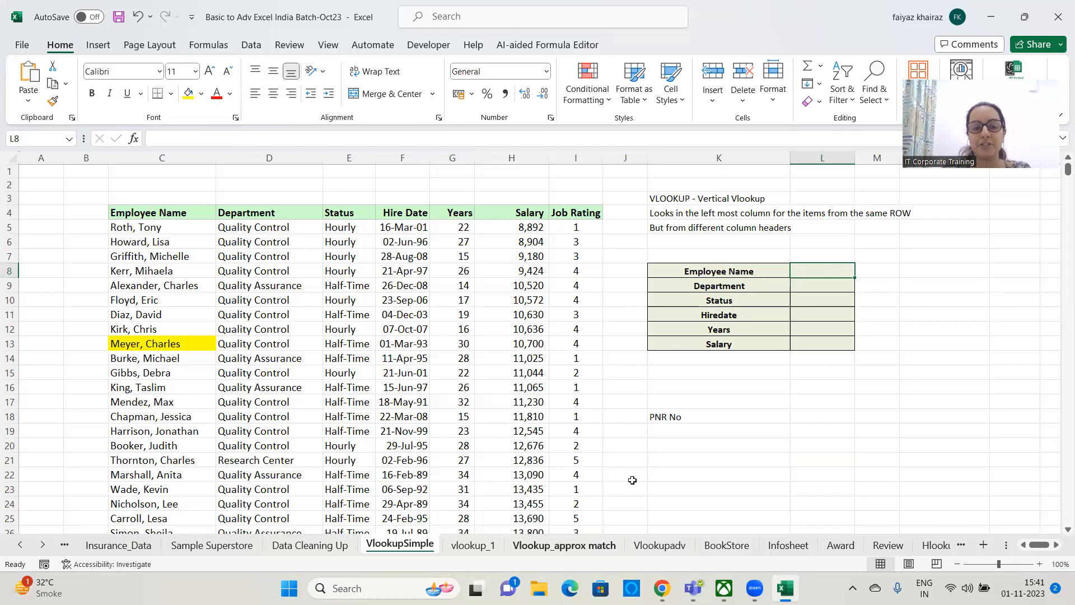
pyautogui.click(1004, 463)
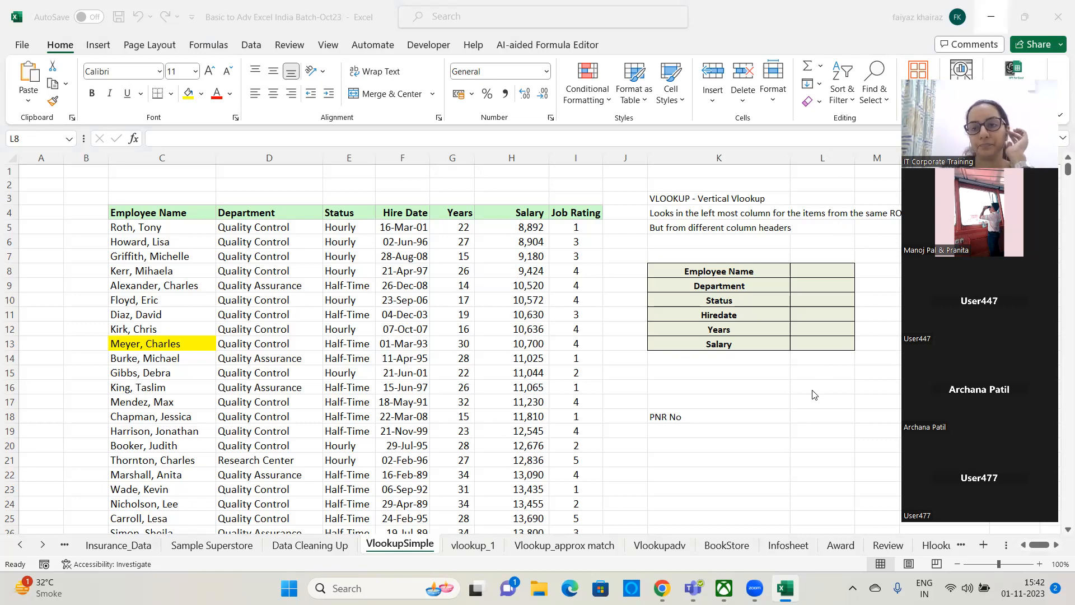
pyautogui.click(828, 270)
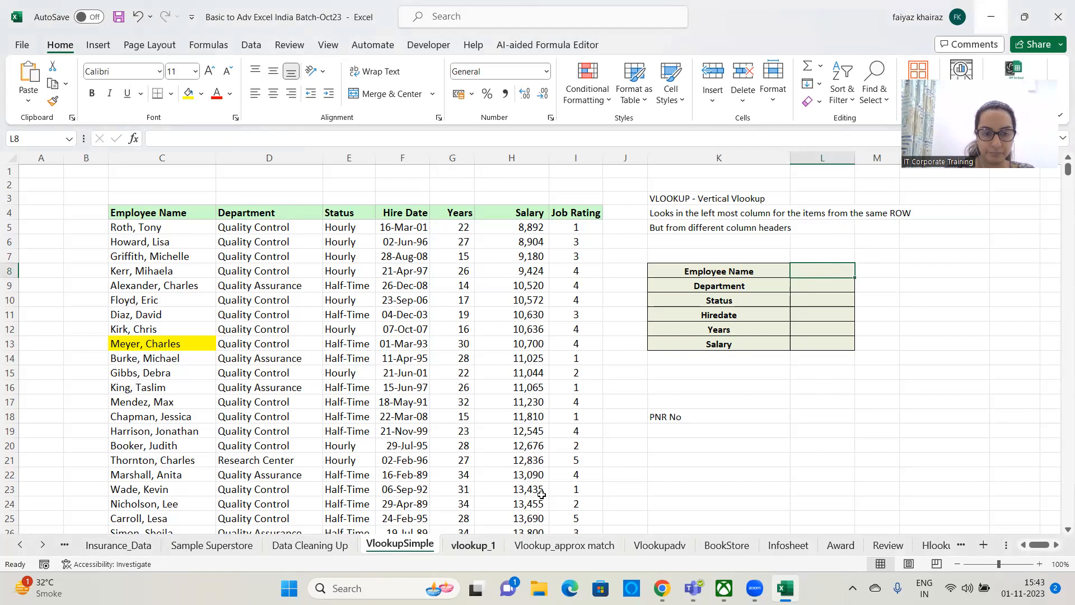
# - Enter "Data Validation" in cell K7 as a note above the employee lookup table
pyautogui.click(702, 255)
pyautogui.write('Dta')
pyautogui.write('a')
pyautogui.press('BackSpace')
pyautogui.press('BackSpace')
pyautogui.press('BackSpace')
pyautogui.write('ara ')
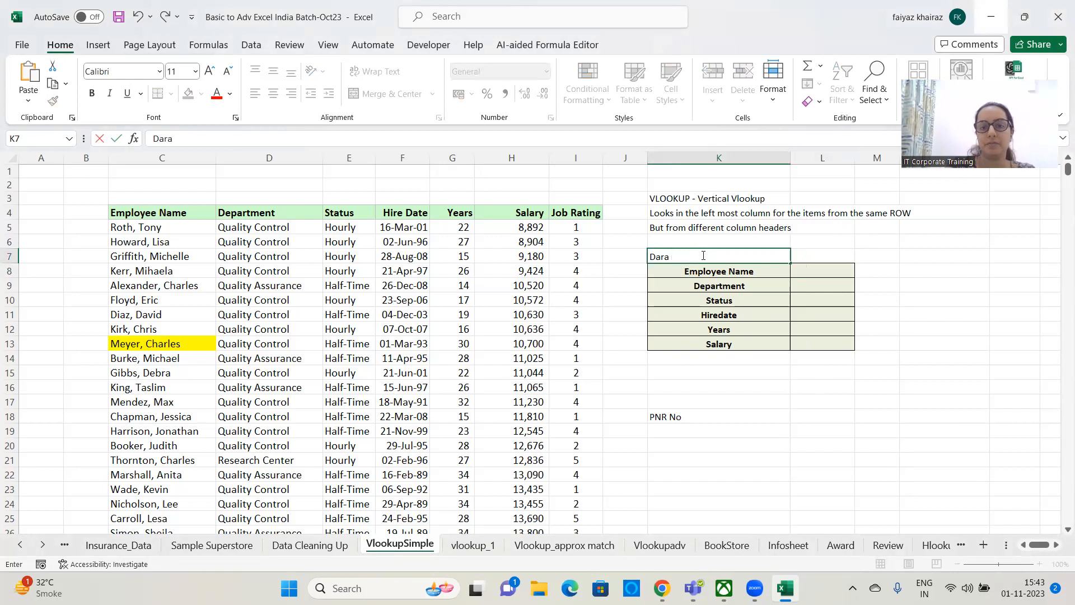
pyautogui.write('a')
pyautogui.press('BackSpace')
pyautogui.press('BackSpace')
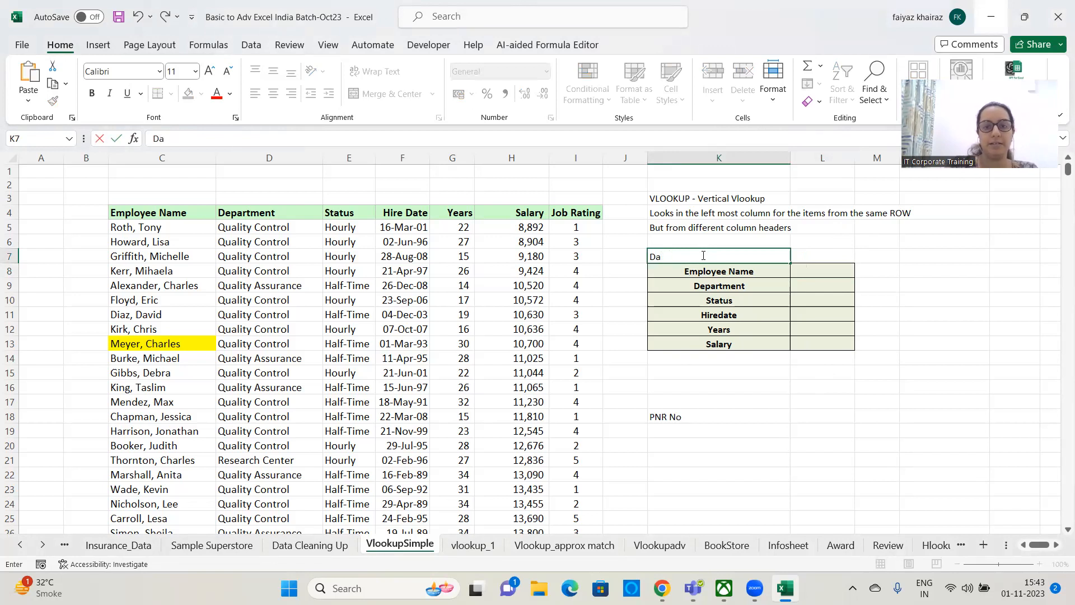
pyautogui.write('ta V')
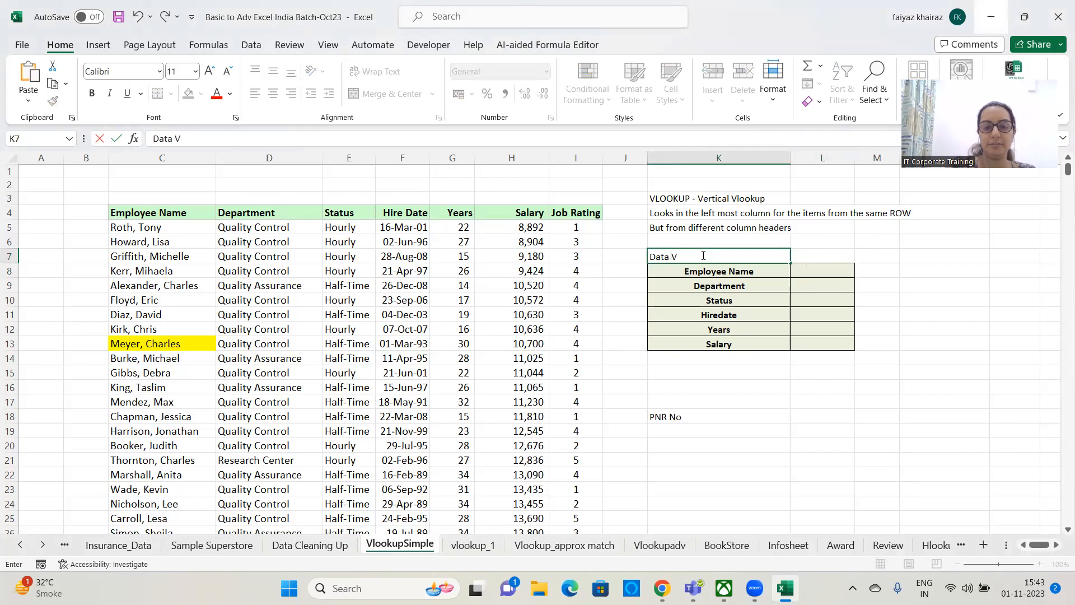
pyautogui.write('alisat')
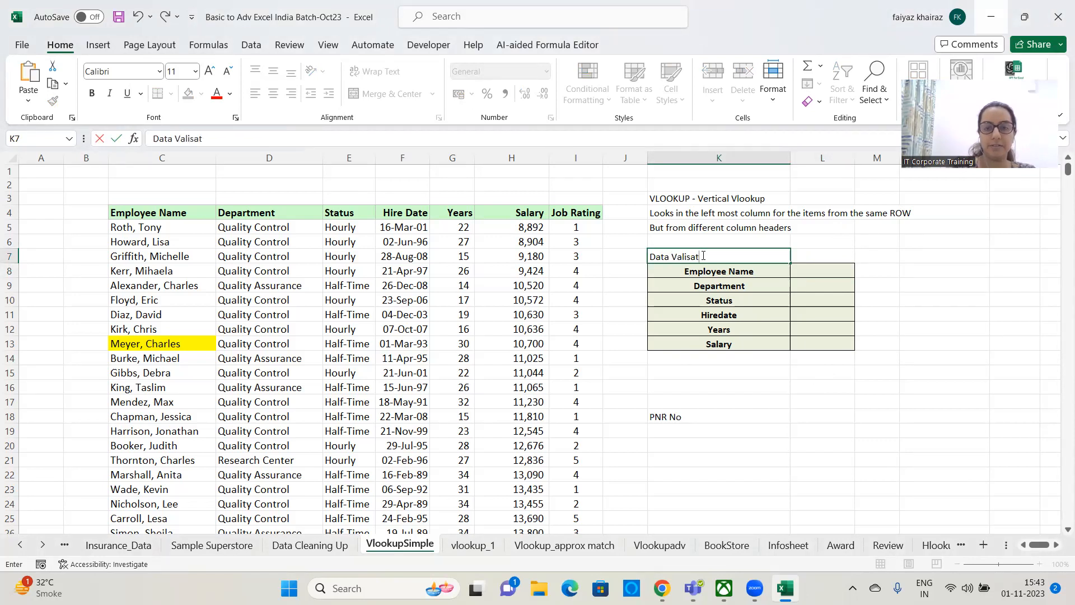
pyautogui.press('BackSpace')
pyautogui.press('BackSpace')
pyautogui.press('BackSpace')
pyautogui.press('BackSpace')
pyautogui.write('dat')
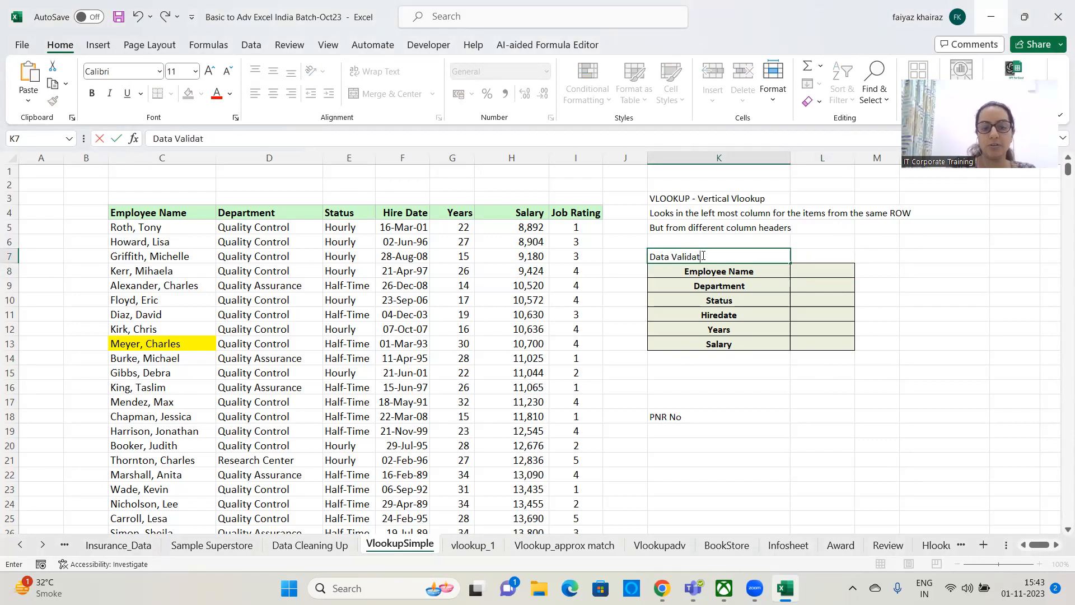
pyautogui.write('ion')
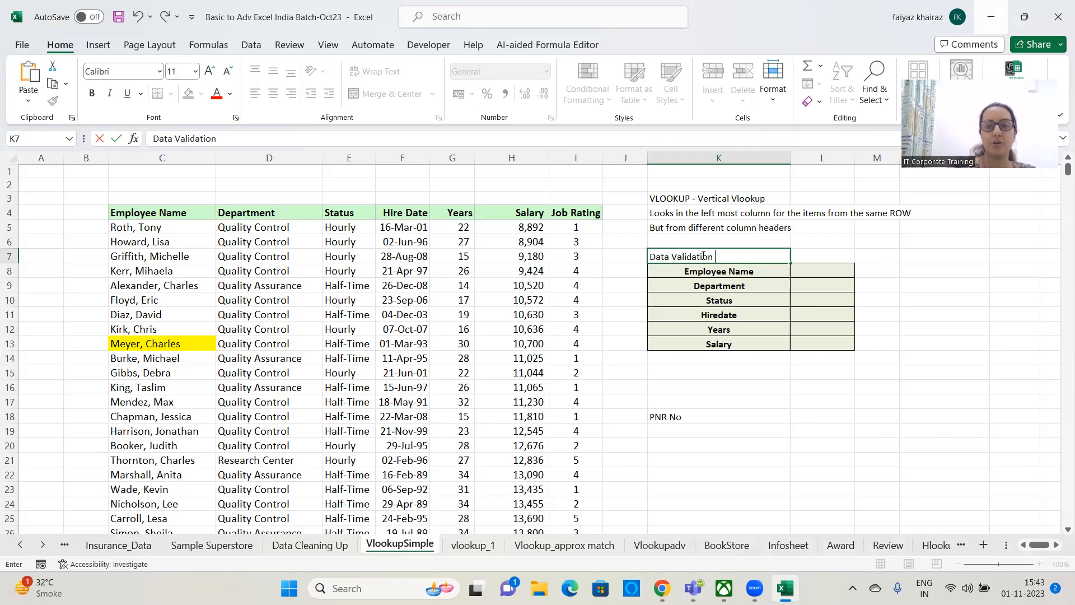
pyautogui.click(858, 417)
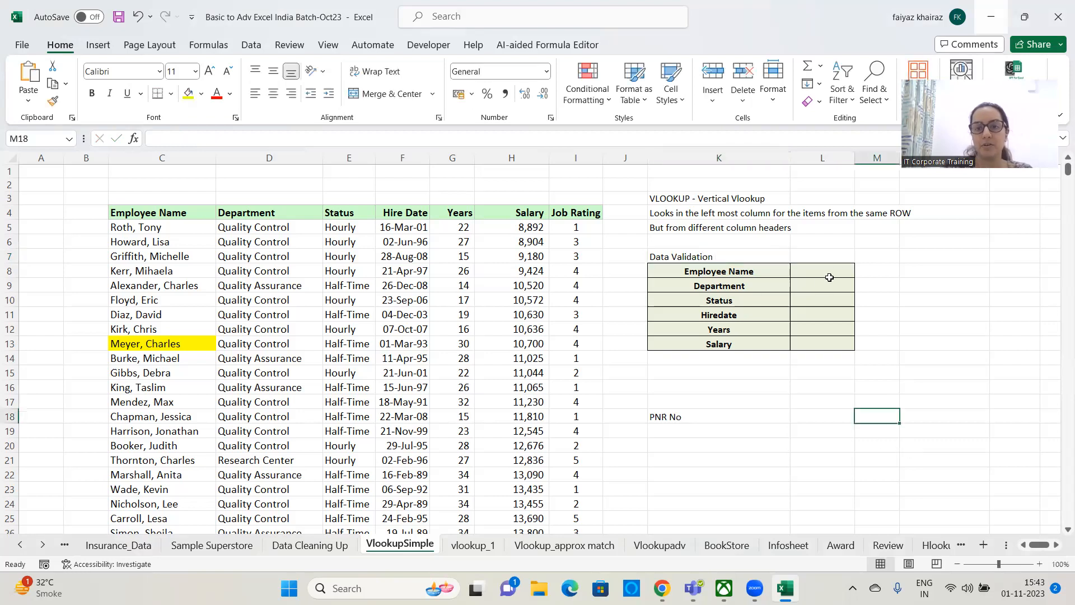
# - Start data validation for cell L8 beside Employee Name and allow only List values
pyautogui.click(829, 277)
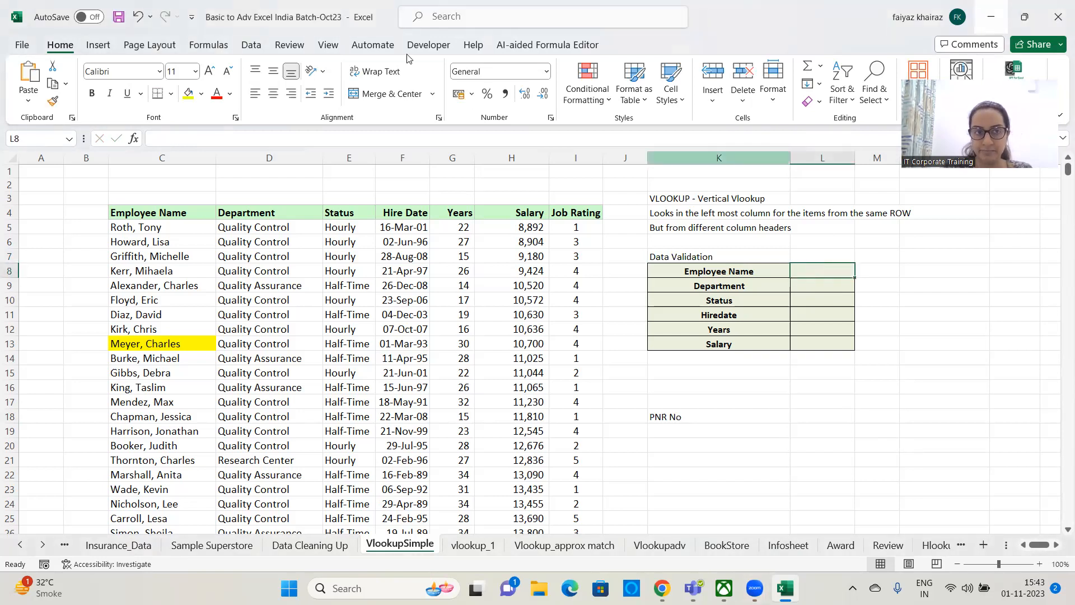
pyautogui.click(250, 47)
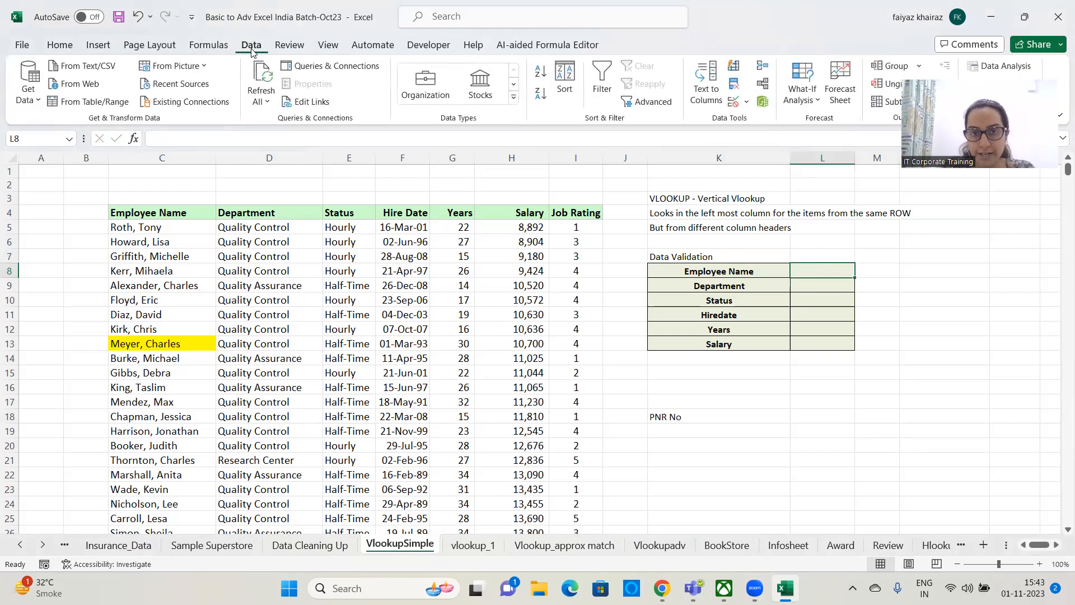
pyautogui.click(747, 102)
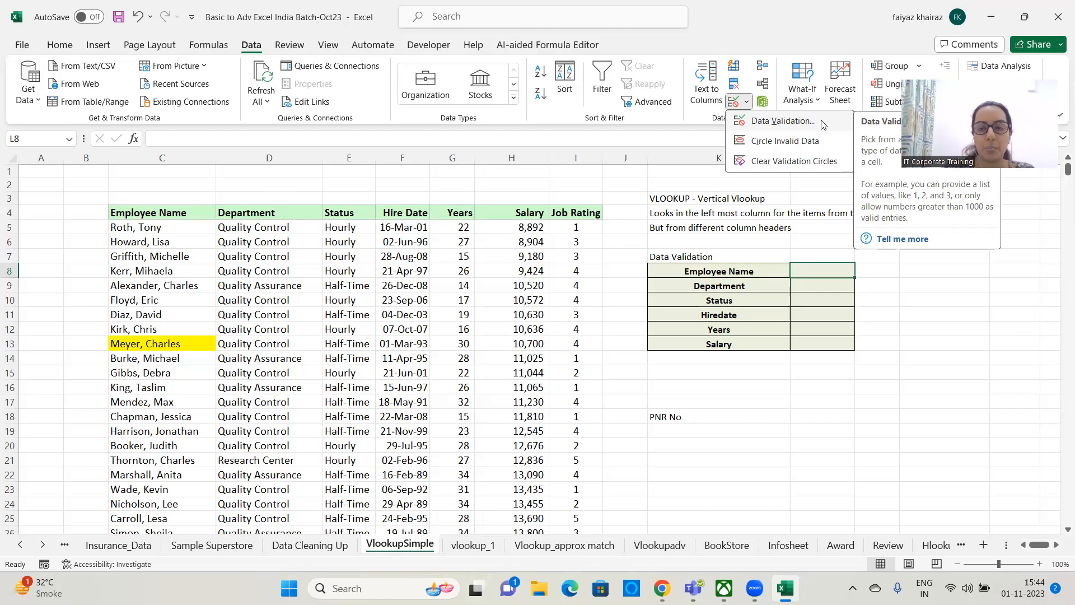
pyautogui.click(782, 122)
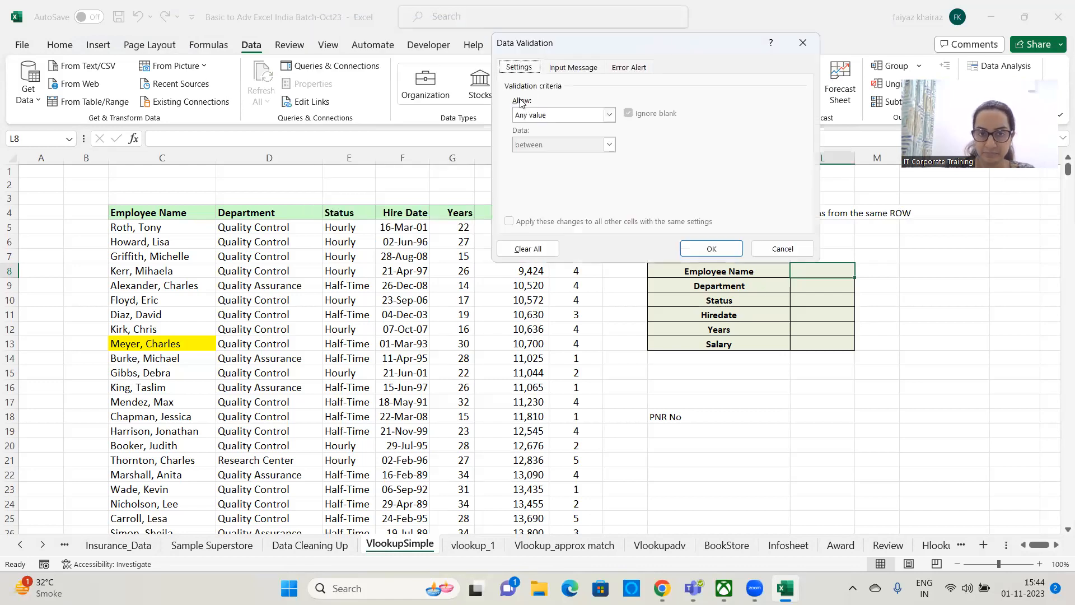
pyautogui.click(610, 114)
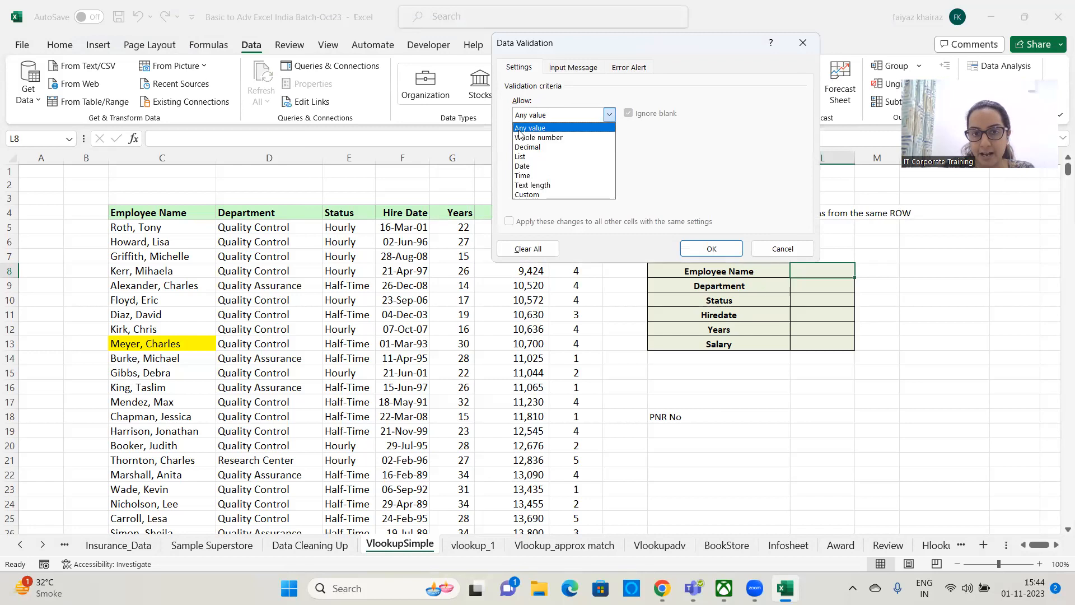
pyautogui.click(524, 157)
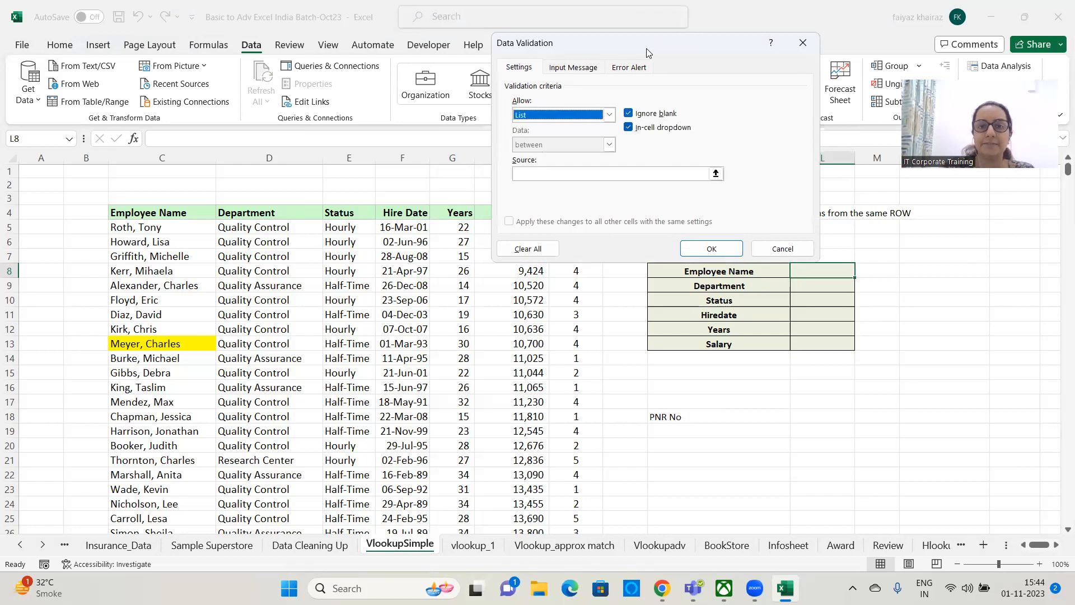
# - Set the validation list's source to =$C$5:$C$712 and apply it to cell L8
pyautogui.moveTo(654, 47); pyautogui.dragTo(711, 61)
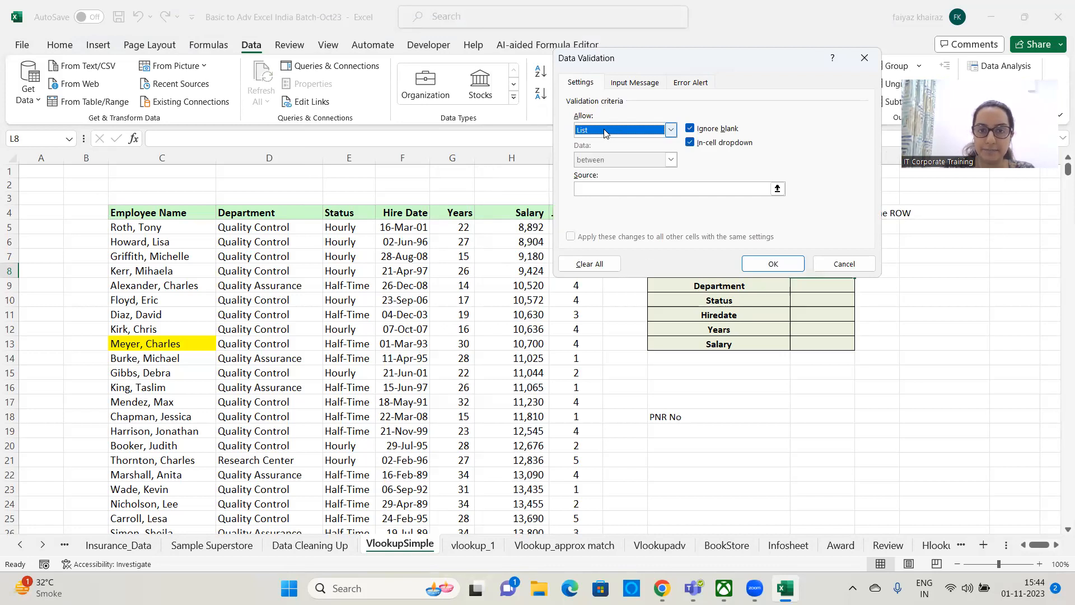
pyautogui.click(777, 189)
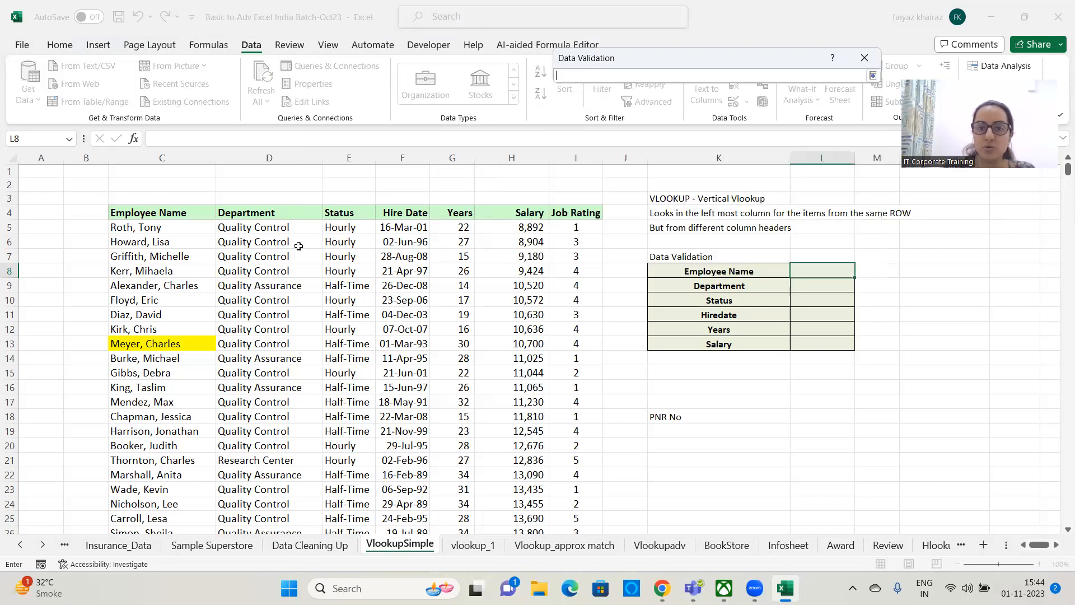
pyautogui.click(190, 230)
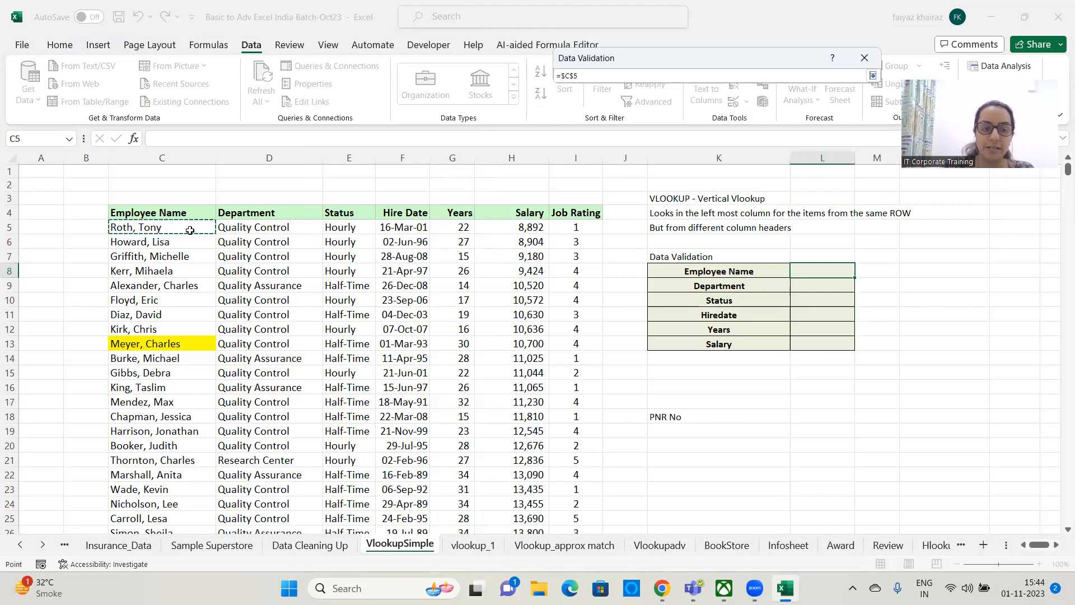
pyautogui.hotkey('ctrl', 'shift', 'Down')
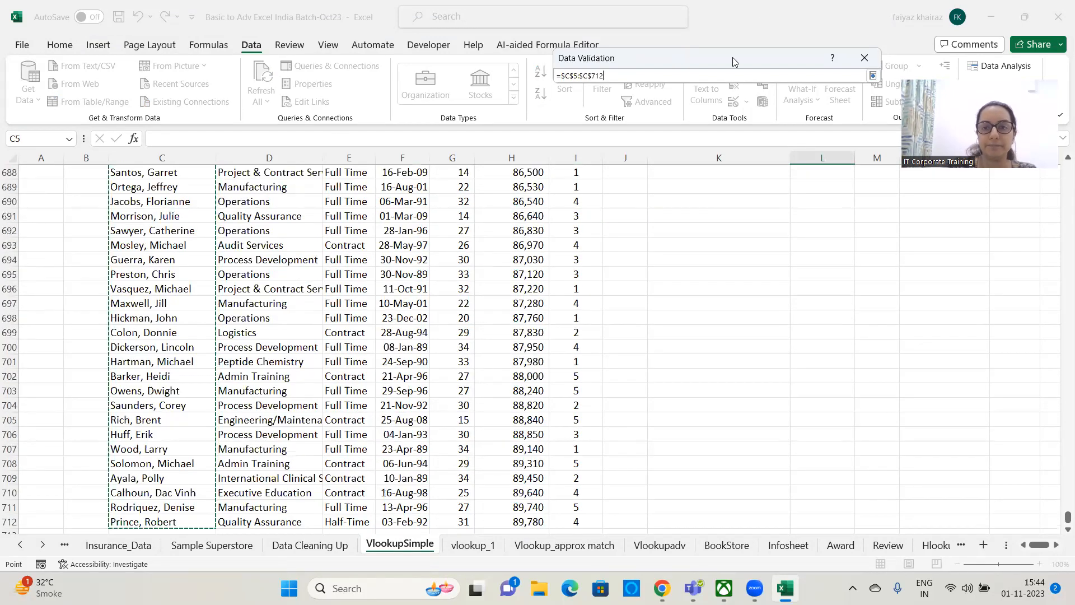
pyautogui.click(874, 76)
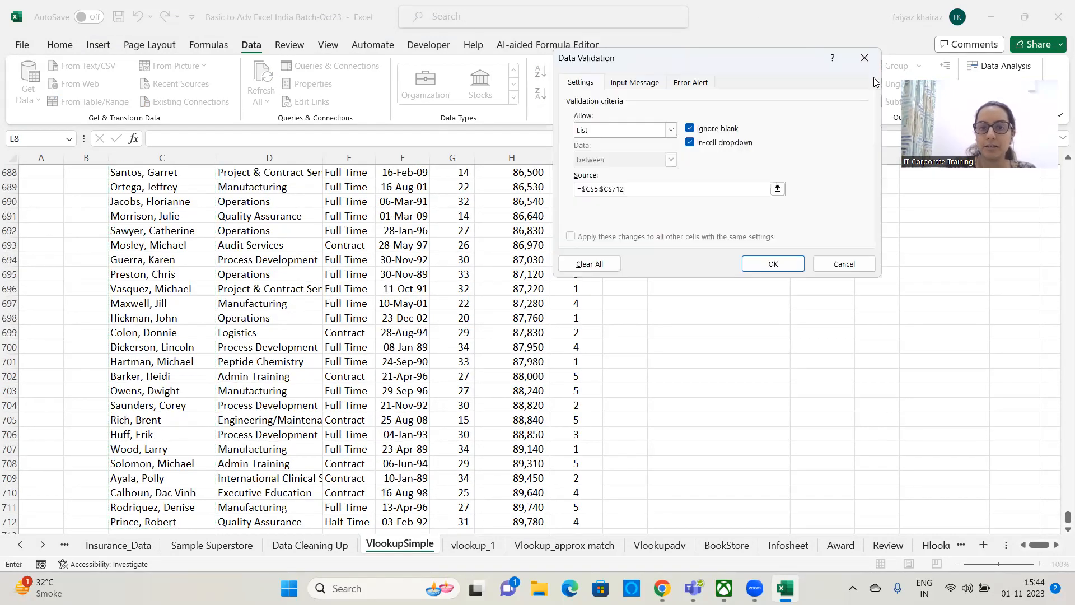
pyautogui.click(770, 265)
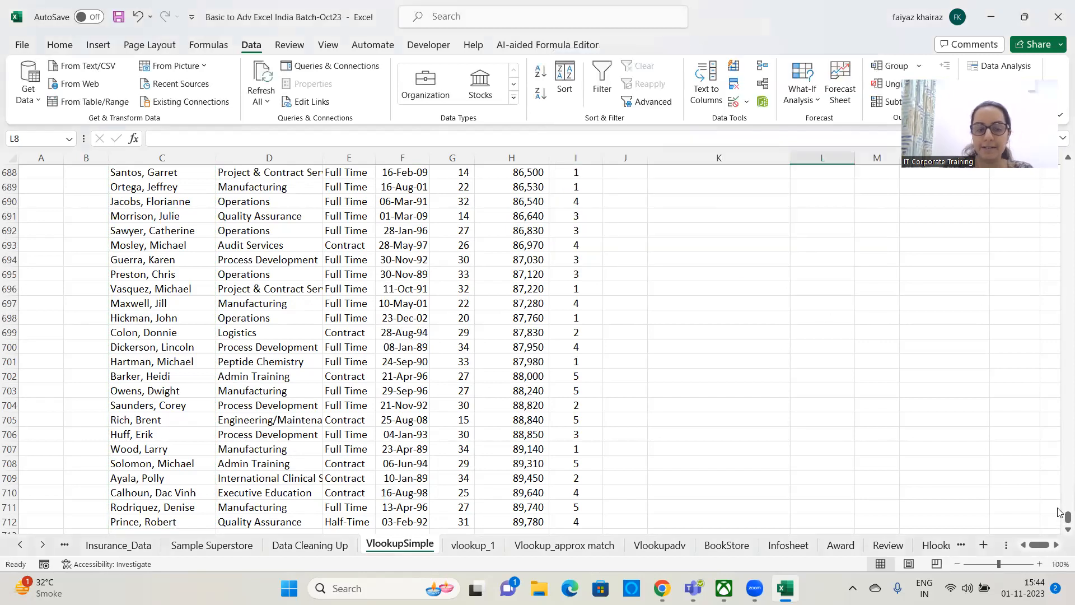
pyautogui.hotkey('ctrl', 'BackSpace')
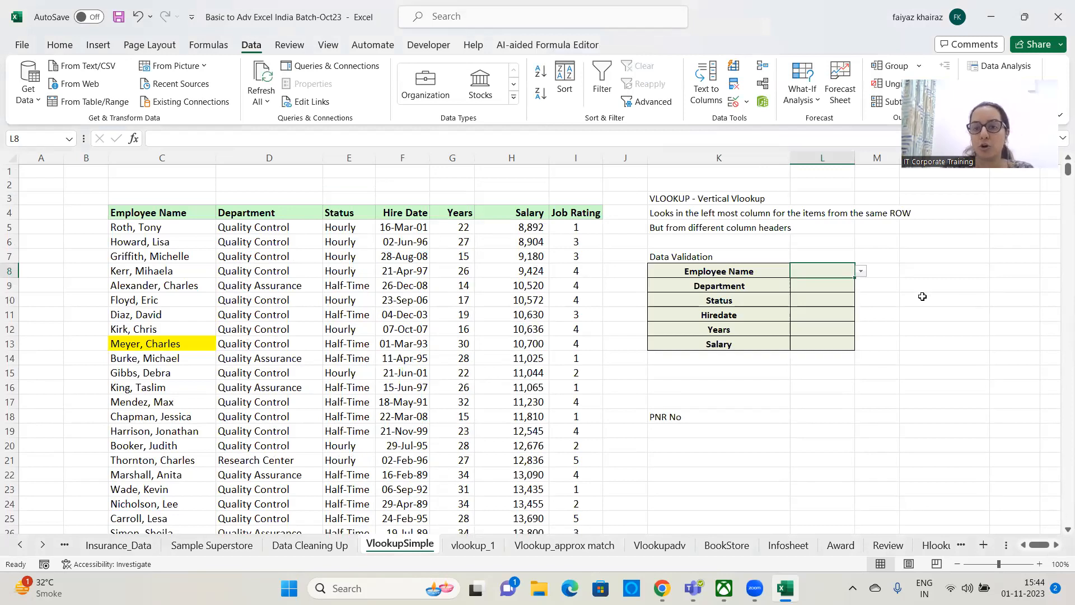
# - Widen column L and choose the employee listed in row 9 from the dropdown in cell L8
pyautogui.click(861, 272)
pyautogui.click(829, 355)
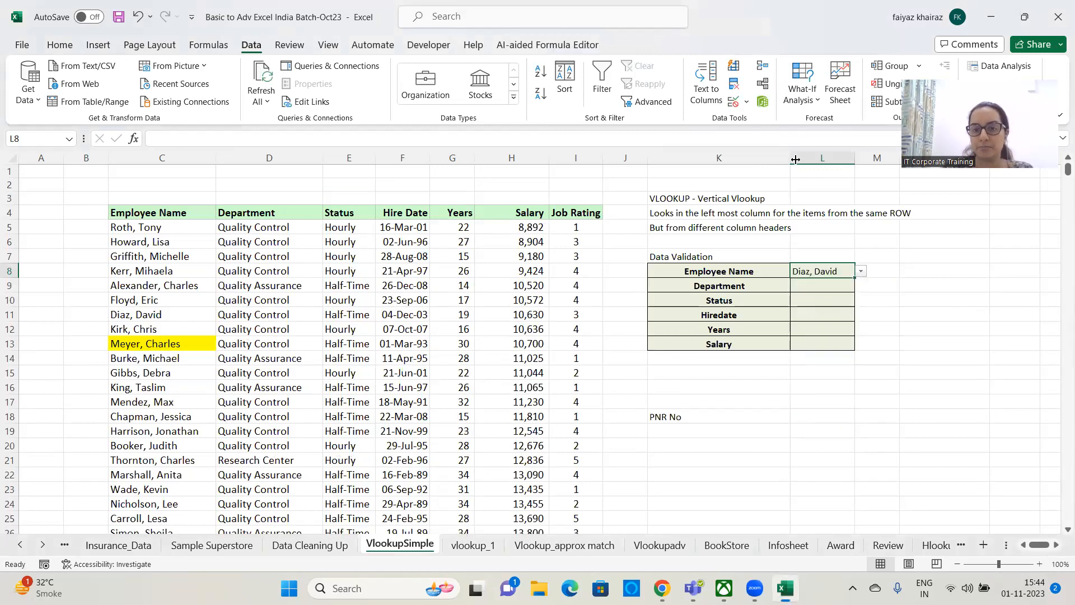
pyautogui.moveTo(857, 158); pyautogui.dragTo(899, 160)
pyautogui.click(906, 271)
pyautogui.click(829, 331)
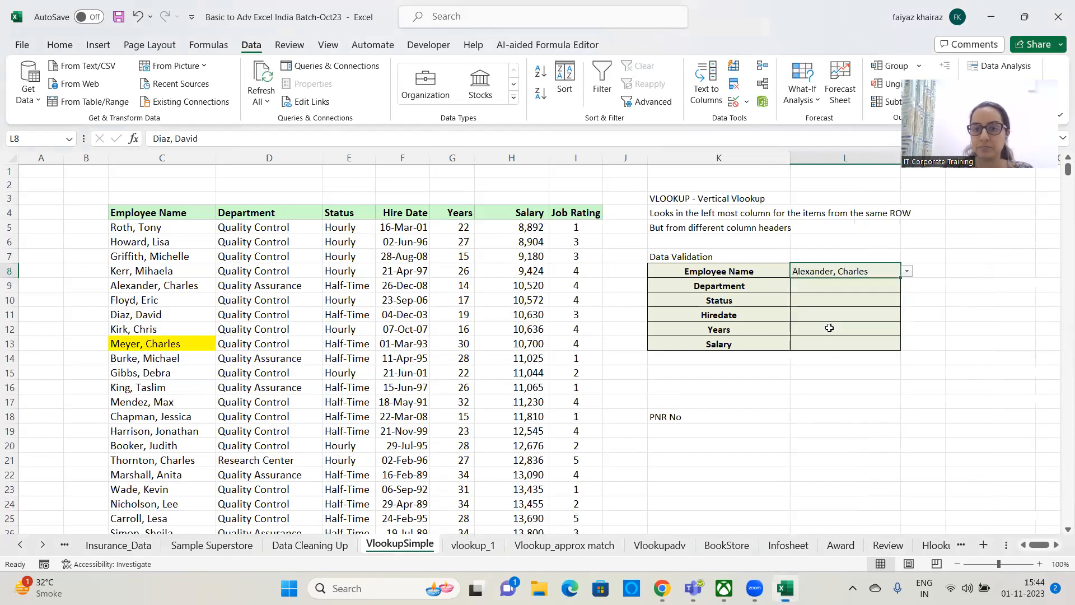
# - Enter "Ctrl + BackSpace" in cell N8 as a shortcut note beside the lookup table
pyautogui.click(958, 270)
pyautogui.write('Ctrl')
pyautogui.write(' + Back')
pyautogui.write('Spca')
pyautogui.press('BackSpace')
pyautogui.write('ace')
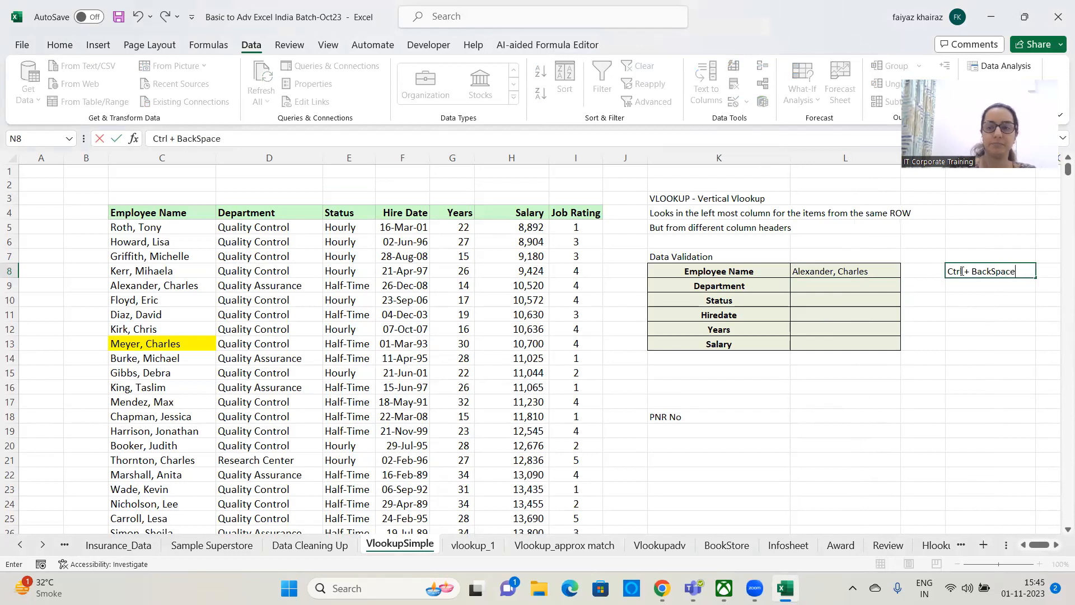
pyautogui.click(990, 330)
pyautogui.click(834, 270)
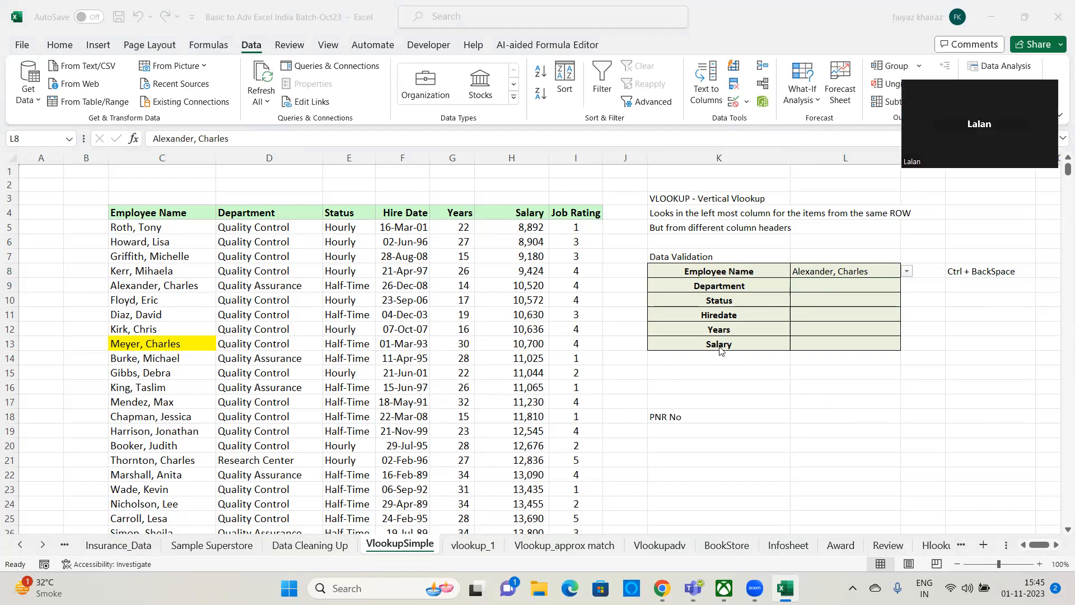
pyautogui.click(936, 272)
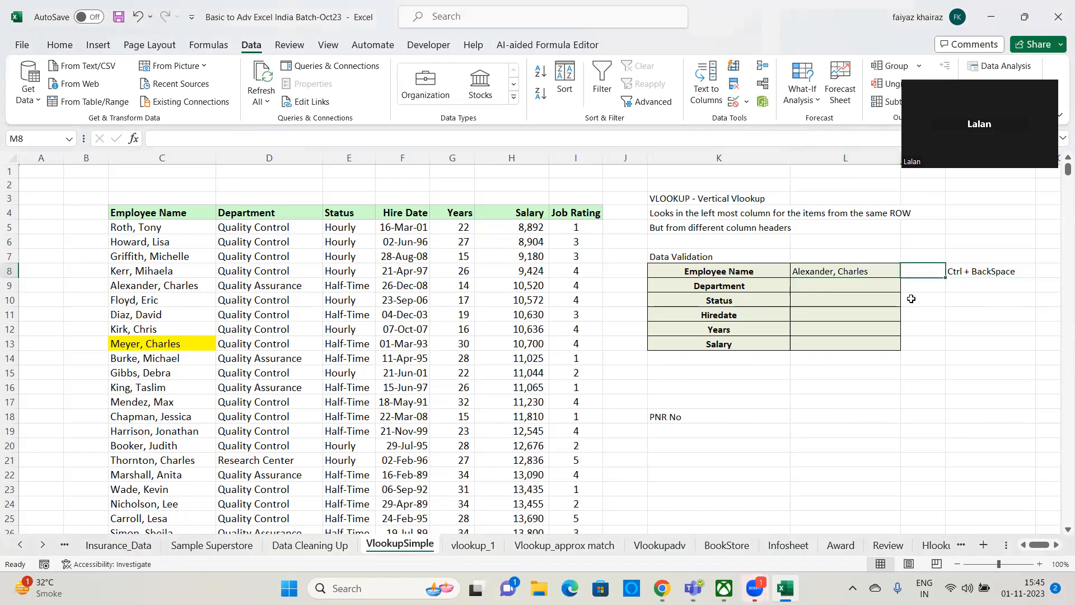
pyautogui.click(836, 271)
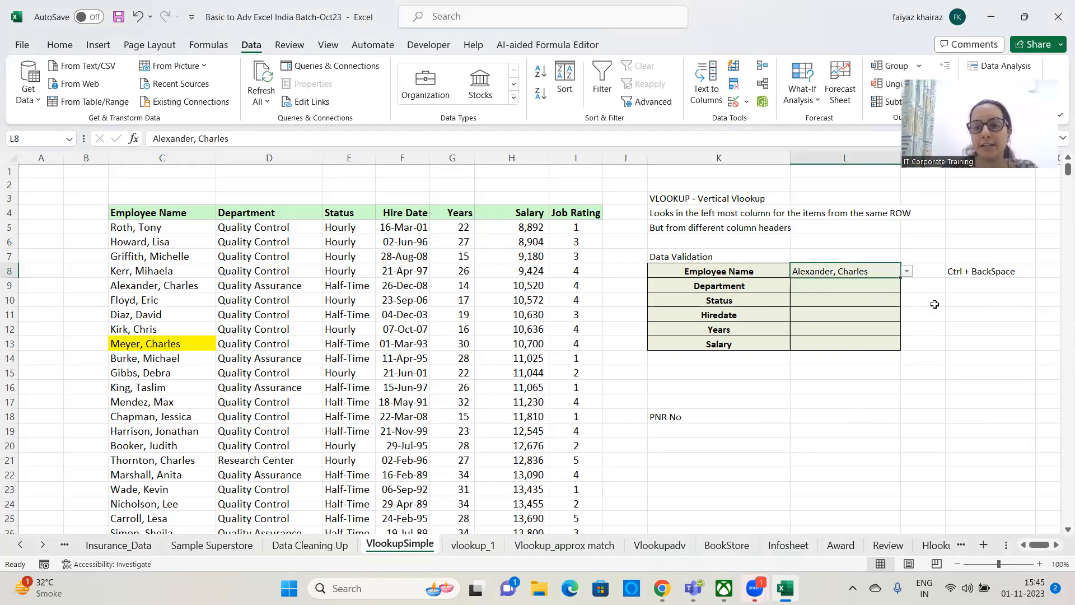
# - Try removing the dropdown from cell L8 by pasting blank cell N10 over it, and undo the paste
pyautogui.click(965, 301)
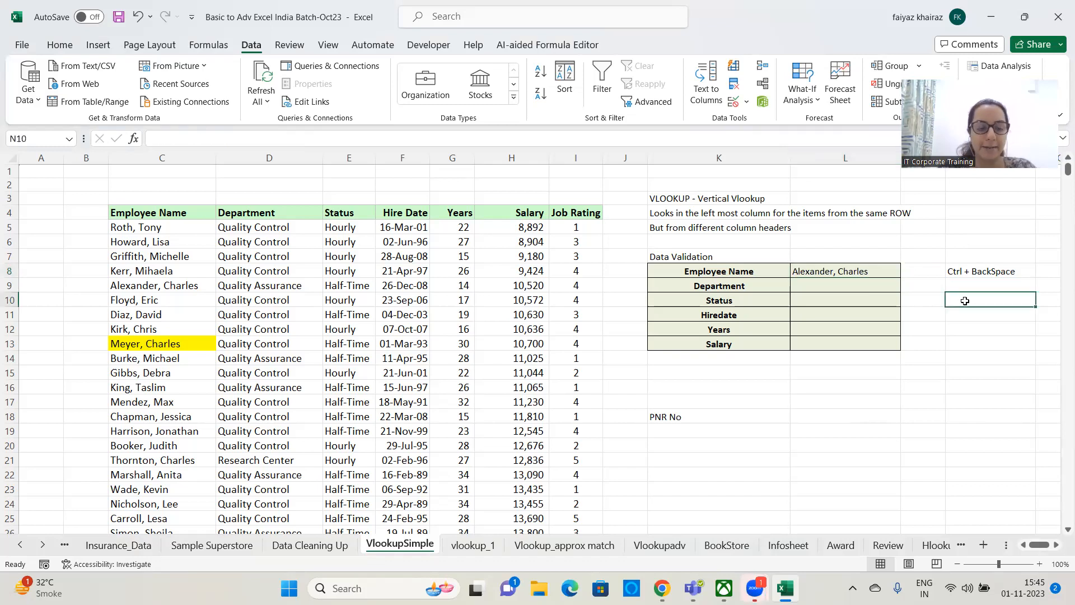
pyautogui.hotkey('ctrl', 'c')
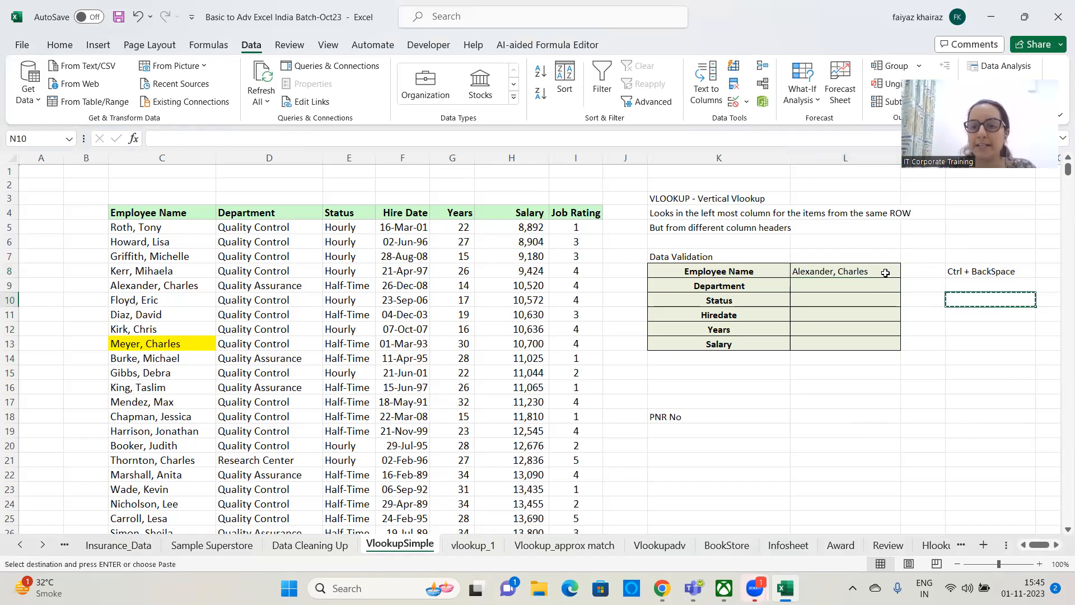
pyautogui.click(885, 272)
pyautogui.hotkey('ctrl', 'v')
pyautogui.moveTo(873, 285); pyautogui.dragTo(943, 406)
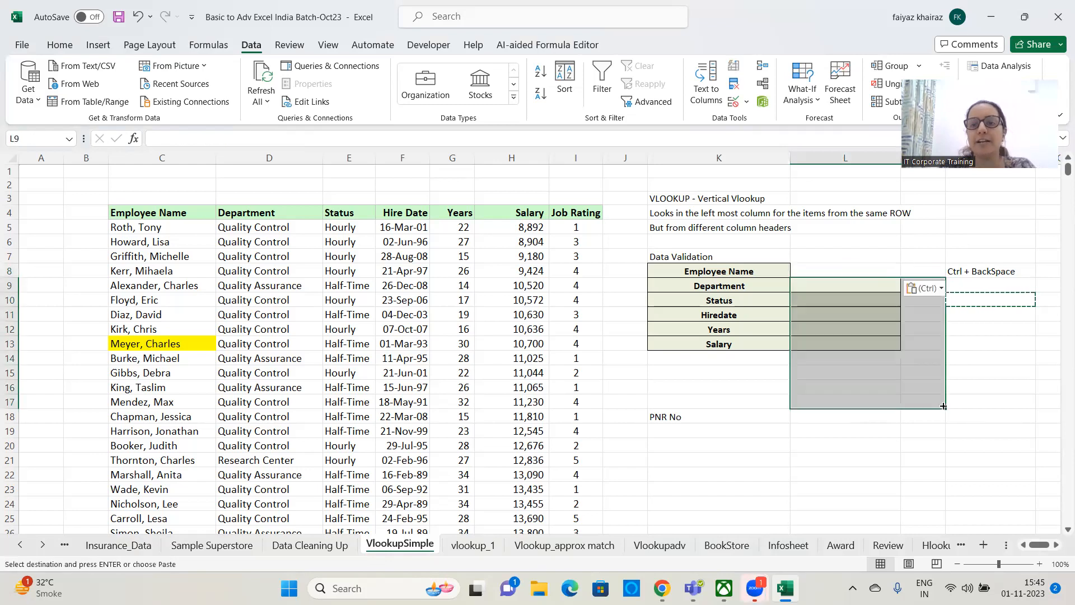
pyautogui.click(957, 388)
pyautogui.press('Escape')
pyautogui.click(852, 269)
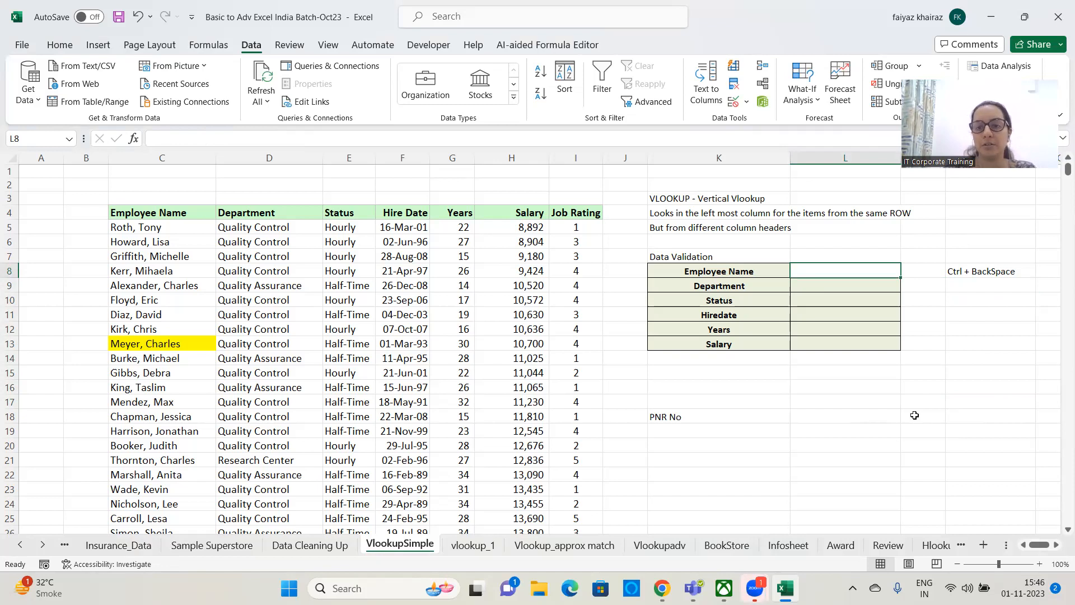
pyautogui.hotkey('ctrl', 'z')
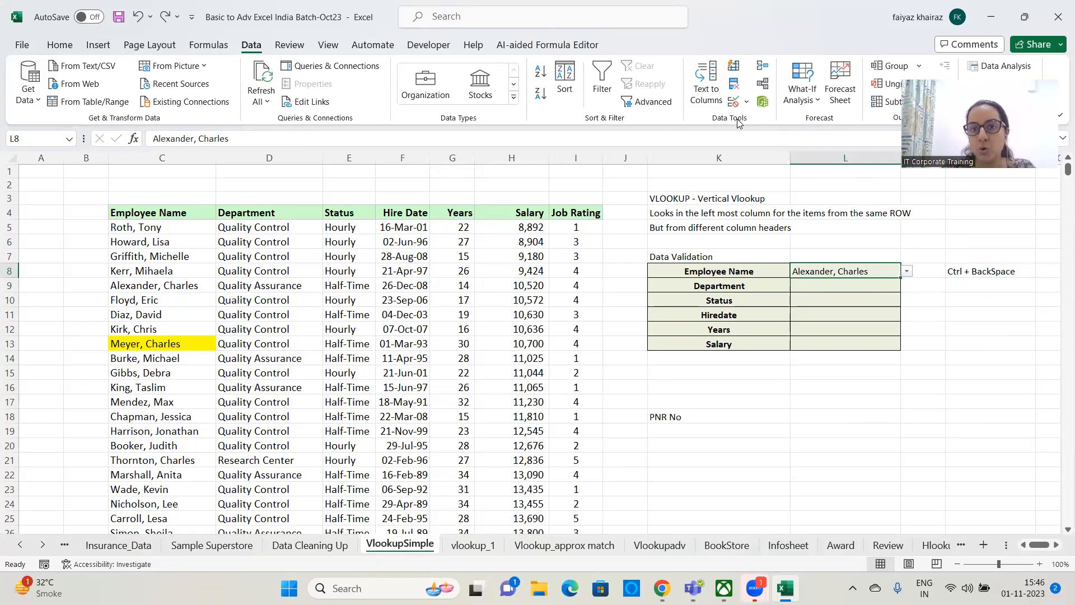
# - Clear all data validation settings from cell L8, allowing any value
pyautogui.click(745, 102)
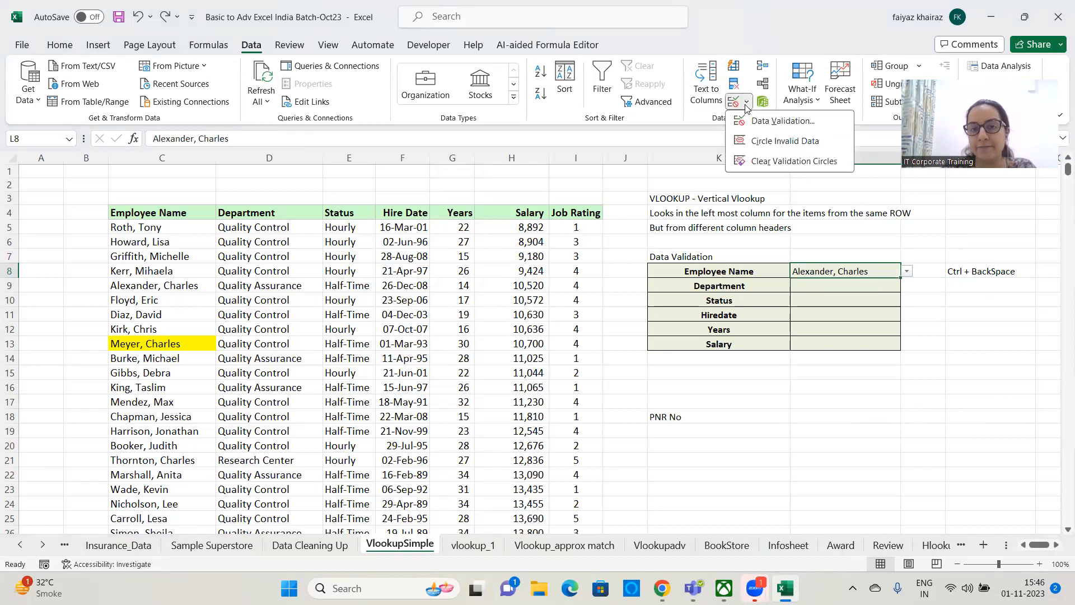
pyautogui.click(760, 122)
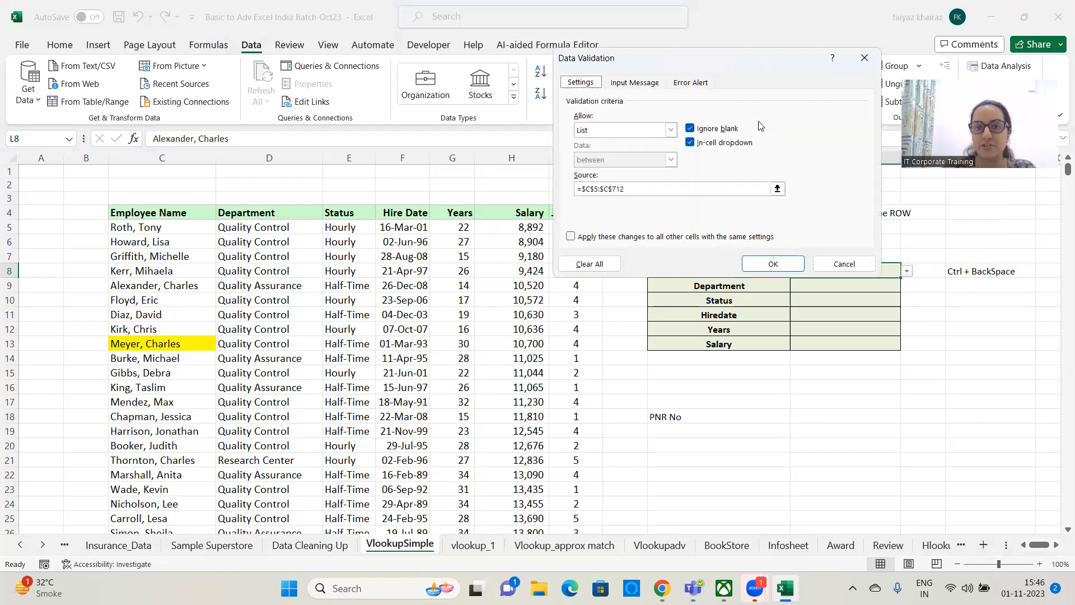
pyautogui.click(589, 265)
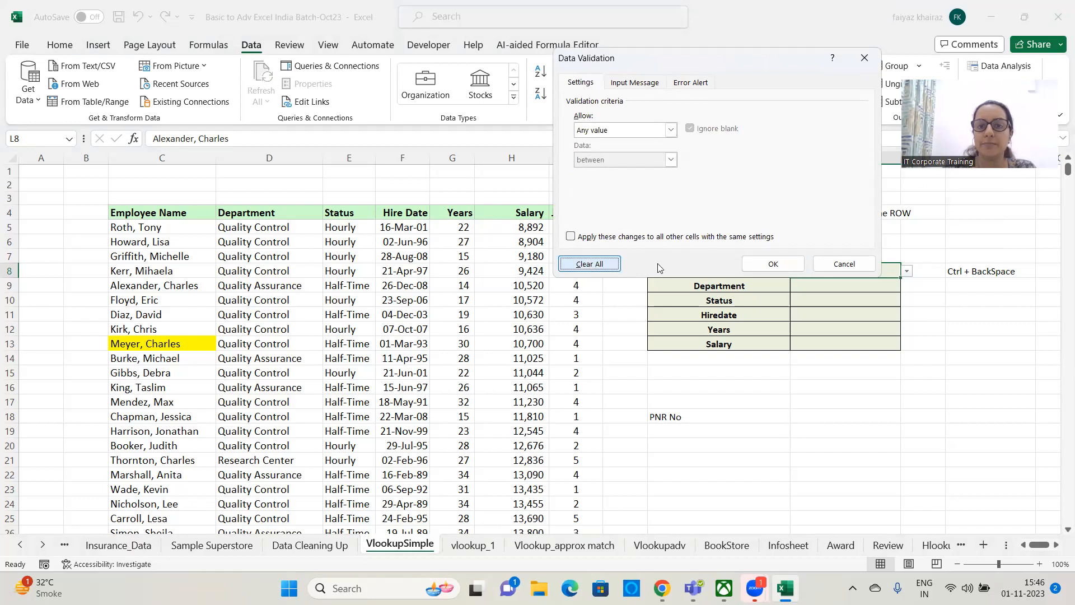
pyautogui.click(773, 263)
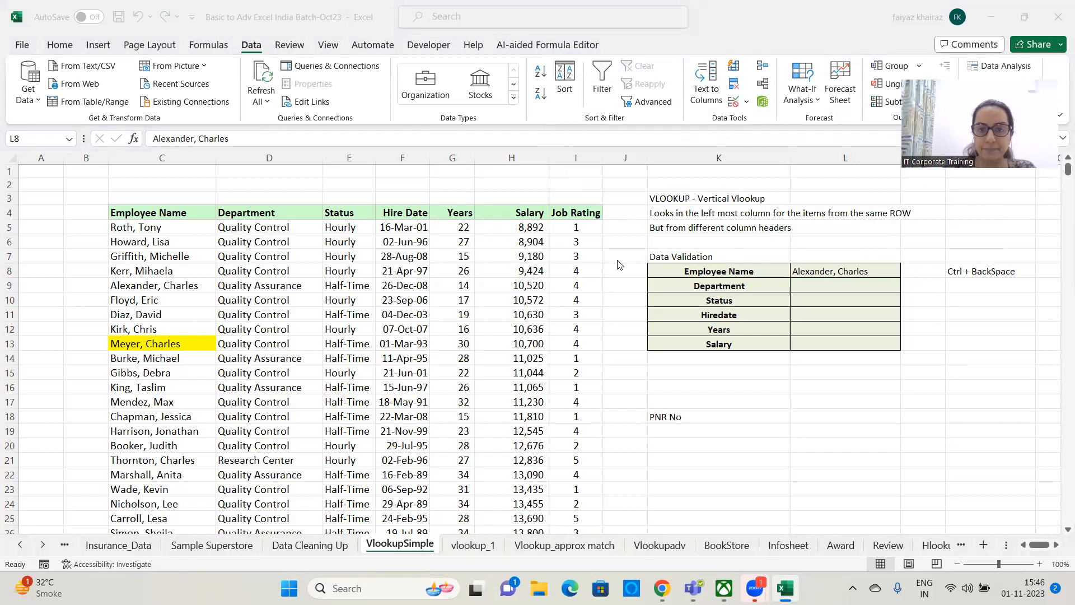
# - Review the data validation settings of cell L8, including the Clear All option, and close them without changes
pyautogui.click(849, 272)
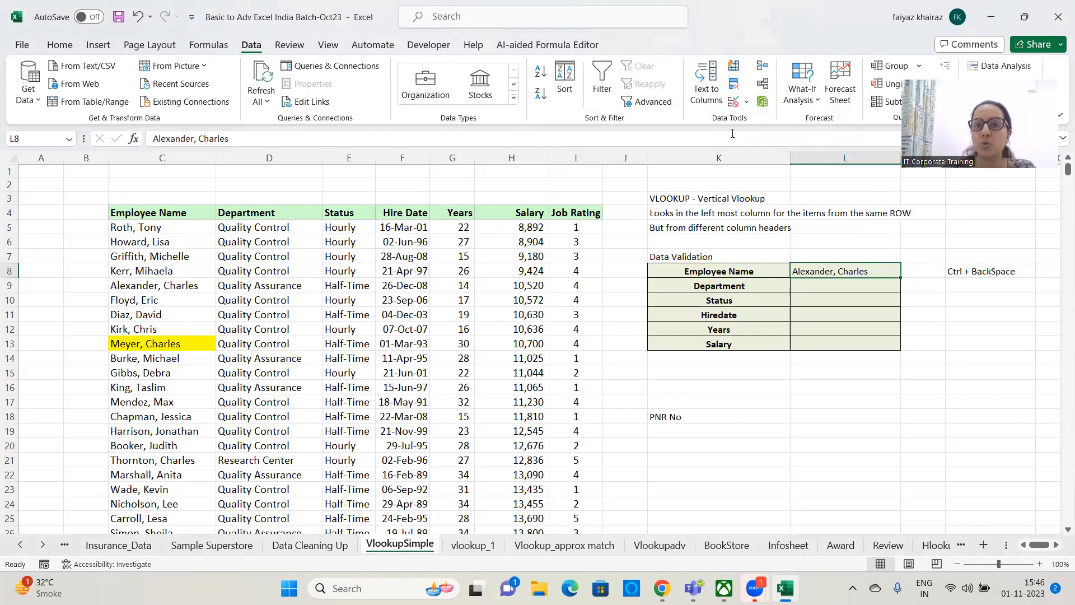
pyautogui.click(747, 101)
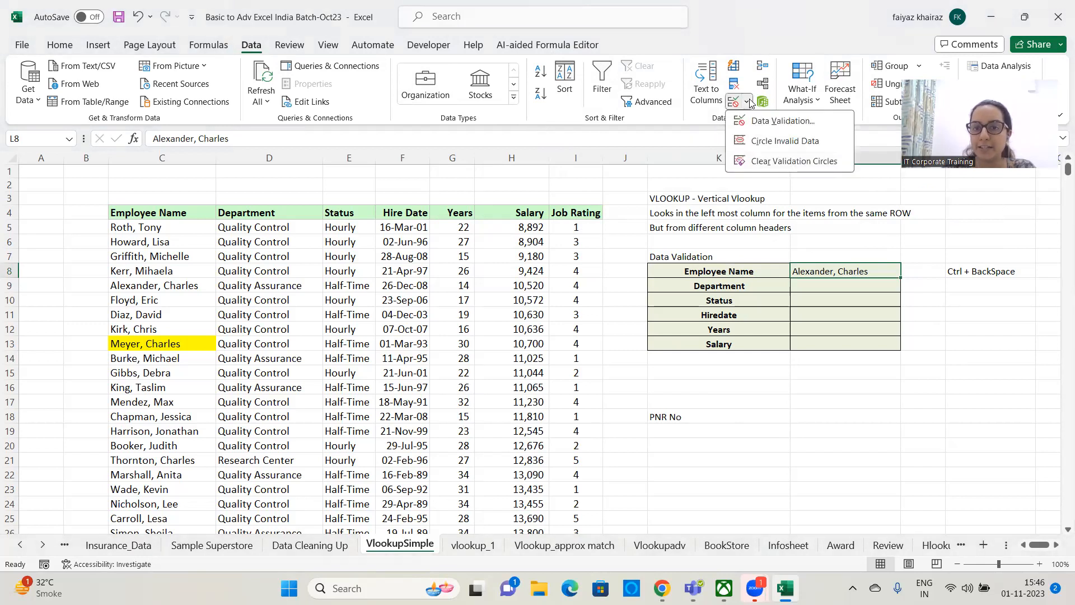
pyautogui.click(810, 124)
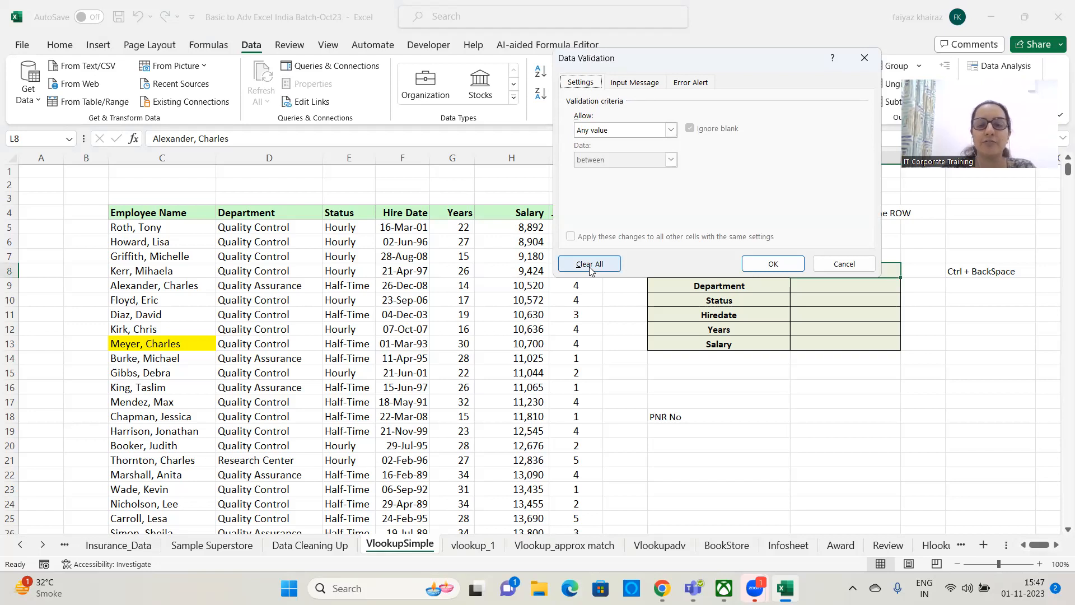
pyautogui.click(844, 265)
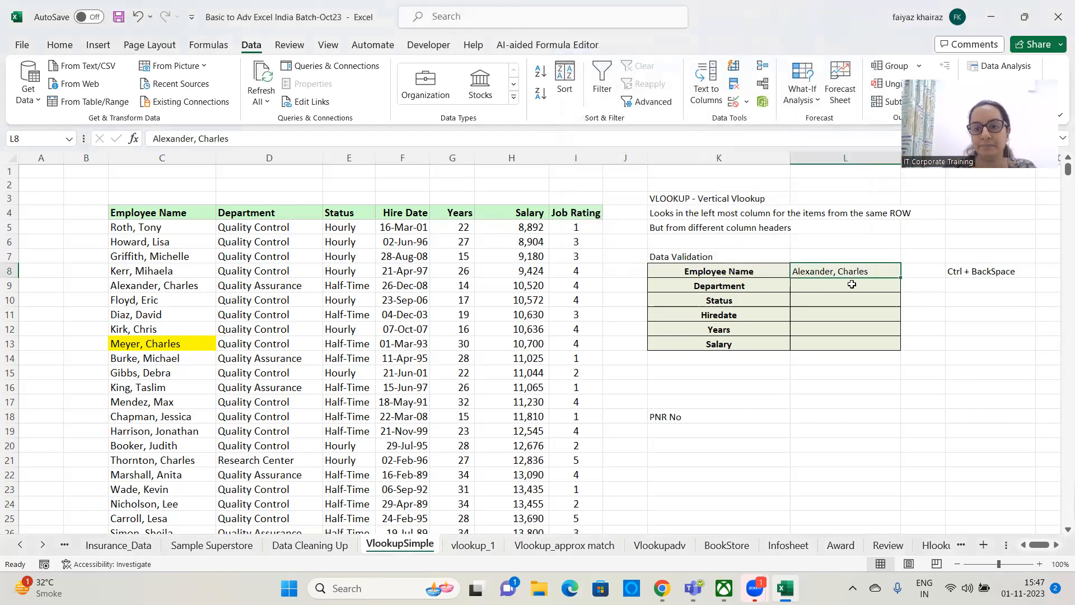
# - Empty cell L8 and give it a List data validation with the source =$C$5:$C$712
pyautogui.press('Delete')
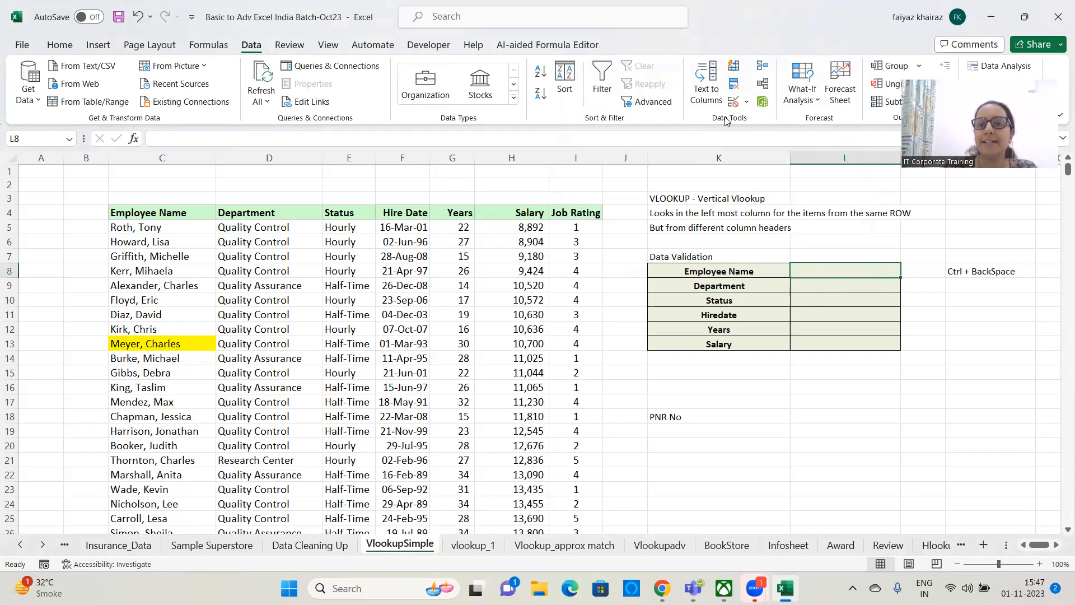
pyautogui.click(746, 101)
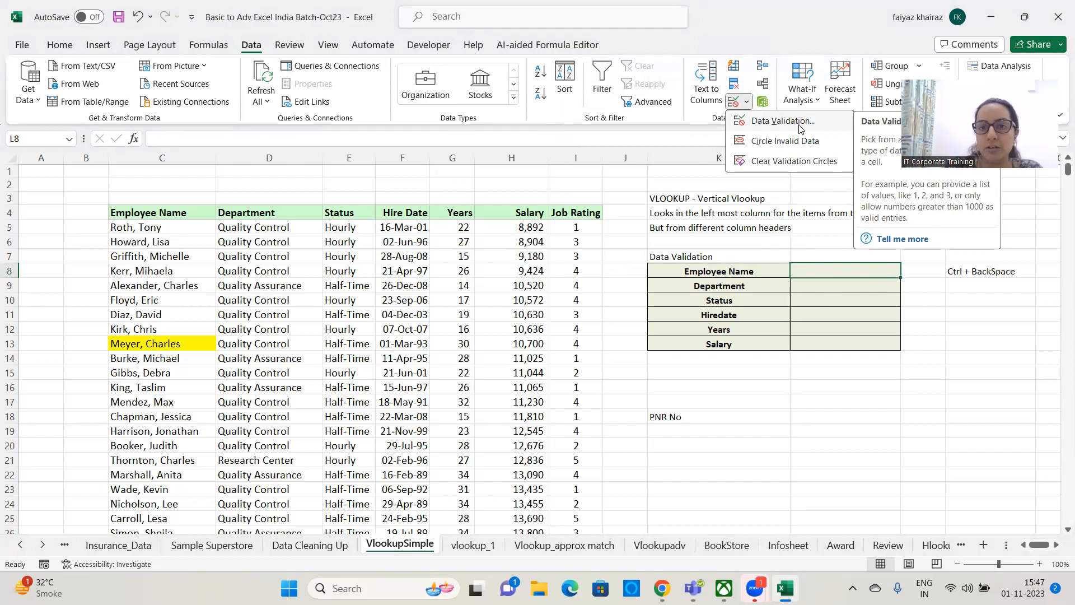
pyautogui.click(782, 121)
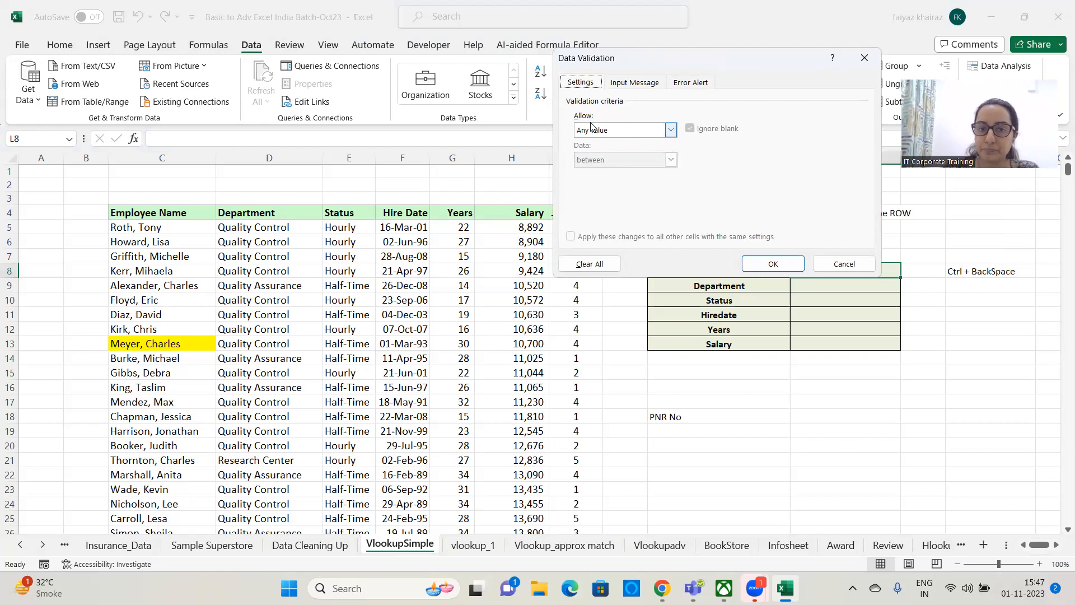
pyautogui.click(670, 130)
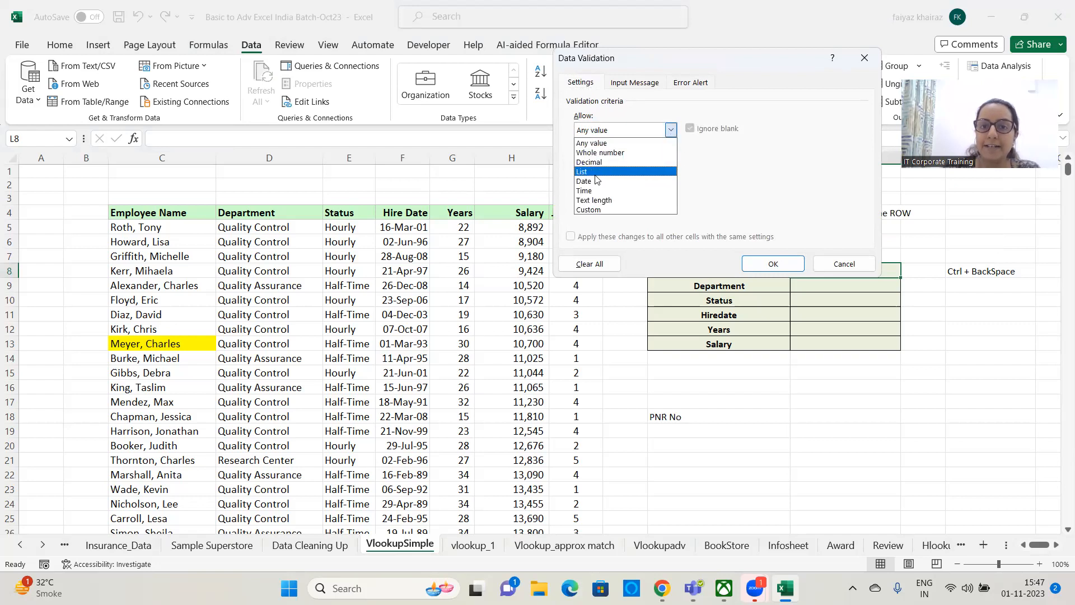
pyautogui.click(596, 170)
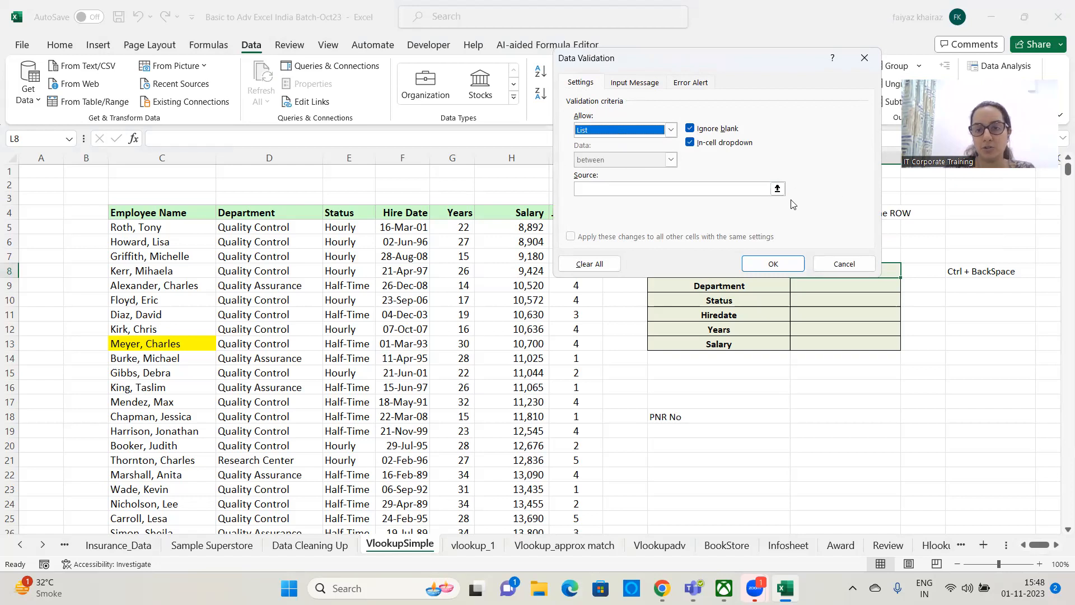
pyautogui.click(777, 189)
pyautogui.click(146, 226)
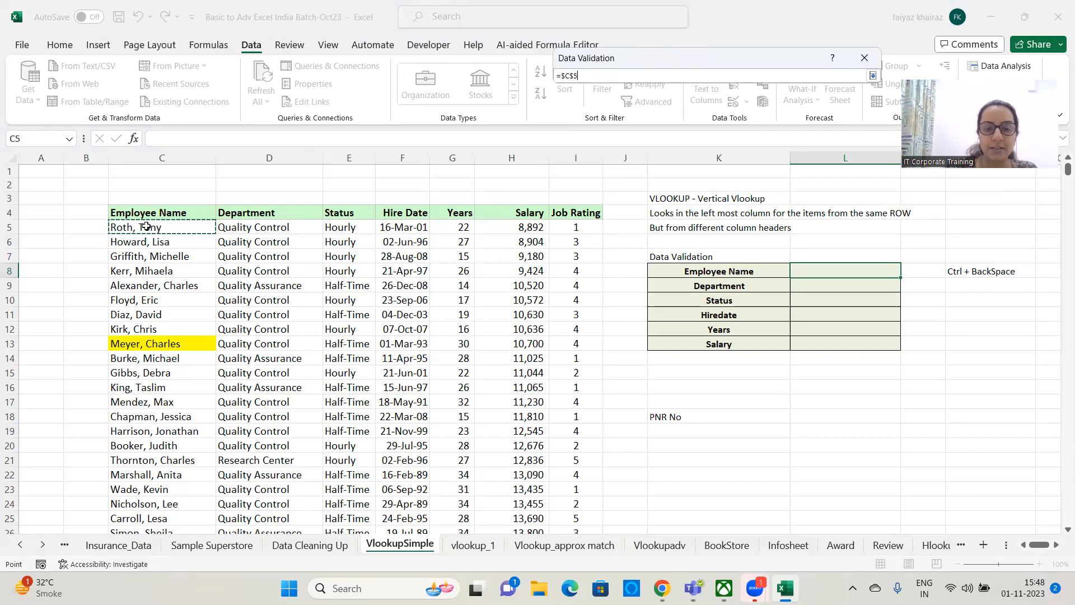
pyautogui.hotkey('ctrl', 'shift', 'Down')
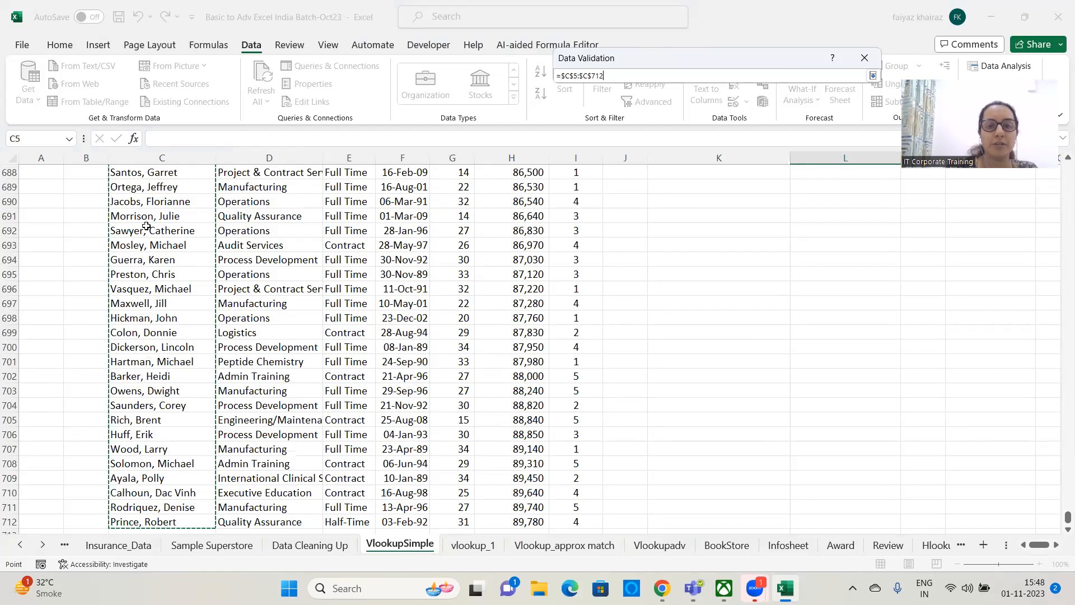
pyautogui.click(872, 75)
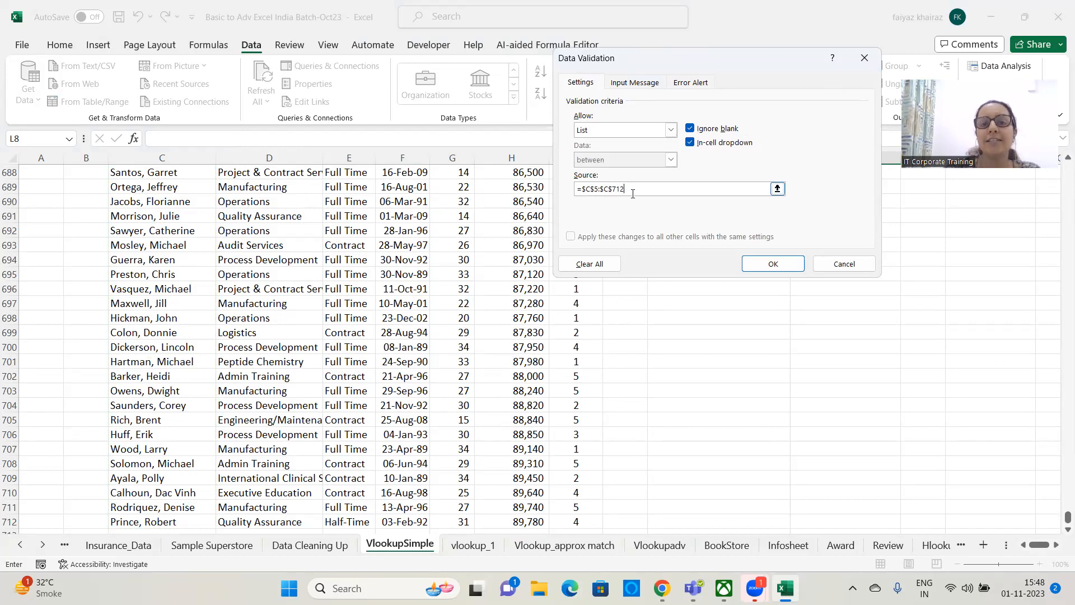
pyautogui.click(780, 262)
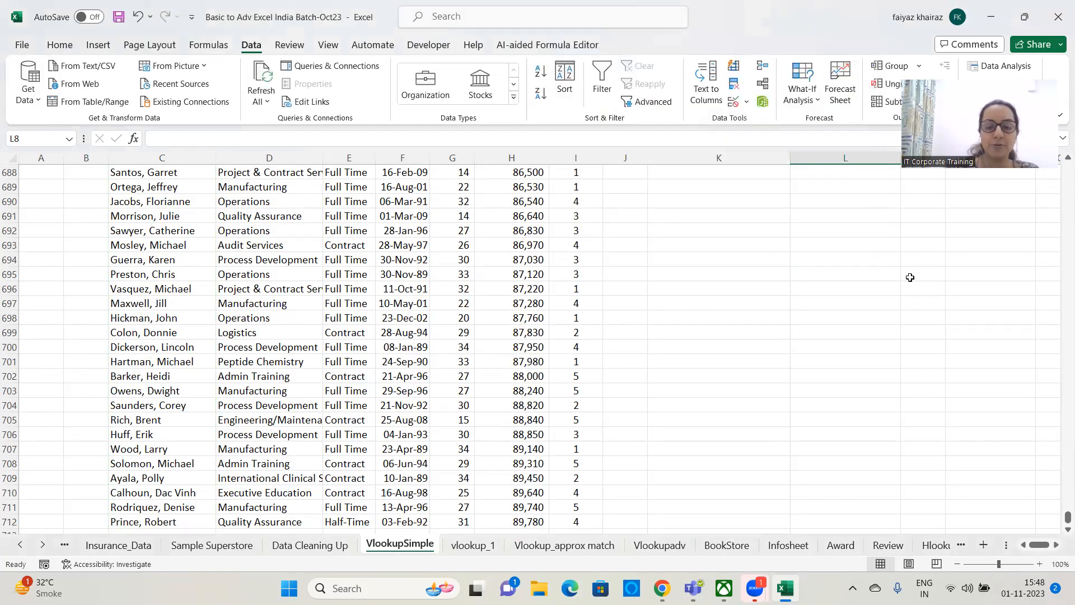
pyautogui.hotkey('ctrl', 'BackSpace')
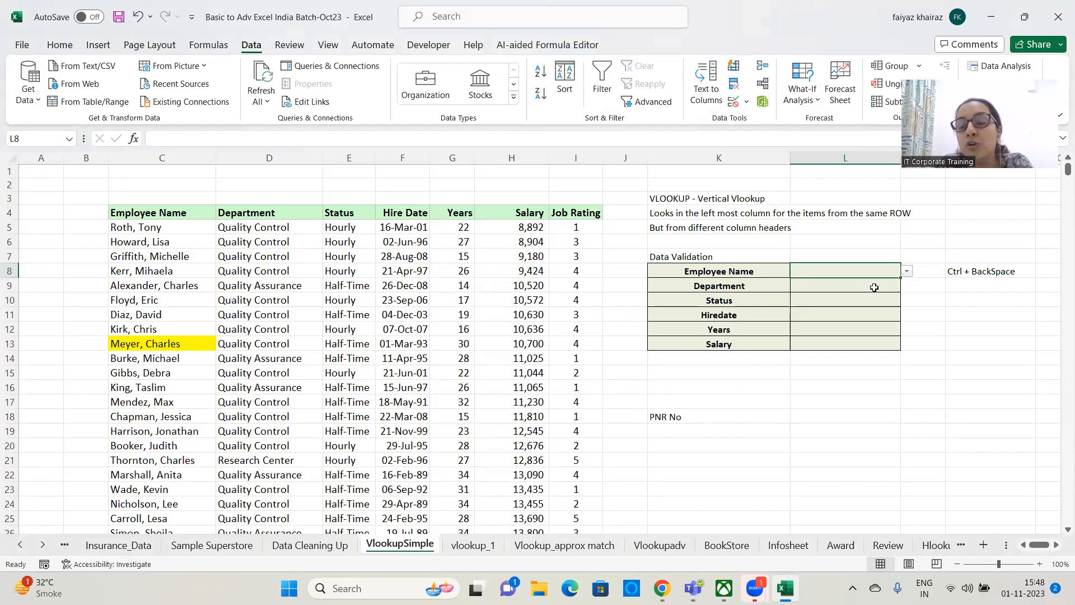
# - Try several employees from the dropdown in cell L8, ending with the one listed in row 6
pyautogui.click(906, 272)
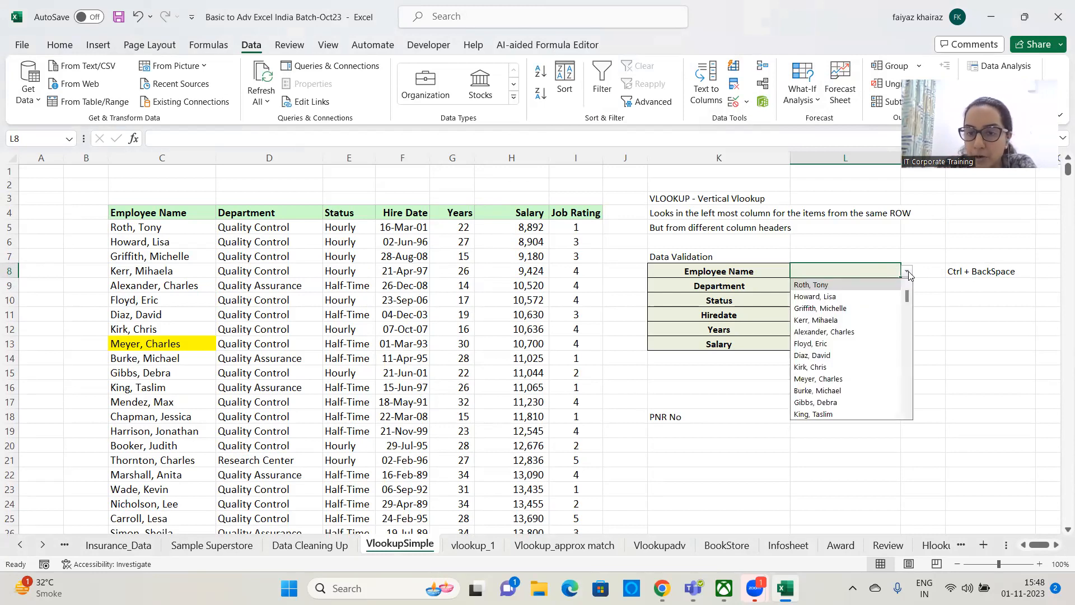
pyautogui.click(823, 354)
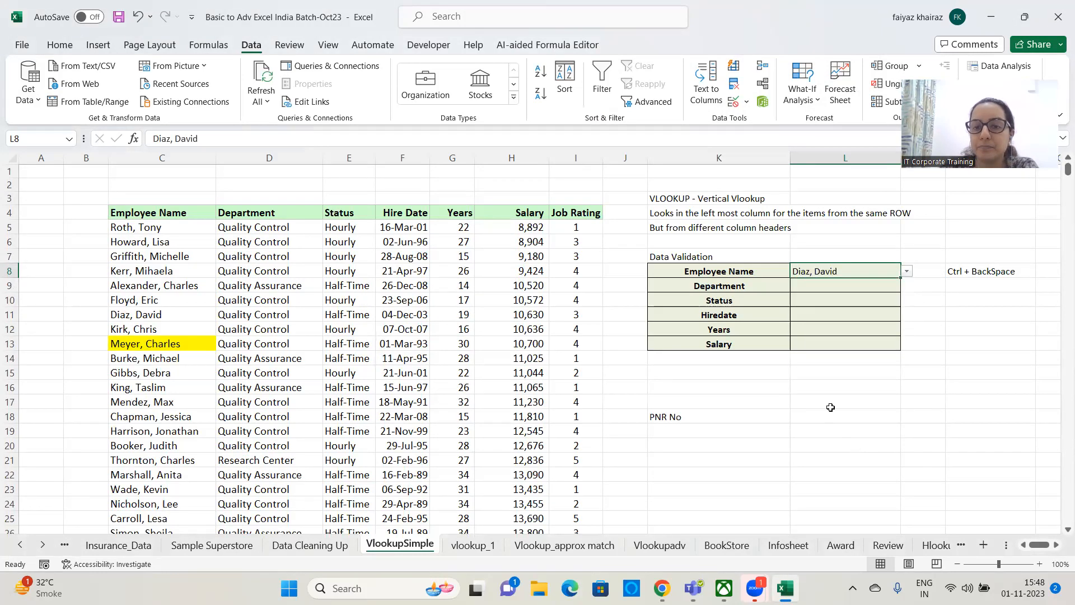
pyautogui.click(819, 370)
pyautogui.click(852, 271)
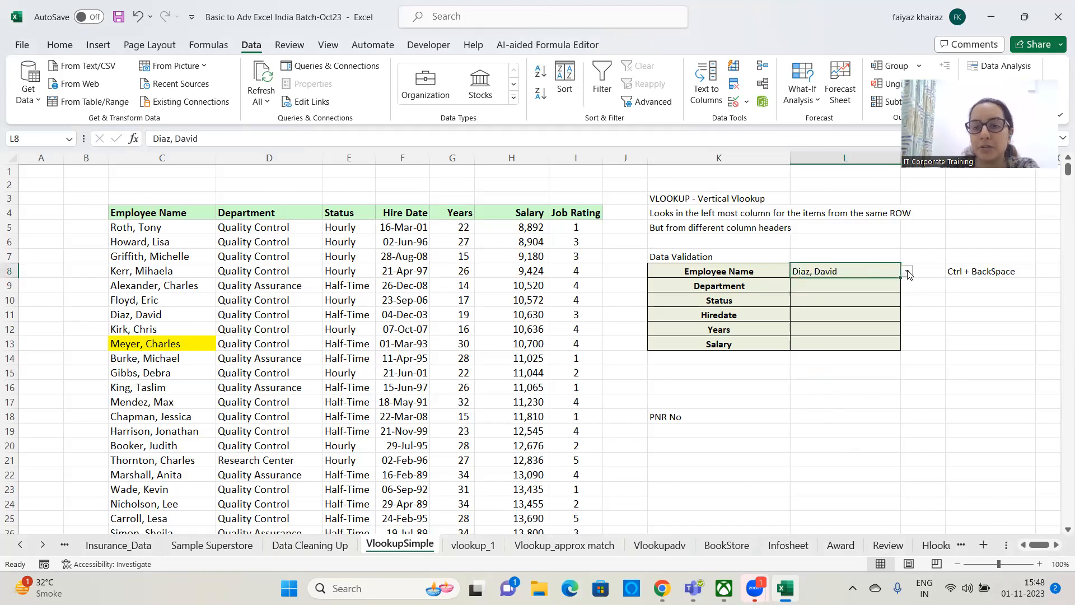
pyautogui.click(907, 271)
pyautogui.click(818, 379)
pyautogui.click(907, 271)
pyautogui.click(814, 296)
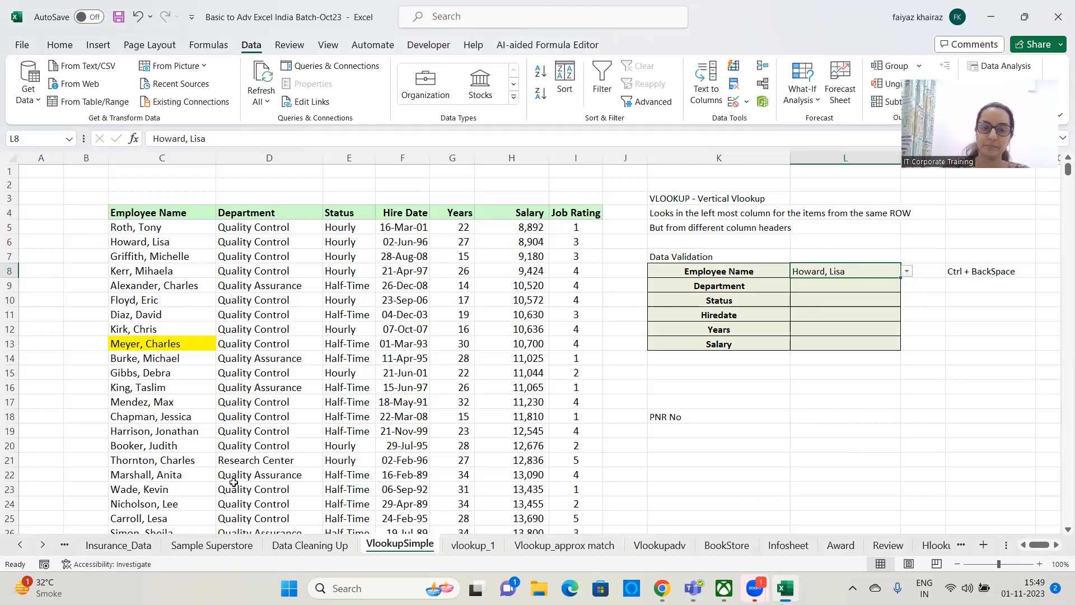
pyautogui.click(807, 287)
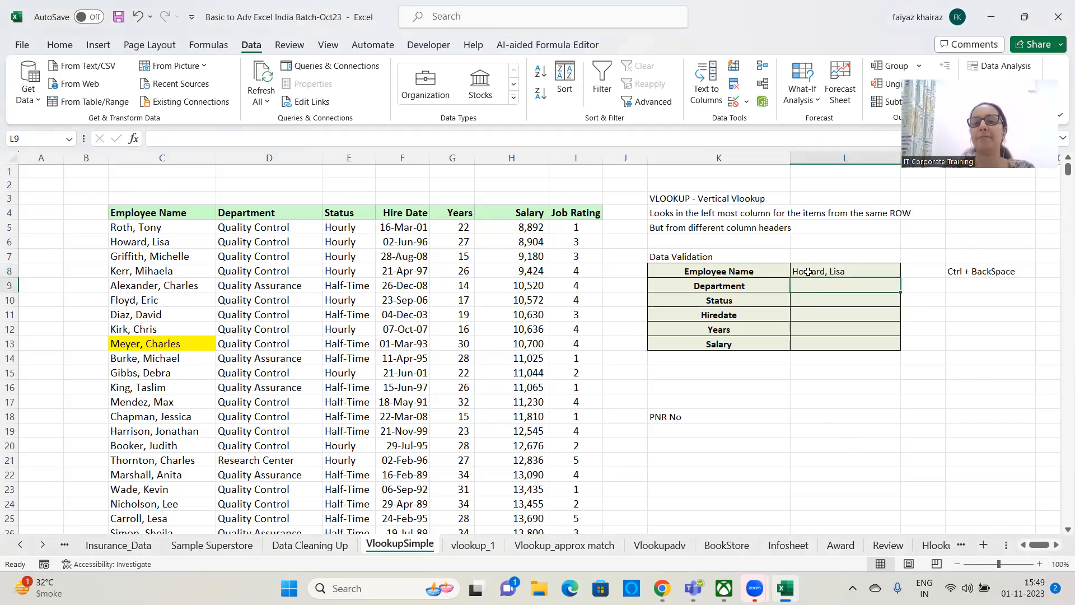
pyautogui.click(808, 272)
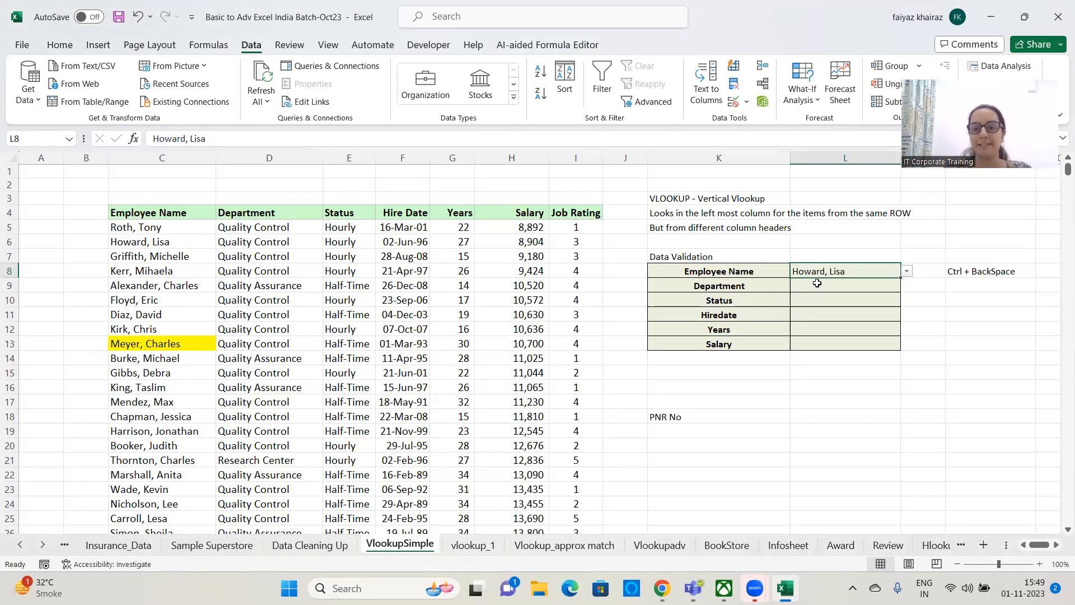
pyautogui.click(817, 283)
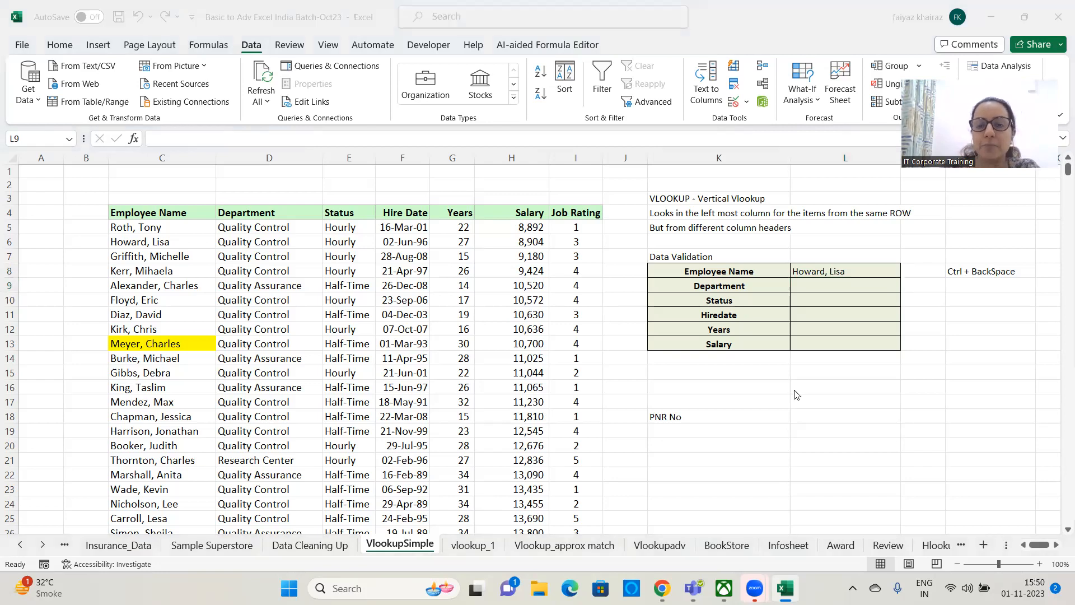
pyautogui.click(865, 270)
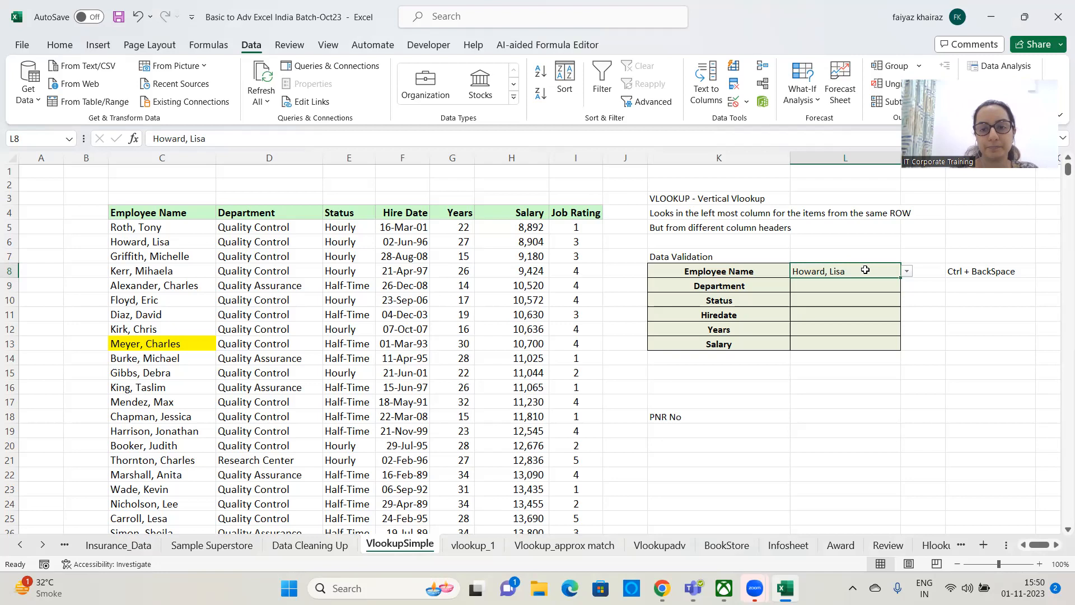
# - Begin a VLOOKUP formula in cell F2 to examine its argument list, and discard the entry
pyautogui.click(382, 183)
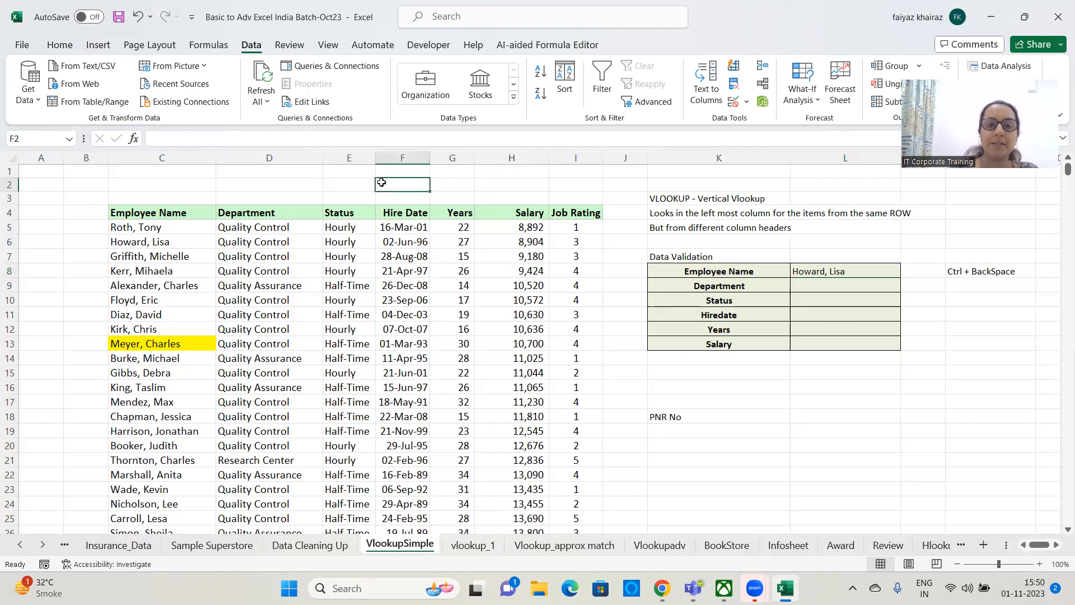
pyautogui.write('=vlo')
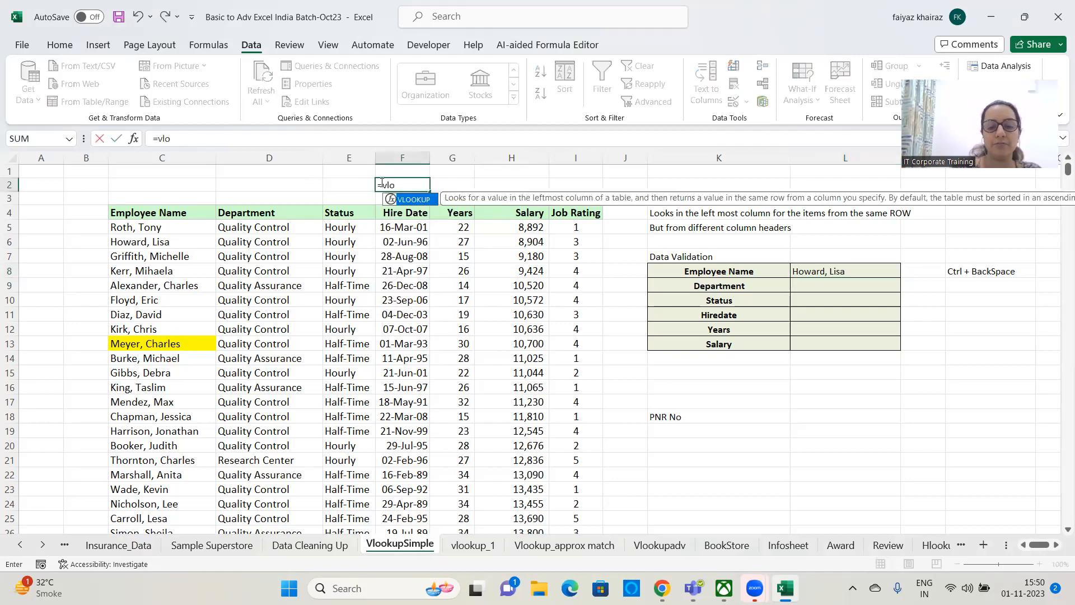
pyautogui.write('oki')
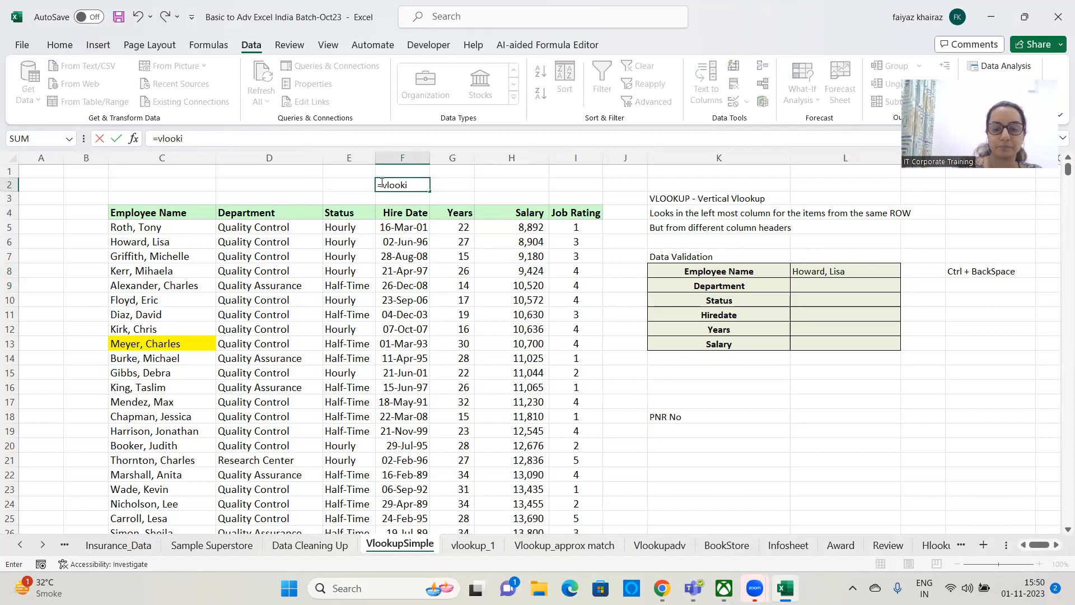
pyautogui.press('BackSpace')
pyautogui.write('up(')
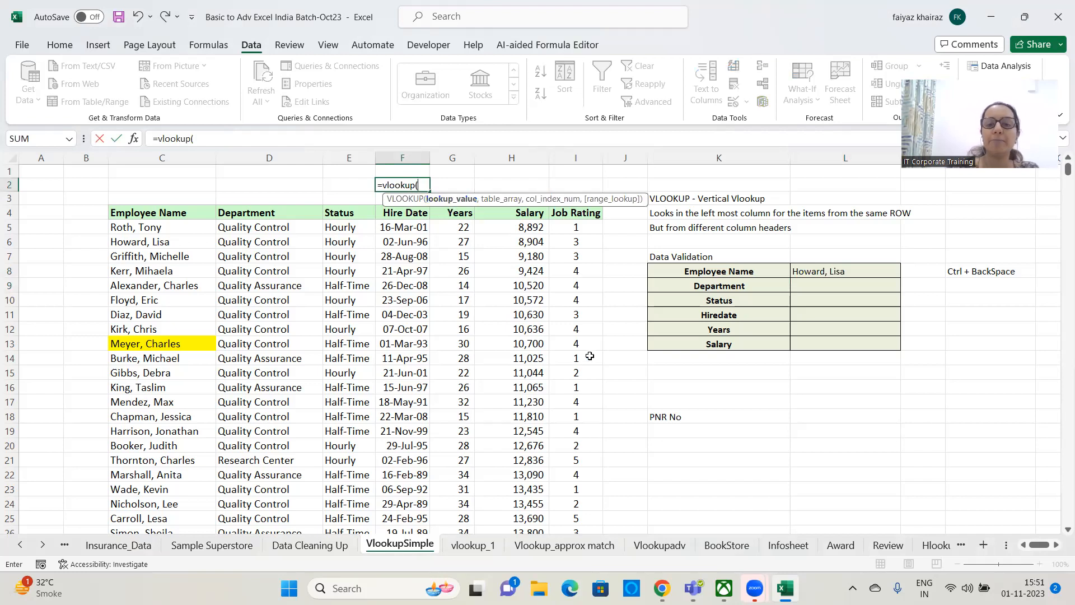
pyautogui.press('Escape')
# - Enter the label "lookup value" in cell K15 with the explanation "Keeps Changing" beside it in L15
pyautogui.click(709, 377)
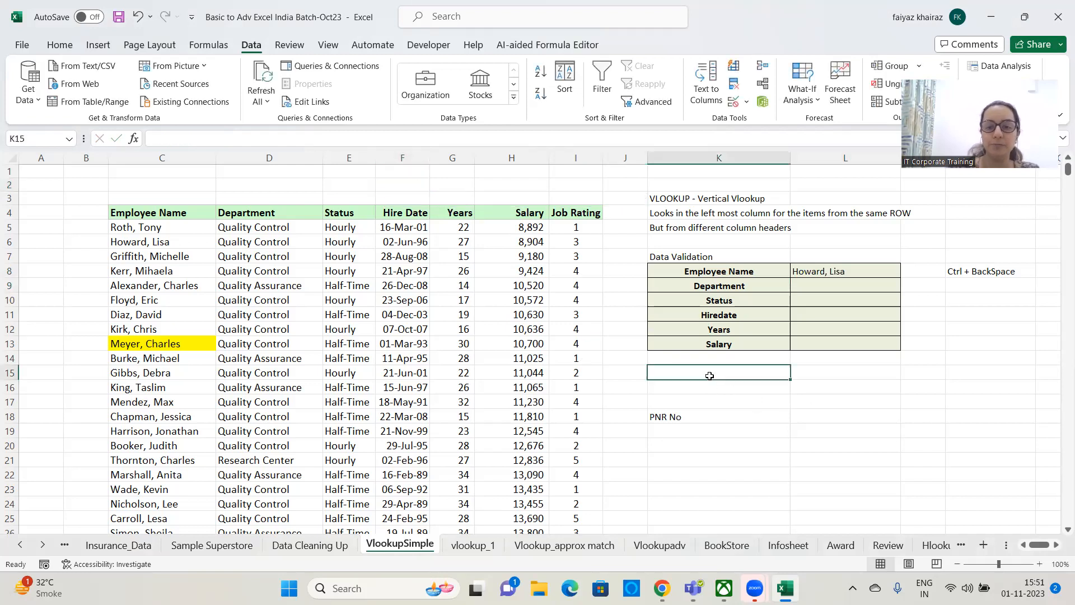
pyautogui.write('lookup values')
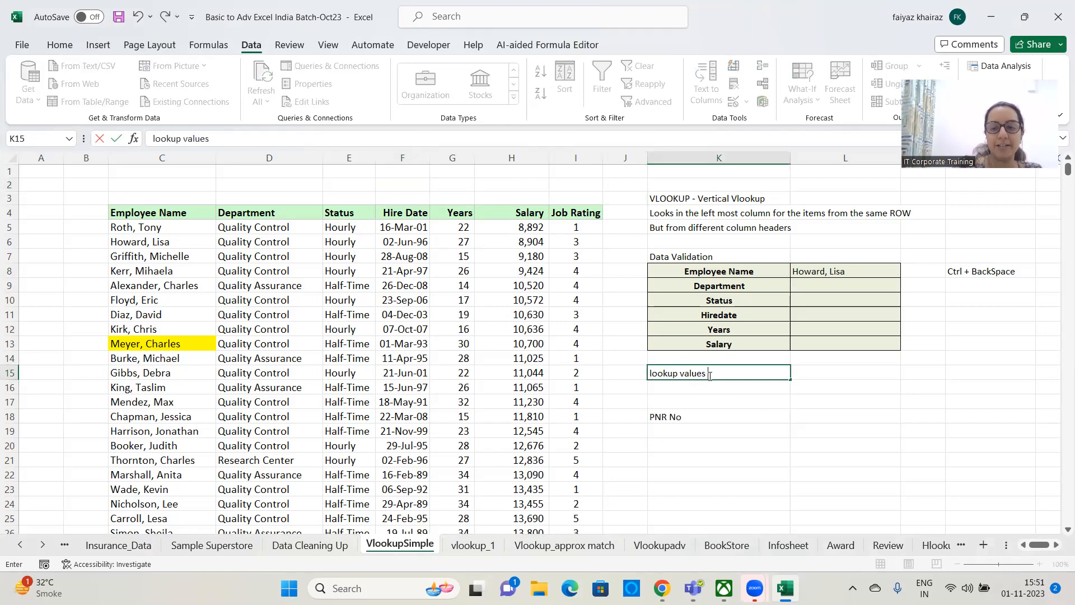
pyautogui.press('Tab')
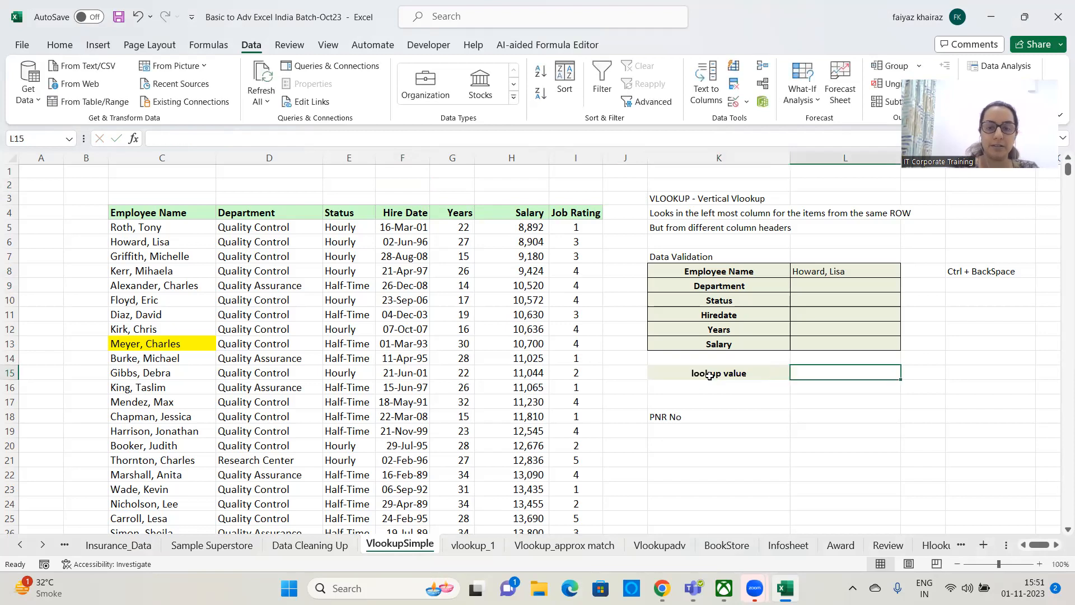
pyautogui.write('Keep')
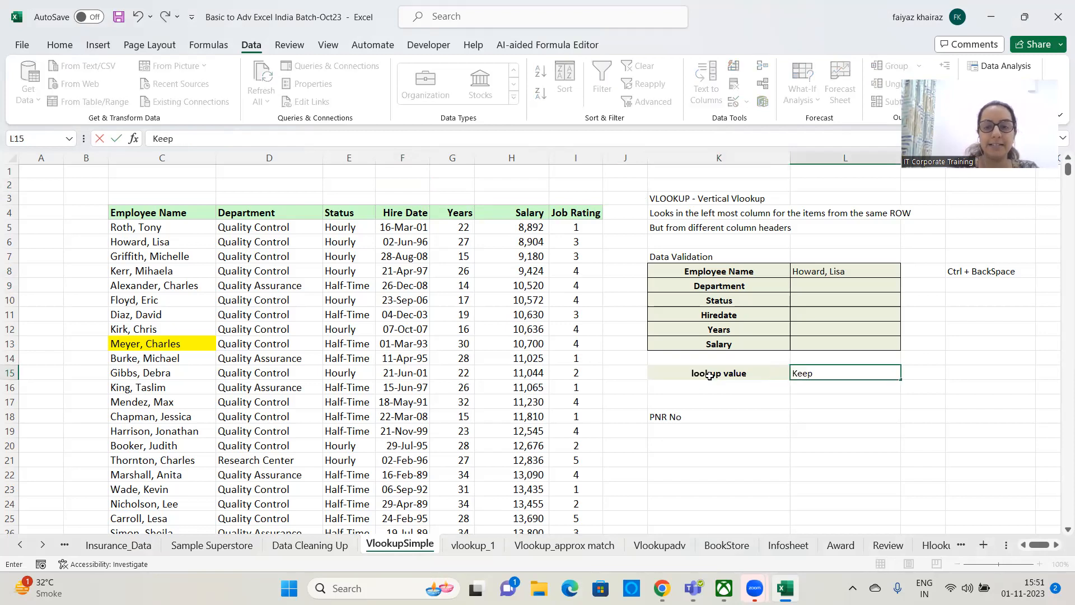
pyautogui.write('s Changing')
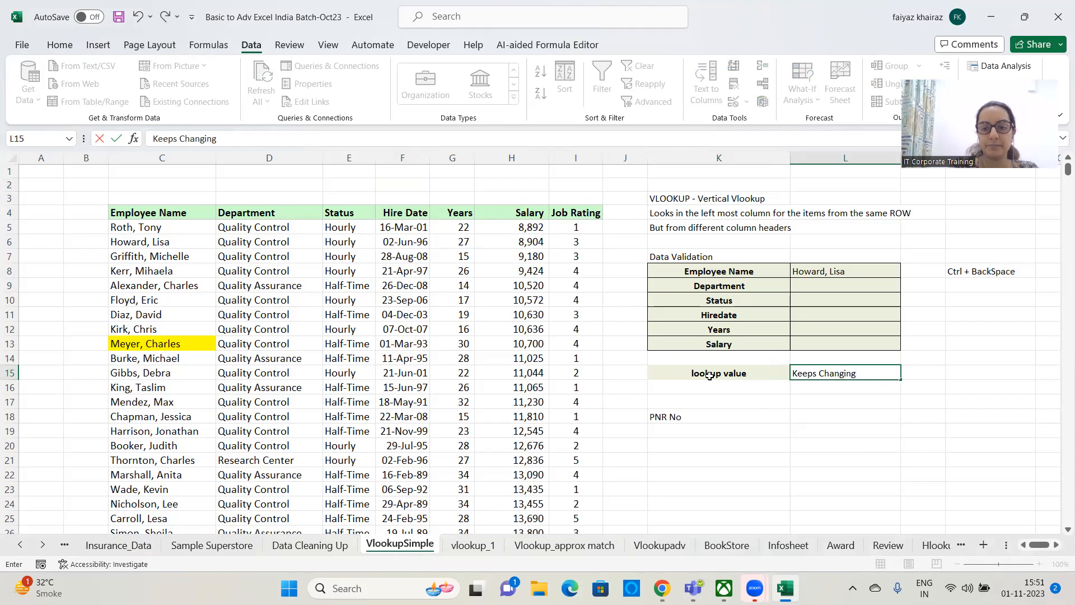
pyautogui.press('Return')
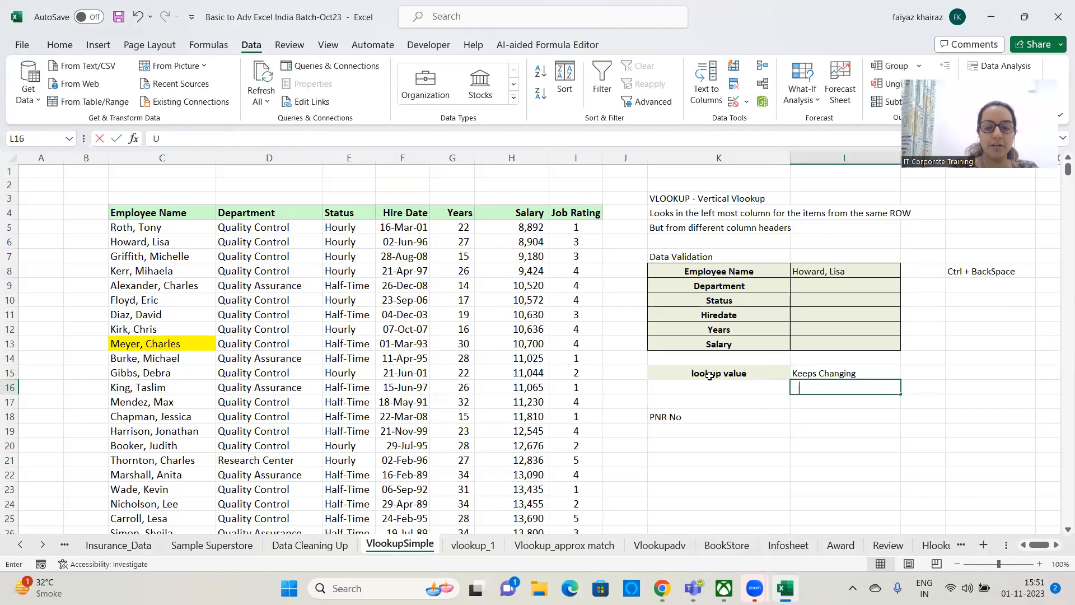
# - Add the notes "U lookup the lookup value" in L16 and "Basied on that the Vlookup will update" in L17
pyautogui.write('U lookup the ')
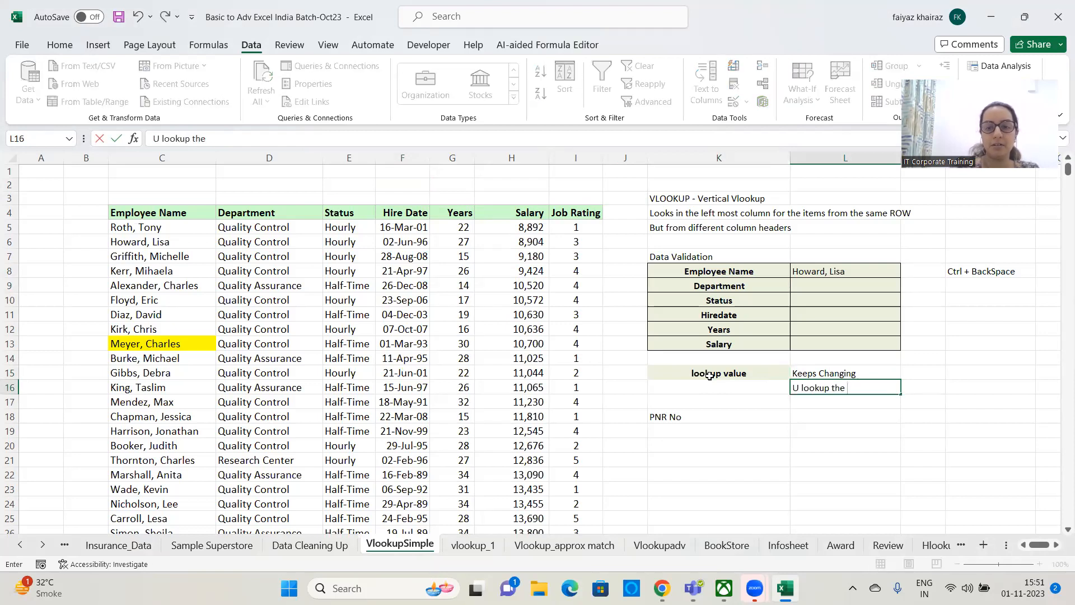
pyautogui.write('lookup value')
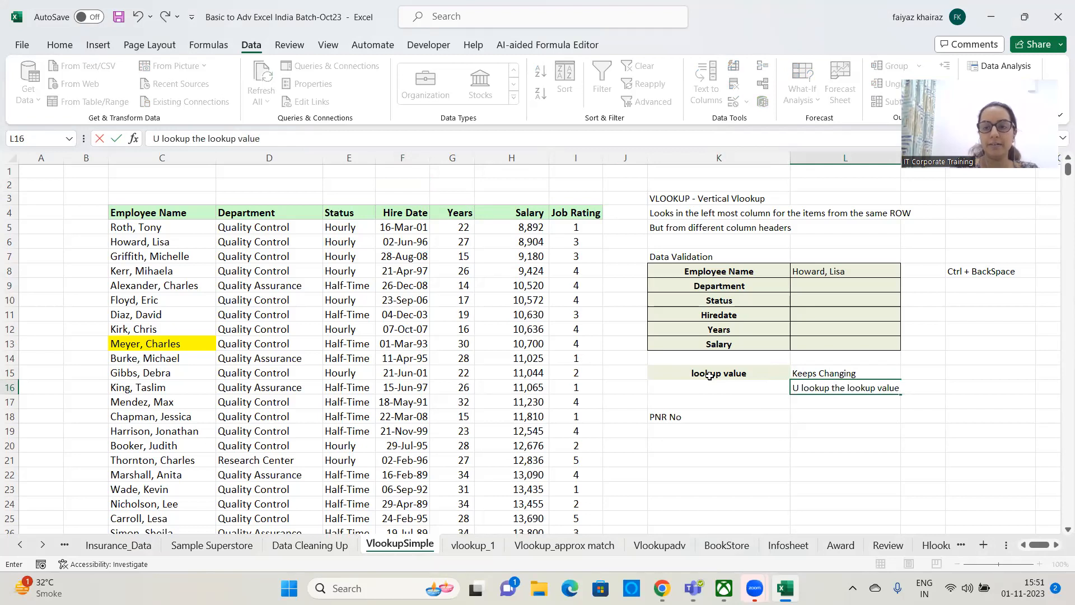
pyautogui.press('Return')
pyautogui.write('Basied')
pyautogui.write(' on that')
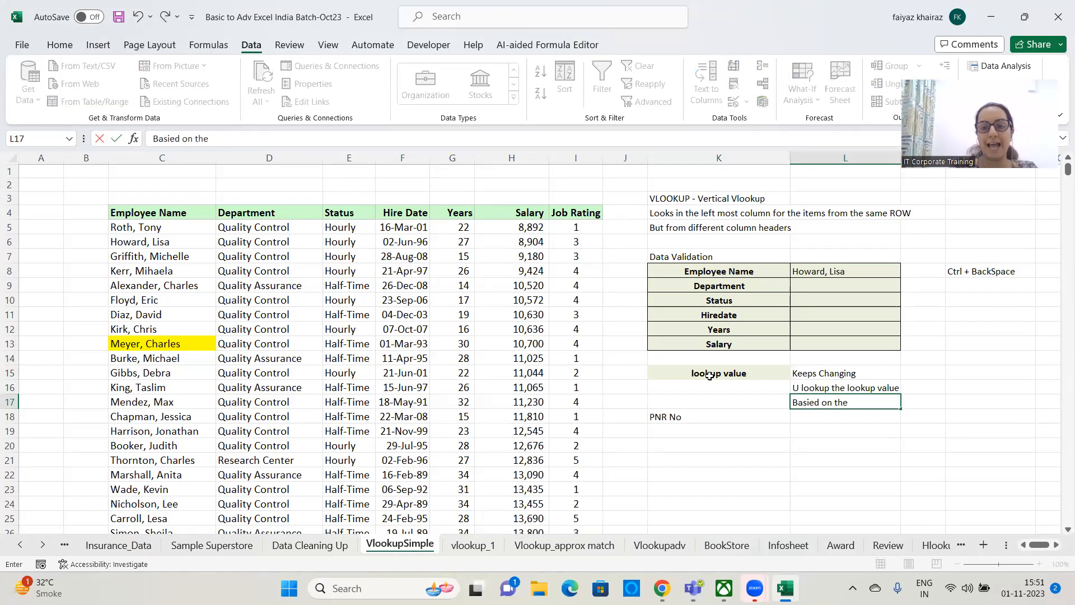
pyautogui.write(' the Vloou')
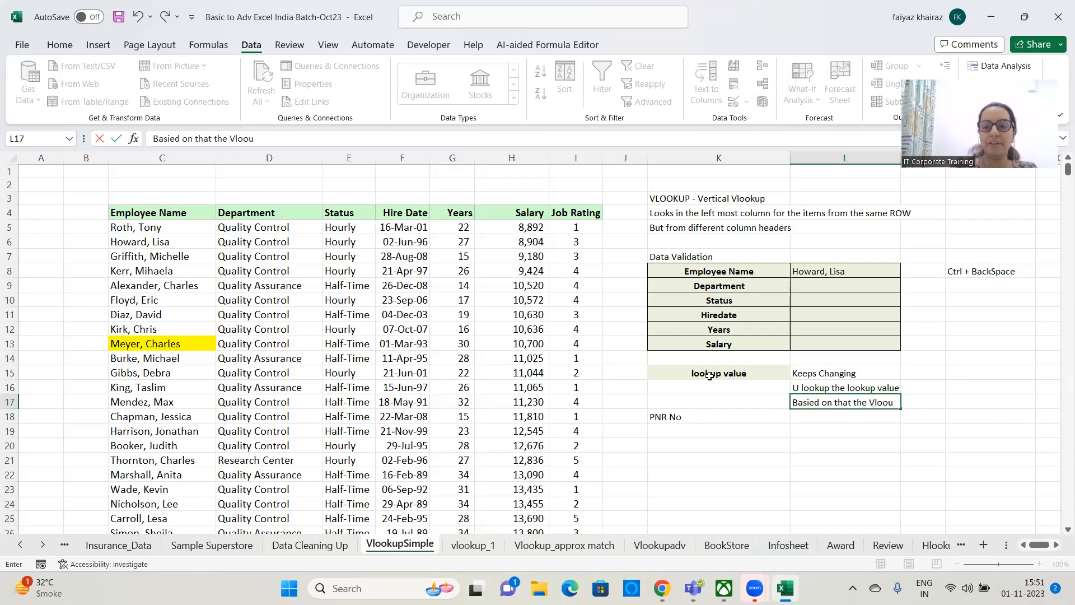
pyautogui.press('BackSpace')
pyautogui.write('k')
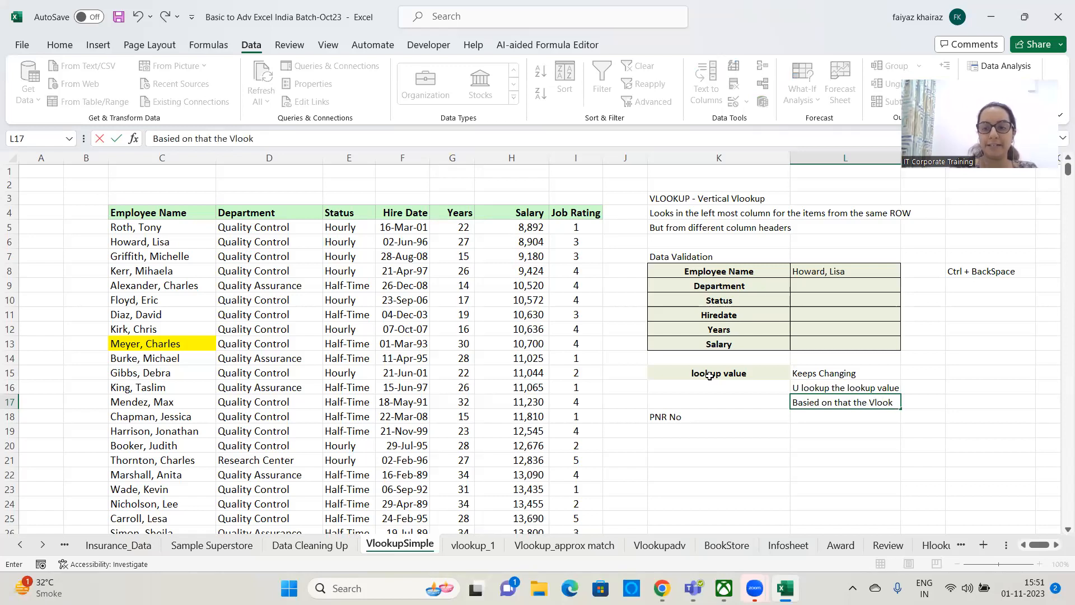
pyautogui.write('up will update')
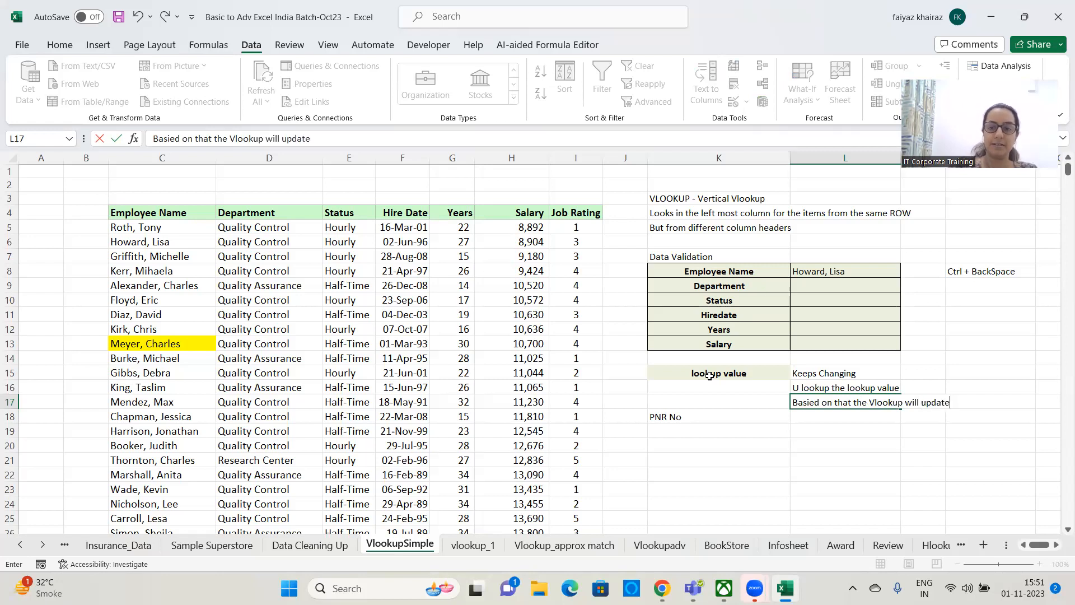
pyautogui.press('Return')
# - Start a VLOOKUP formula in cell F2 to check which argument follows lookup_value, and discard the entry
pyautogui.click(400, 181)
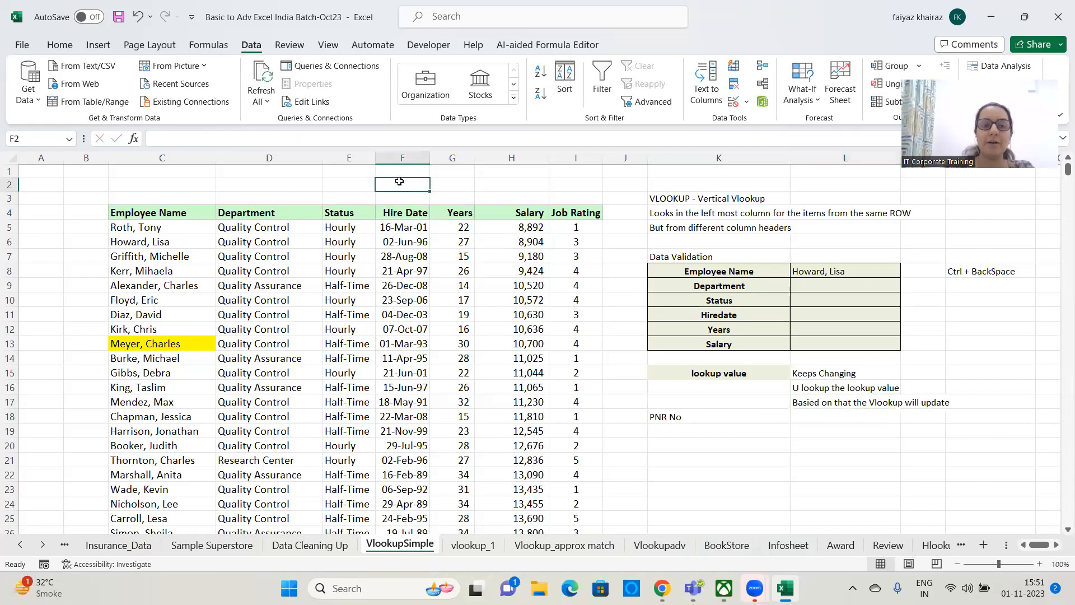
pyautogui.write('=vl')
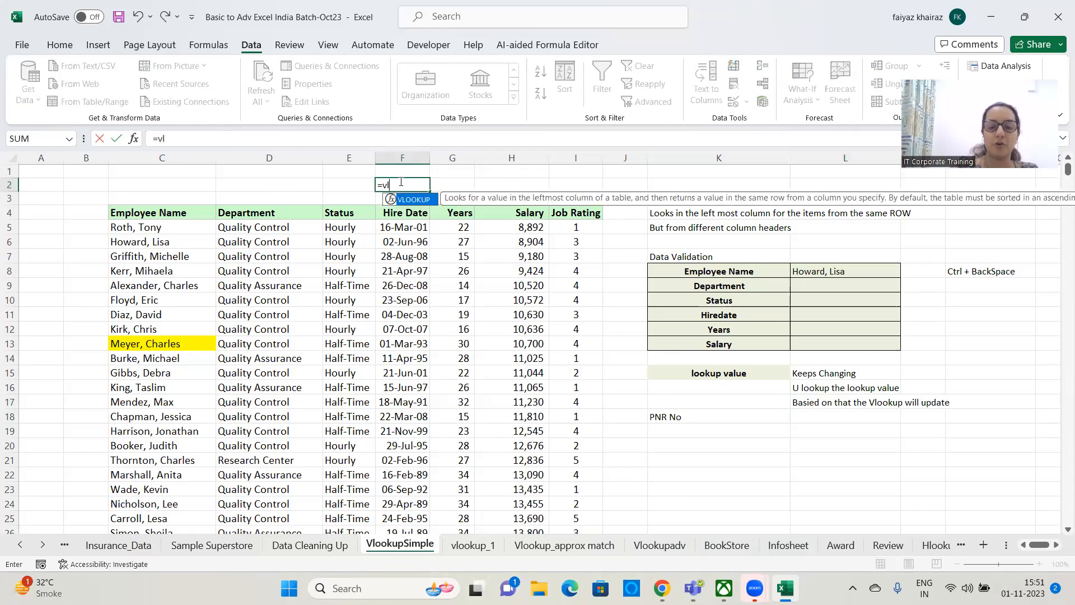
pyautogui.write('ookup(')
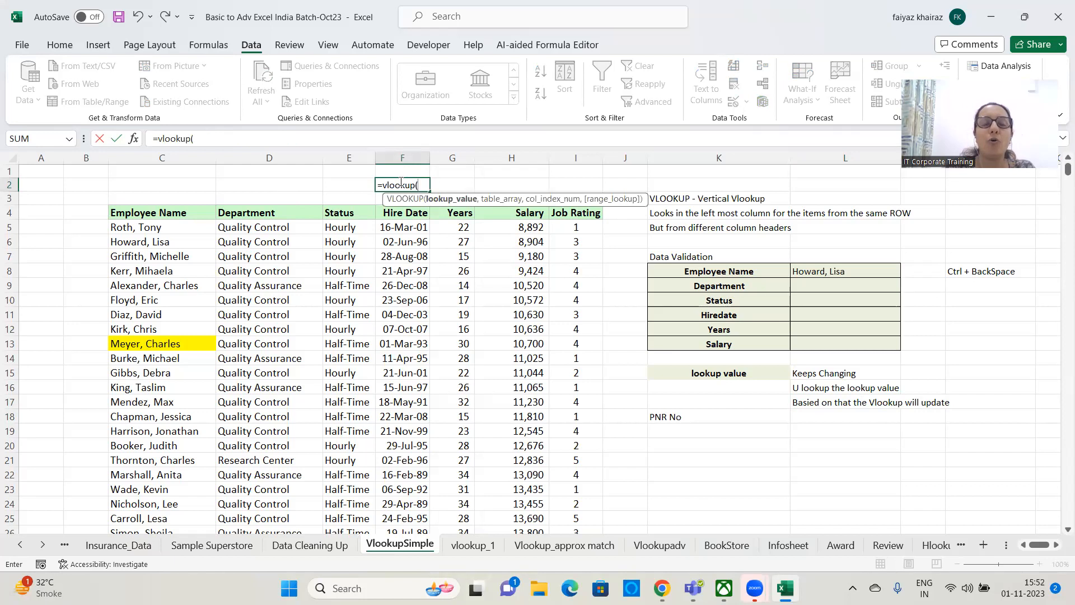
pyautogui.press('Escape')
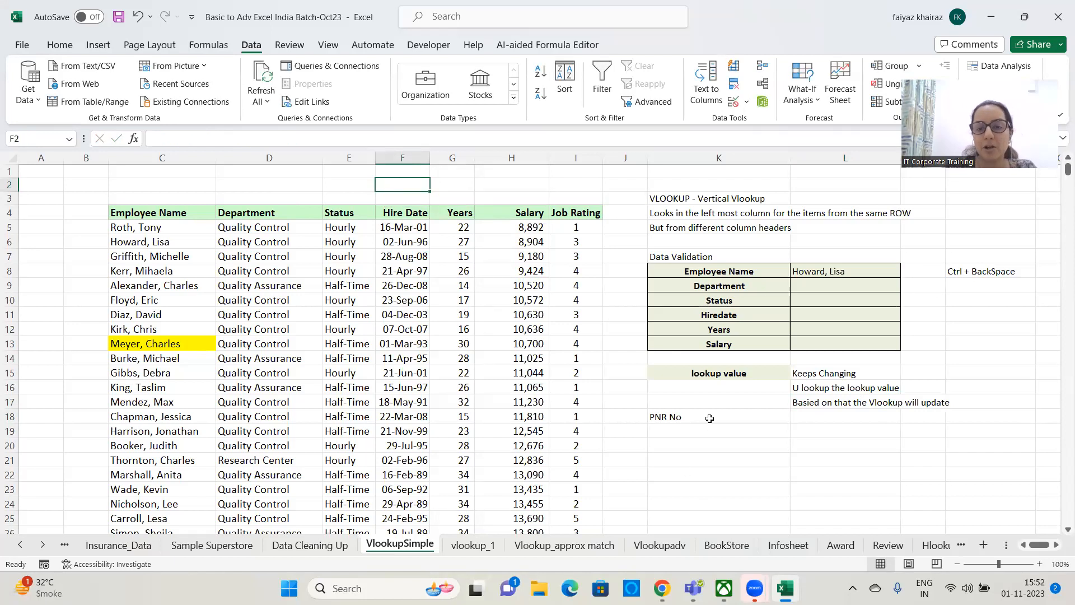
# - Replace the K18 label with "table of arry" and enter "data / Range of Cells, Where u are searching" in L18
pyautogui.click(709, 418)
pyautogui.write('tab')
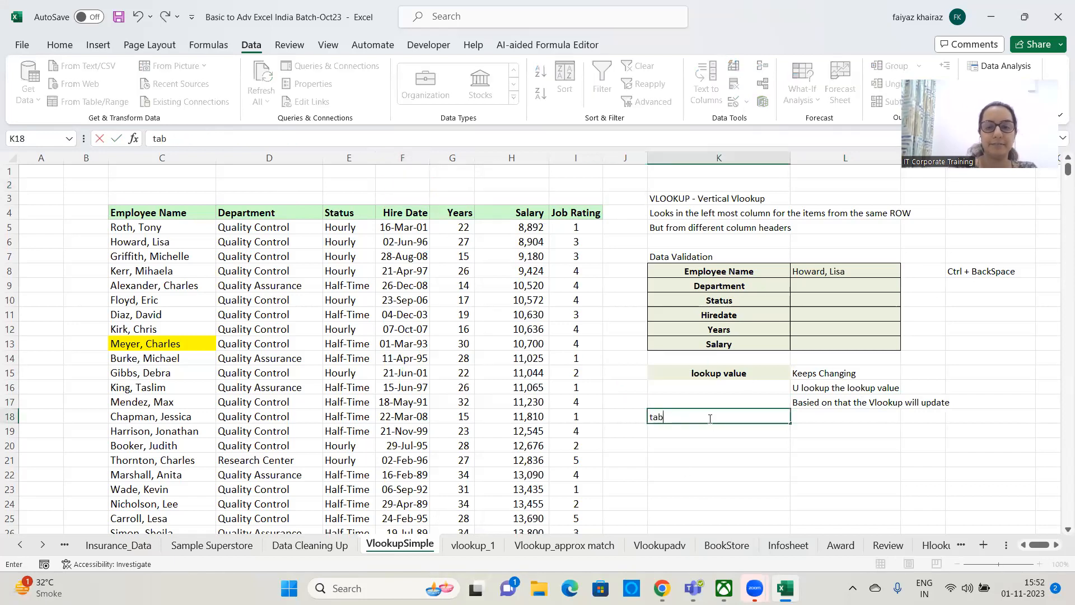
pyautogui.write('le of arry')
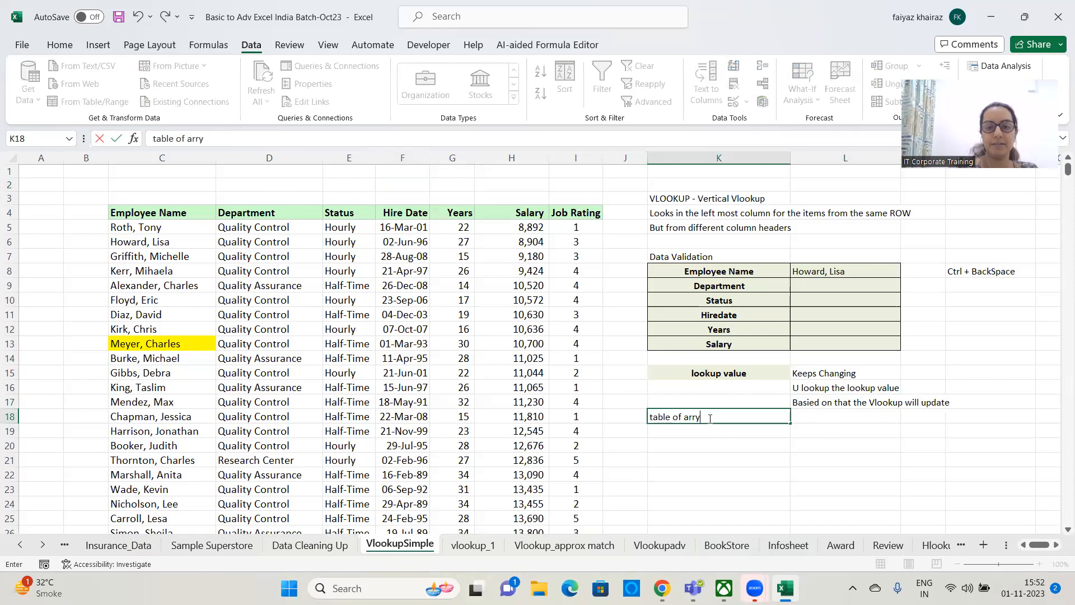
pyautogui.press('Tab')
pyautogui.write('data')
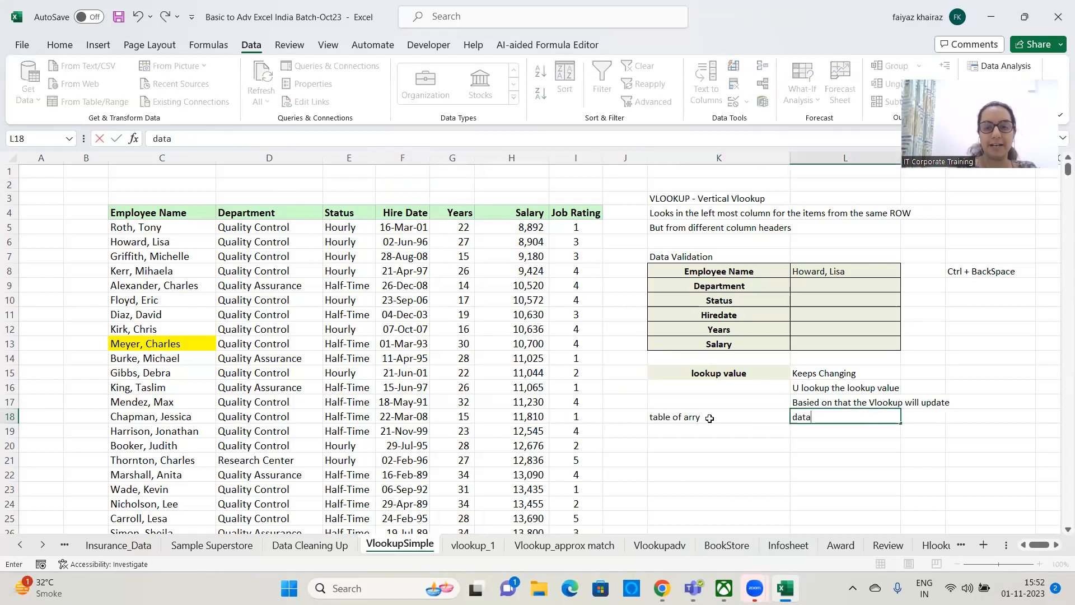
pyautogui.write(' / Range')
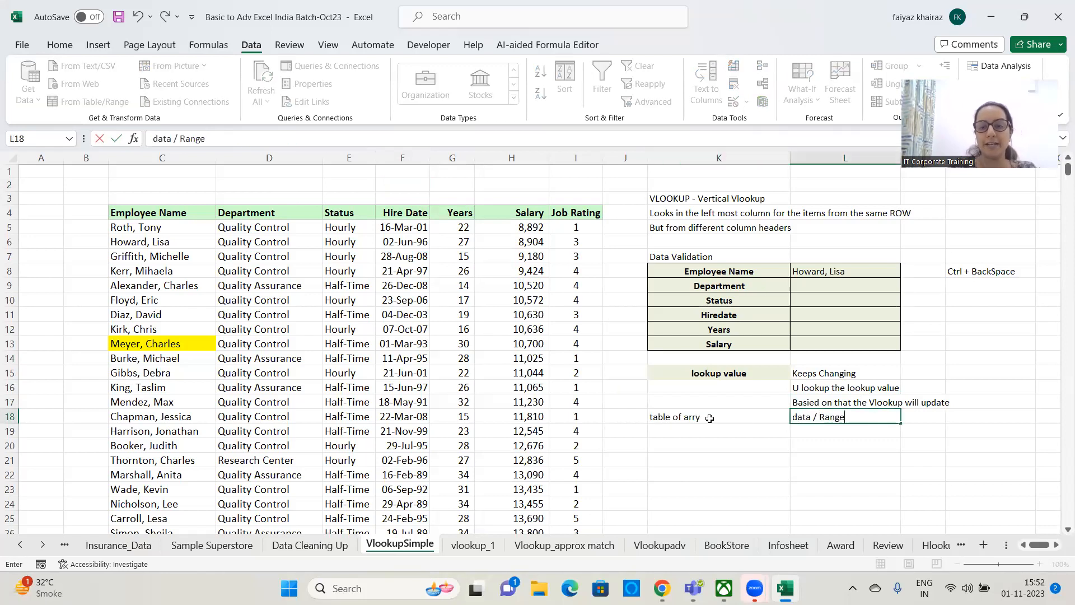
pyautogui.write(' of Cells,')
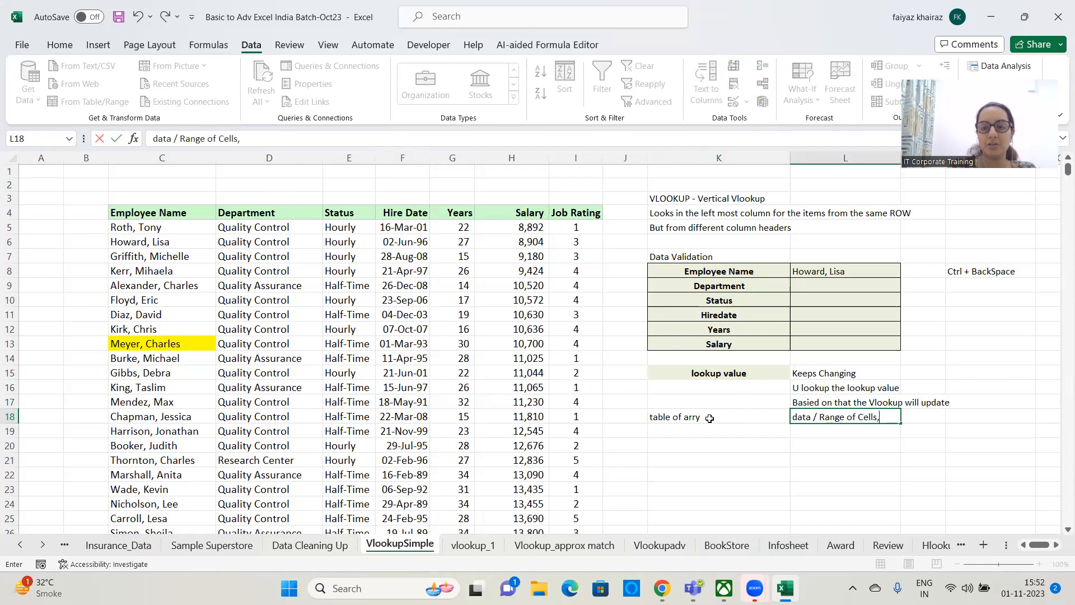
pyautogui.write(' Where u a')
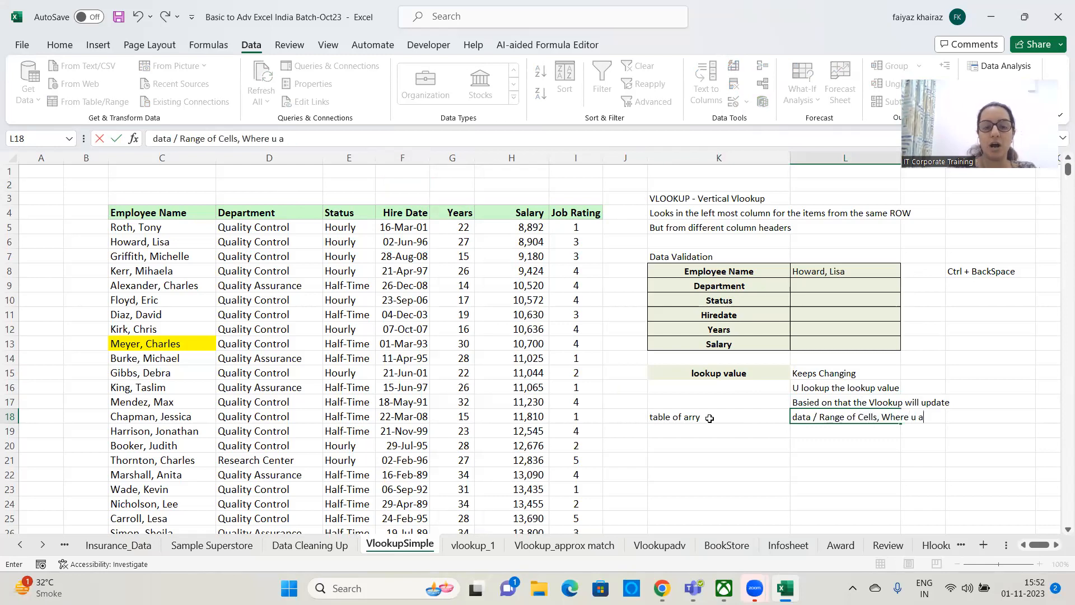
pyautogui.write('re sea')
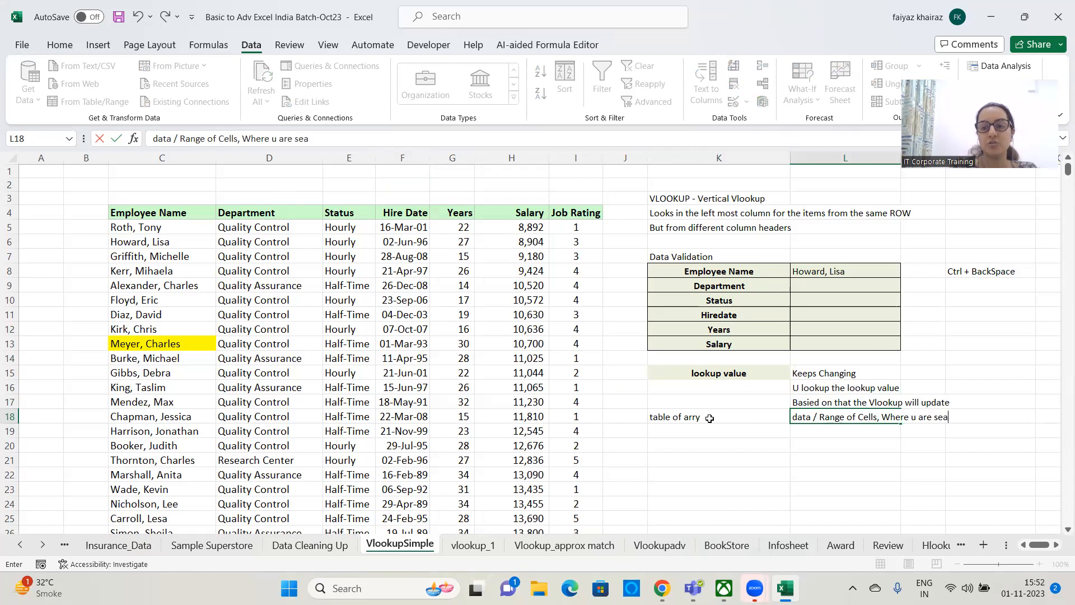
pyautogui.write('rchni')
pyautogui.press('BackSpace')
pyautogui.press('BackSpace')
pyautogui.press('BackSpace')
pyautogui.write('ig')
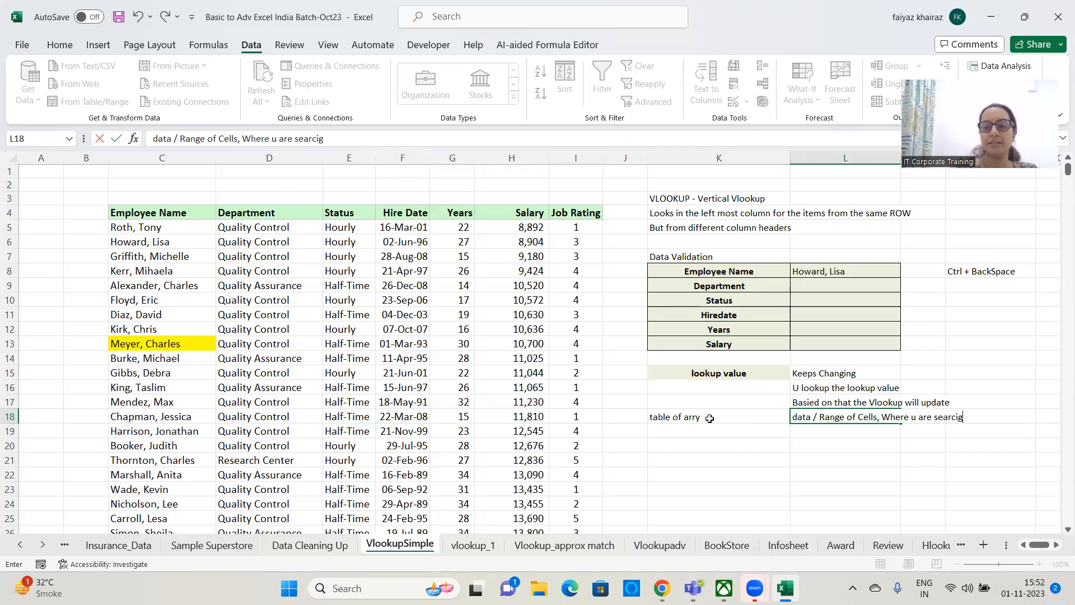
pyautogui.press('BackSpace')
pyautogui.press('BackSpace')
pyautogui.write('hing')
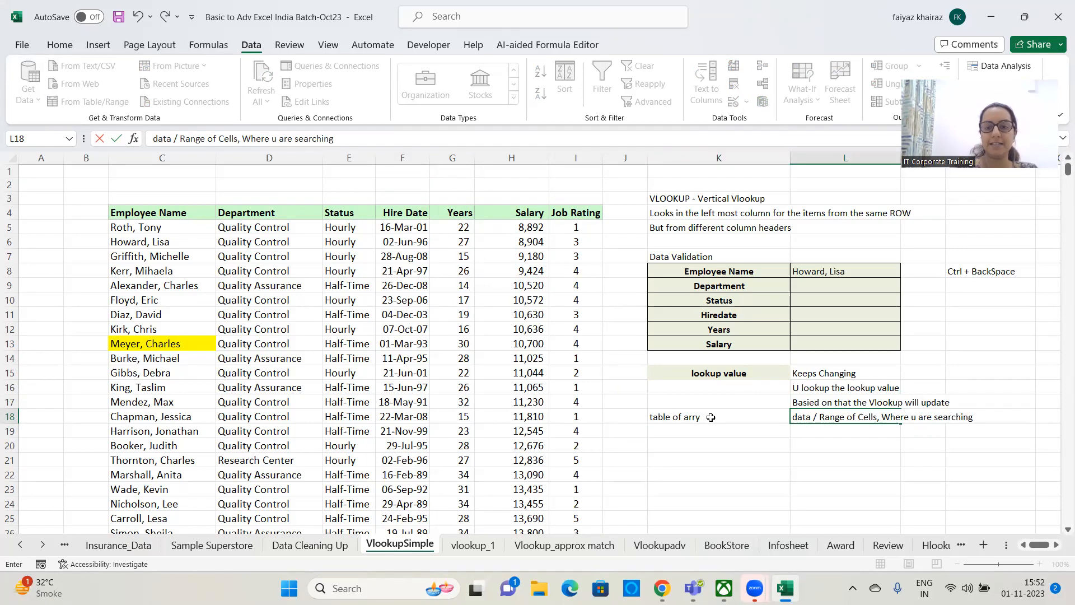
pyautogui.press('Return')
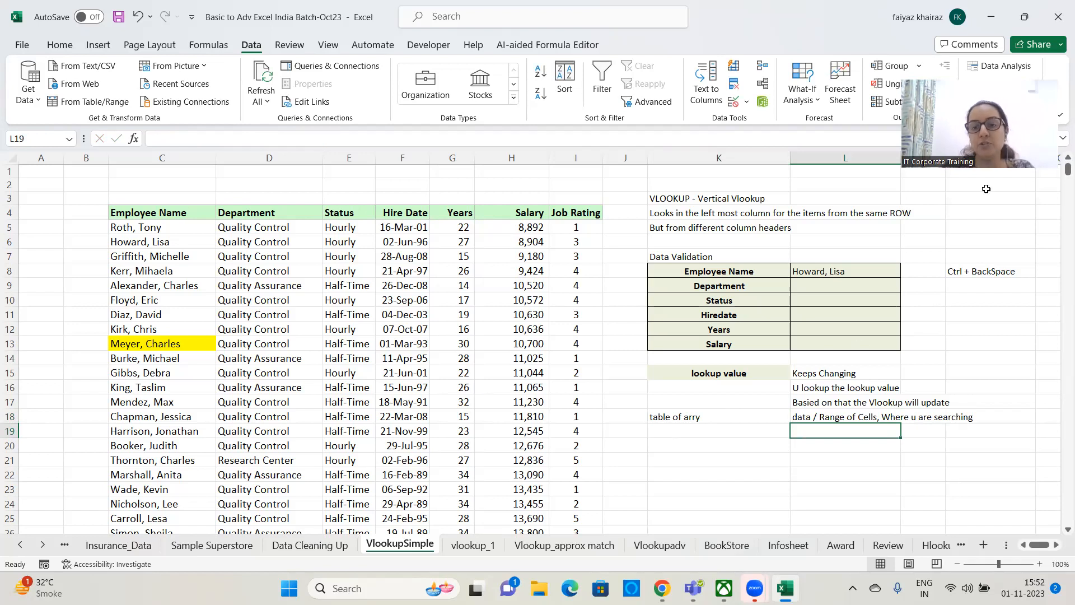
# - Correct the spelling of the label in cell K18 so it reads "table of array"
pyautogui.click(678, 419)
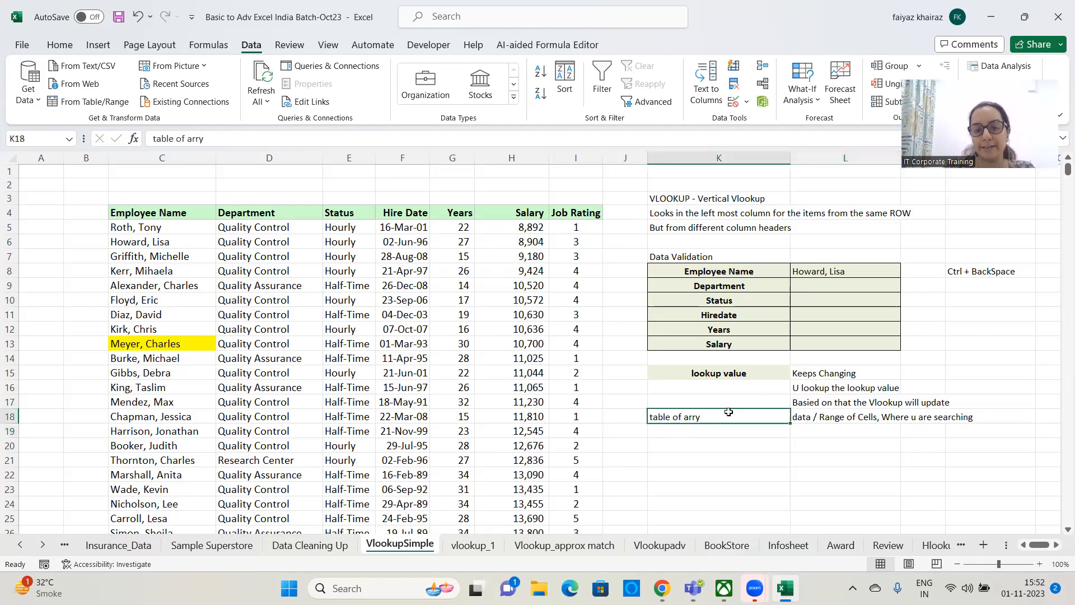
pyautogui.doubleClick(695, 417)
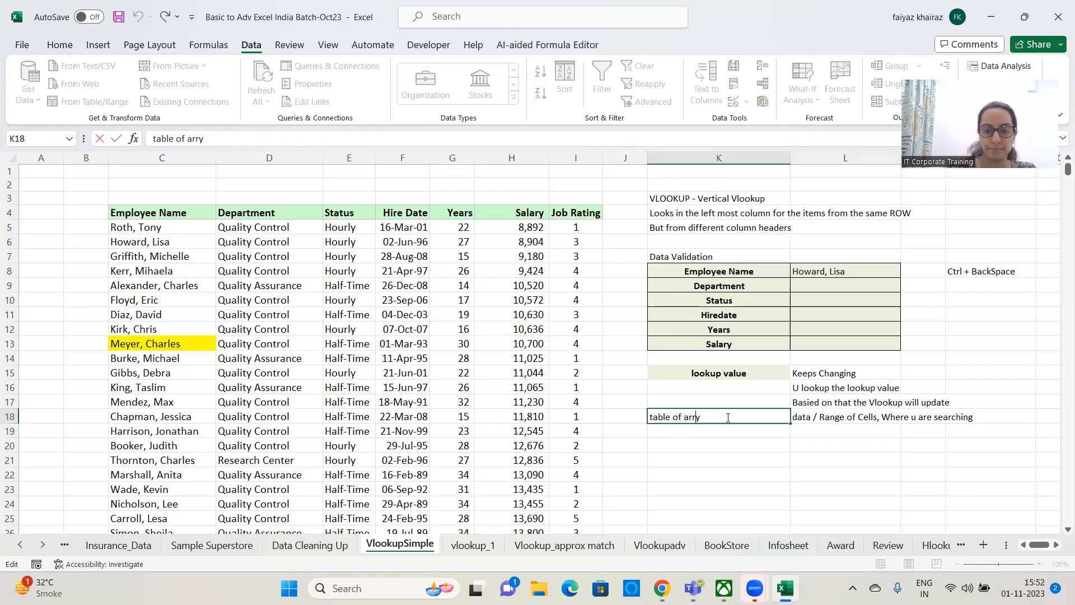
pyautogui.write('a')
pyautogui.press('Return')
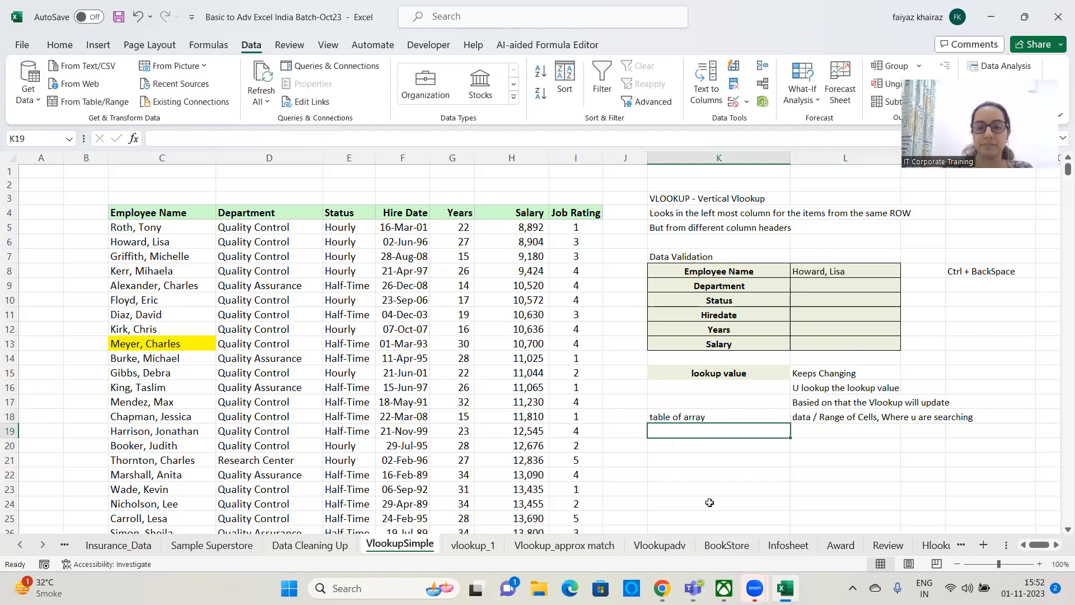
pyautogui.click(743, 375)
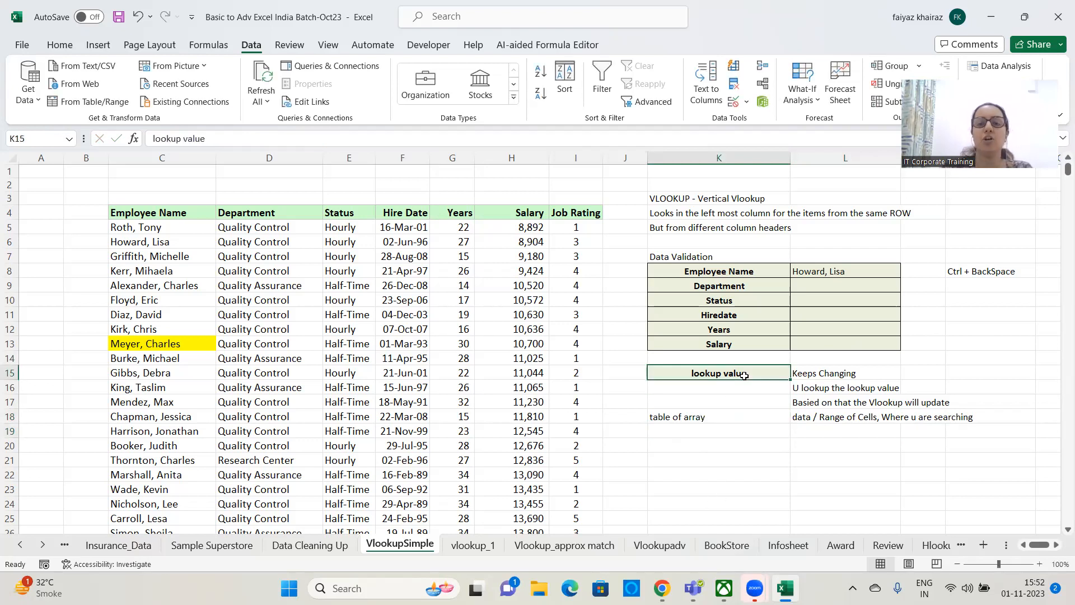
pyautogui.click(753, 420)
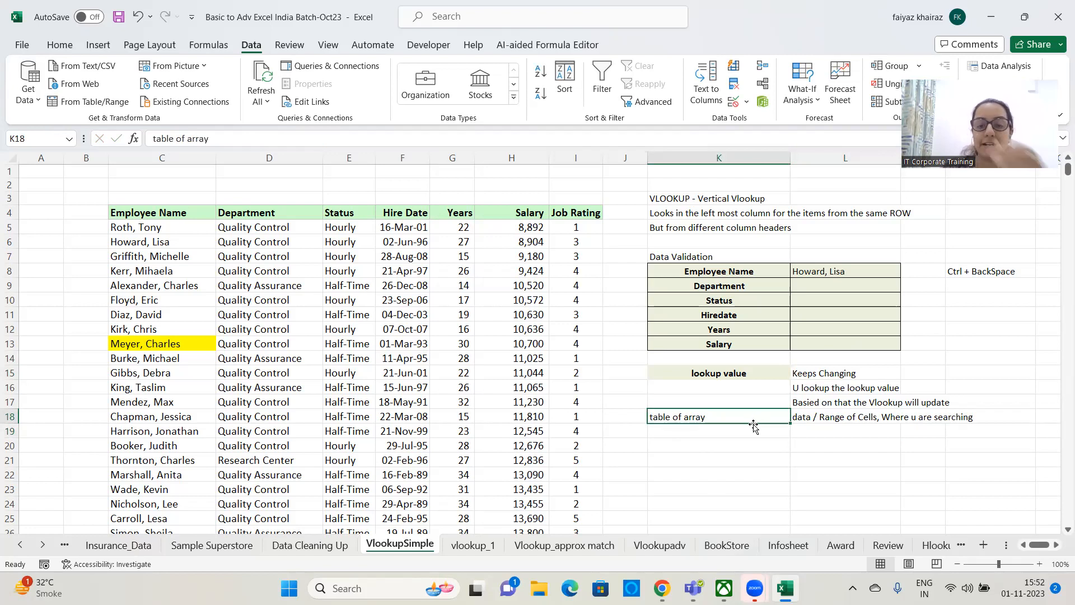
# - Enter the label "Column Index Number" in K19 with the explanation "Column no from where u want to pickup data" in L19
pyautogui.click(754, 432)
pyautogui.write('Column Ind')
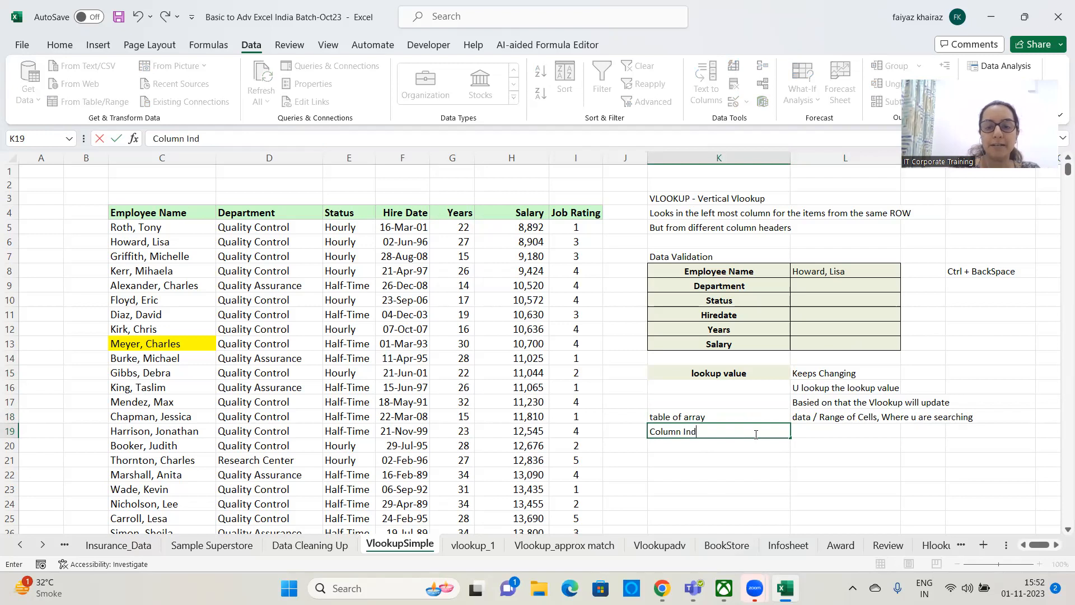
pyautogui.write('ex Number')
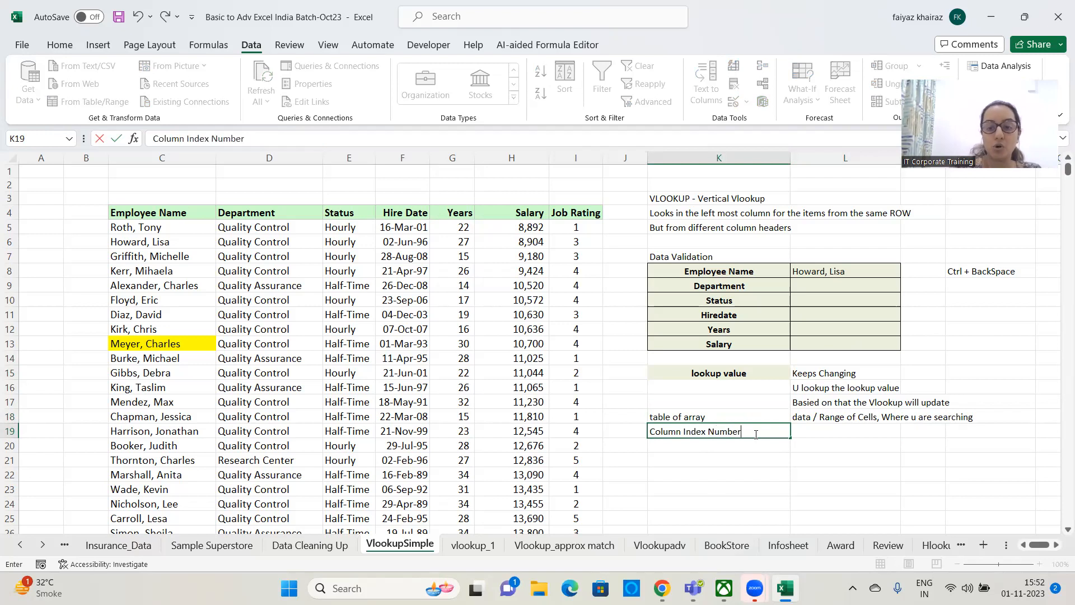
pyautogui.press('Tab')
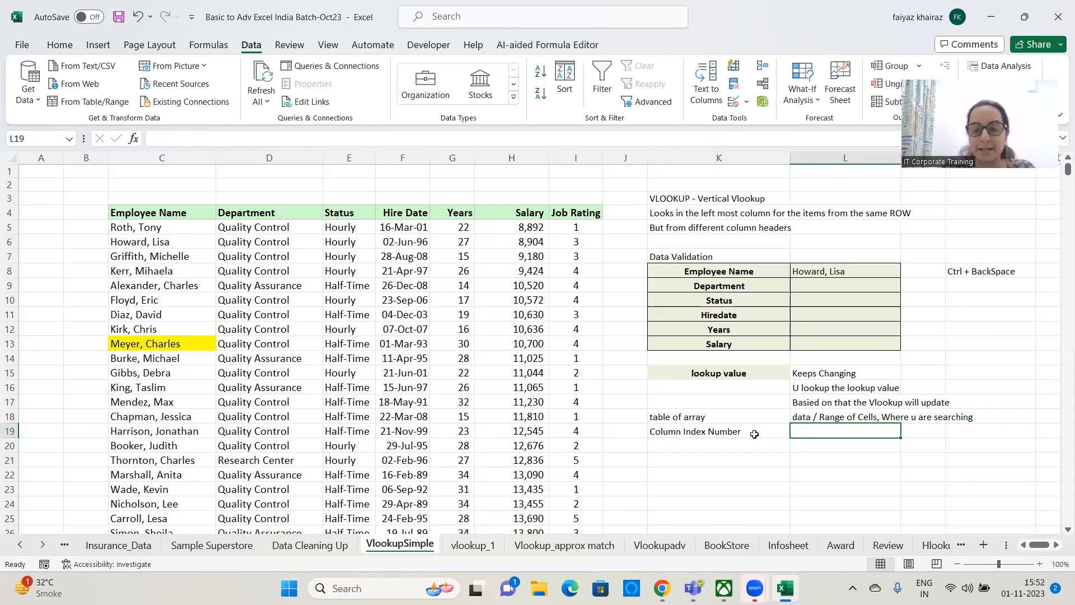
pyautogui.write('Colum')
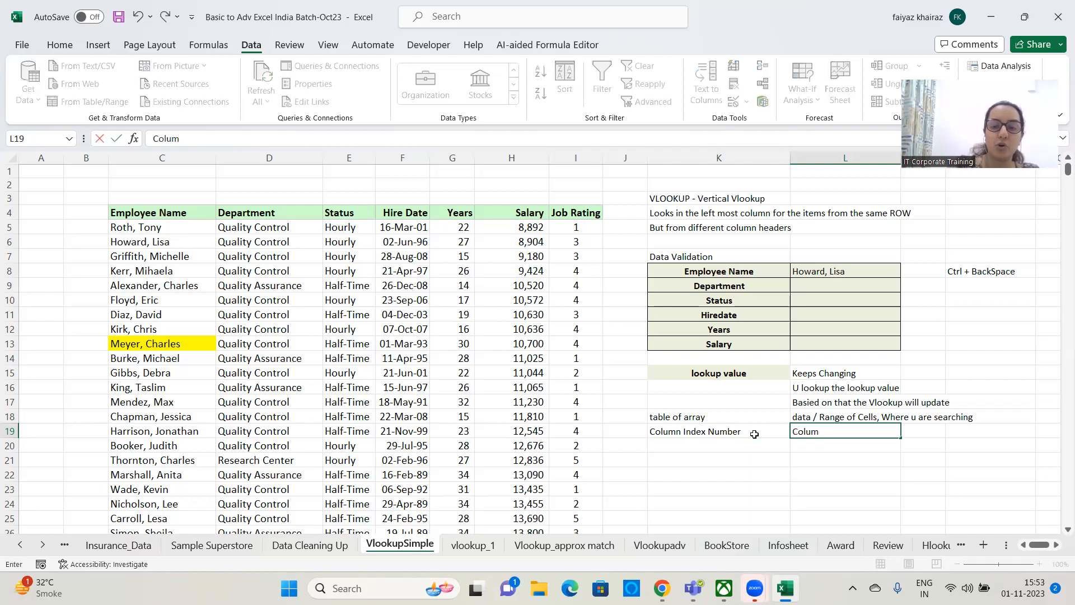
pyautogui.write('n no from')
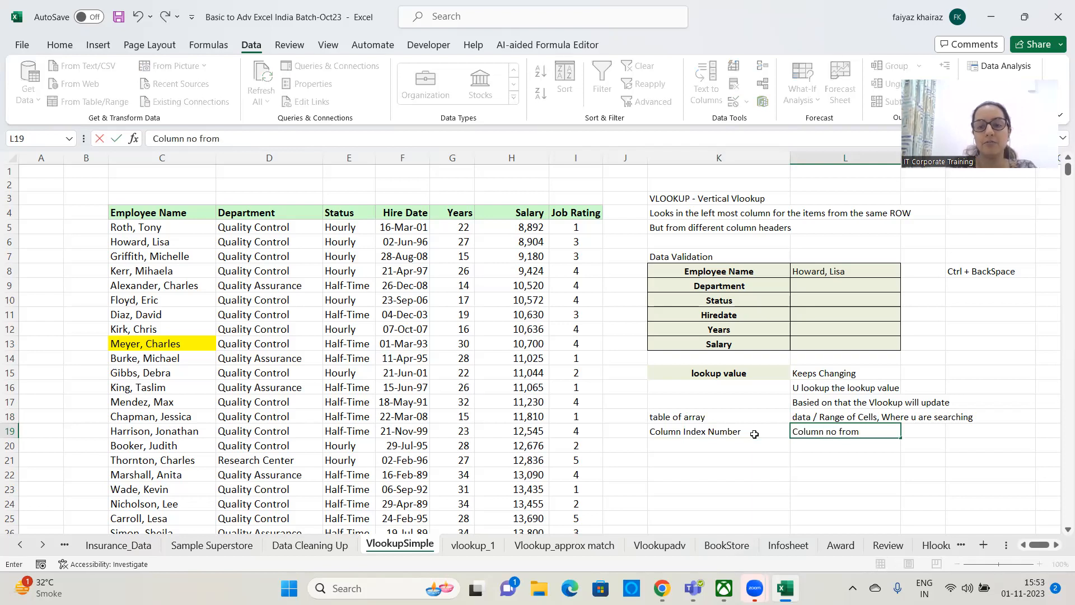
pyautogui.write(' where u wa')
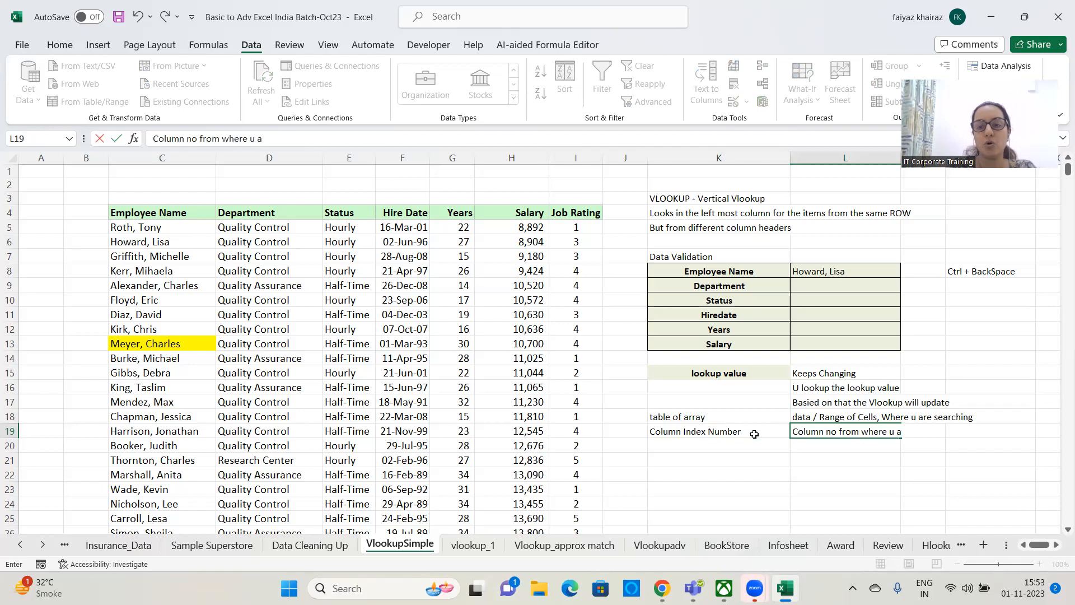
pyautogui.write('nt t')
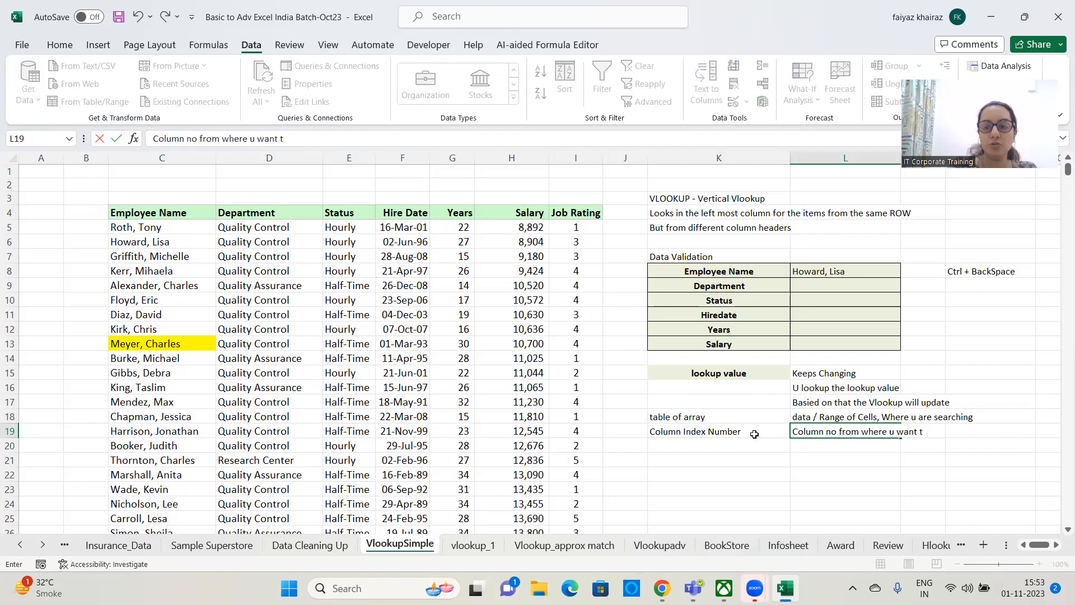
pyautogui.write('o pi')
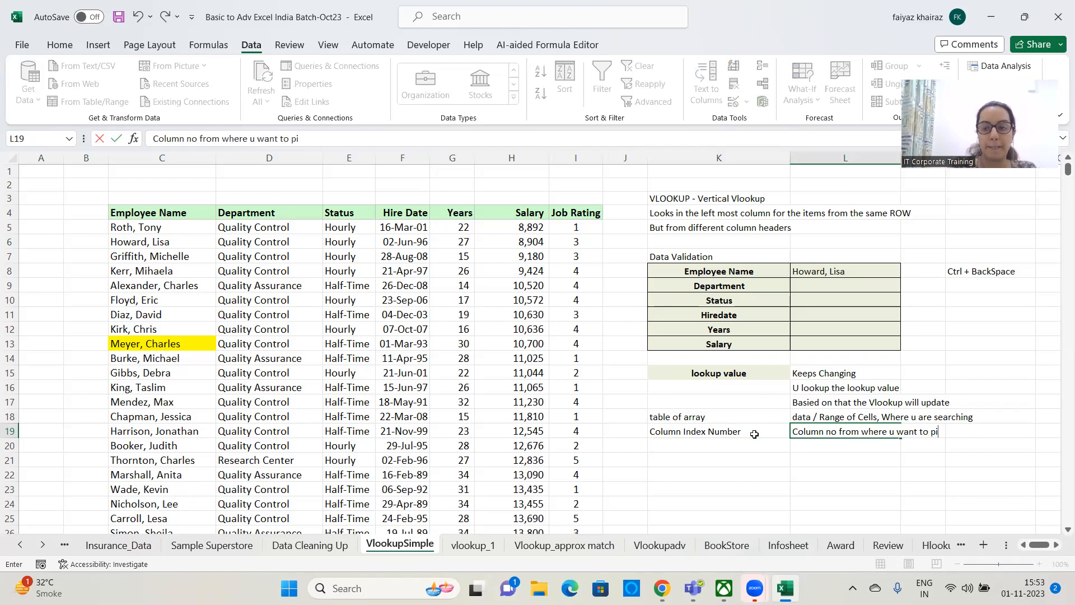
pyautogui.write('ckup data')
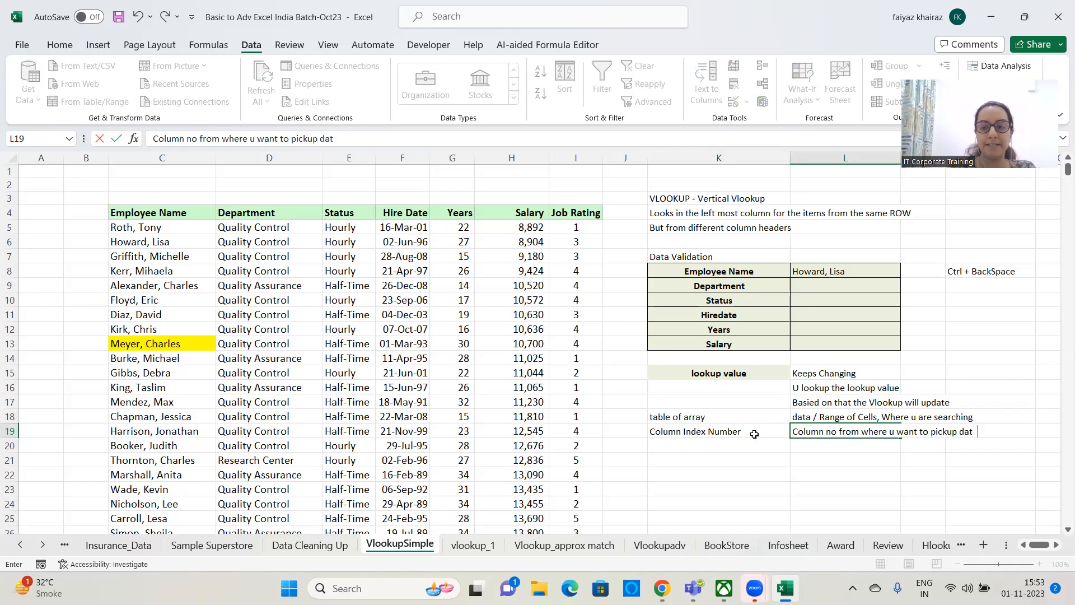
pyautogui.press('Return')
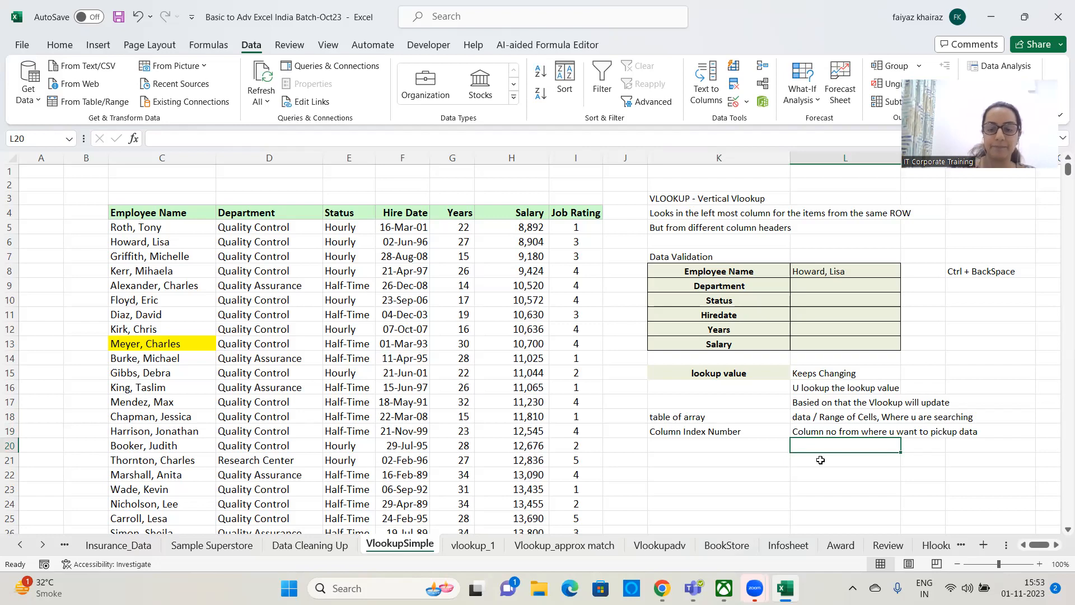
# - Enter the label "Type of Match" in K20, with the notes "Approx ? Excact" in L20 and "ranges withiin - approx match" in L21
pyautogui.press('Left')
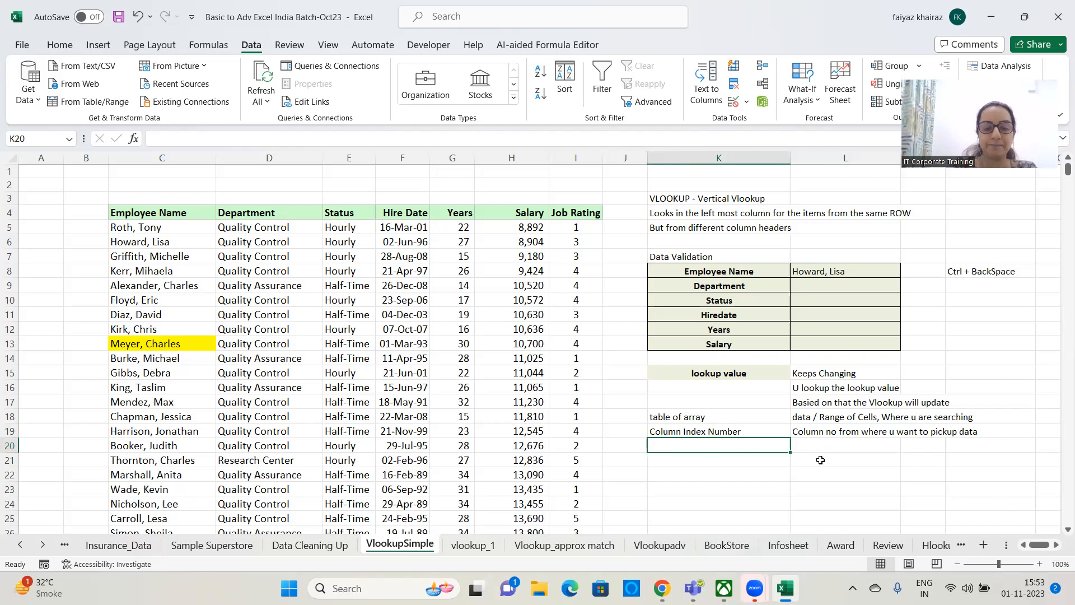
pyautogui.write('Type o')
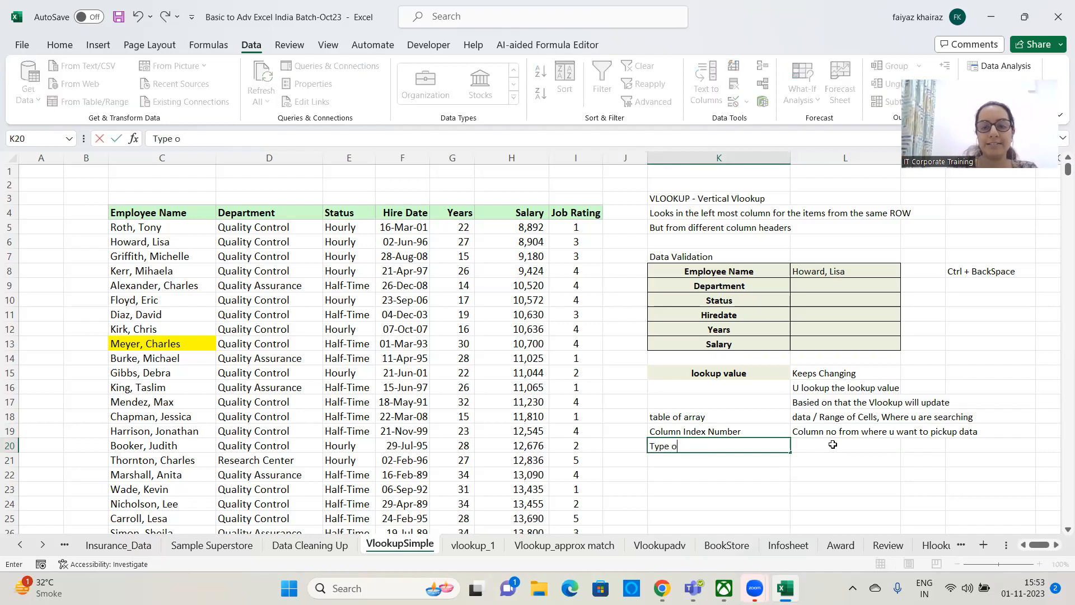
pyautogui.write('f Match')
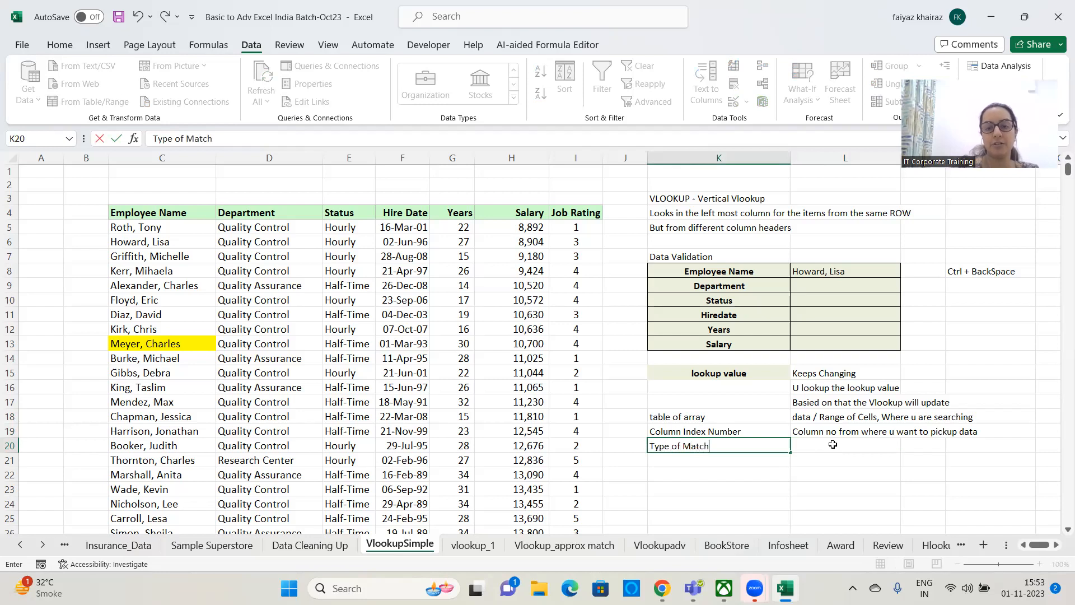
pyautogui.click(832, 444)
pyautogui.write('App')
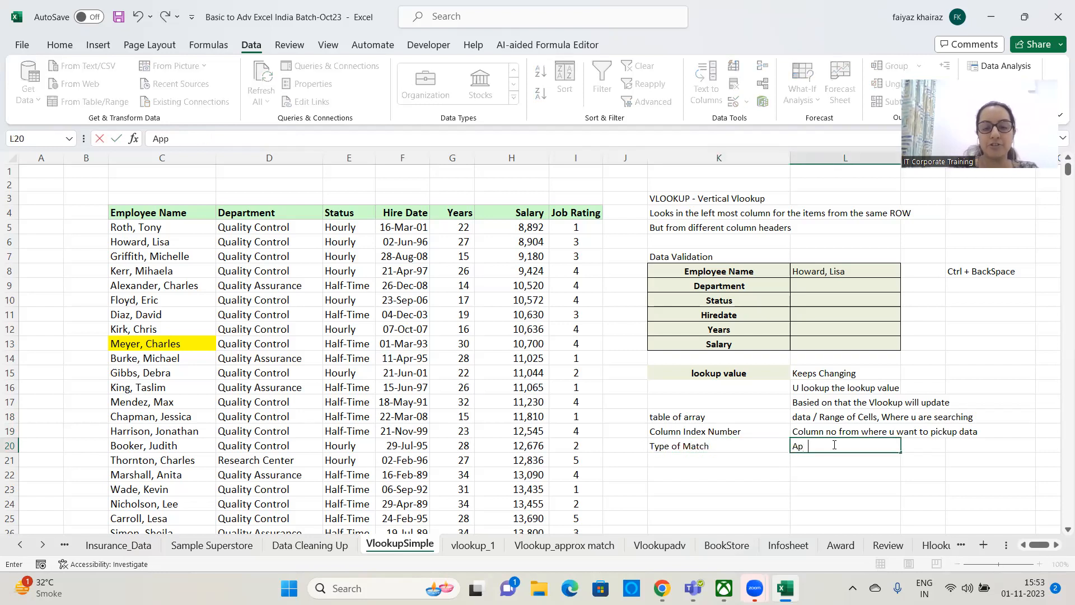
pyautogui.write('rox ? E')
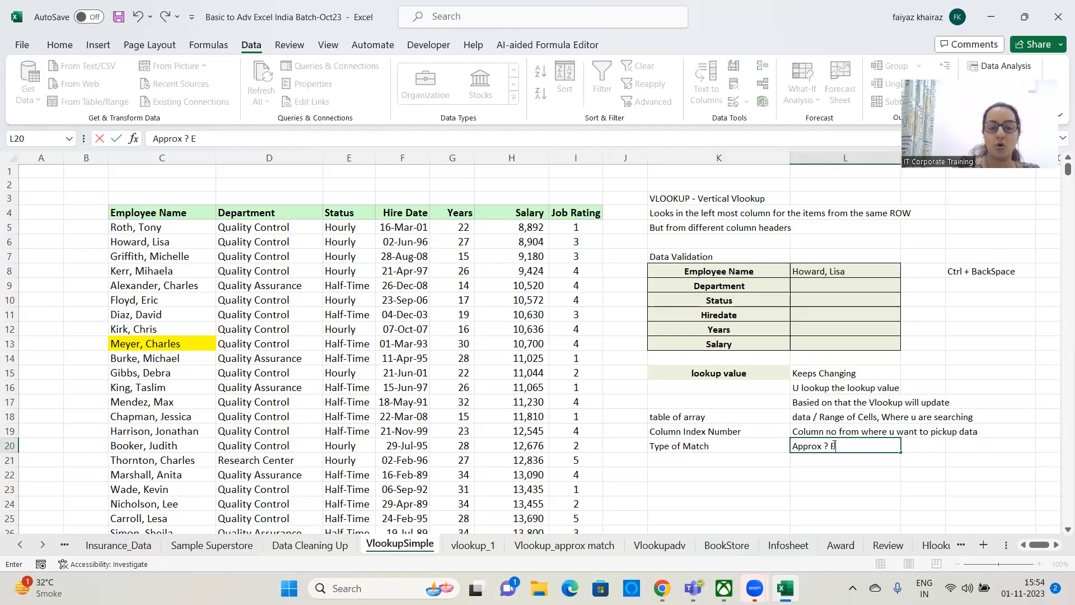
pyautogui.write('xcact')
pyautogui.press('Return')
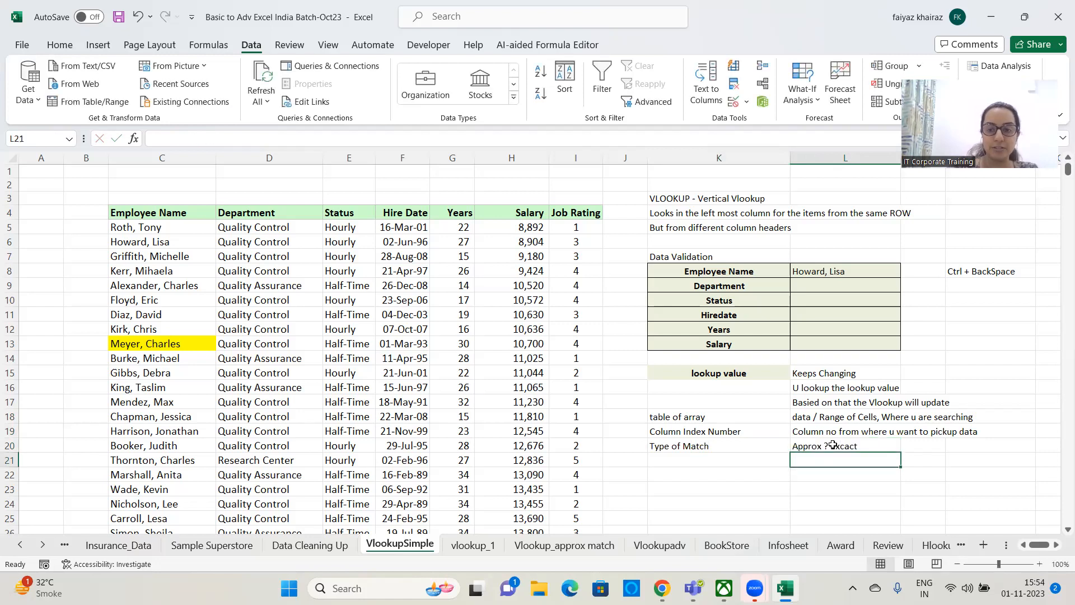
pyautogui.write('ranges withiin approx match')
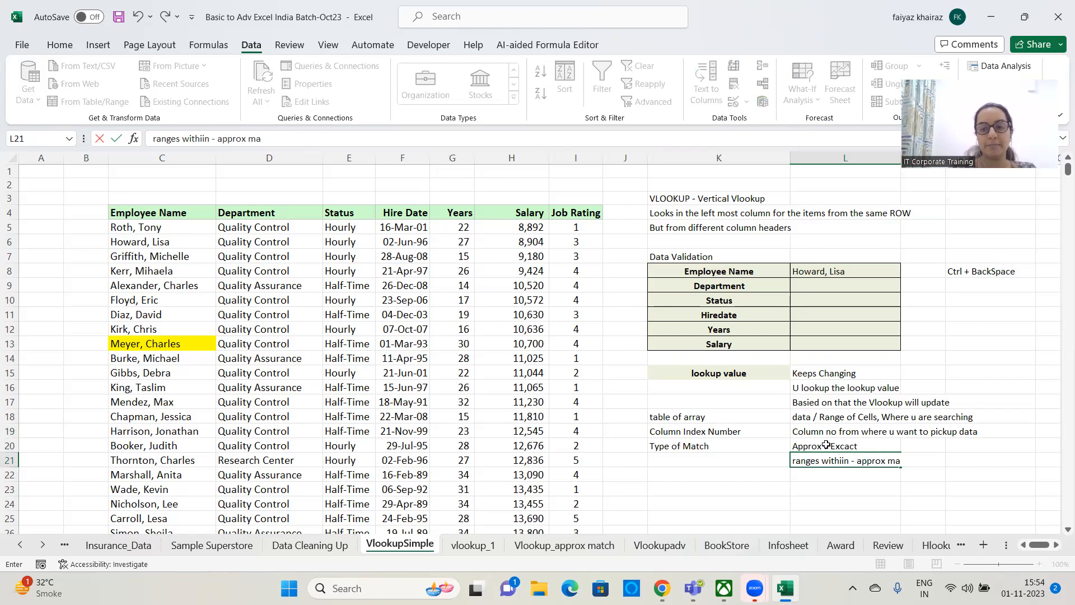
pyautogui.press('Return')
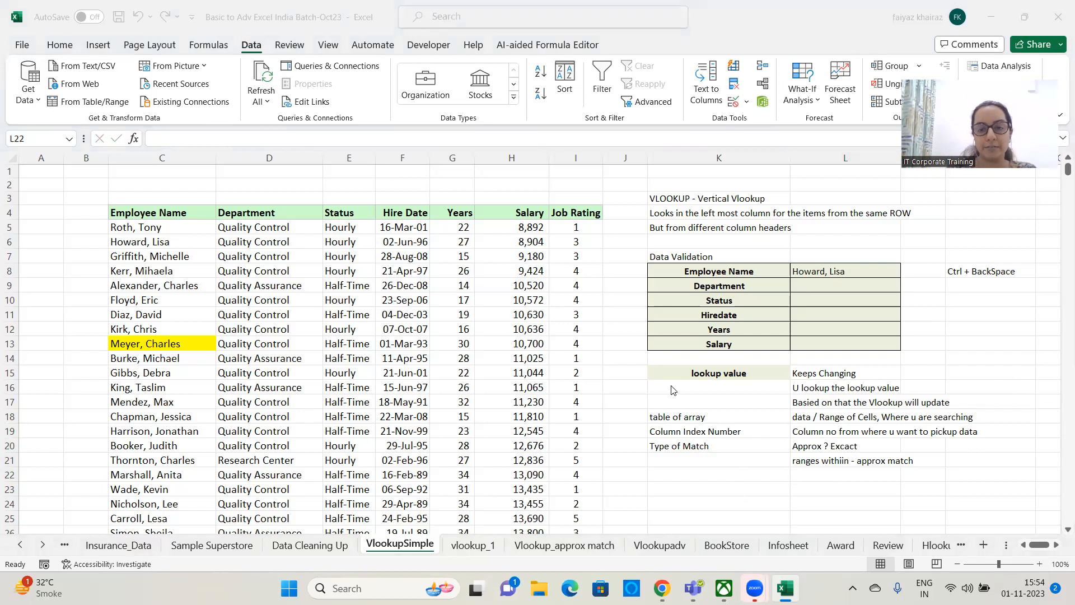
# - Clear all contents and formatting from the argument notes below the lookup table, range K14:N22
pyautogui.click(648, 359)
pyautogui.moveTo(722, 424); pyautogui.dragTo(985, 475)
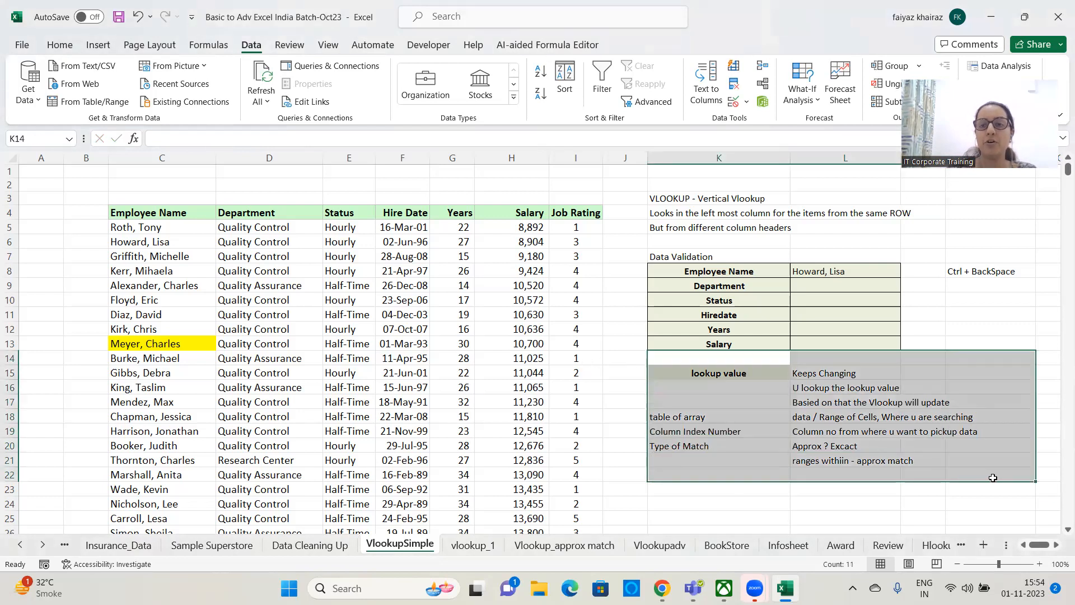
pyautogui.click(59, 45)
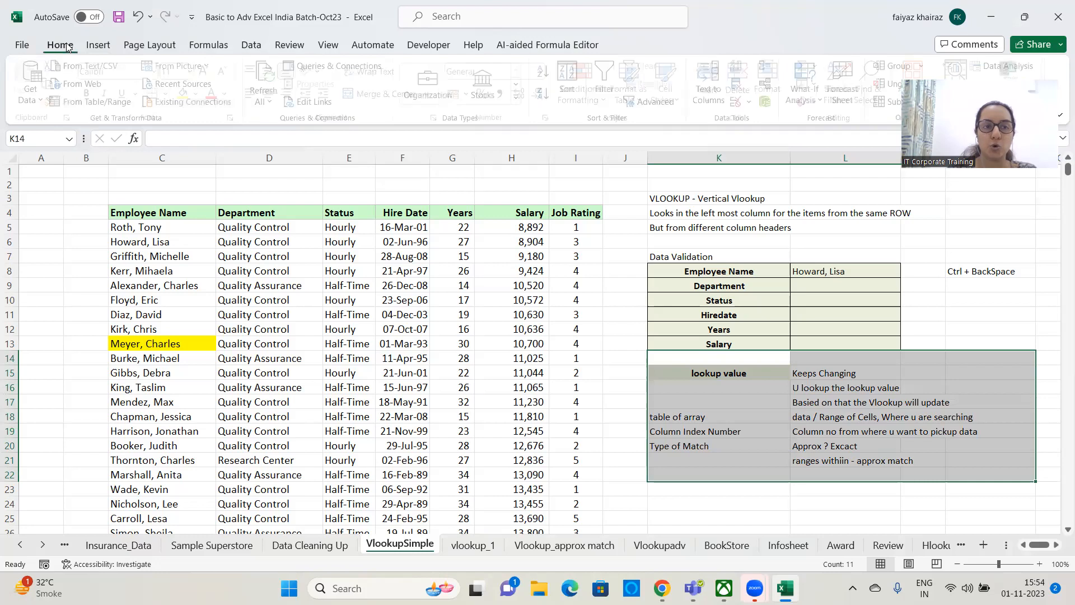
pyautogui.click(819, 102)
pyautogui.click(834, 122)
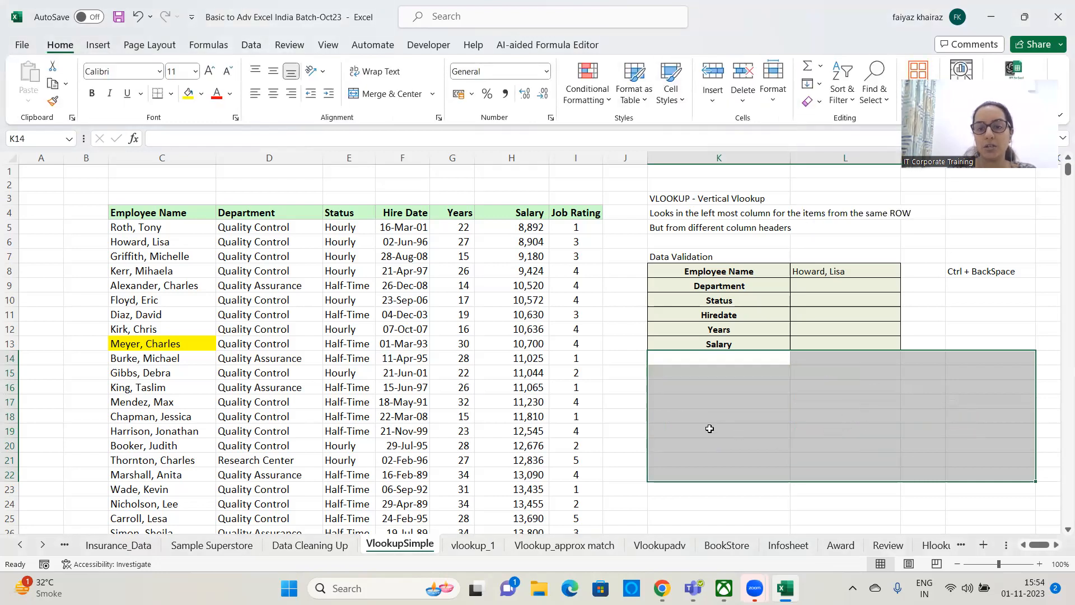
pyautogui.click(708, 429)
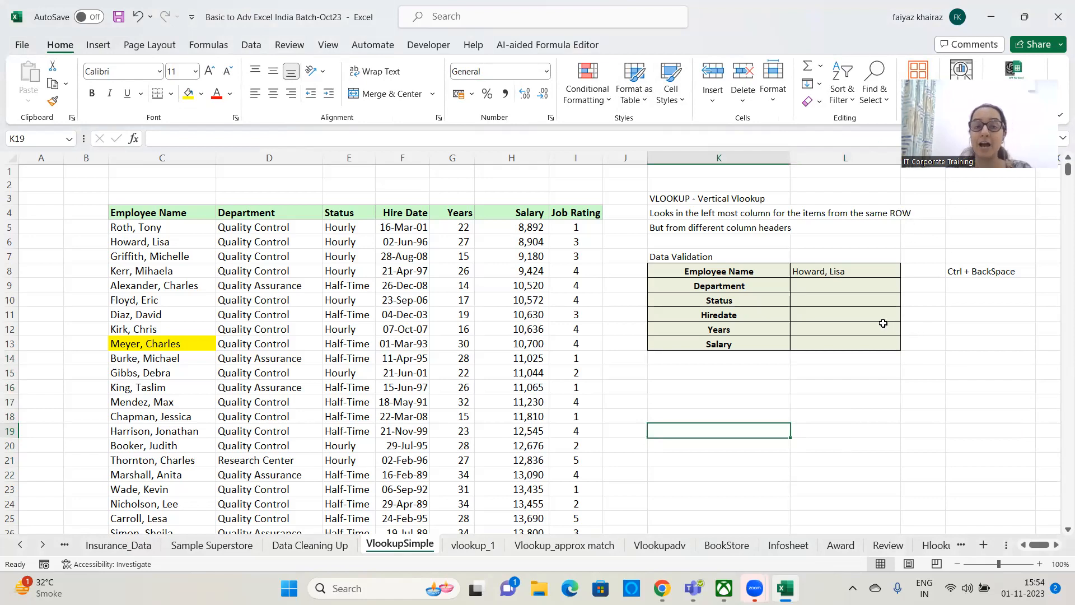
# - Start a VLOOKUP formula in the Department cell L9 with the employee name in L8 as the lookup value
pyautogui.click(838, 286)
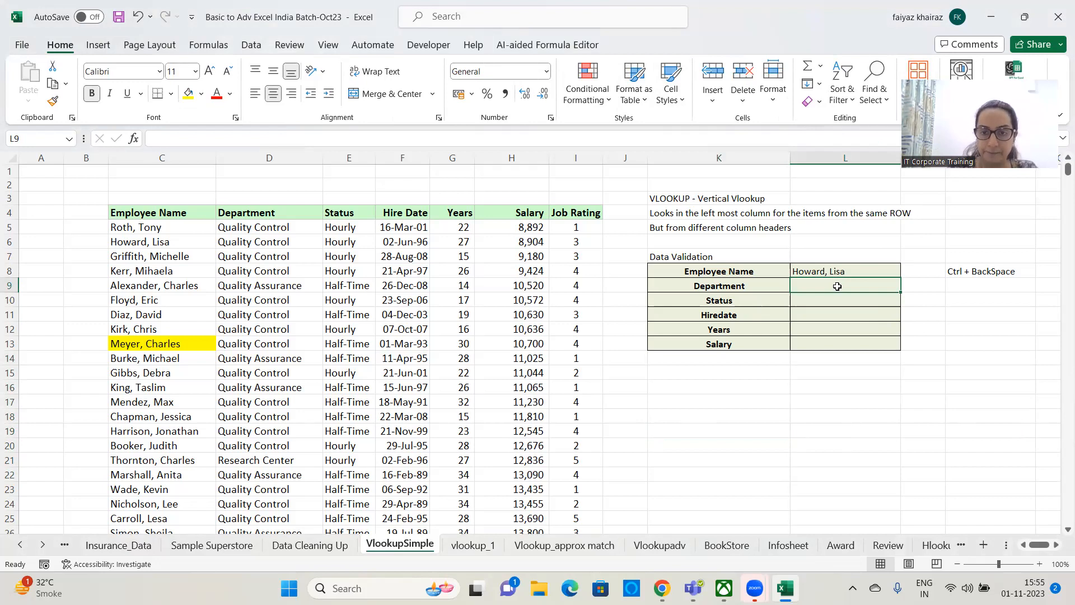
pyautogui.write('=')
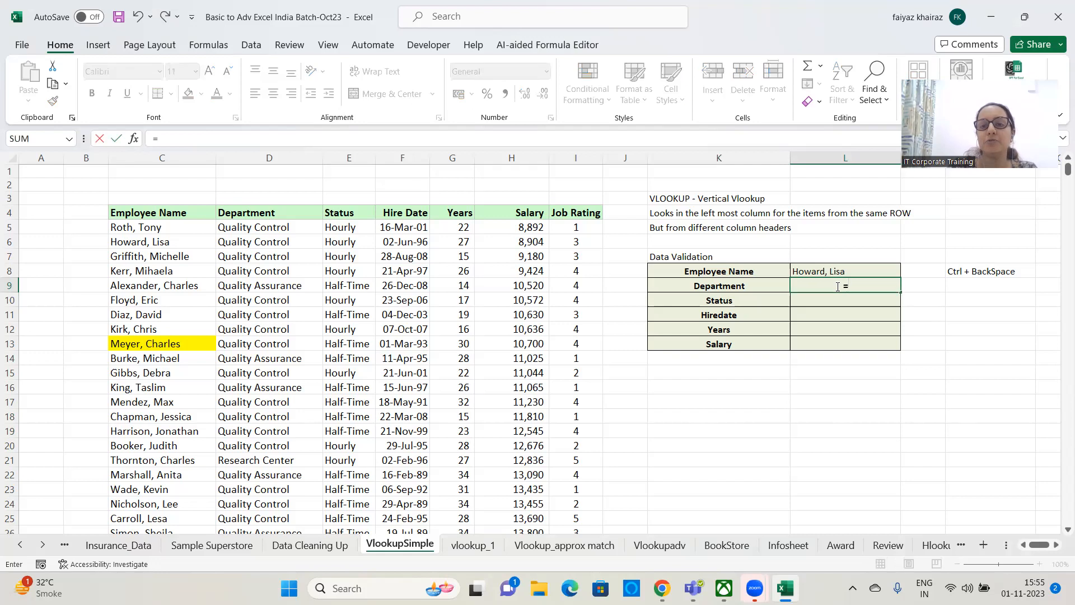
pyautogui.write('vlookup')
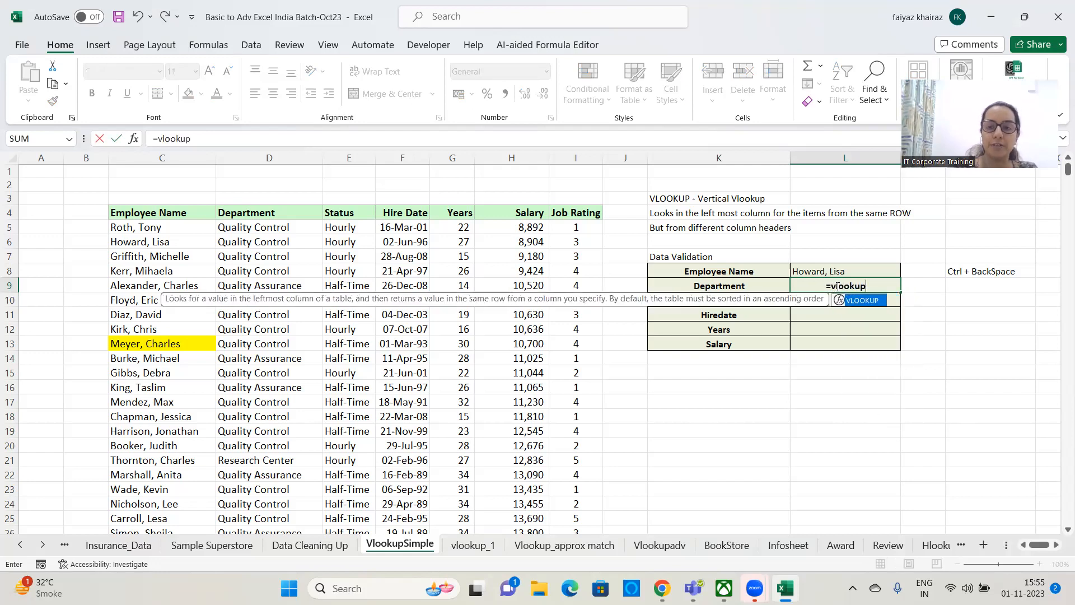
pyautogui.write('(')
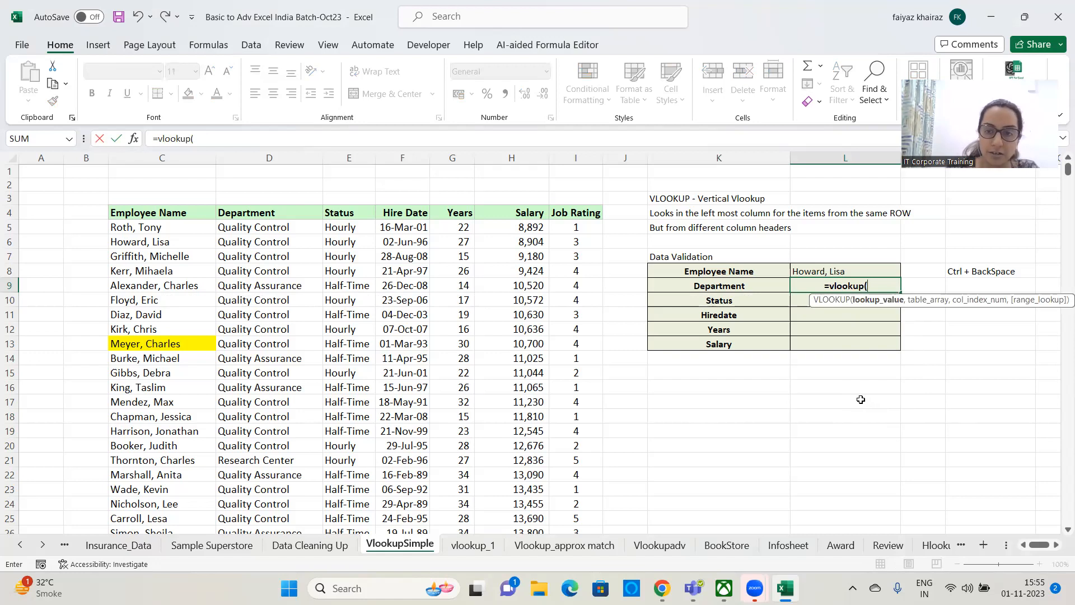
pyautogui.click(827, 272)
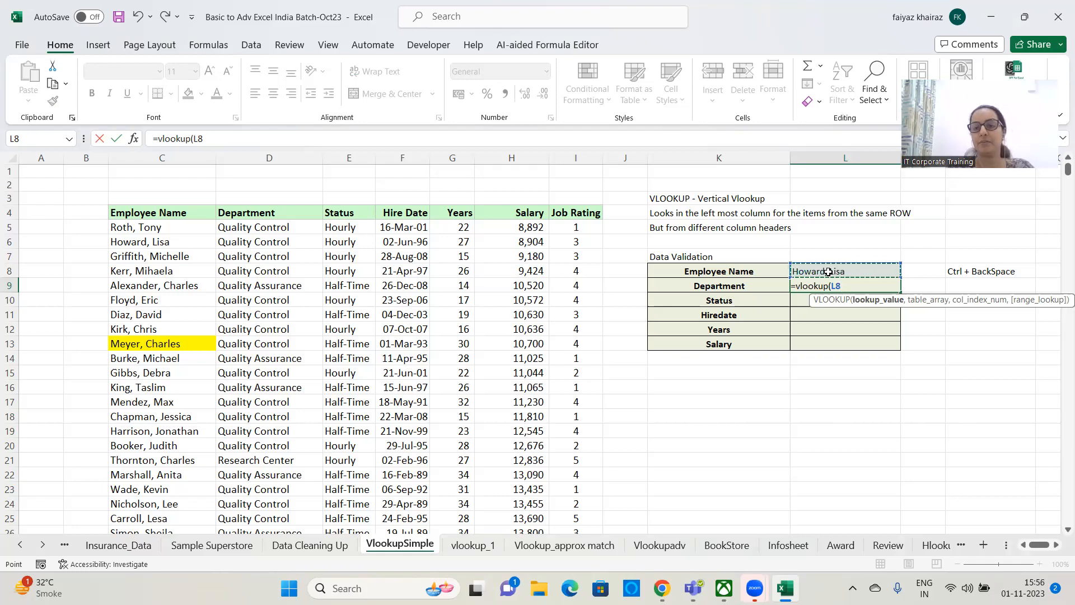
pyautogui.write(',')
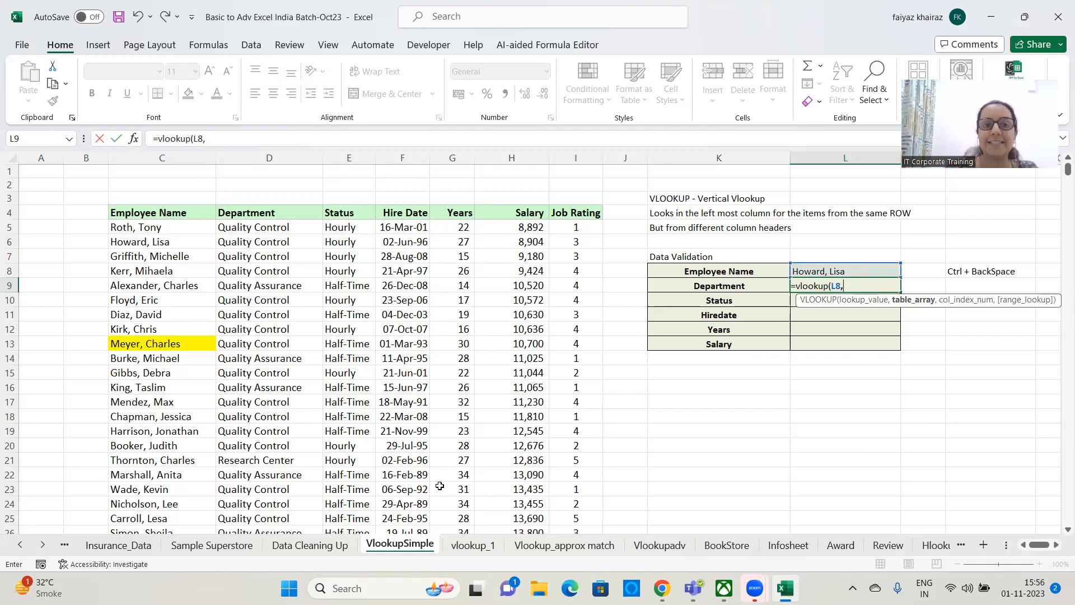
# - Set the VLOOKUP formula's table array to the whole employee table with its headers, C4:I712
pyautogui.click(171, 214)
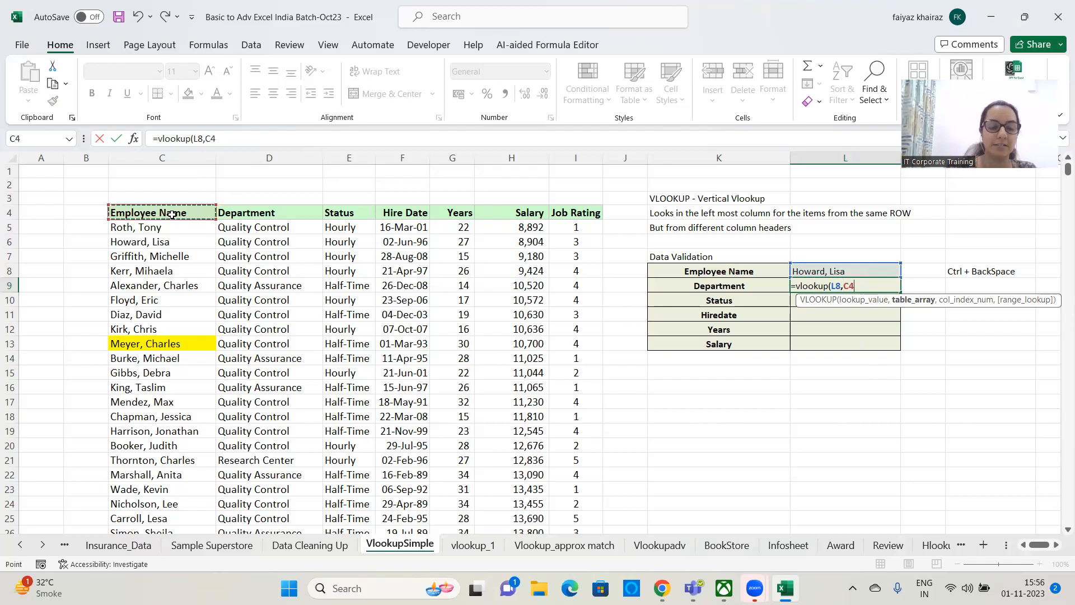
pyautogui.hotkey('ctrl', 'shift', 'Right')
pyautogui.hotkey('ctrl', 'shift', 'Down')
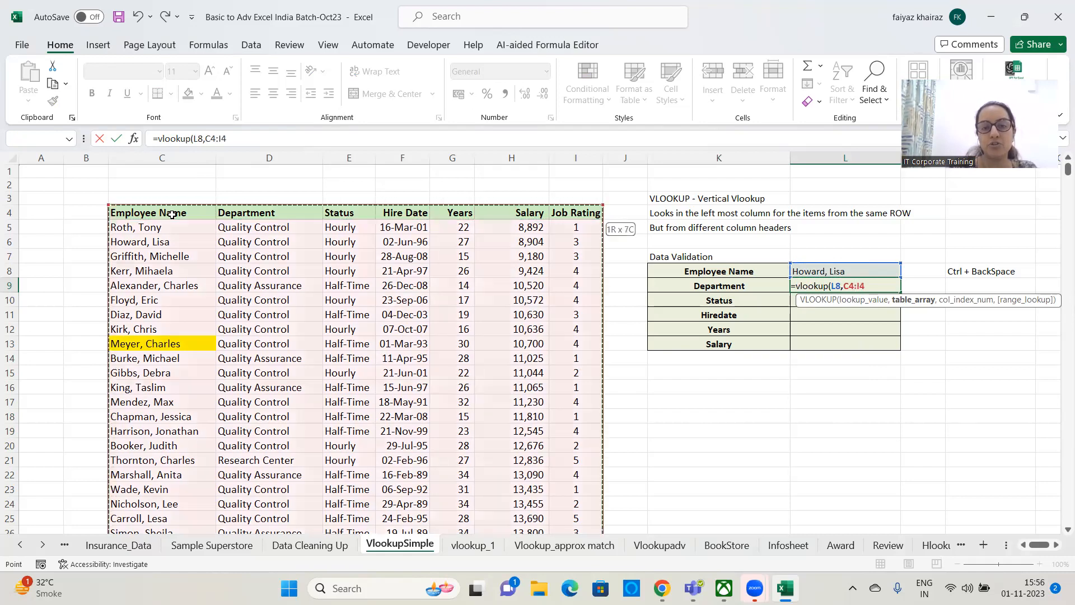
pyautogui.hotkey('ctrl', 'shift', 'Down')
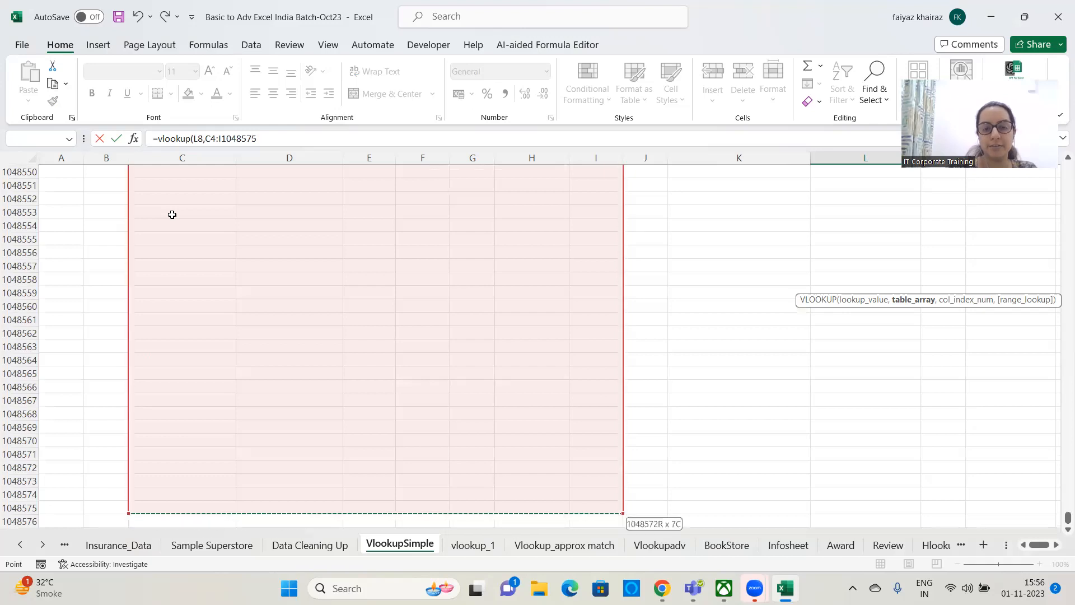
pyautogui.hotkey('ctrl', 'shift', 'Up')
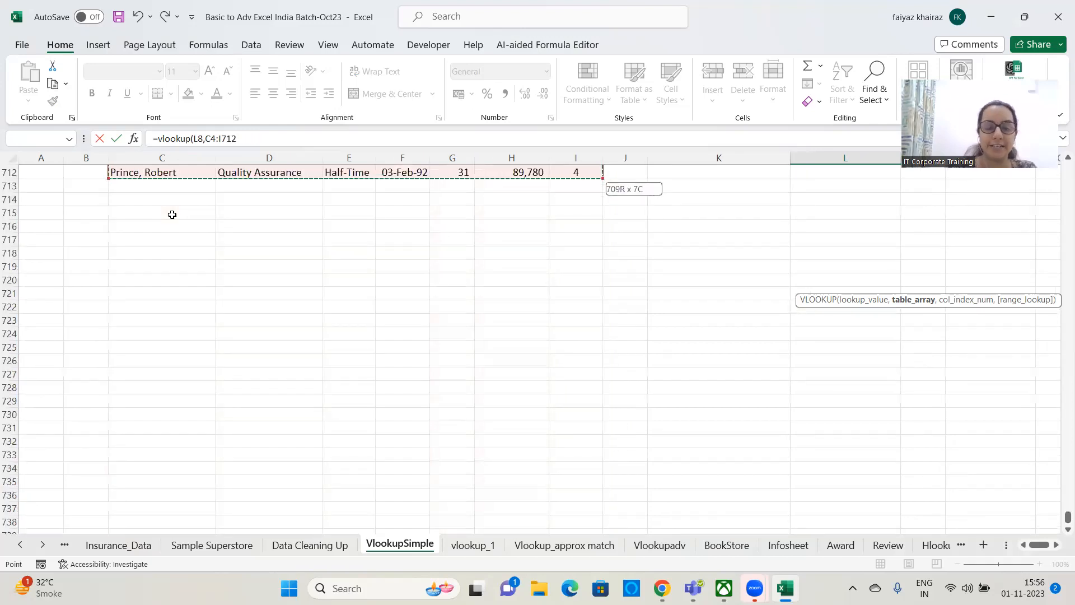
pyautogui.write(',')
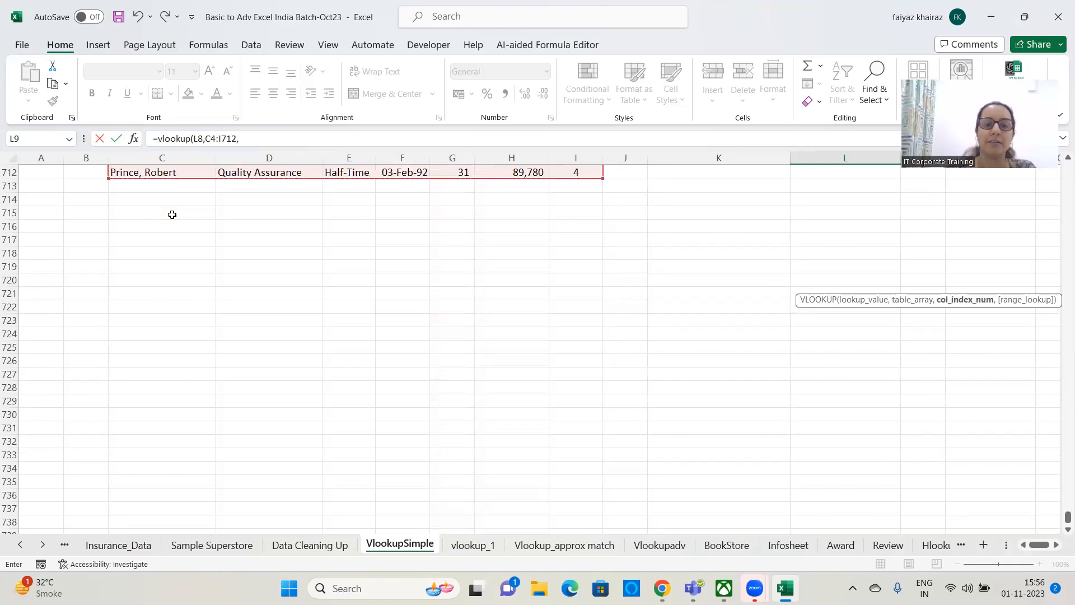
# - Complete the Department formula in L9 with column index number 2 and 0 for an exact match
pyautogui.click(259, 139)
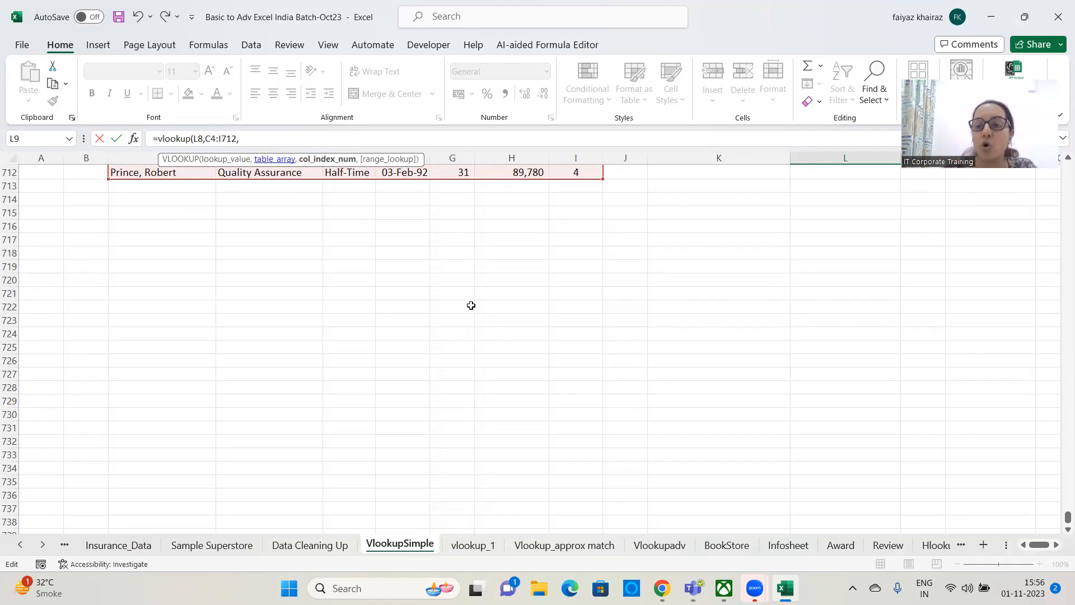
pyautogui.hotkey('ctrl', 'BackSpace')
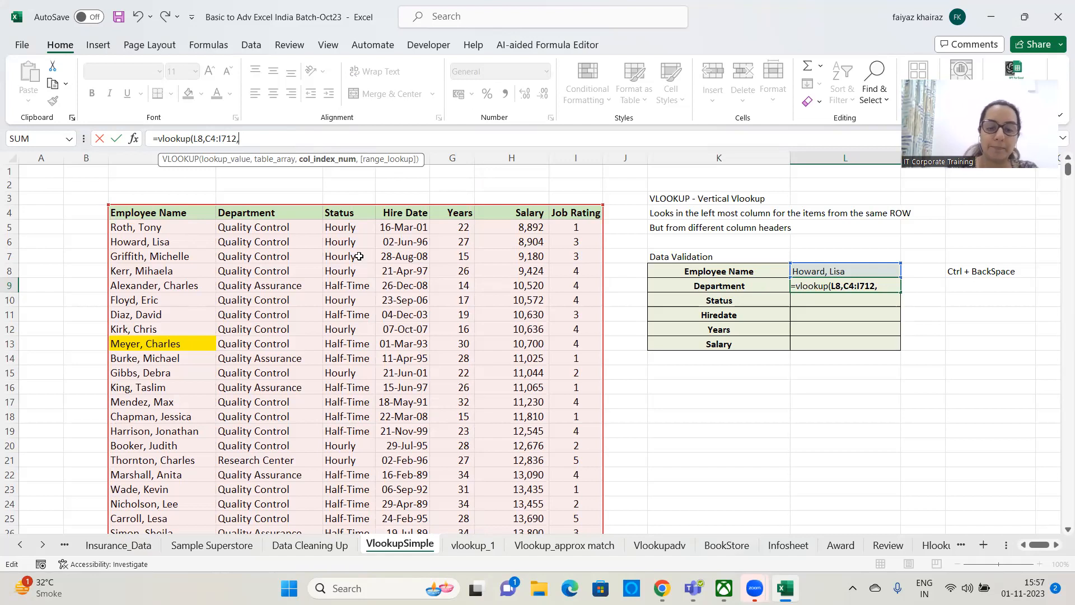
pyautogui.write('2')
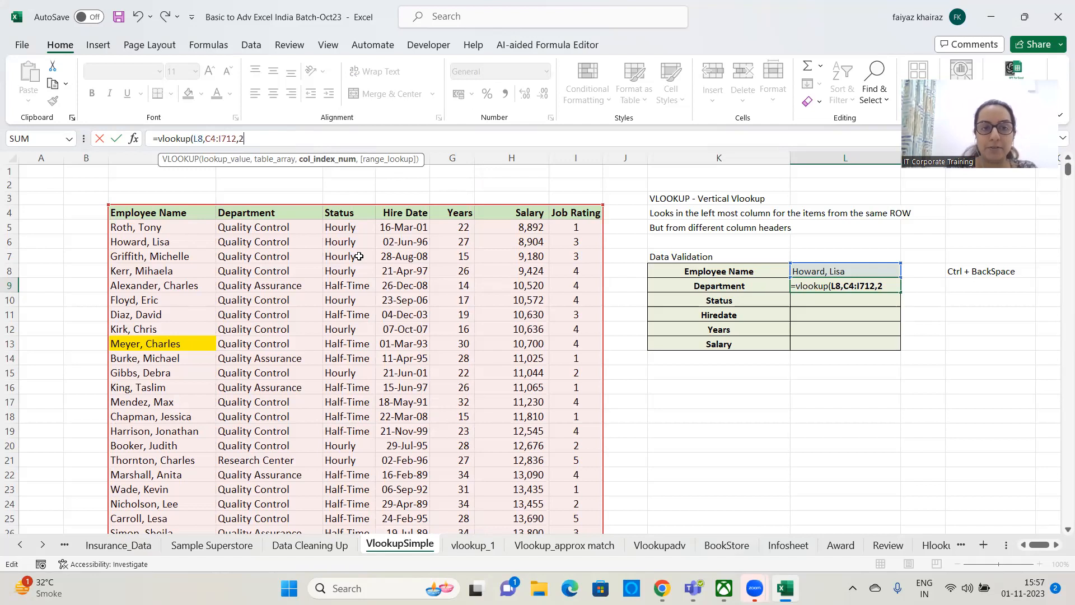
pyautogui.write(',0')
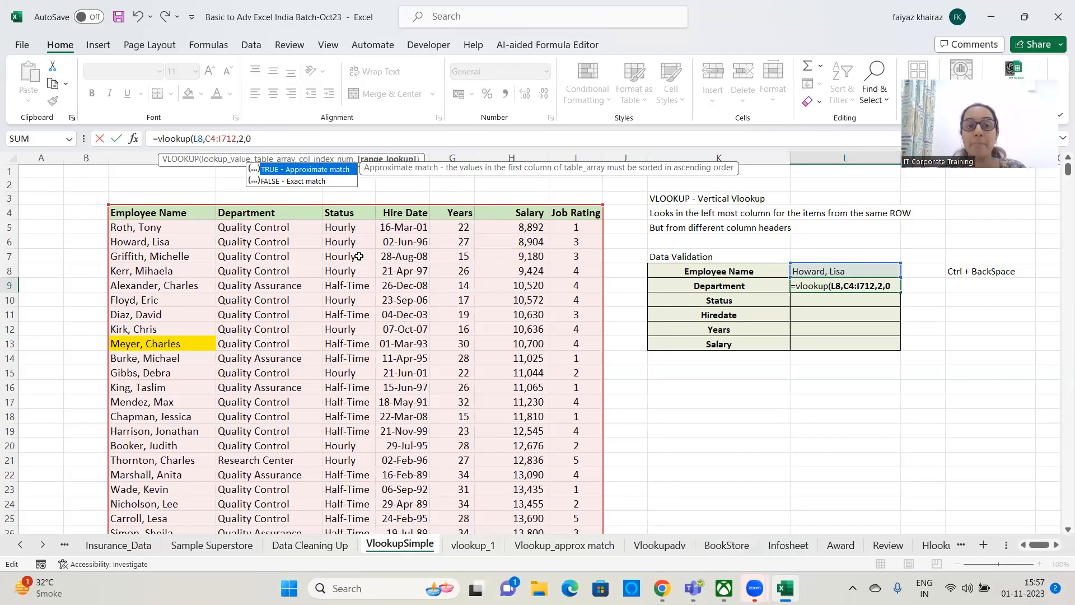
pyautogui.write(')')
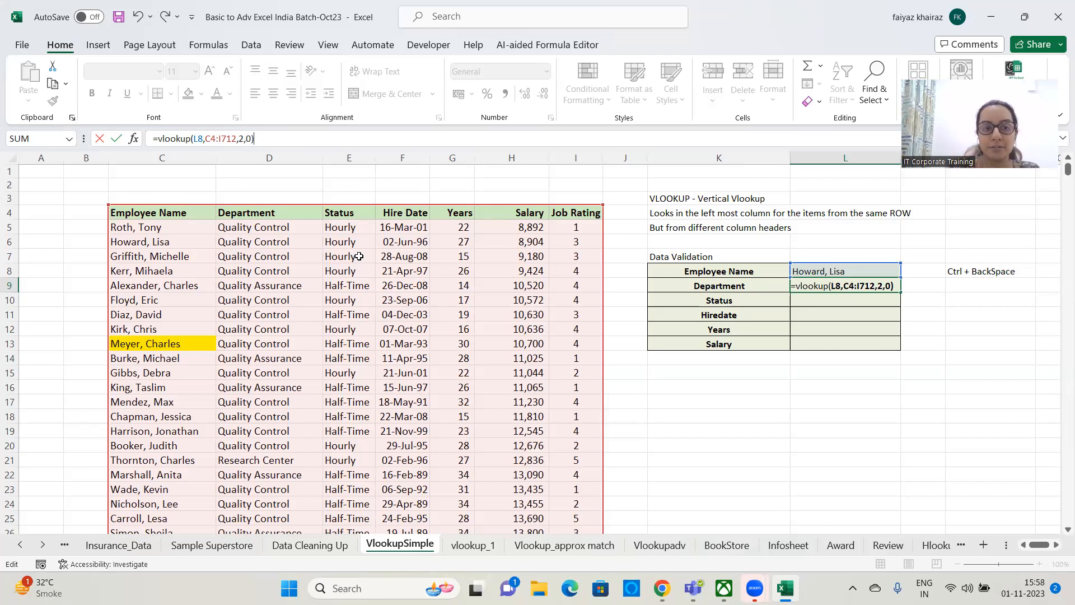
pyautogui.press('Return')
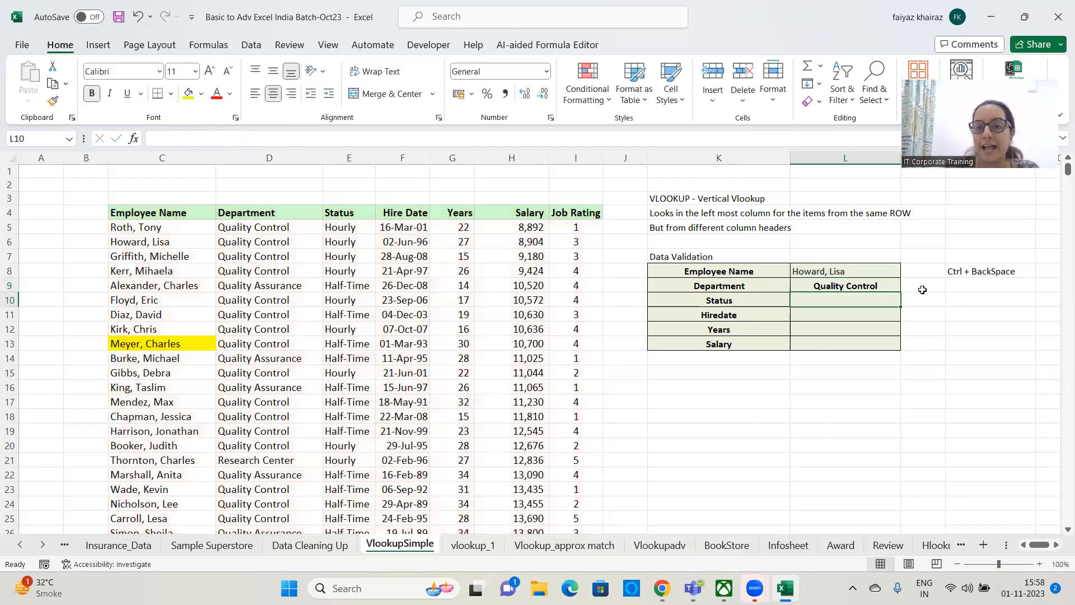
# - Test the Department lookup by choosing the employee from row 16 in L8, and inspect the formula in L9
pyautogui.click(838, 270)
pyautogui.click(862, 288)
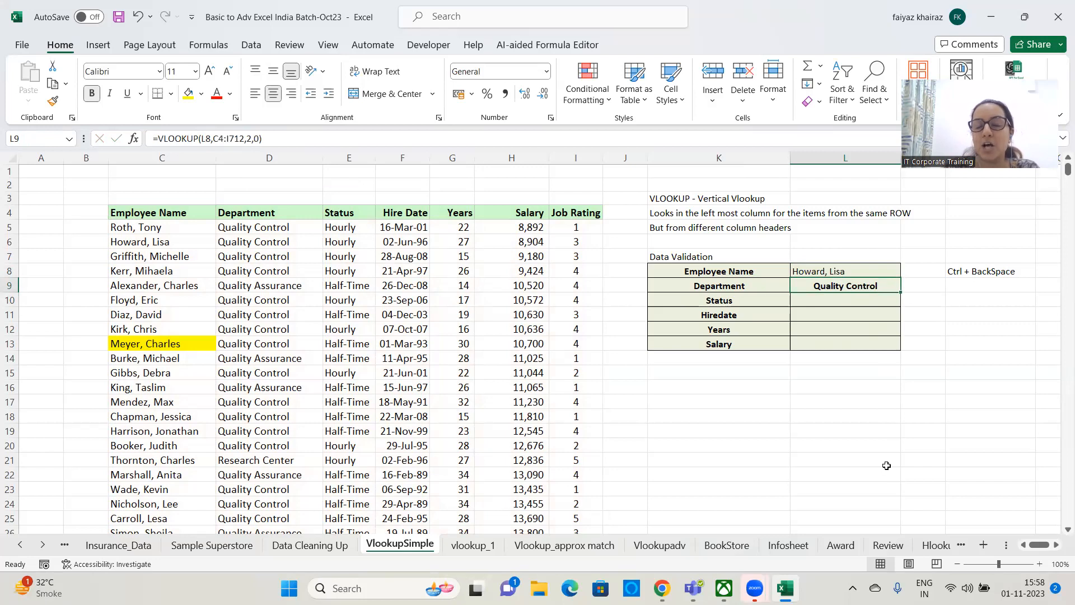
pyautogui.click(864, 272)
pyautogui.click(906, 271)
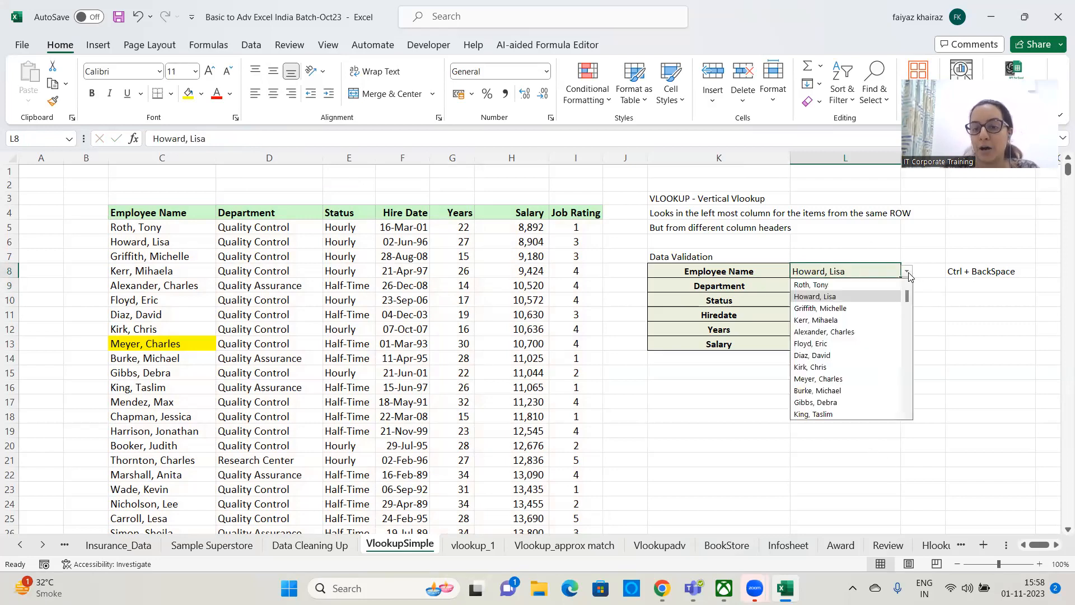
pyautogui.click(818, 414)
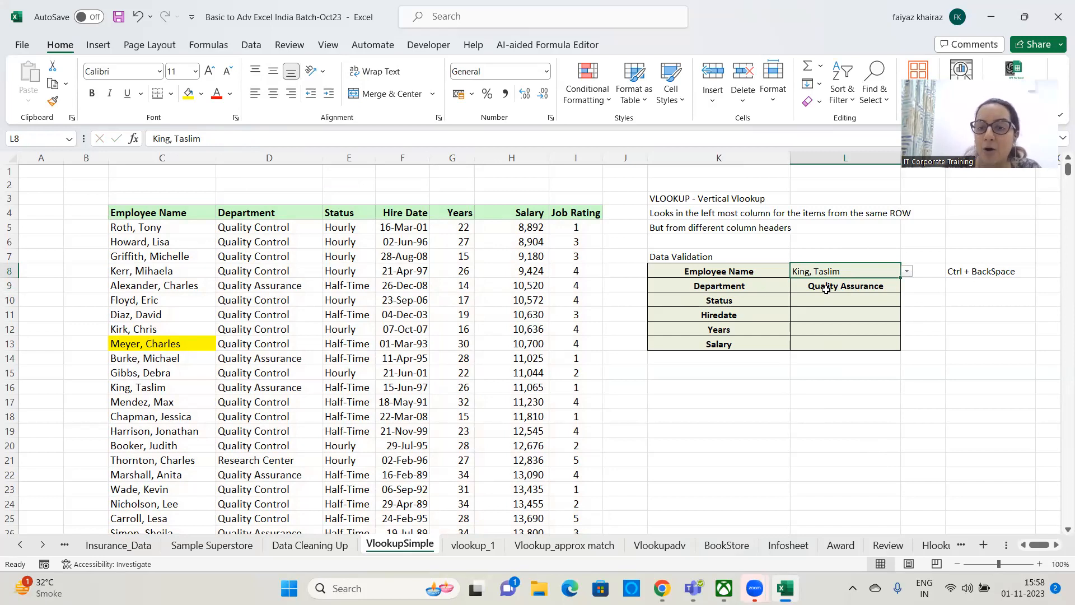
pyautogui.click(805, 288)
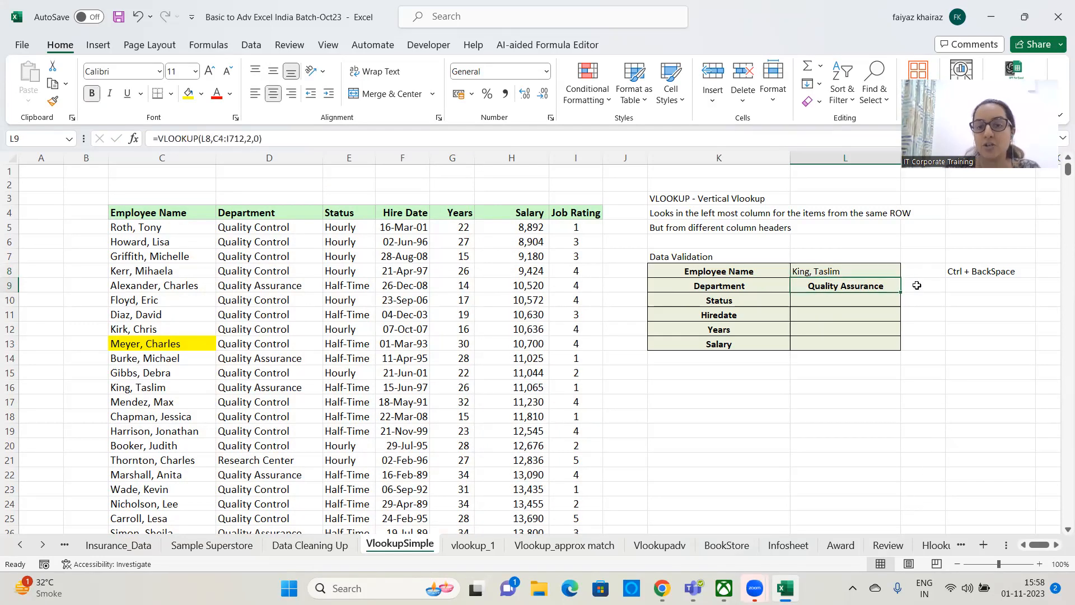
# - Change the employee name in L8 to the employee from row 12 to test the Department lookup again
pyautogui.click(883, 269)
pyautogui.click(906, 272)
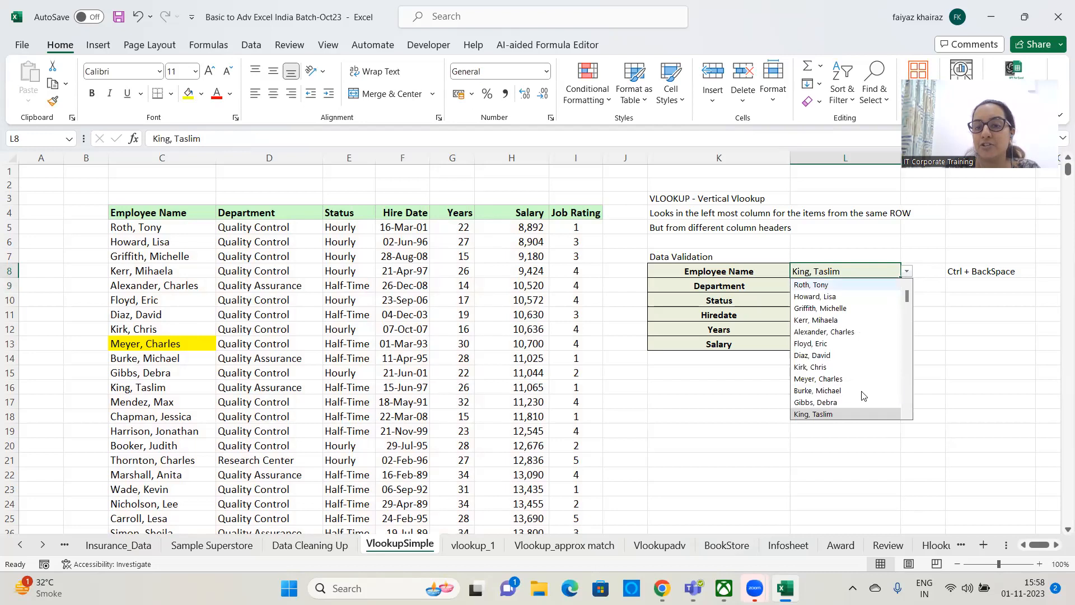
pyautogui.click(856, 367)
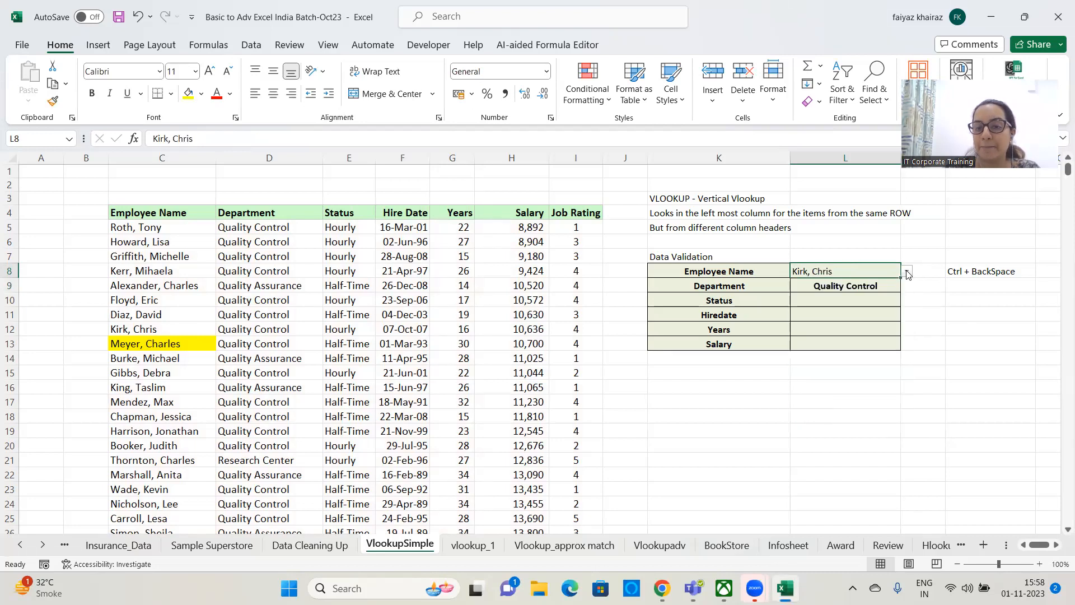
# - Test the Department lookup with the row 5 employee and one from far down the L8 list, and autofit column L
pyautogui.click(908, 273)
pyautogui.click(861, 284)
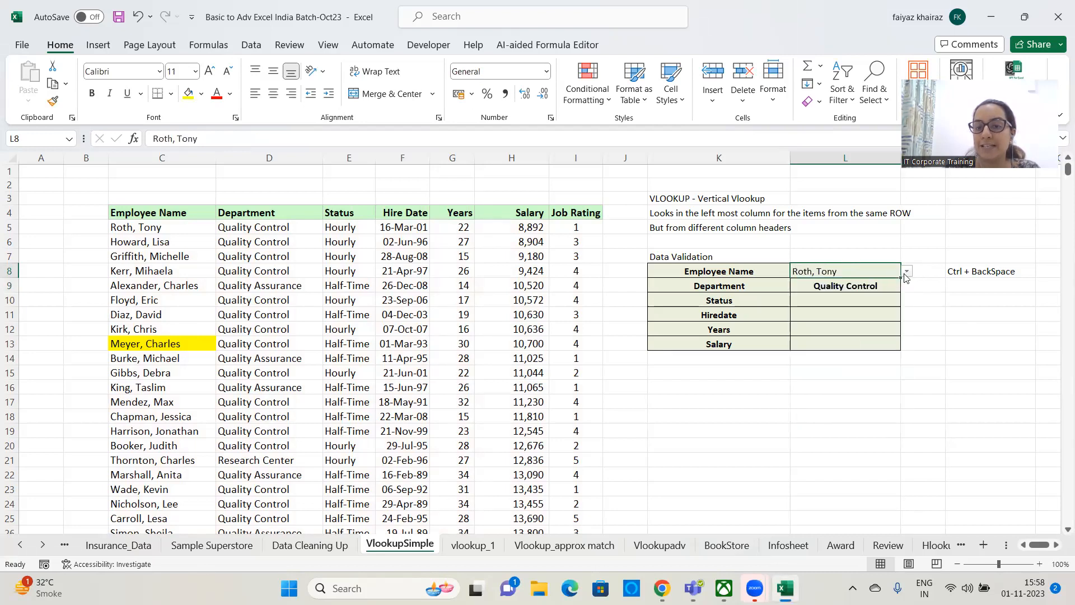
pyautogui.click(906, 271)
pyautogui.scroll(-10, 842, 358)
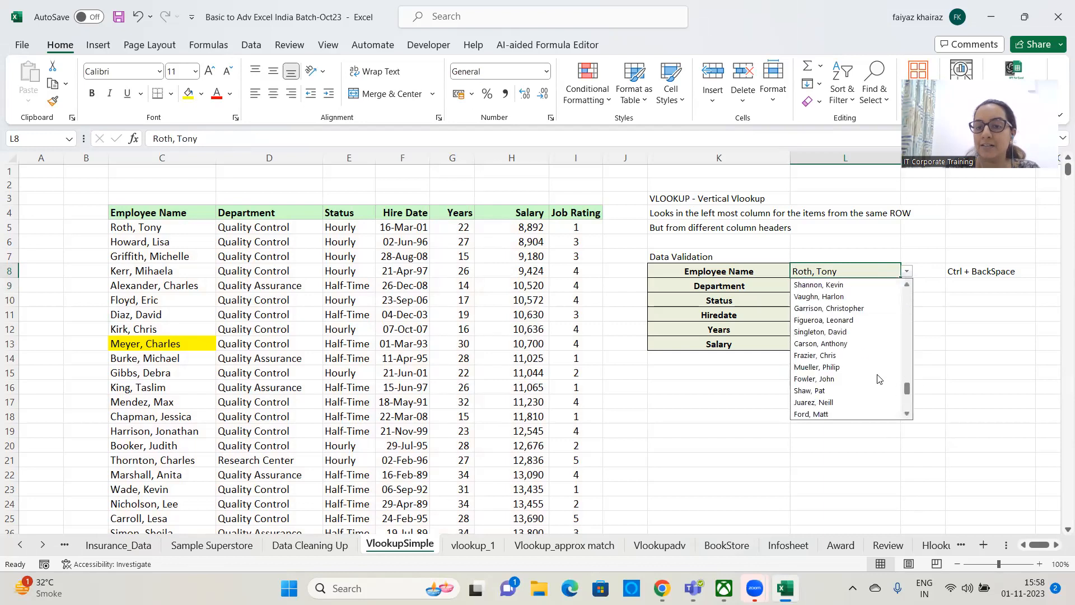
pyautogui.click(840, 367)
pyautogui.doubleClick(896, 160)
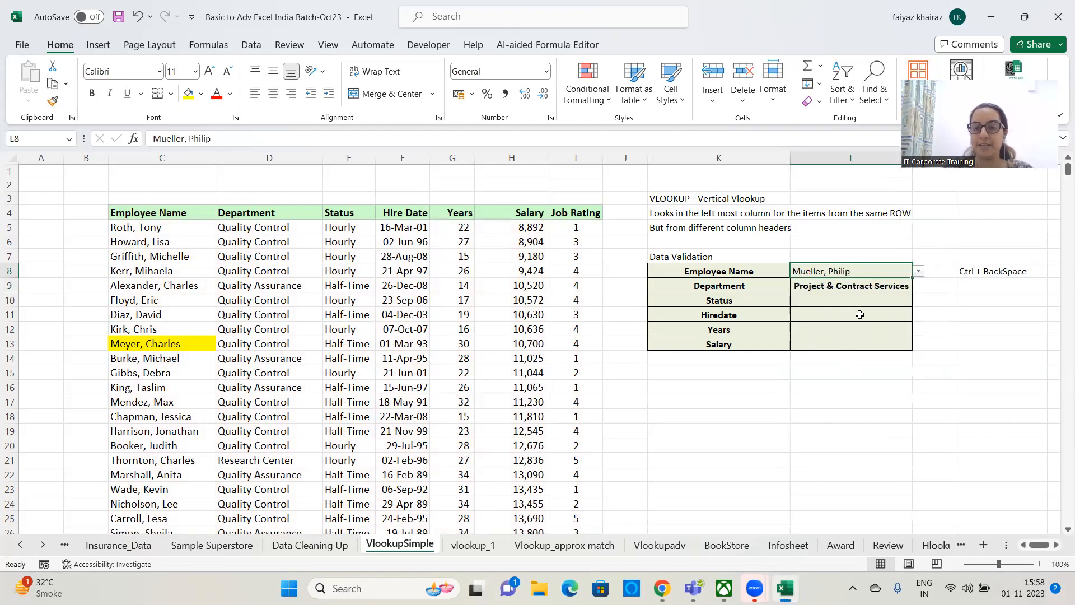
# - Copy the complete VLOOKUP formula text from the Department cell L9, leaving the formula itself as it is
pyautogui.click(865, 289)
pyautogui.moveTo(272, 139); pyautogui.dragTo(153, 138)
pyautogui.hotkey('ctrl', 'c')
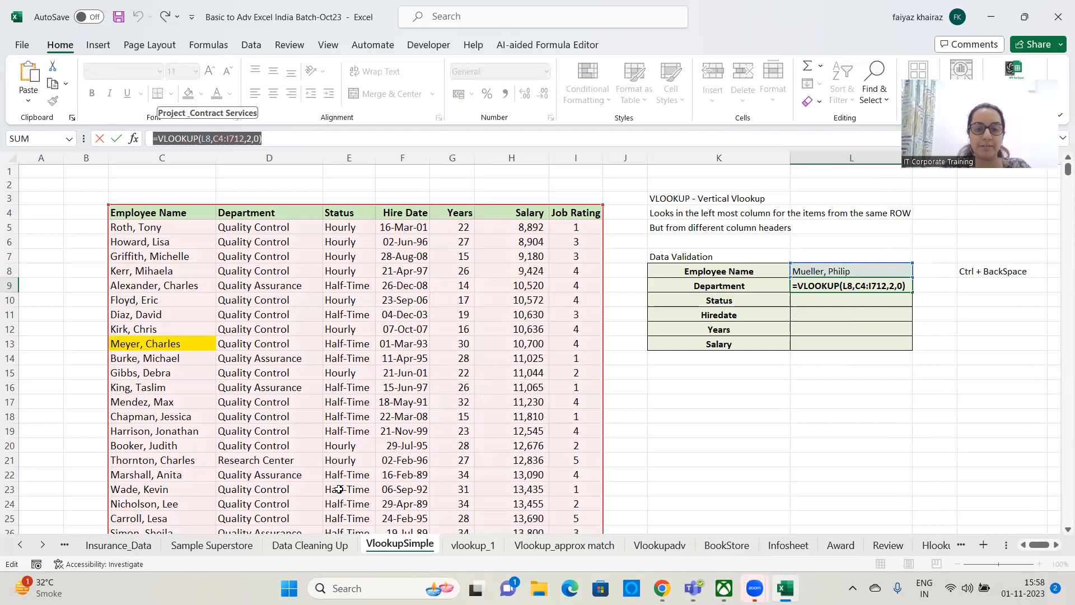
pyautogui.hotkey('alt', 'Tab')
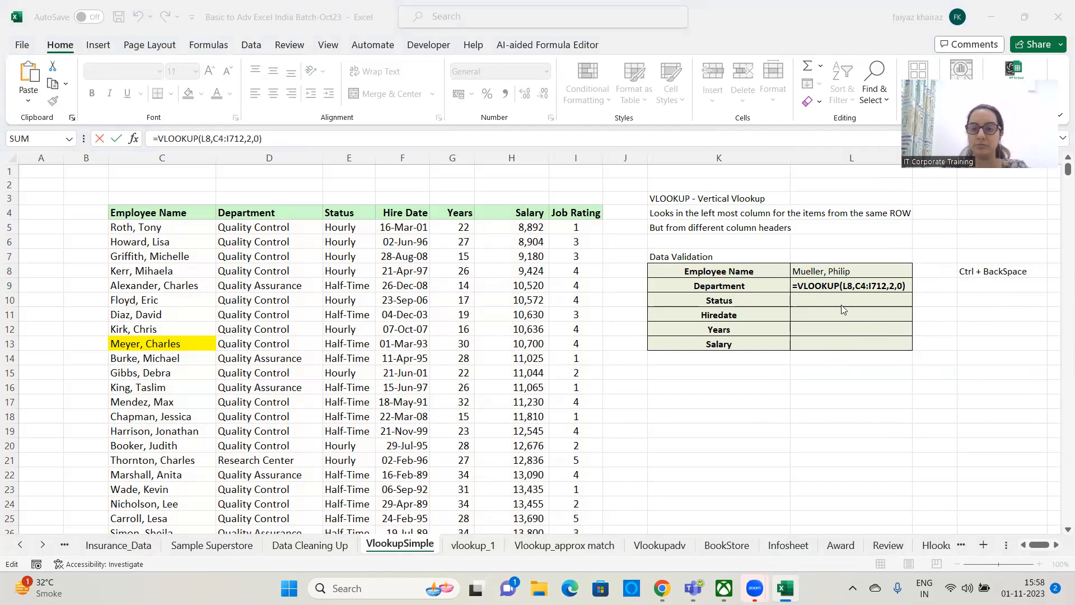
pyautogui.click(876, 417)
pyautogui.click(847, 290)
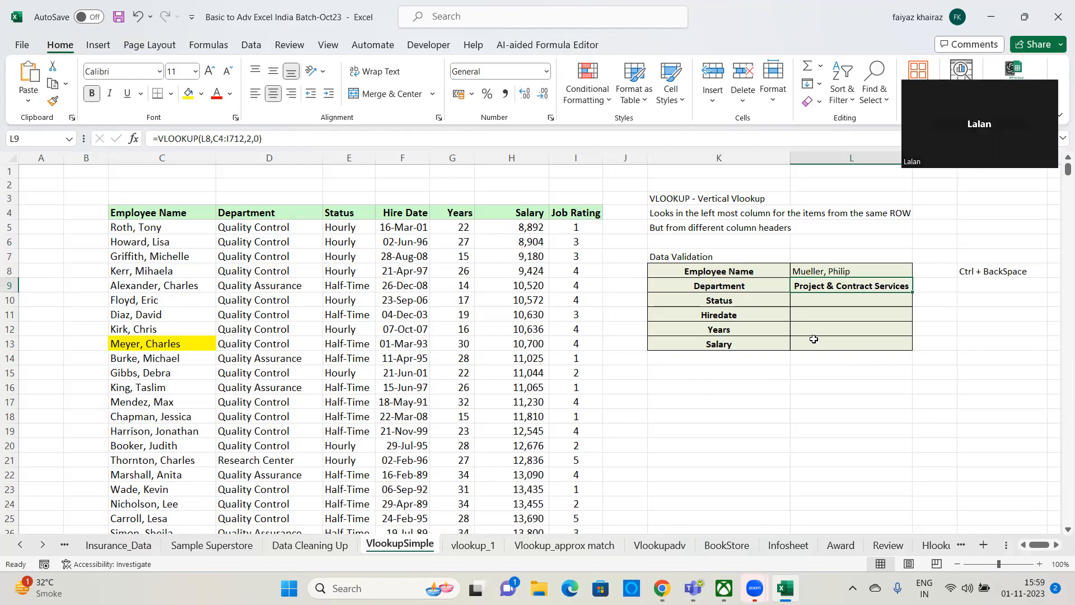
# - Compare cells L8 and L9, and test the Department lookup by choosing two more employees in L8
pyautogui.click(879, 267)
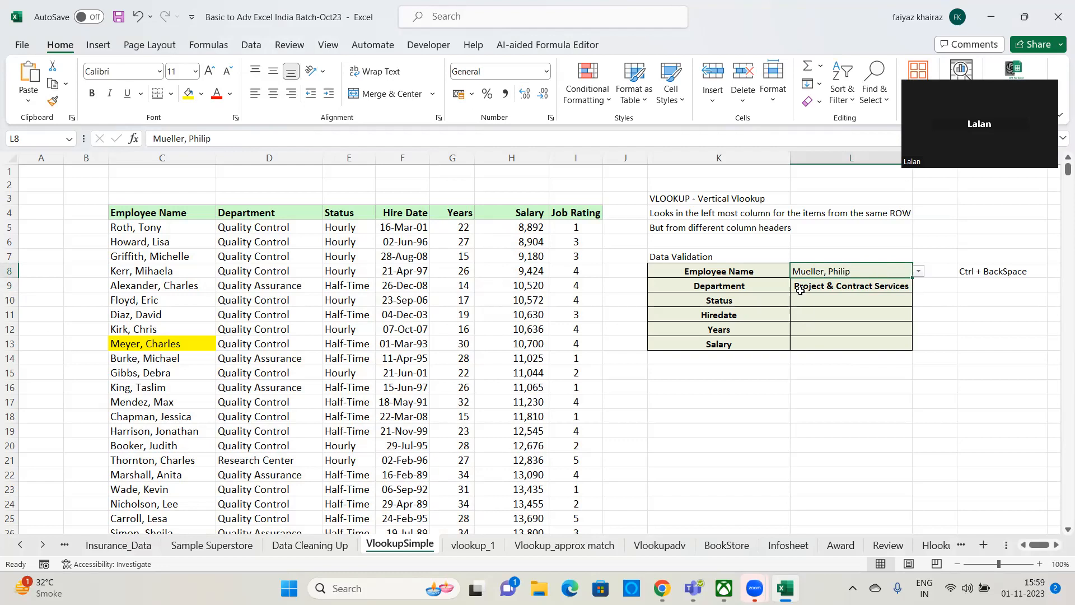
pyautogui.click(799, 290)
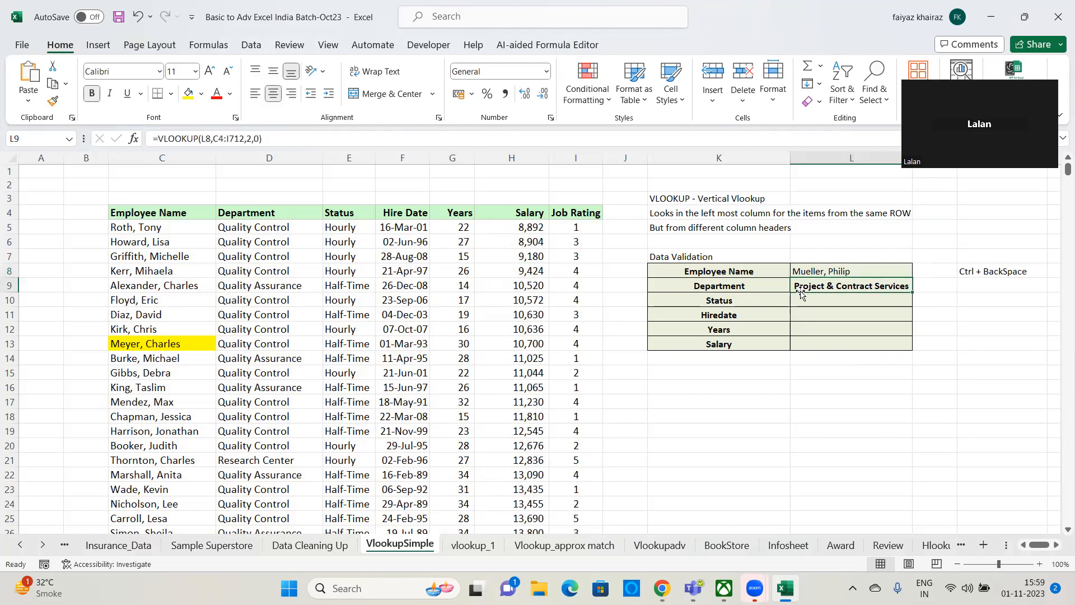
pyautogui.click(870, 270)
pyautogui.click(918, 271)
pyautogui.click(839, 333)
pyautogui.click(918, 271)
pyautogui.click(852, 343)
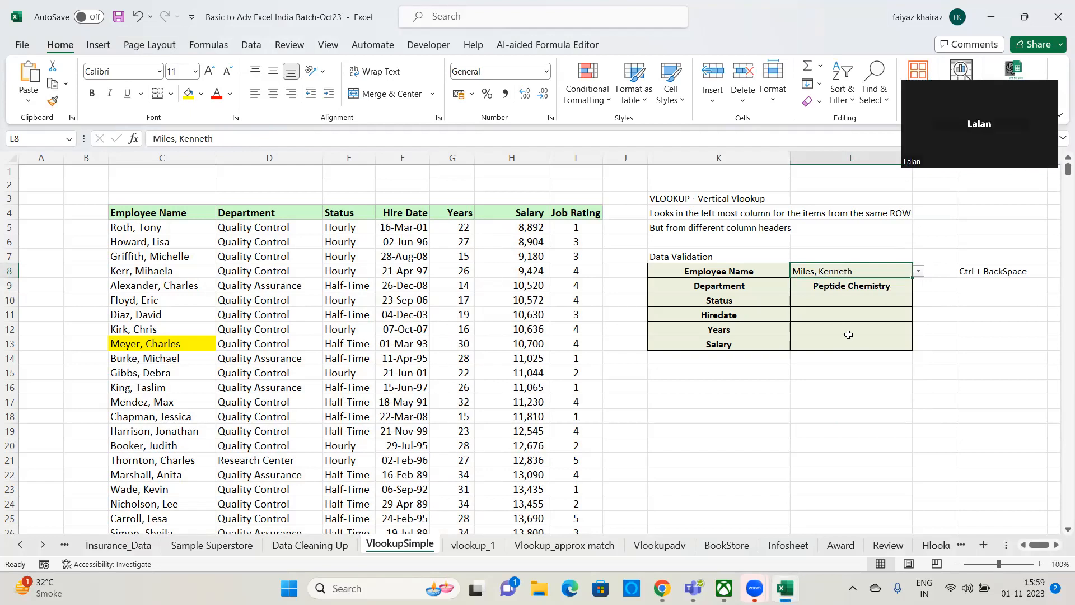
# - Hide the employee table columns C through I
pyautogui.click(949, 247)
pyautogui.moveTo(162, 158); pyautogui.dragTo(573, 147)
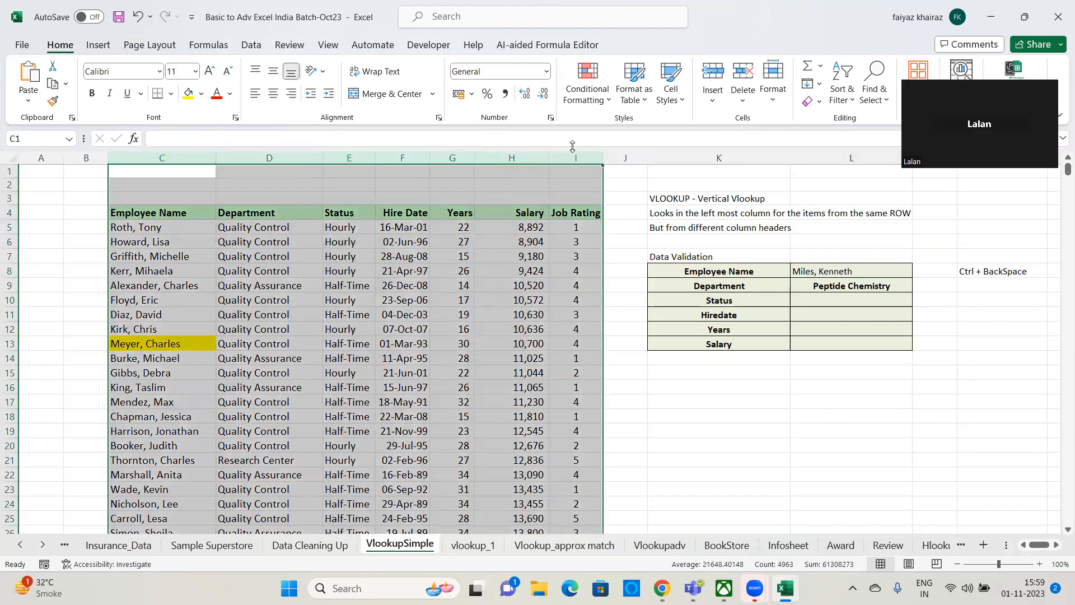
pyautogui.rightClick(562, 179)
pyautogui.click(599, 421)
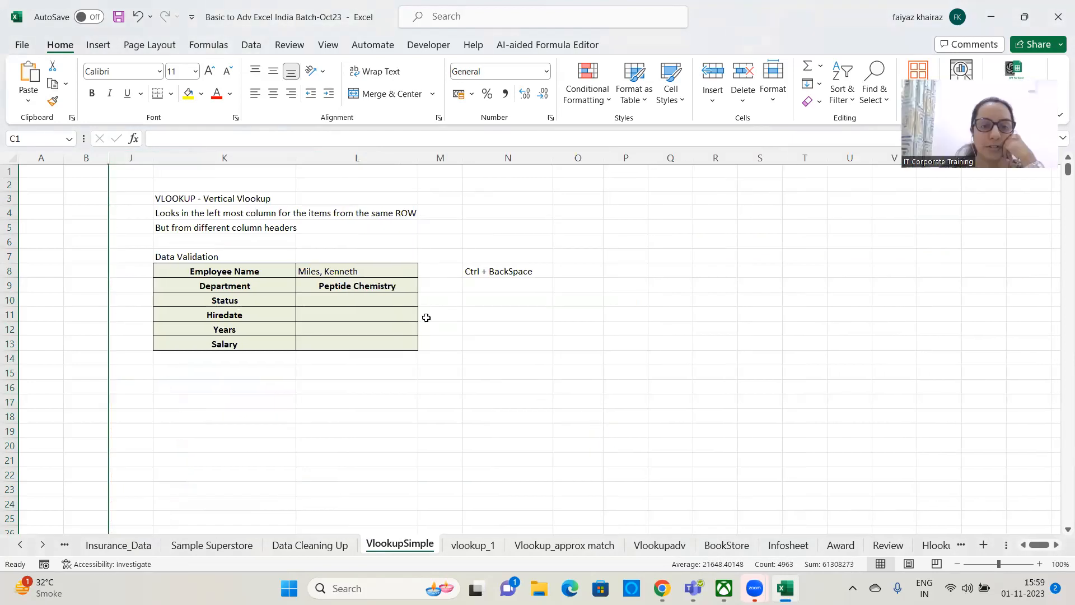
# - Test the Department lookup without the source table in view by choosing three different employees in L8
pyautogui.click(387, 282)
pyautogui.click(414, 271)
pyautogui.click(424, 272)
pyautogui.click(376, 366)
pyautogui.click(424, 273)
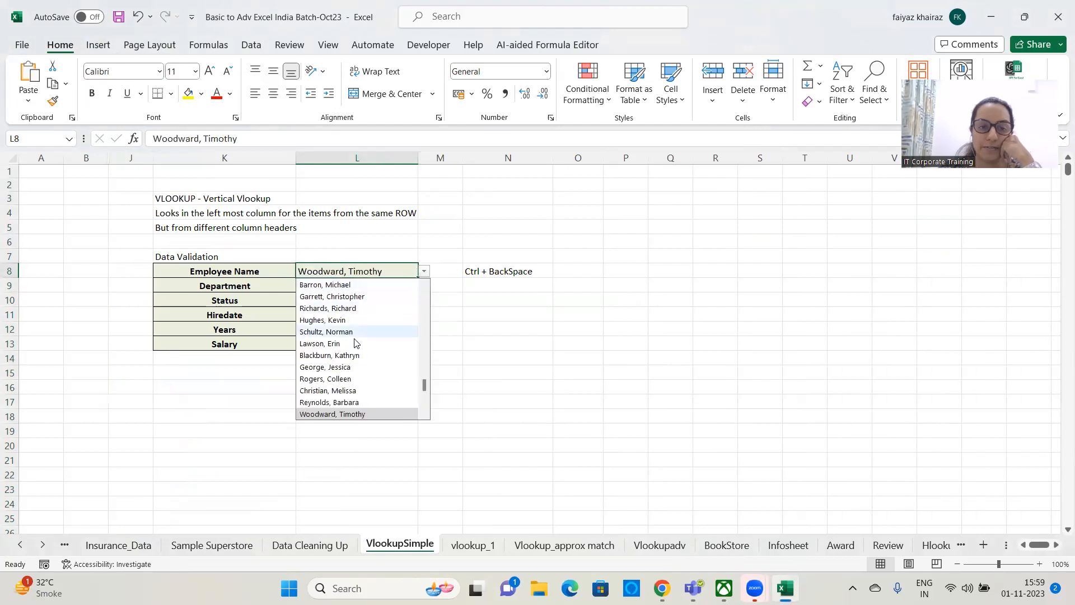
pyautogui.click(355, 343)
pyautogui.click(424, 272)
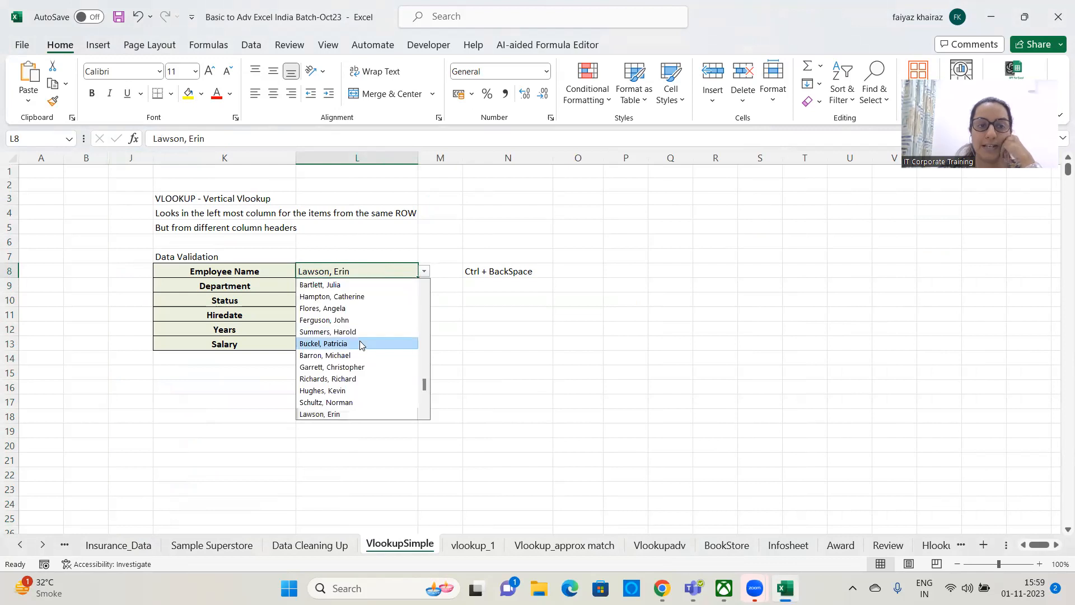
pyautogui.click(347, 343)
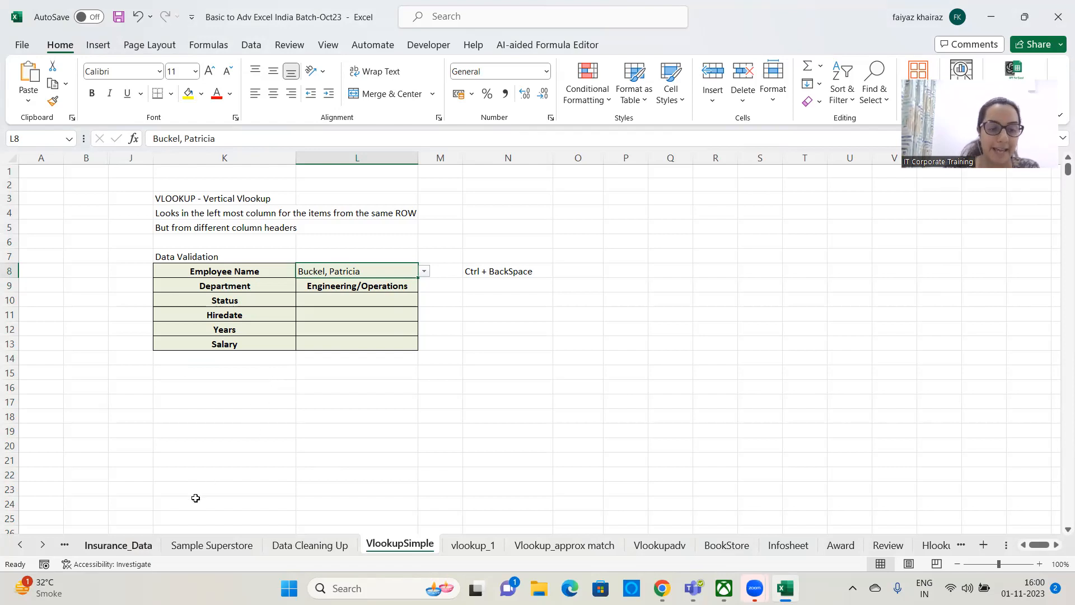
# - Glance at the Sample Superstore sheet, and unhide columns C through I between columns B and J on VlookupSimple
pyautogui.click(211, 544)
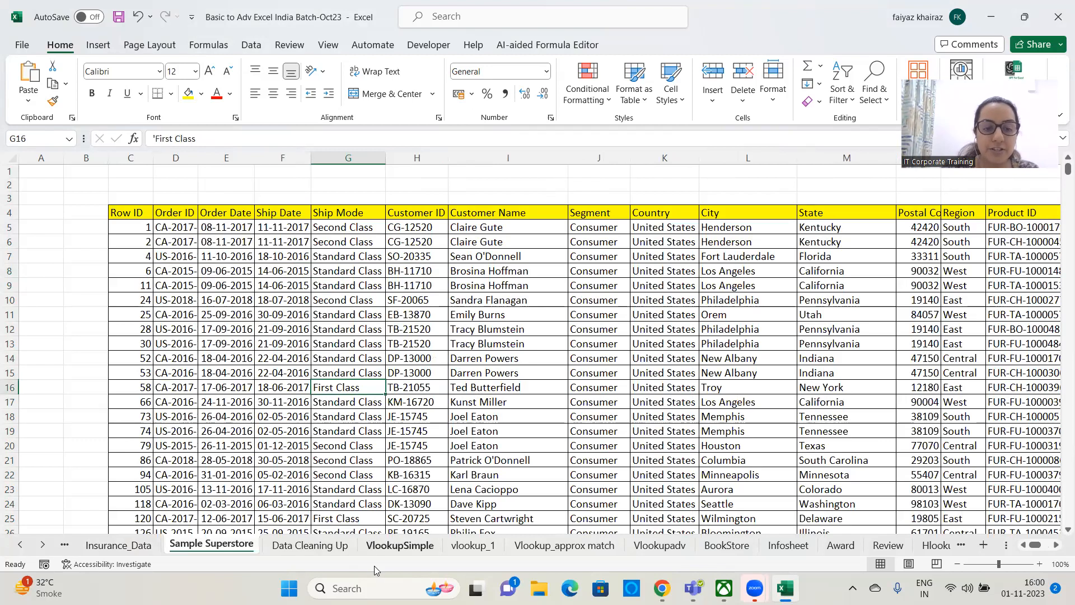
pyautogui.click(399, 545)
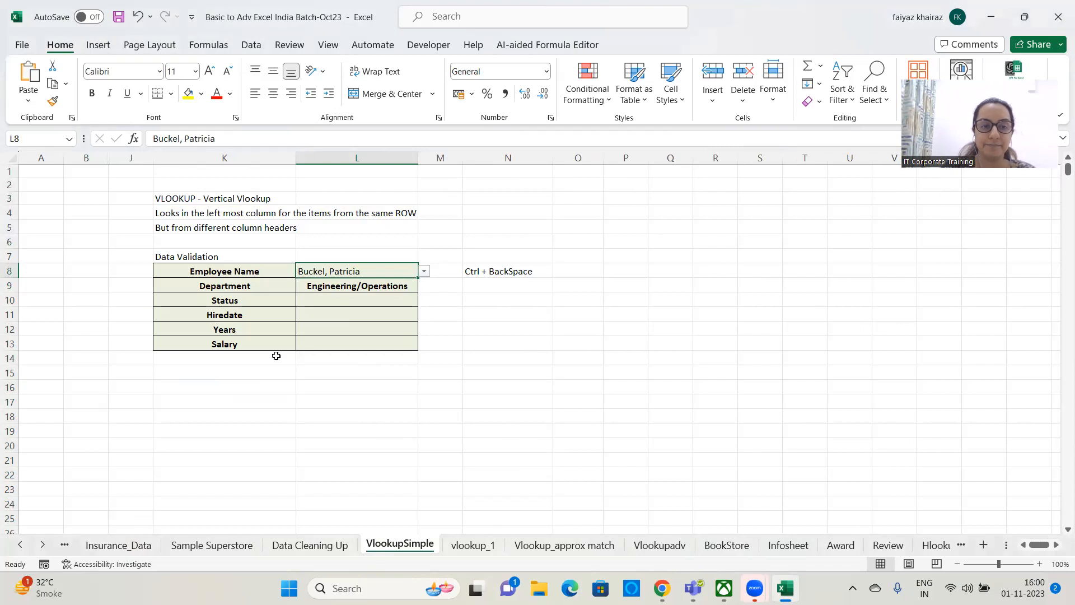
pyautogui.moveTo(86, 158); pyautogui.dragTo(133, 158)
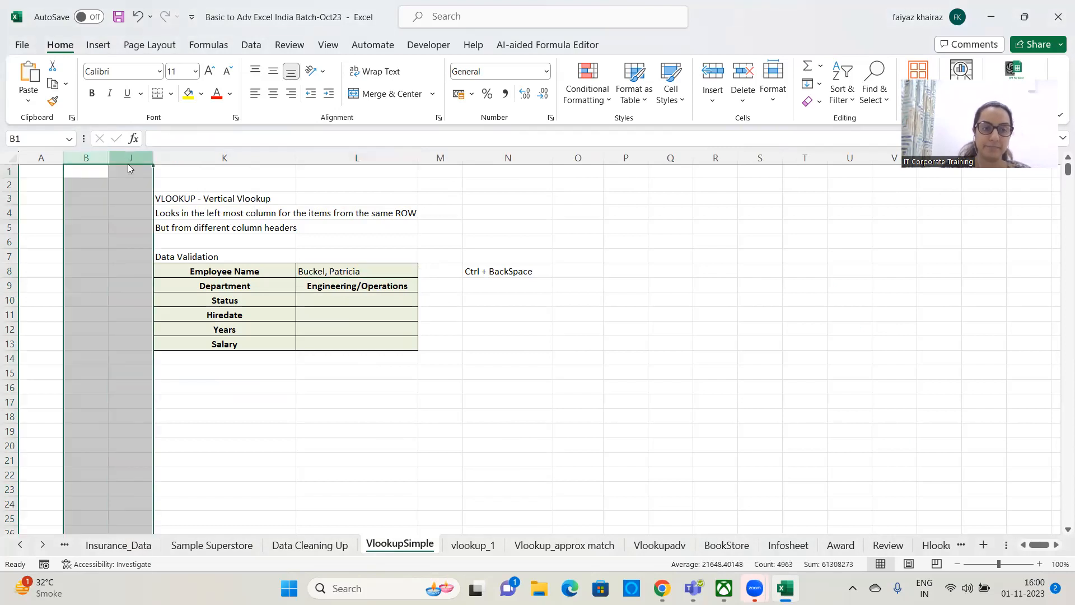
pyautogui.rightClick(130, 159)
pyautogui.click(178, 427)
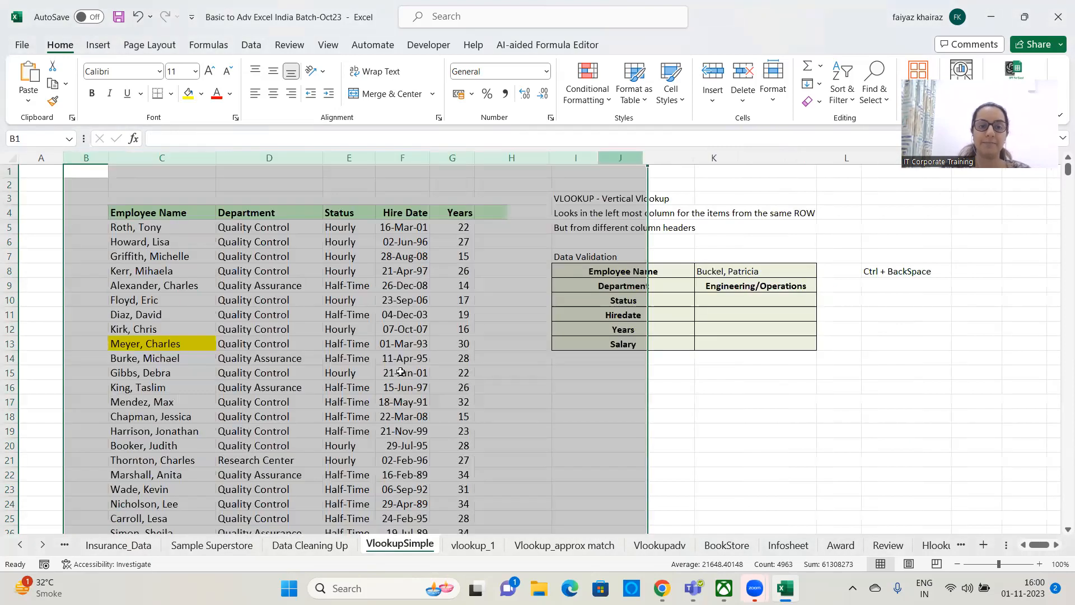
pyautogui.click(870, 285)
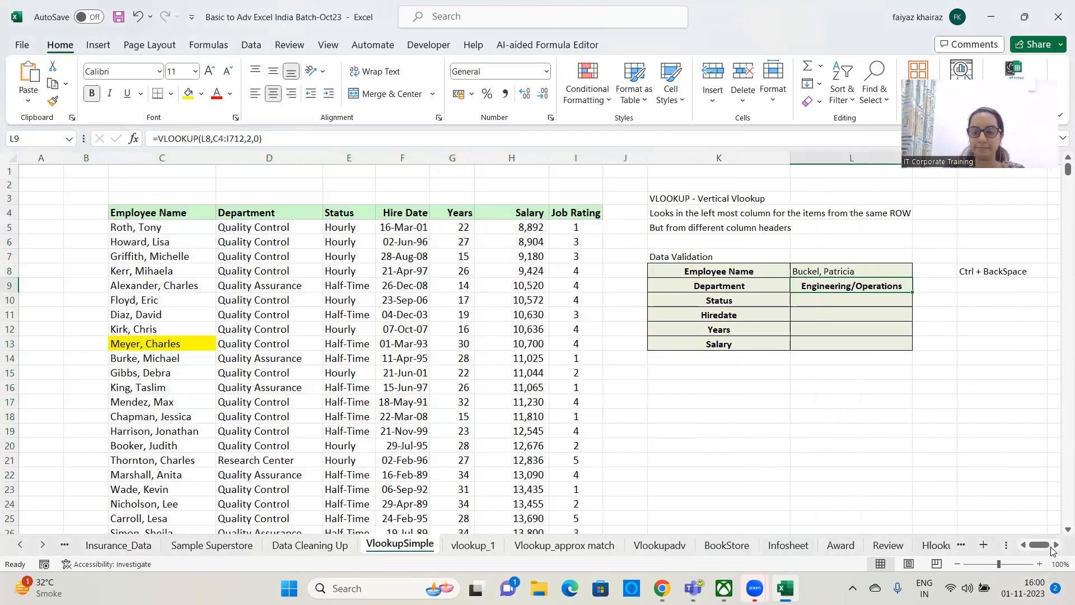
pyautogui.hscroll(5, 1052, 549)
pyautogui.hscroll(2, 1051, 550)
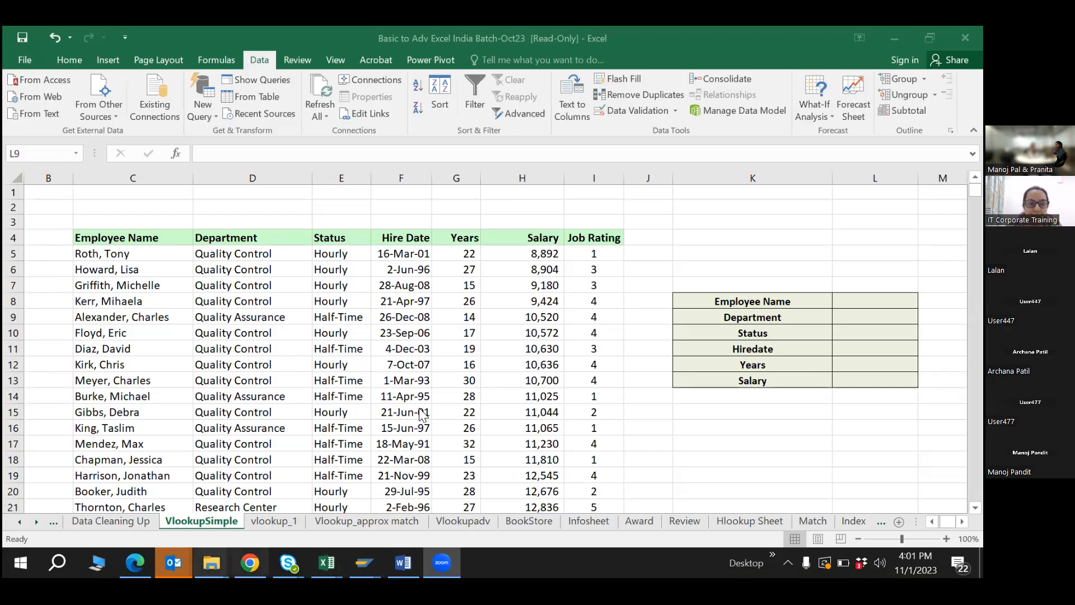
# - Set up a List data validation for the Employee Name cell L8 in the read-only workbook, with C5 as the source's starting cell
pyautogui.click(857, 300)
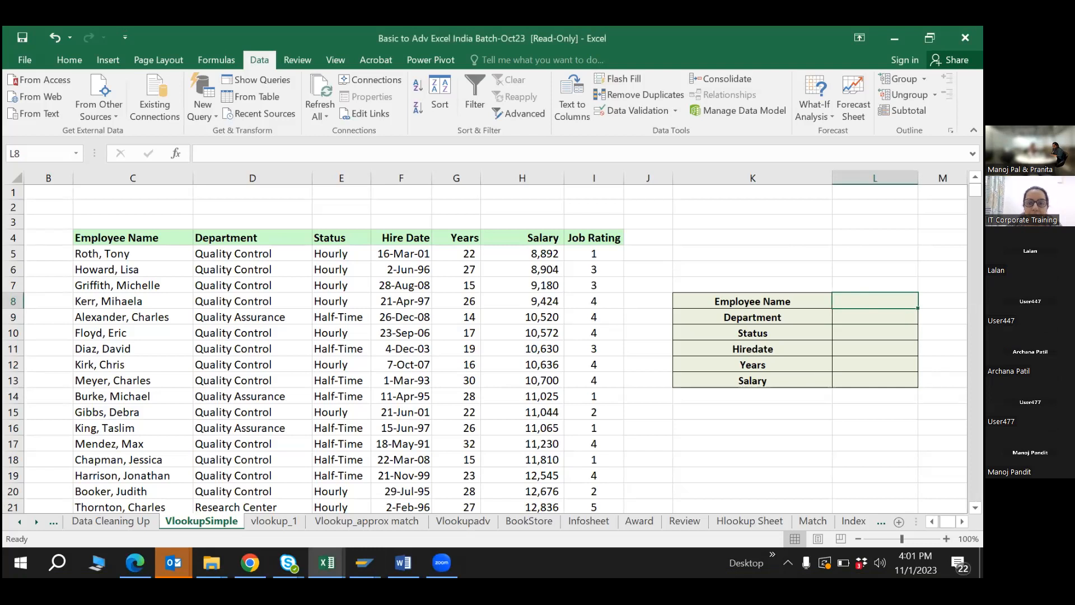
pyautogui.click(649, 109)
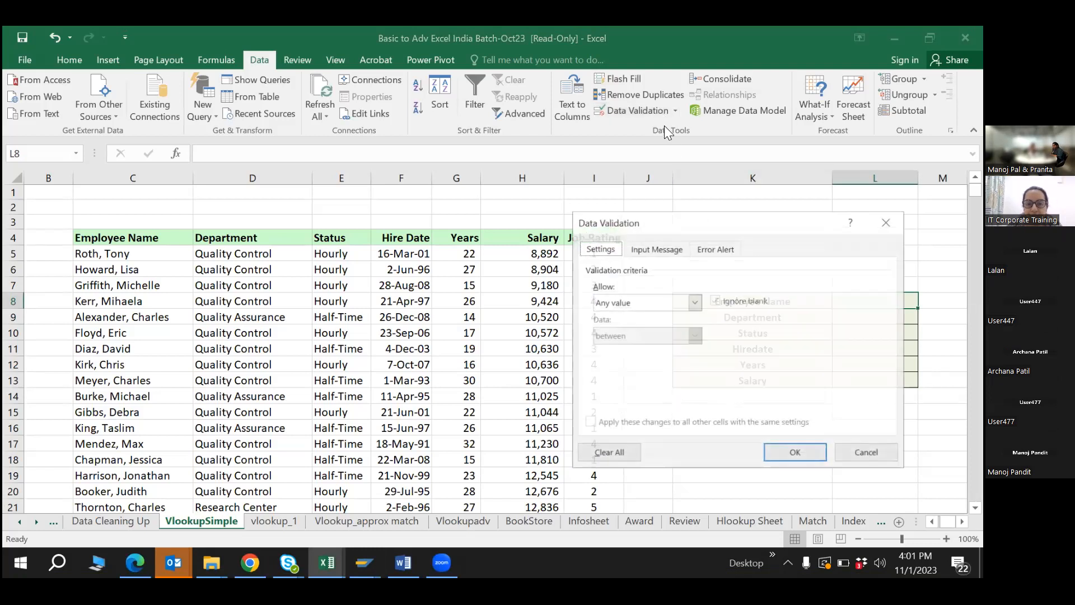
pyautogui.click(637, 305)
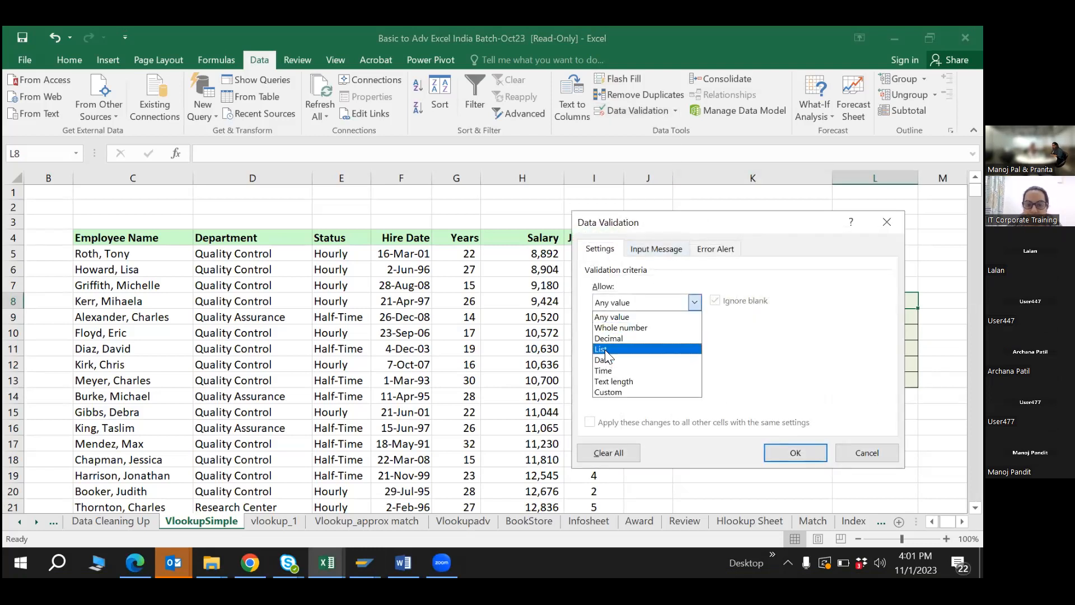
pyautogui.click(604, 349)
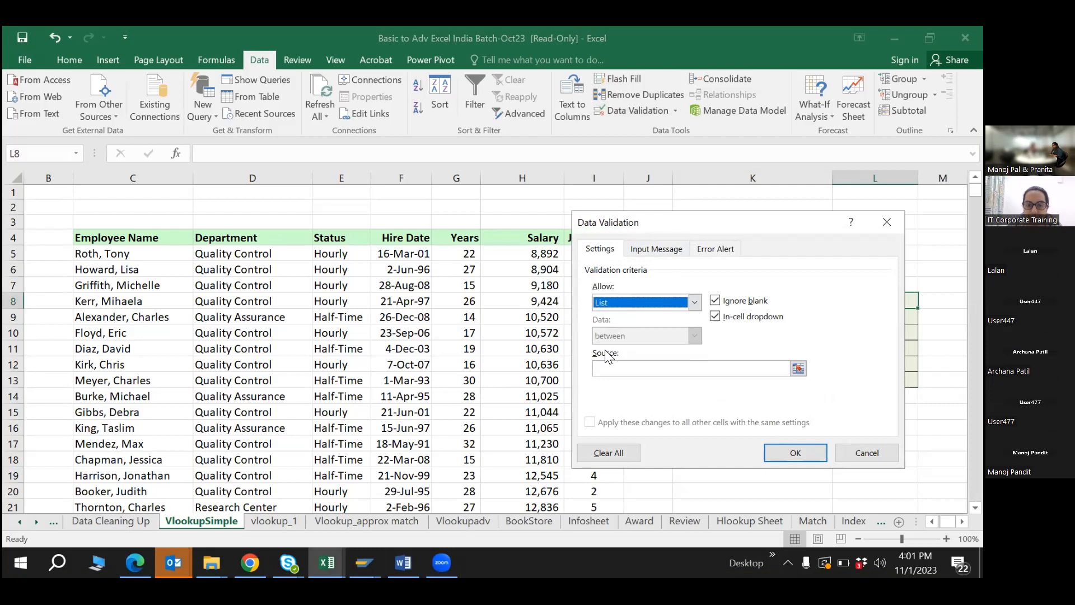
pyautogui.click(797, 368)
pyautogui.moveTo(102, 255); pyautogui.dragTo(360, 259)
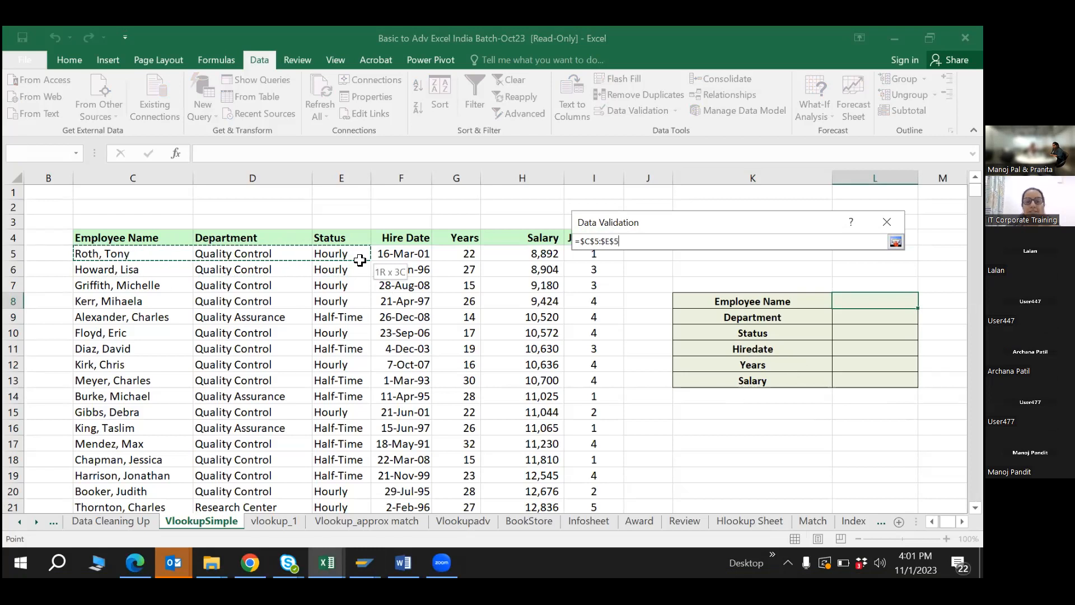
pyautogui.click(118, 253)
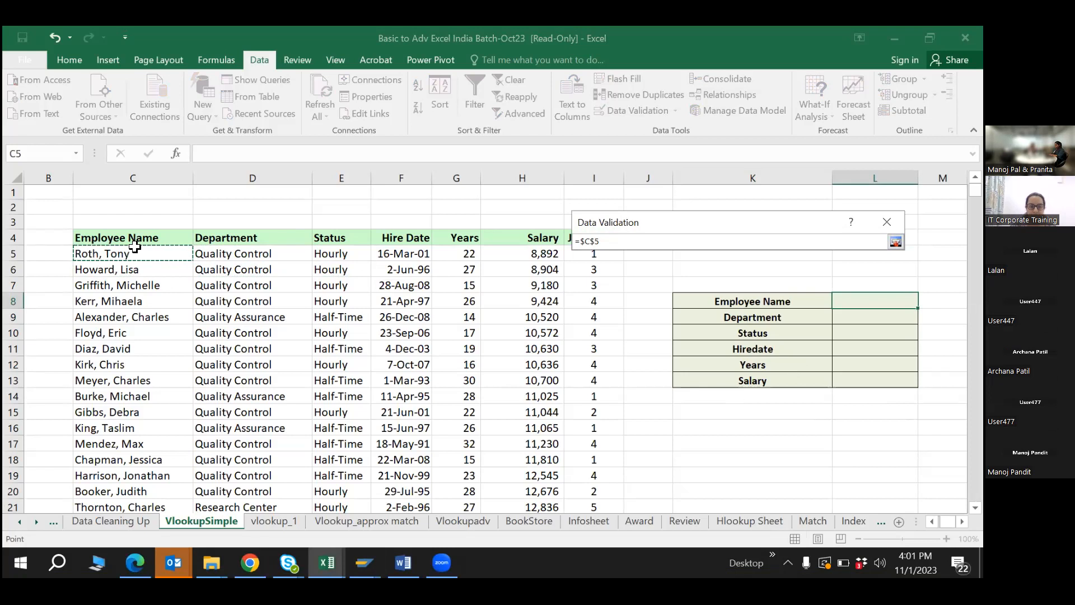
# - Try to extend the validation source from C5 over the employee names, adding the whole column C with a plus sign
pyautogui.hotkey('ctrl', 'pagedown')
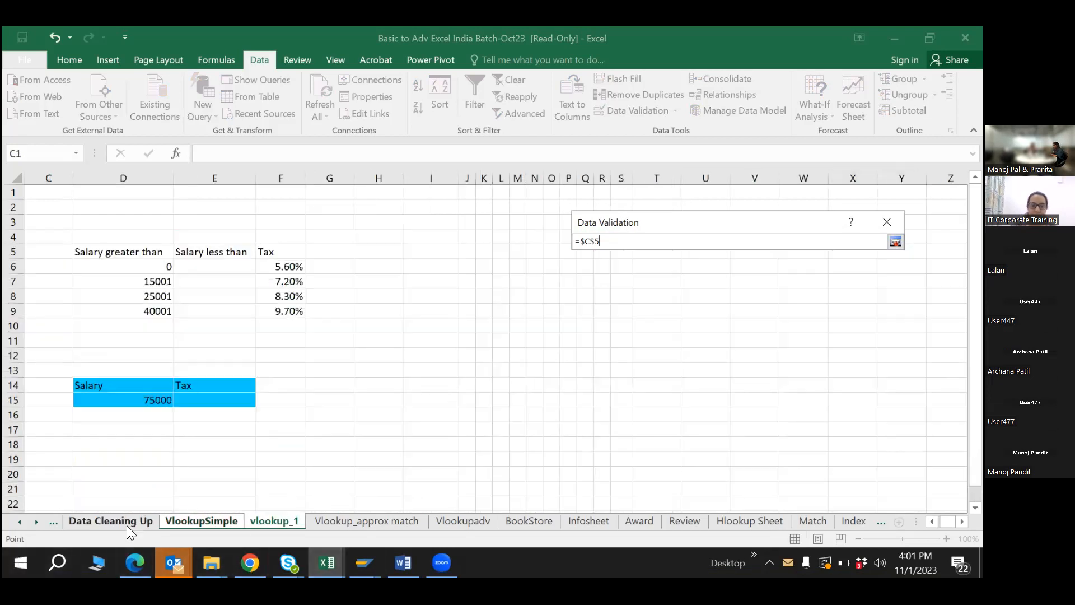
pyautogui.hotkey('ctrl', 'pageup')
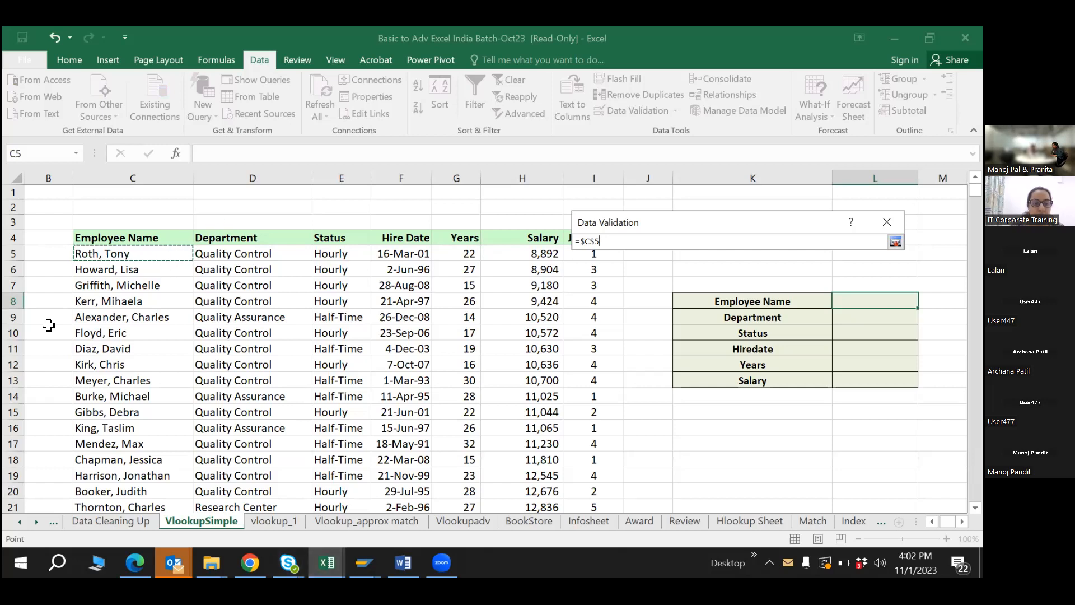
pyautogui.write('+')
pyautogui.moveTo(151, 257); pyautogui.dragTo(610, 480)
pyautogui.scroll(1, 168, 314)
pyautogui.click(121, 263)
pyautogui.click(121, 257)
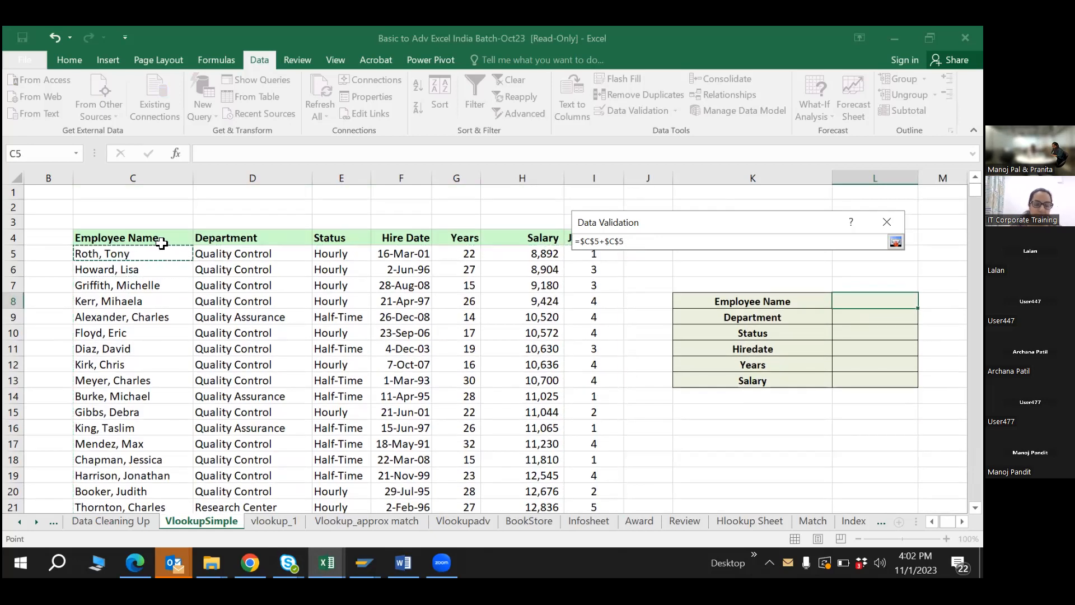
pyautogui.click(154, 173)
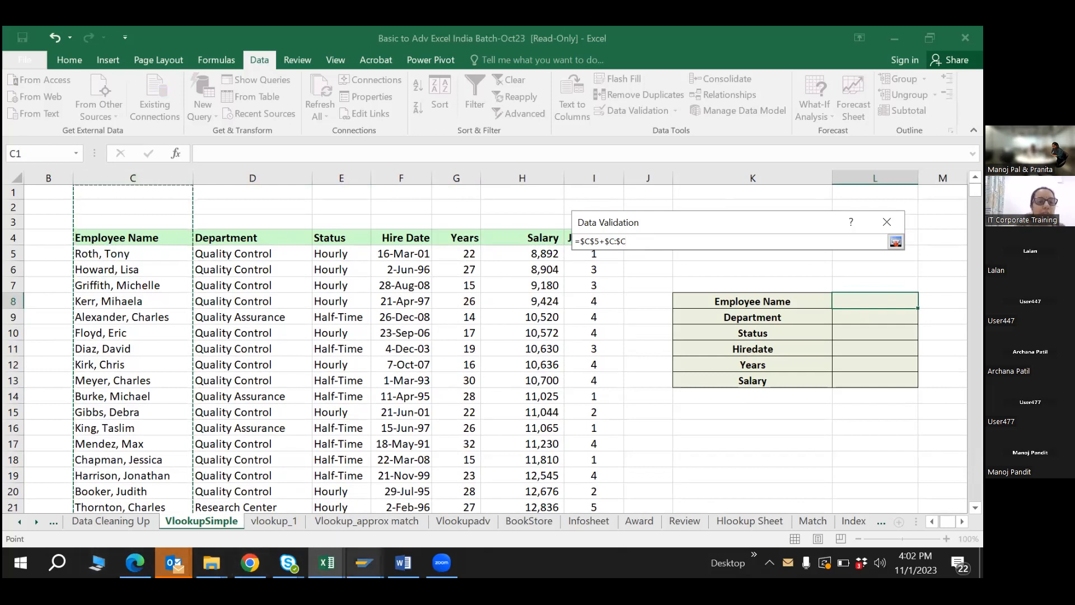
pyautogui.click(364, 562)
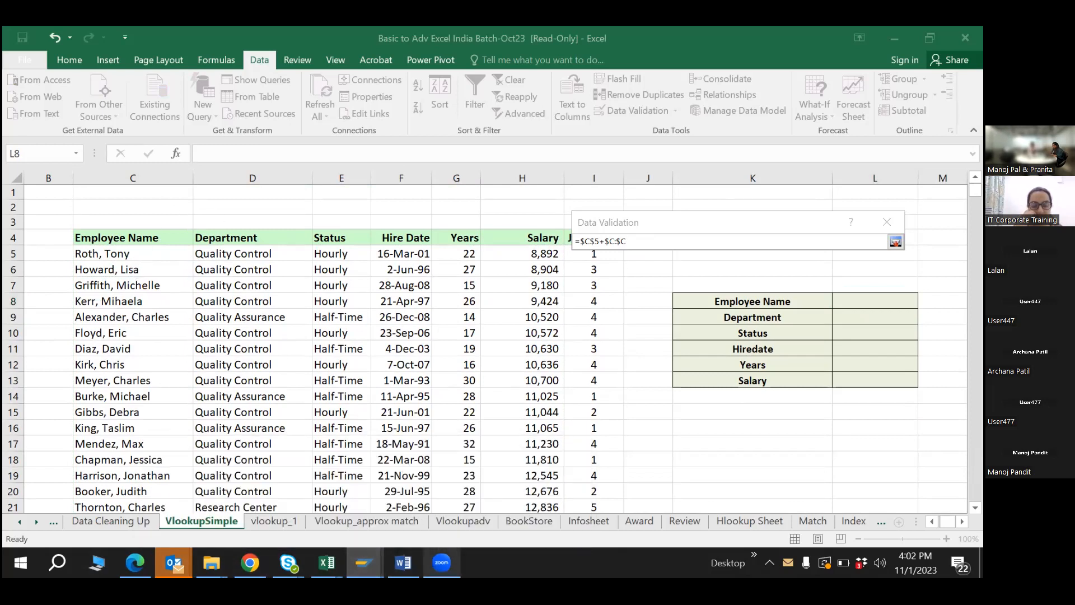
pyautogui.moveTo(364, 562)
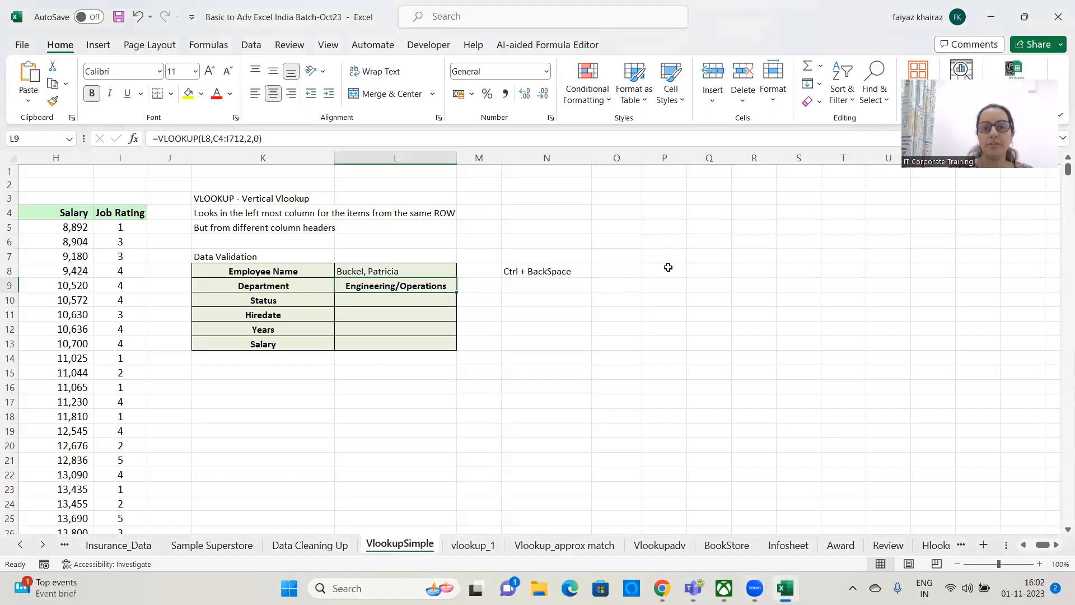
# - Fill cell P8 with yellow and set its data validation to allow a List
pyautogui.click(668, 267)
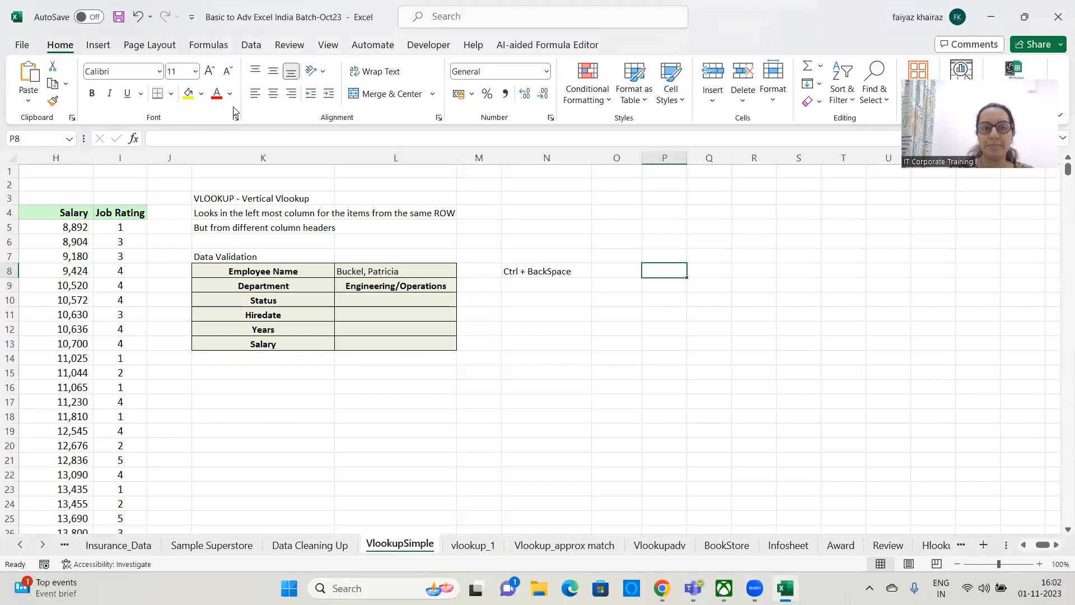
pyautogui.click(188, 94)
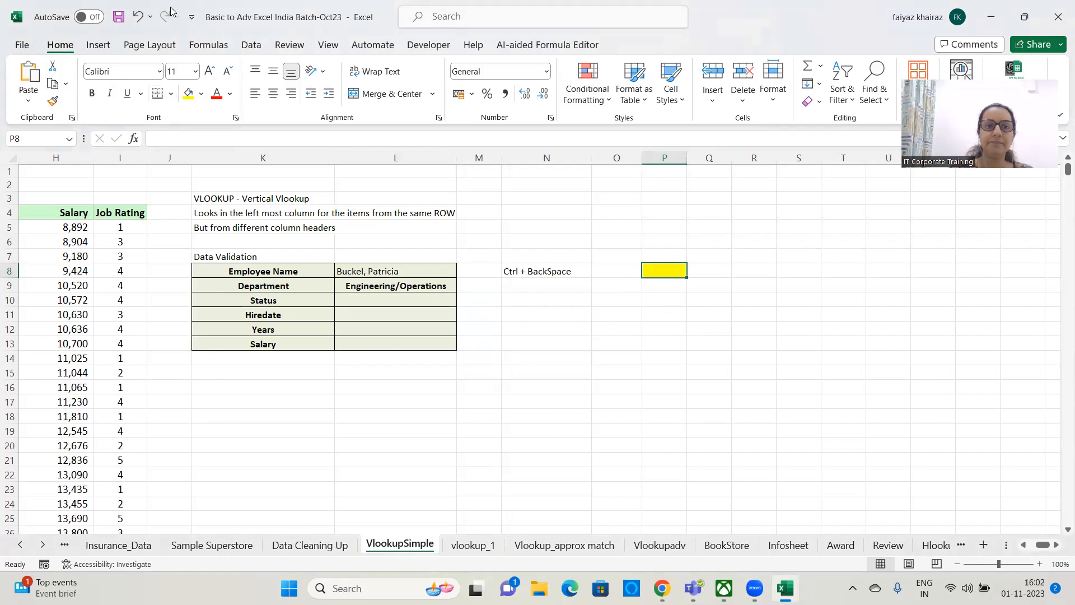
pyautogui.click(252, 47)
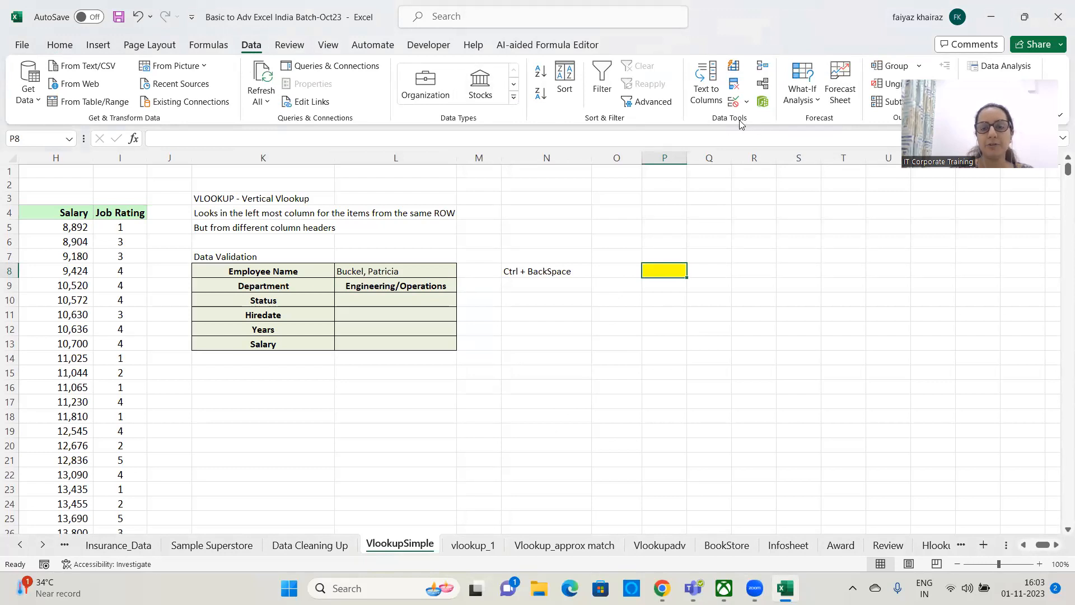
pyautogui.click(746, 101)
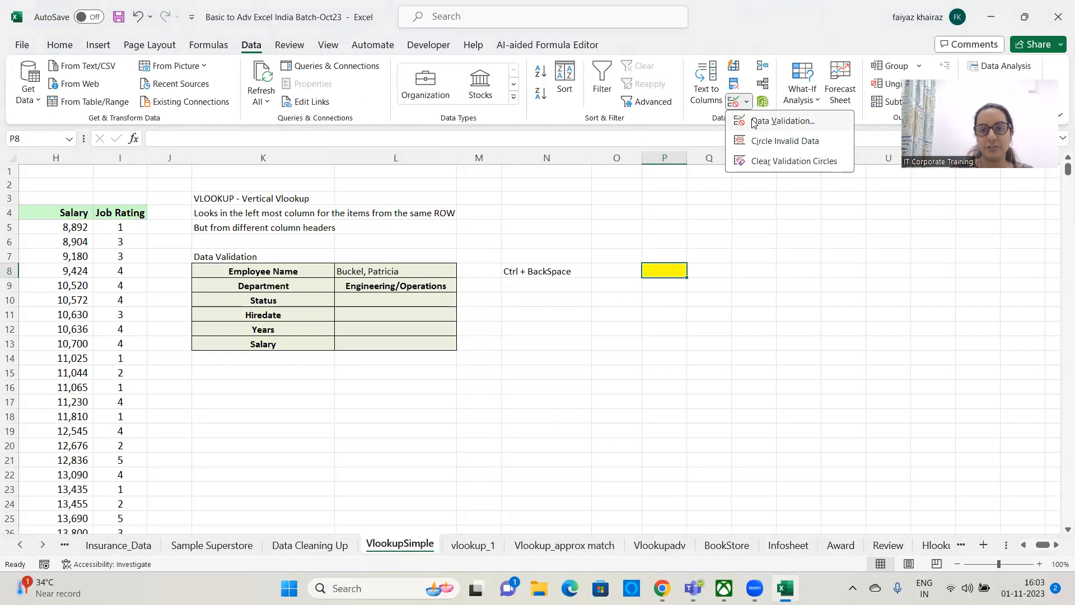
pyautogui.click(754, 122)
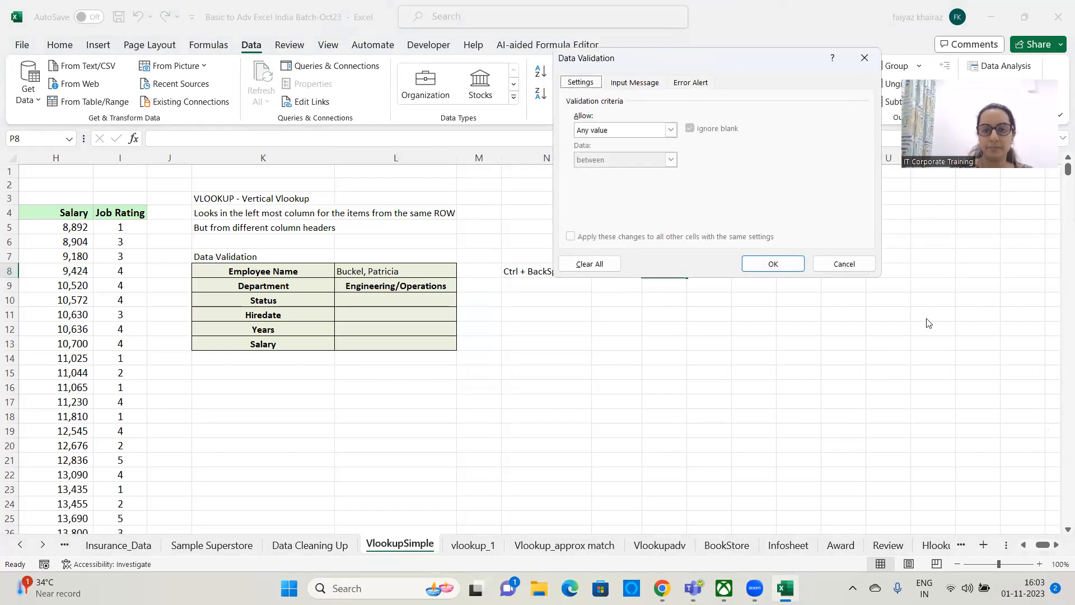
pyautogui.click(670, 129)
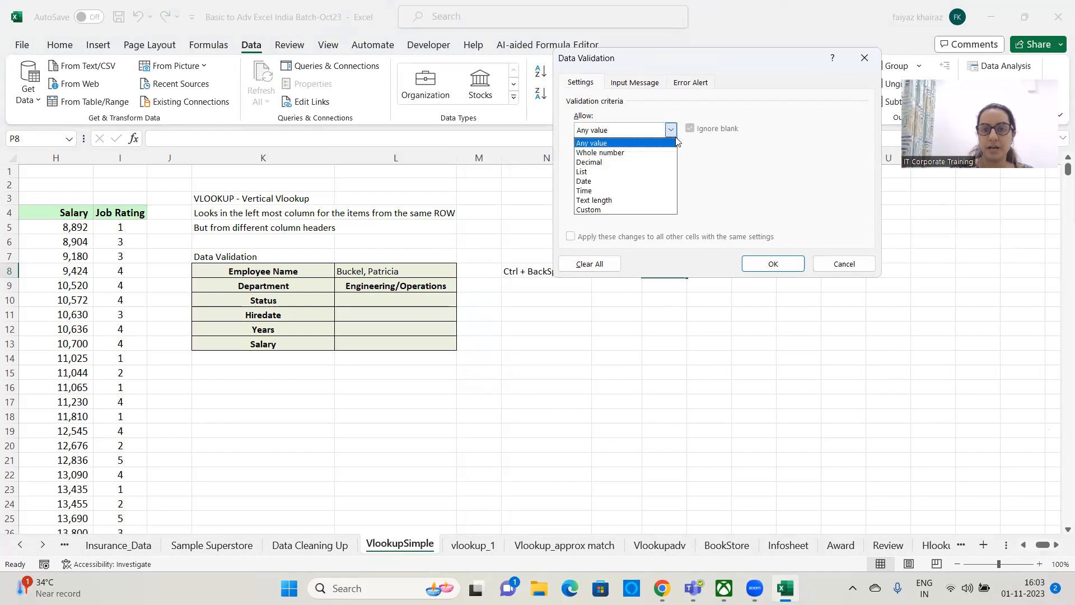
pyautogui.click(630, 172)
# - Use the employee names in C5:C712 as the validation list's source for P8 and apply the rule
pyautogui.click(777, 188)
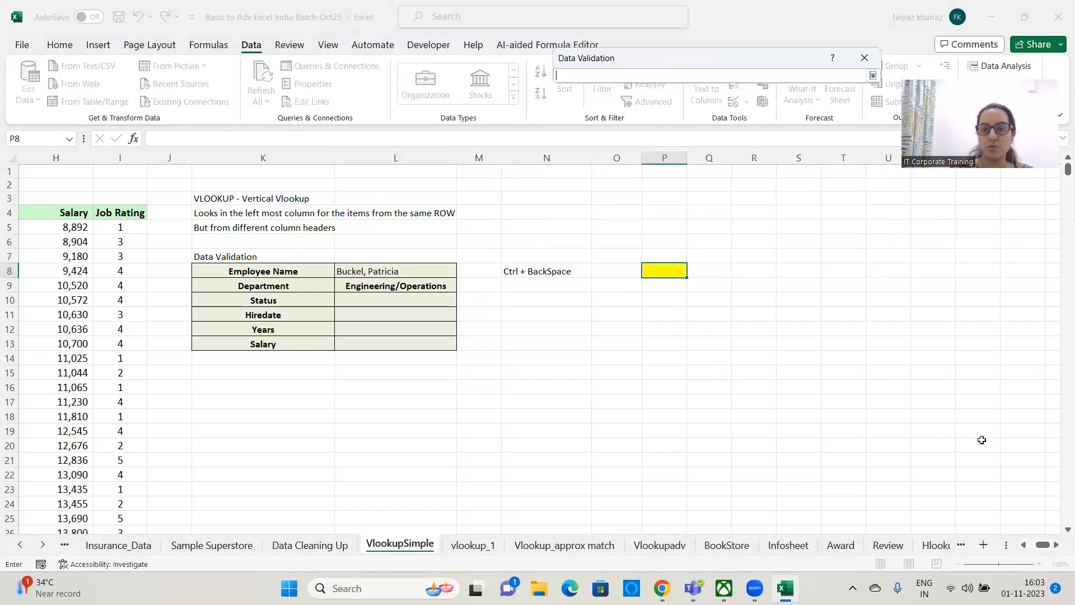
pyautogui.moveTo(1041, 546); pyautogui.dragTo(1005, 541)
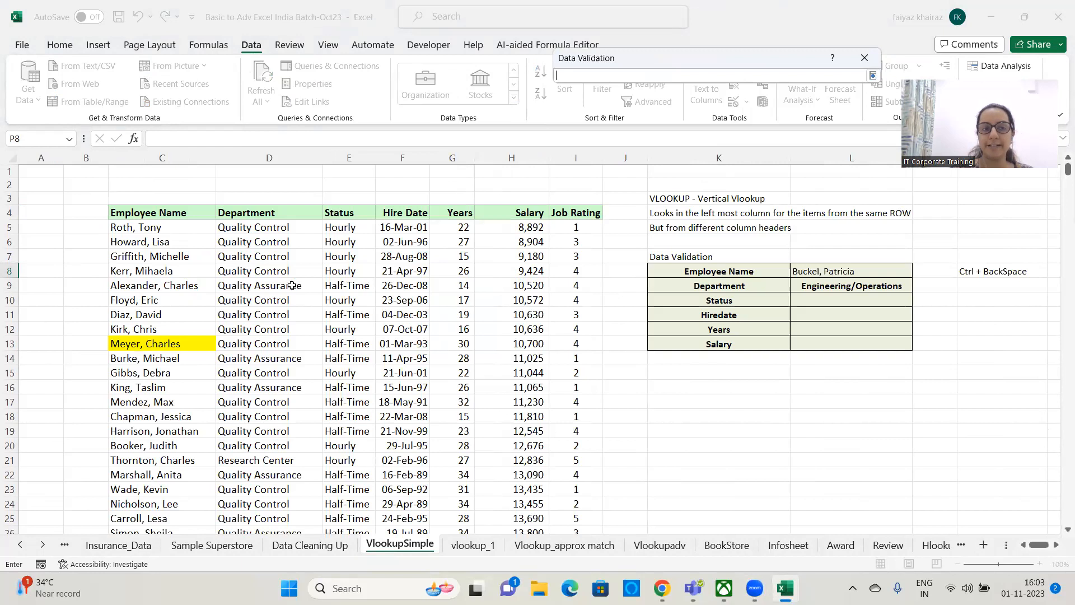
pyautogui.click(168, 226)
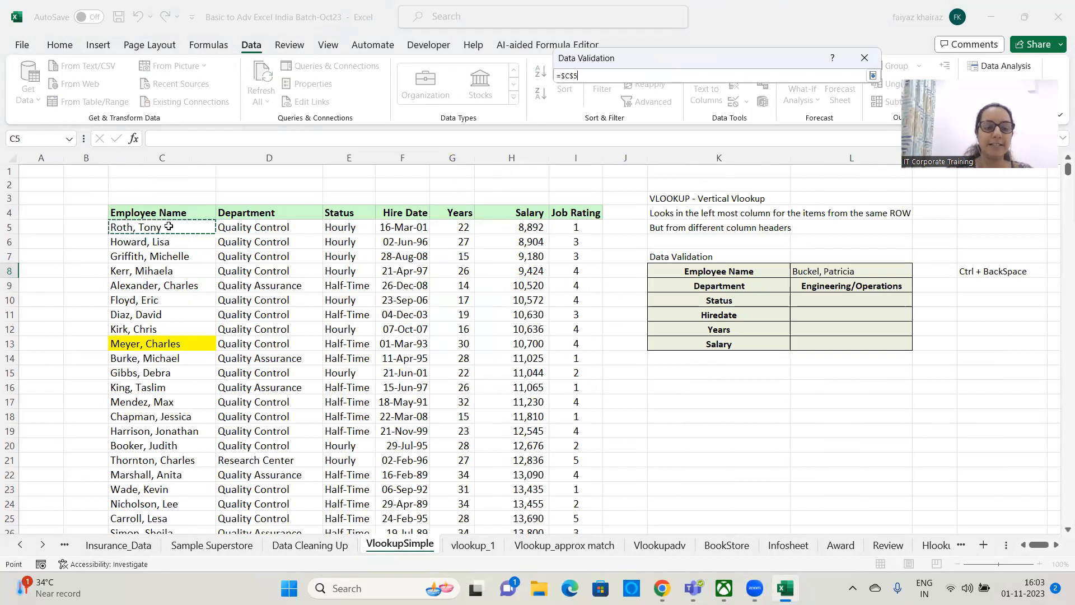
pyautogui.hotkey('ctrl', 'shift', 'Down')
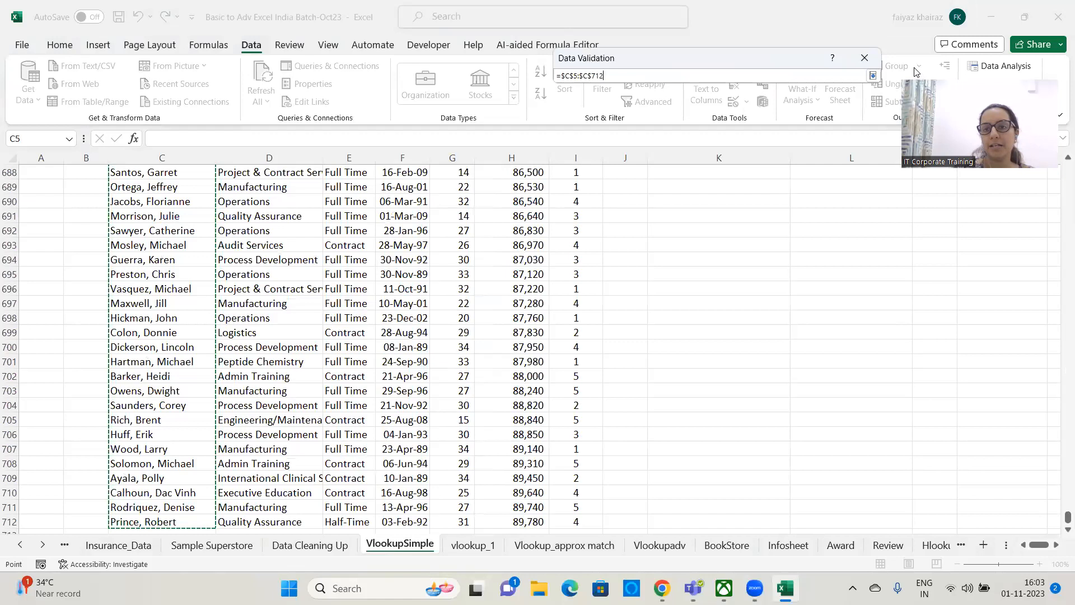
pyautogui.click(872, 75)
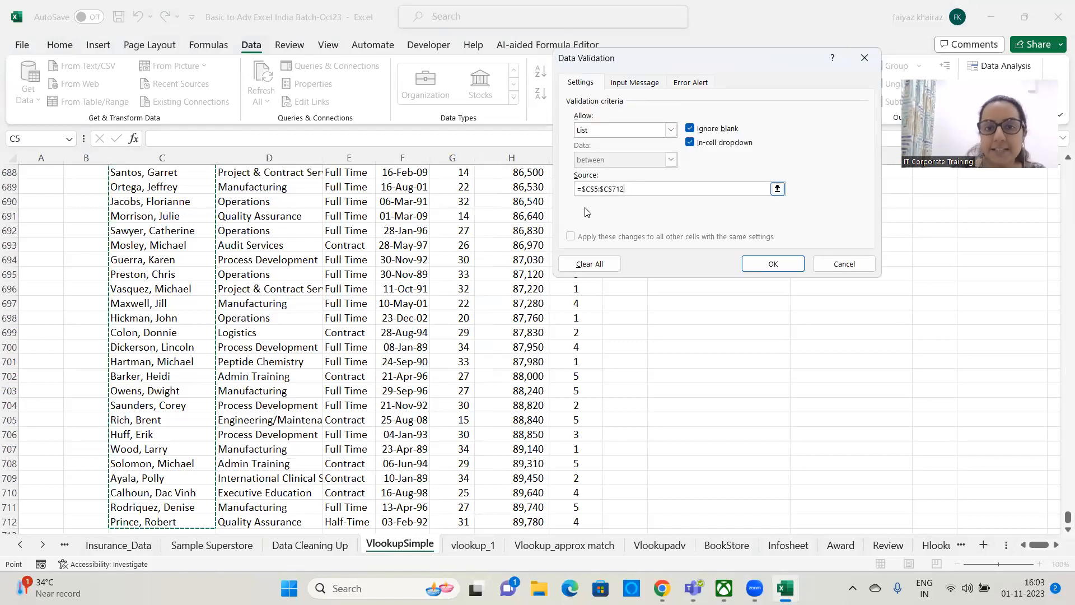
pyautogui.click(645, 195)
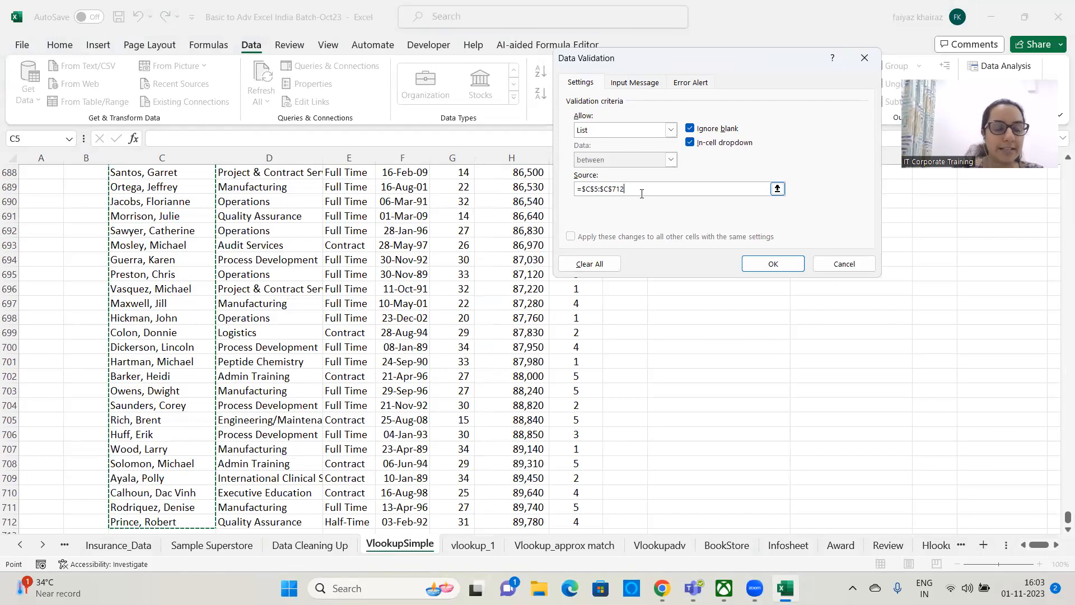
pyautogui.click(771, 264)
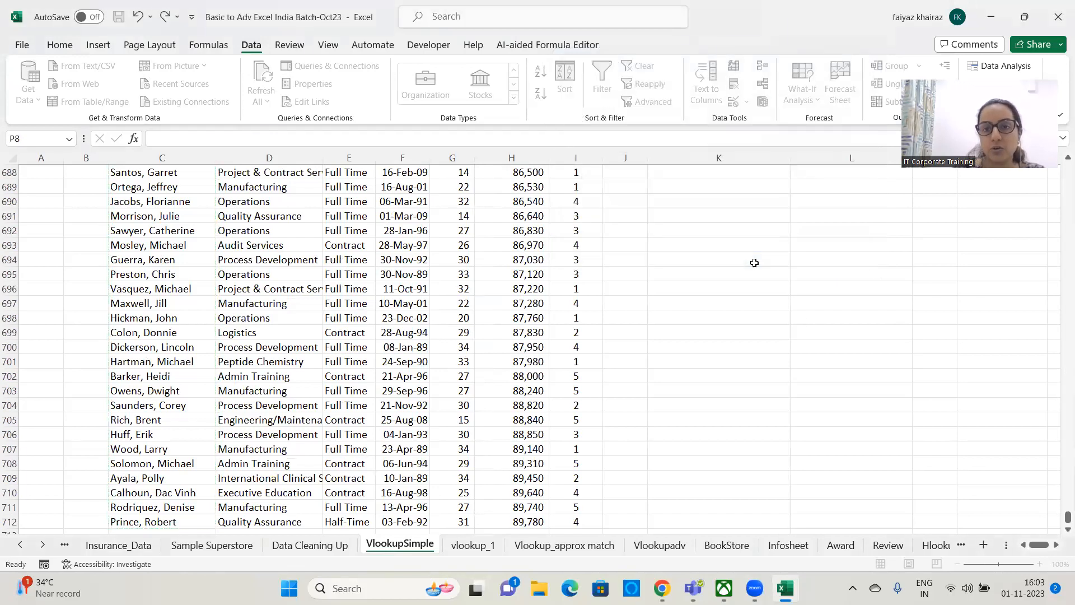
# - Return to cell P8 and choose the employee from row 8 of the table in its dropdown list
pyautogui.scroll(12, 700, 308)
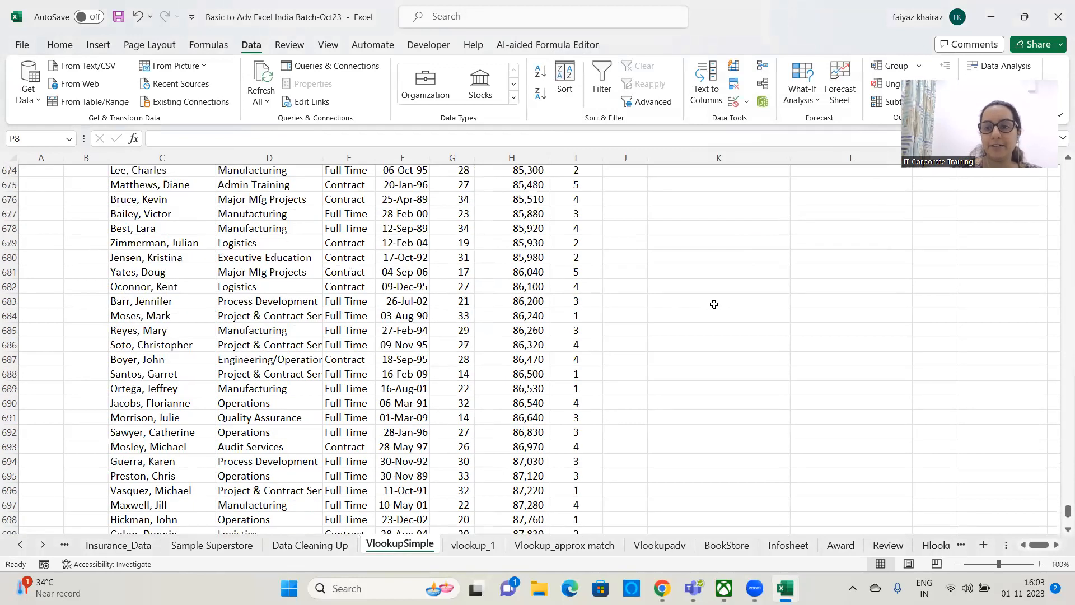
pyautogui.scroll(1, 1060, 442)
pyautogui.hotkey('ctrl', 'BackSpace')
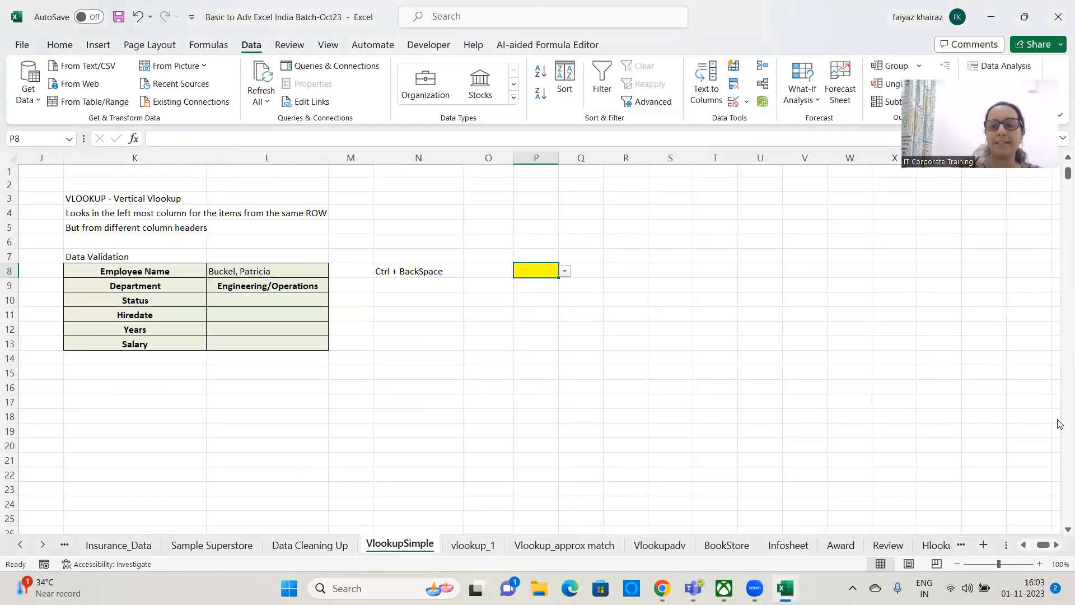
pyautogui.click(567, 271)
pyautogui.click(537, 323)
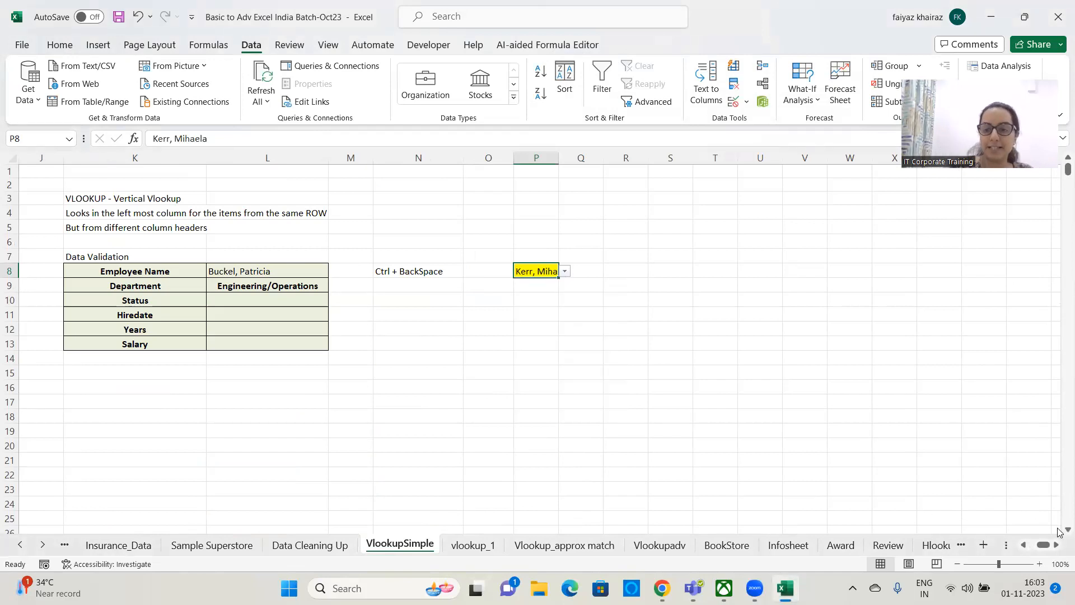
# - Start a VLOOKUP in the Status cell L10 with L8 as lookup value and C4:I712 as table array
pyautogui.hscroll(-5, 865, 383)
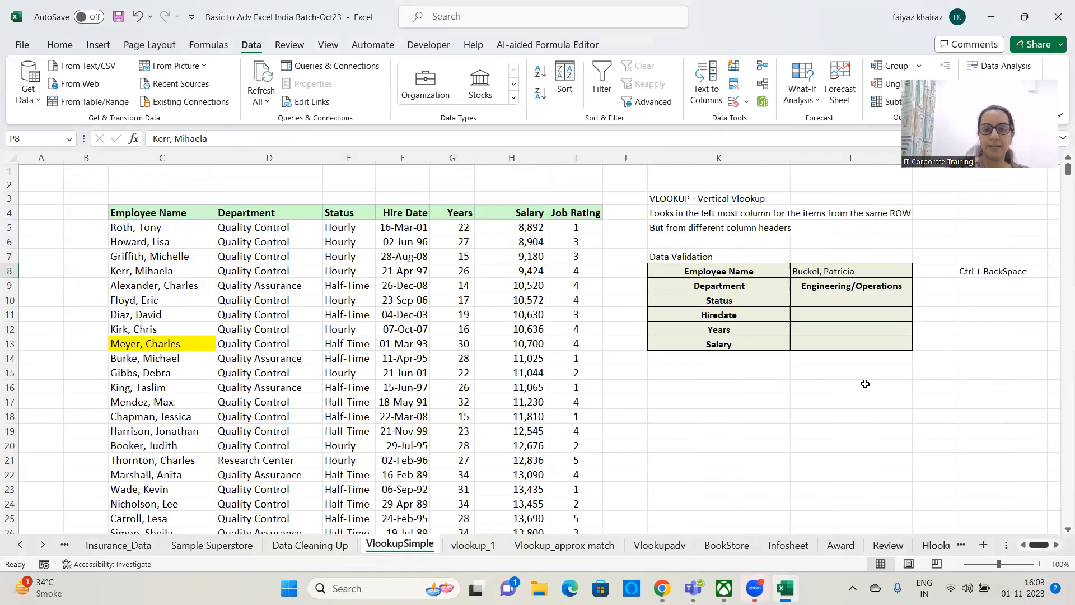
pyautogui.click(835, 296)
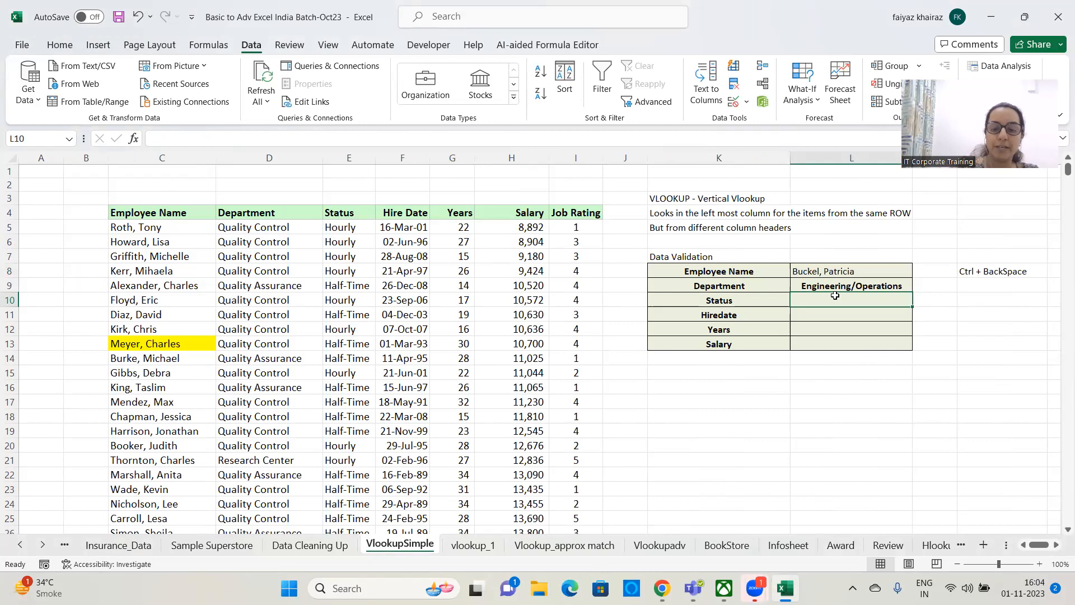
pyautogui.write('=vlookup(')
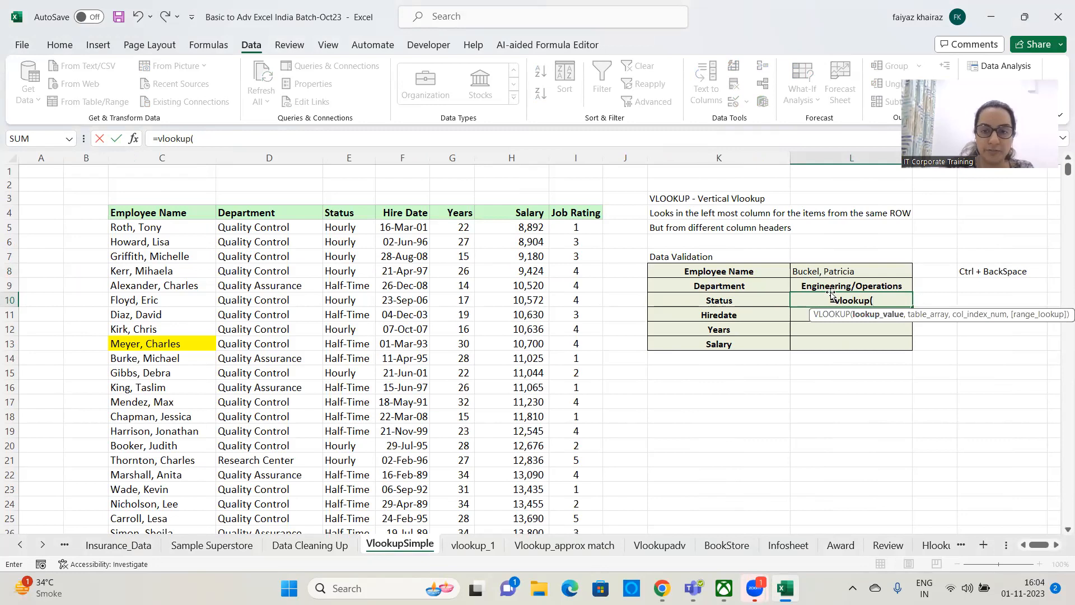
pyautogui.click(866, 271)
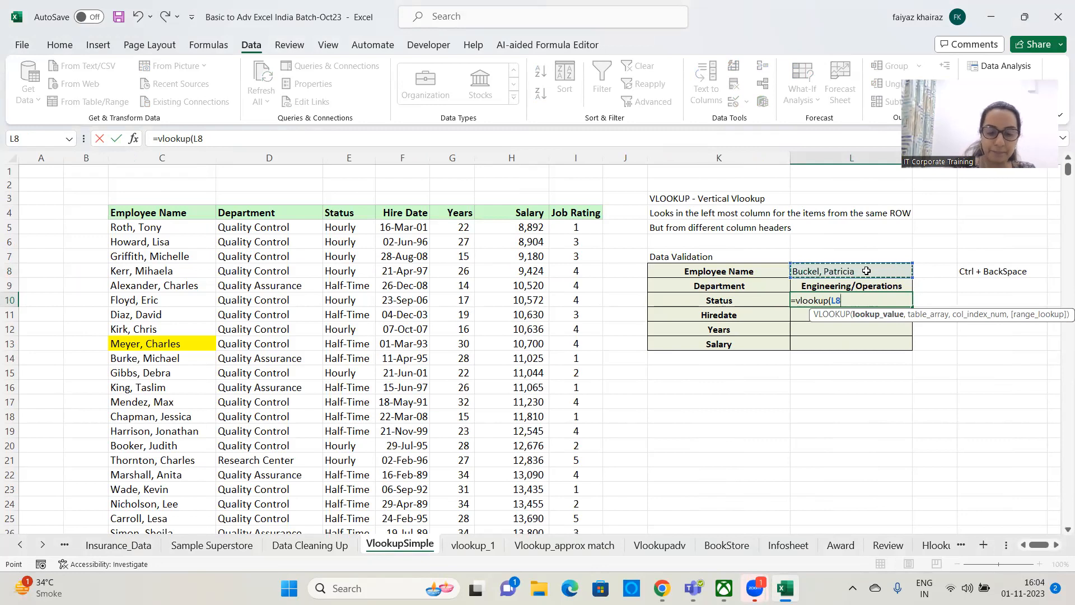
pyautogui.write(',')
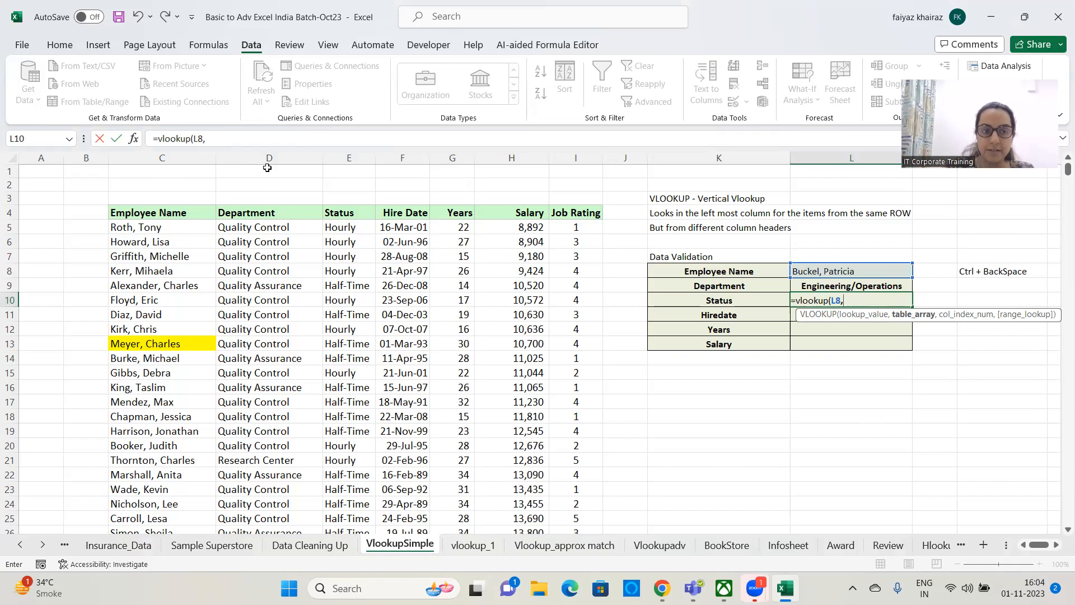
pyautogui.click(167, 212)
pyautogui.hotkey('ctrl', 'shift', 'Right')
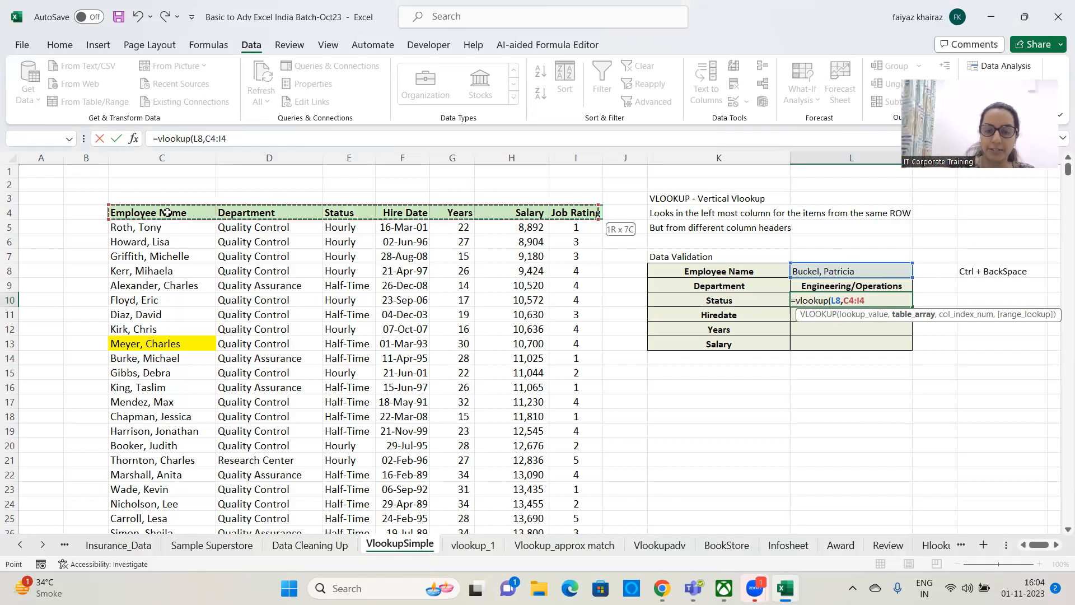
pyautogui.hotkey('ctrl', 'shift', 'Down')
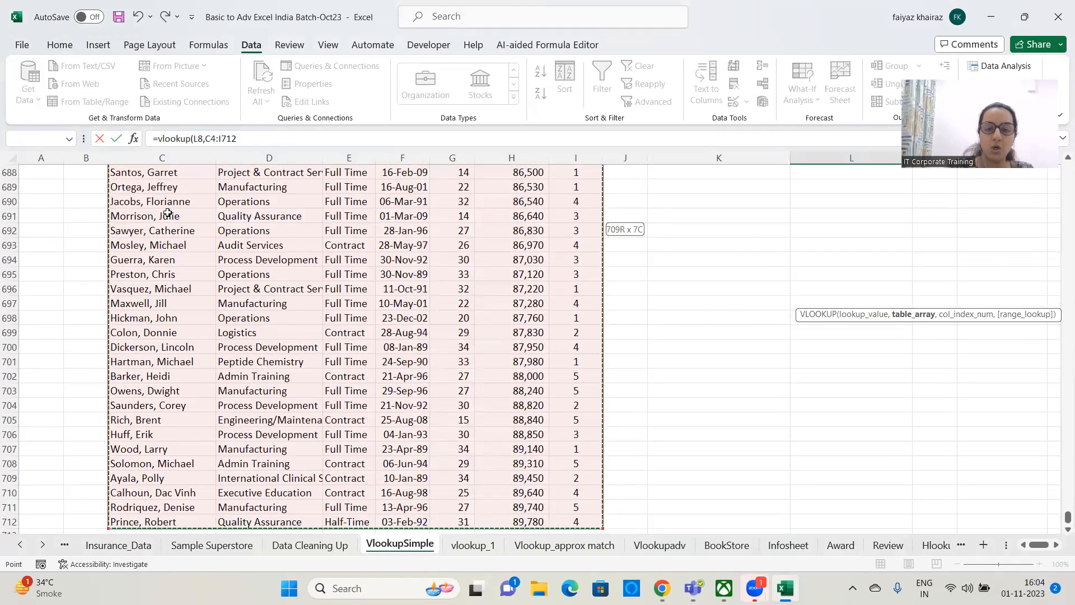
pyautogui.write(',')
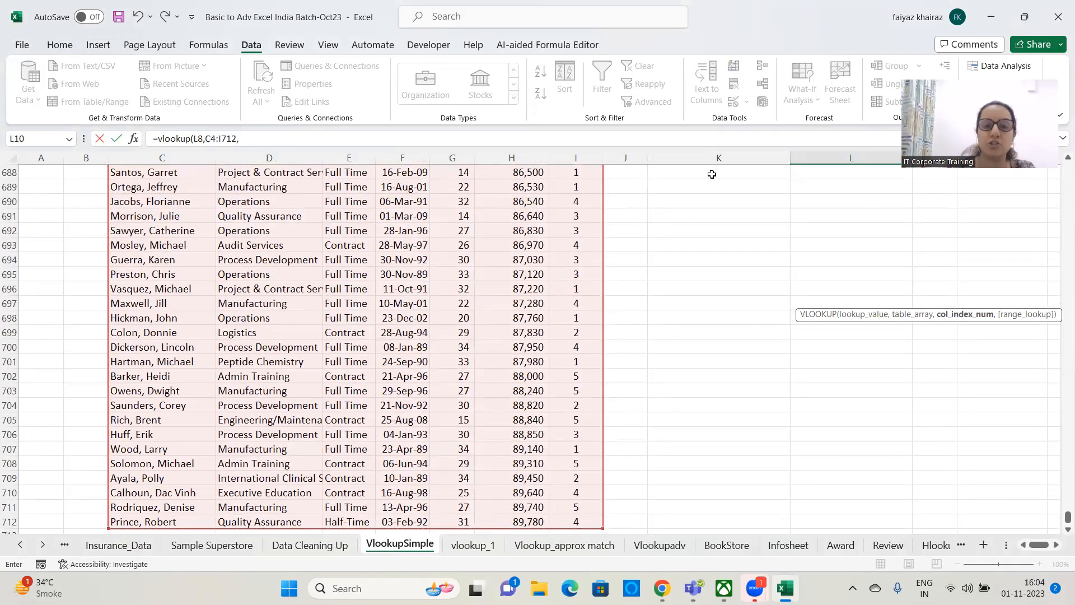
# - Complete the Status VLOOKUP with column index 3 and 0 for an exact match
pyautogui.hotkey('ctrl', 'BackSpace')
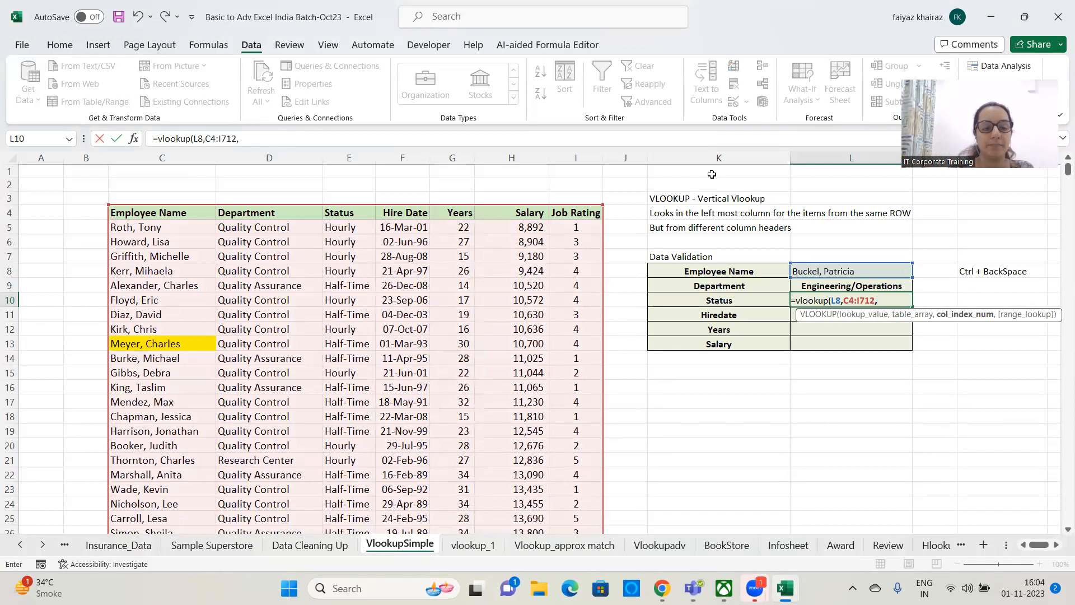
pyautogui.write('3')
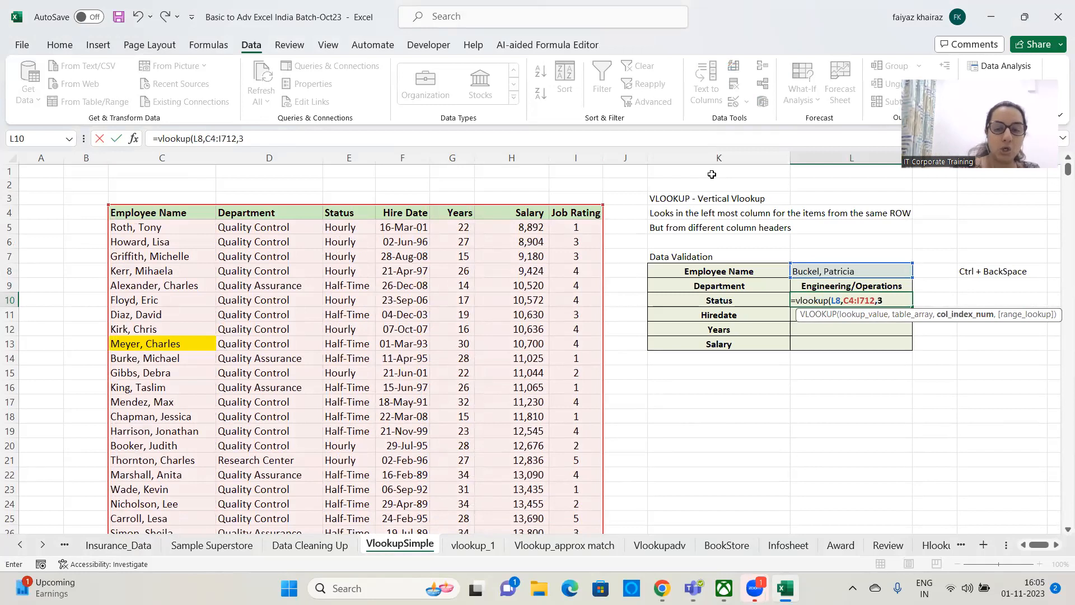
pyautogui.write(',')
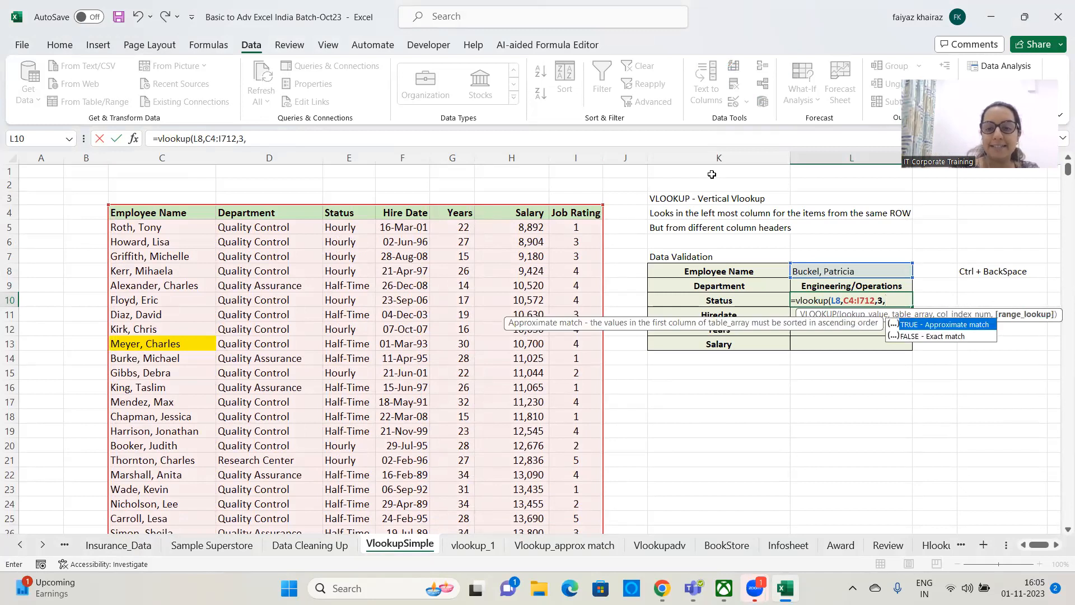
pyautogui.write('0')
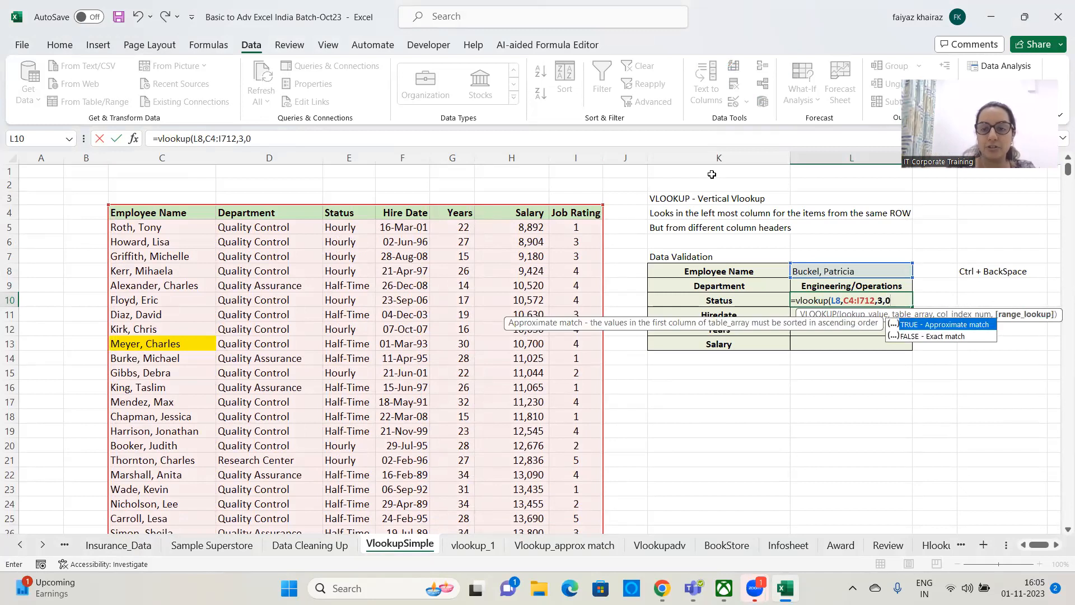
pyautogui.write(')')
pyautogui.press('Return')
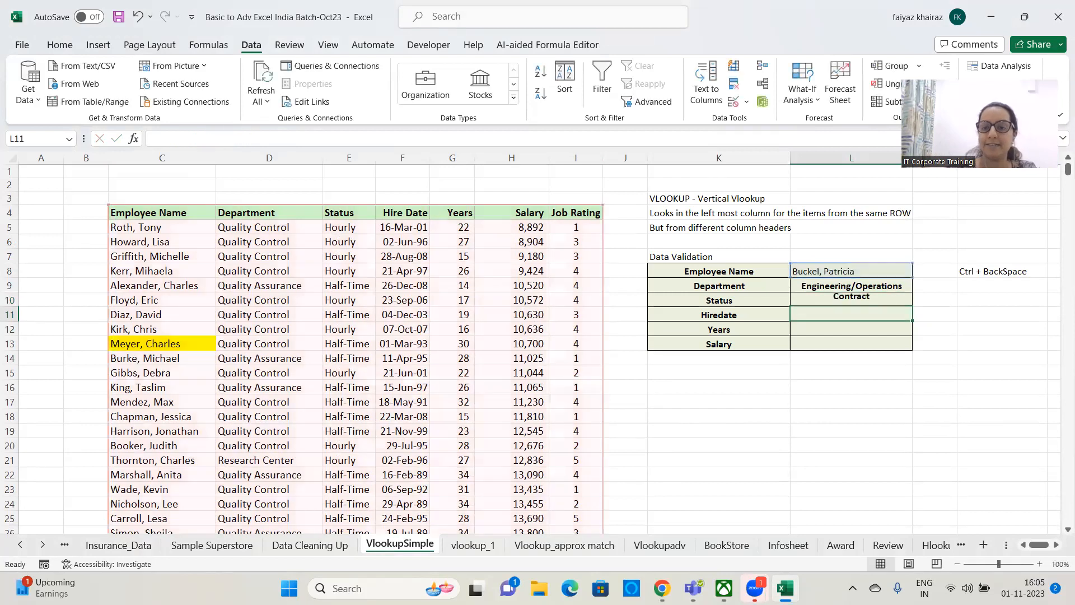
# - Test the Department and Status lookups by choosing a different employee in L8
pyautogui.click(859, 271)
pyautogui.click(919, 271)
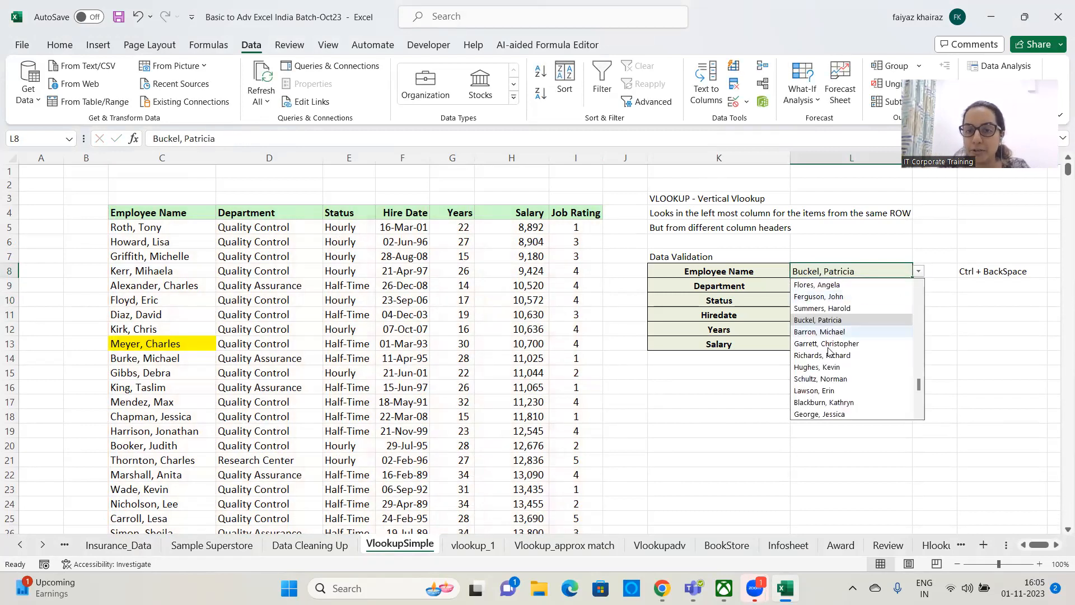
pyautogui.click(828, 356)
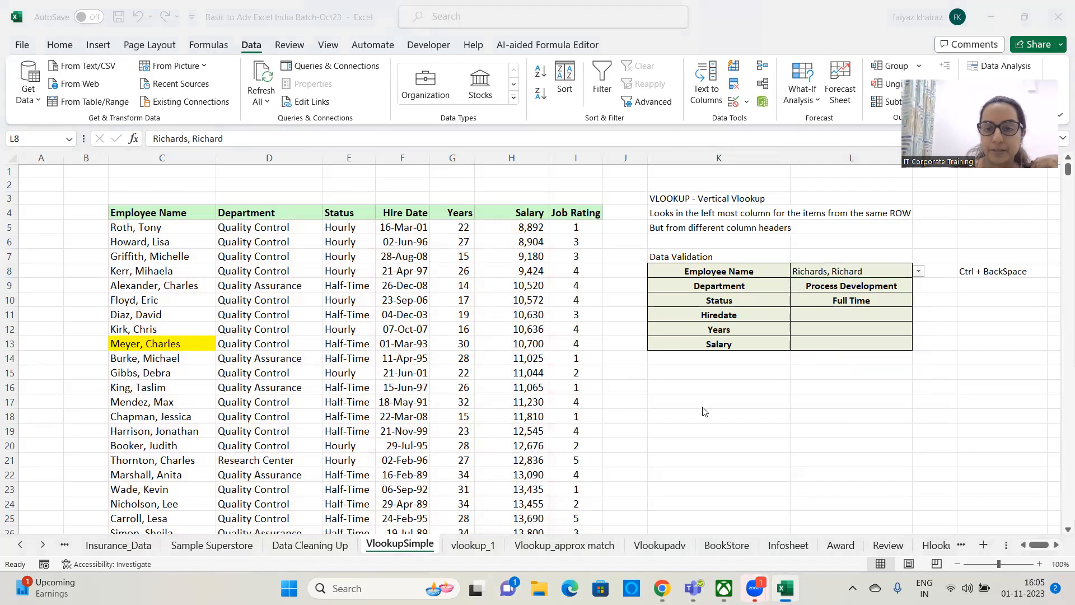
# - Open the Status formula in L10 and review its VLOOKUP arguments without changing them
pyautogui.click(854, 302)
pyautogui.click(274, 154)
pyautogui.click(276, 144)
pyautogui.click(840, 299)
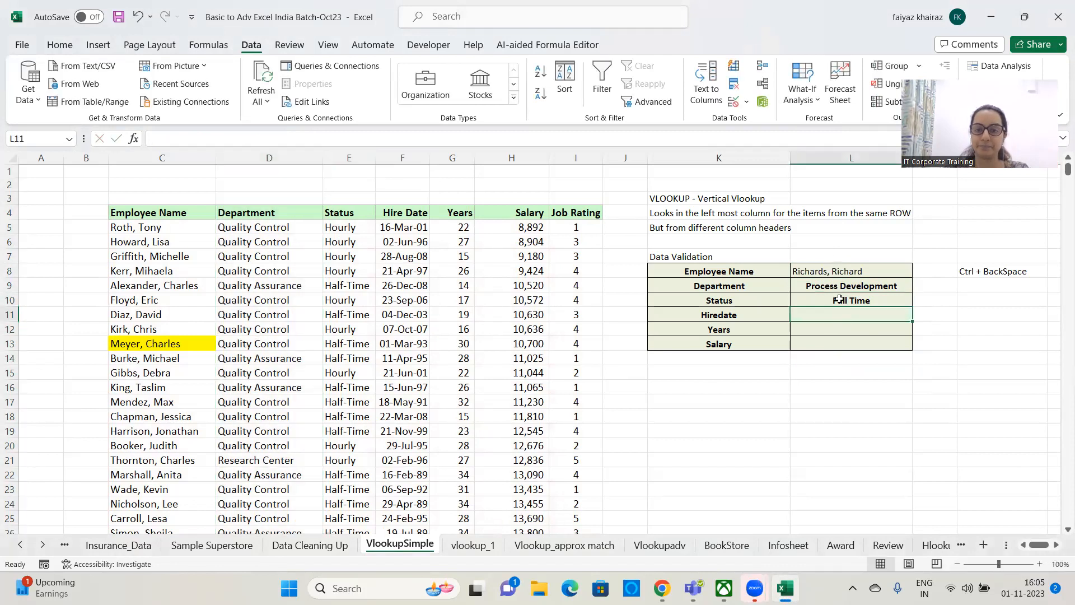
pyautogui.moveTo(346, 141); pyautogui.dragTo(82, 142)
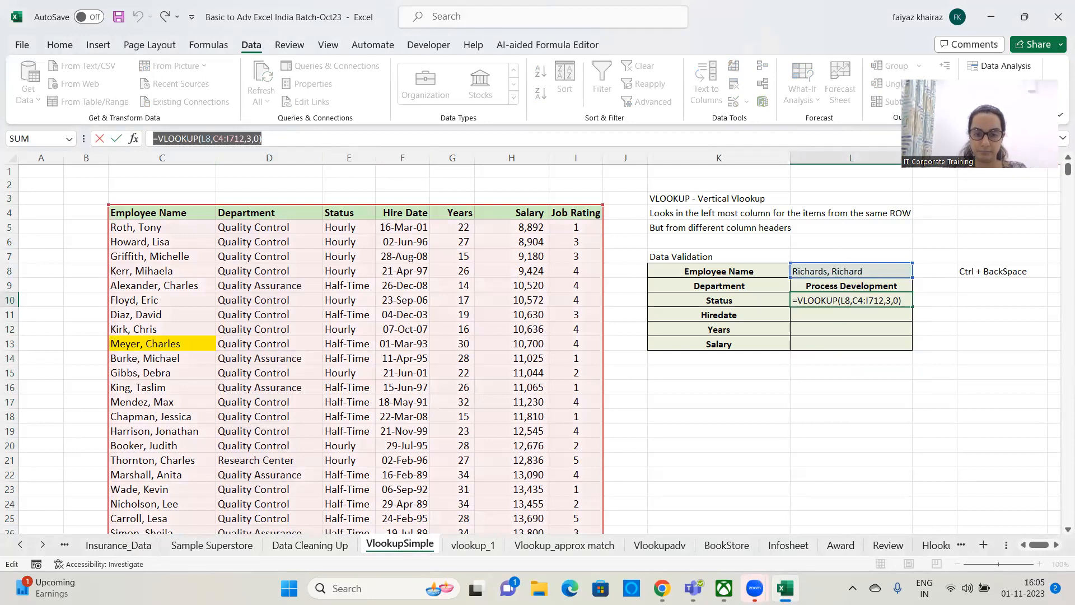
pyautogui.moveTo(662, 588)
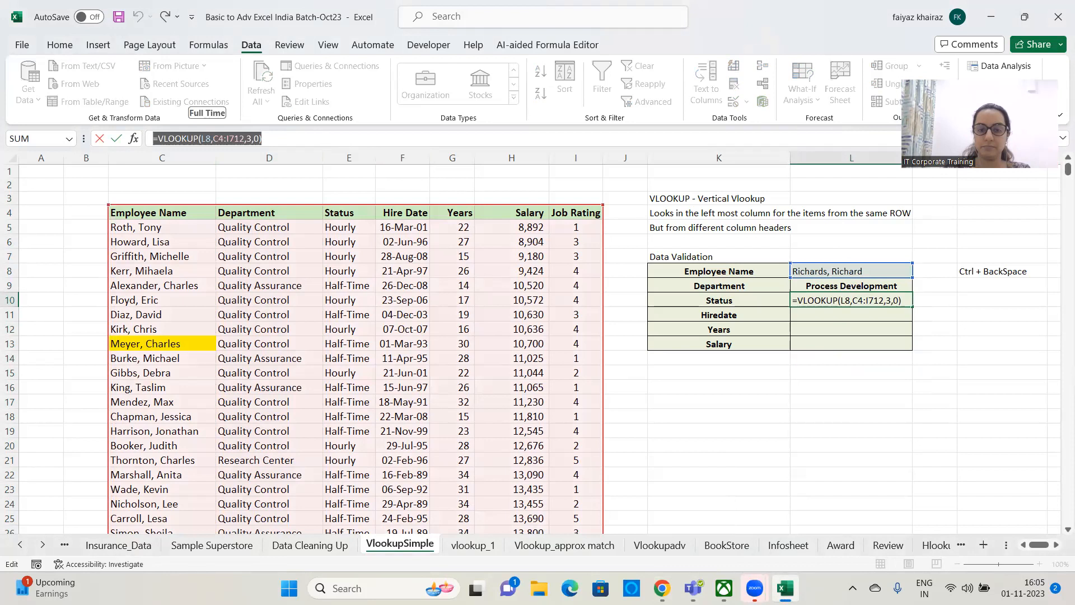
pyautogui.hotkey('alt', 'Tab')
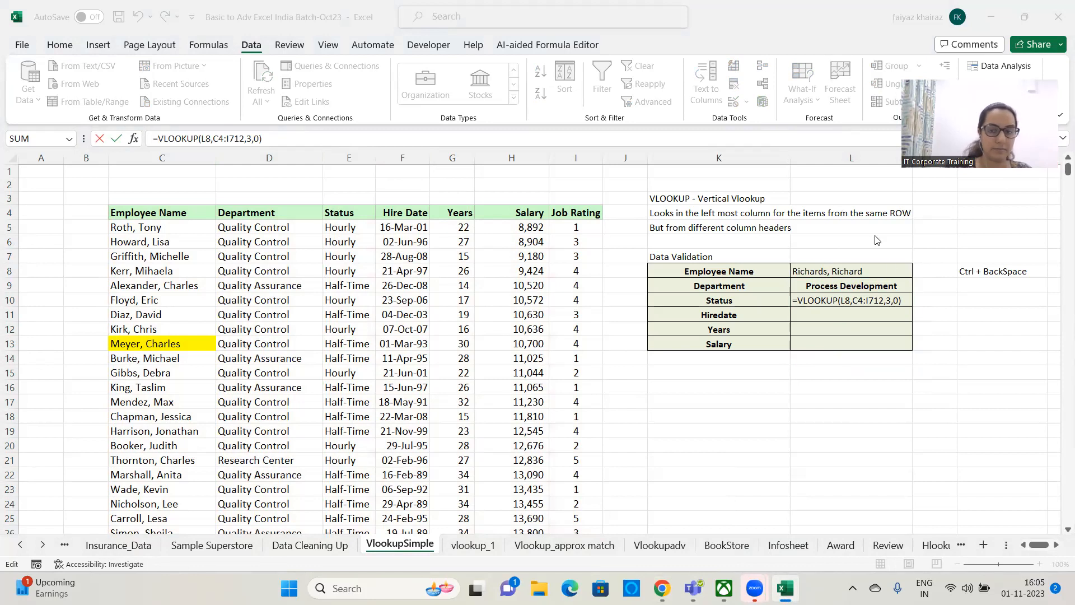
pyautogui.click(835, 317)
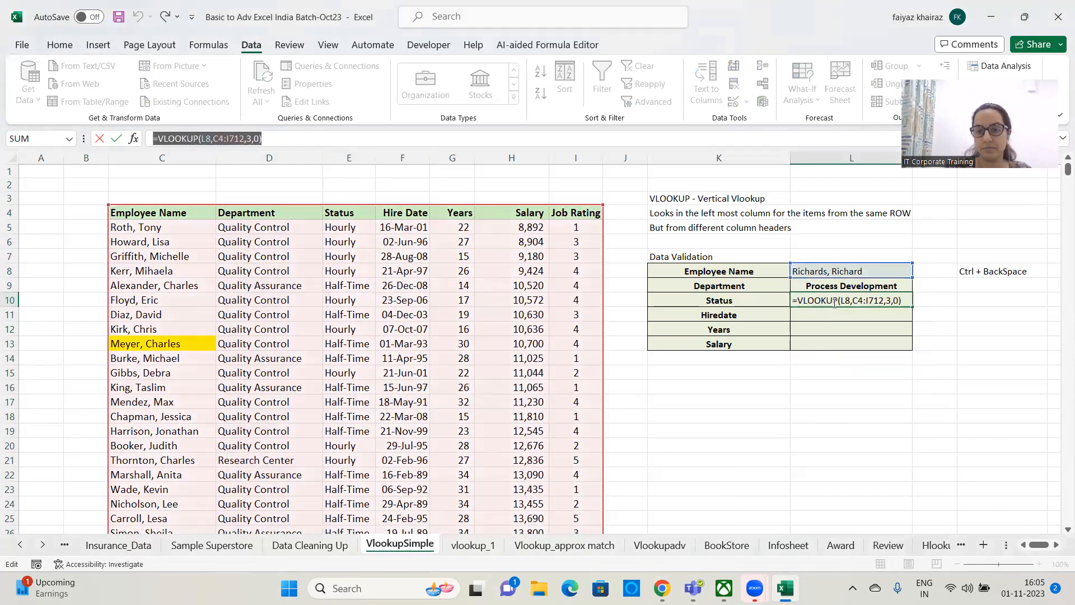
pyautogui.click(900, 300)
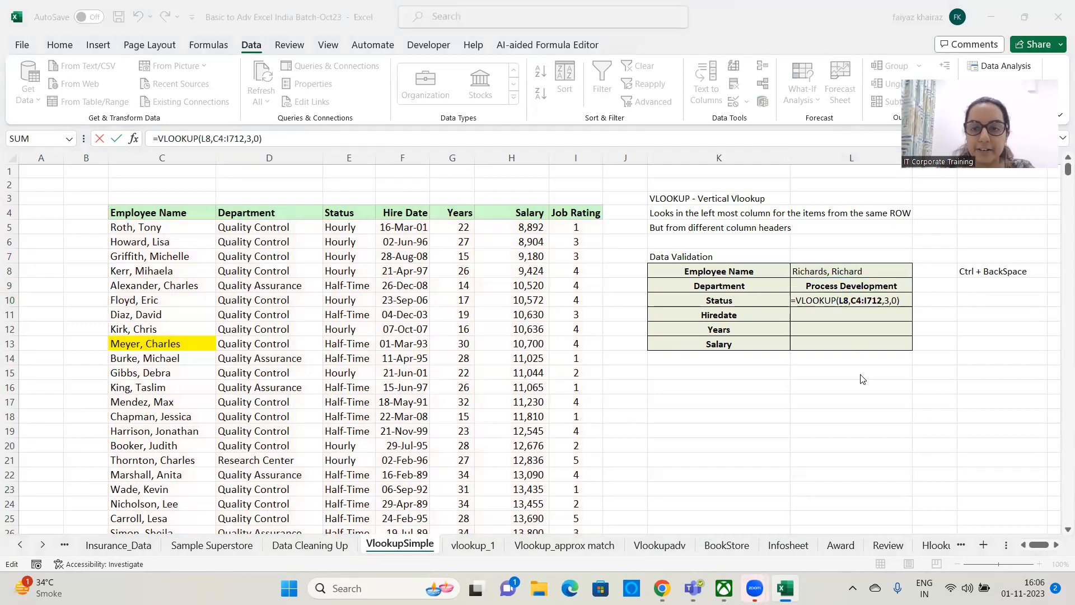
pyautogui.click(828, 402)
pyautogui.press('Return')
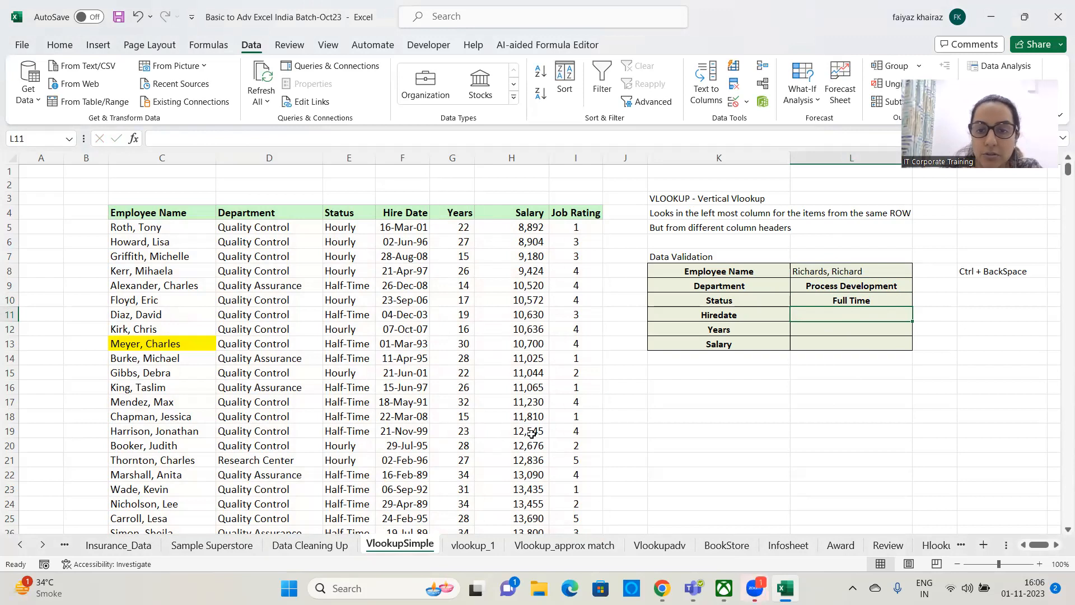
# - Start a VLOOKUP in the Hiredate cell L11 with L8 as lookup value and C4:I712 as table array
pyautogui.click(833, 315)
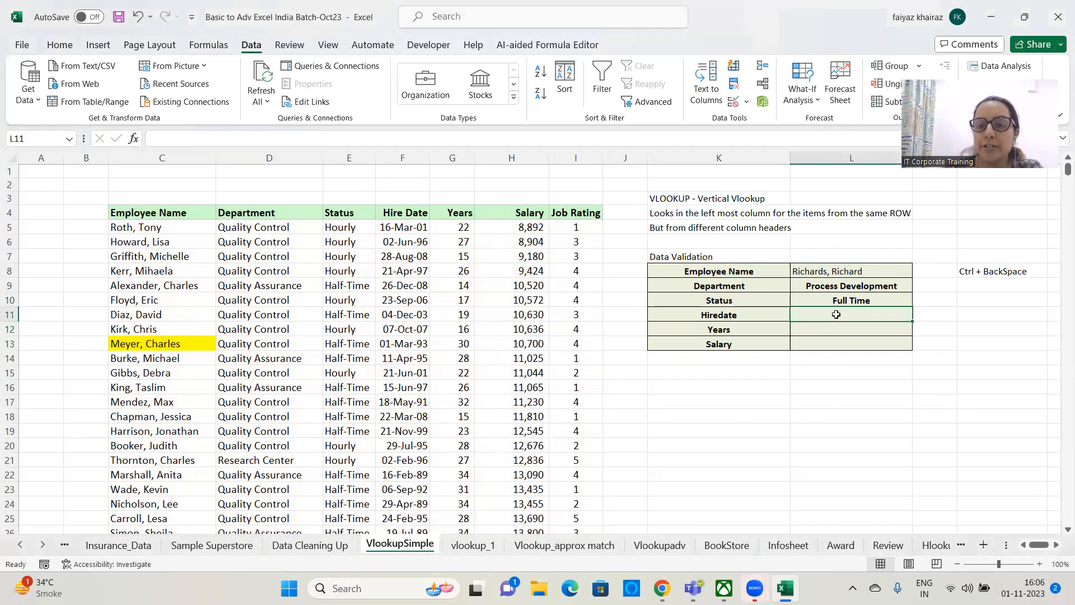
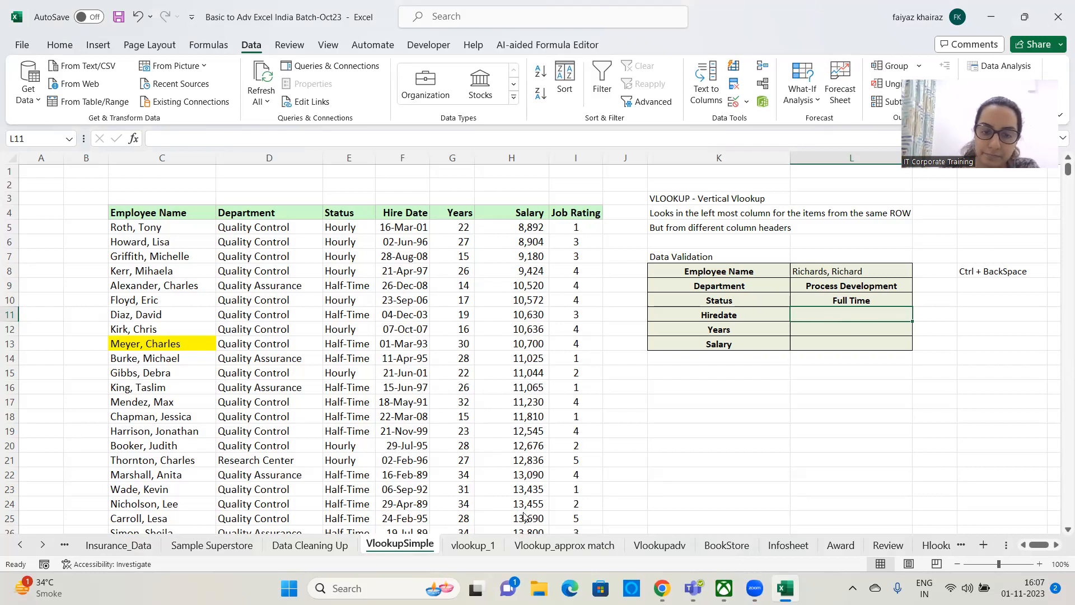
pyautogui.doubleClick(839, 313)
pyautogui.write('=vlooku')
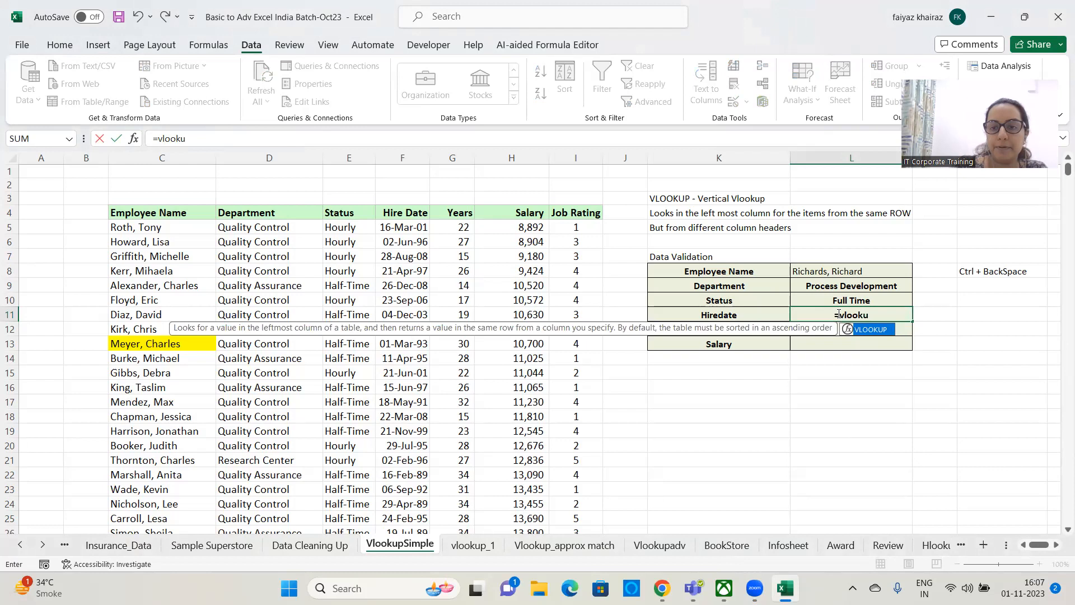
pyautogui.write('p(')
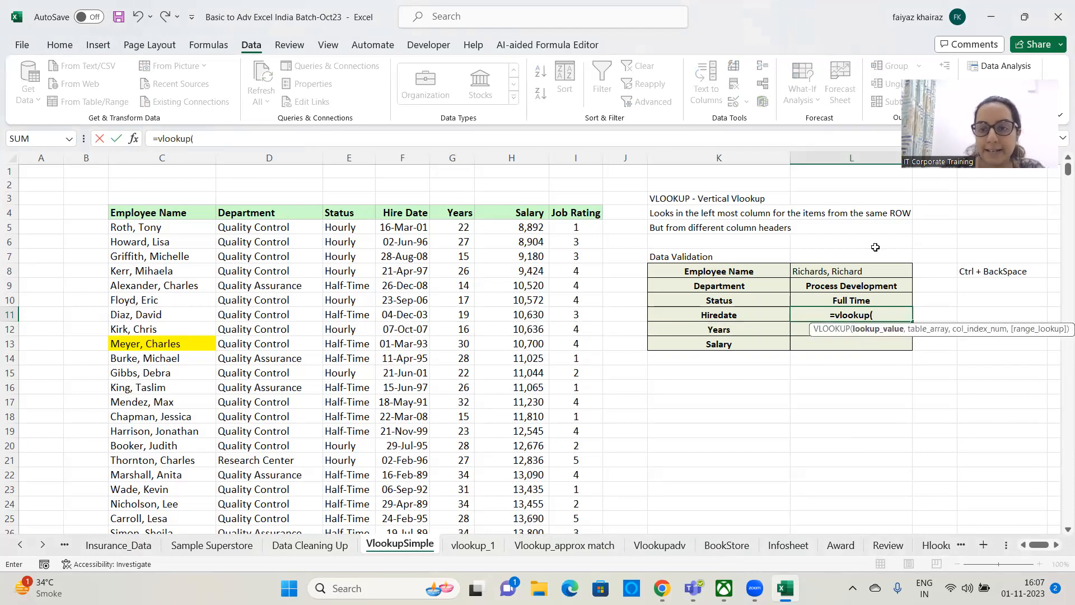
pyautogui.click(851, 273)
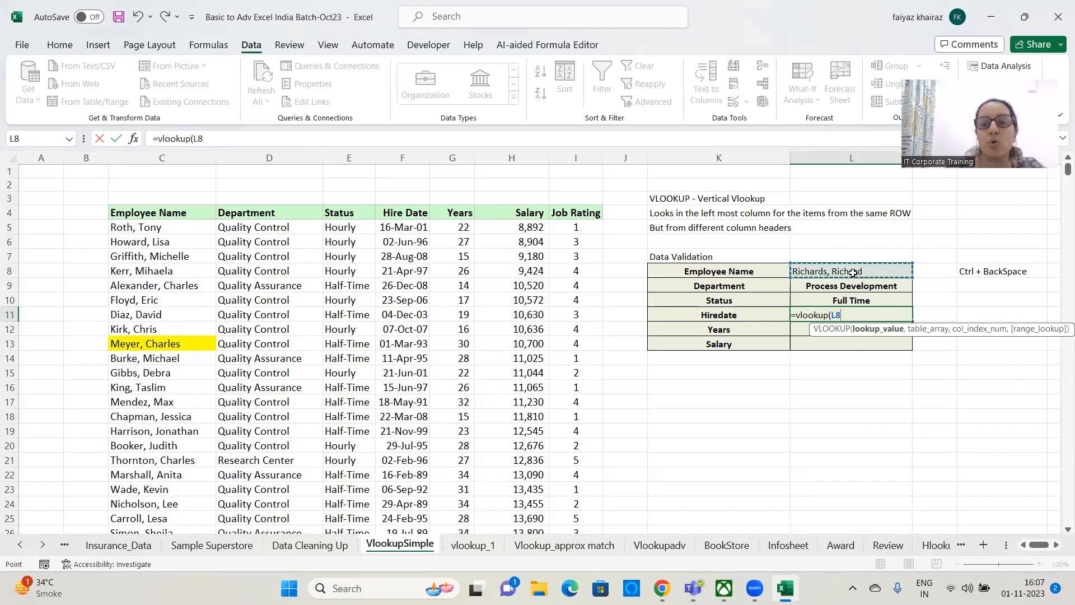
pyautogui.write(',')
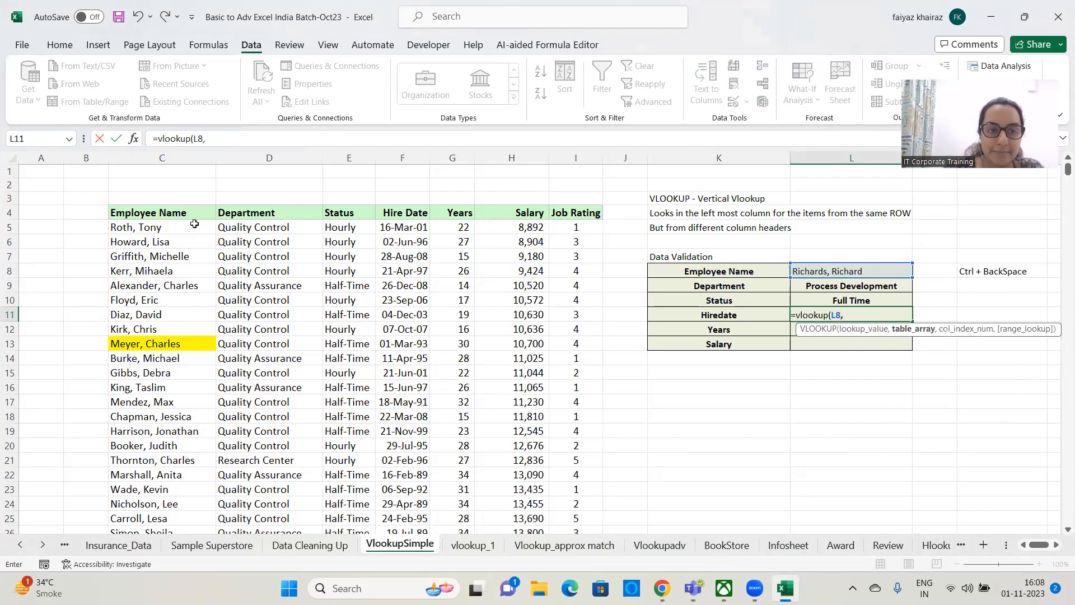
pyautogui.moveTo(199, 217); pyautogui.dragTo(561, 300)
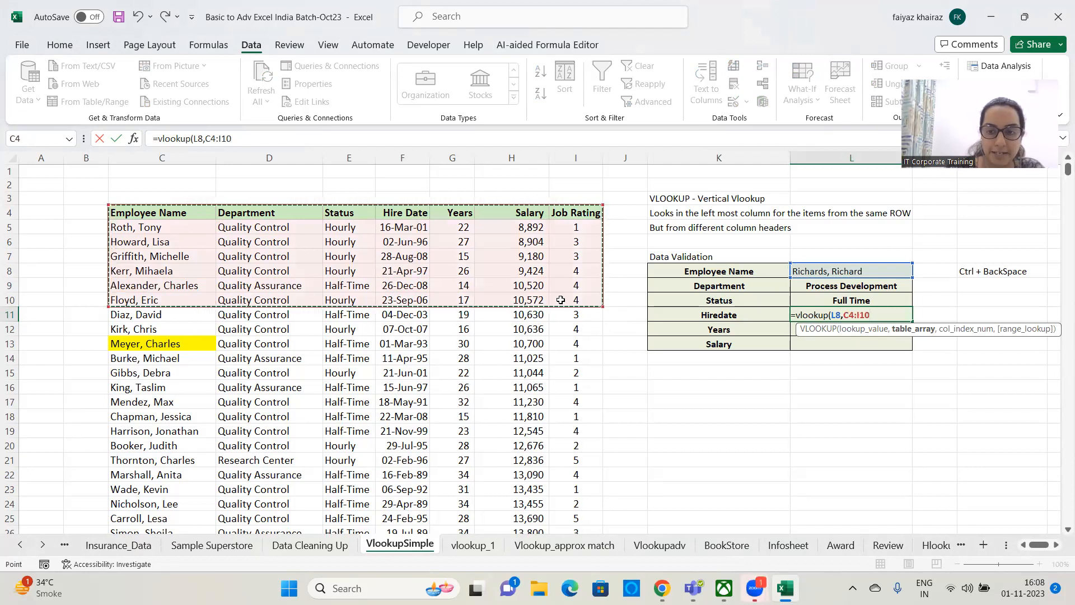
pyautogui.hotkey('ctrl', 'shift', 'Down')
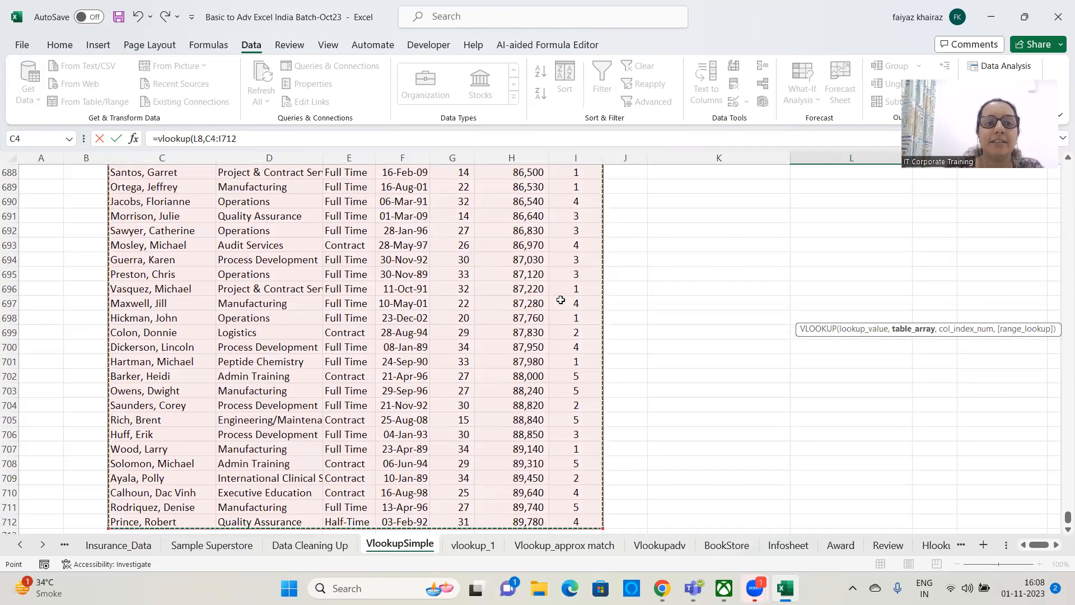
pyautogui.write(',')
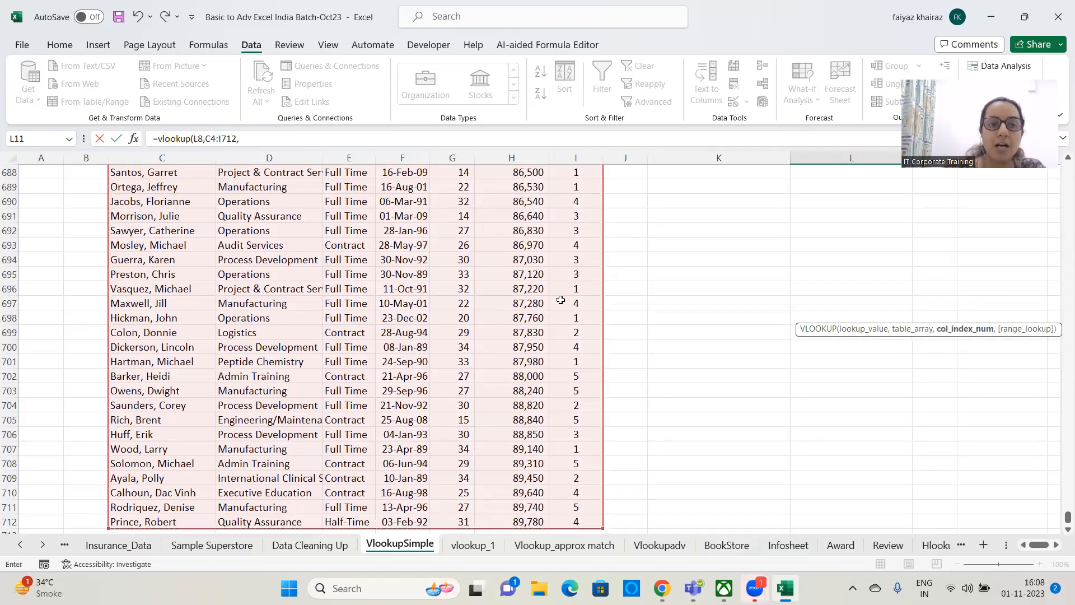
# - Complete the Hiredate VLOOKUP with column index 4 and 0 for an exact match
pyautogui.hotkey('ctrl', 'BackSpace')
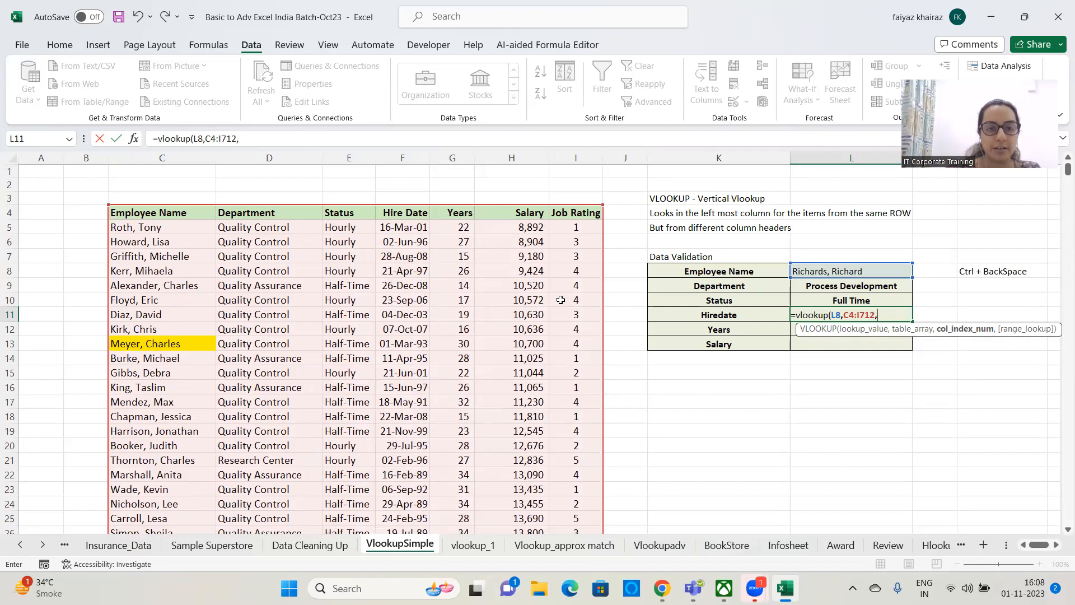
pyautogui.write('4,0')
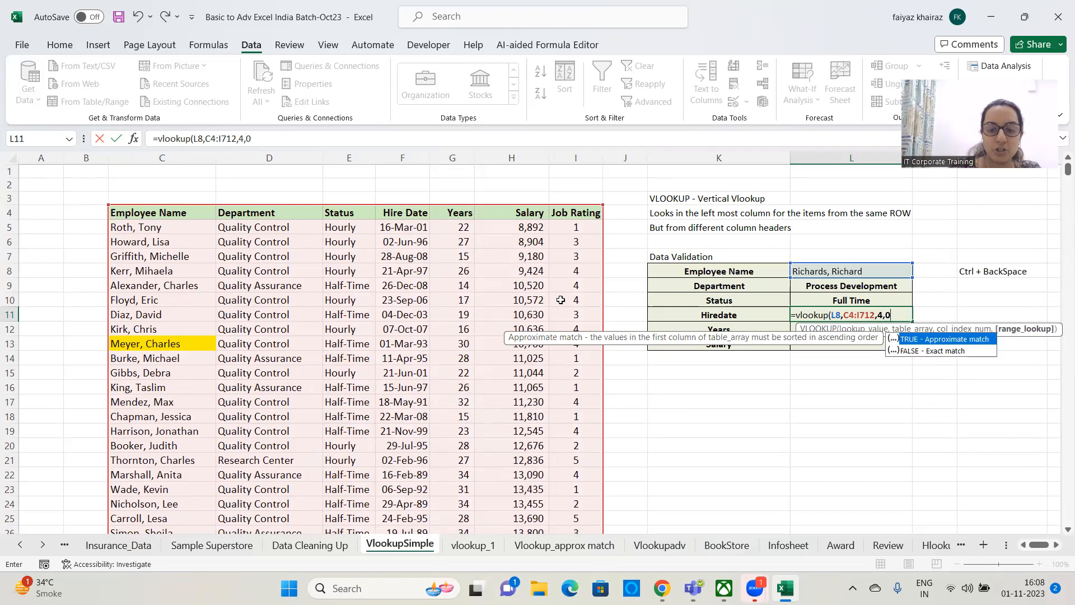
pyautogui.write(')')
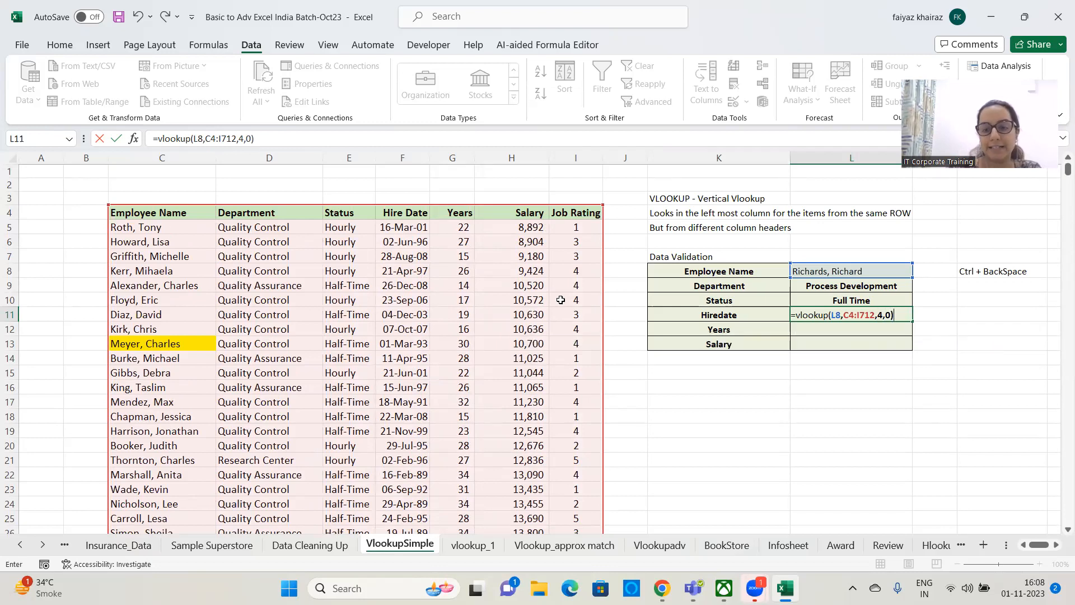
pyautogui.press('Return')
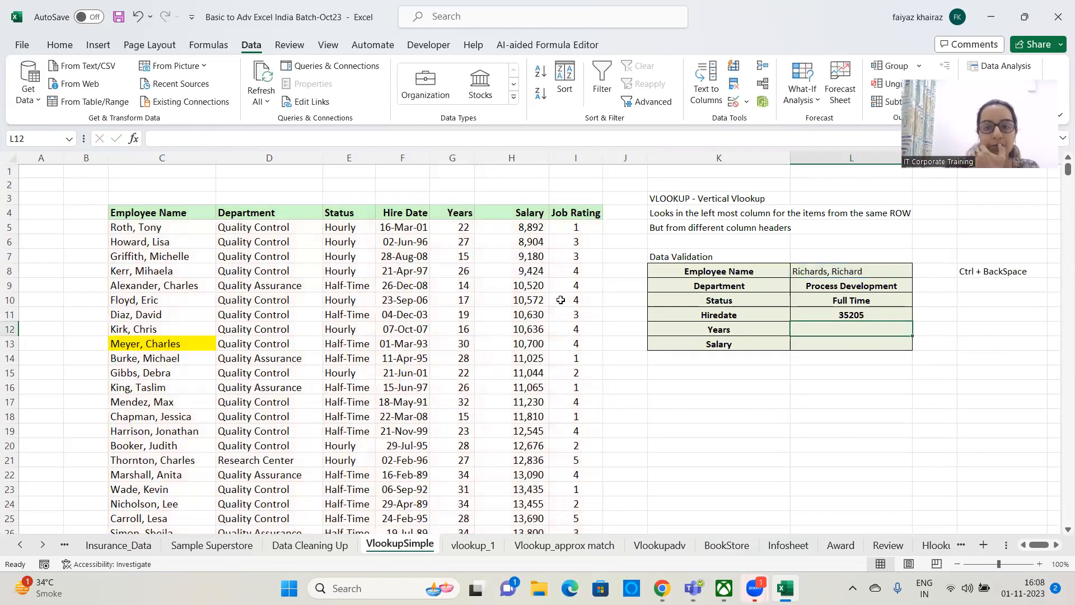
# - Format the Hiredate result in L11 as Short Date
pyautogui.click(873, 316)
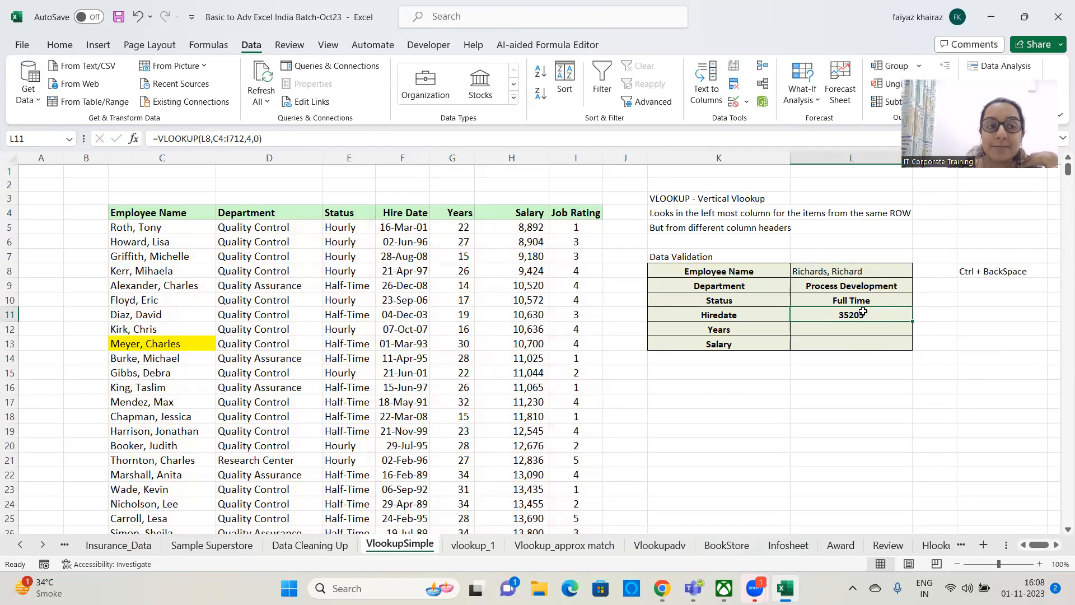
pyautogui.click(59, 46)
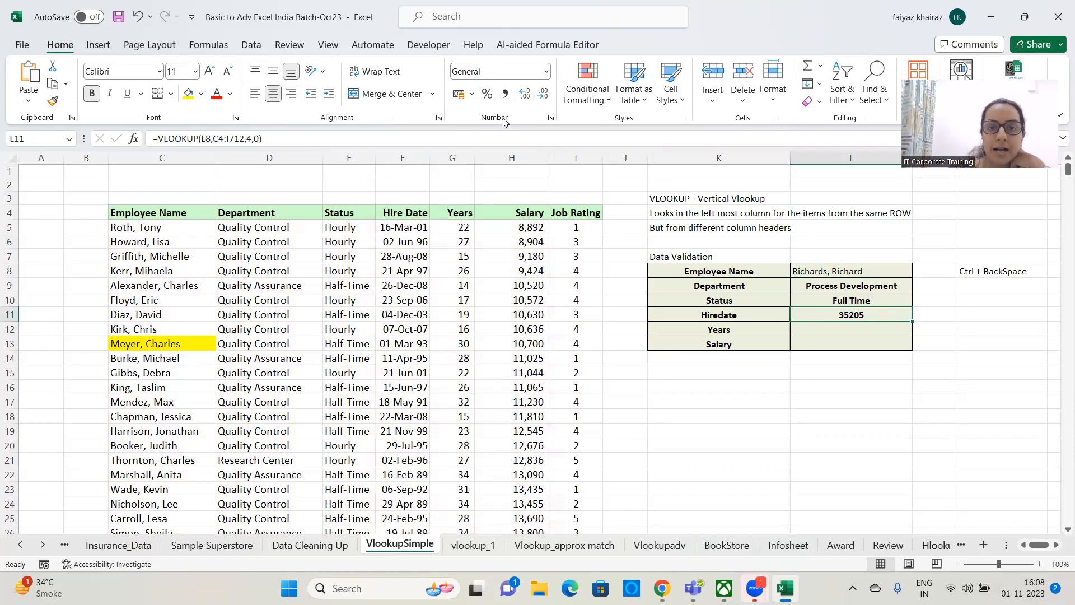
pyautogui.click(546, 72)
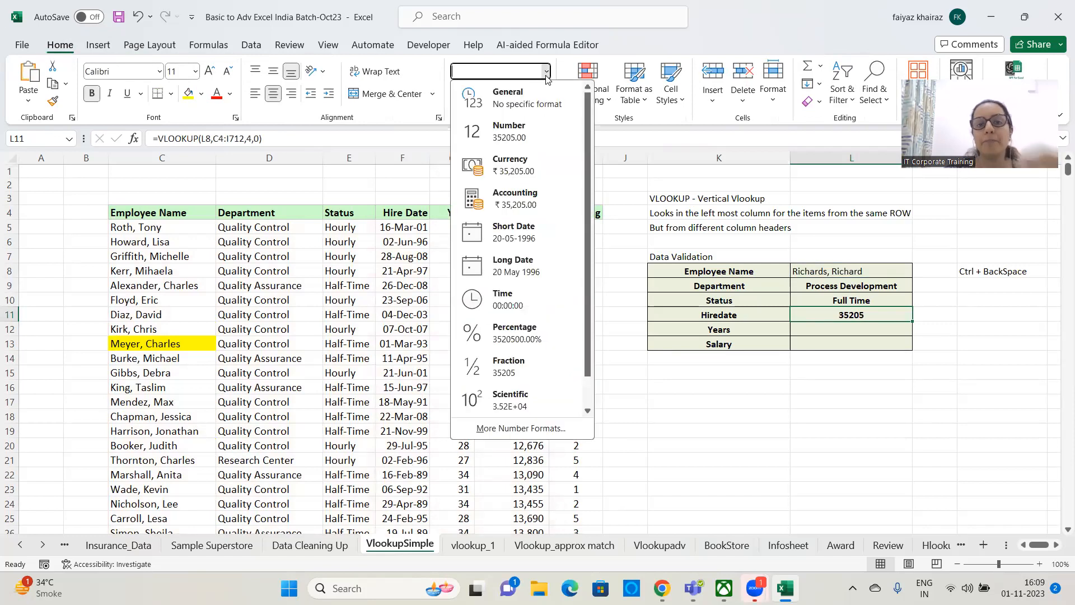
pyautogui.click(537, 239)
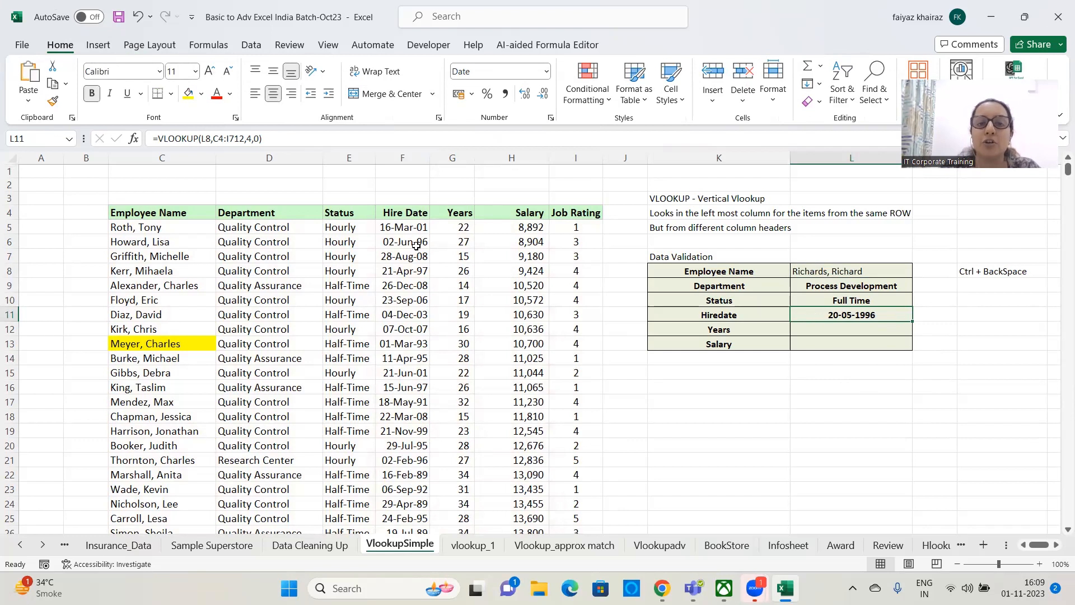
# - Set the date format of the Hiredate cell L11 to the *14 March 2012 type in Format Cells
pyautogui.click(550, 118)
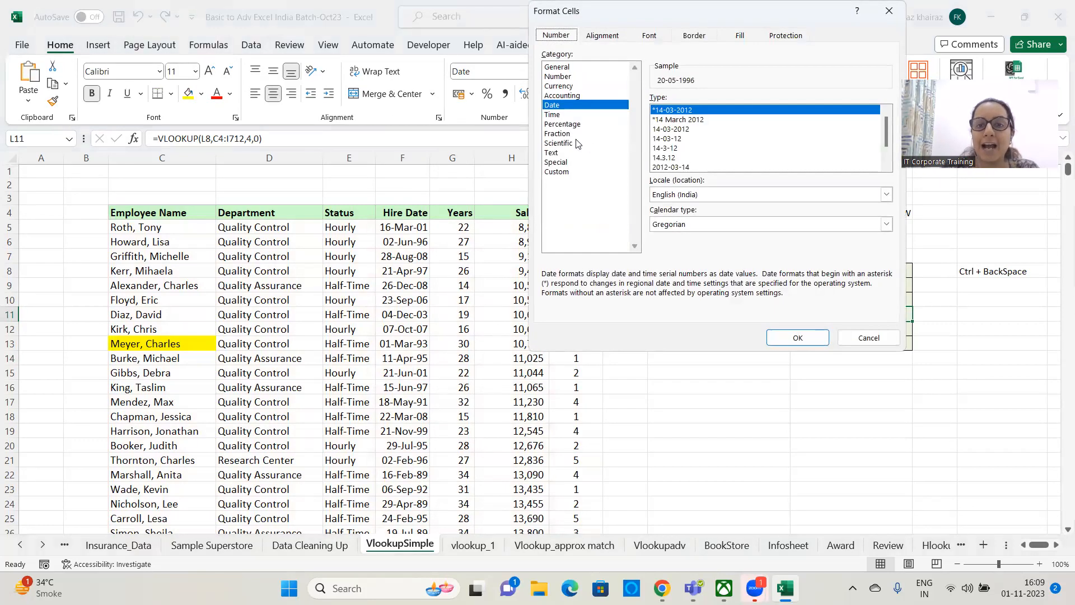
pyautogui.click(683, 120)
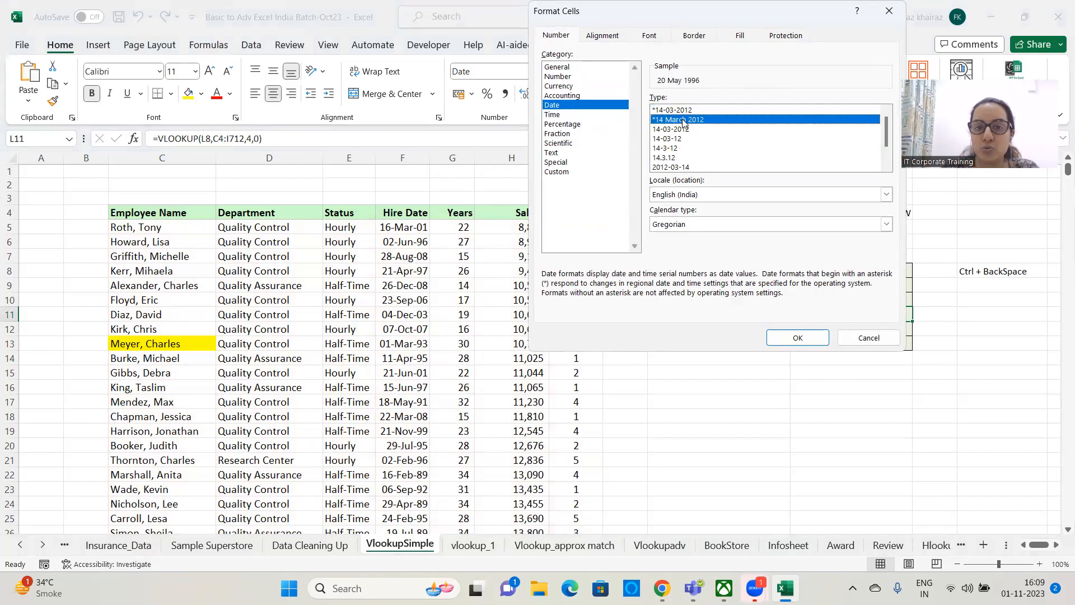
pyautogui.moveTo(887, 127)
pyautogui.mouseDown()
pyautogui.moveTo(887, 144)
pyautogui.moveTo(885, 121)
pyautogui.mouseUp()
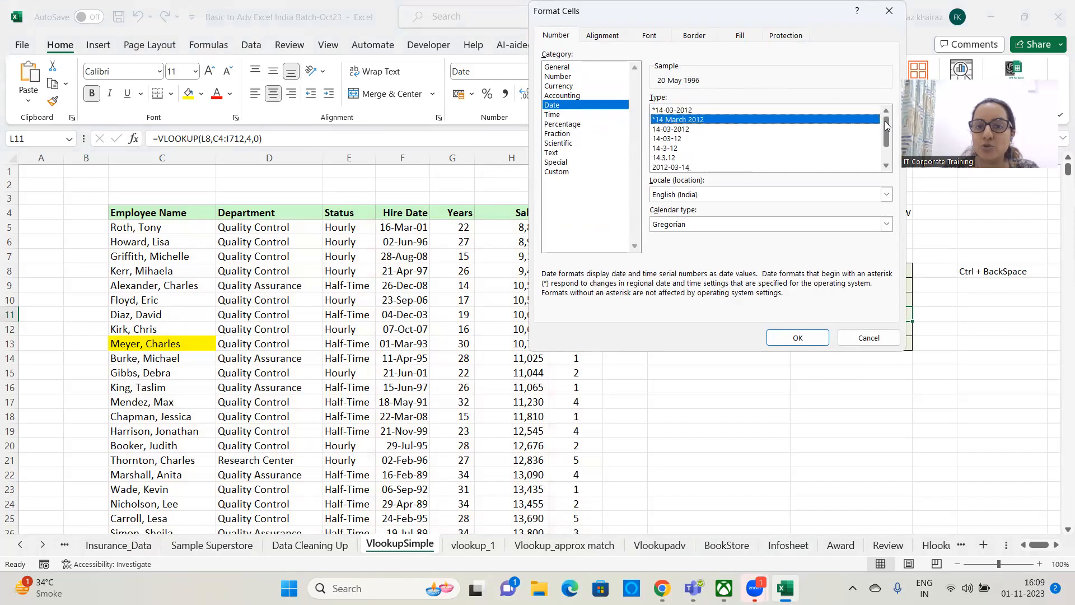
pyautogui.click(798, 338)
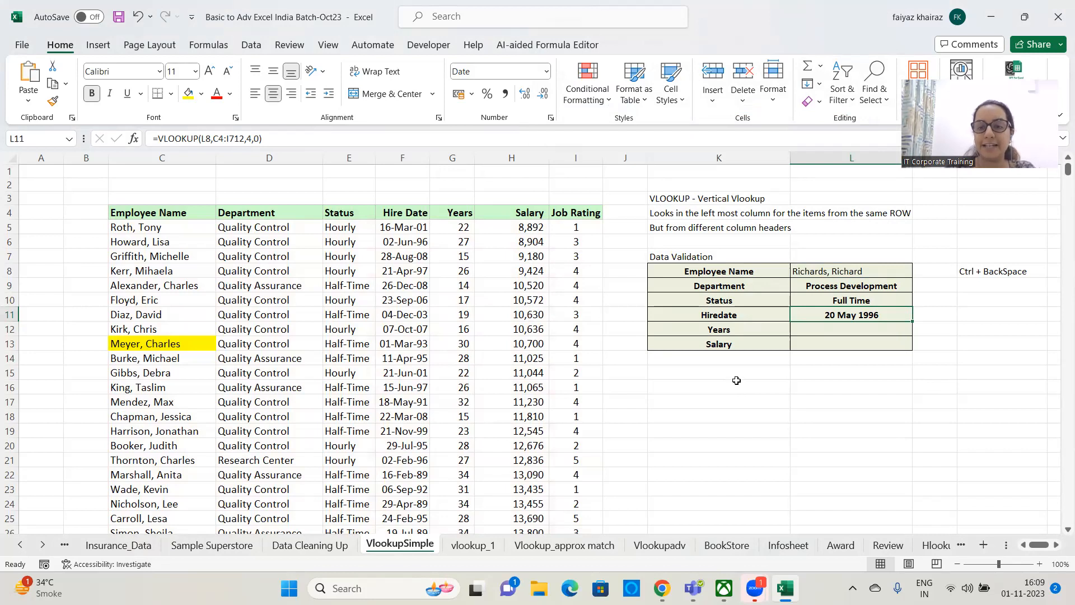
# - Start a VLOOKUP in the Years cell L12 with L8 as lookup value and C4:I712 as table array
pyautogui.click(882, 329)
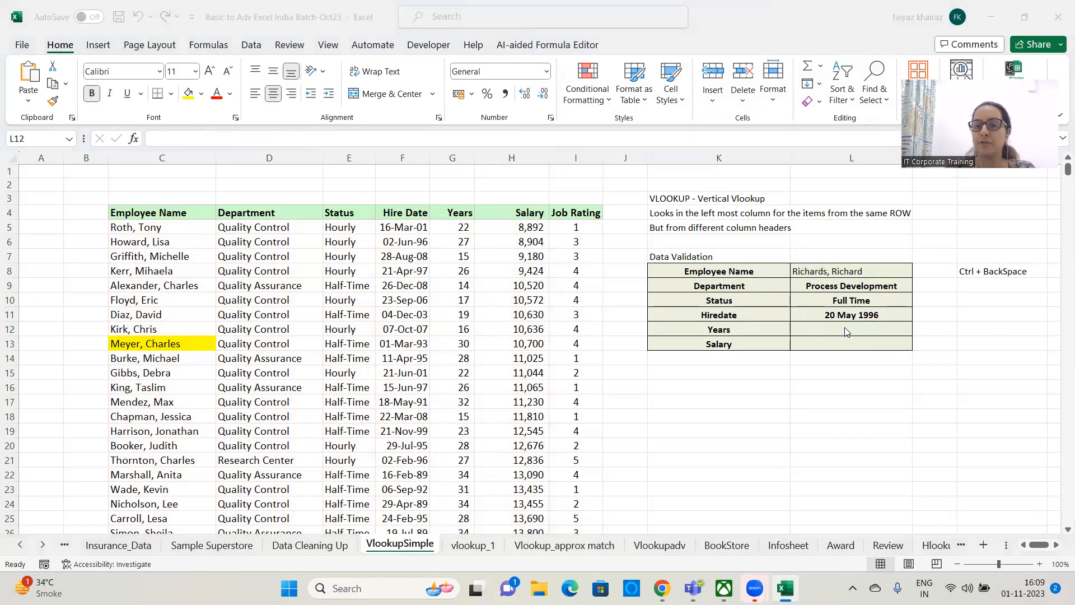
pyautogui.write('=v')
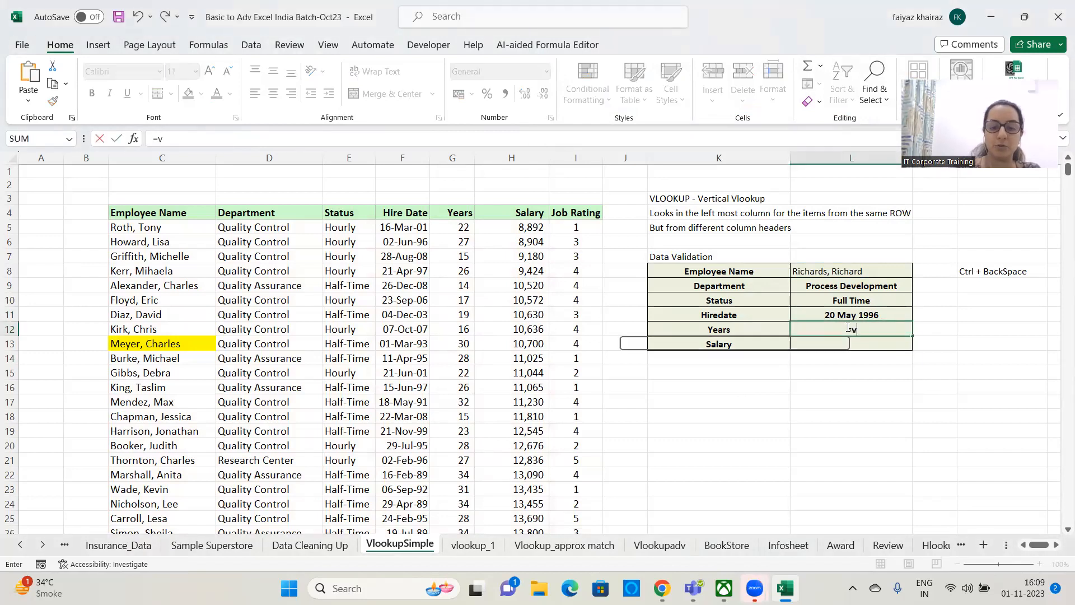
pyautogui.write('lookup(')
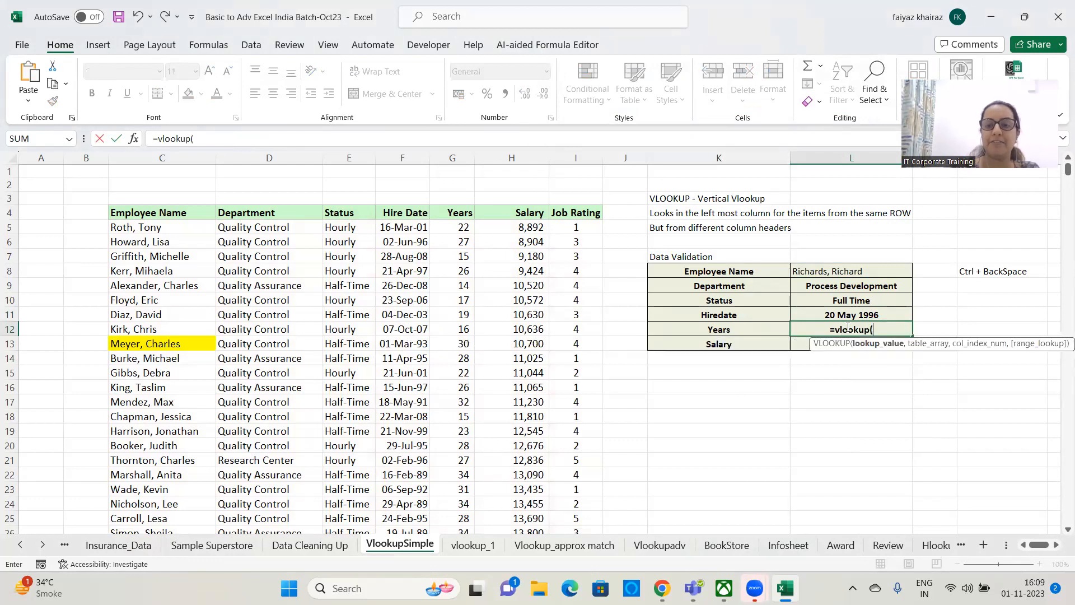
pyautogui.click(864, 271)
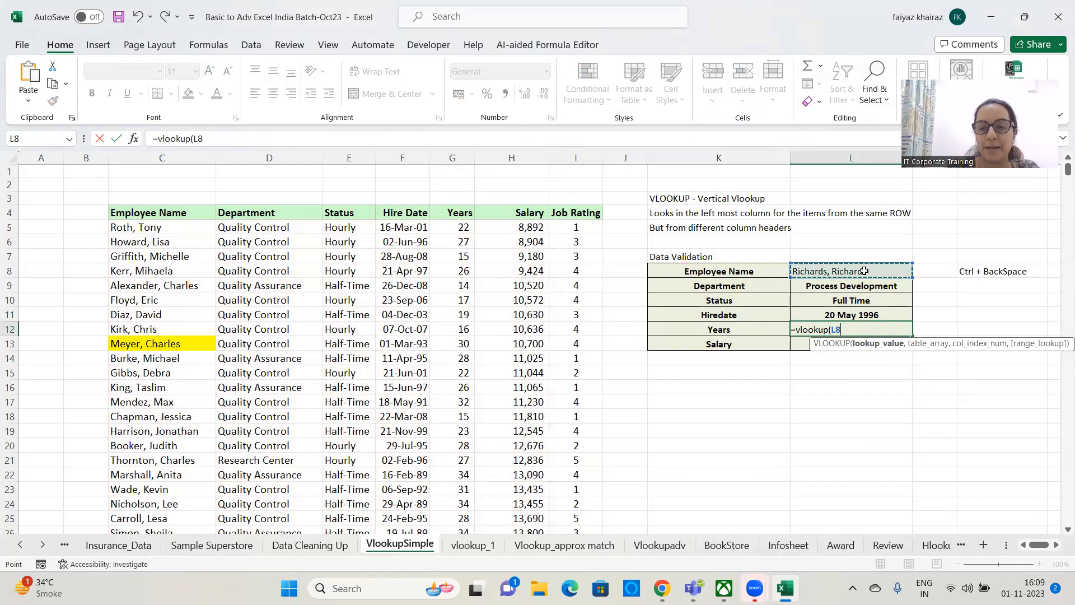
pyautogui.write(',')
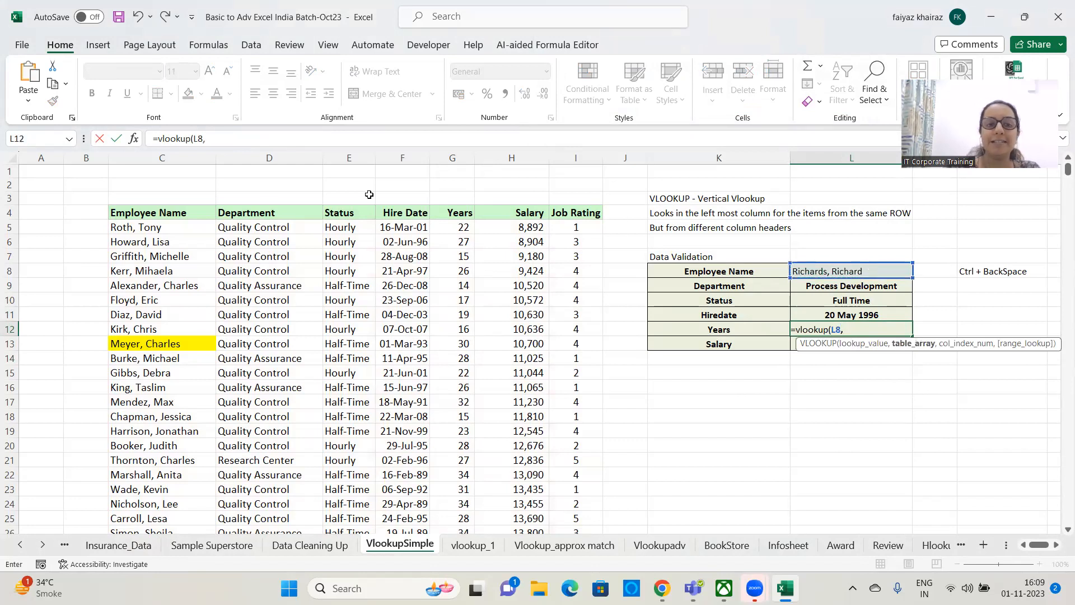
pyautogui.click(179, 220)
pyautogui.hotkey('ctrl', 'shift', 'Right')
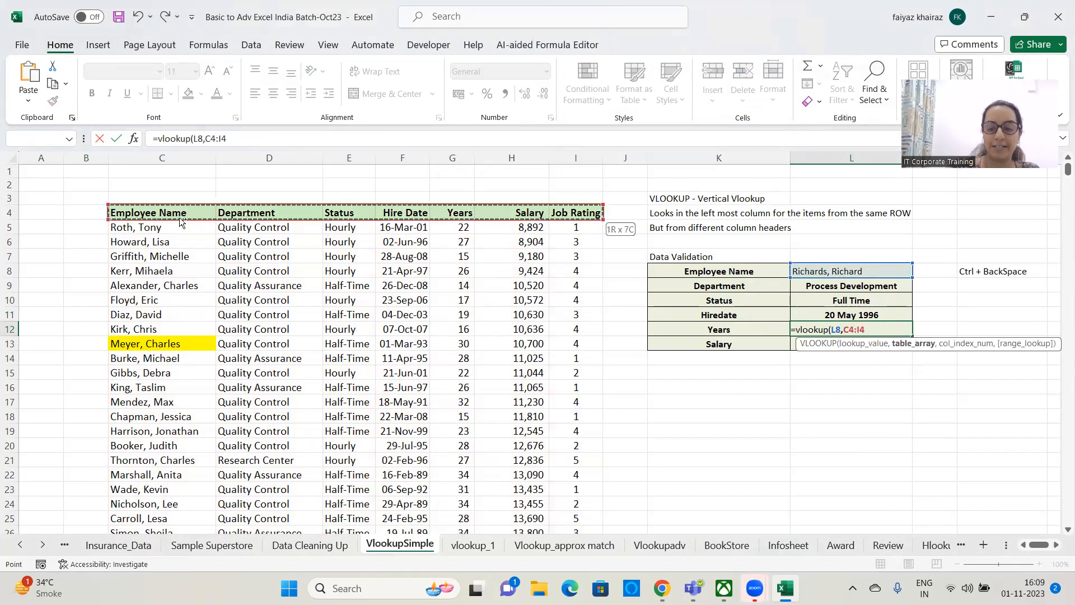
pyautogui.hotkey('ctrl', 'shift', 'Down')
pyautogui.write(',')
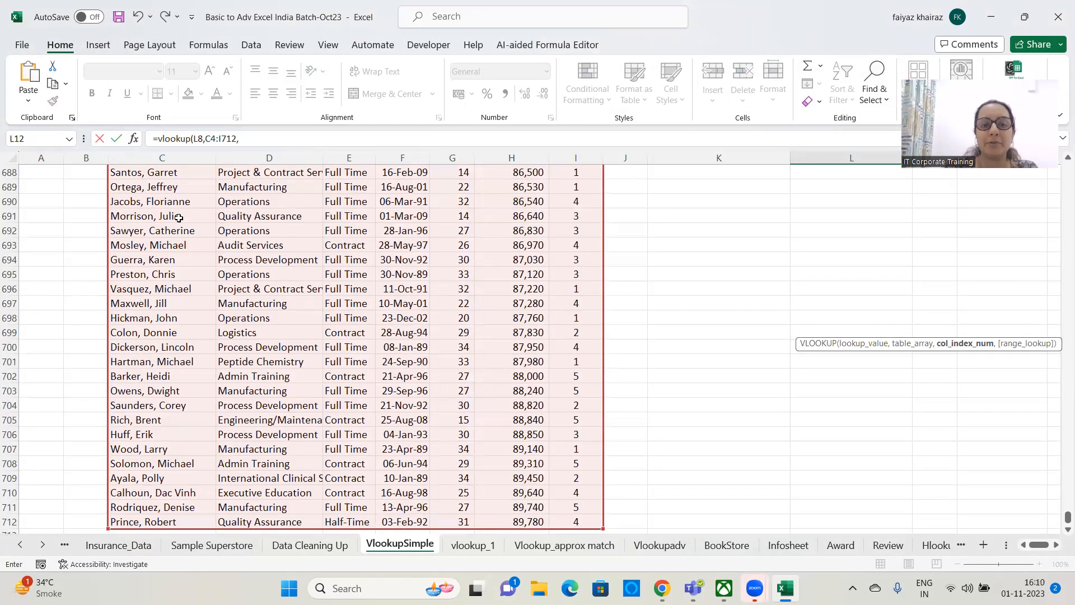
# - Complete the Years VLOOKUP in L12 with column index 5 and 0 for an exact match
pyautogui.write('5,0')
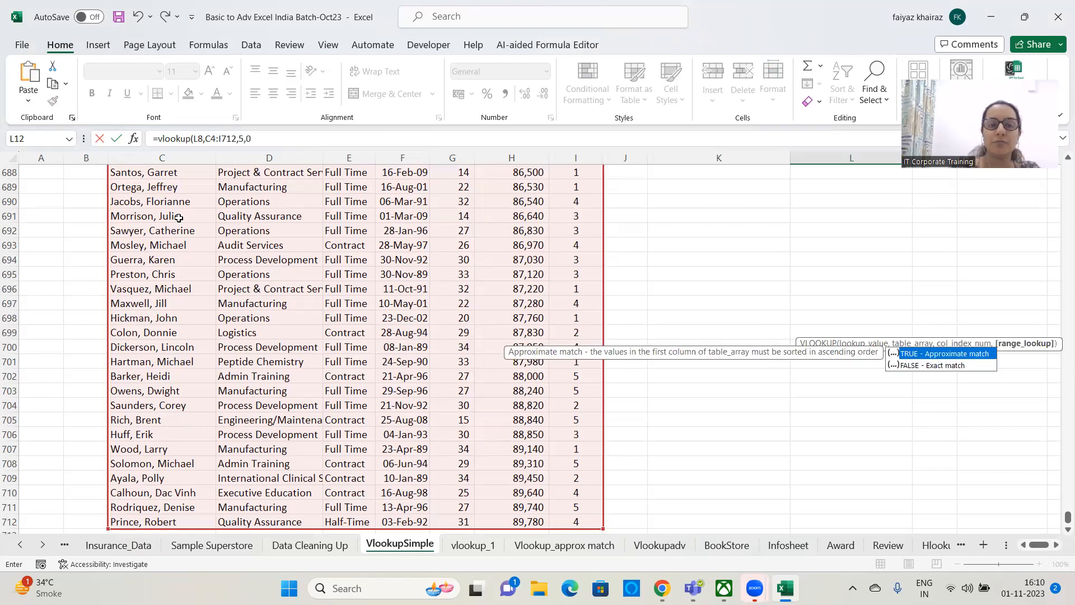
pyautogui.write(')')
pyautogui.press('Return')
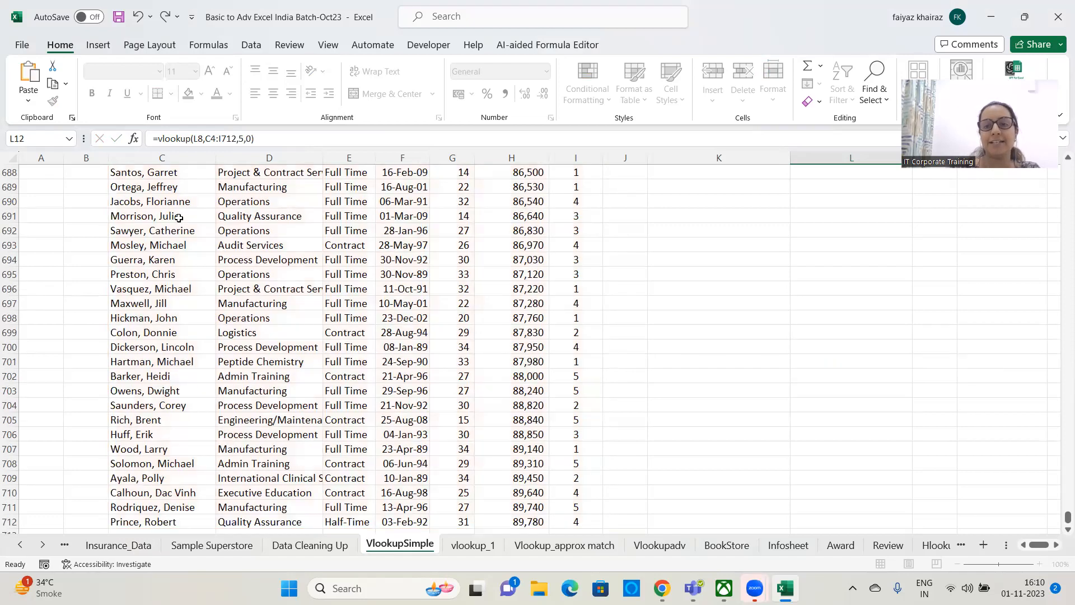
pyautogui.scroll(3, 728, 359)
pyautogui.scroll(3, 739, 343)
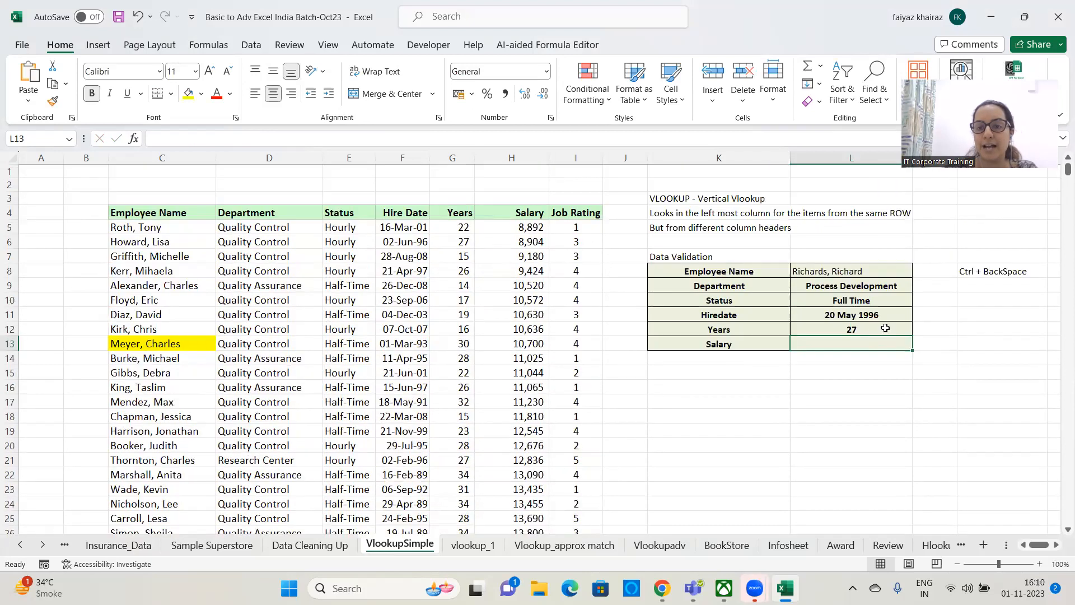
pyautogui.click(867, 330)
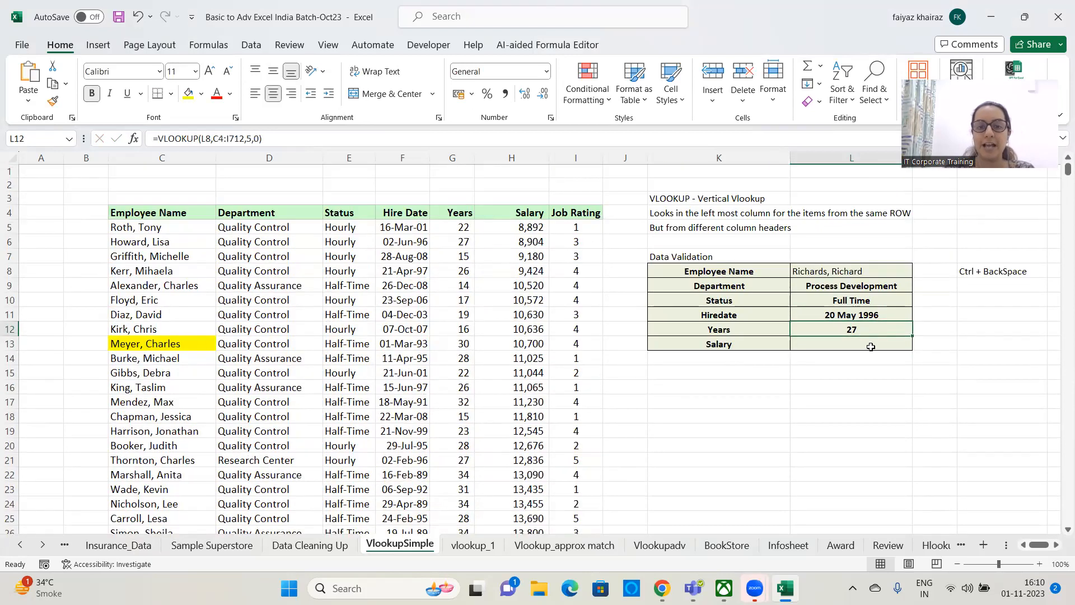
# - Start a VLOOKUP in the Salary cell L13 with L8 as lookup value and C4:I712 as table array
pyautogui.click(871, 344)
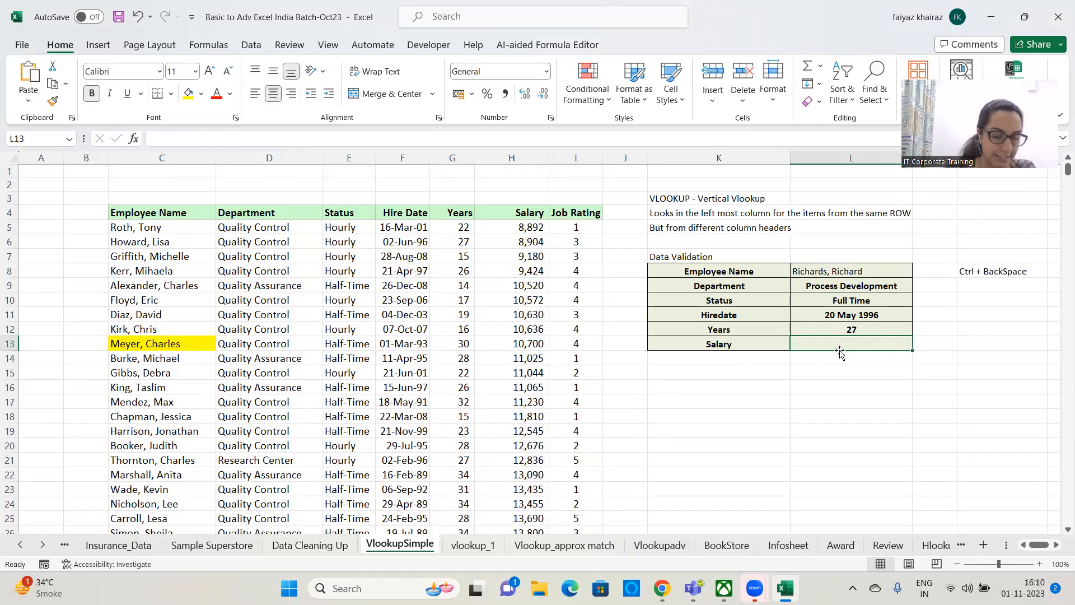
pyautogui.write('=')
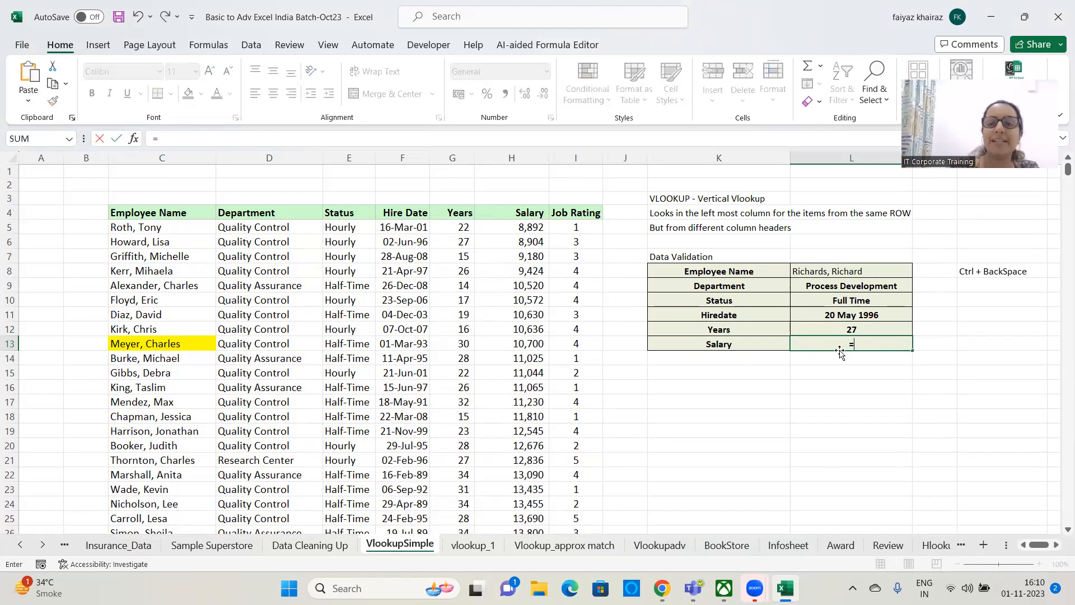
pyautogui.write('v')
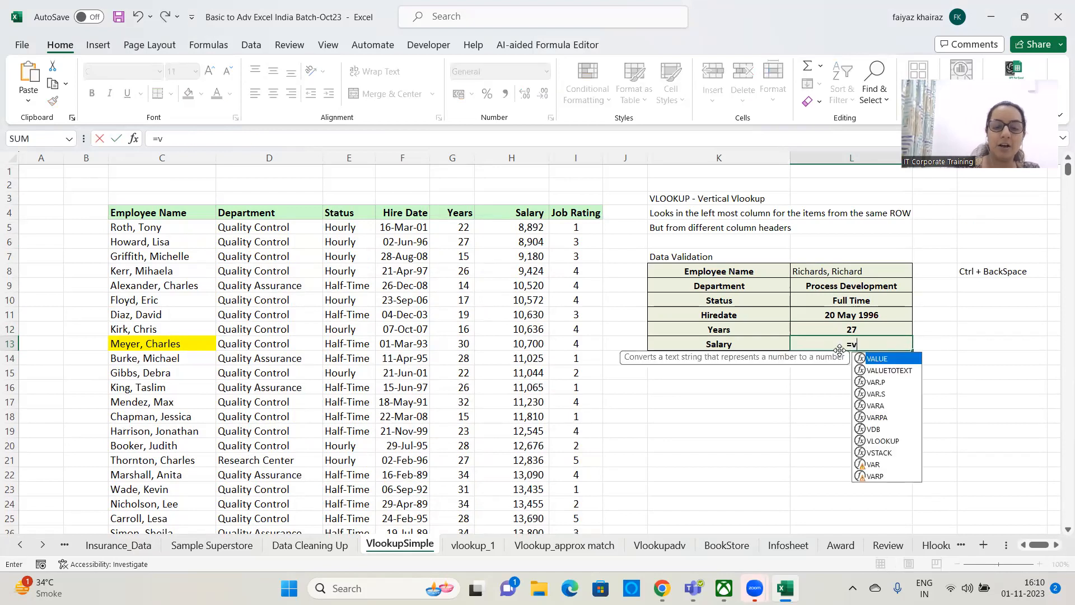
pyautogui.write('lookup(')
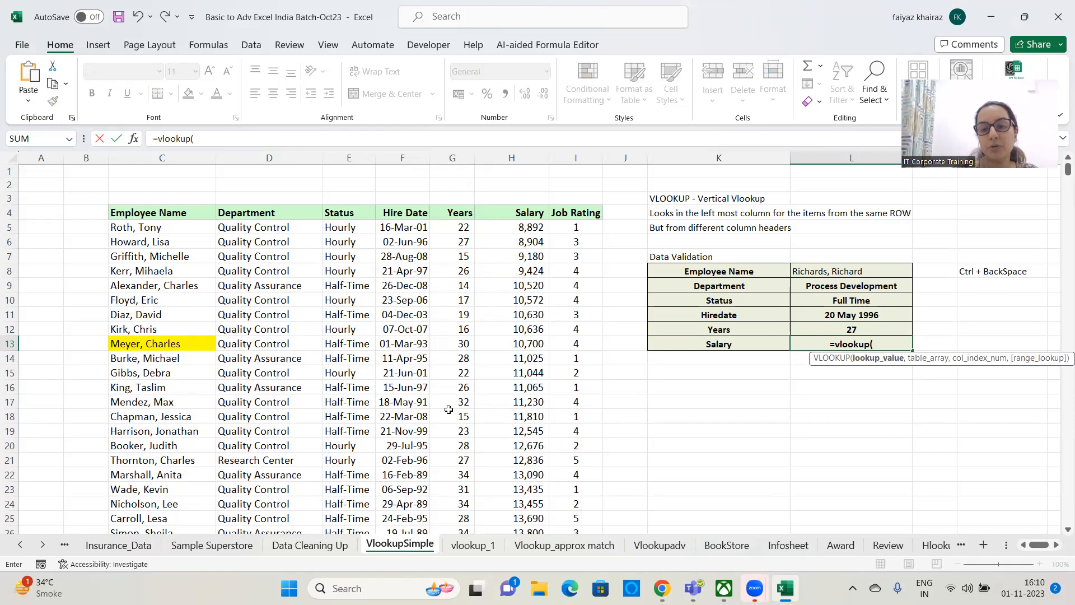
pyautogui.click(868, 268)
pyautogui.write(',')
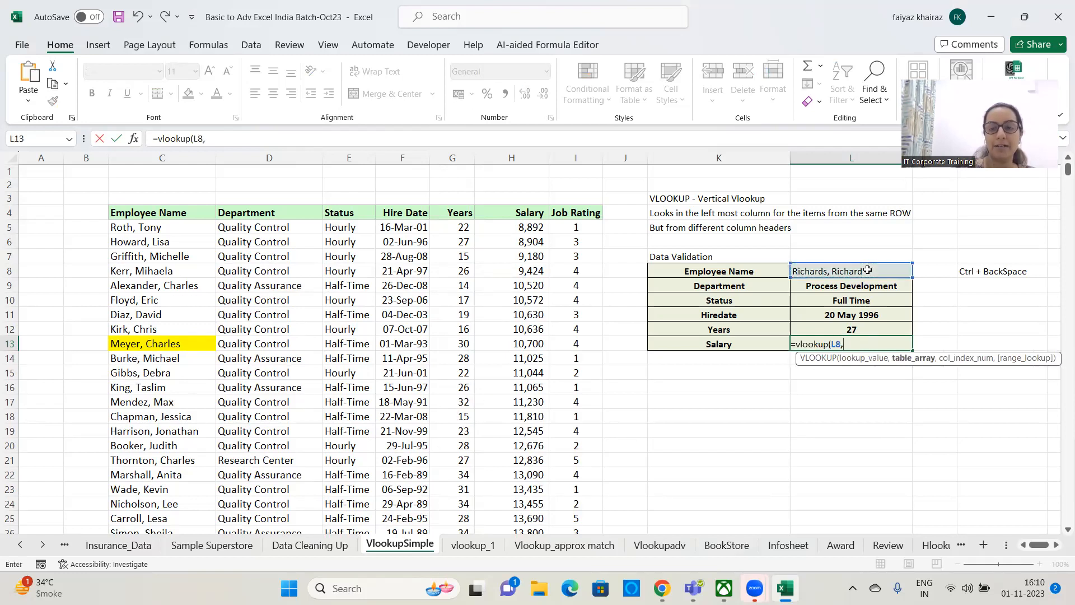
pyautogui.moveTo(188, 217); pyautogui.dragTo(570, 318)
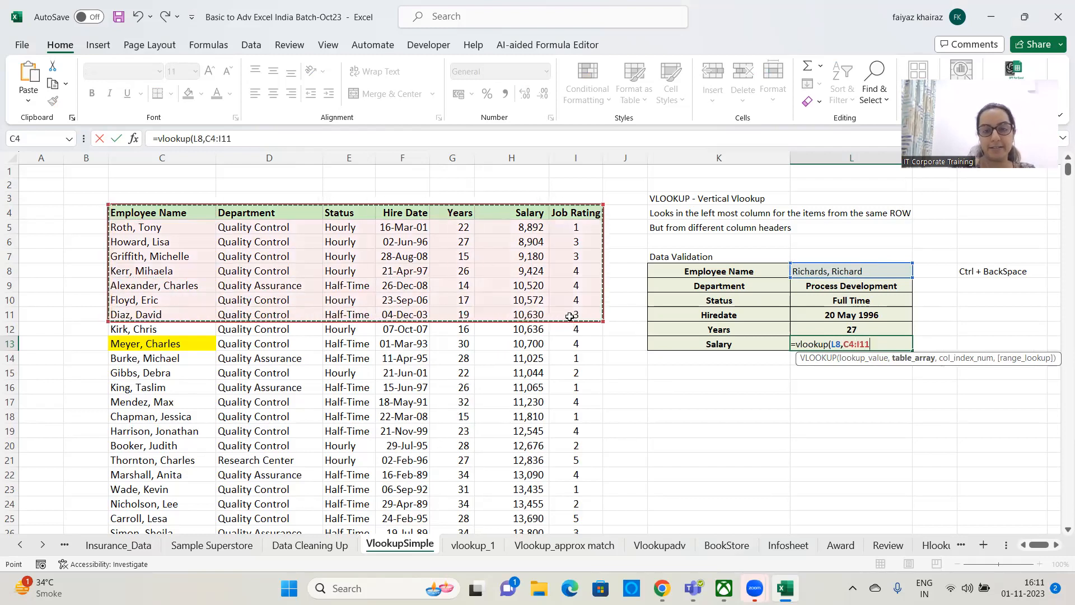
pyautogui.hotkey('ctrl', 'shift', 'Down')
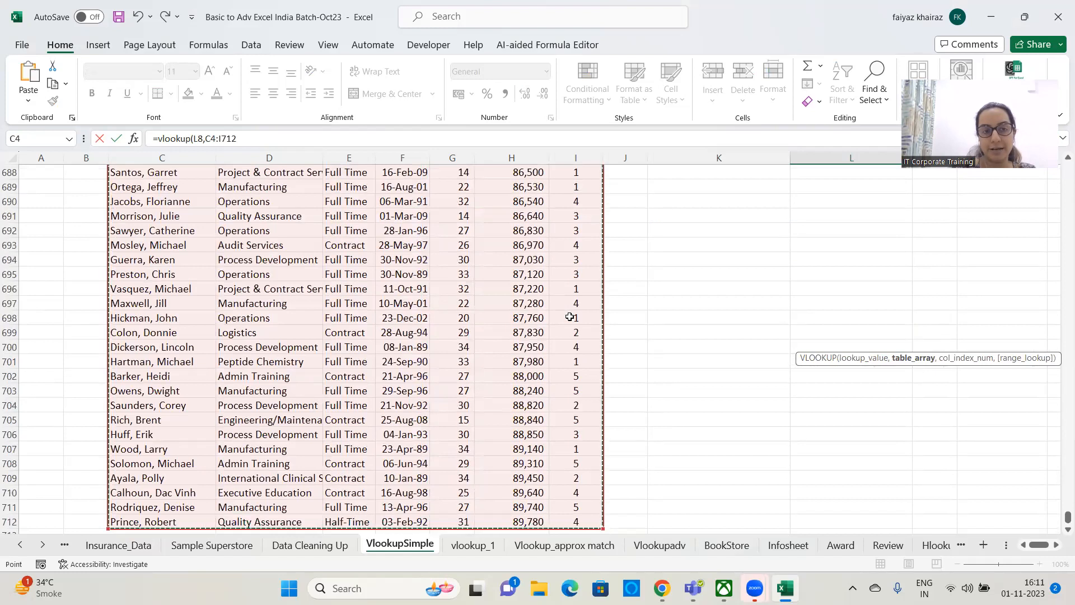
pyautogui.write(',')
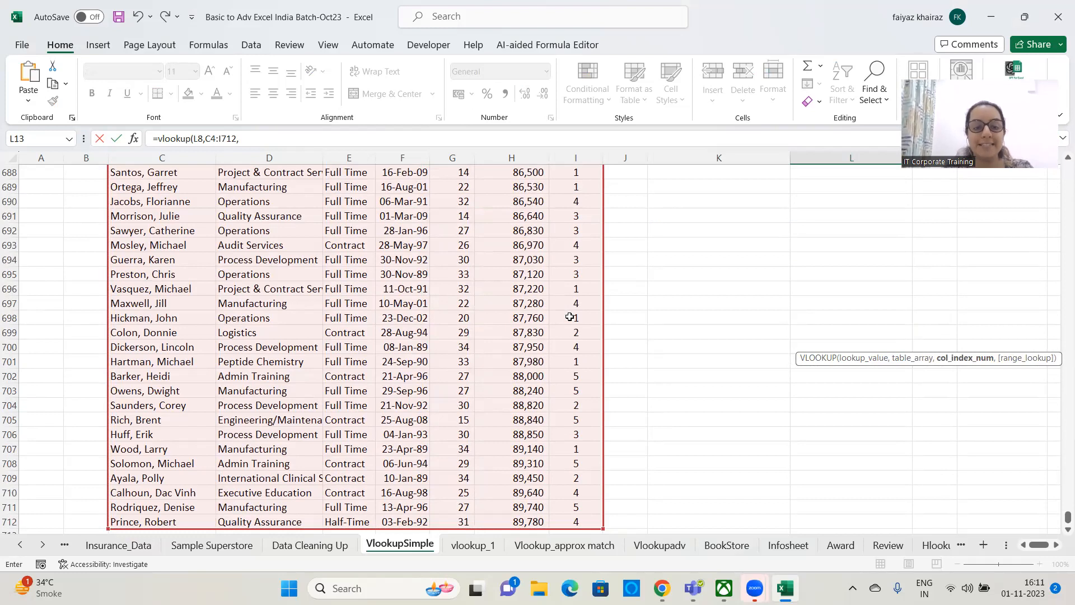
# - Complete the Salary VLOOKUP with column index 6 and 0 for an exact match, and apply Comma Style to L13
pyautogui.write('6,0)')
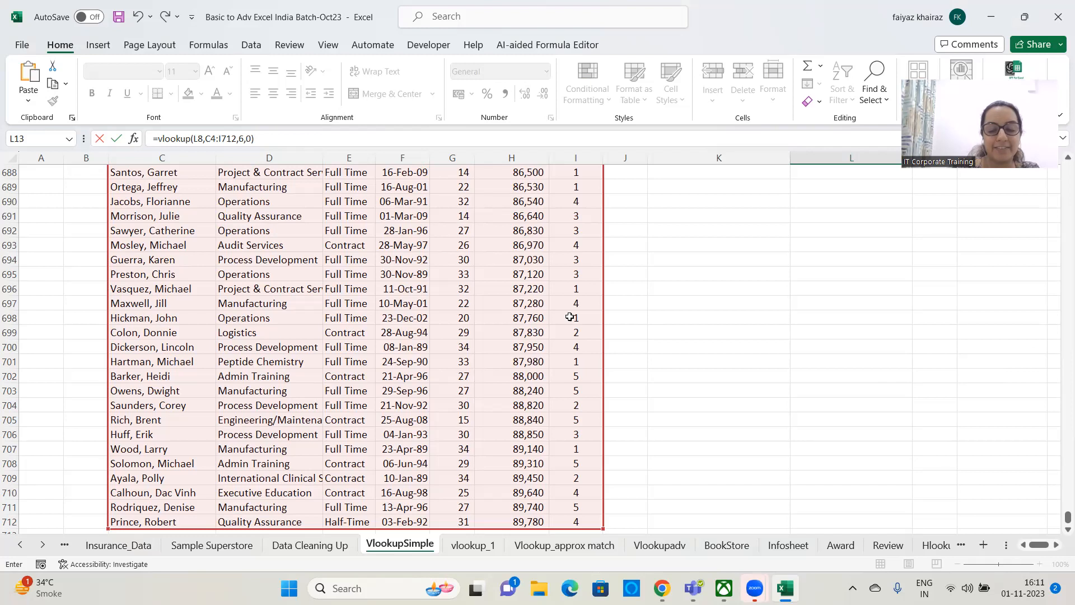
pyautogui.press('Return')
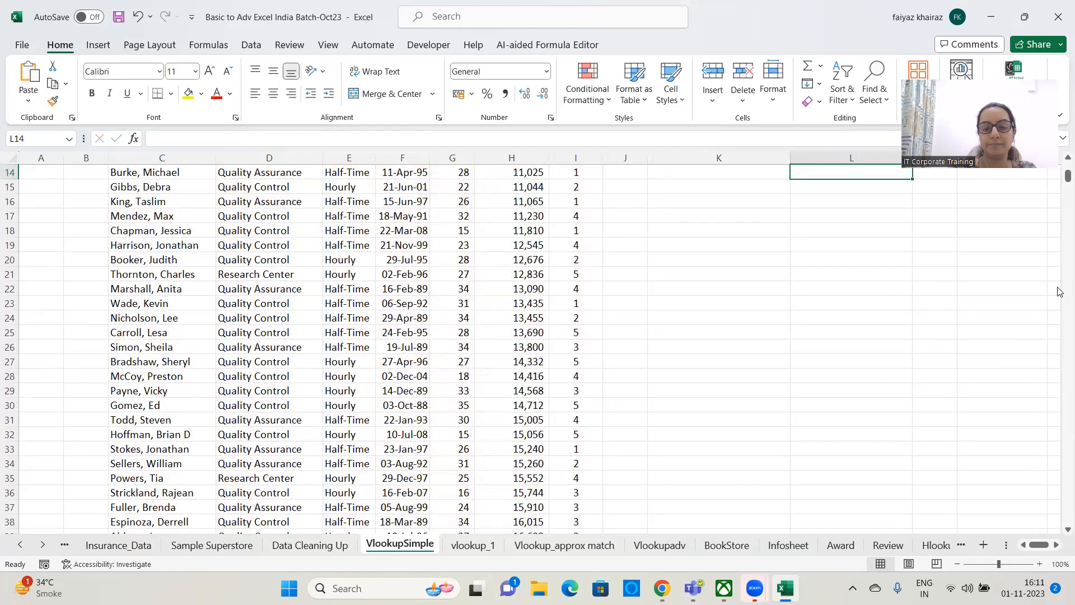
pyautogui.scroll(5, 1060, 506)
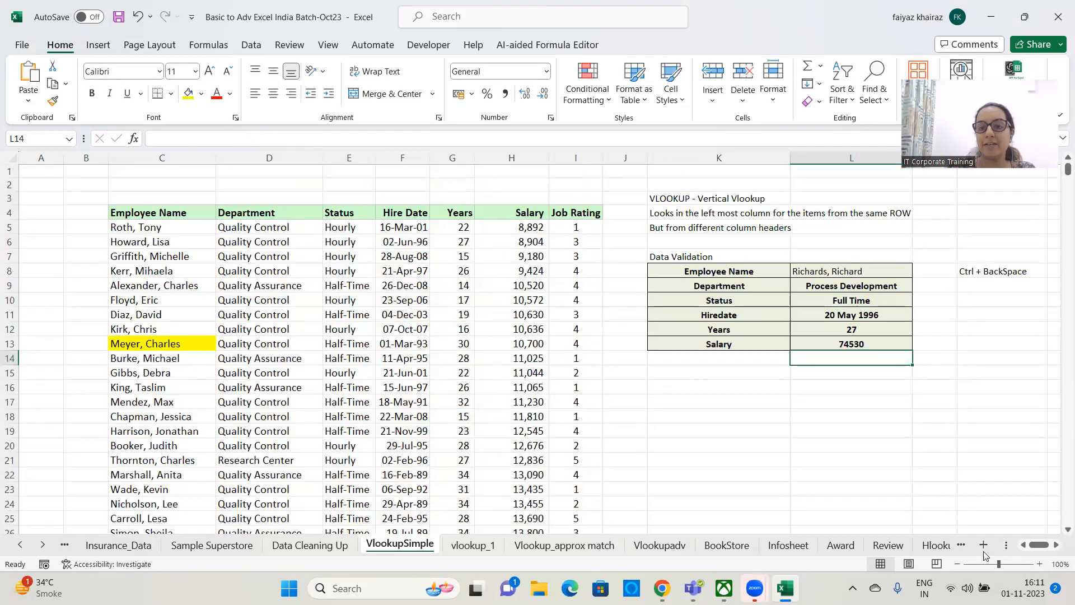
pyautogui.click(879, 344)
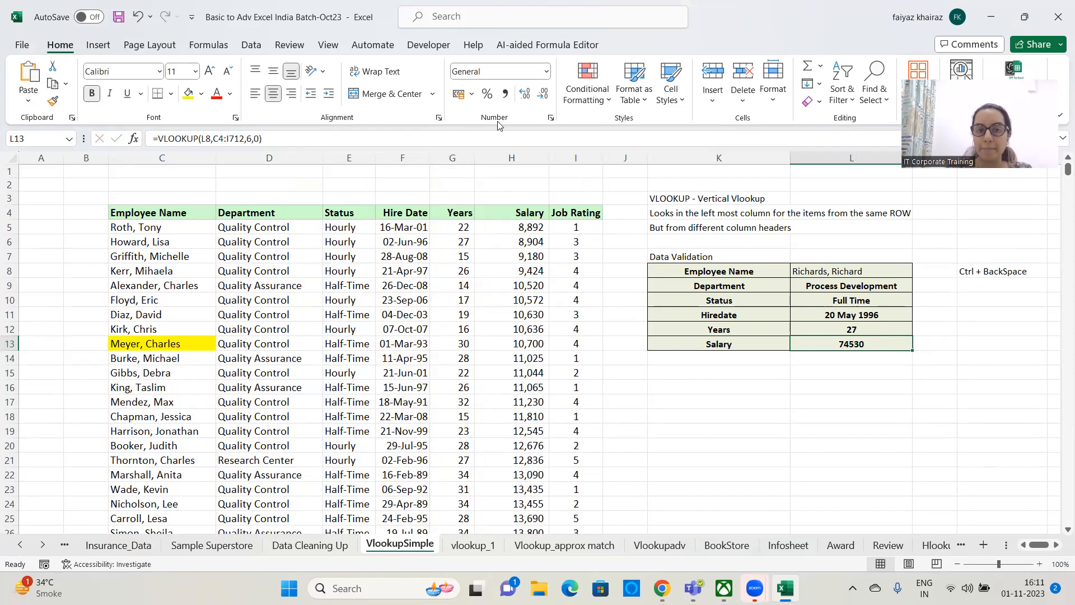
pyautogui.click(506, 94)
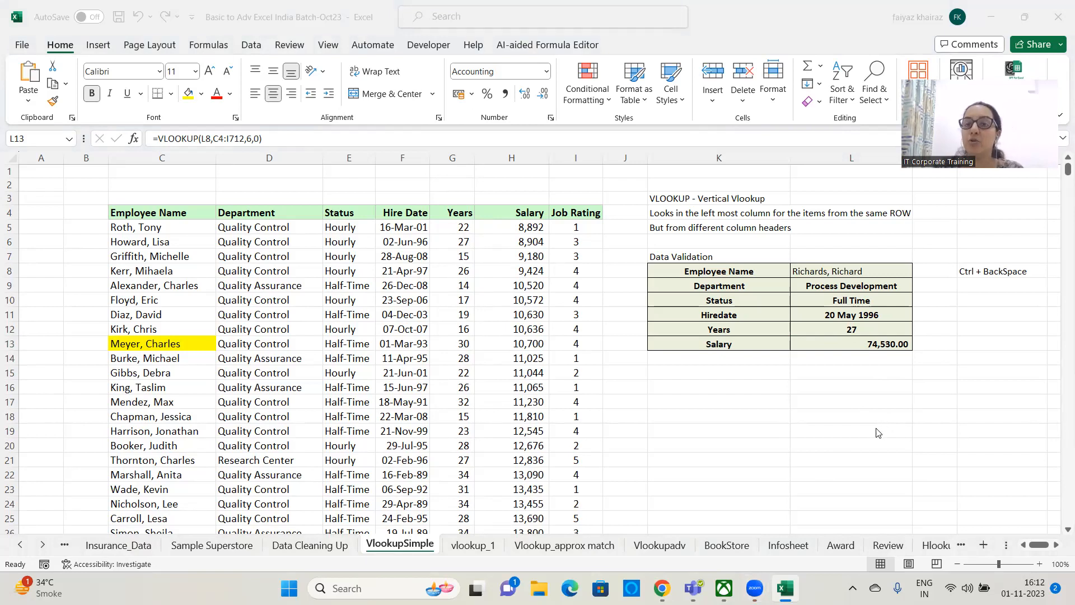
# - Enter the note "Only looks up the left most column" in K15 and select the Employee Name cells C4:C22
pyautogui.click(722, 376)
pyautogui.click(723, 375)
pyautogui.write('Onlu')
pyautogui.press('BackSpace')
pyautogui.write('y looks u')
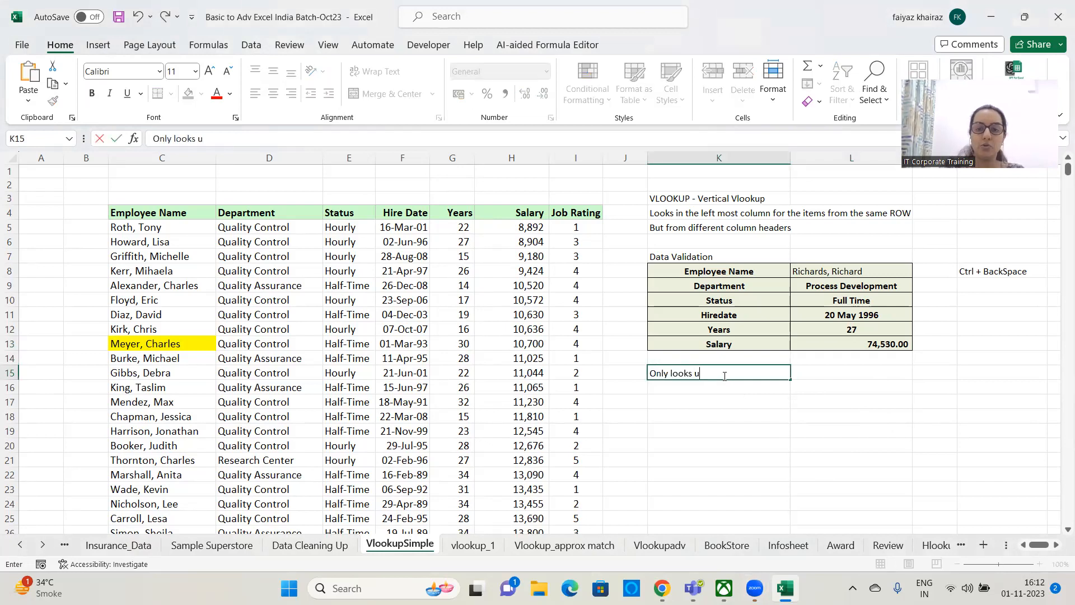
pyautogui.write('p the ledf')
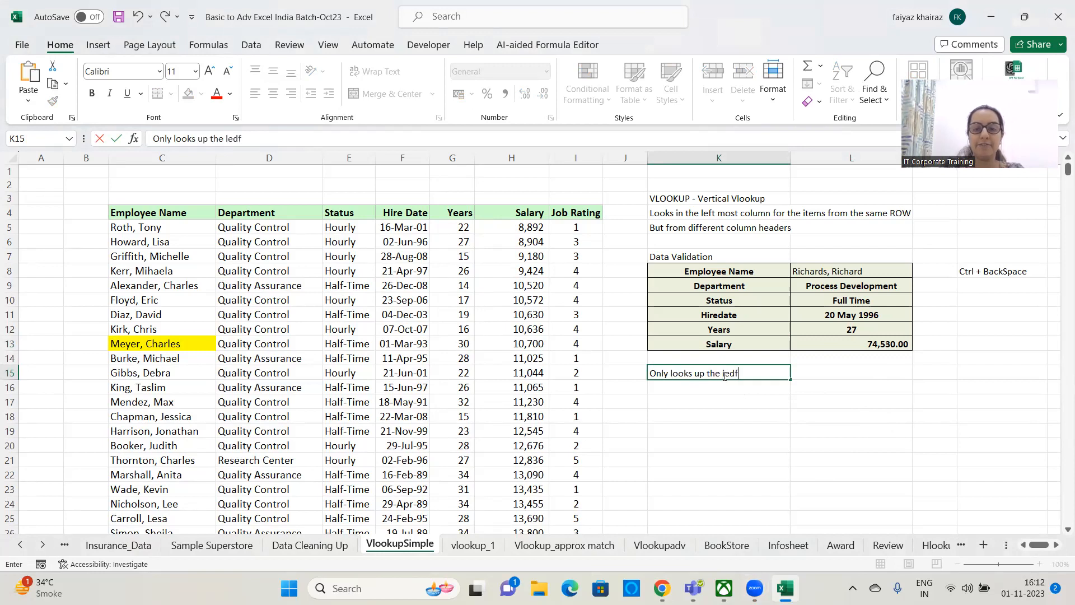
pyautogui.write('t most column')
pyautogui.press('Return')
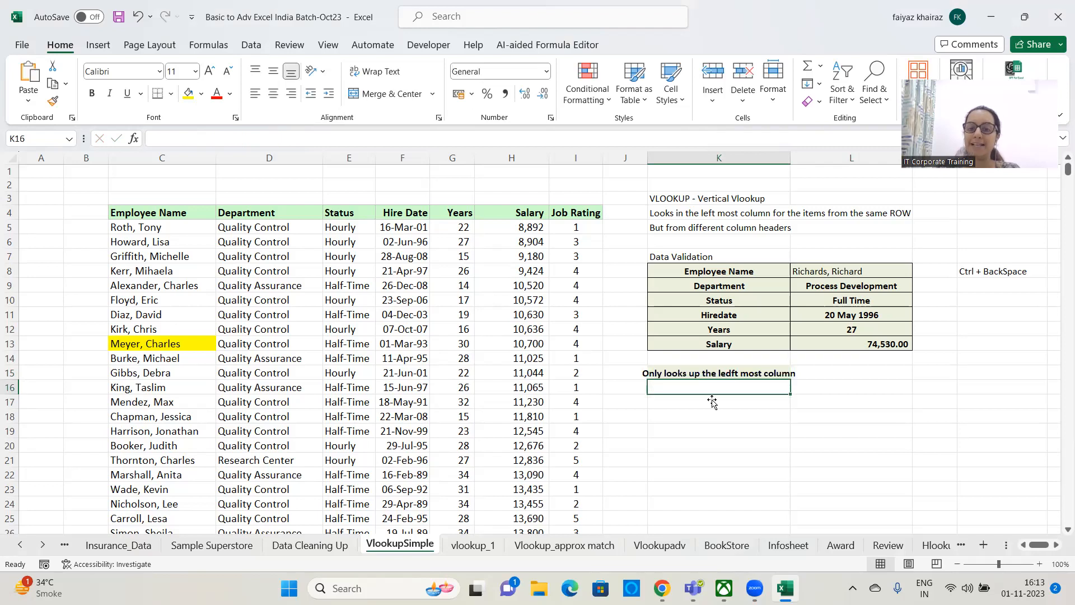
pyautogui.doubleClick(733, 373)
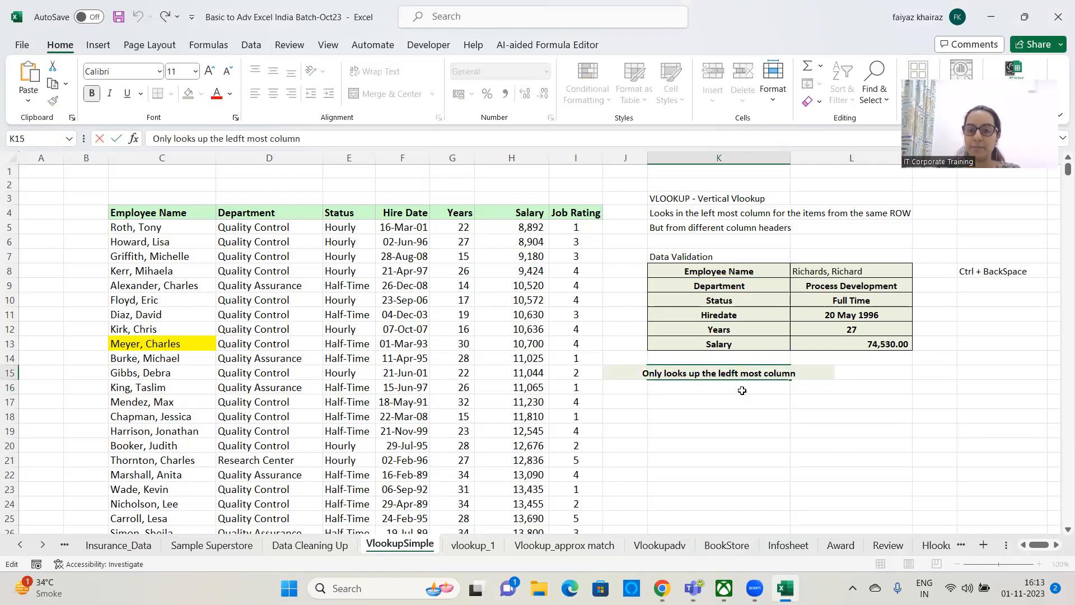
pyautogui.press('BackSpace')
pyautogui.press('Return')
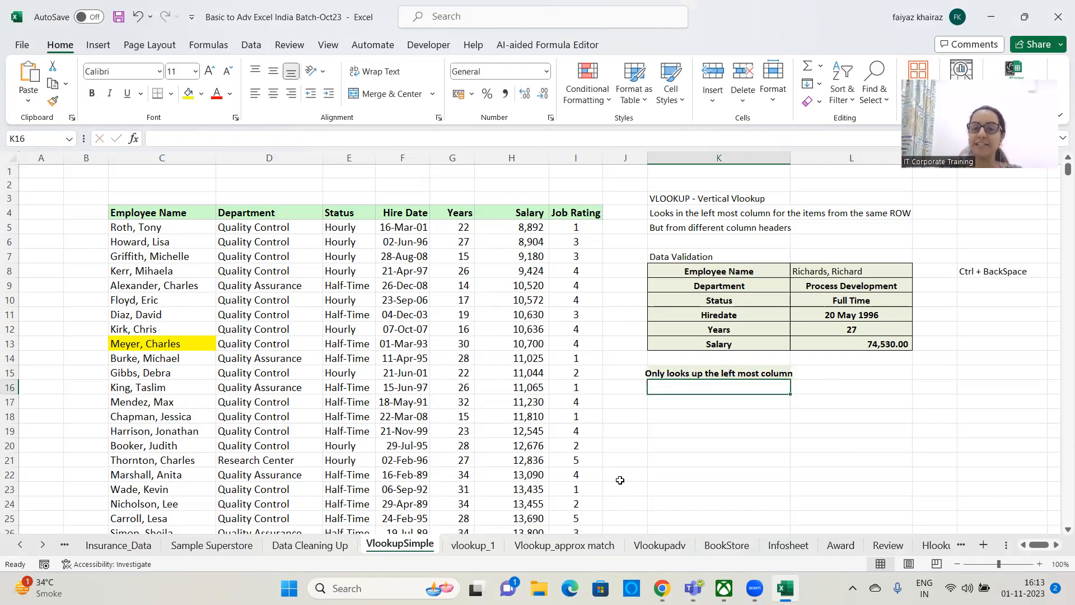
pyautogui.moveTo(143, 214); pyautogui.dragTo(164, 475)
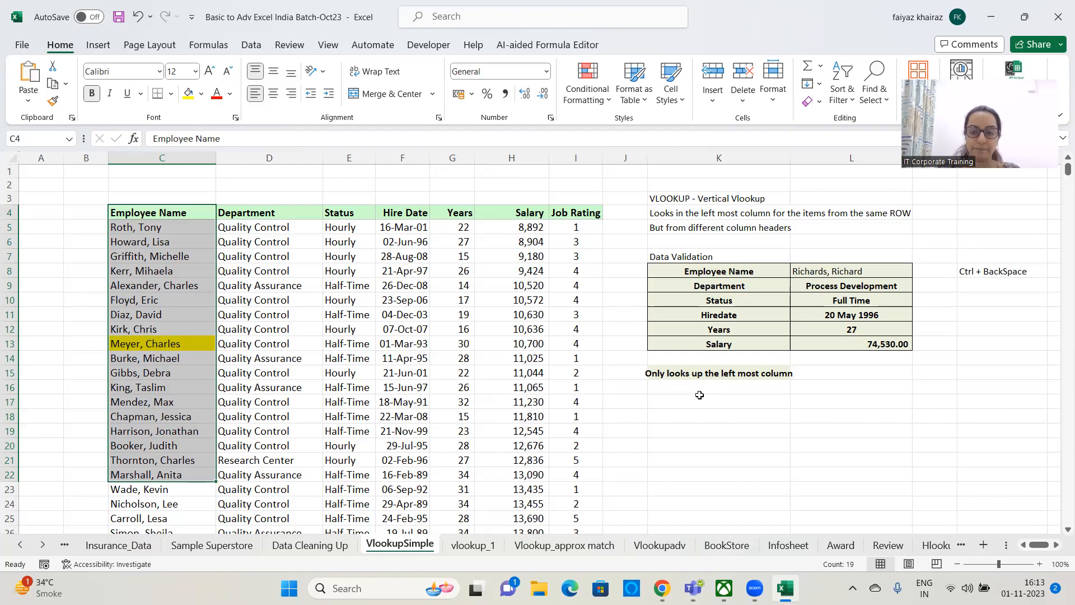
# - On the BookStore sheet, fill the empty Book ID cell K5 and the whole BookID column A with yellow
pyautogui.click(471, 545)
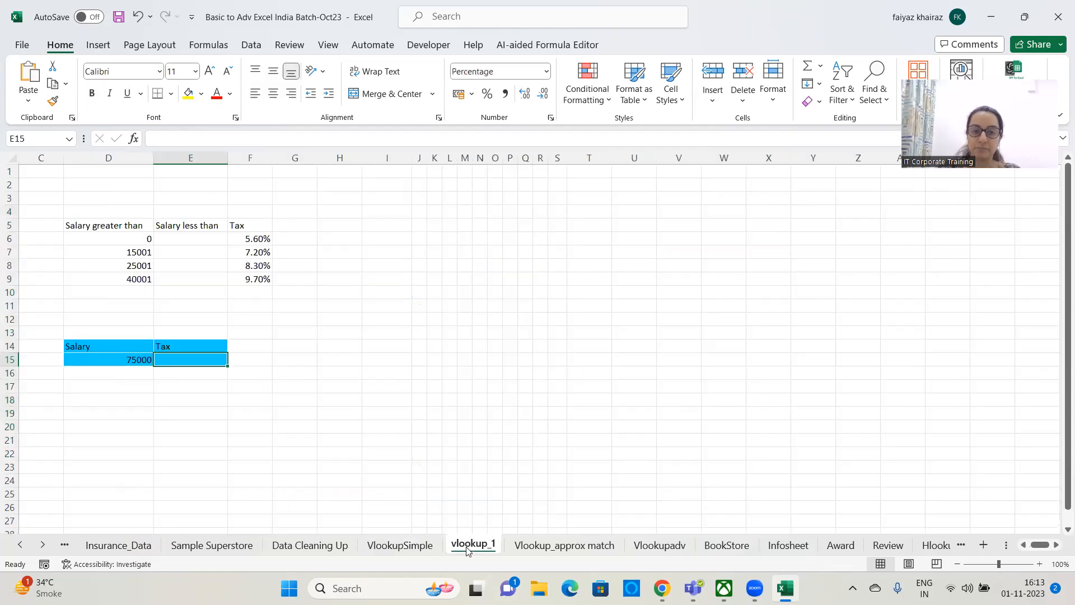
pyautogui.click(718, 553)
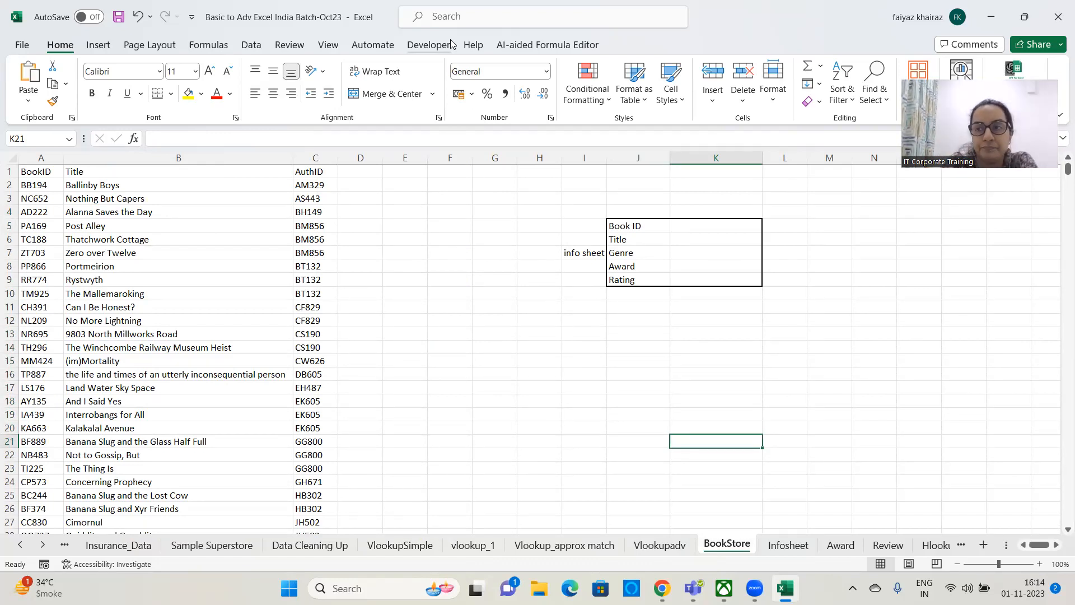
pyautogui.click(704, 223)
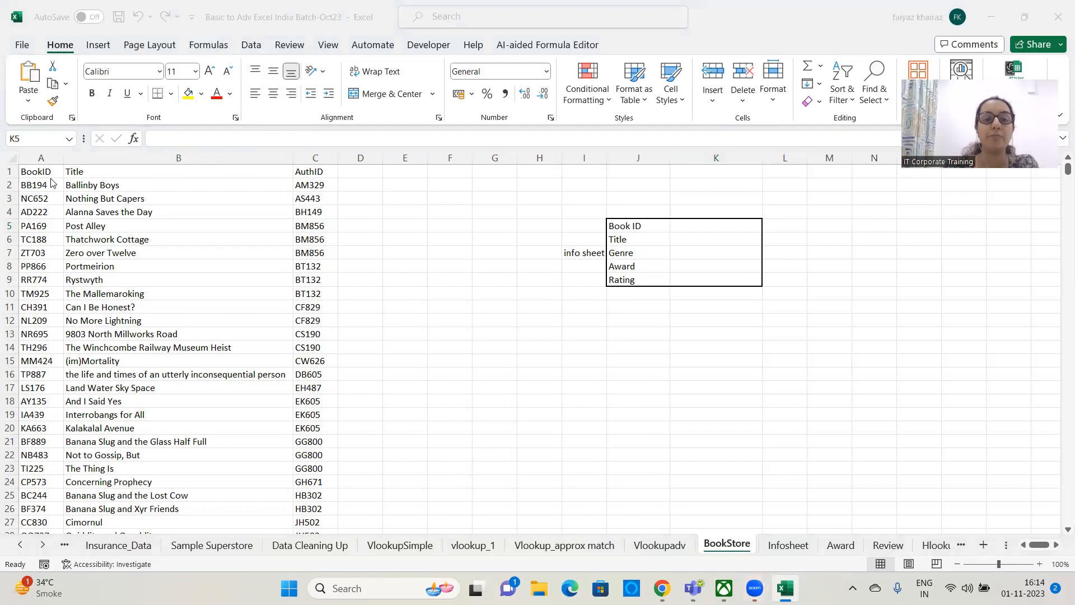
pyautogui.click(705, 222)
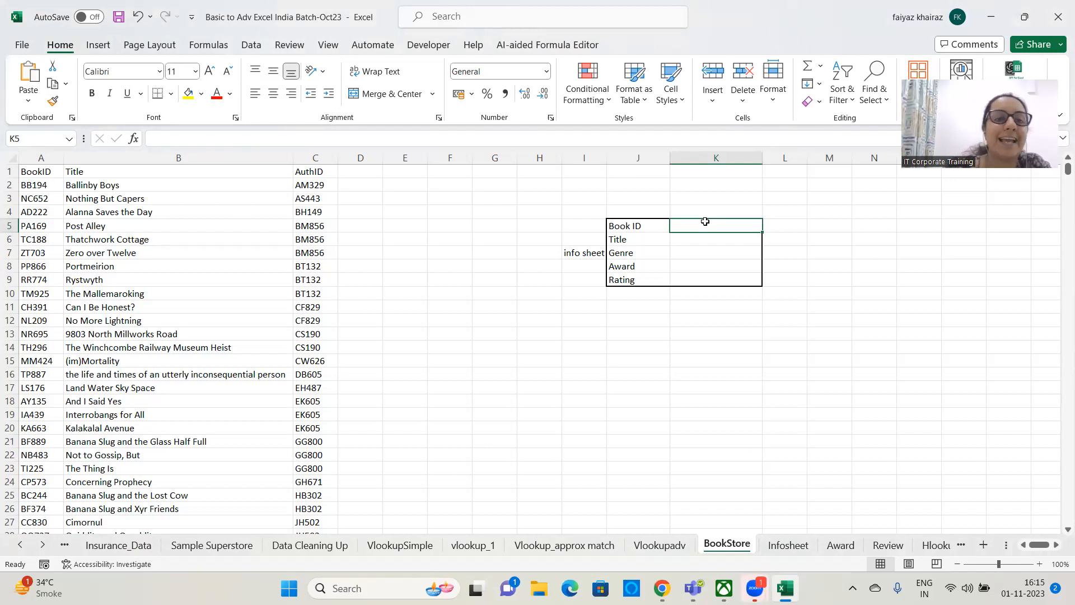
pyautogui.click(188, 93)
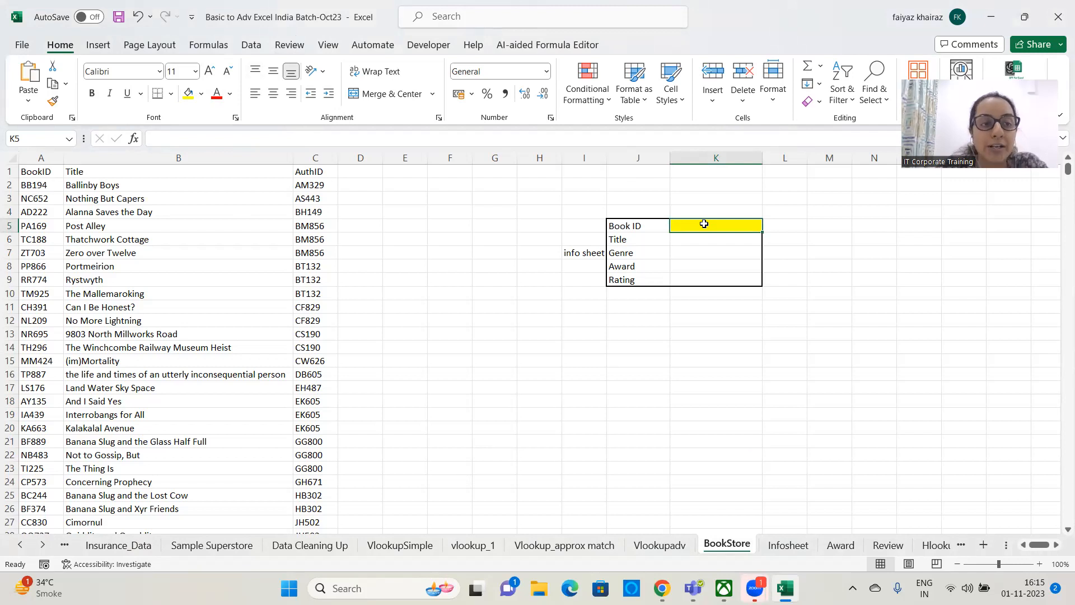
pyautogui.click(43, 158)
pyautogui.click(189, 91)
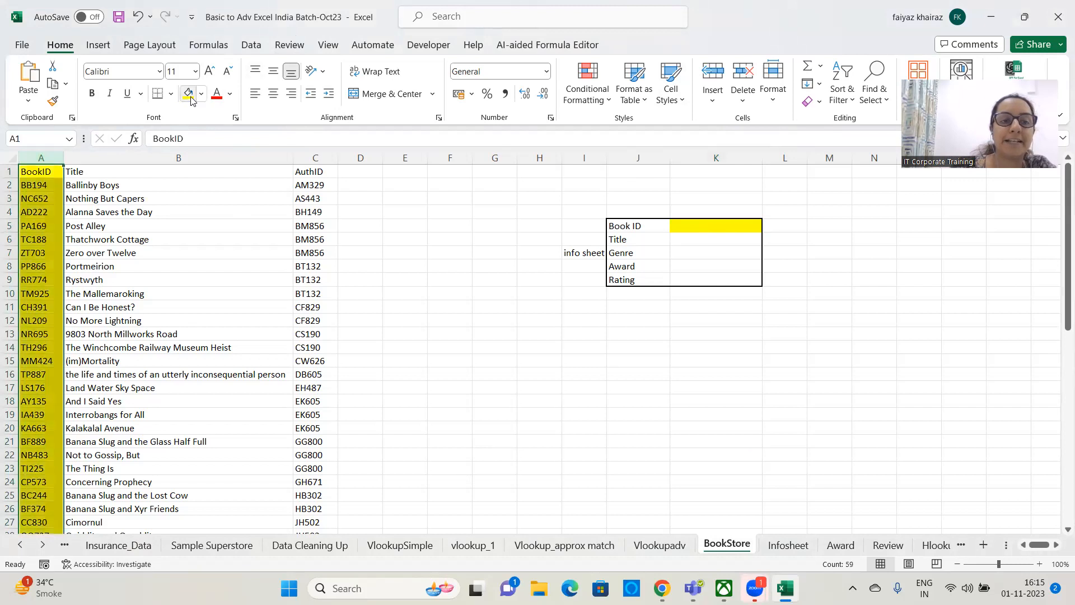
# - Set up a List data validation for the Book ID cell K5 with A2:A59 as its source
pyautogui.click(730, 230)
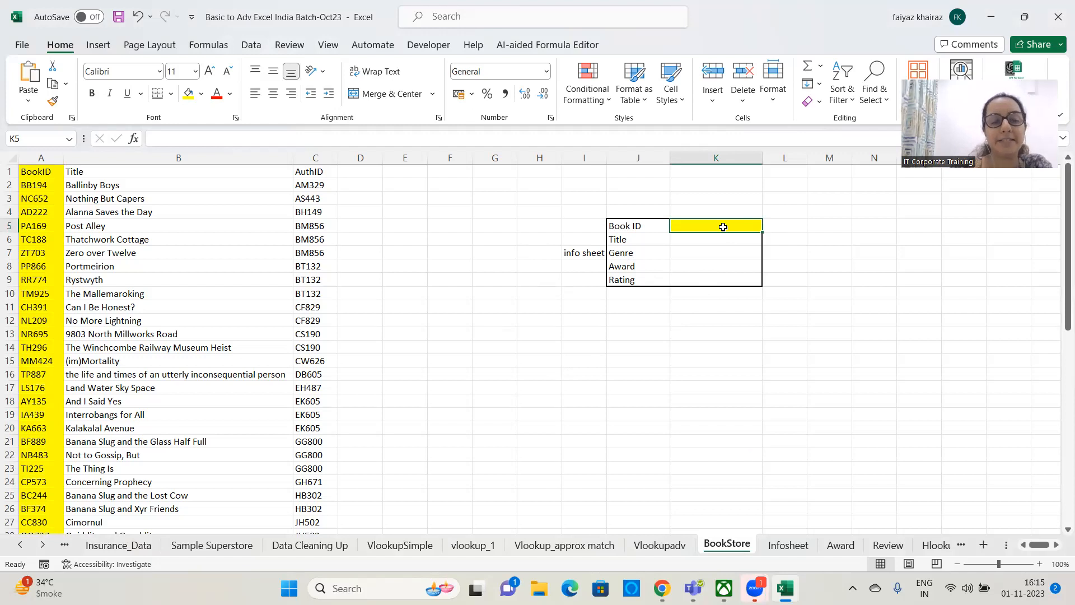
pyautogui.click(247, 46)
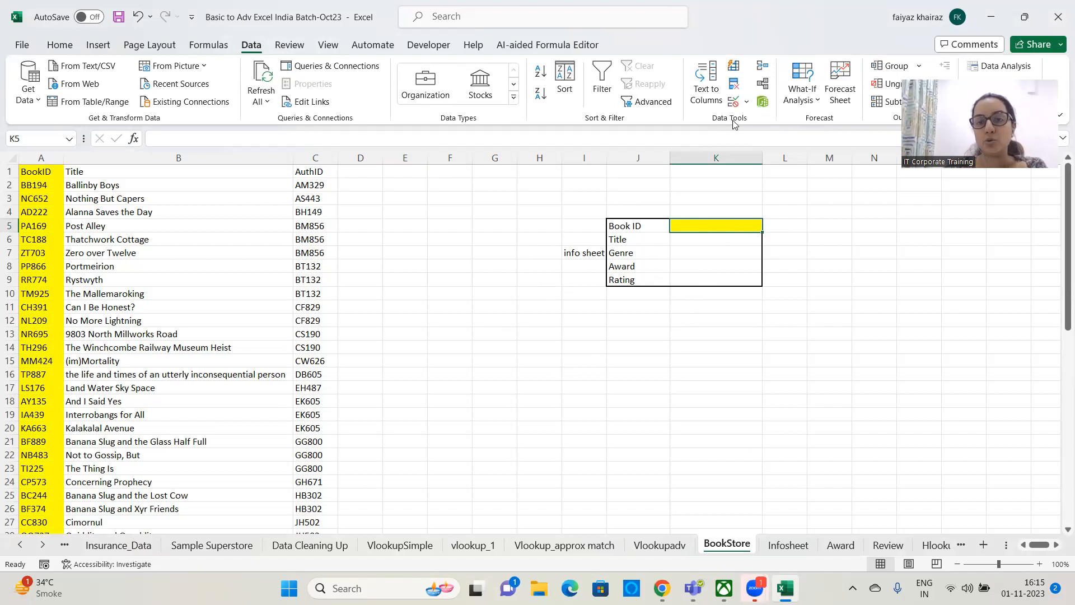
pyautogui.click(747, 103)
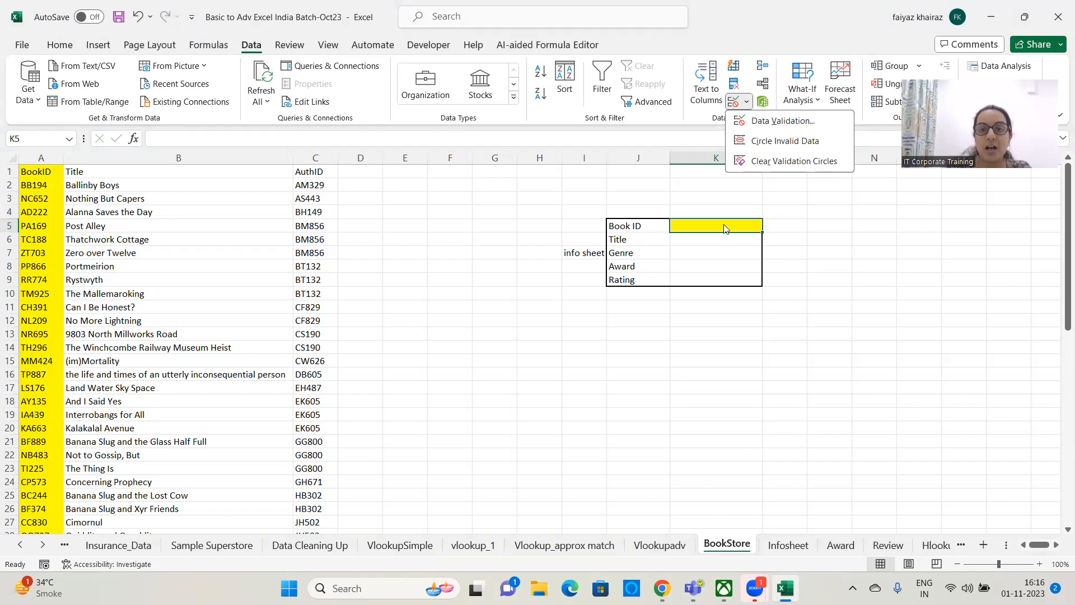
pyautogui.click(775, 121)
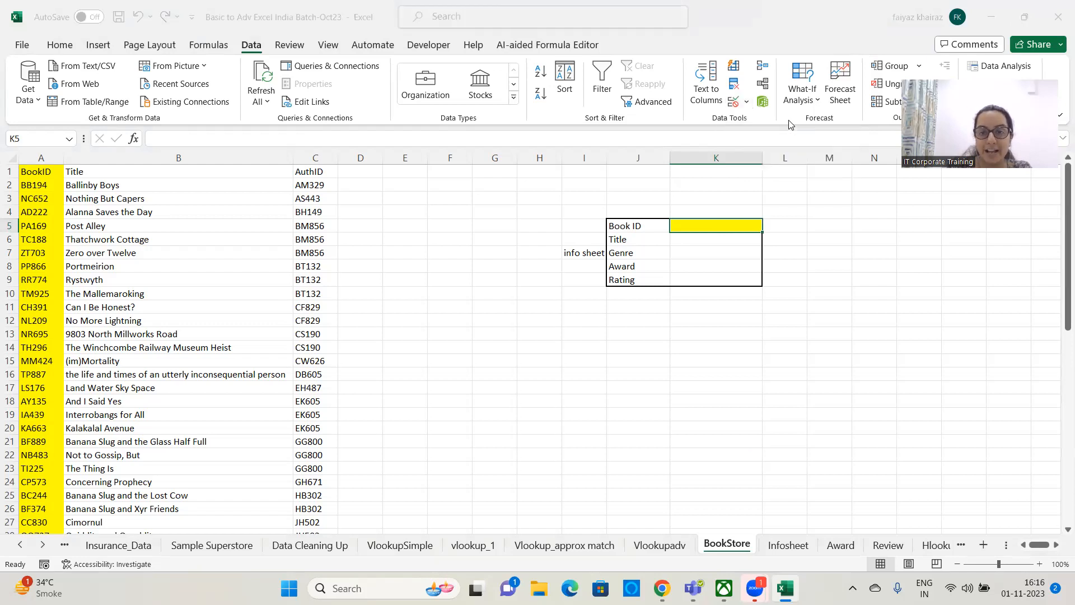
pyautogui.click(578, 147)
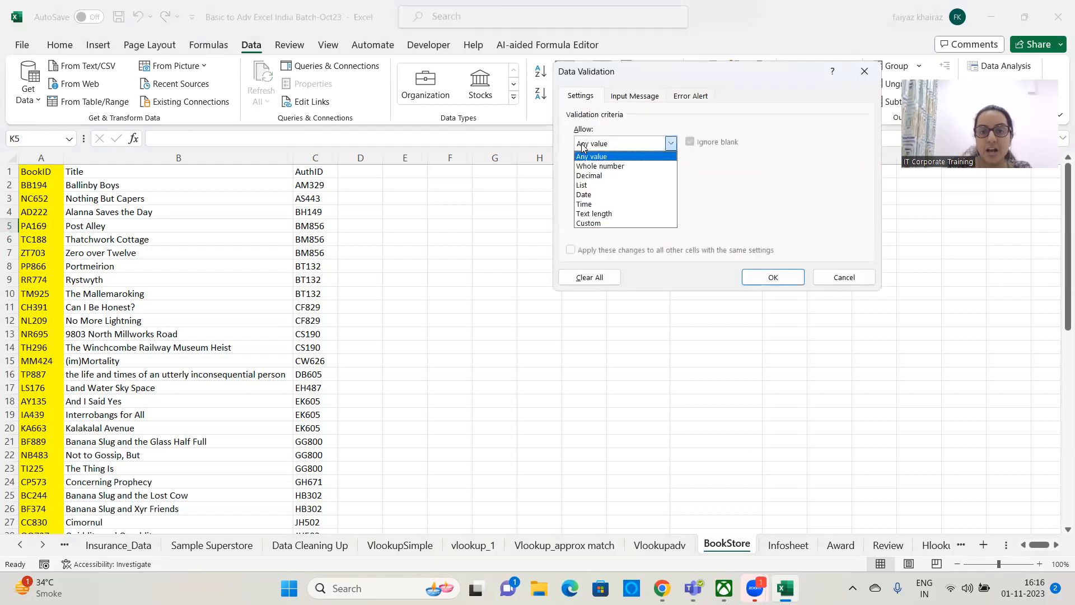
pyautogui.click(586, 189)
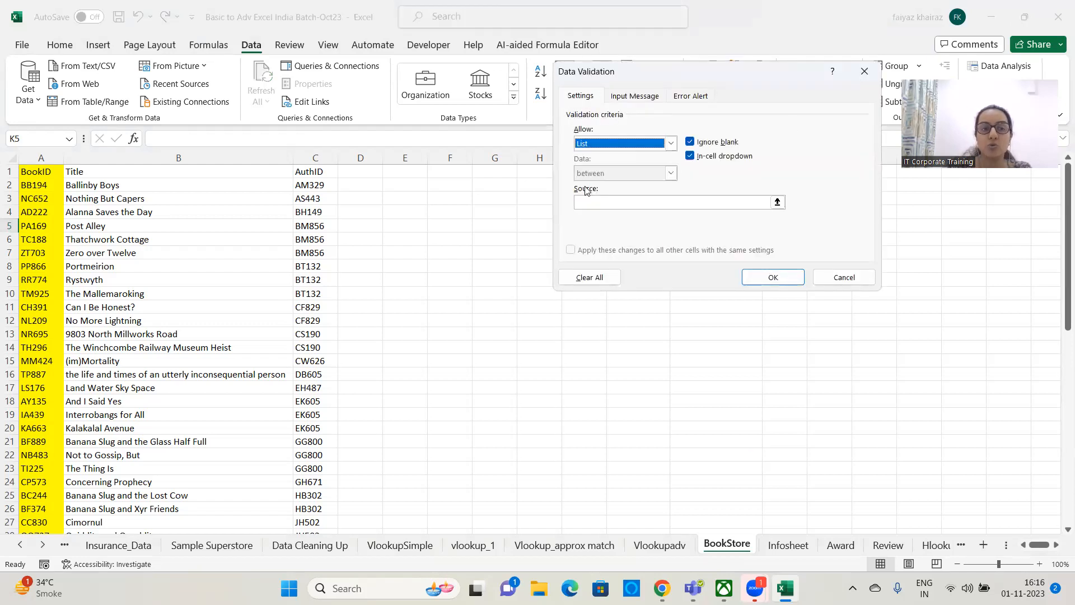
pyautogui.click(777, 202)
pyautogui.click(43, 184)
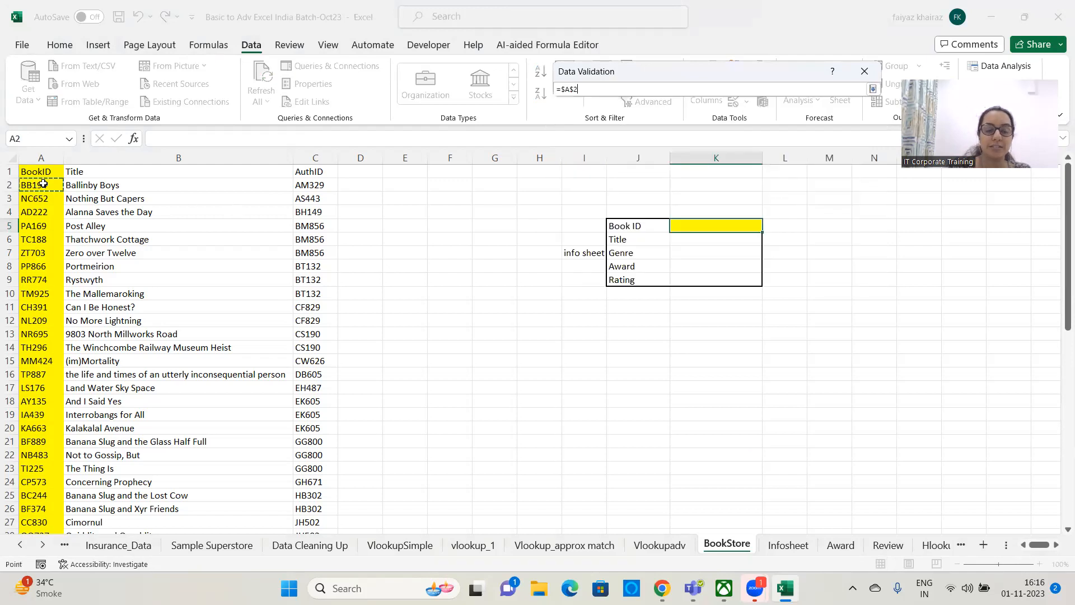
pyautogui.hotkey('ctrl', 'shift', 'Down')
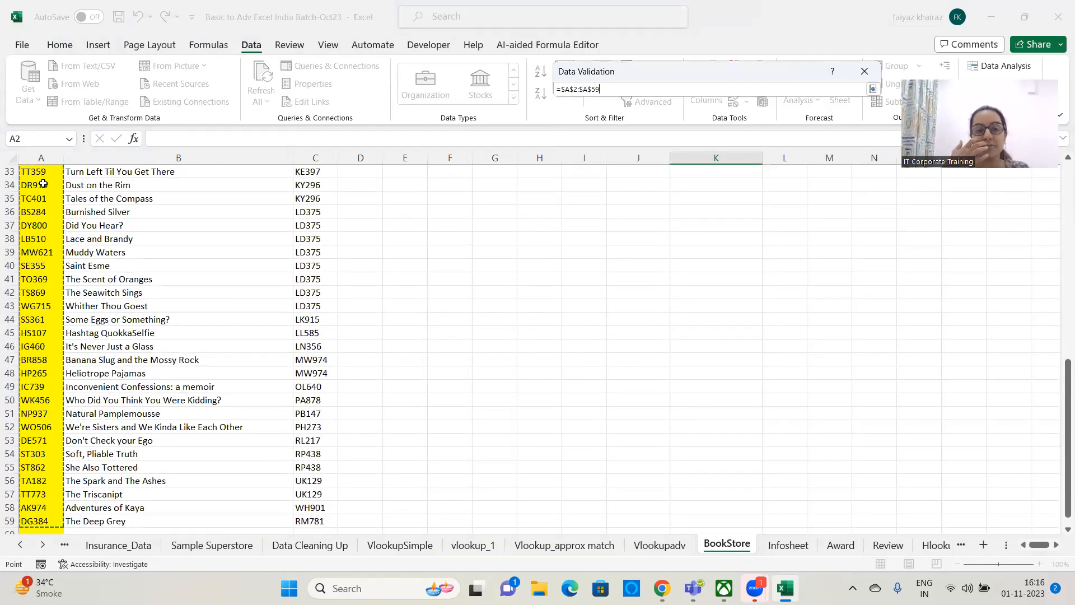
# - Apply the list validation to the Book ID cell K5 with =$A$2:$A$59 as its source
pyautogui.click(872, 89)
pyautogui.click(774, 277)
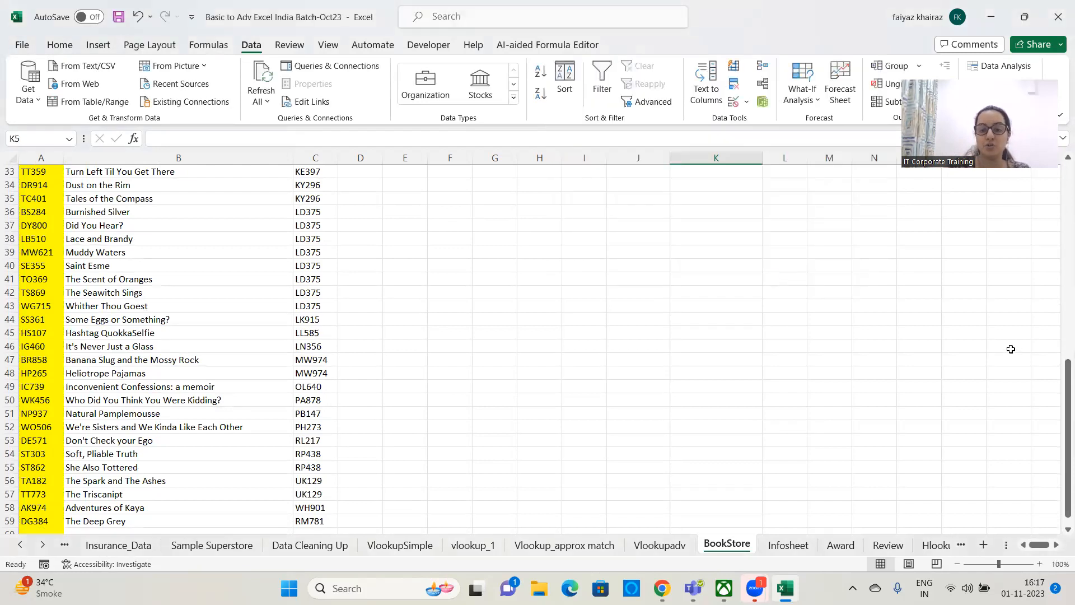
pyautogui.scroll(11, 1010, 349)
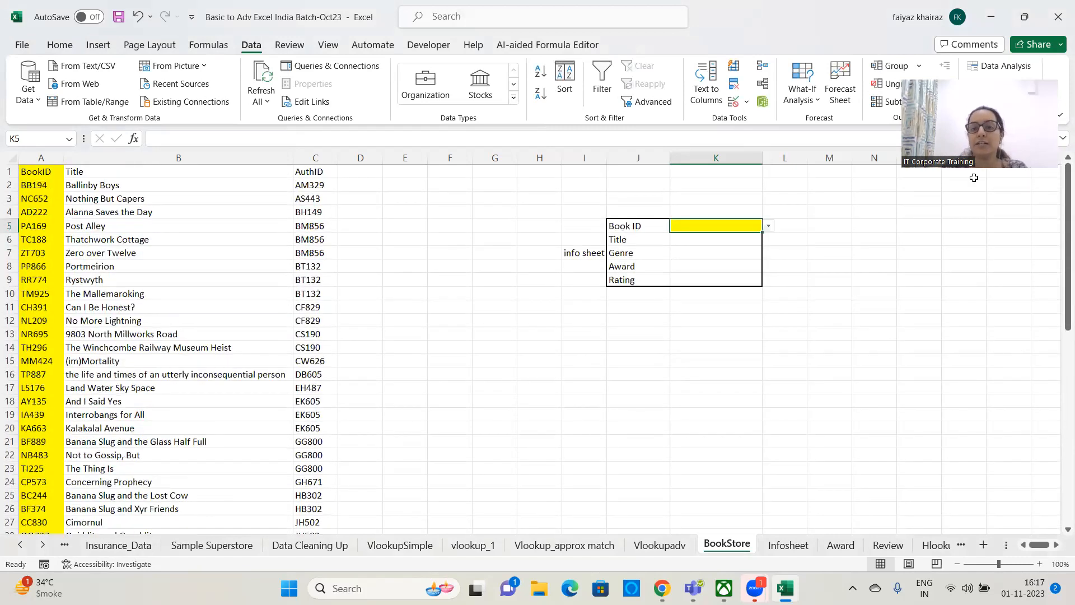
# - Try out the Book ID drop-down in K5 by choosing ZT703, PA169 and PP866 in turn
pyautogui.click(767, 226)
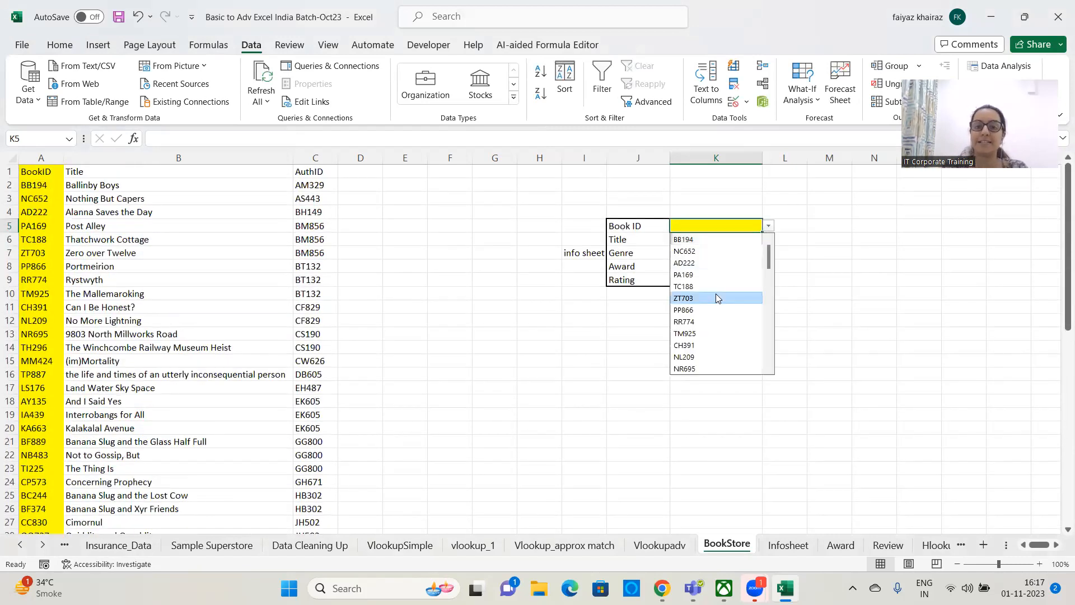
pyautogui.click(717, 297)
pyautogui.click(771, 236)
pyautogui.click(749, 227)
pyautogui.click(768, 226)
pyautogui.click(723, 274)
pyautogui.click(768, 226)
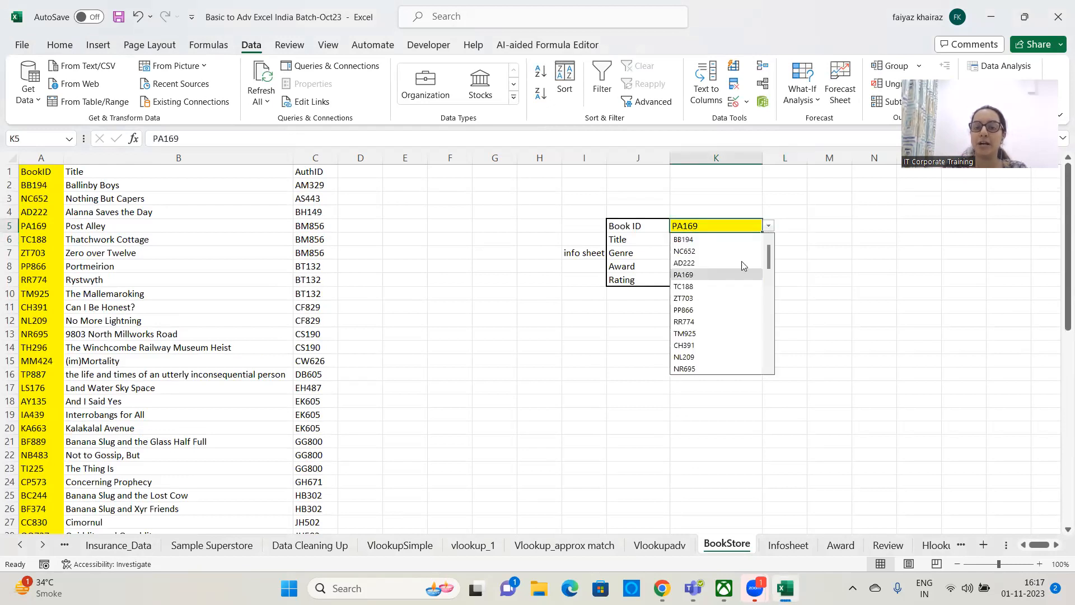
pyautogui.click(717, 308)
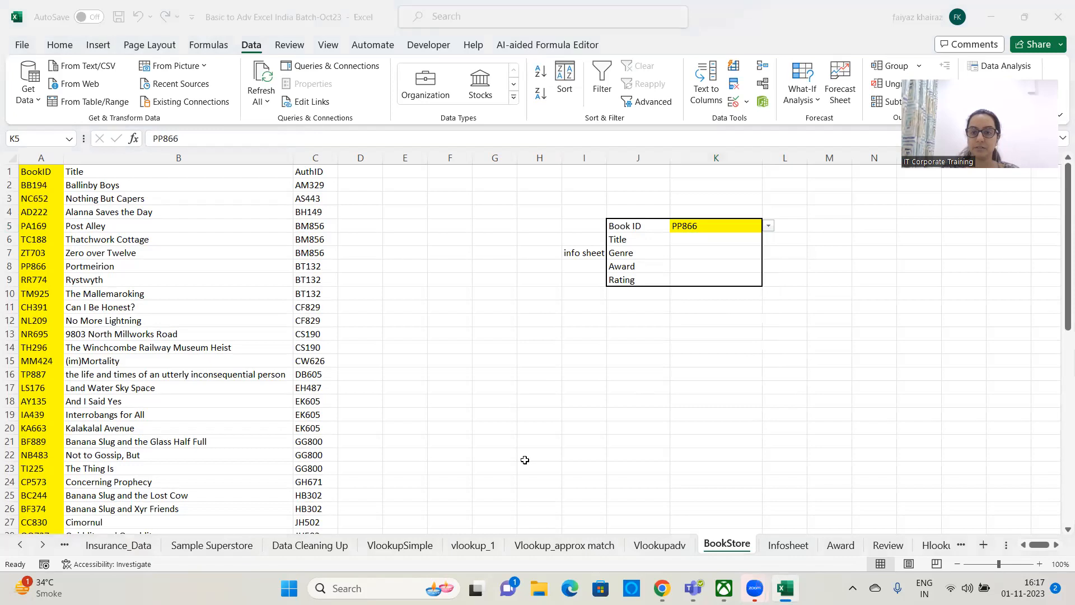
pyautogui.click(699, 226)
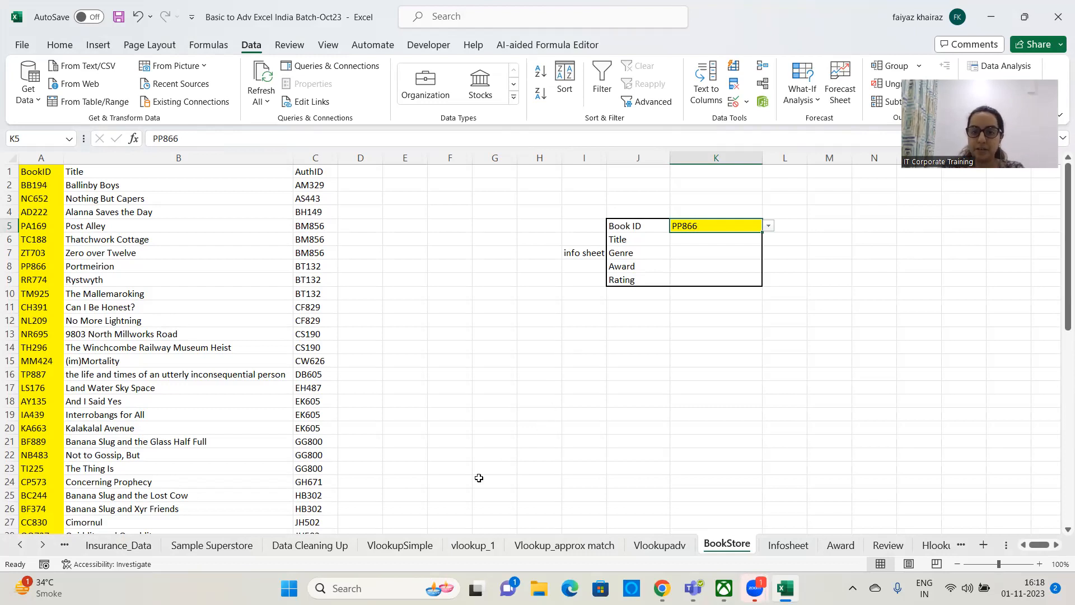
# - Start a VLOOKUP formula in the Title cell K6 with the Book ID in K5 as the lookup value
pyautogui.click(691, 241)
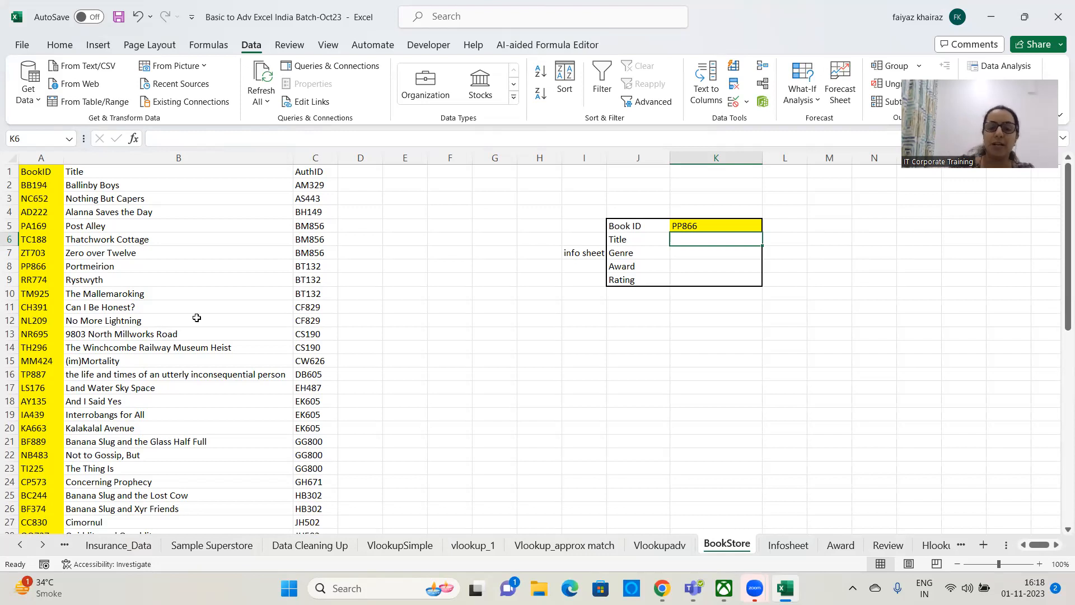
pyautogui.write('=vl')
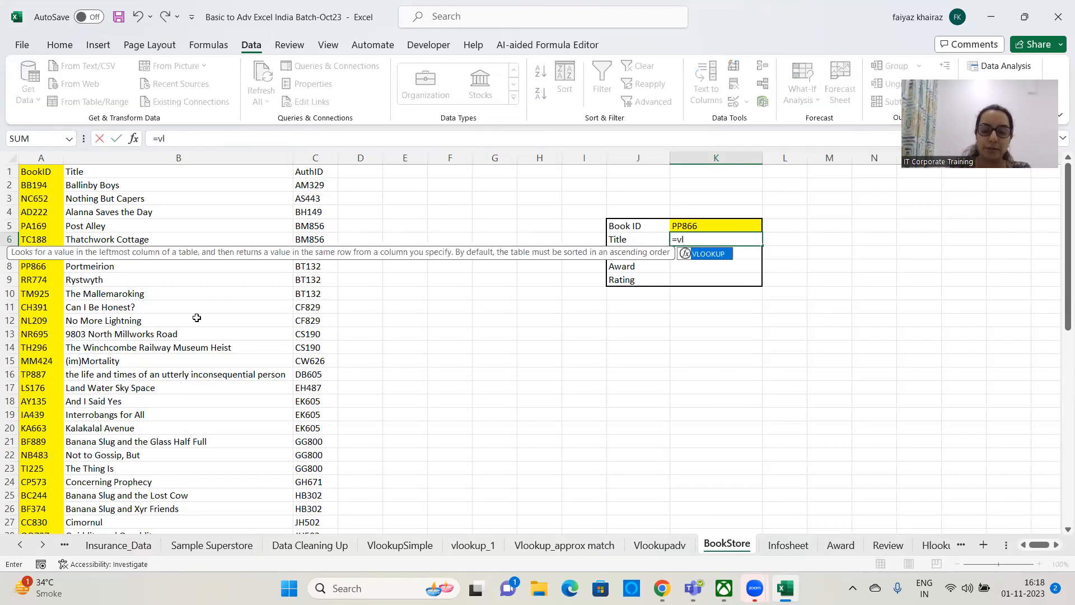
pyautogui.write('ookup')
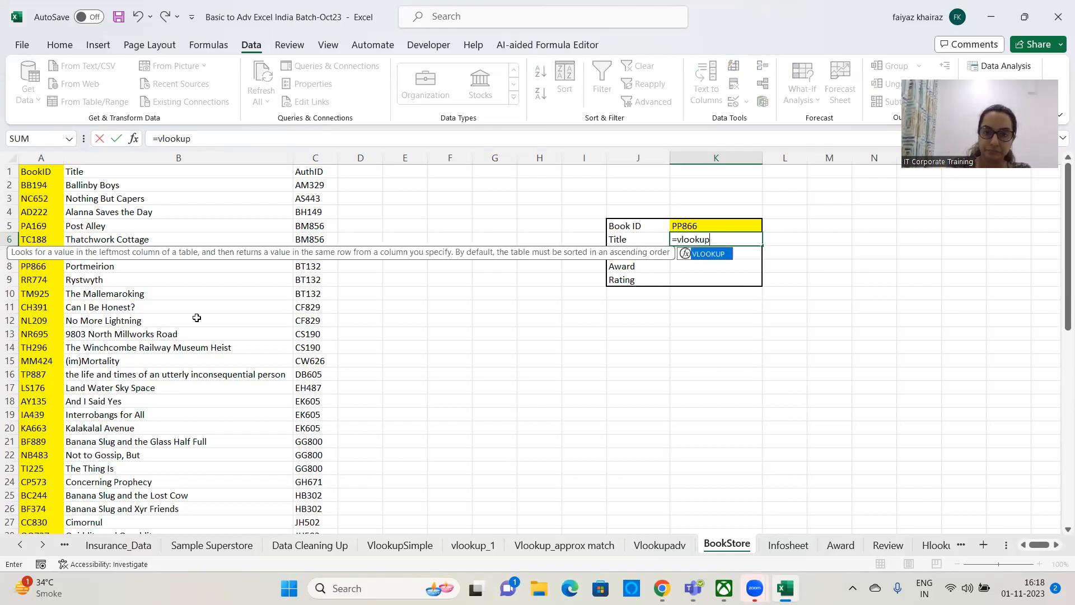
pyautogui.write('(')
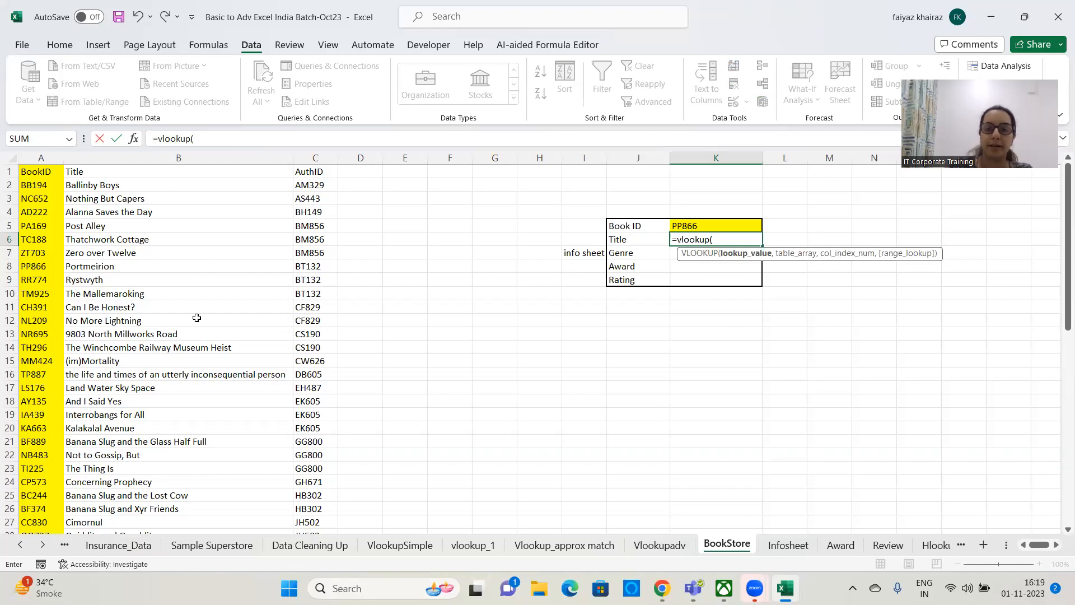
pyautogui.click(743, 226)
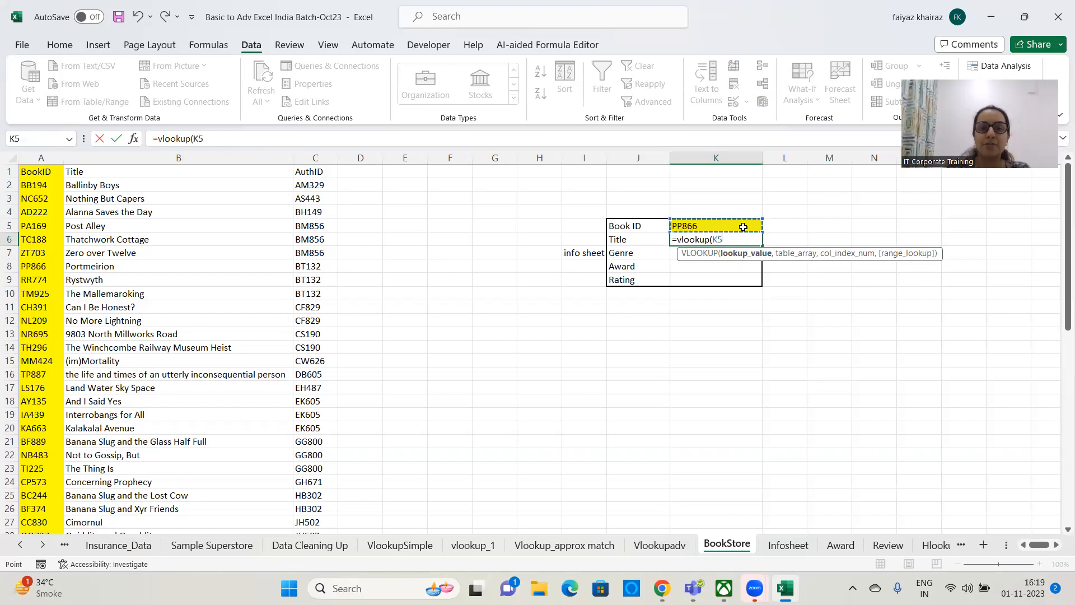
pyautogui.write(',')
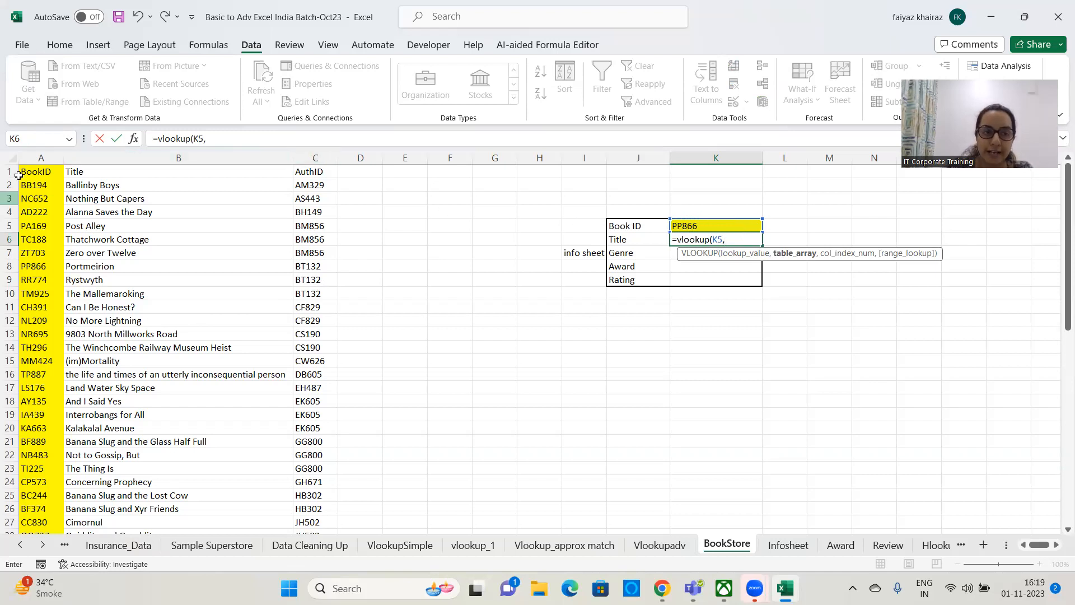
# - Set the VLOOKUP's table array to the whole book table, A1:C59
pyautogui.moveTo(31, 173); pyautogui.dragTo(323, 302)
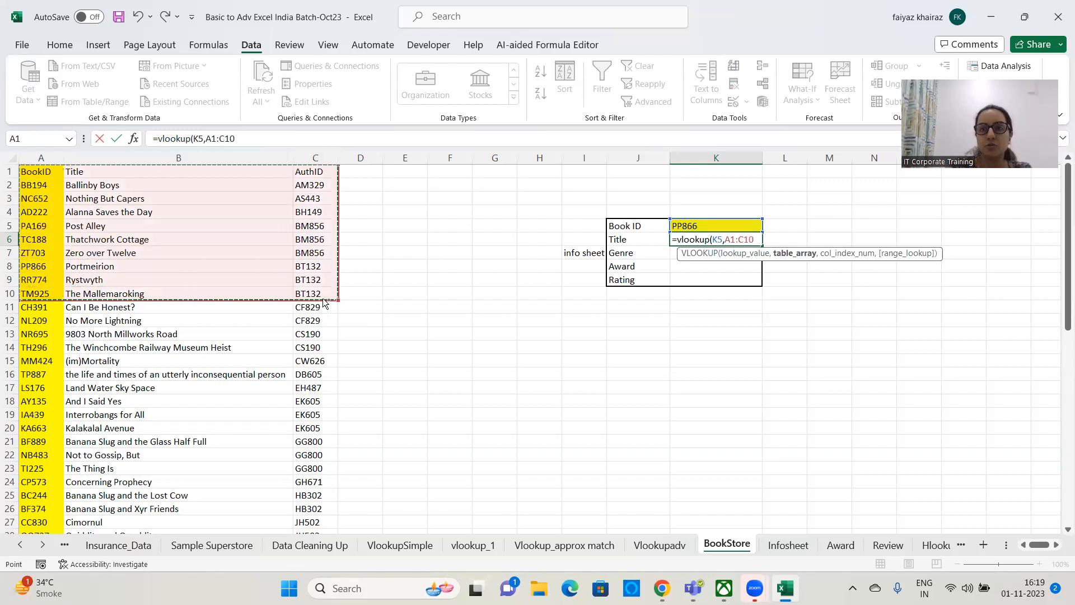
pyautogui.hotkey('ctrl', 'shift', 'Down')
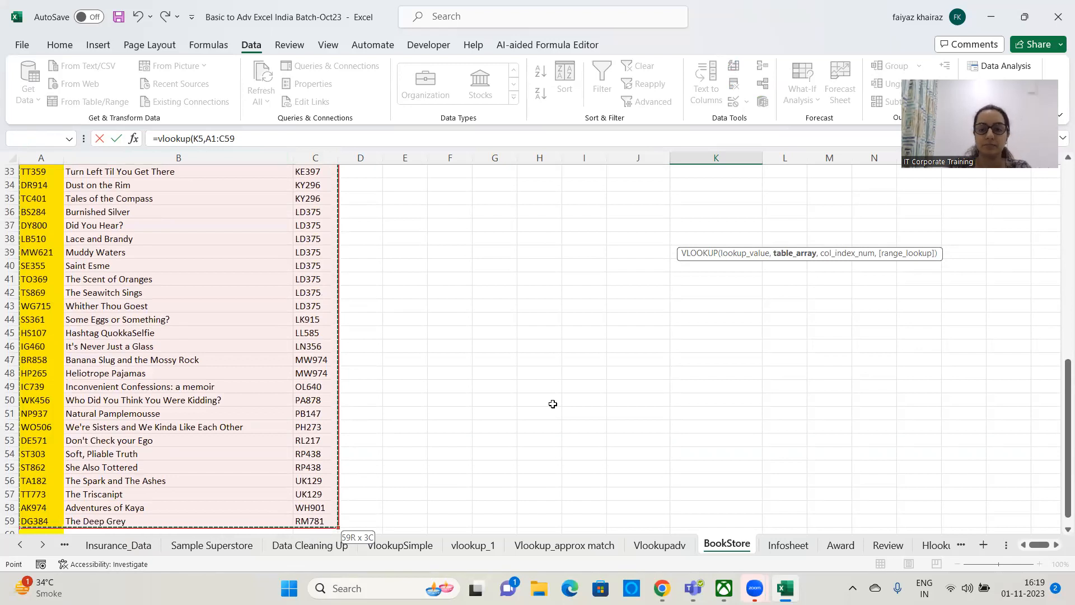
pyautogui.scroll(10, 552, 403)
pyautogui.scroll(1, 552, 403)
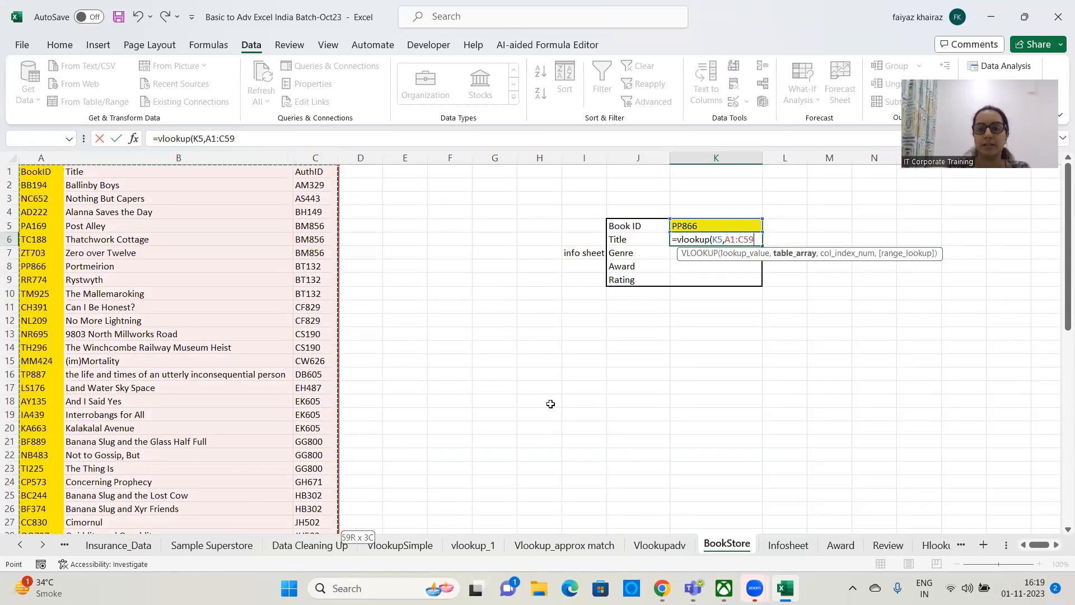
pyautogui.write(',')
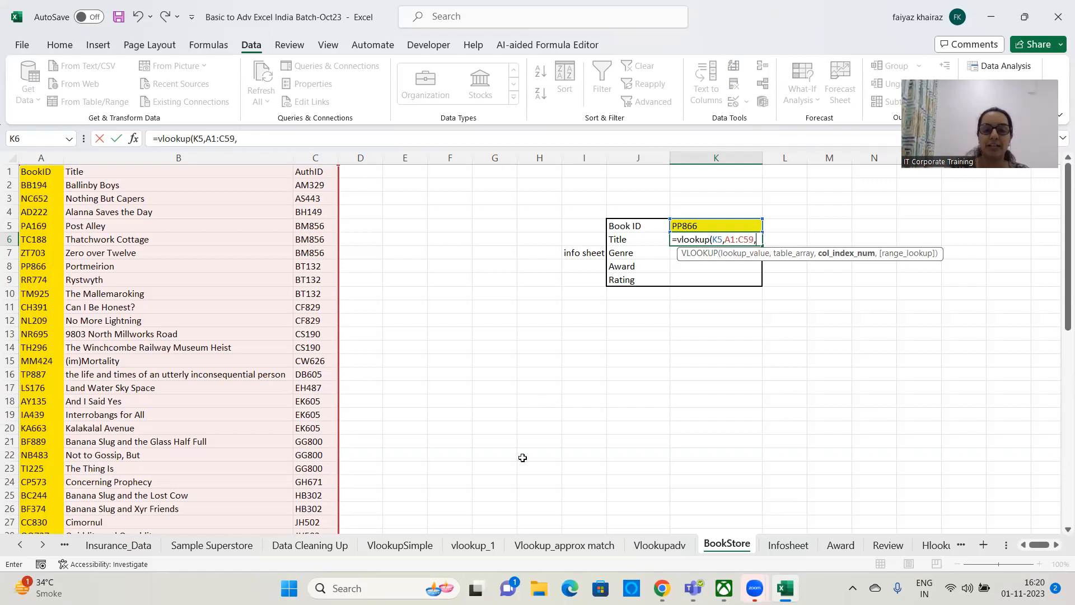
# - Complete the Title formula in K6 with column index 2 and 0 for an exact match
pyautogui.click(858, 200)
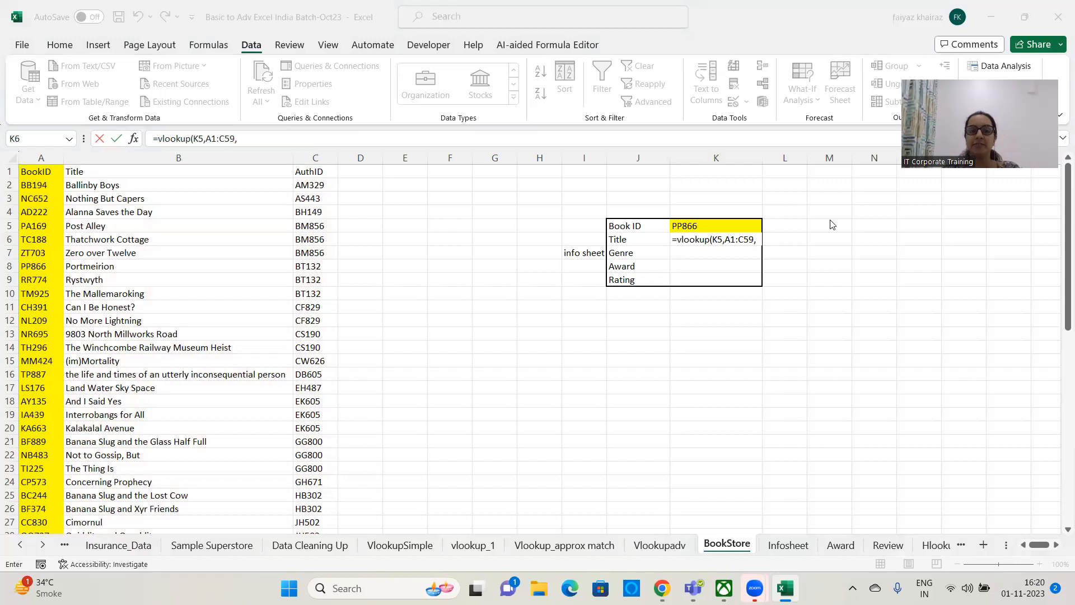
pyautogui.click(358, 132)
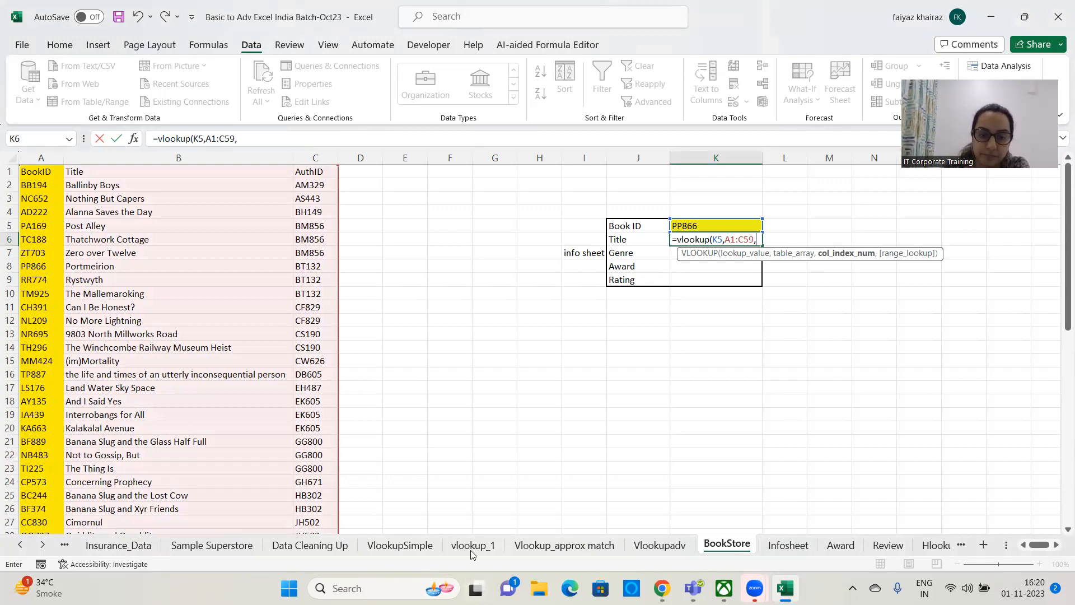
pyautogui.click(619, 352)
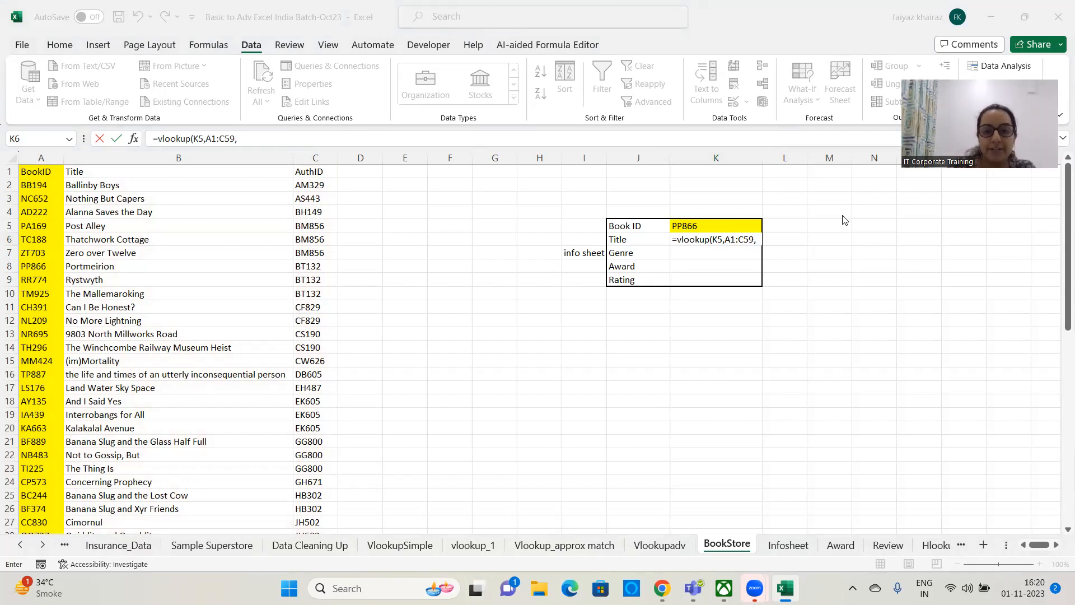
pyautogui.click(274, 120)
pyautogui.click(308, 138)
pyautogui.write('2,0')
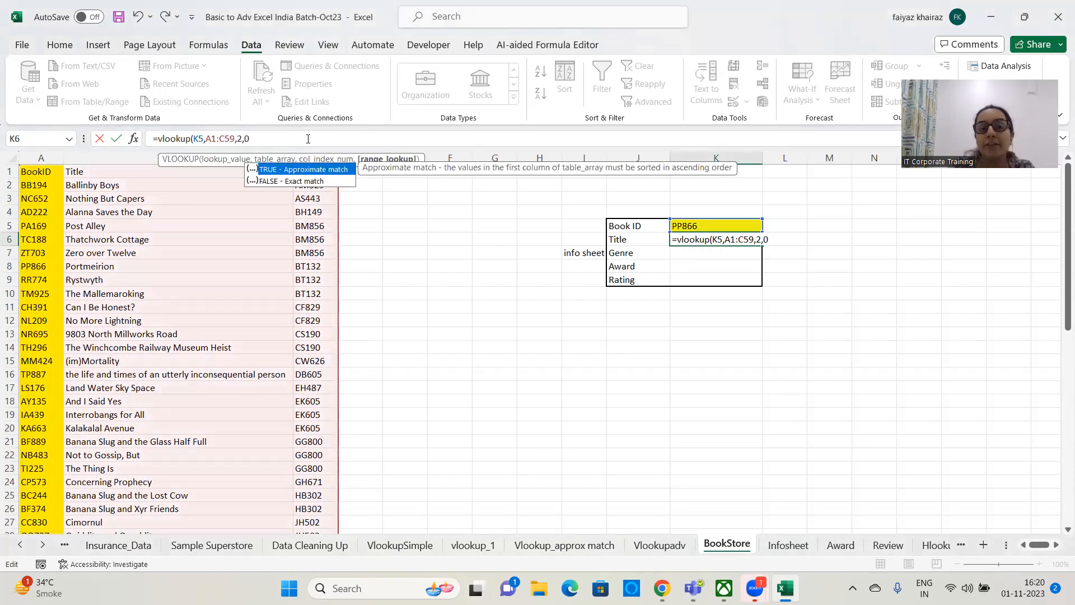
pyautogui.write(')')
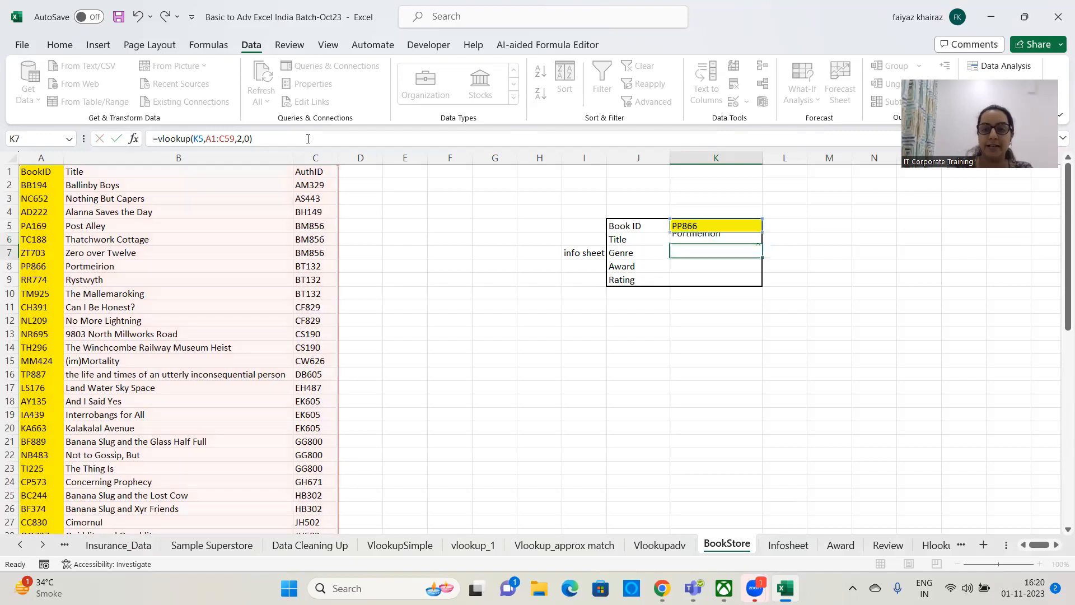
pyautogui.press('Return')
# - Test the title lookup by choosing Book IDs NR695, RR774 and PA169 in turn in K5
pyautogui.click(718, 239)
pyautogui.click(730, 226)
pyautogui.click(770, 226)
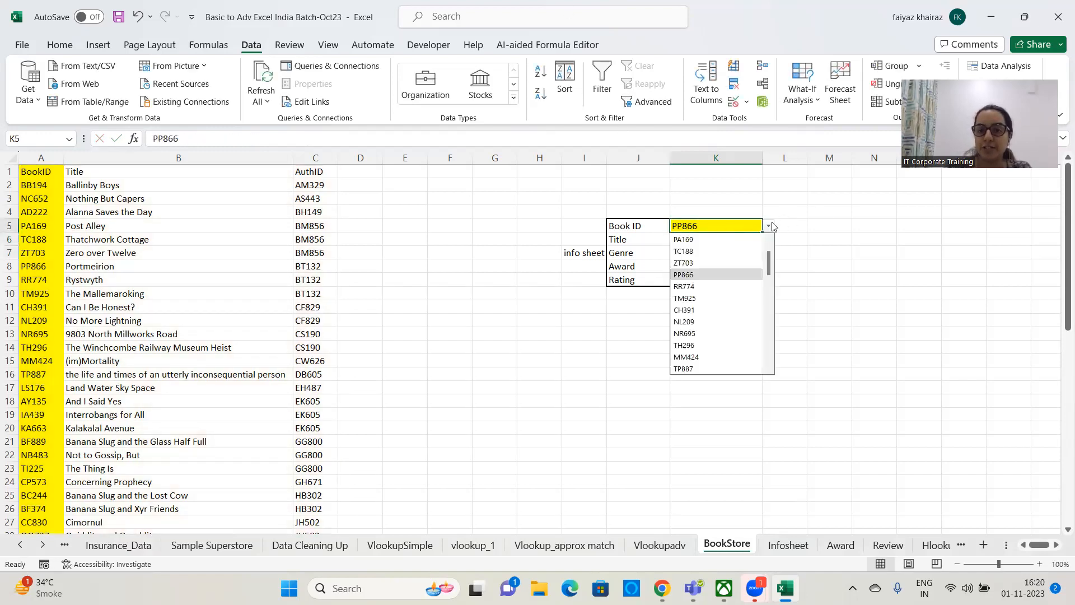
pyautogui.click(709, 333)
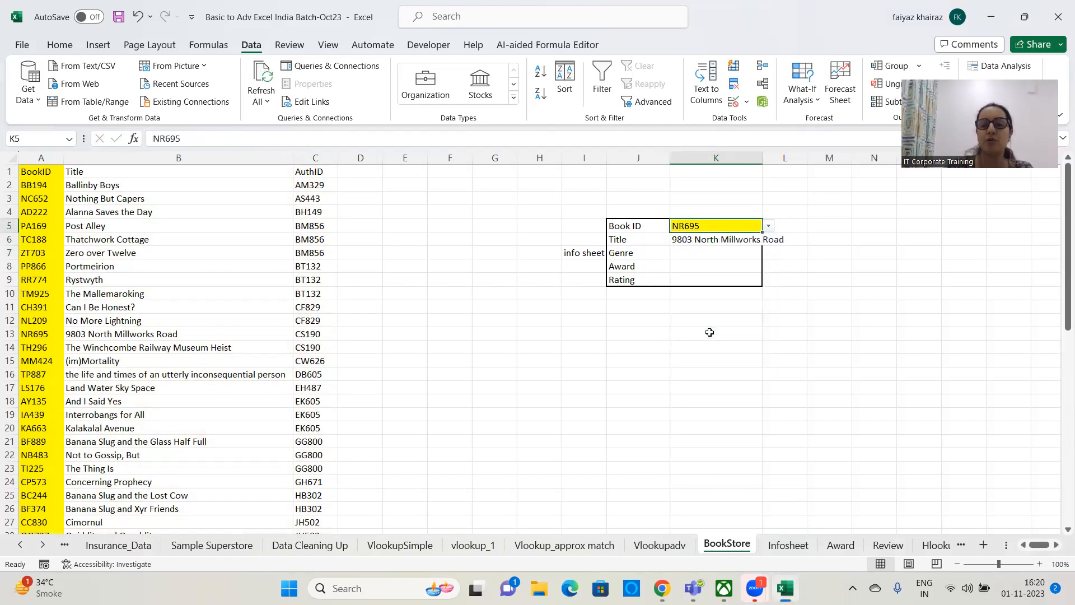
pyautogui.click(715, 240)
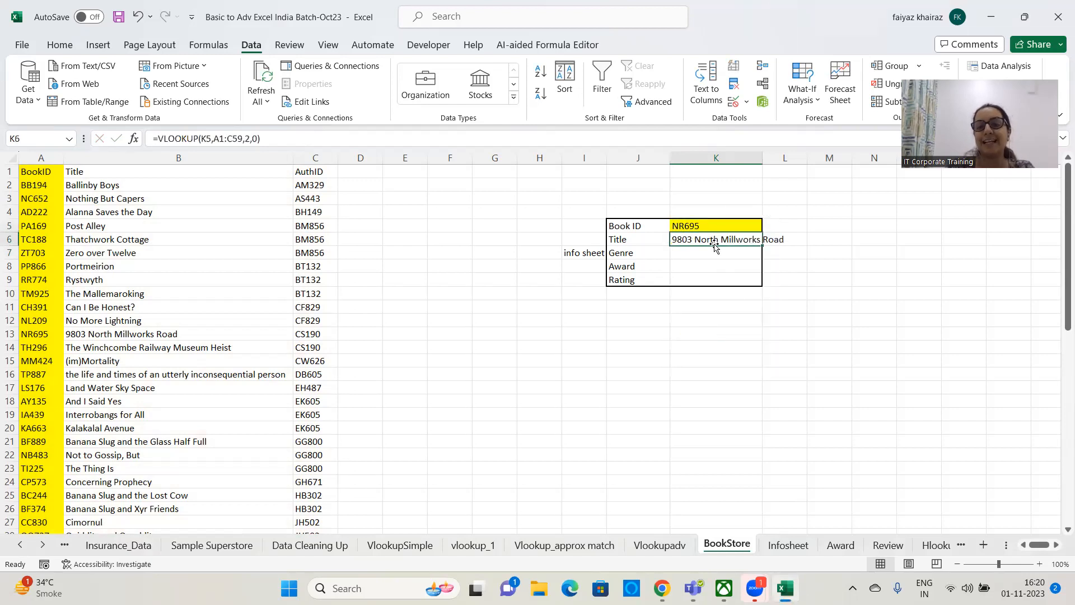
pyautogui.click(725, 224)
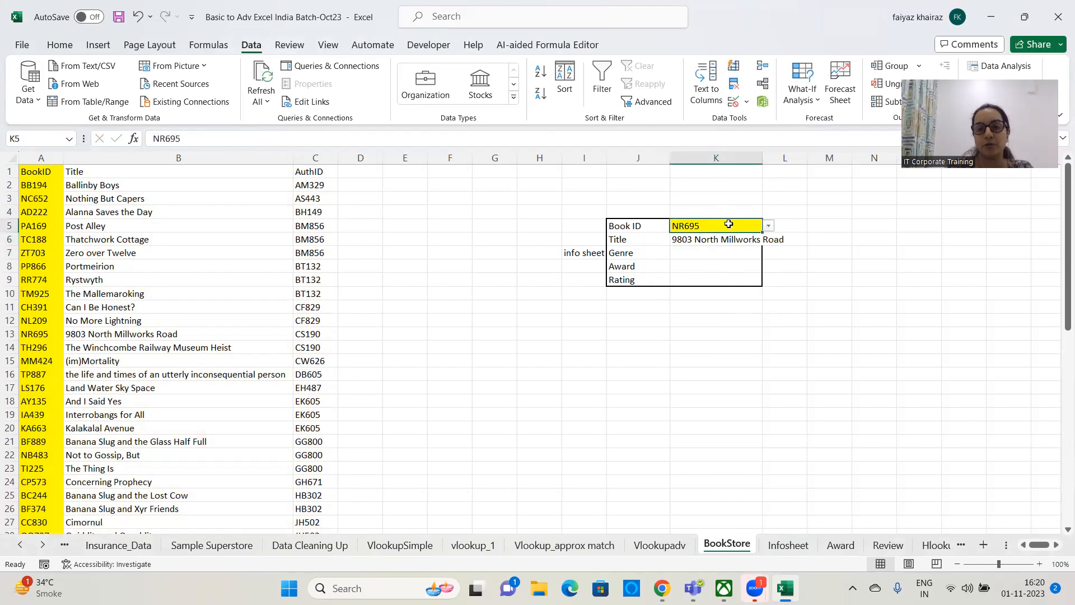
pyautogui.click(768, 225)
pyautogui.click(705, 321)
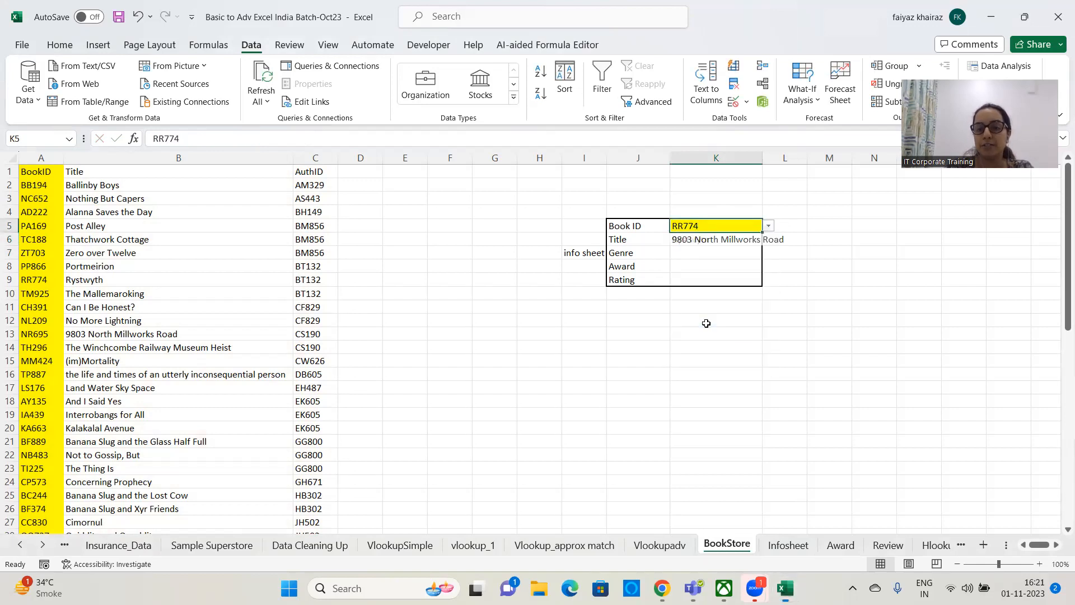
pyautogui.click(771, 218)
pyautogui.click(756, 225)
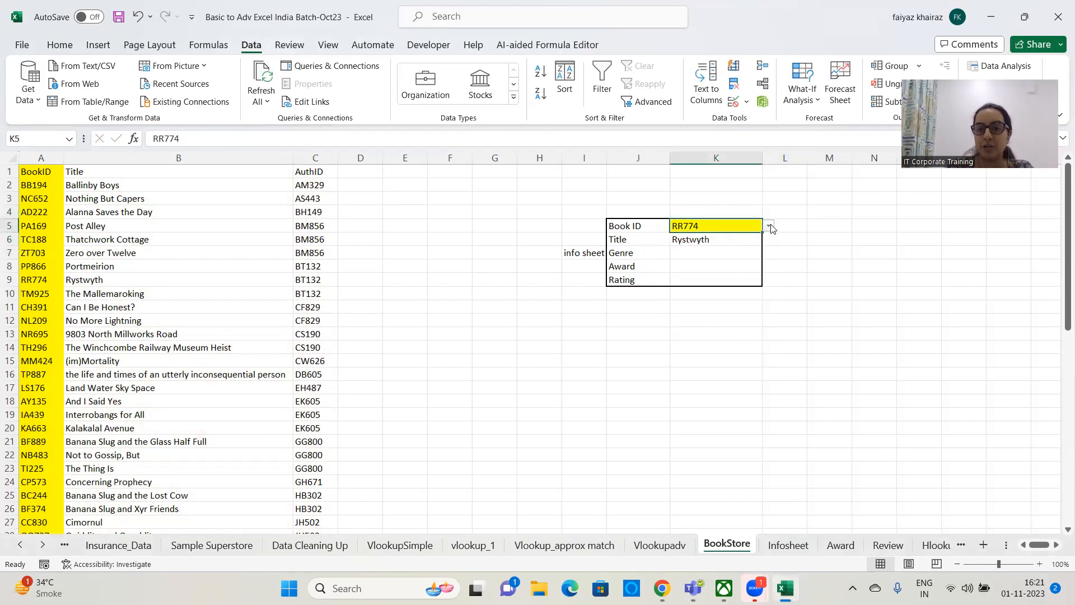
pyautogui.click(768, 226)
pyautogui.click(714, 274)
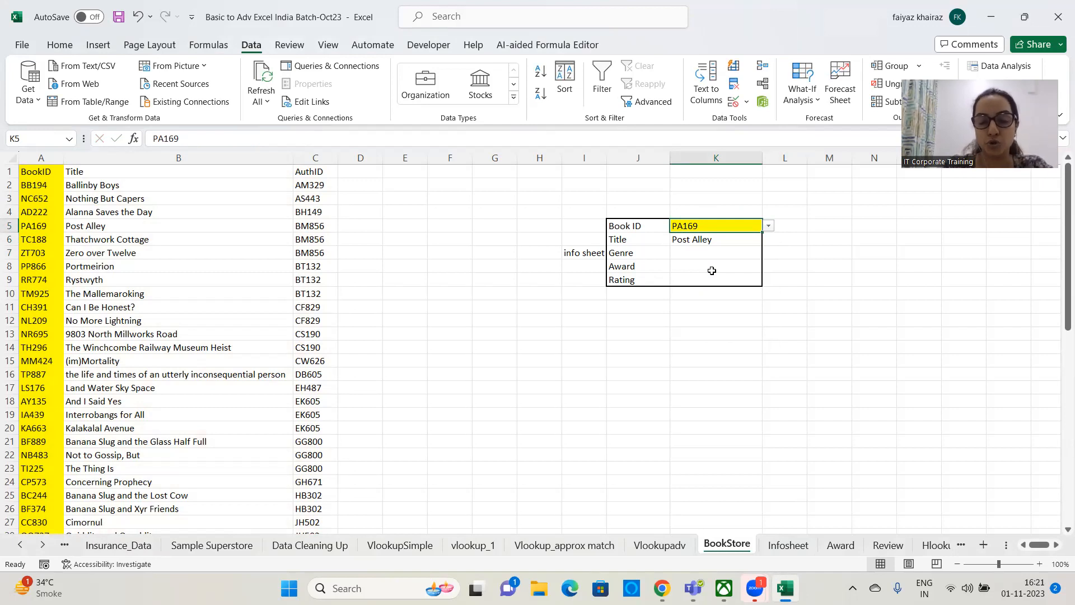
# - Review the full VLOOKUP formula in the Title cell K6 and close it without changes
pyautogui.click(715, 243)
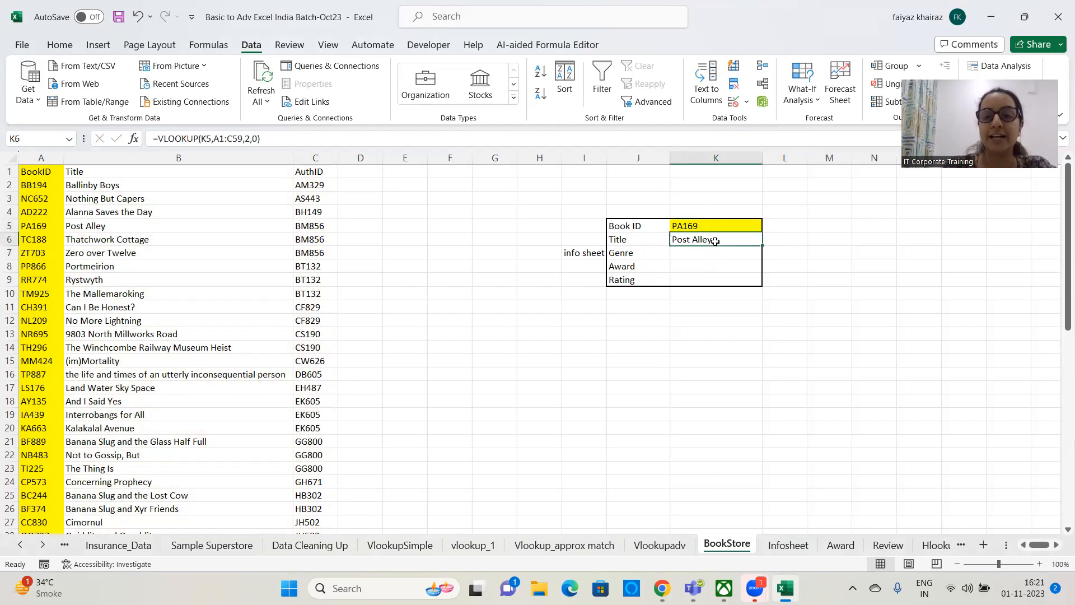
pyautogui.tripleClick(235, 137)
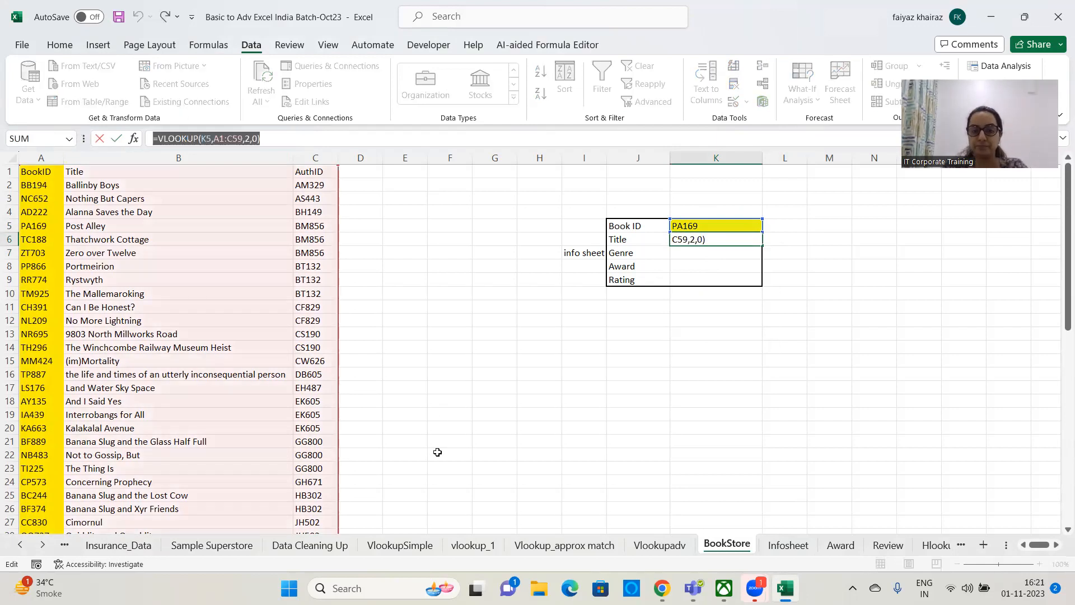
pyautogui.hotkey('alt', 'Tab')
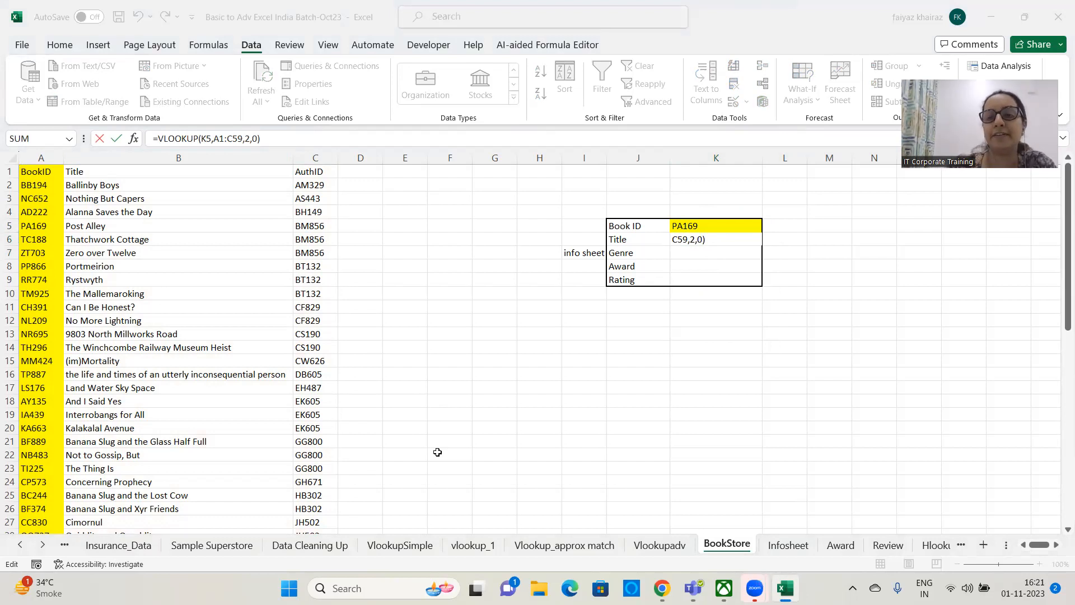
pyautogui.click(730, 239)
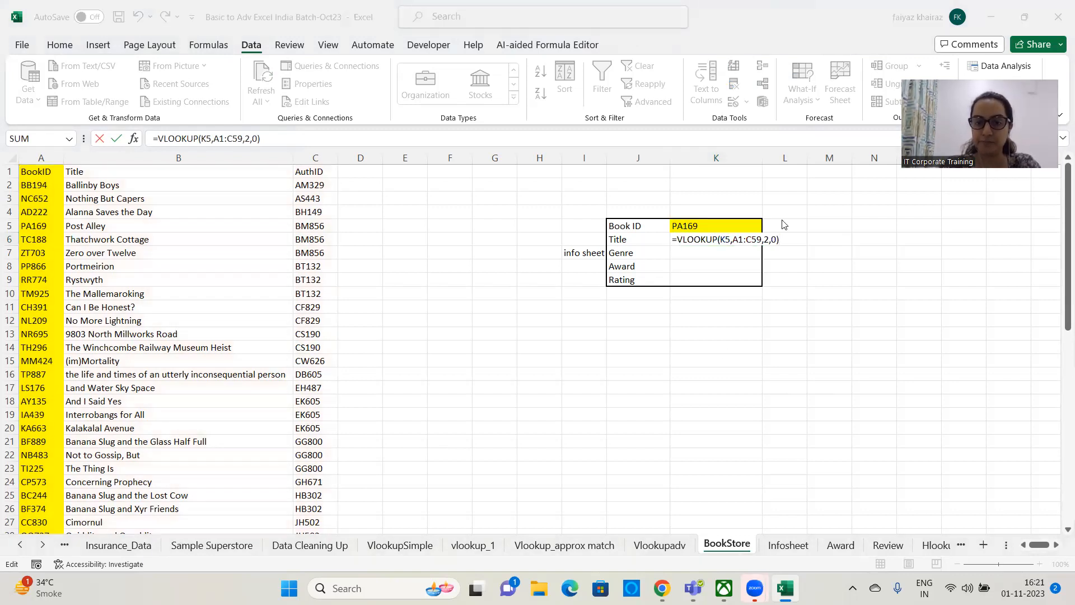
pyautogui.click(735, 253)
pyautogui.press('Return')
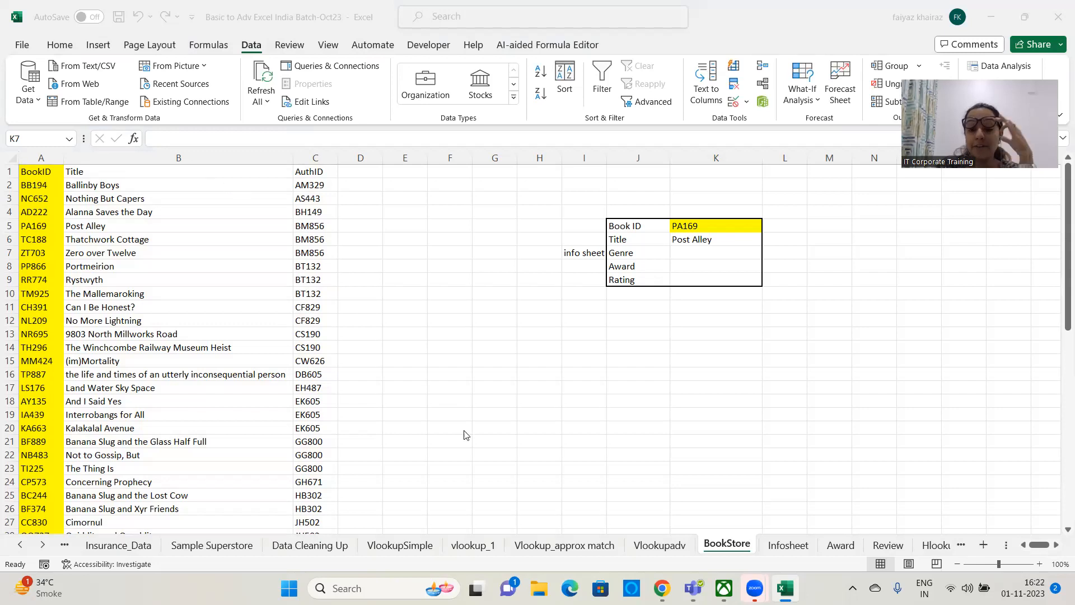
# - Go to the Infosheet worksheet and select column D, which holds the genres
pyautogui.click(784, 546)
pyautogui.click(786, 546)
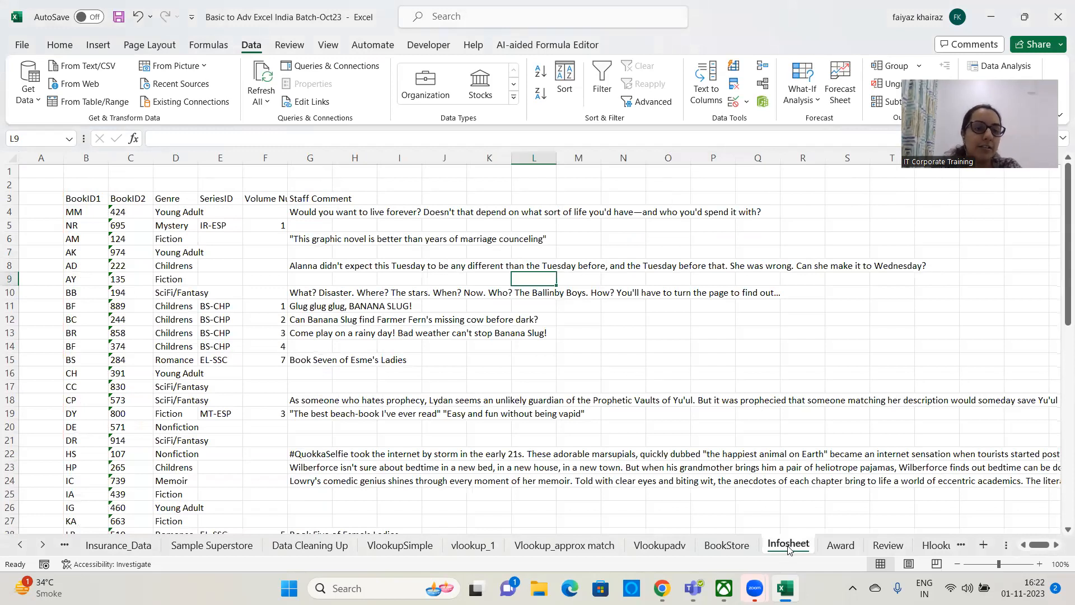
pyautogui.click(176, 158)
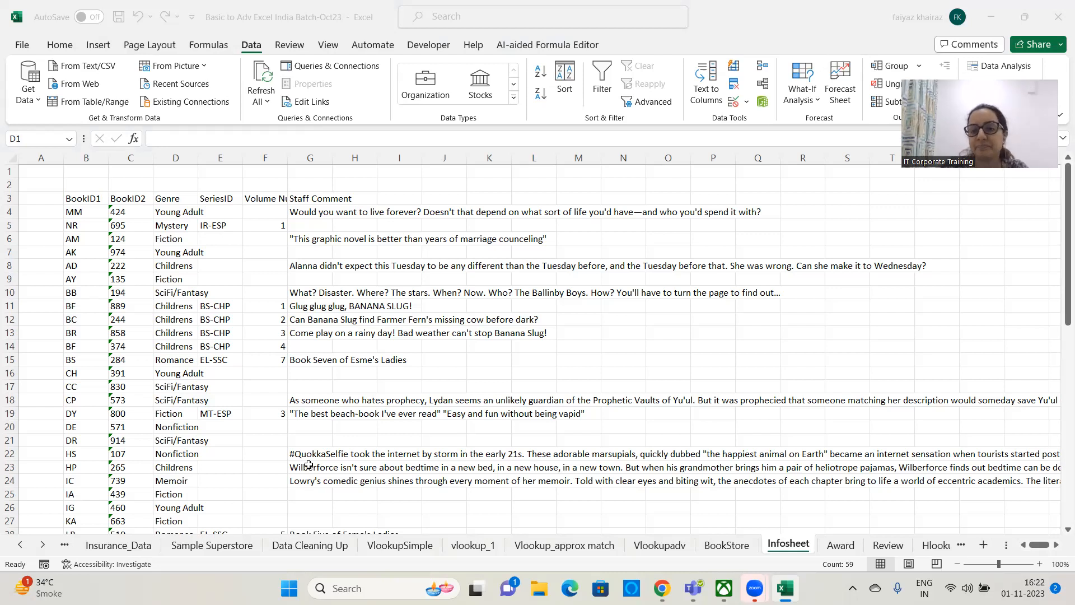
# - Add the heading Final ID in cell A3, next to the BookID1 and BookID2 headings
pyautogui.click(40, 199)
pyautogui.press('BackSpace')
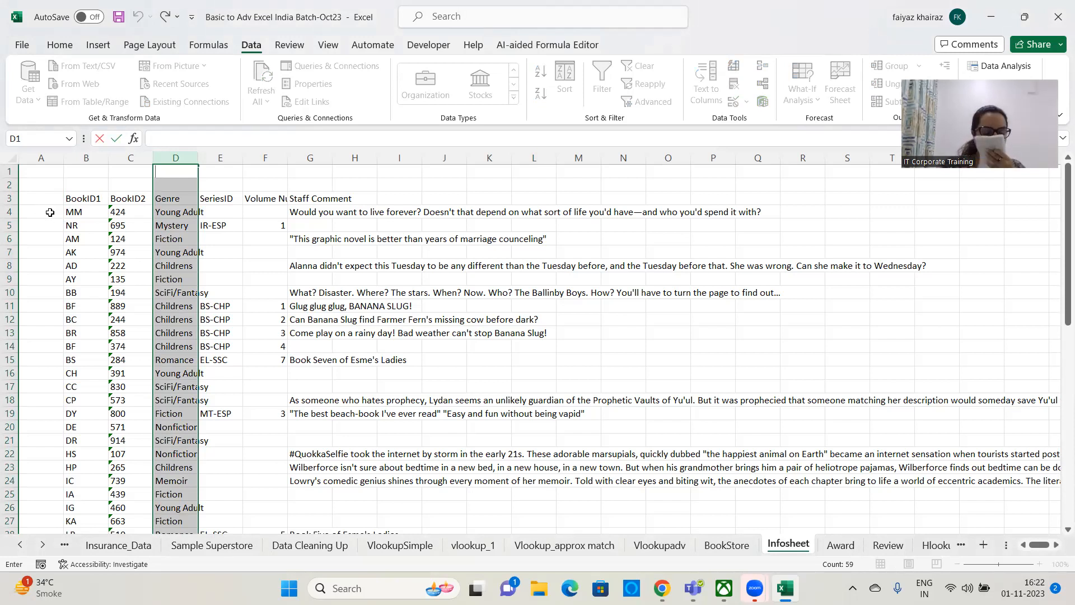
pyautogui.click(50, 212)
pyautogui.click(56, 196)
pyautogui.click(97, 197)
pyautogui.click(138, 196)
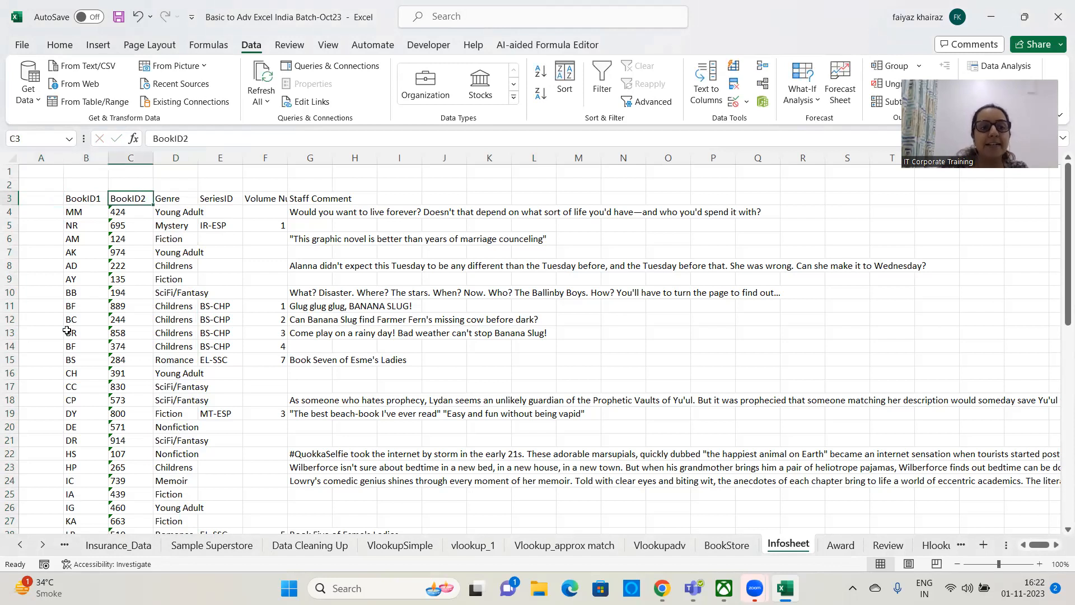
pyautogui.click(46, 197)
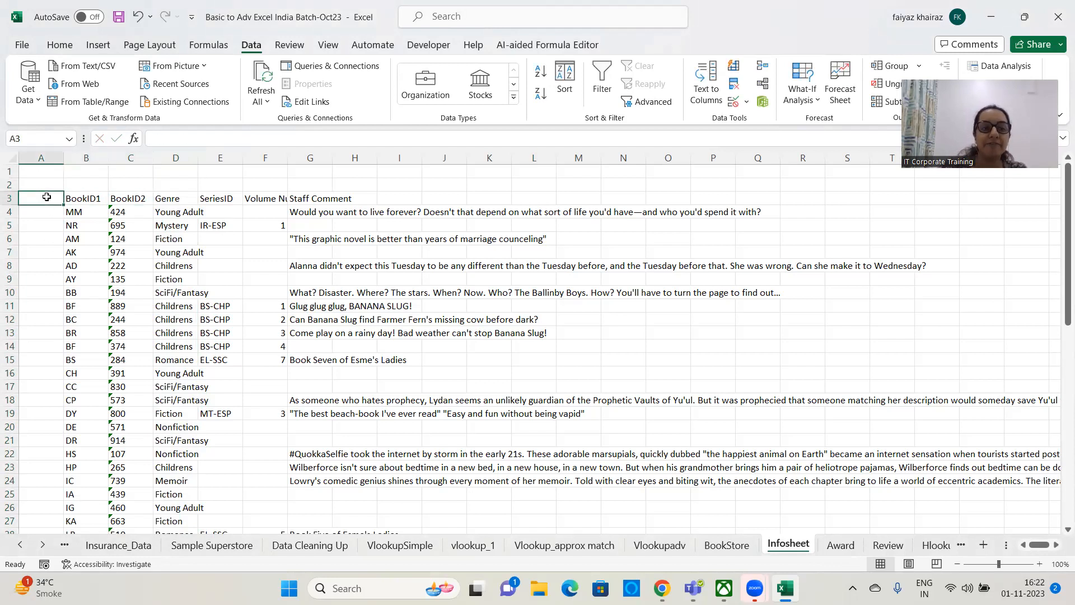
pyautogui.write('Final ID')
pyautogui.press('Return')
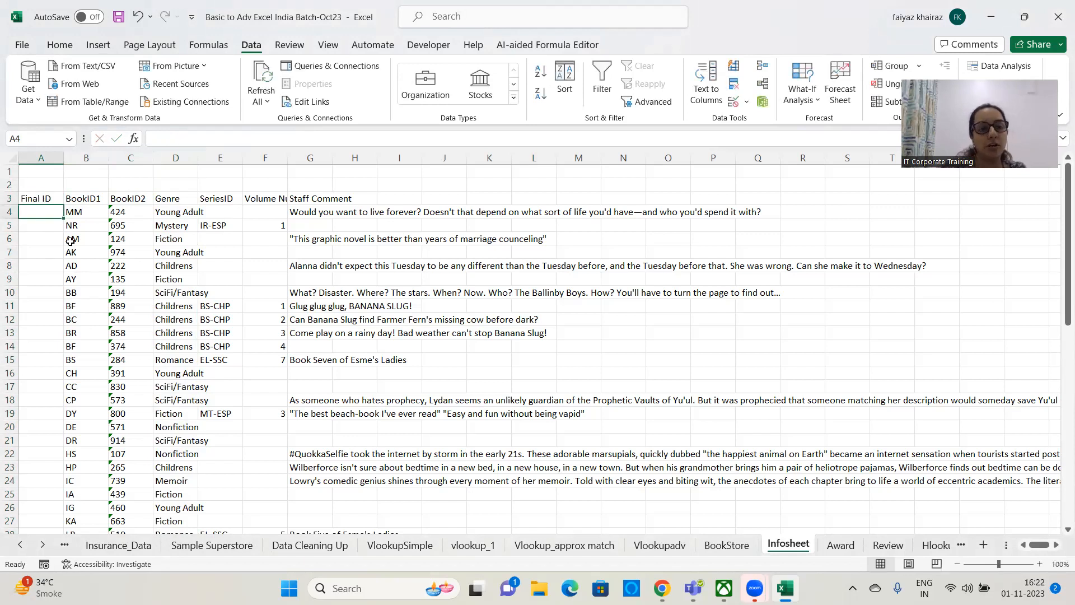
# - Join BookID1 and BookID2 in A4 with =B4&C4 and fill the formula down the Final ID column
pyautogui.click(86, 211)
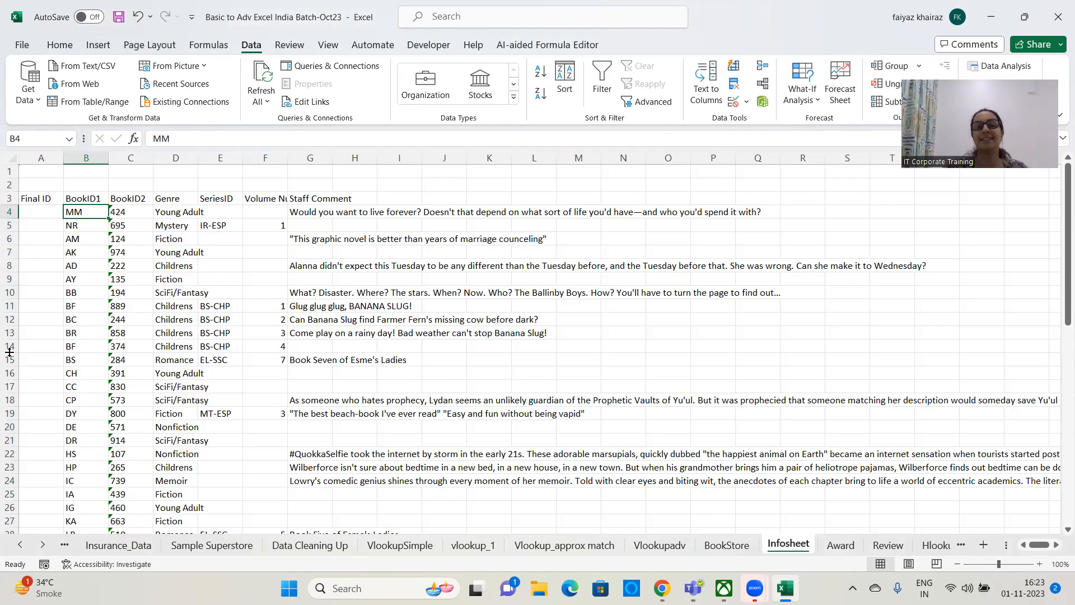
pyautogui.press('Left')
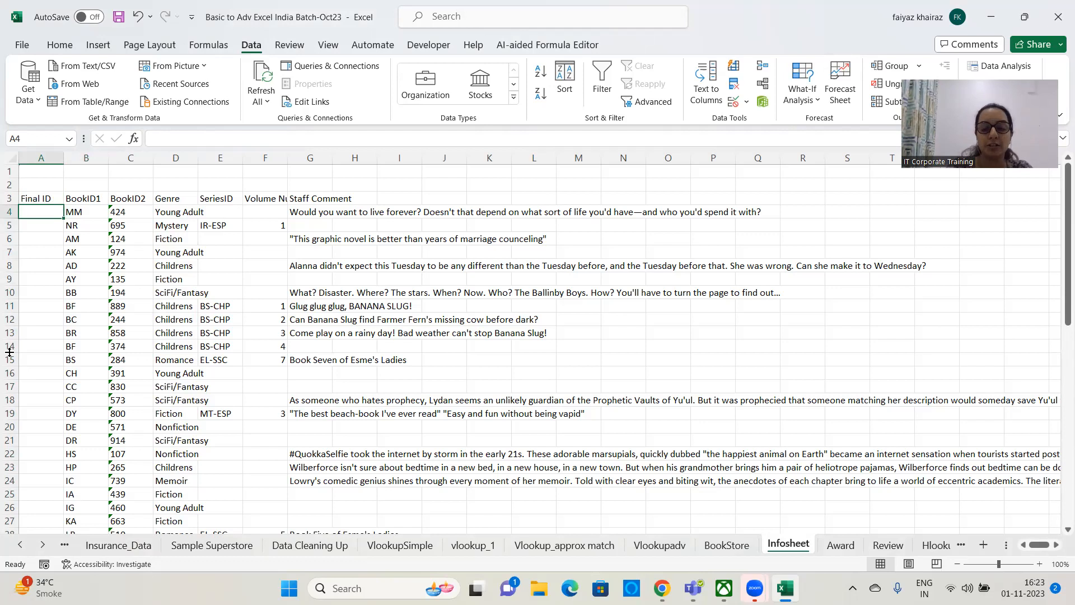
pyautogui.write('=')
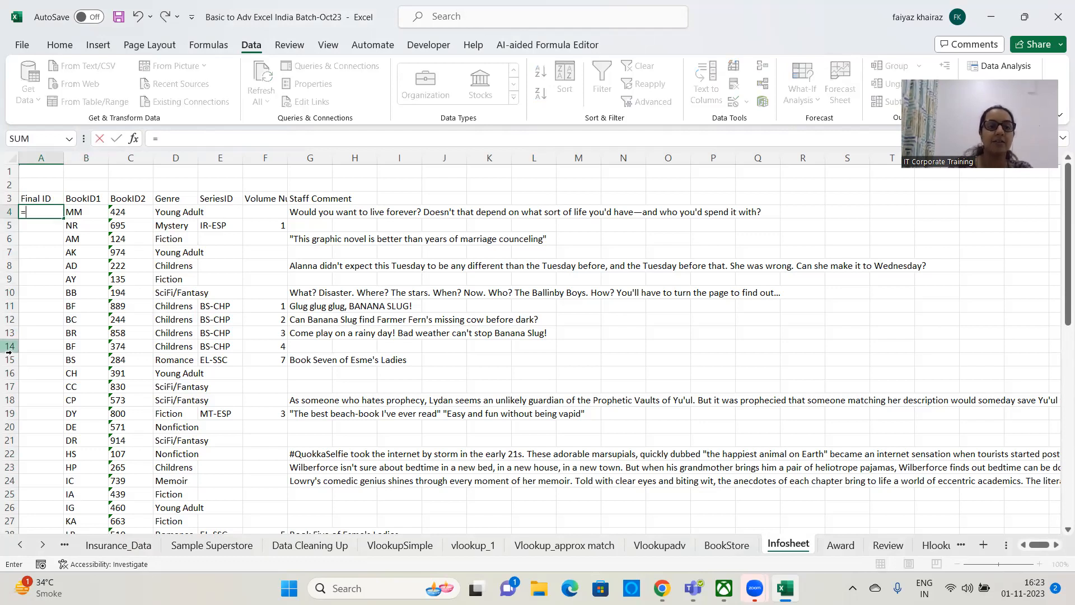
pyautogui.click(94, 212)
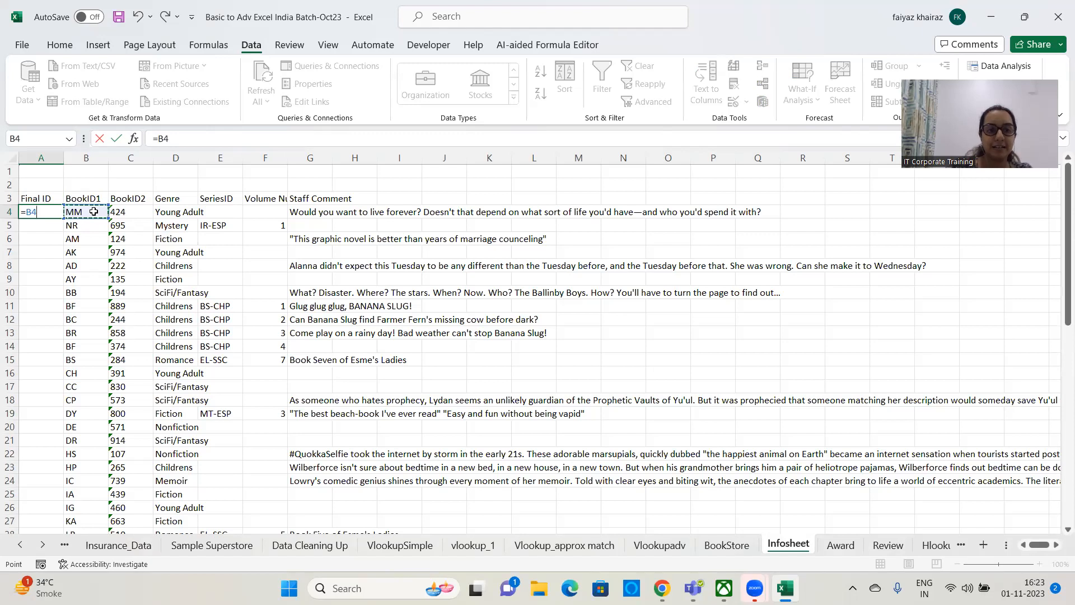
pyautogui.write('&')
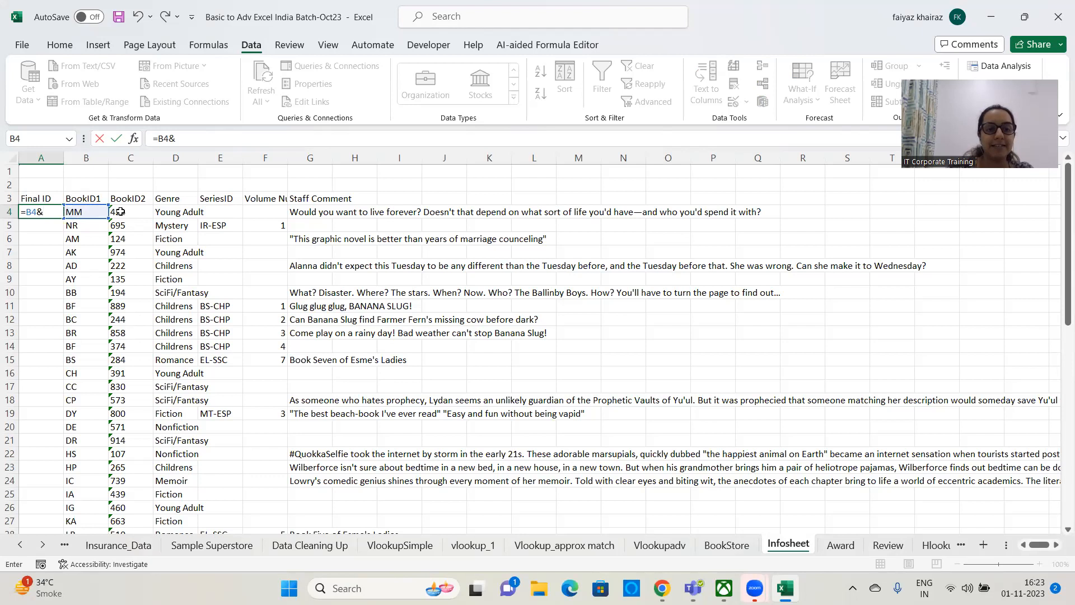
pyautogui.click(121, 211)
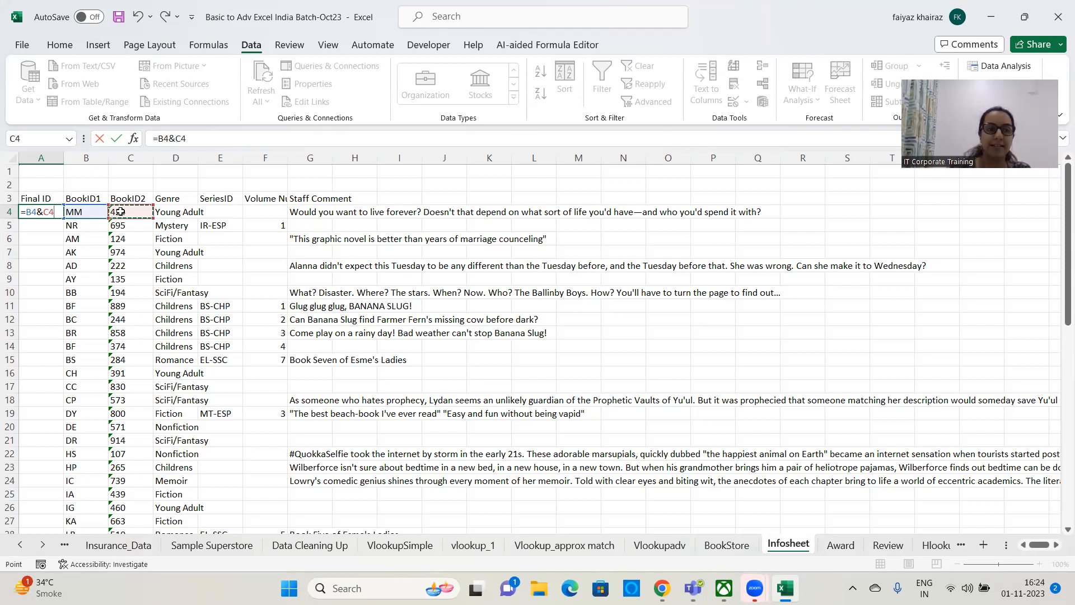
pyautogui.press('Return')
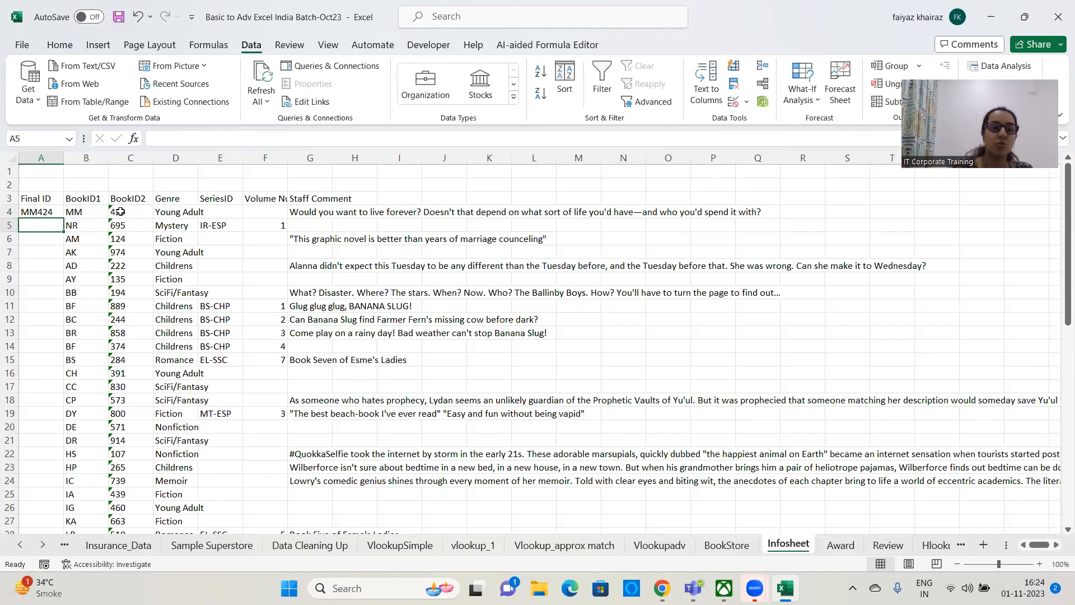
pyautogui.click(58, 211)
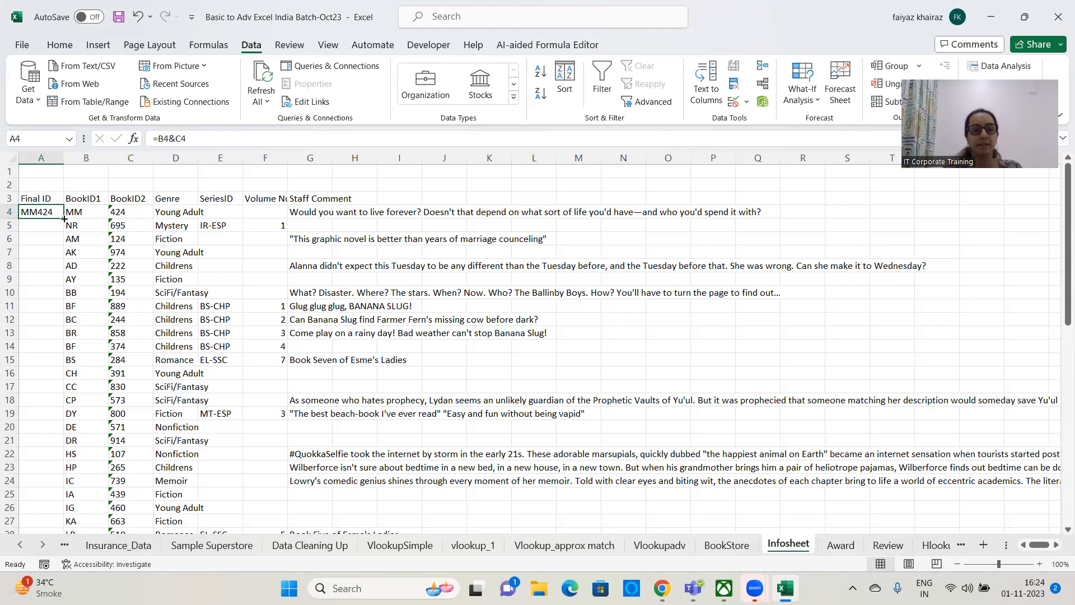
pyautogui.doubleClick(63, 218)
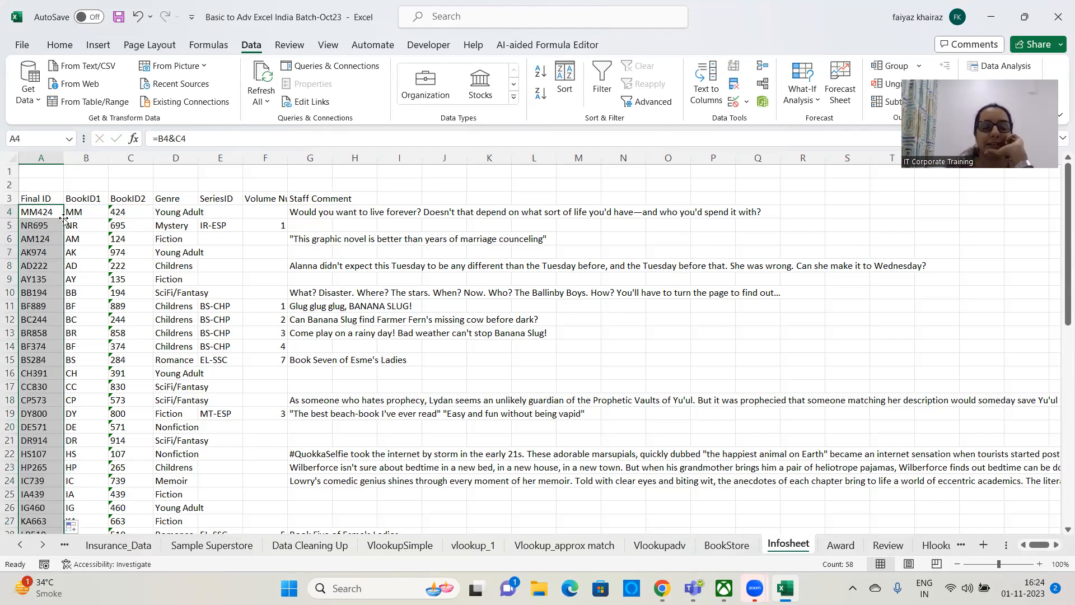
# - Clear all the formulas under the Final ID heading, from A4 to the end of the data
pyautogui.click(46, 212)
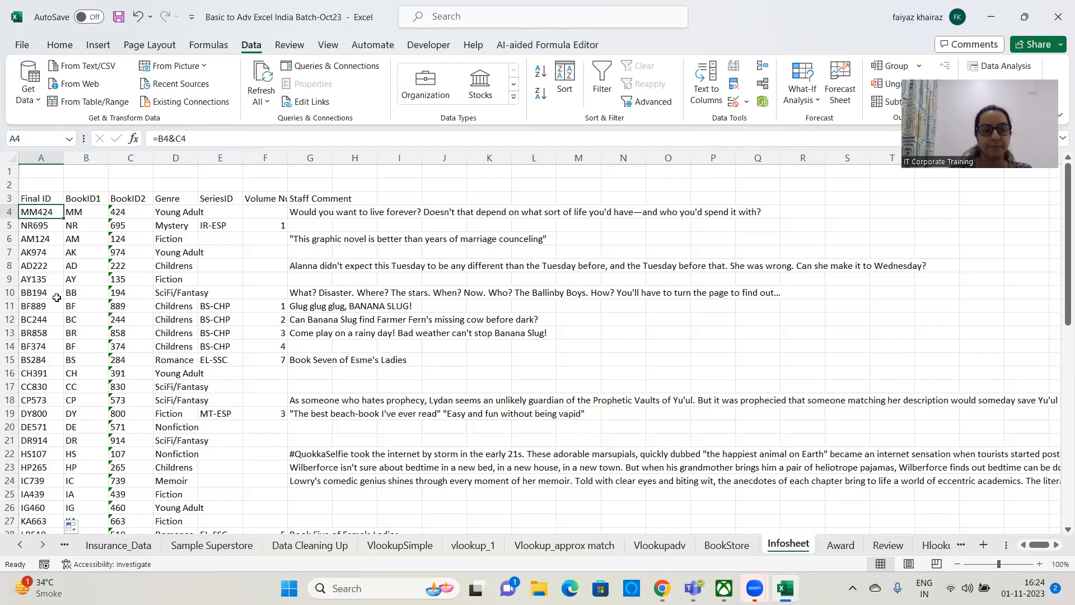
pyautogui.hotkey('ctrl', 'shift', 'Down')
pyautogui.hotkey('ctrl', 'BackSpace')
pyautogui.press('Delete')
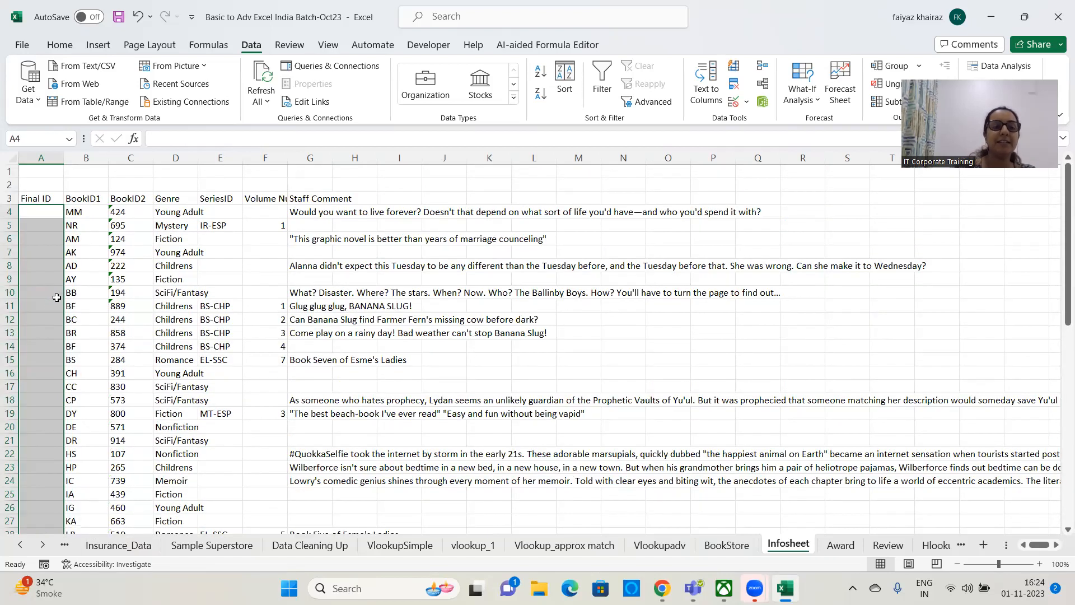
# - Enter the formula =B4&C4 in A4 to combine the two book ID parts, and select the cell again
pyautogui.click(48, 212)
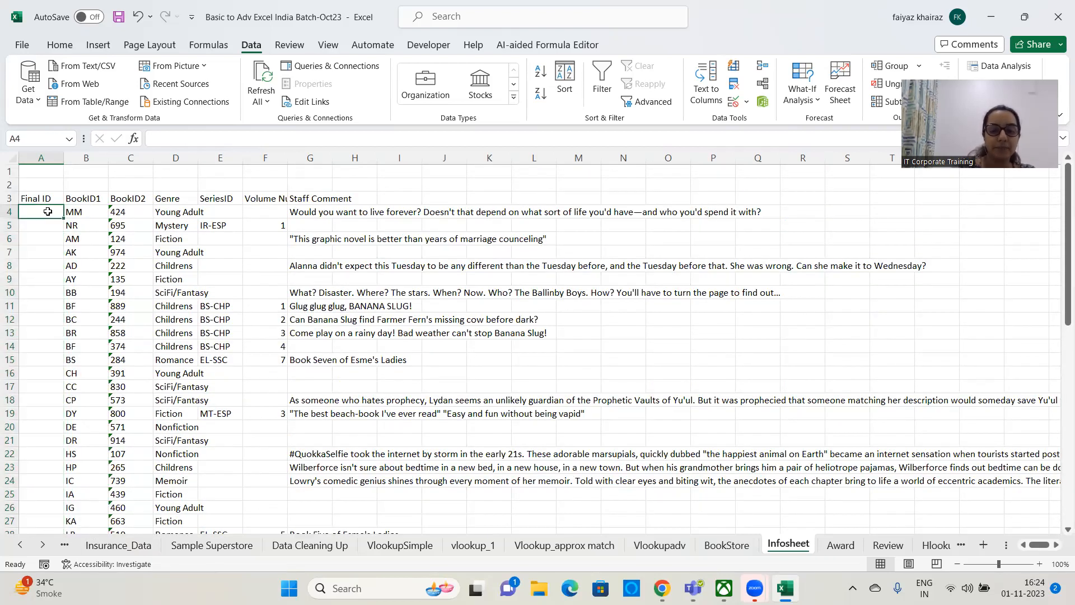
pyautogui.write('=')
pyautogui.press('Right')
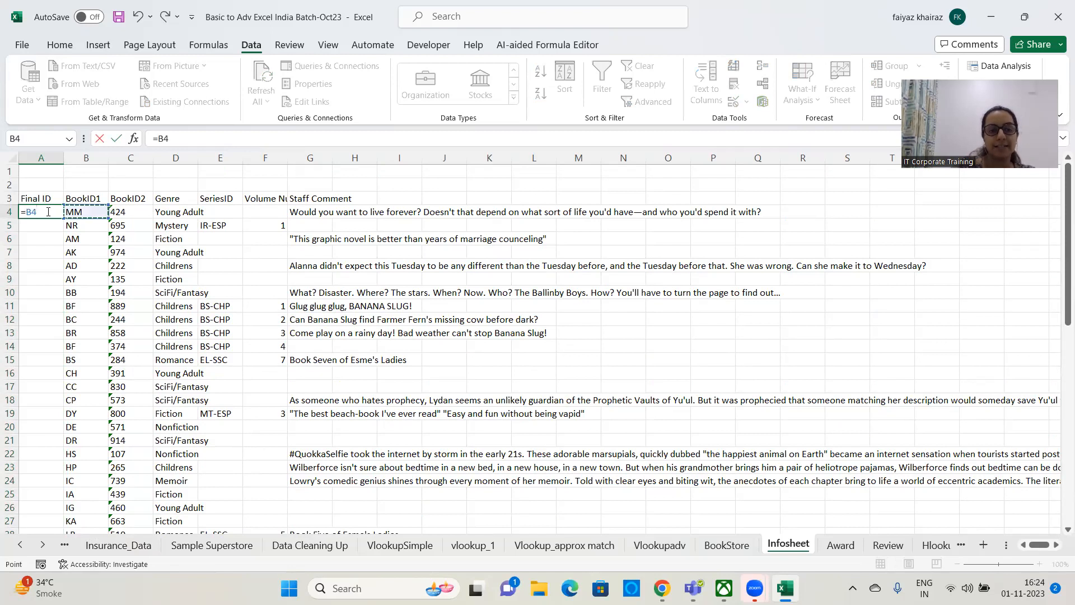
pyautogui.write('&')
pyautogui.press('Right')
pyautogui.press('Right')
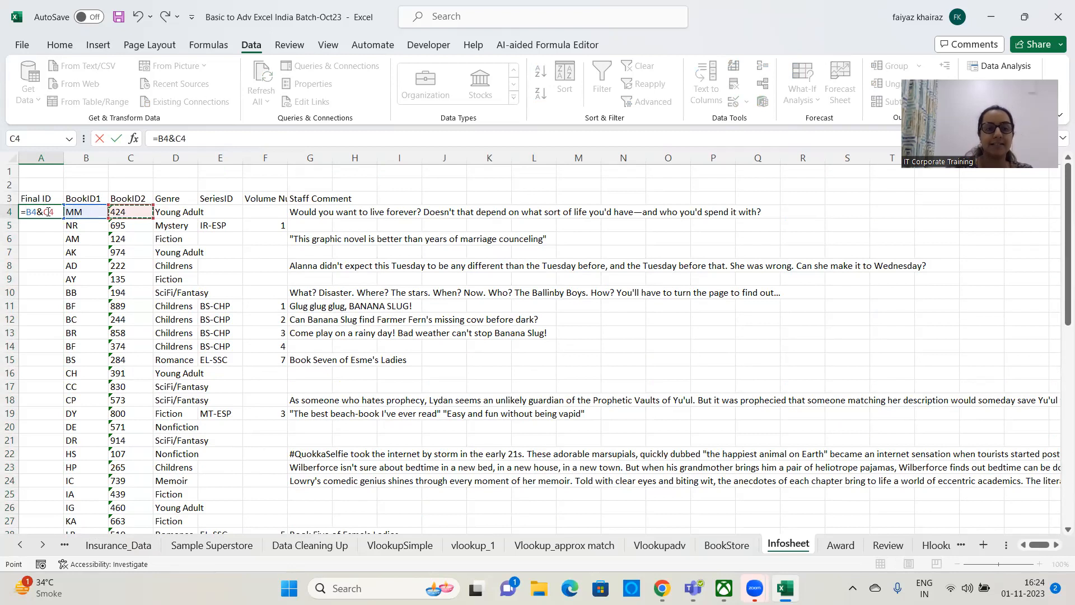
pyautogui.press('Return')
pyautogui.click(49, 211)
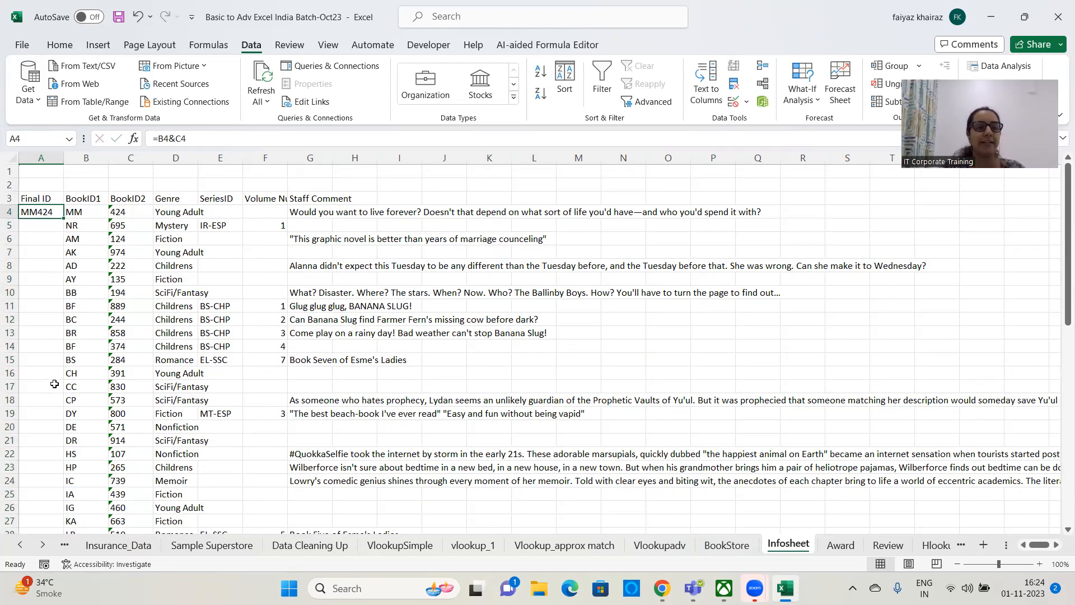
# - Combine the two book ID parts in A5 with the CONCATENATE function, using B5 and C5 as its texts
pyautogui.click(42, 225)
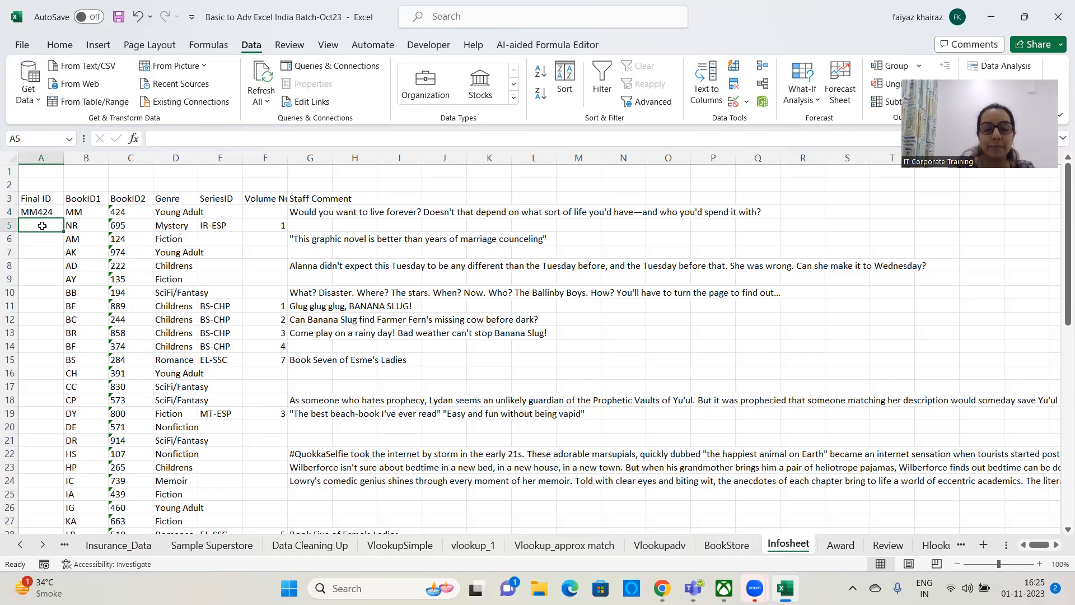
pyautogui.write('=co')
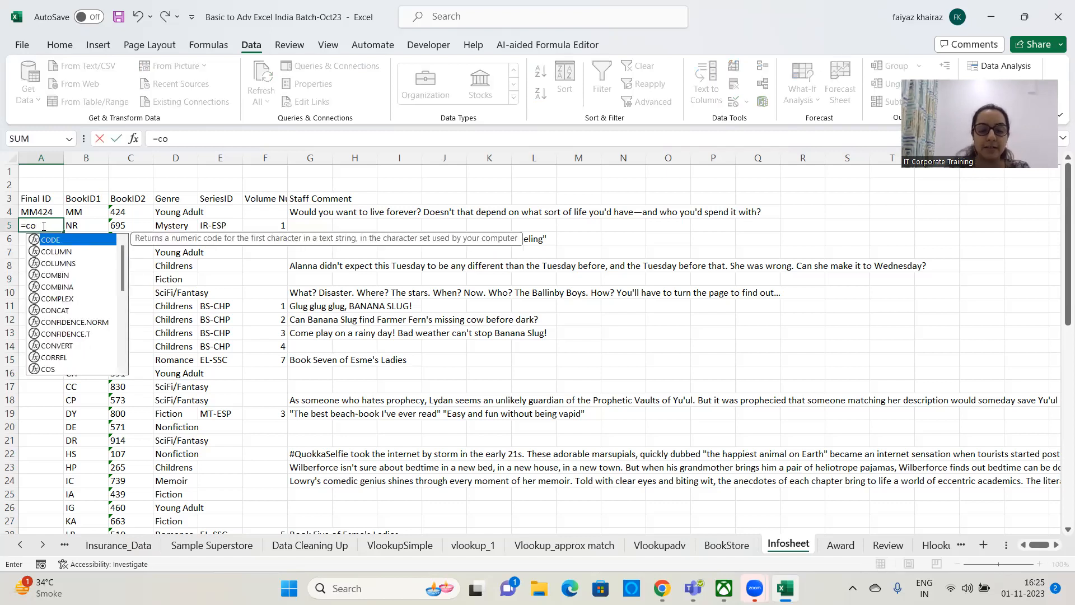
pyautogui.write('nc')
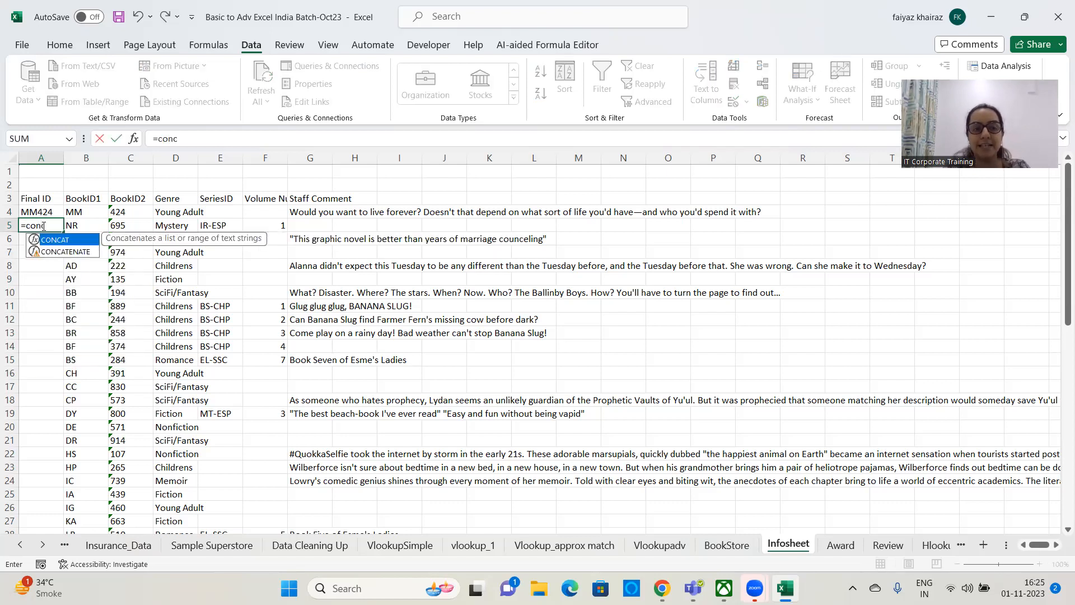
pyautogui.write('a')
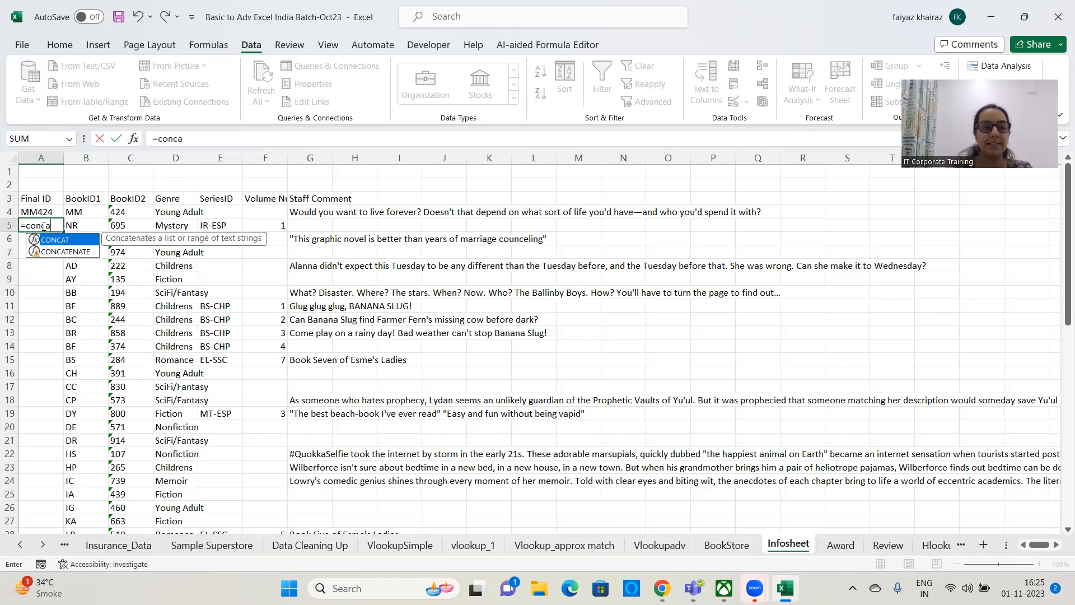
pyautogui.click(88, 253)
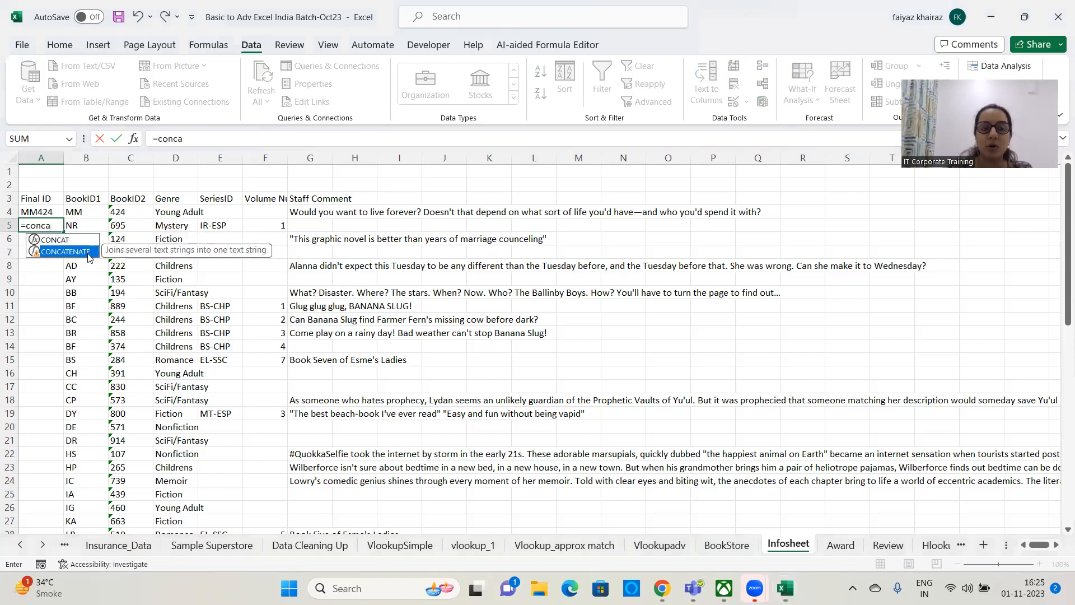
pyautogui.doubleClick(88, 252)
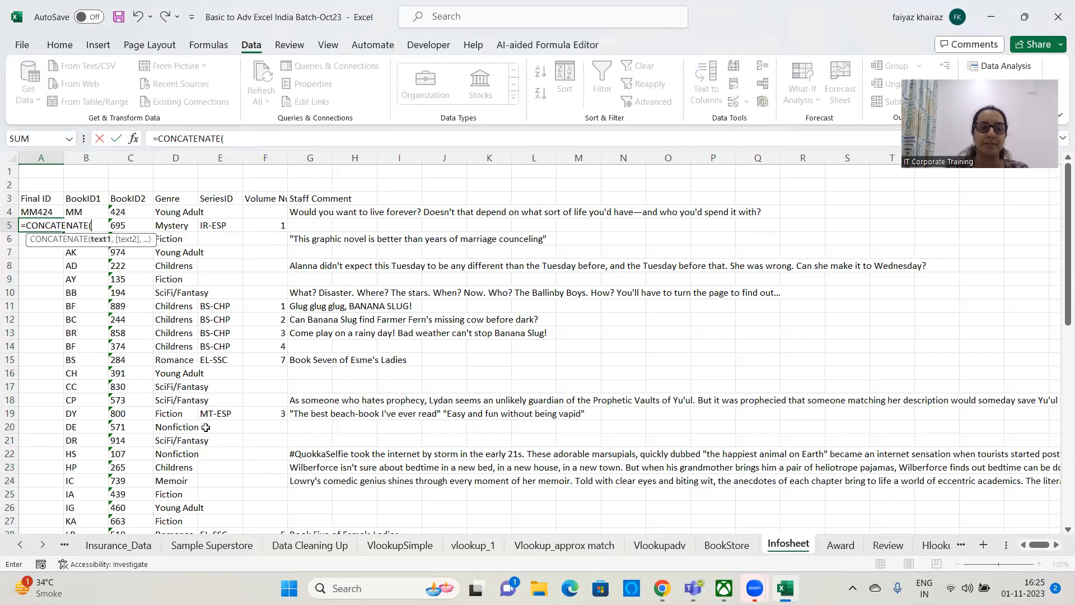
pyautogui.click(121, 221)
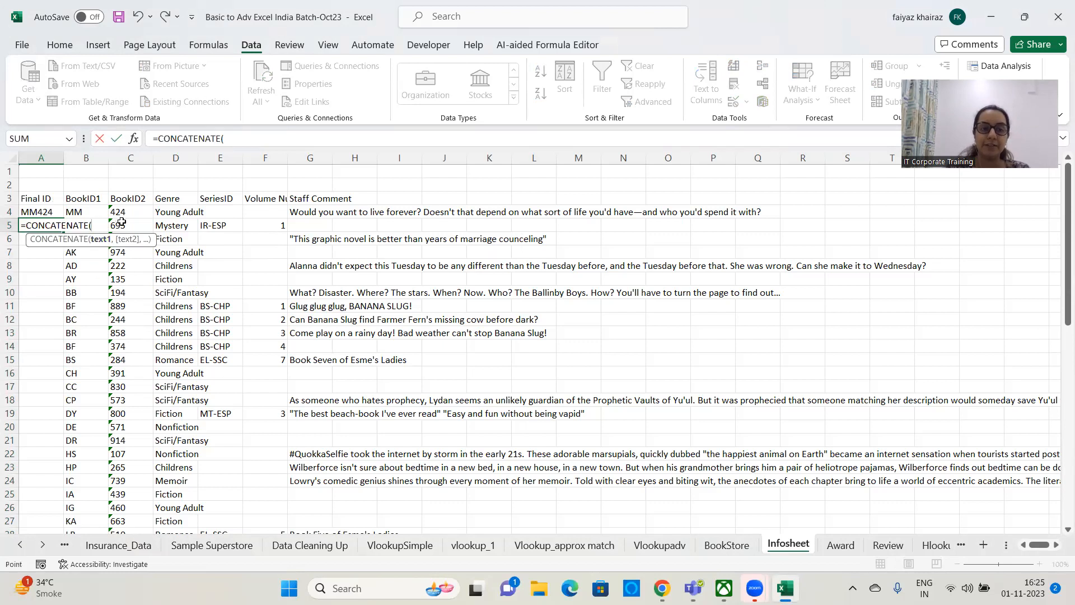
pyautogui.press('Left')
pyautogui.write(',')
pyautogui.press('Right')
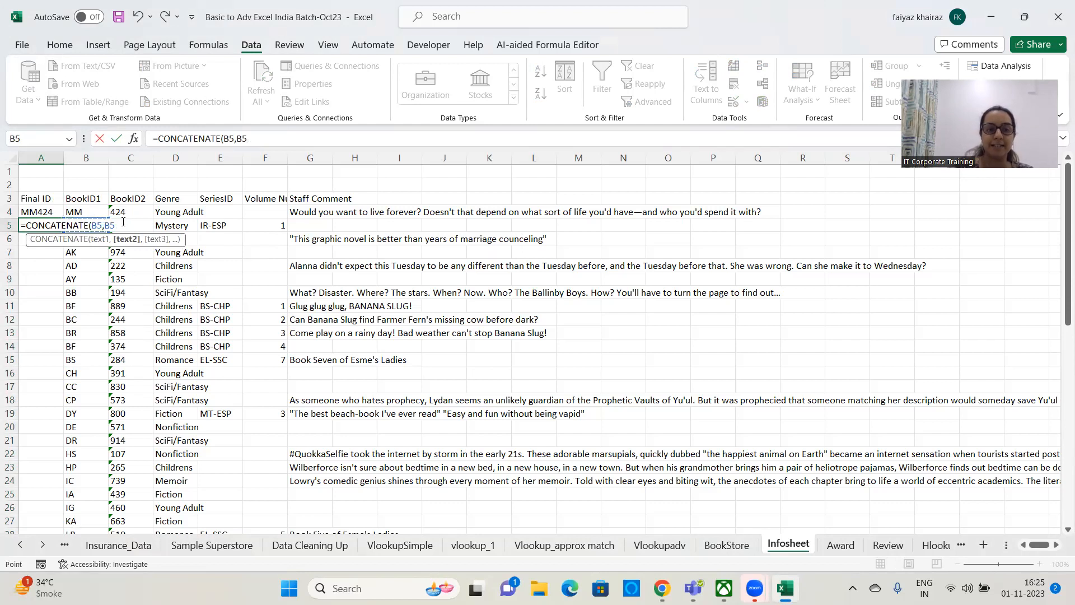
pyautogui.press('Right')
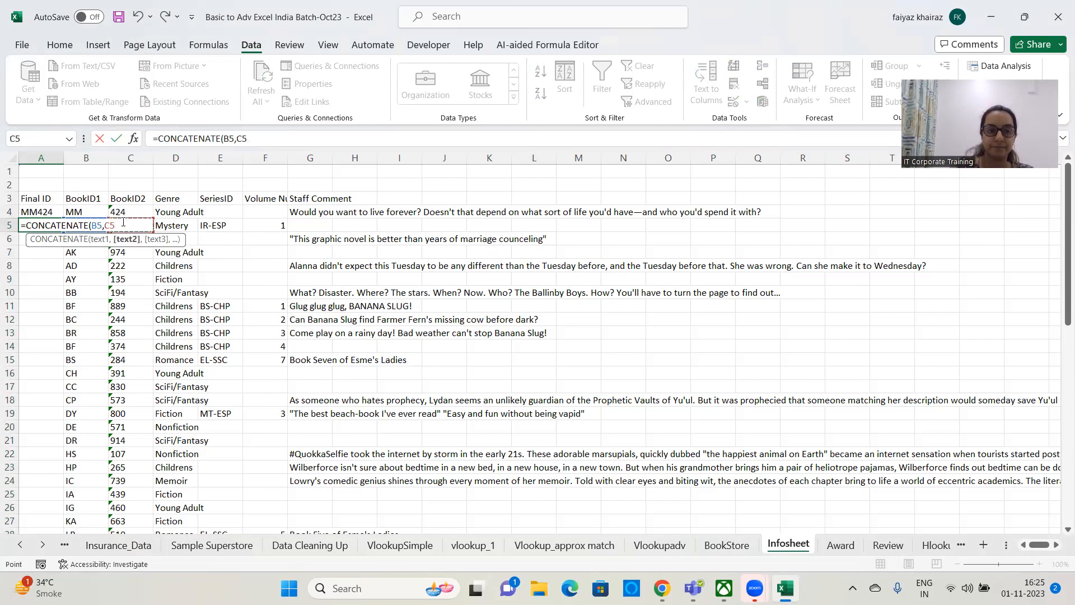
pyautogui.press('Return')
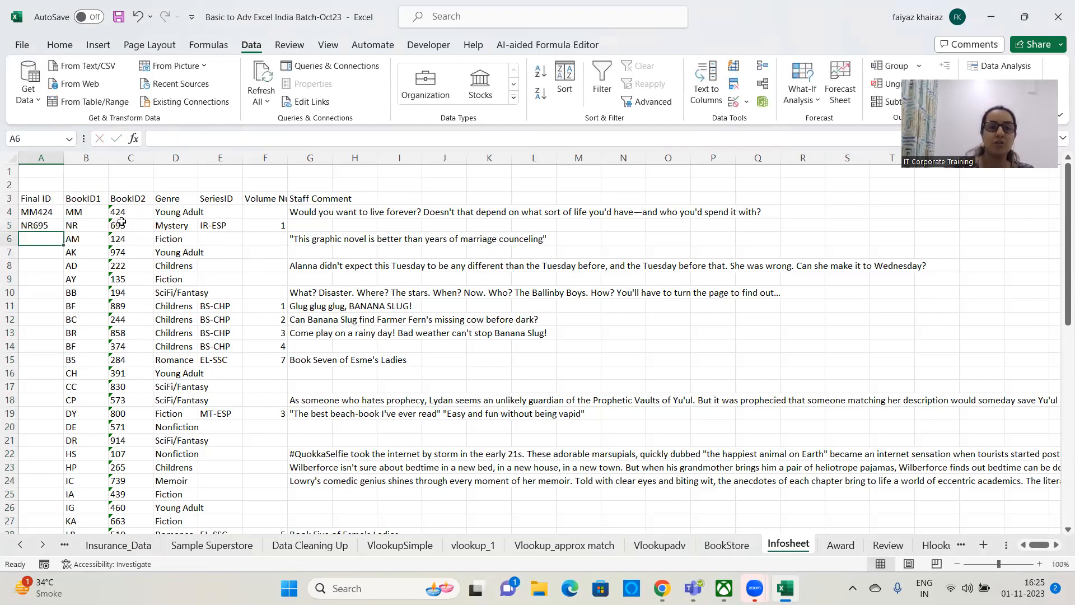
# - Review the CONCATENATE formula in A5 without changing it, and fill it down the rest of the Final ID column
pyautogui.click(27, 224)
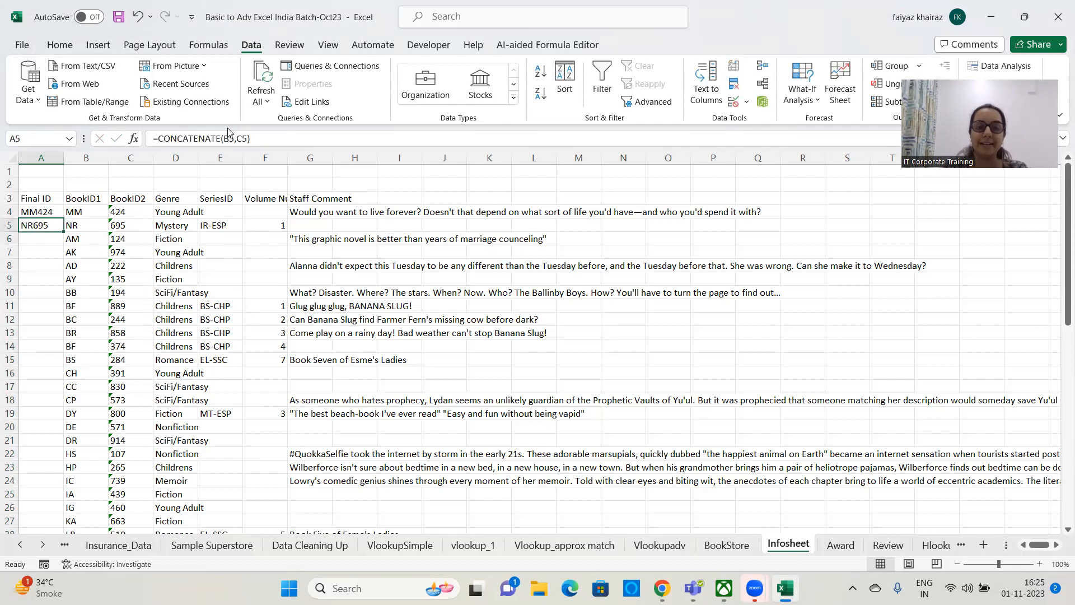
pyautogui.moveTo(251, 138); pyautogui.dragTo(120, 142)
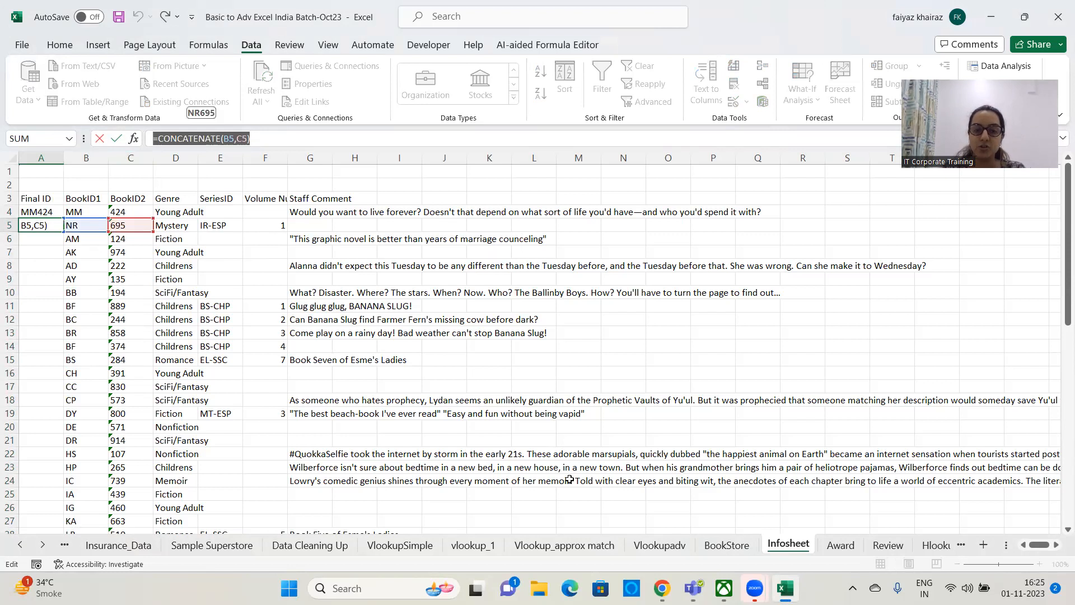
pyautogui.click(611, 486)
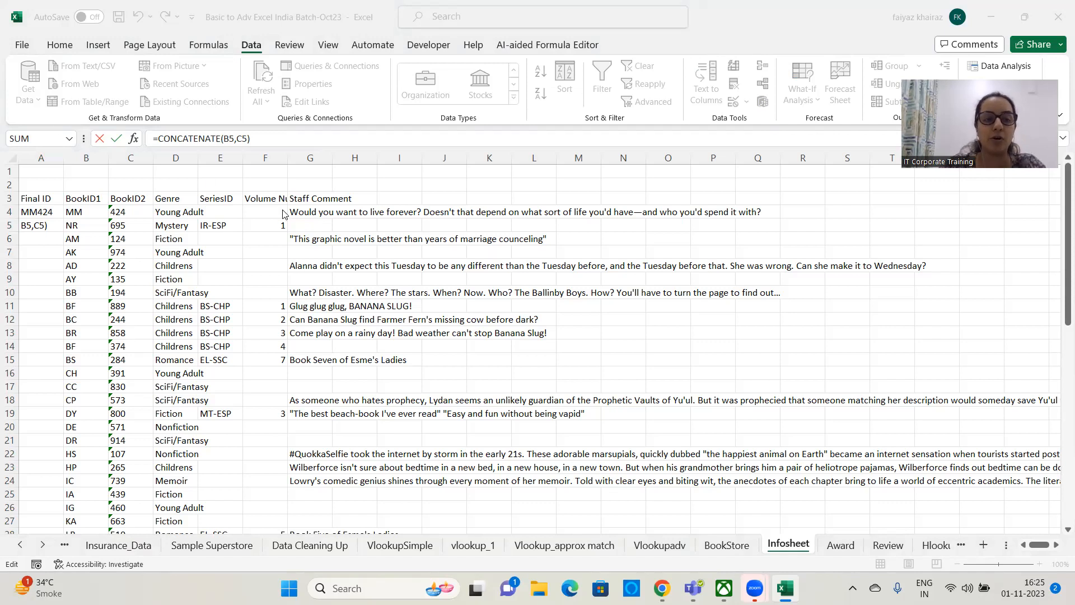
pyautogui.click(56, 279)
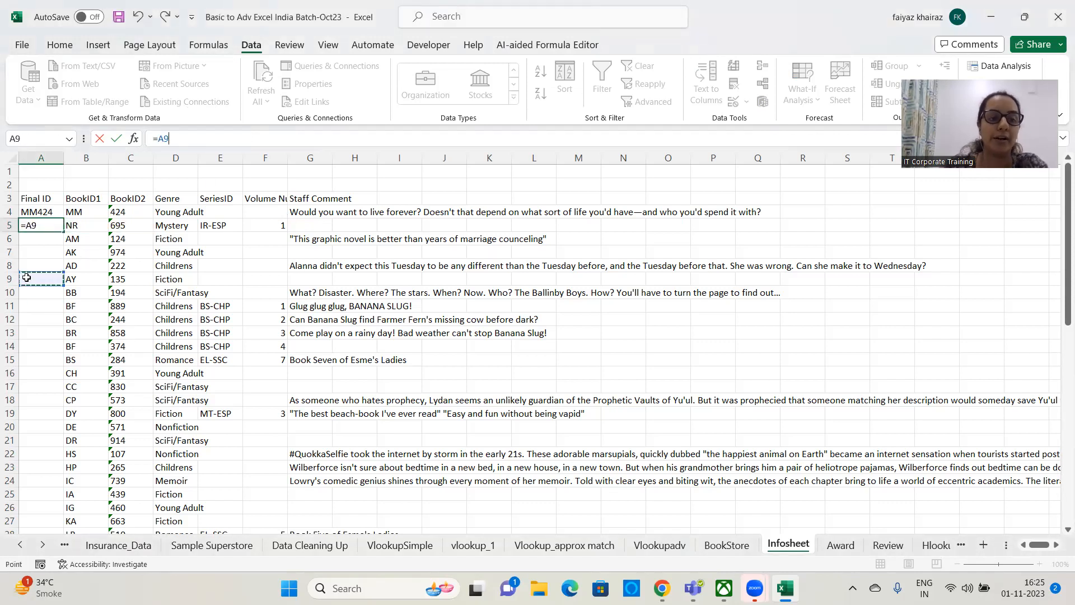
pyautogui.press('Escape')
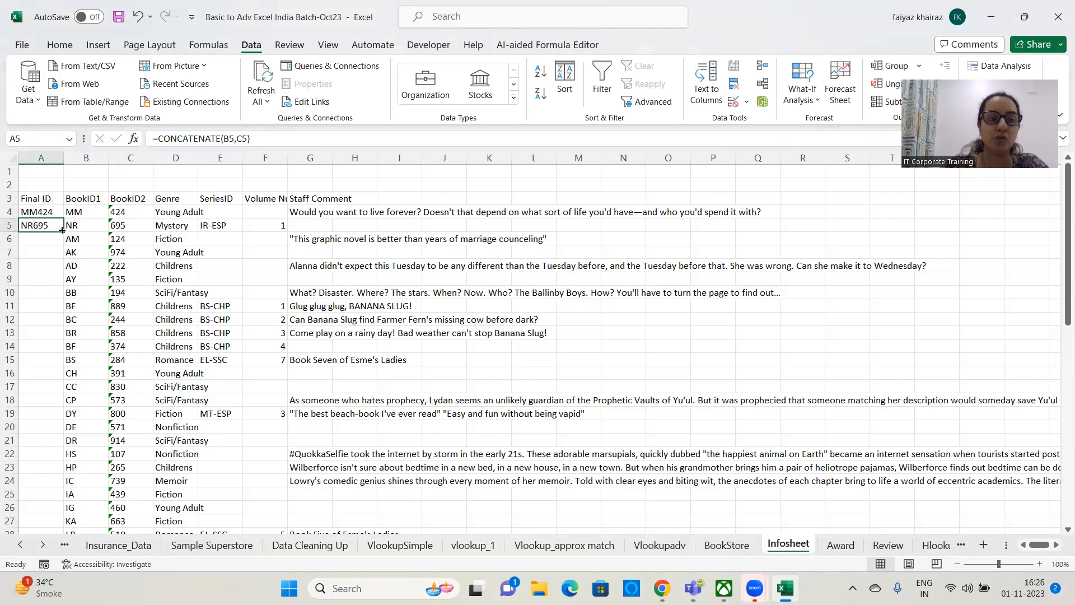
pyautogui.doubleClick(62, 229)
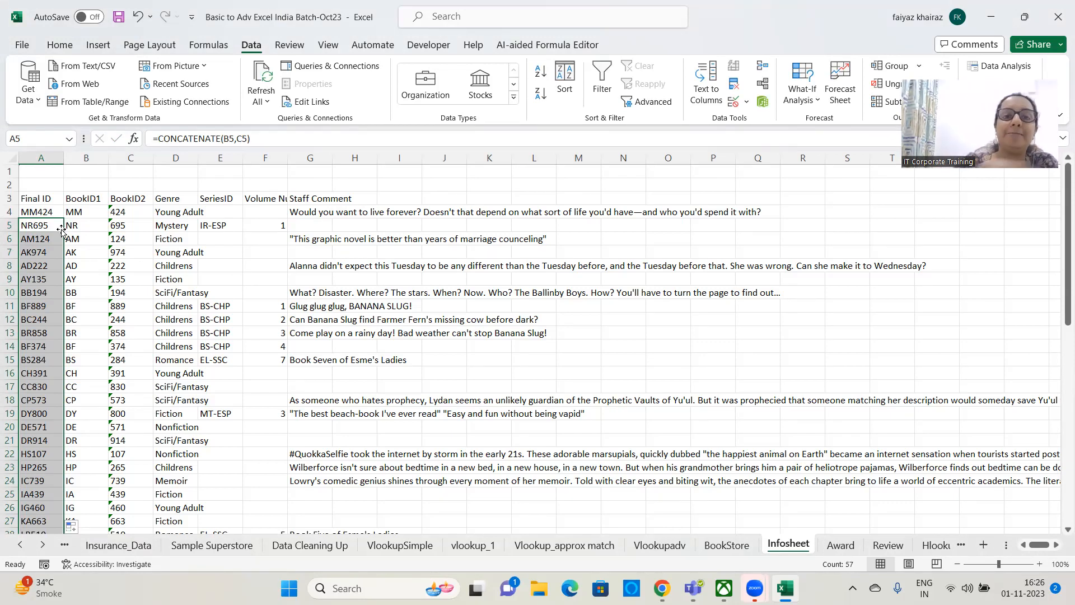
# - Highlight the Final ID heading in A3 of Infosheet with a yellow fill
pyautogui.click(25, 212)
pyautogui.moveTo(24, 211); pyautogui.dragTo(32, 210)
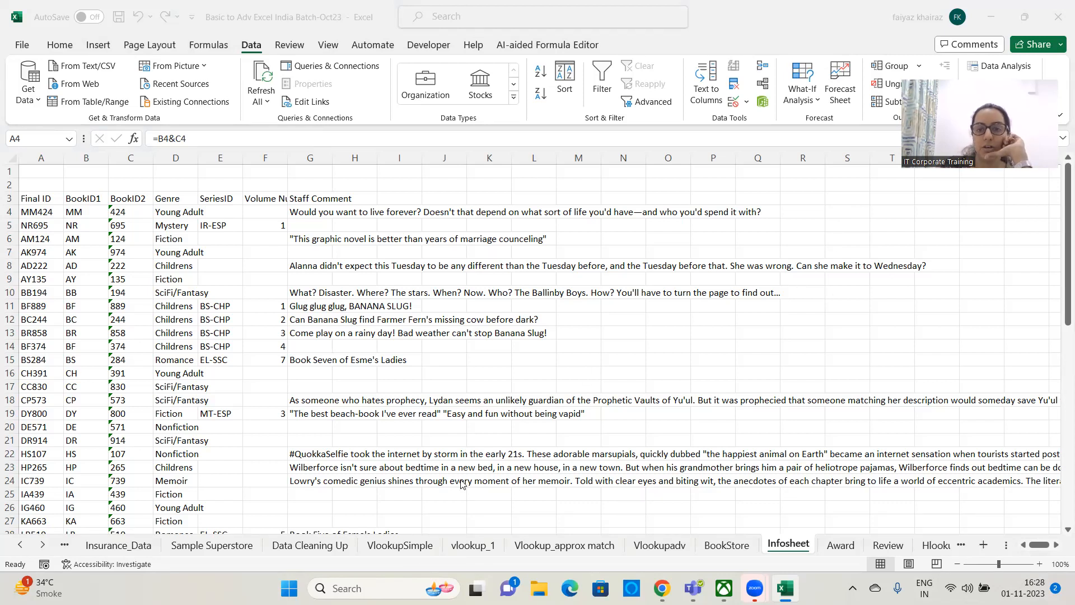
pyautogui.click(263, 252)
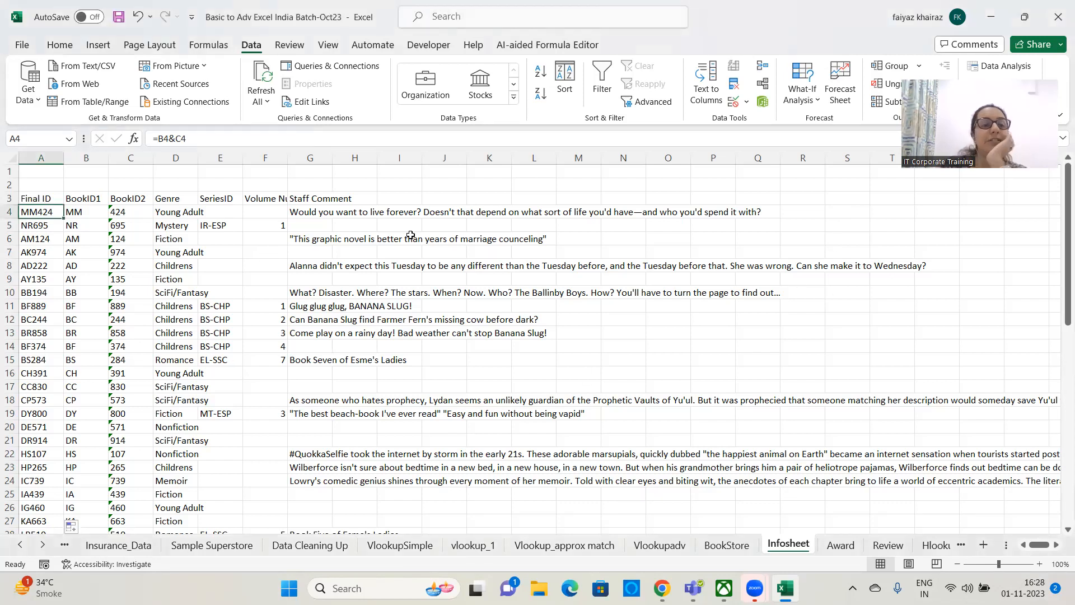
pyautogui.click(45, 199)
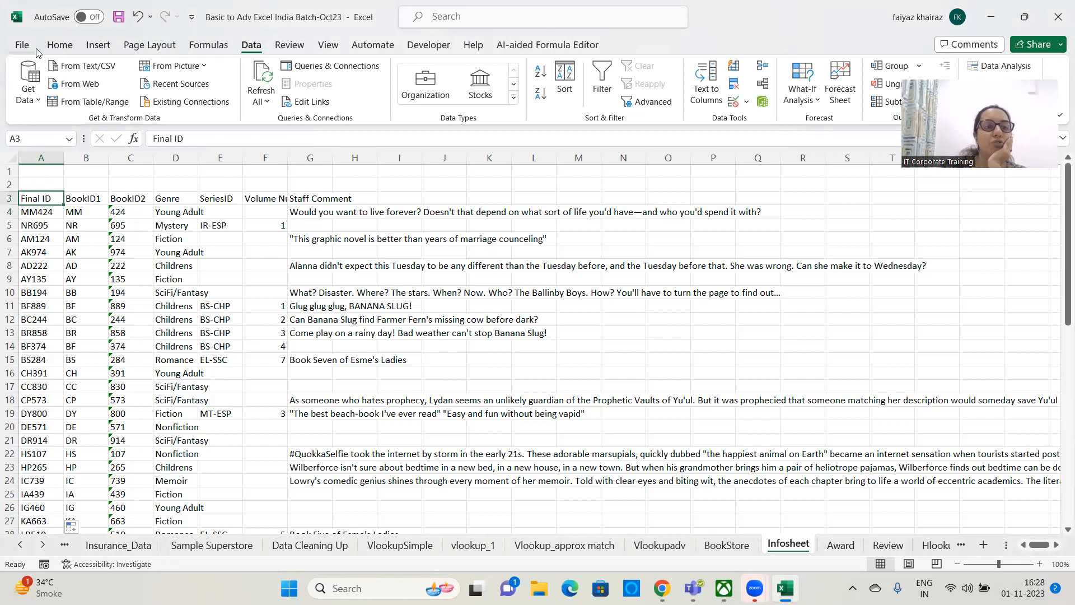
pyautogui.click(60, 44)
pyautogui.click(189, 93)
pyautogui.click(140, 255)
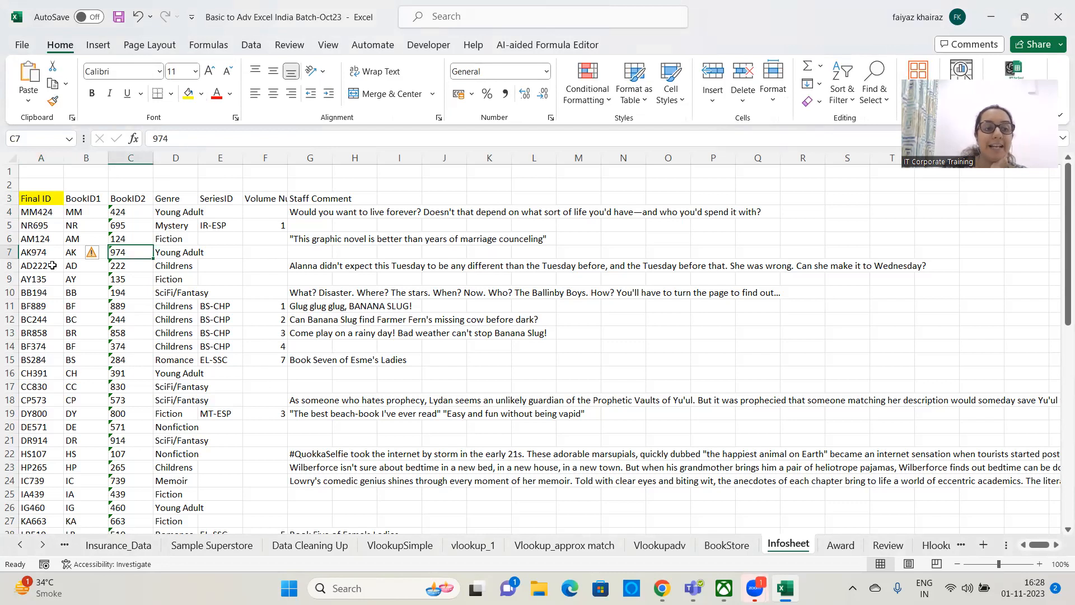
# - Review the Final ID and Genre columns on Infosheet against the lookup form on BookStore
pyautogui.moveTo(37, 198); pyautogui.dragTo(43, 410)
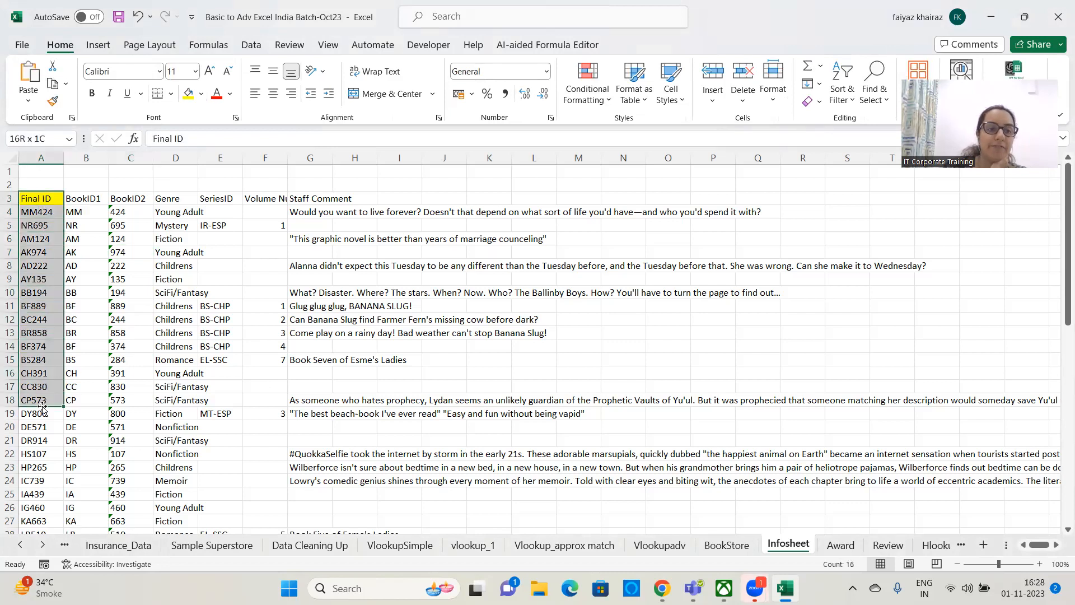
pyautogui.click(179, 359)
pyautogui.moveTo(178, 202); pyautogui.dragTo(175, 379)
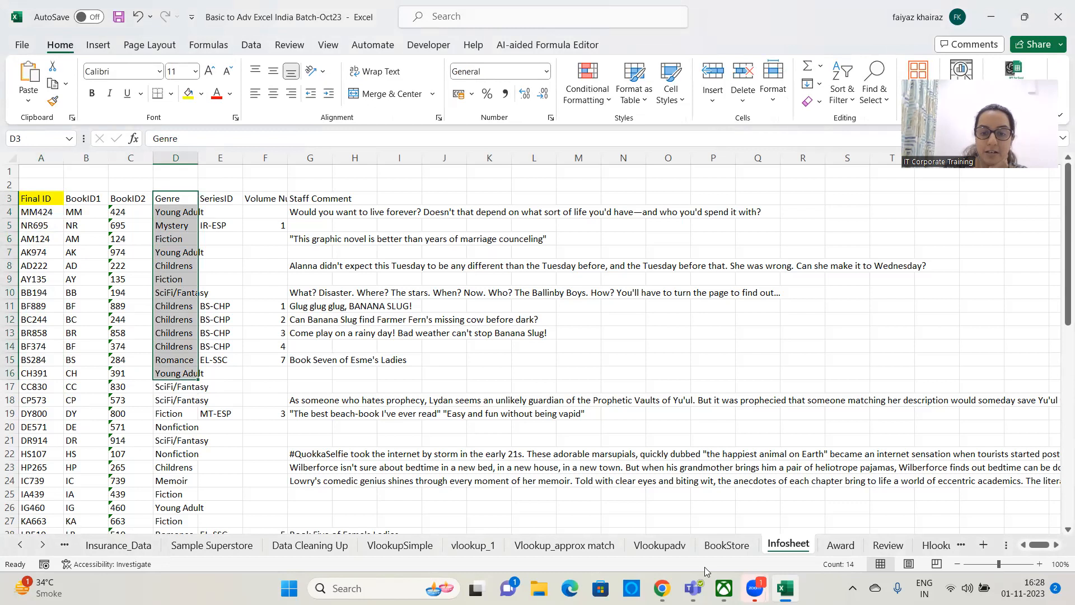
pyautogui.click(726, 544)
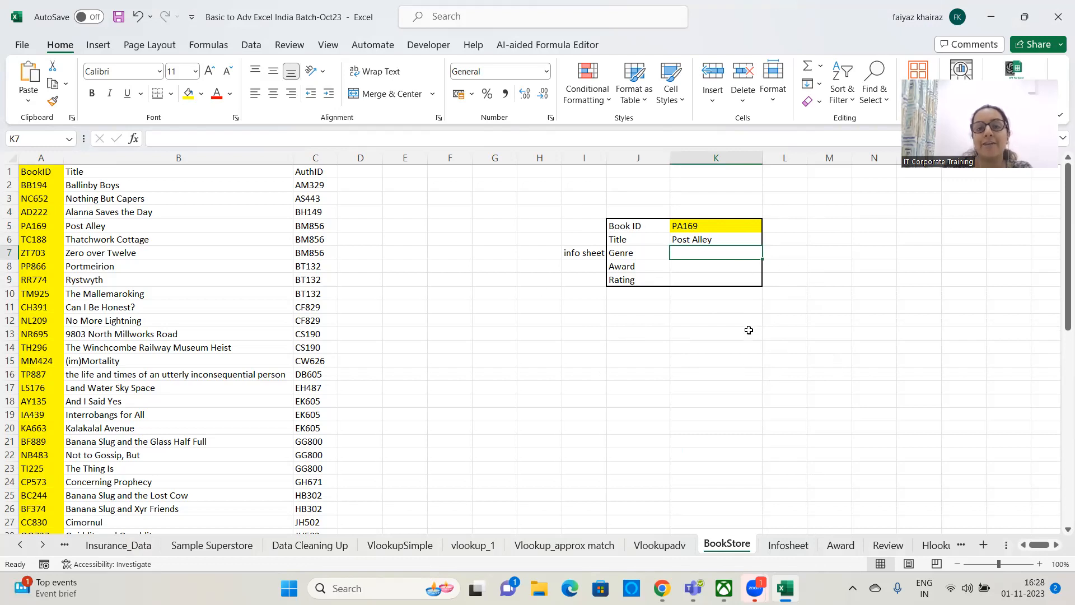
pyautogui.click(787, 546)
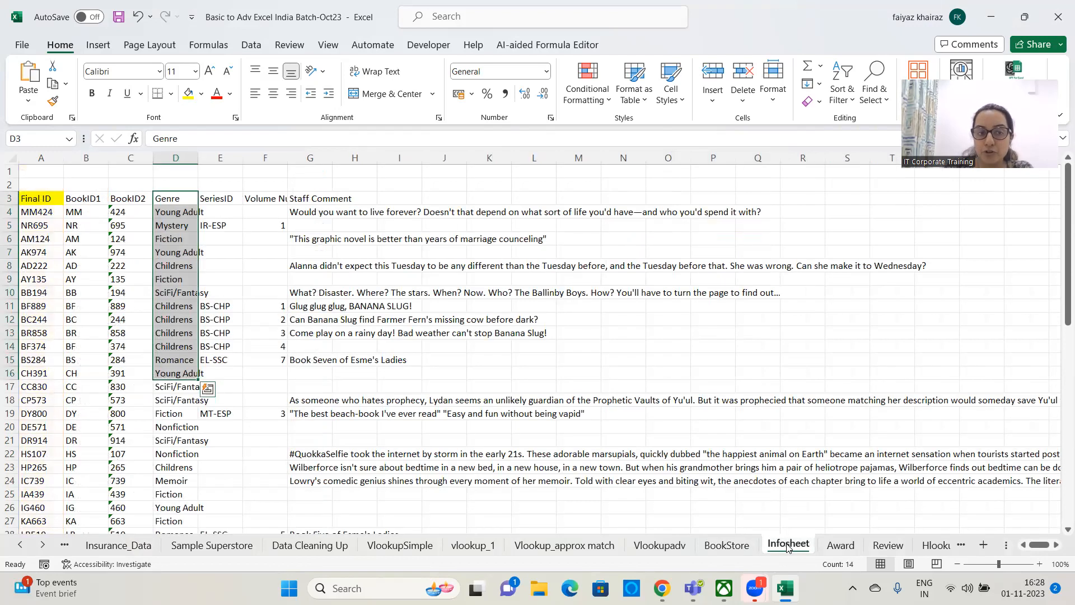
pyautogui.click(743, 548)
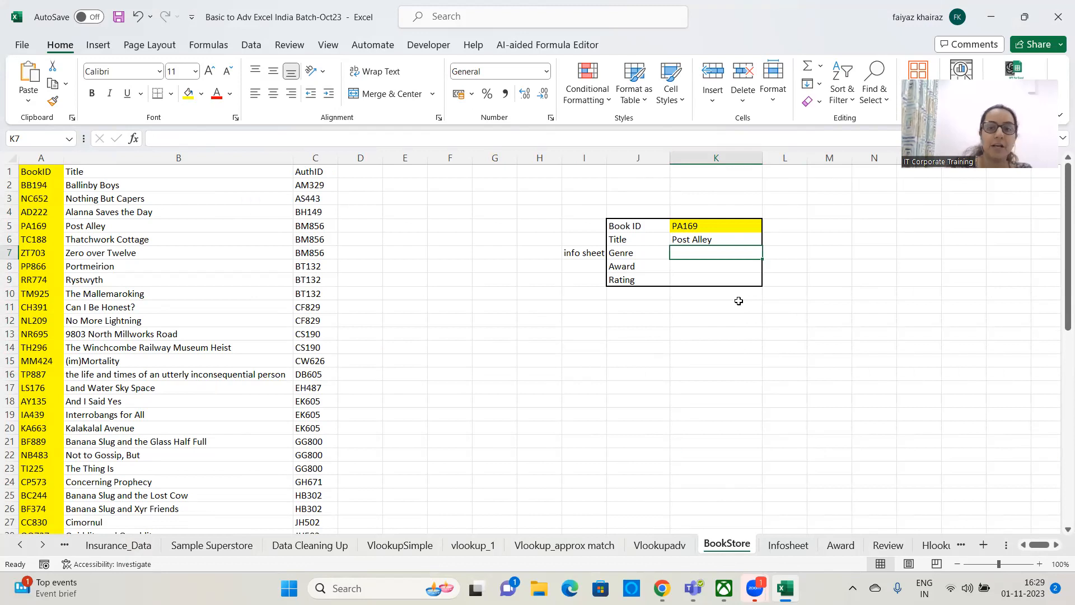
# - Start a VLOOKUP in the Genre cell K7 with K5 as the lookup value and Infosheet!A3:G61 as the table
pyautogui.write('=')
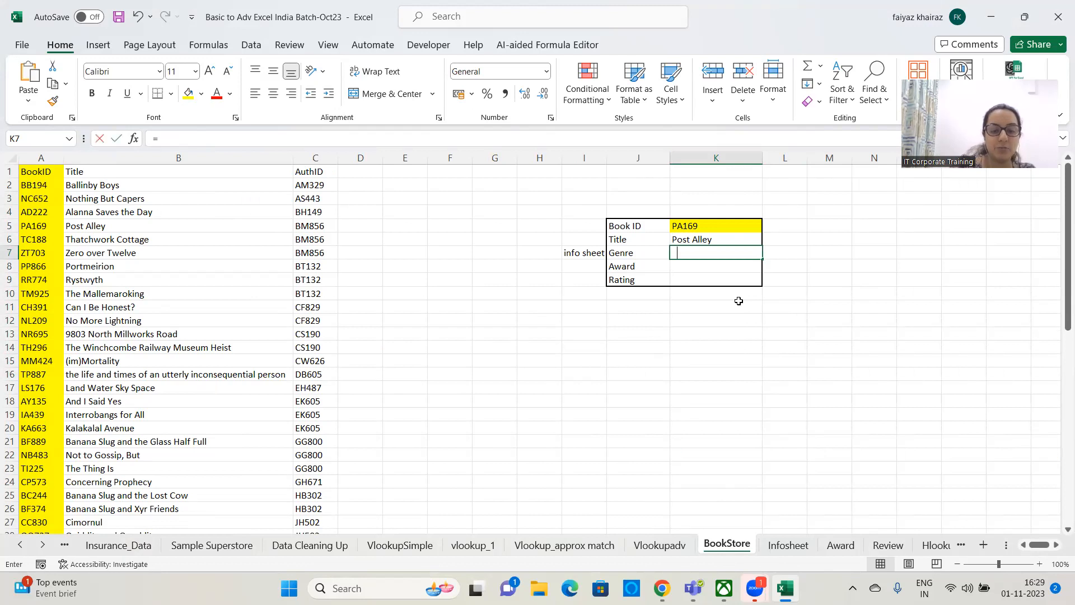
pyautogui.write('vlookup')
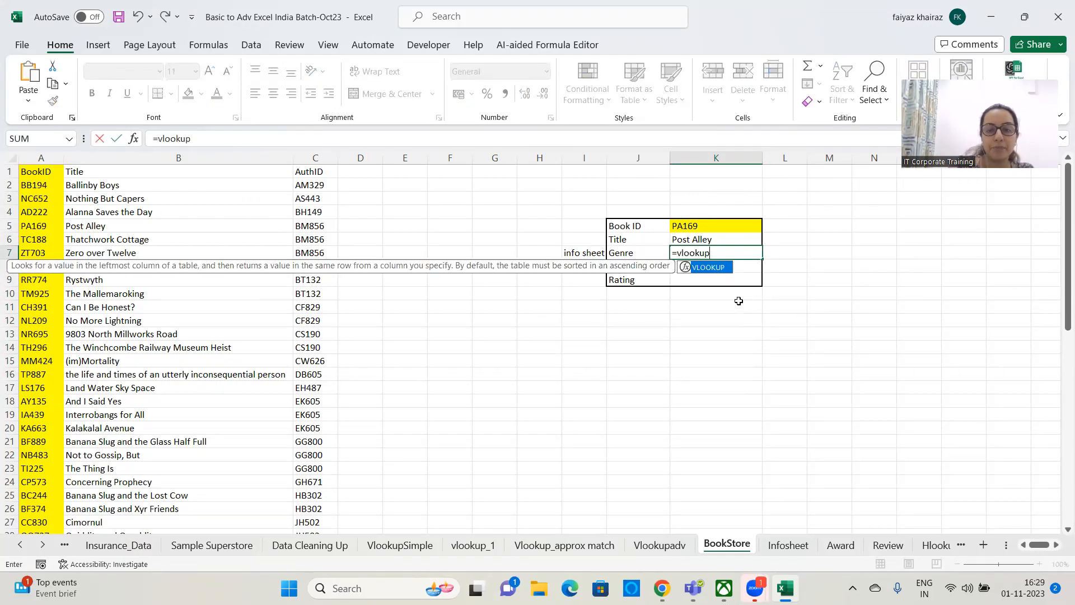
pyautogui.write('(')
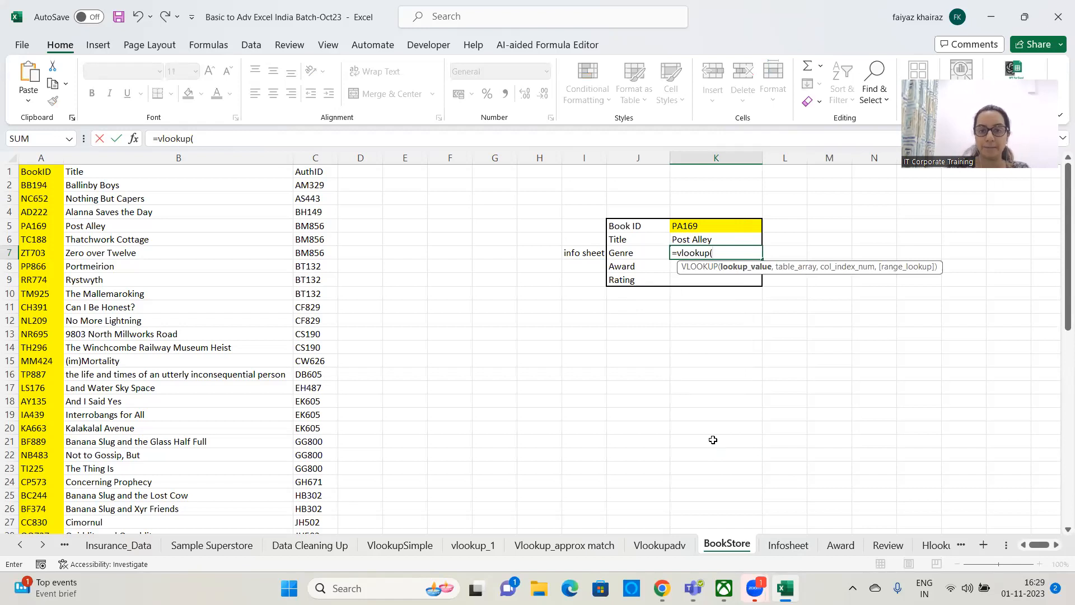
pyautogui.click(709, 230)
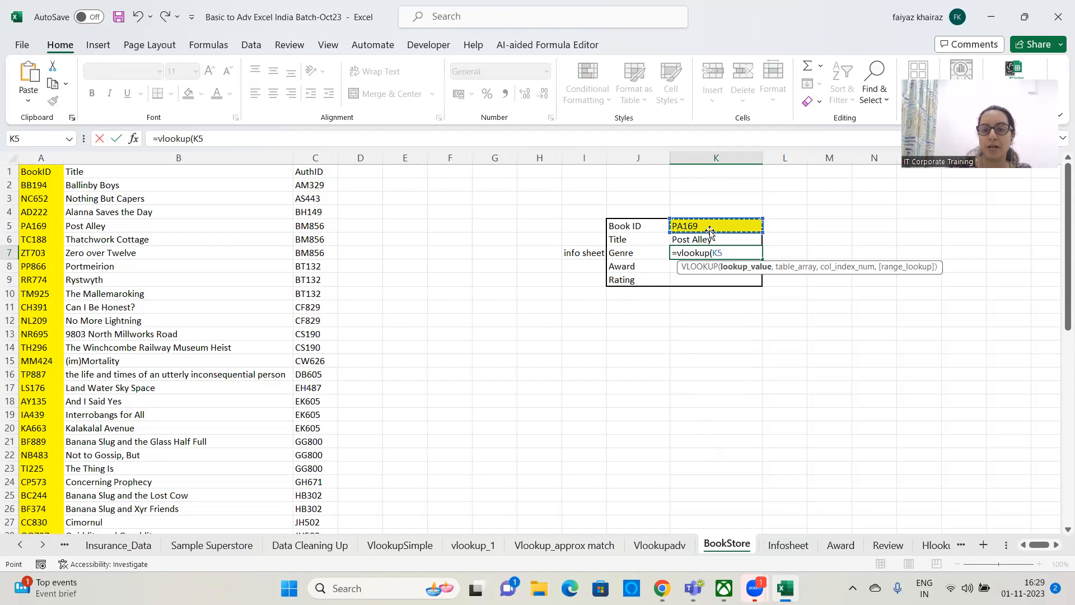
pyautogui.write(',')
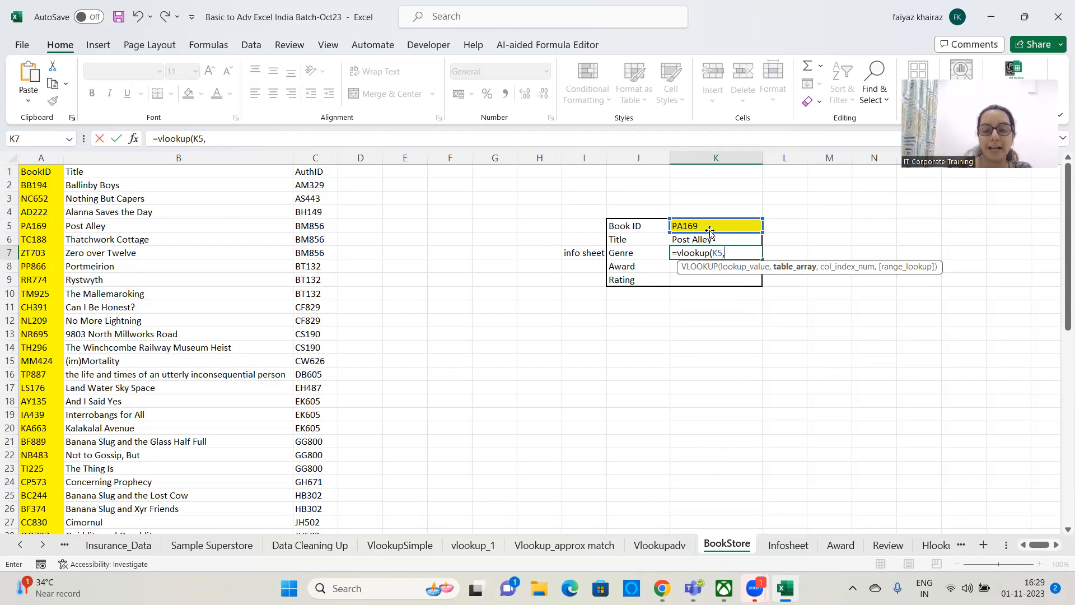
pyautogui.click(788, 545)
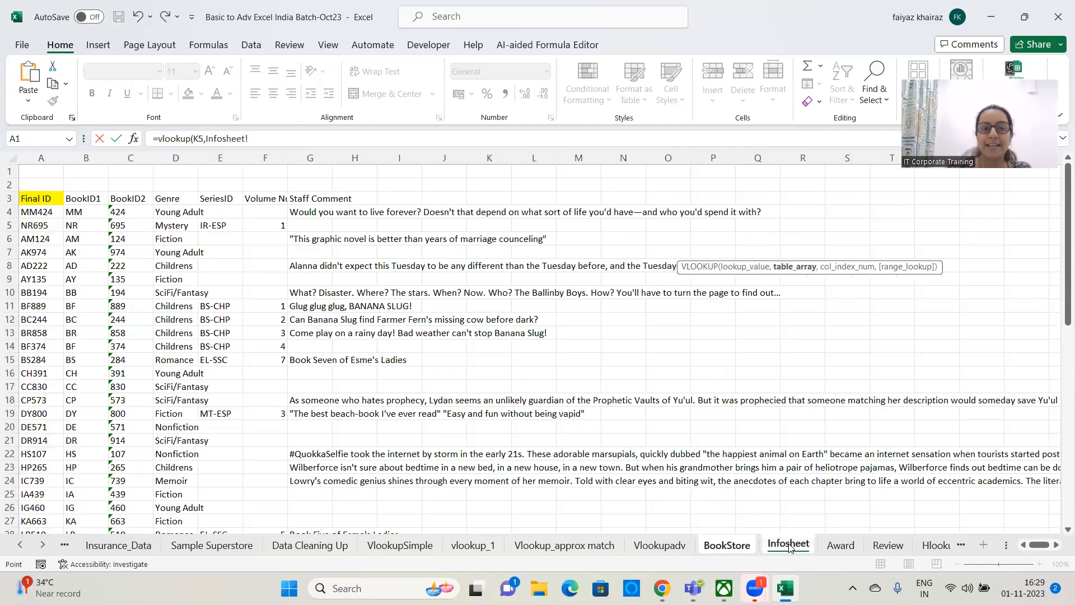
pyautogui.click(32, 198)
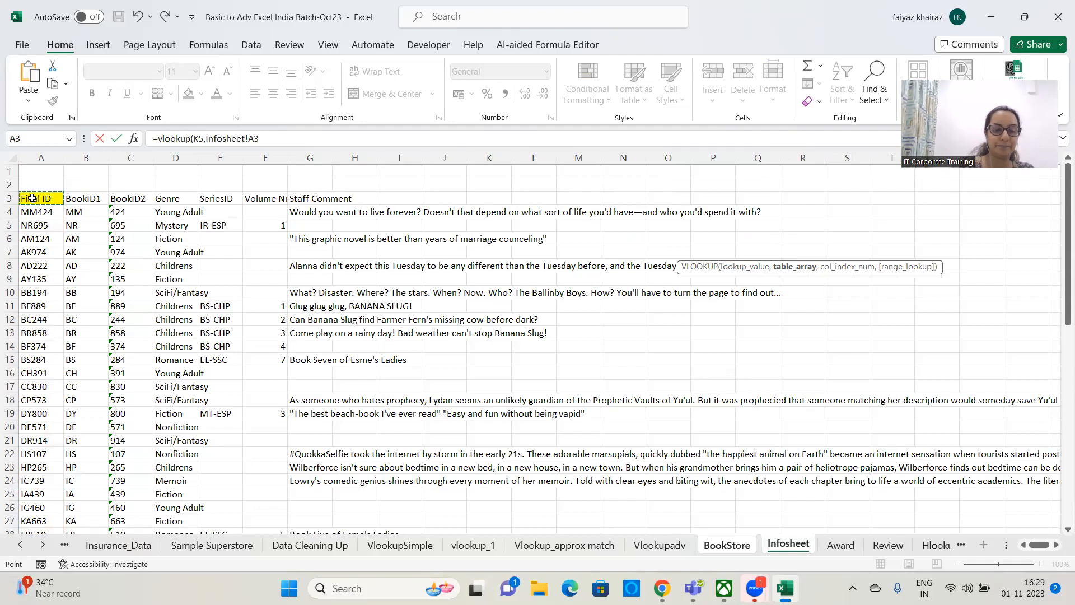
pyautogui.hotkey('ctrl', 'shift', 'Right')
pyautogui.hotkey('ctrl', 'shift', 'Down')
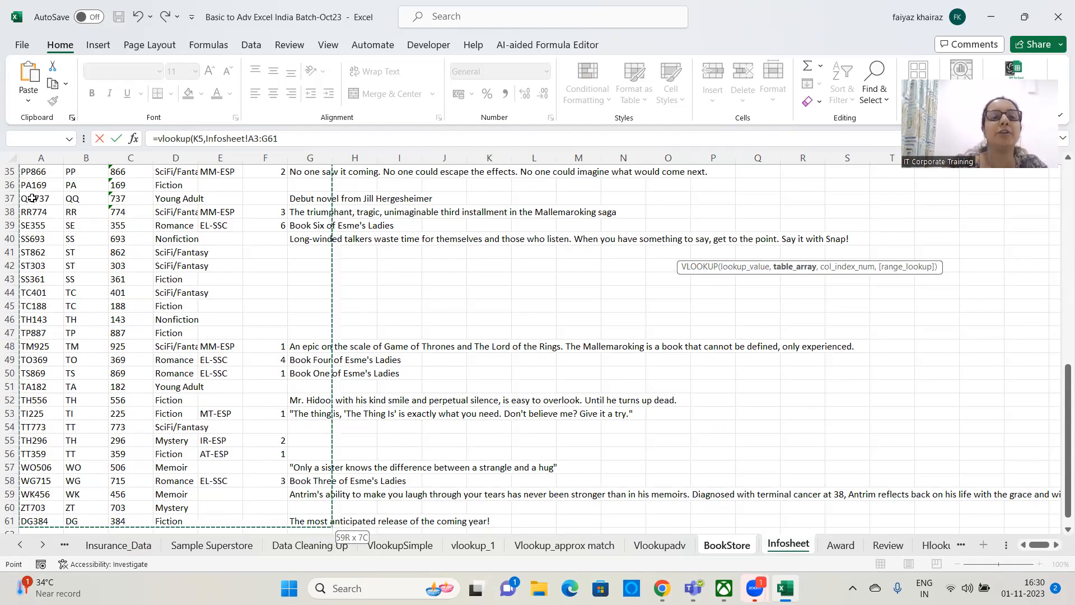
pyautogui.write(',')
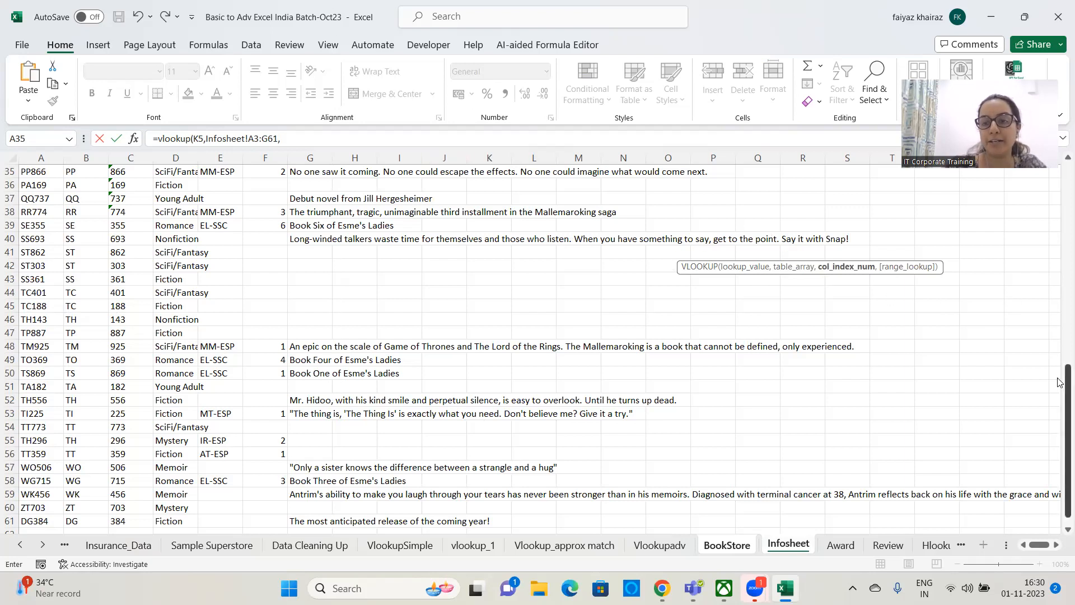
# - Complete the Genre VLOOKUP with column index 4 and exact match 0, and enter the formula
pyautogui.moveTo(1059, 383); pyautogui.dragTo(1059, 180)
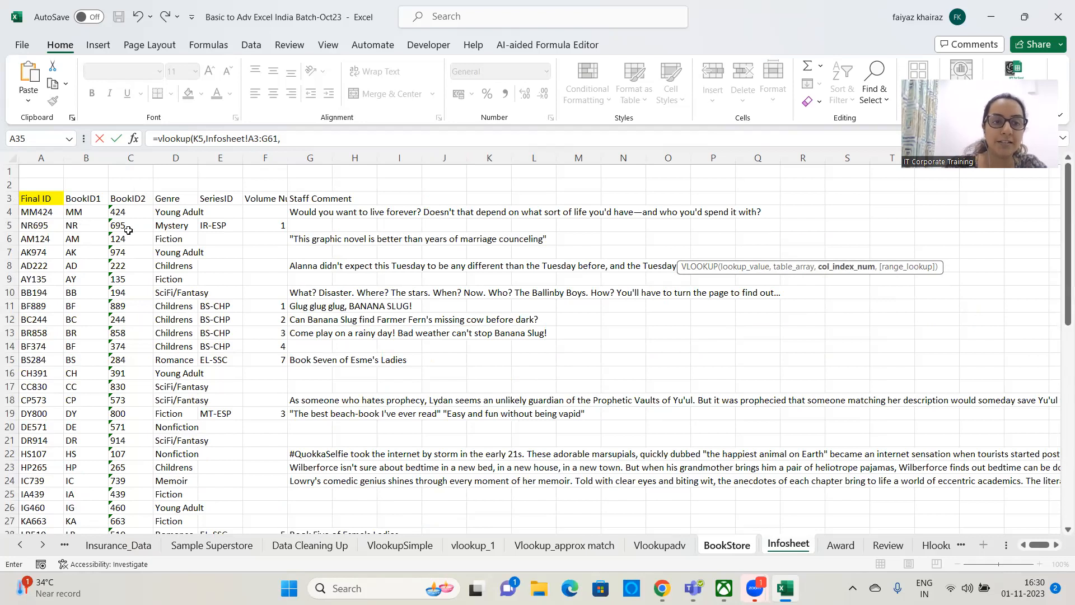
pyautogui.click(310, 141)
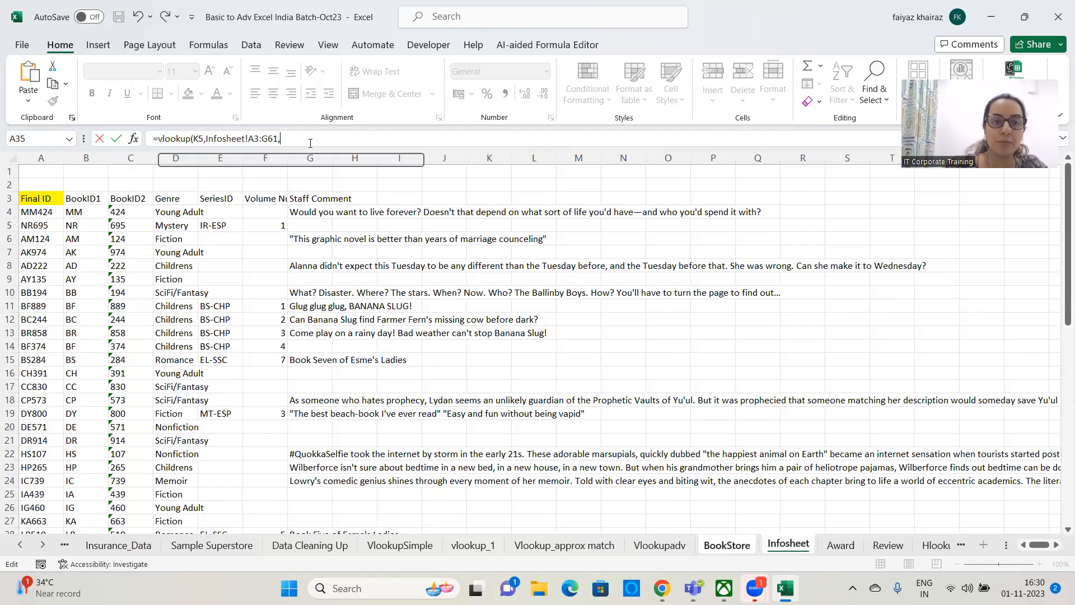
pyautogui.write('4')
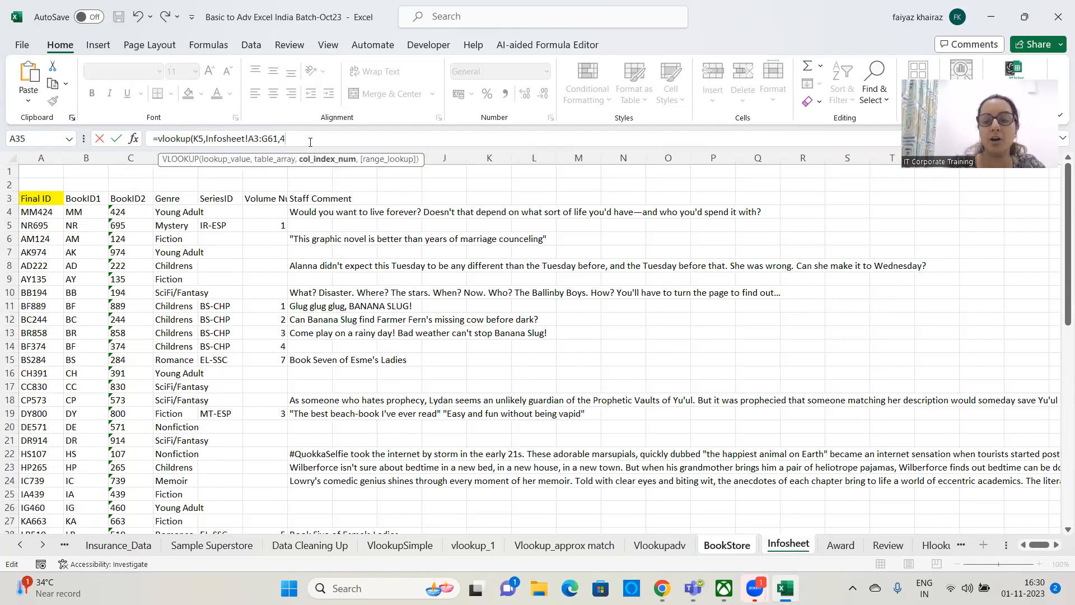
pyautogui.write(',0')
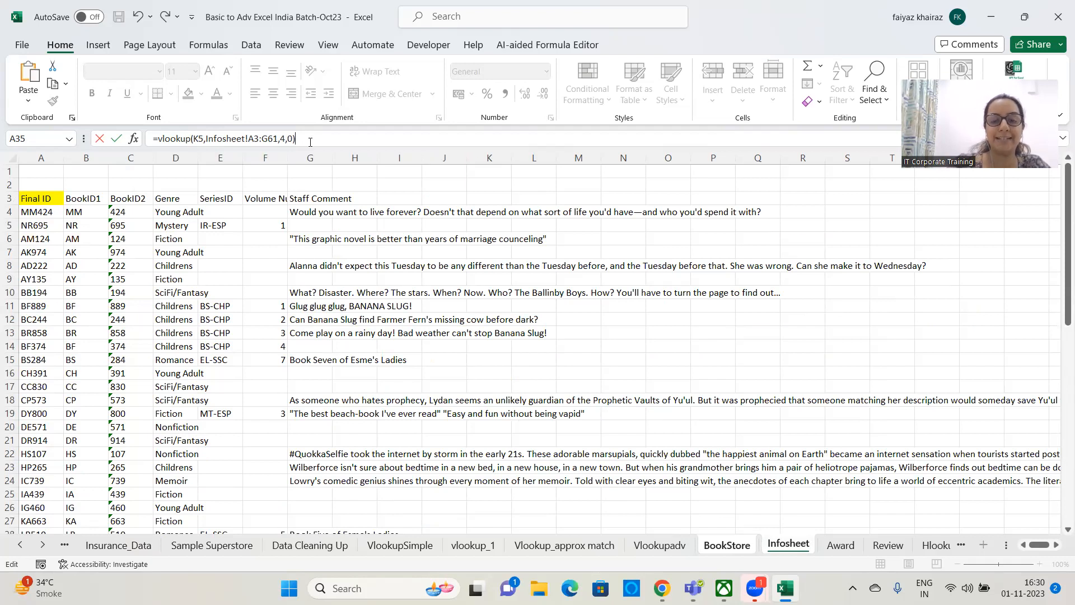
pyautogui.press('Return')
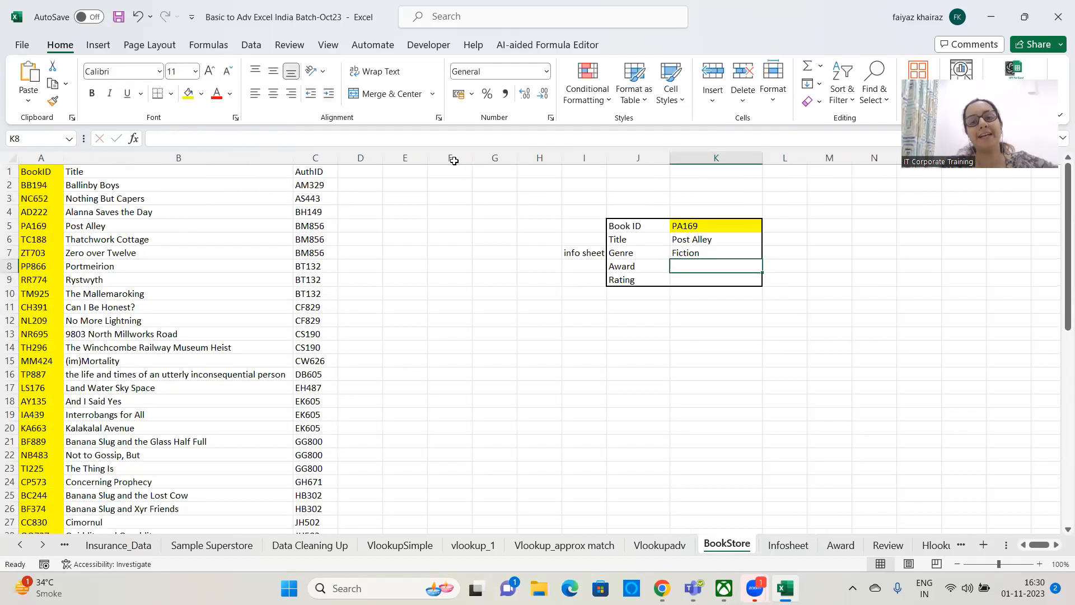
# - Test the lookup form by choosing book IDs TM925, BB194, TC188, PP866 and finally CH391 in K5, and select the Genre formula cell
pyautogui.click(688, 251)
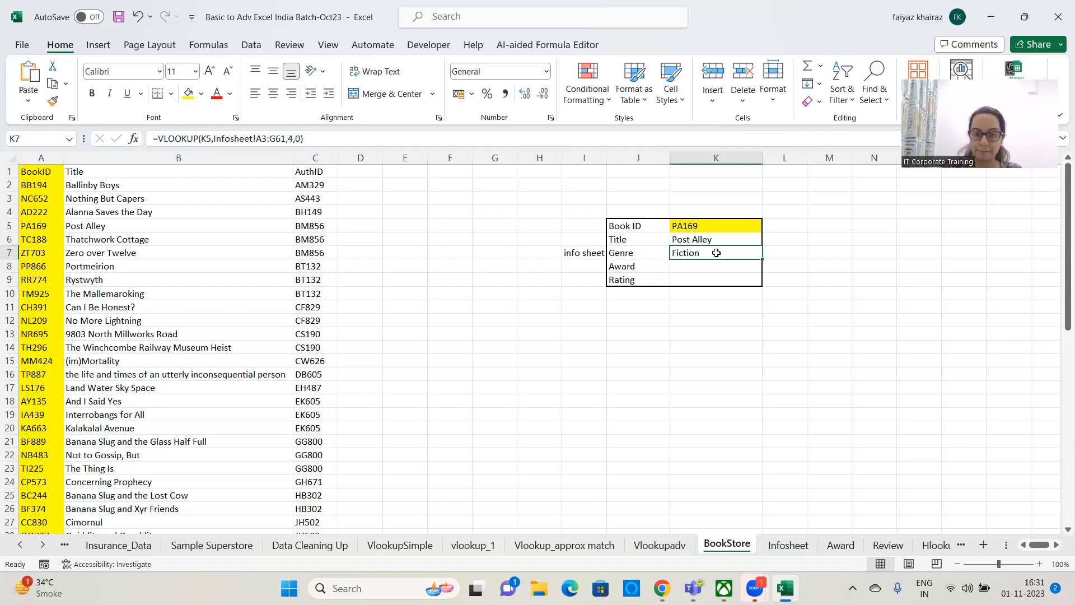
pyautogui.click(727, 226)
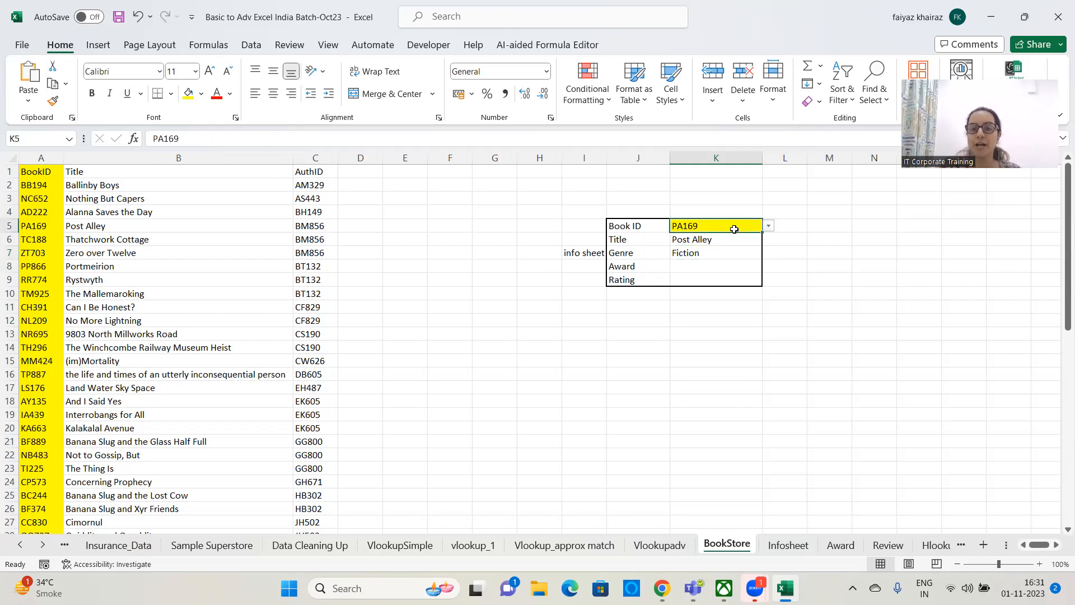
pyautogui.click(770, 225)
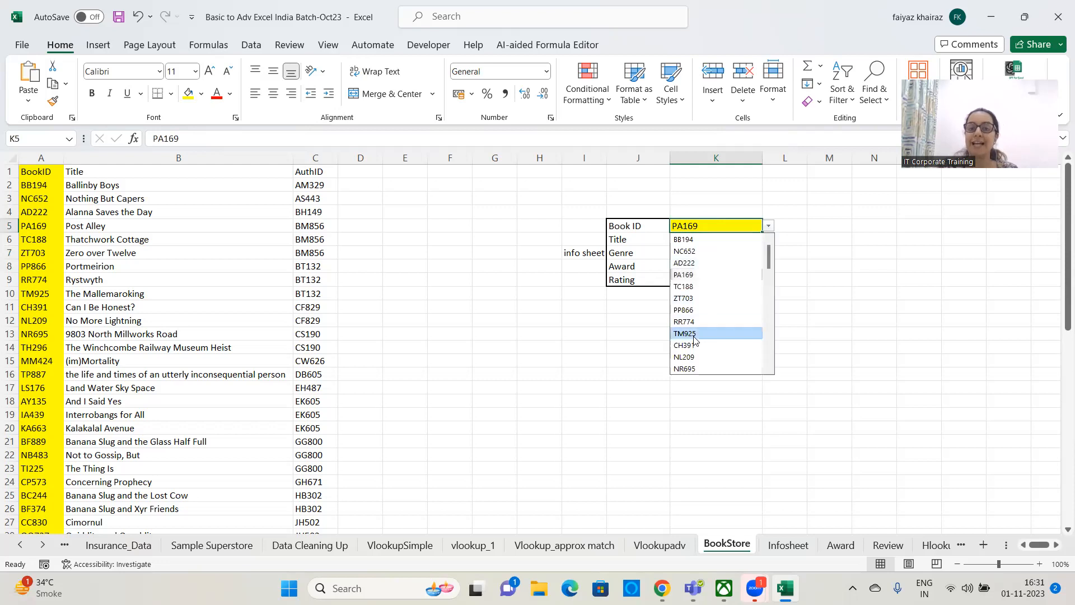
pyautogui.click(692, 336)
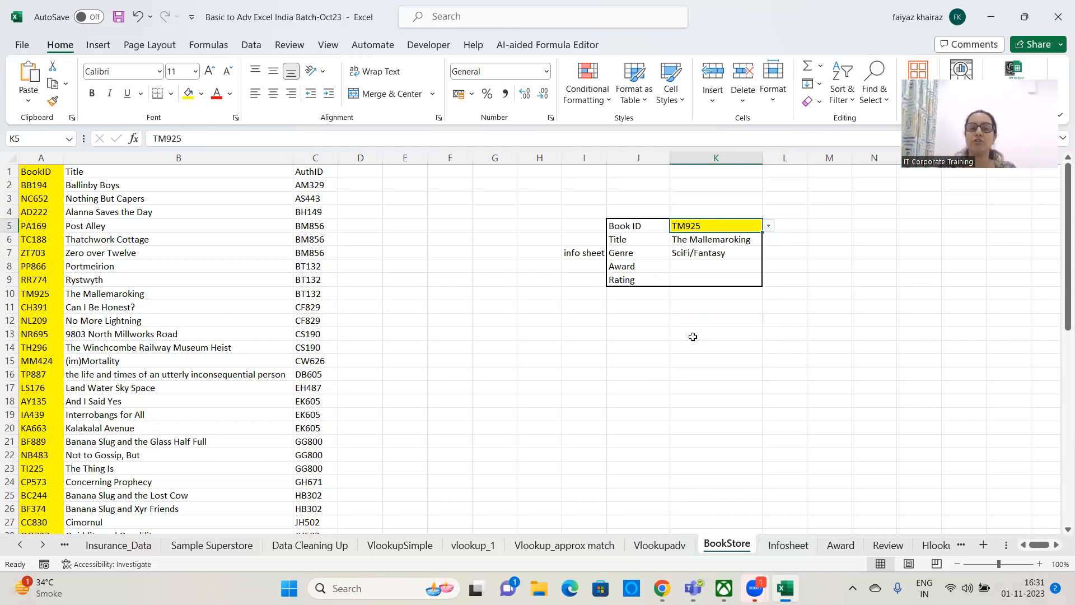
pyautogui.click(769, 226)
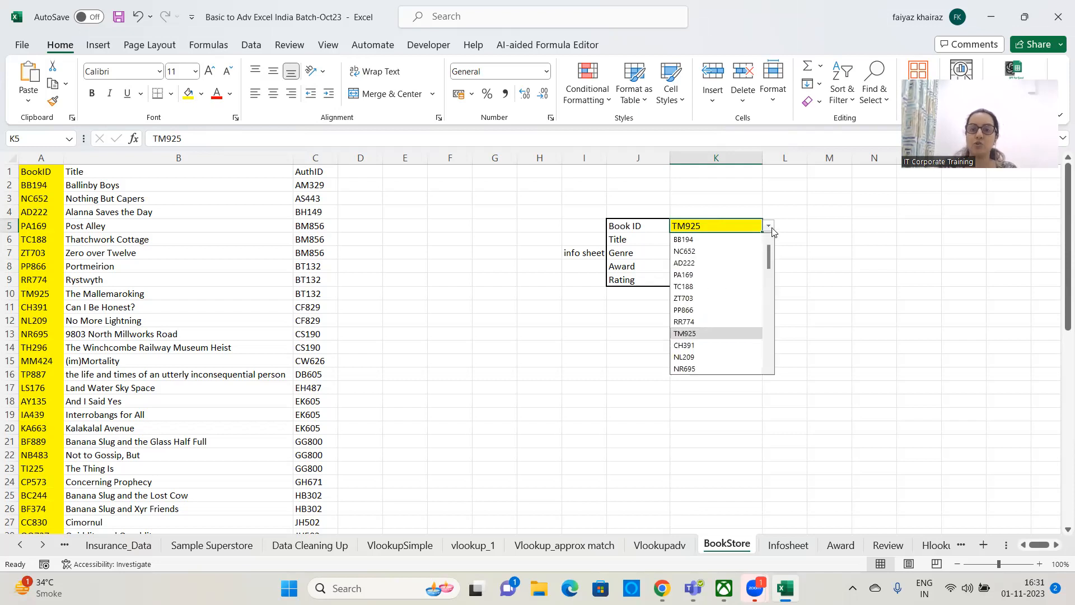
pyautogui.click(716, 239)
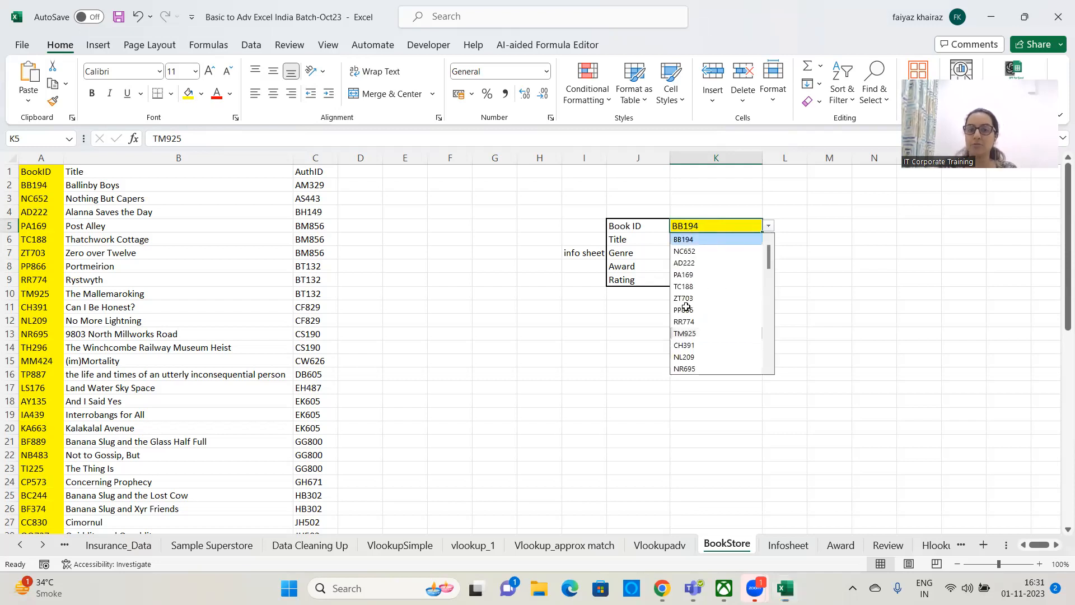
pyautogui.click(768, 226)
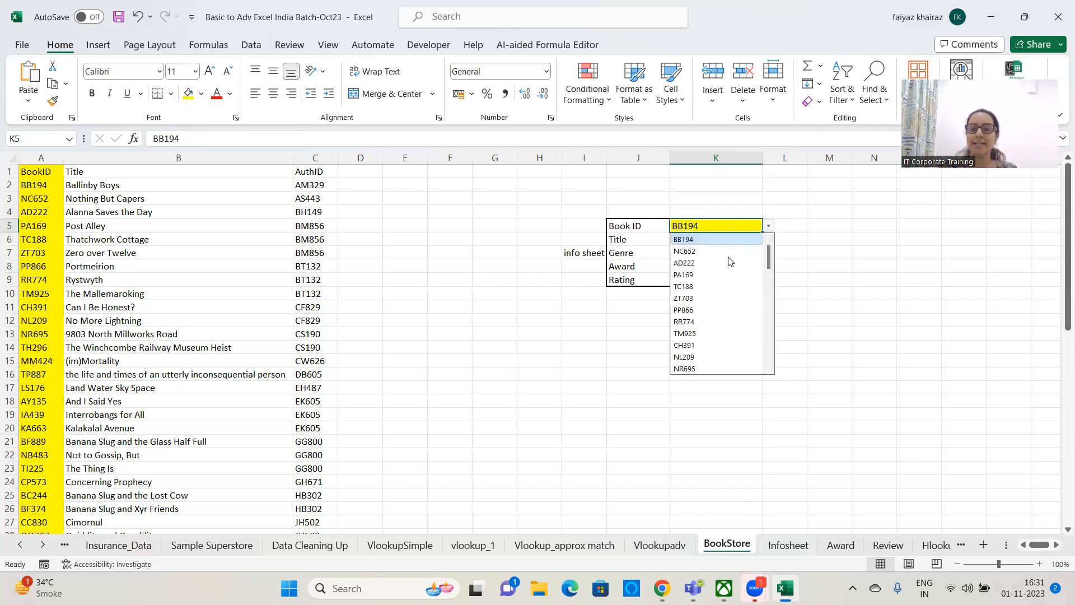
pyautogui.press('Return')
pyautogui.click(769, 226)
pyautogui.click(730, 287)
pyautogui.click(769, 227)
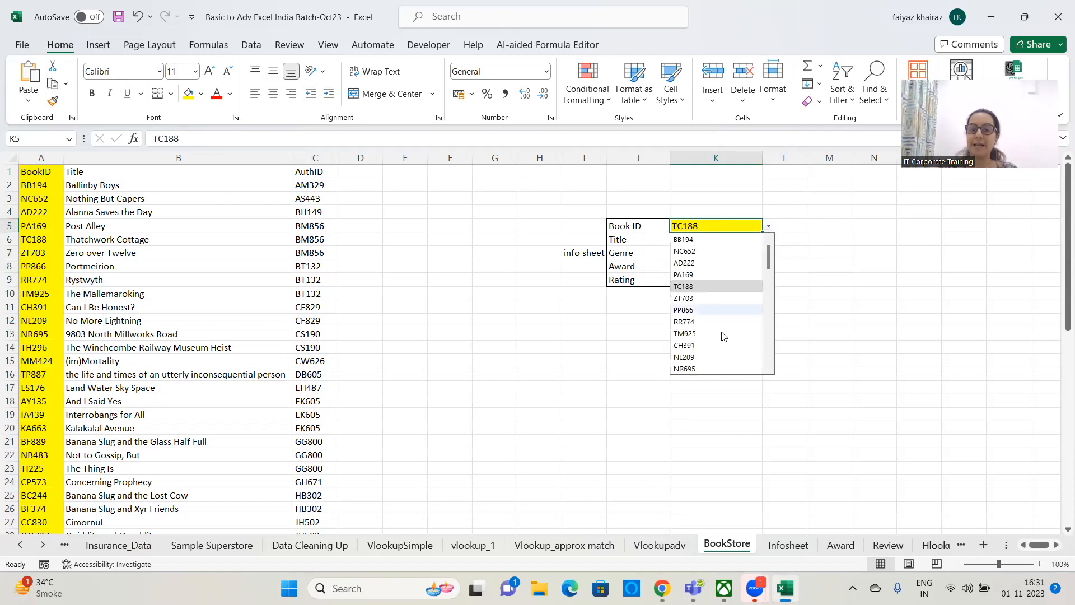
pyautogui.click(707, 309)
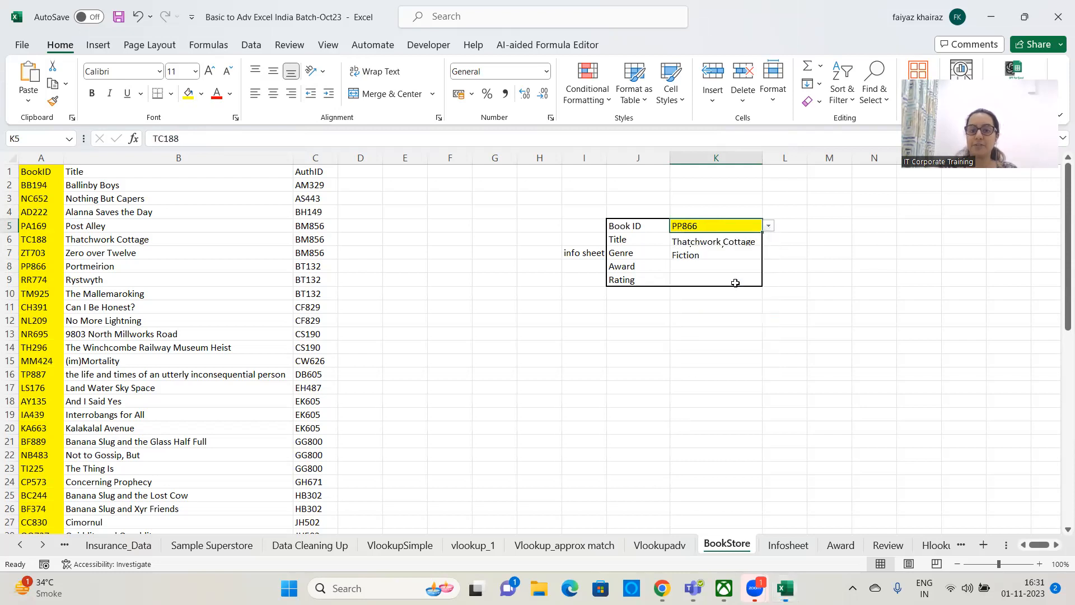
pyautogui.click(768, 226)
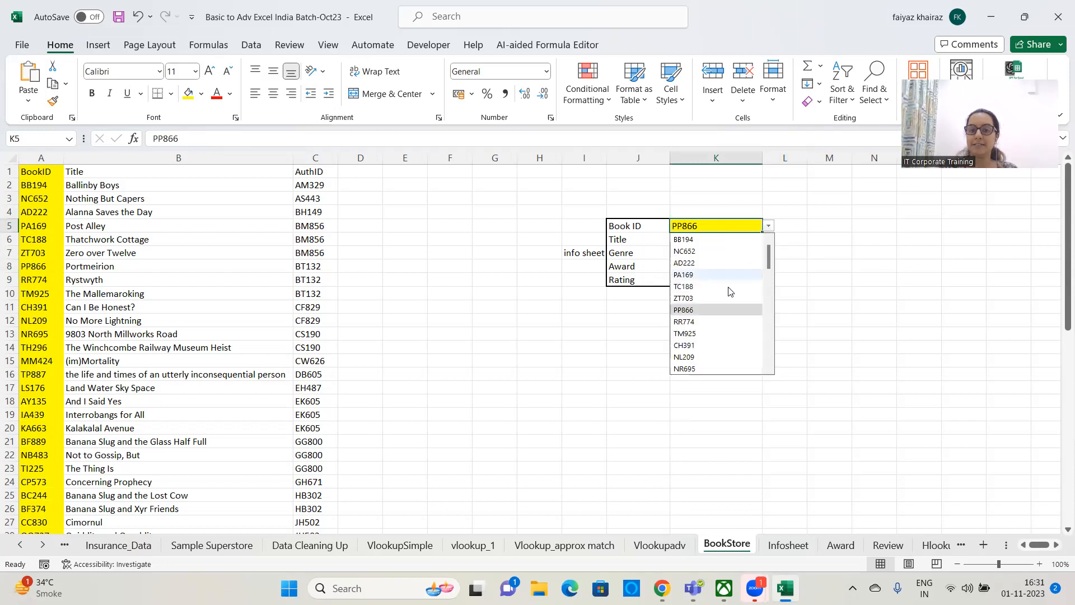
pyautogui.click(706, 344)
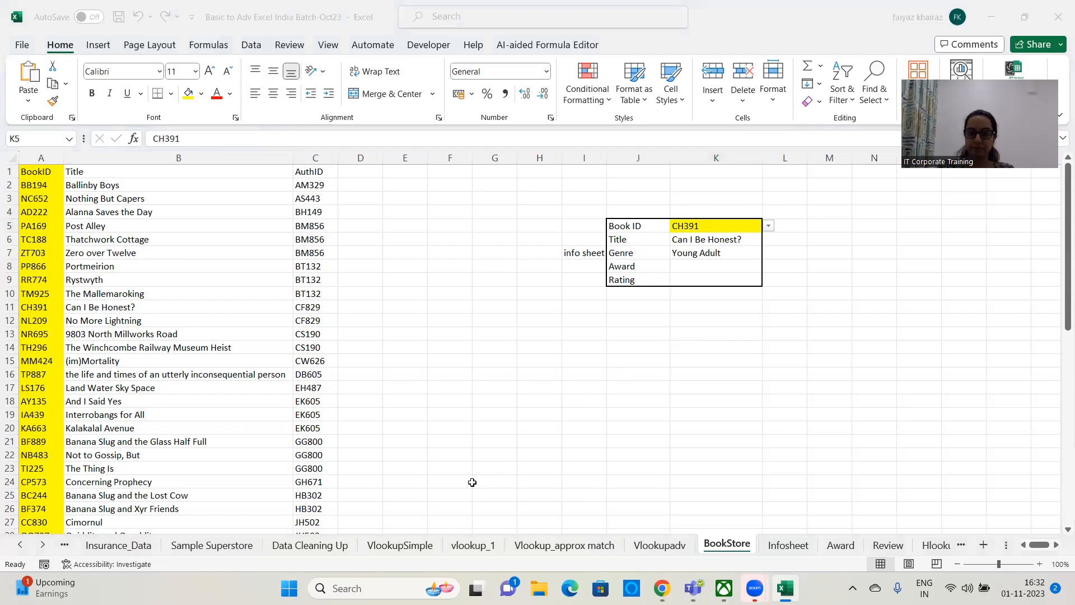
pyautogui.click(719, 253)
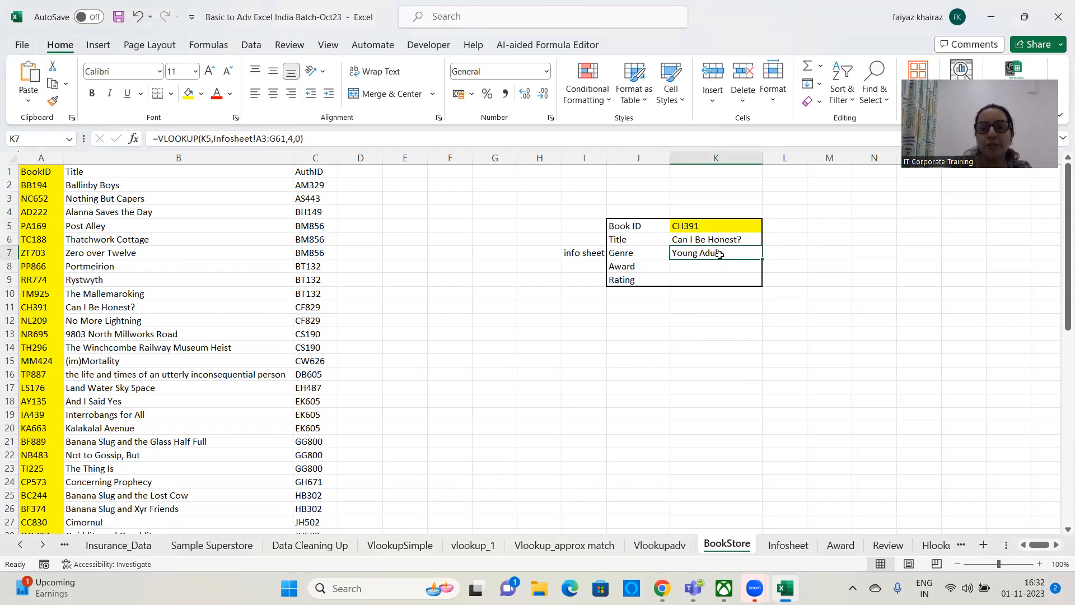
# - Clear the Genre formula in K7 and start a new VLOOKUP there with K5 as the lookup value
pyautogui.press('Delete')
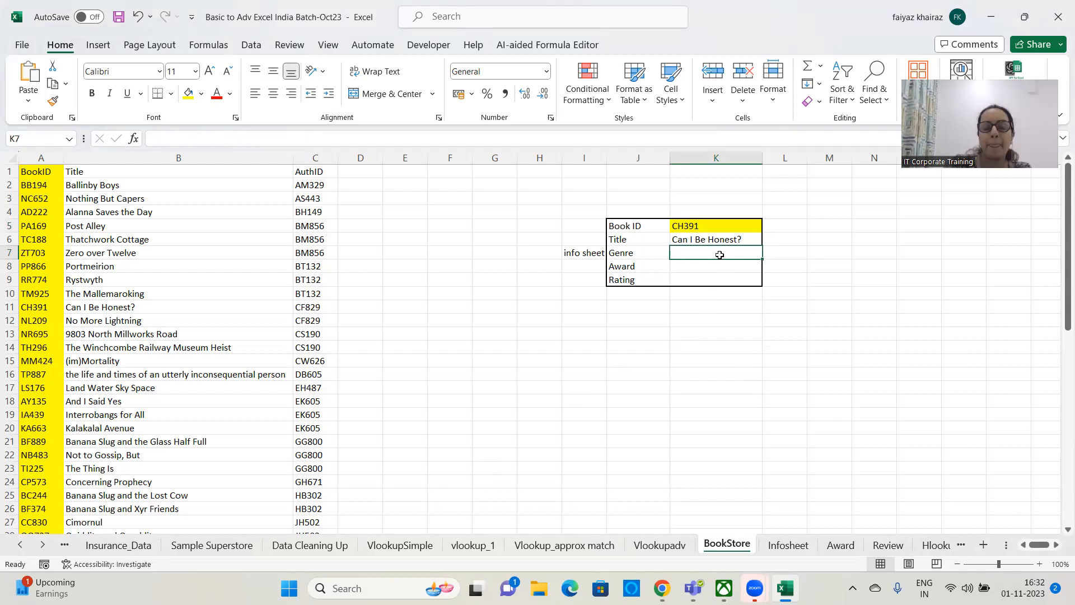
pyautogui.write('=vloo')
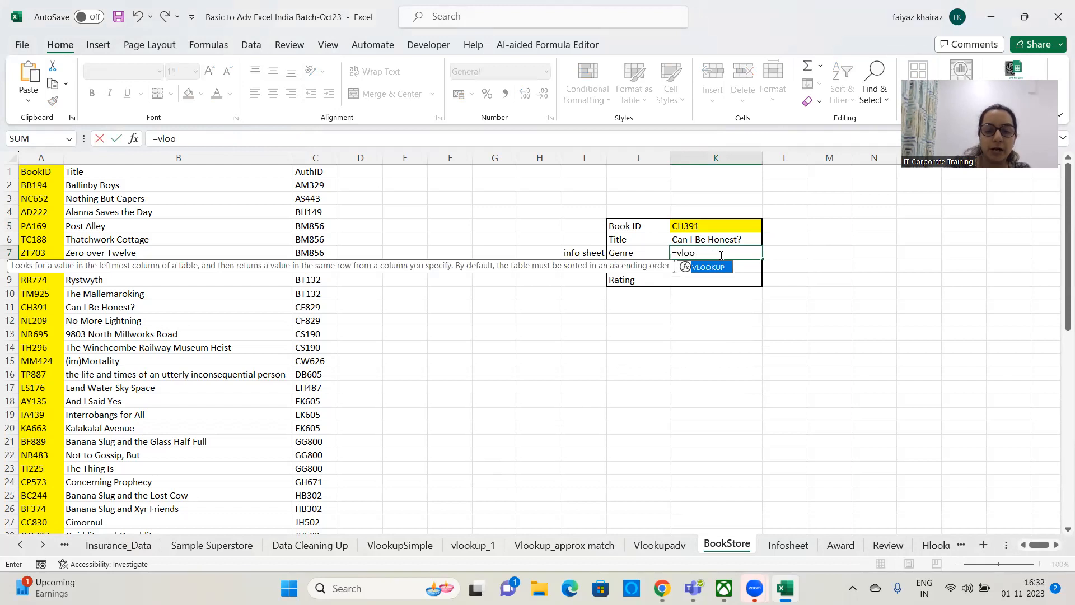
pyautogui.write('kup9')
pyautogui.press('BackSpace')
pyautogui.write('(')
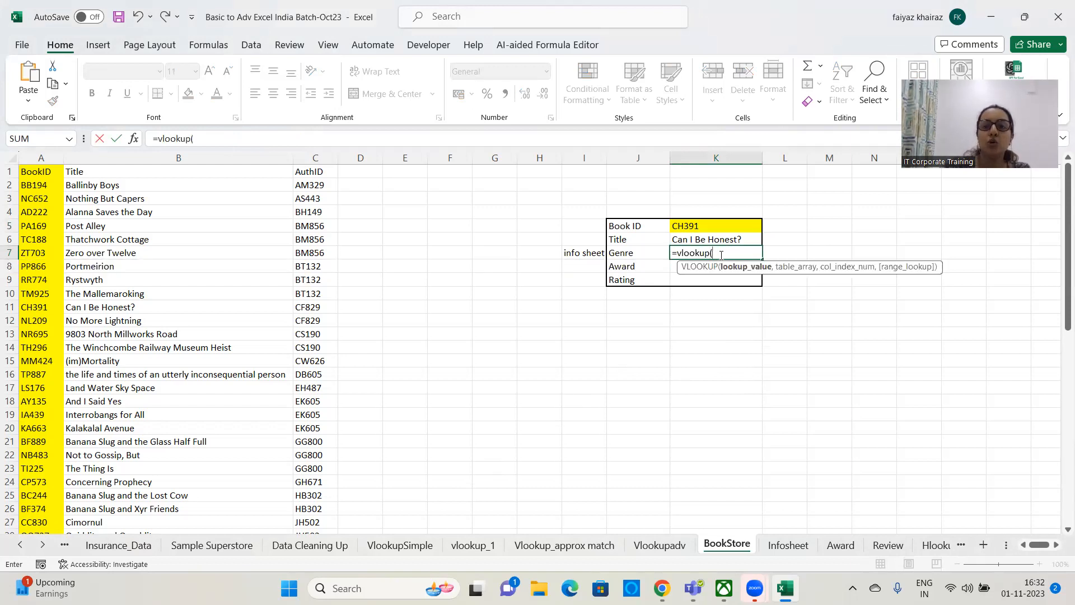
pyautogui.click(727, 227)
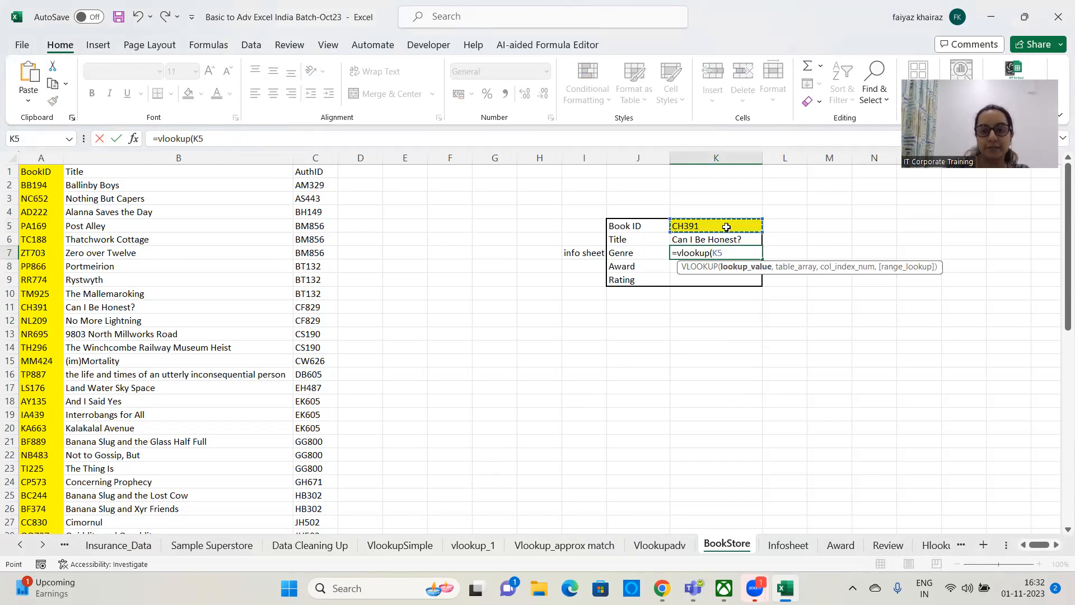
pyautogui.write(',')
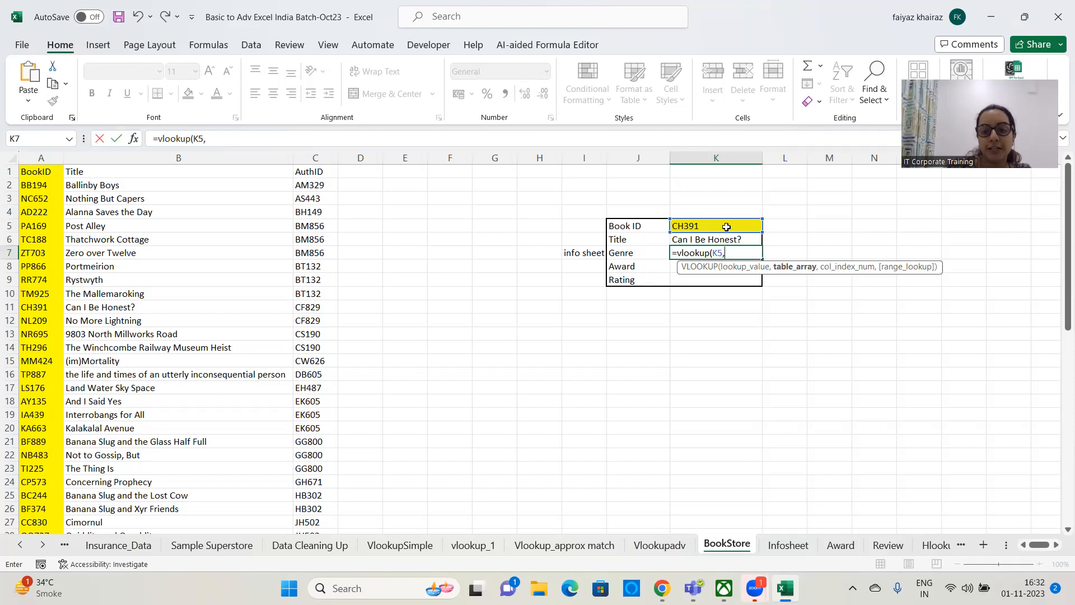
# - Set the Genre VLOOKUP's table array to A3:G61 on Infosheet, starting at the Final ID header
pyautogui.click(794, 546)
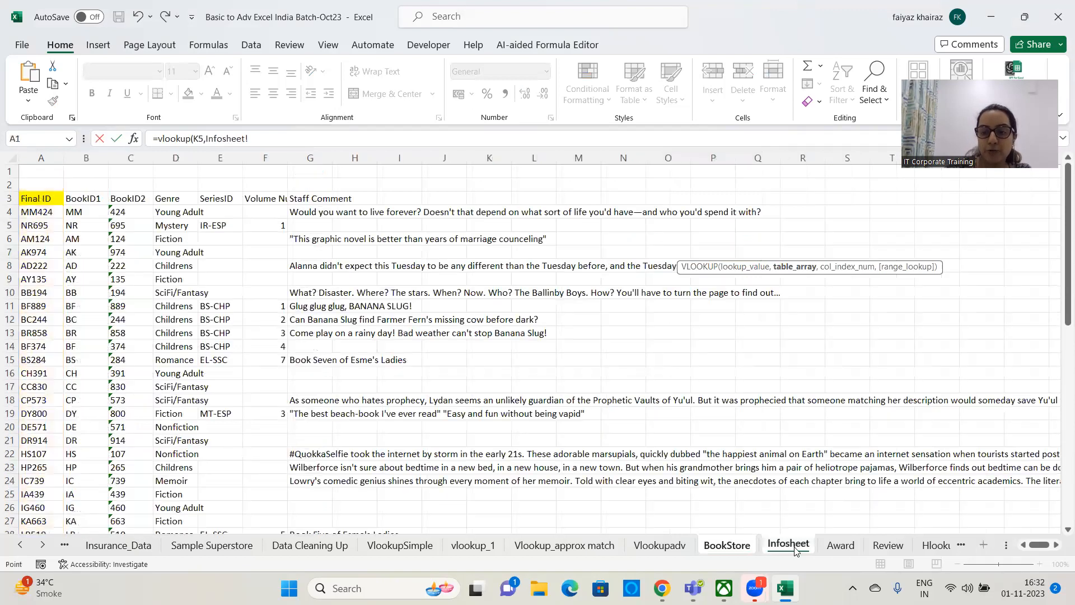
pyautogui.click(42, 197)
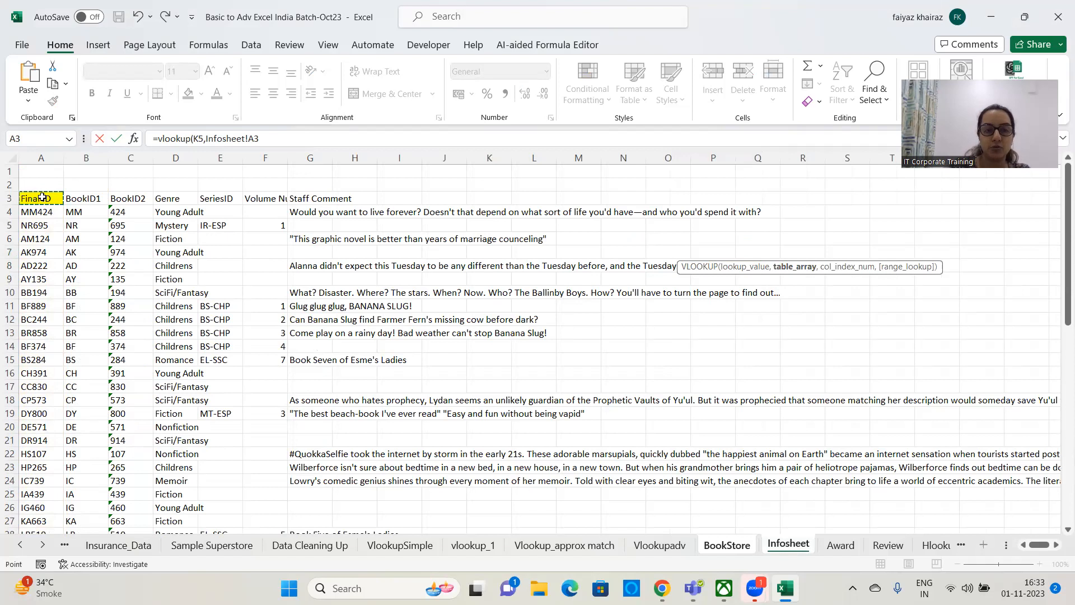
pyautogui.hotkey('ctrl', 'shift', 'Right')
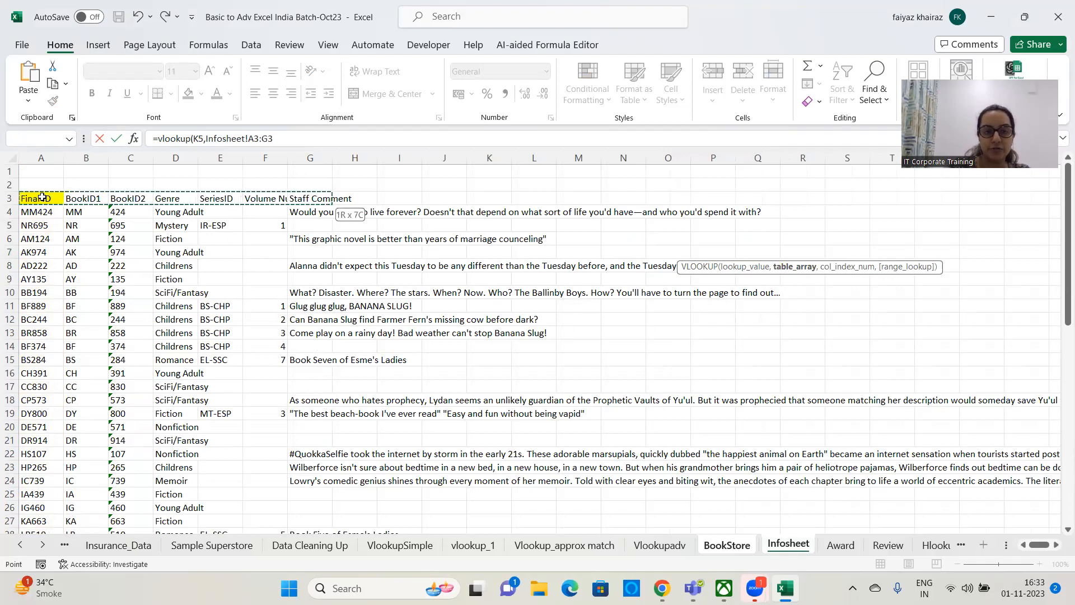
pyautogui.hotkey('ctrl', 'shift', 'Down')
pyautogui.write(',')
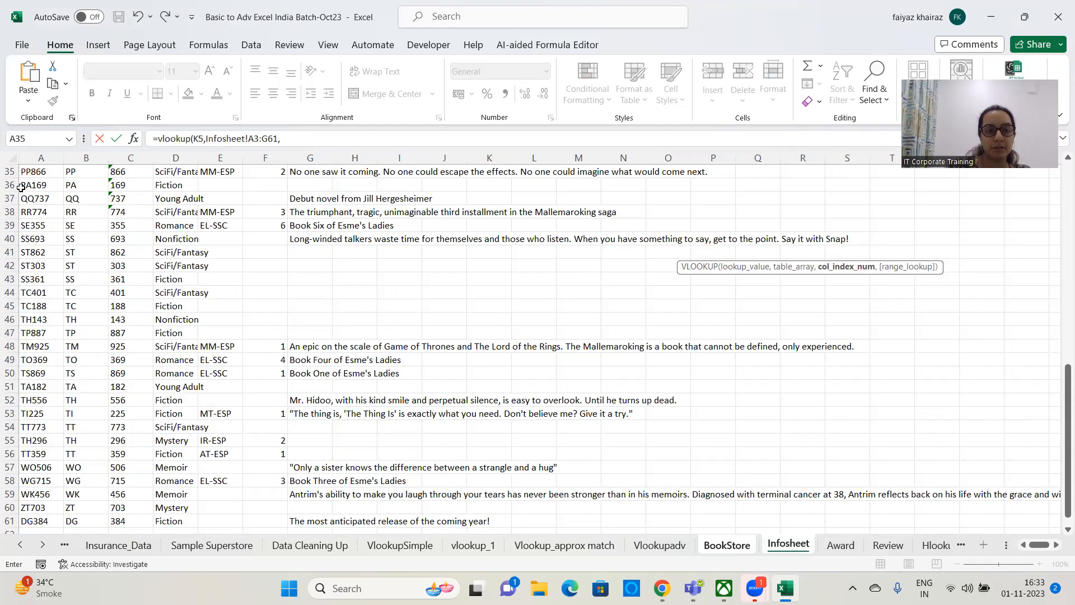
# - Finish the Genre VLOOKUP with column index 4 and exact match 0, enter it, and select K7
pyautogui.moveTo(1058, 393); pyautogui.dragTo(1058, 166)
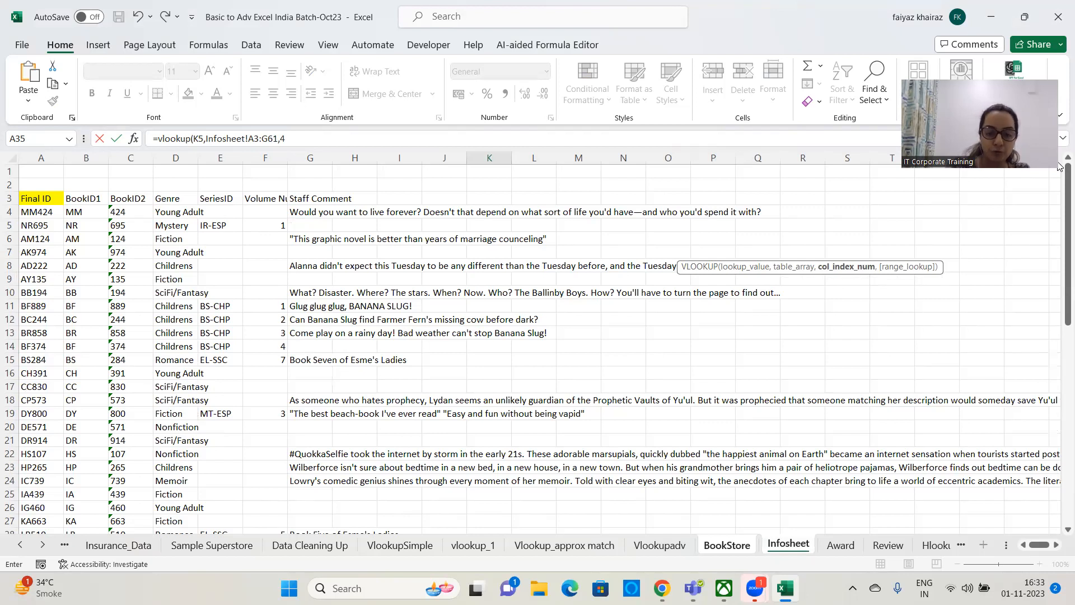
pyautogui.write(',0')
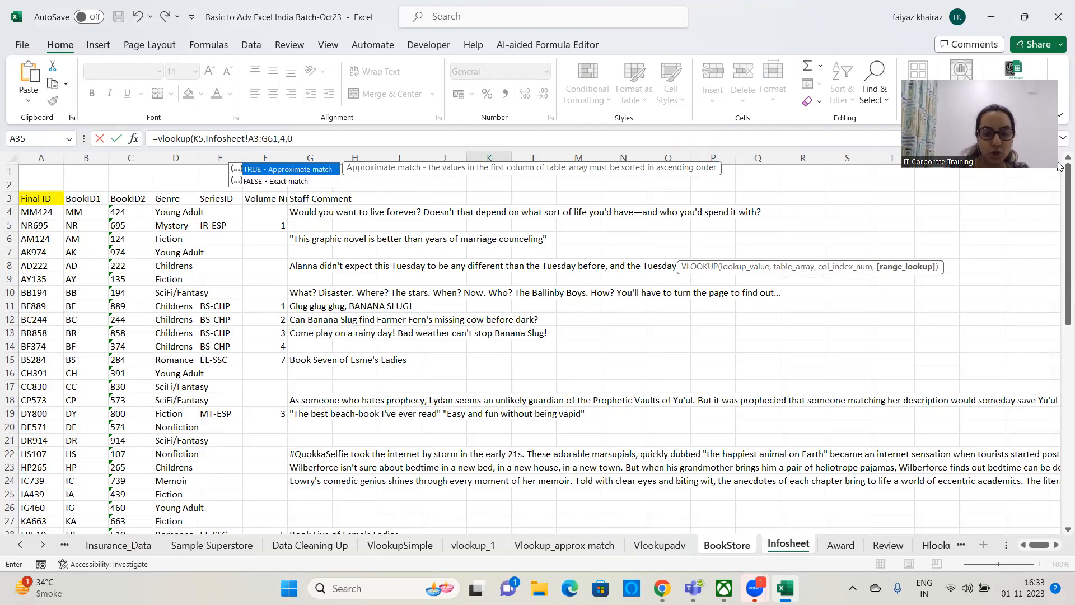
pyautogui.write(')')
pyautogui.press('Return')
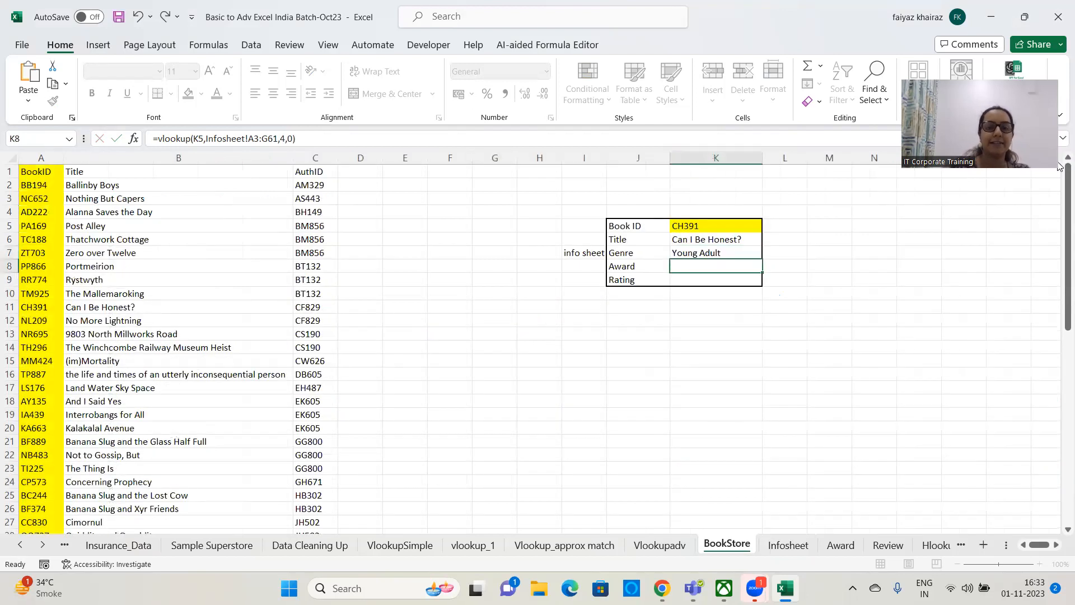
pyautogui.click(722, 248)
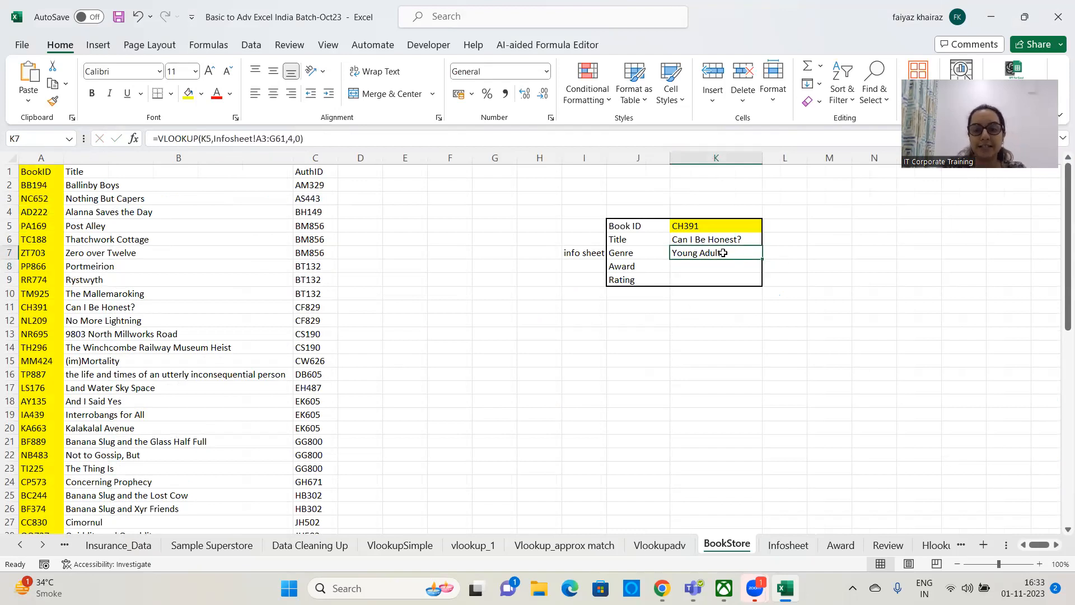
# - Test the lookup form by choosing book IDs LS176, NL209 and finally RR774 in K5
pyautogui.click(734, 231)
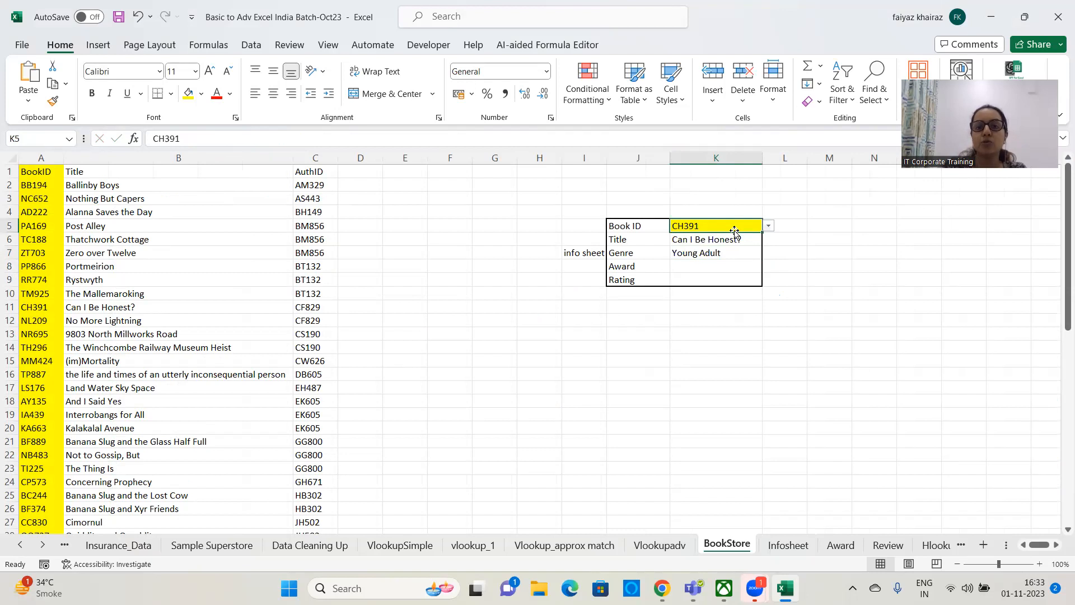
pyautogui.click(769, 226)
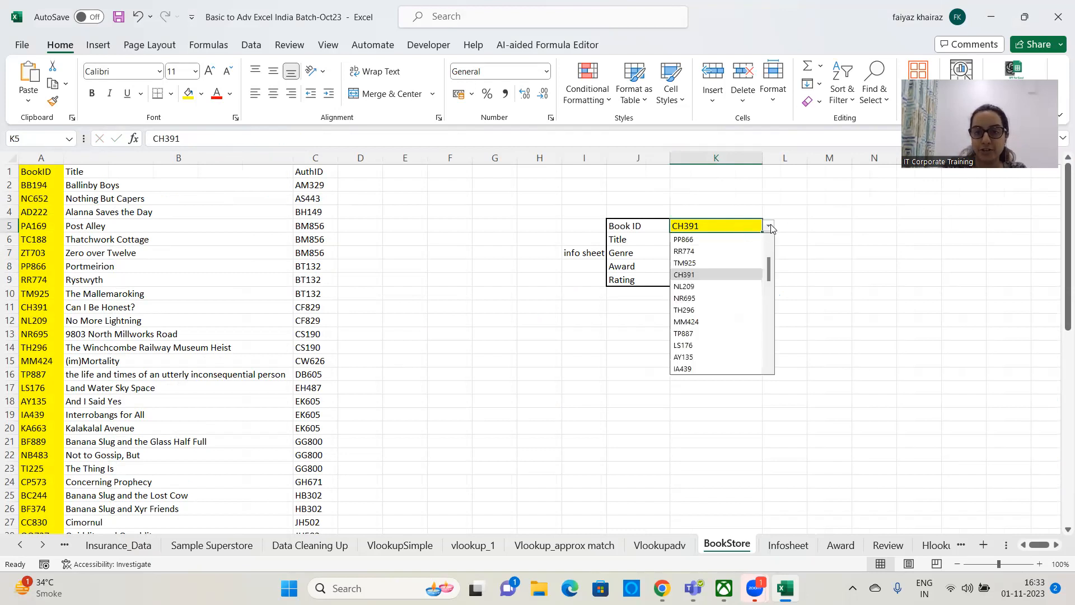
pyautogui.click(711, 344)
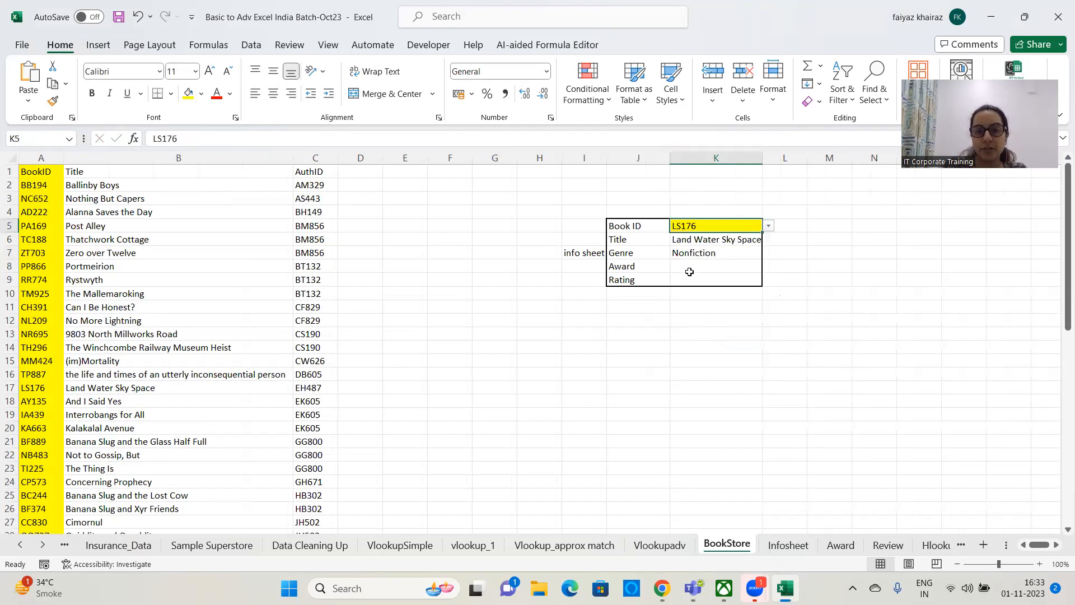
pyautogui.click(769, 226)
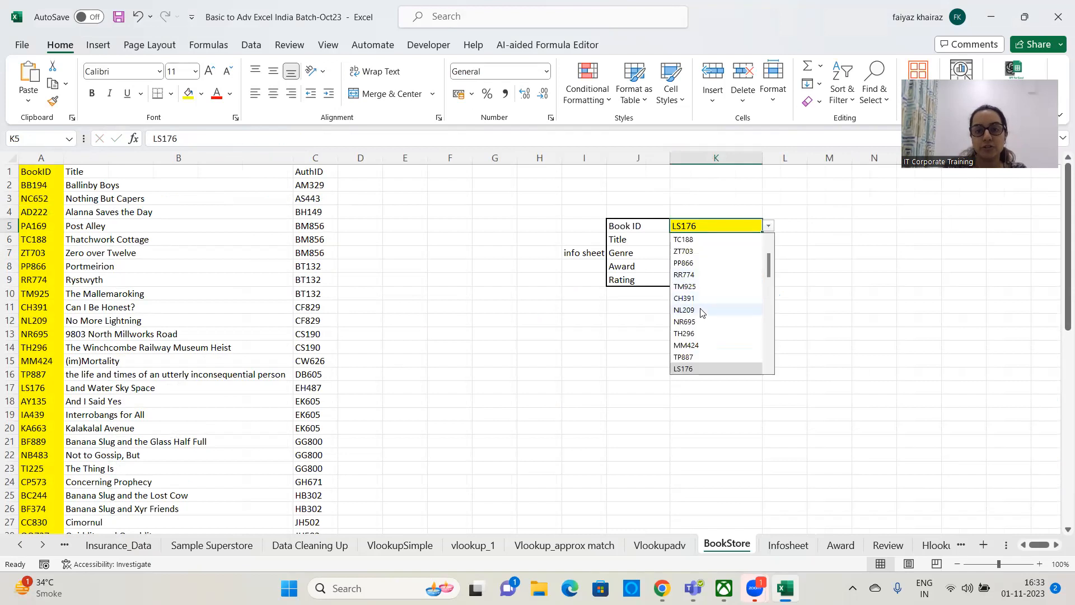
pyautogui.click(701, 312)
pyautogui.click(768, 226)
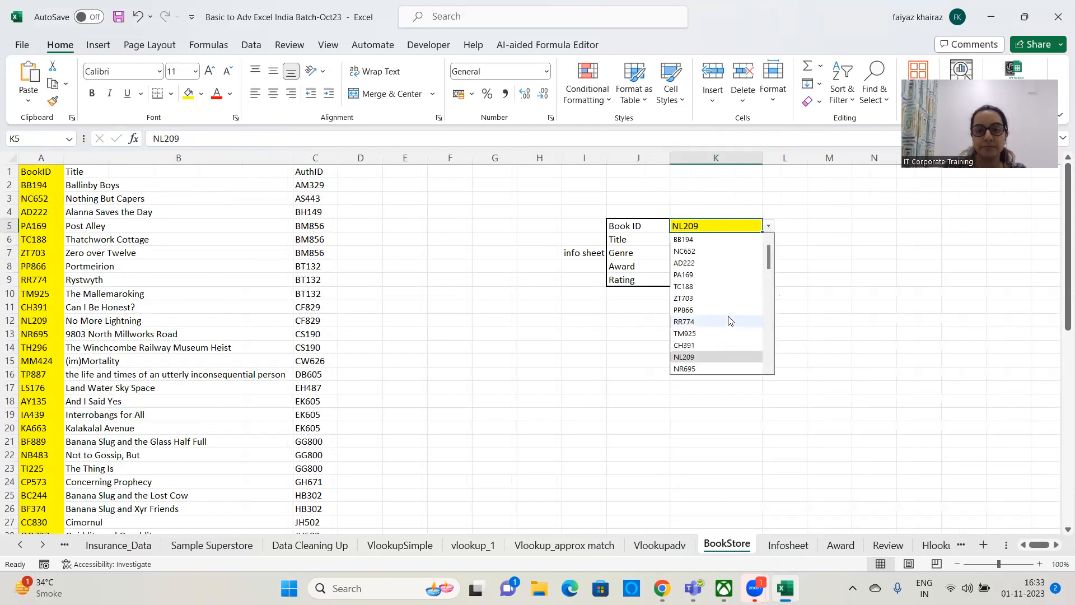
pyautogui.click(724, 323)
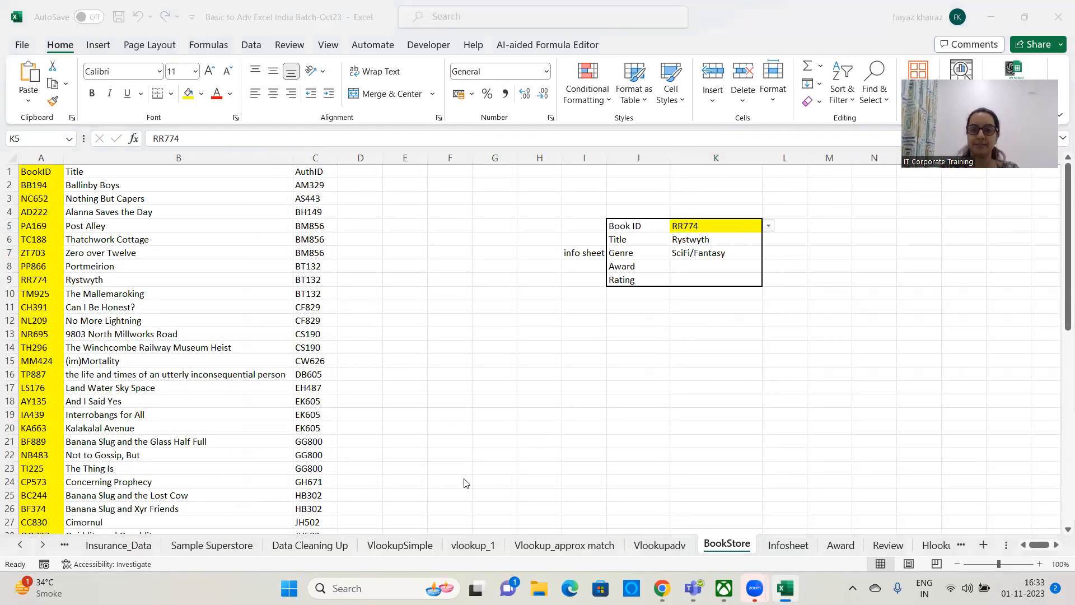
# - Apply all borders to the award table B2:D20 on the Award sheet
pyautogui.click(720, 263)
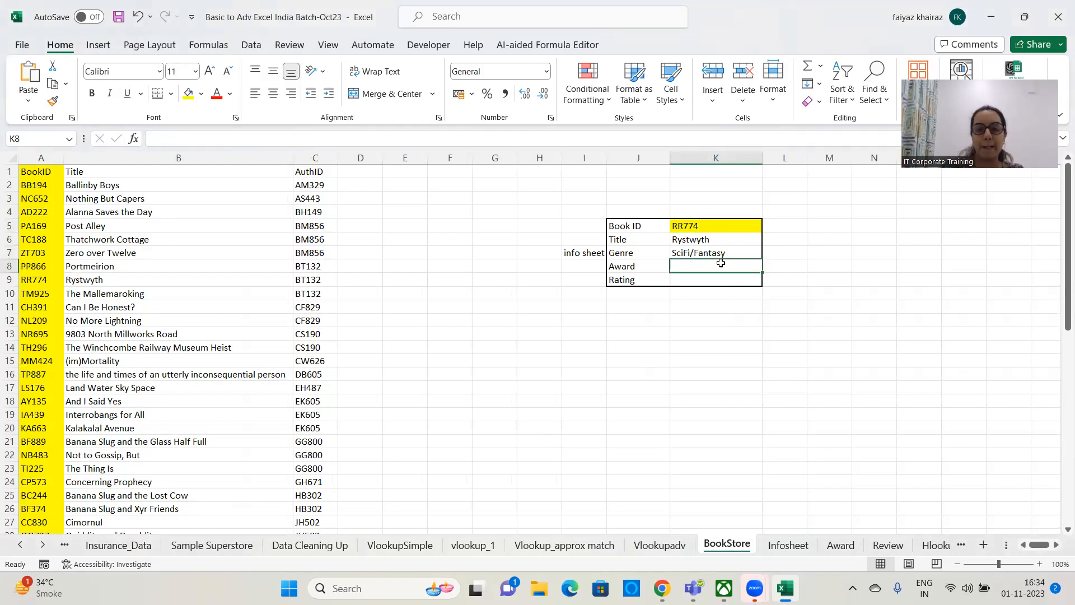
pyautogui.click(841, 544)
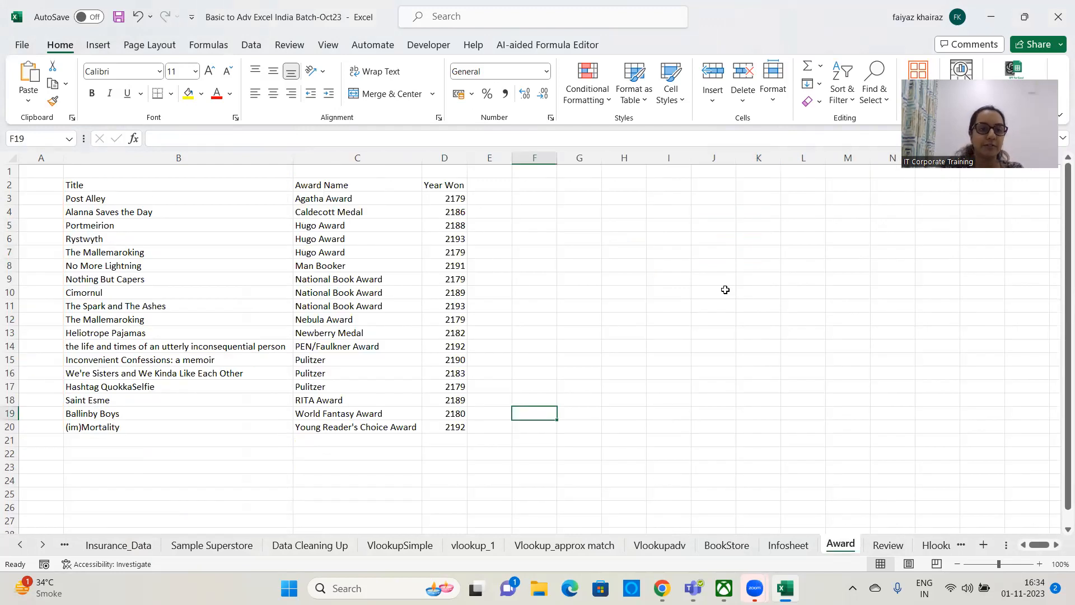
pyautogui.moveTo(153, 184); pyautogui.dragTo(454, 428)
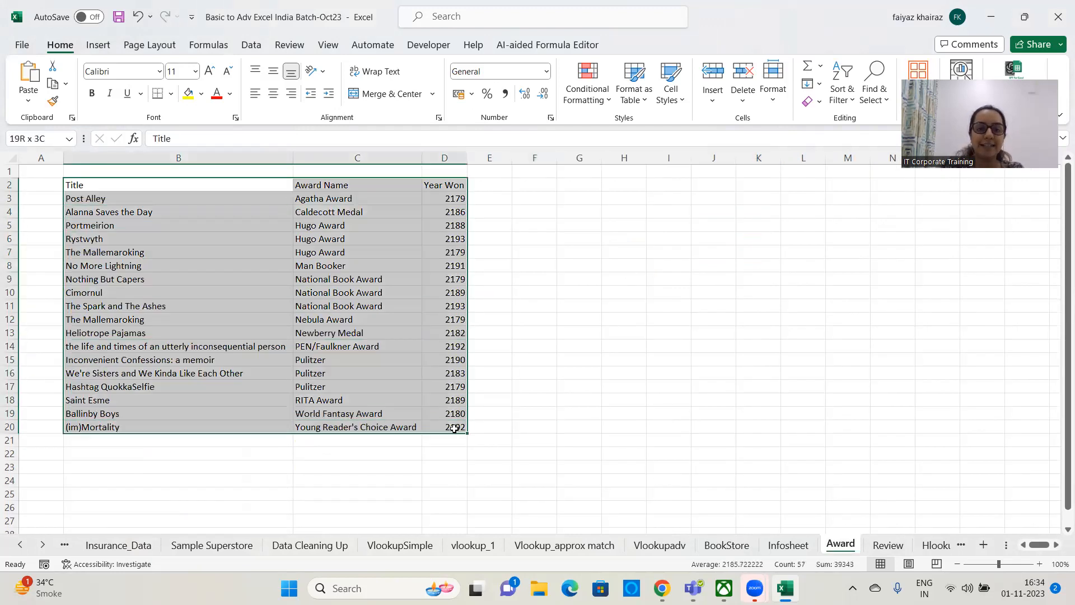
pyautogui.click(171, 93)
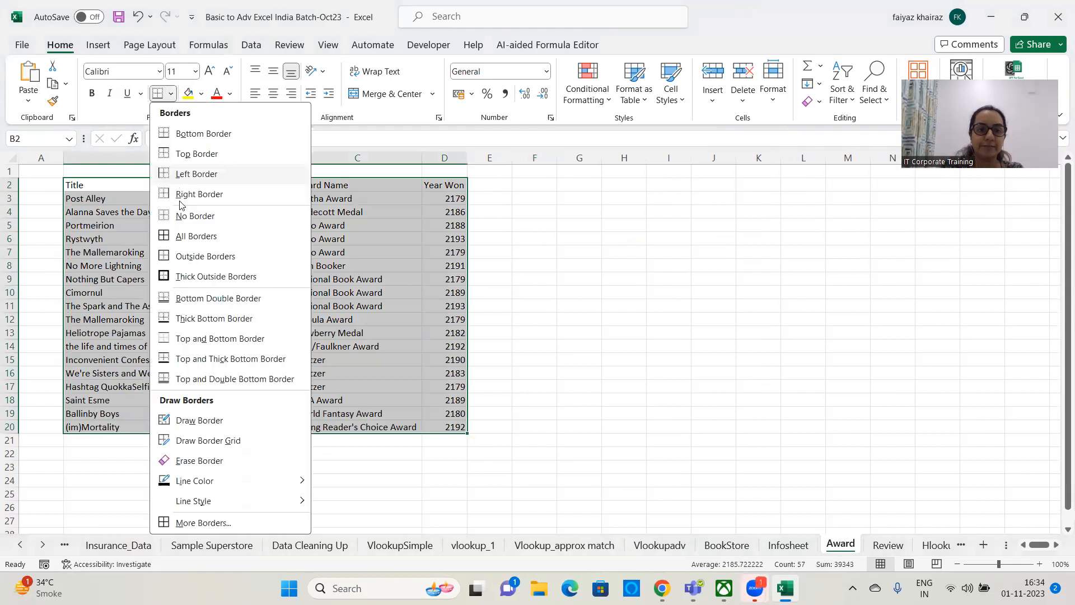
pyautogui.click(187, 238)
pyautogui.click(518, 282)
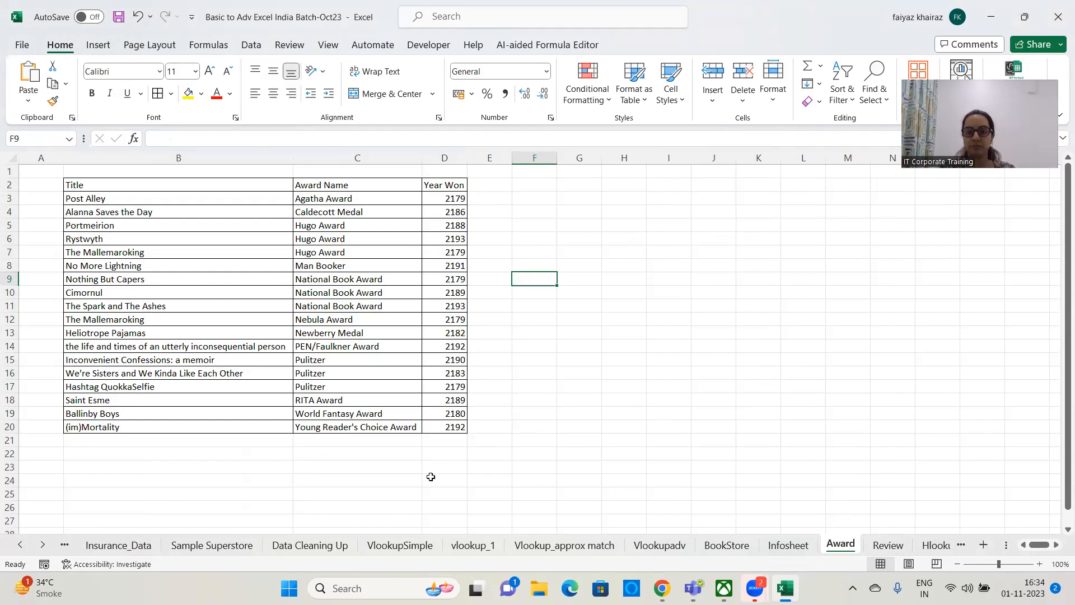
pyautogui.click(882, 193)
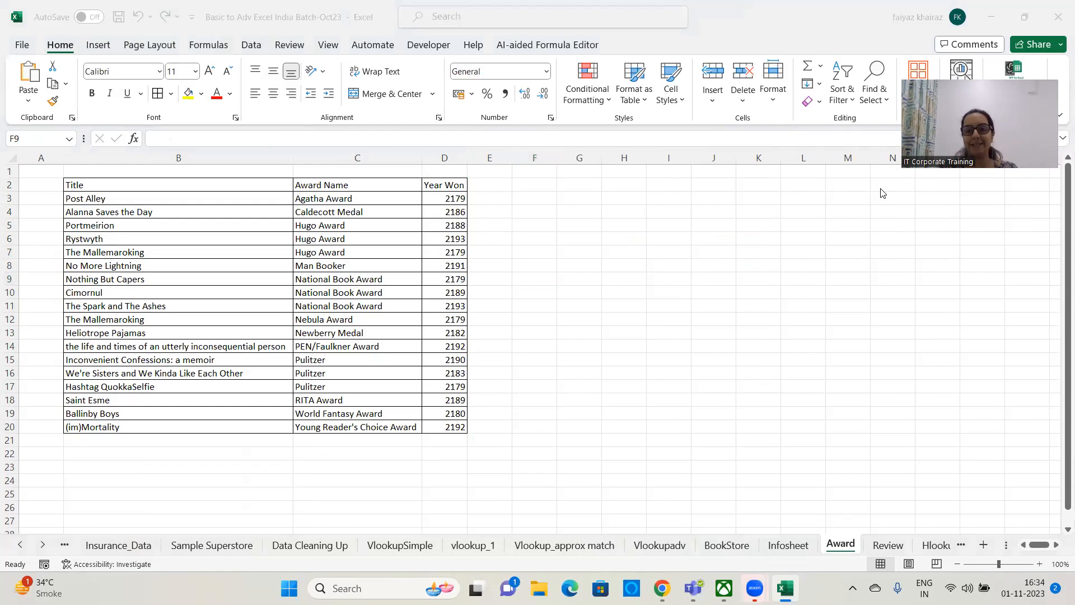
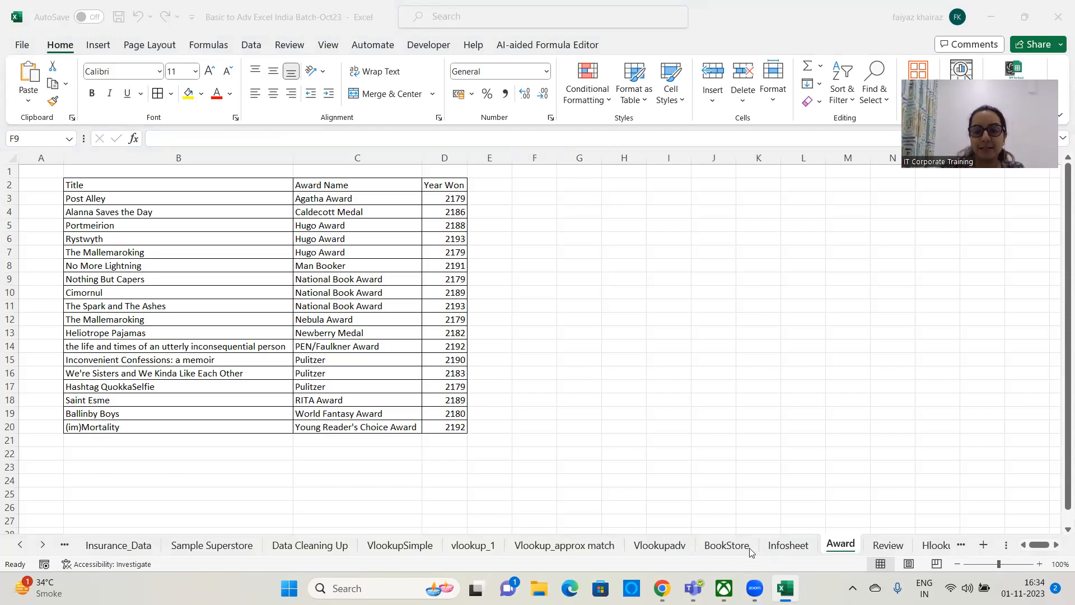
# - Start a VLOOKUP in the Award cell K8 on BookStore with the title in K6 as the lookup value
pyautogui.click(727, 547)
pyautogui.click(728, 549)
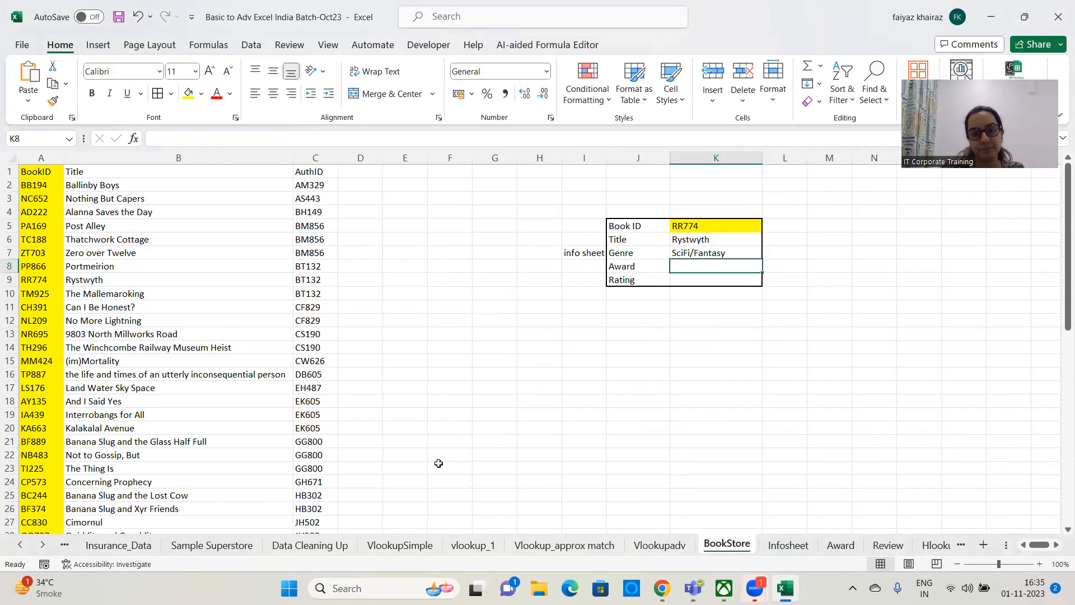
pyautogui.click(726, 266)
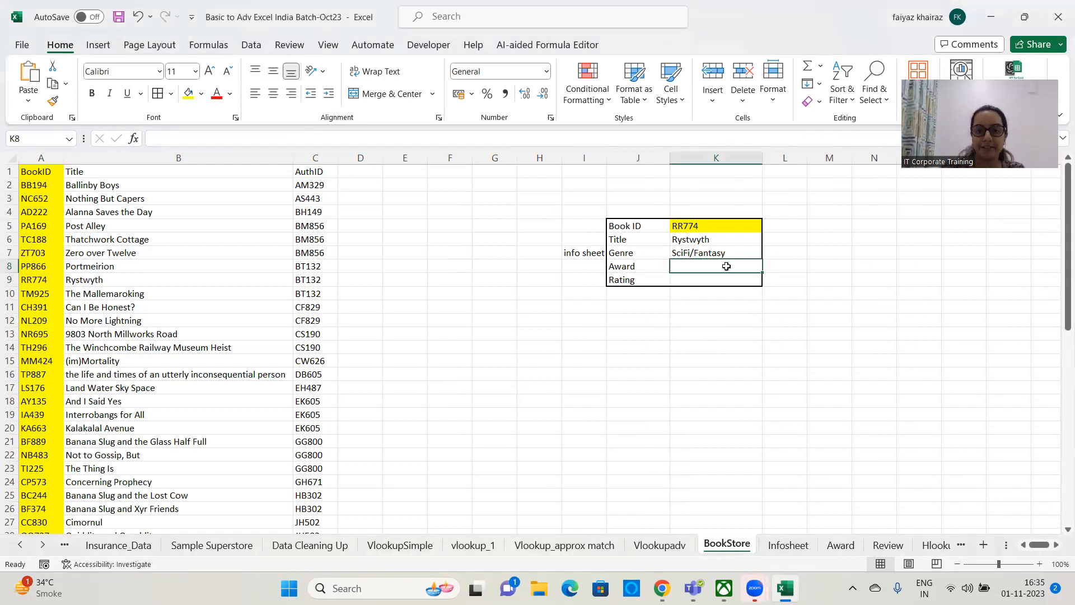
pyautogui.write('=vloo')
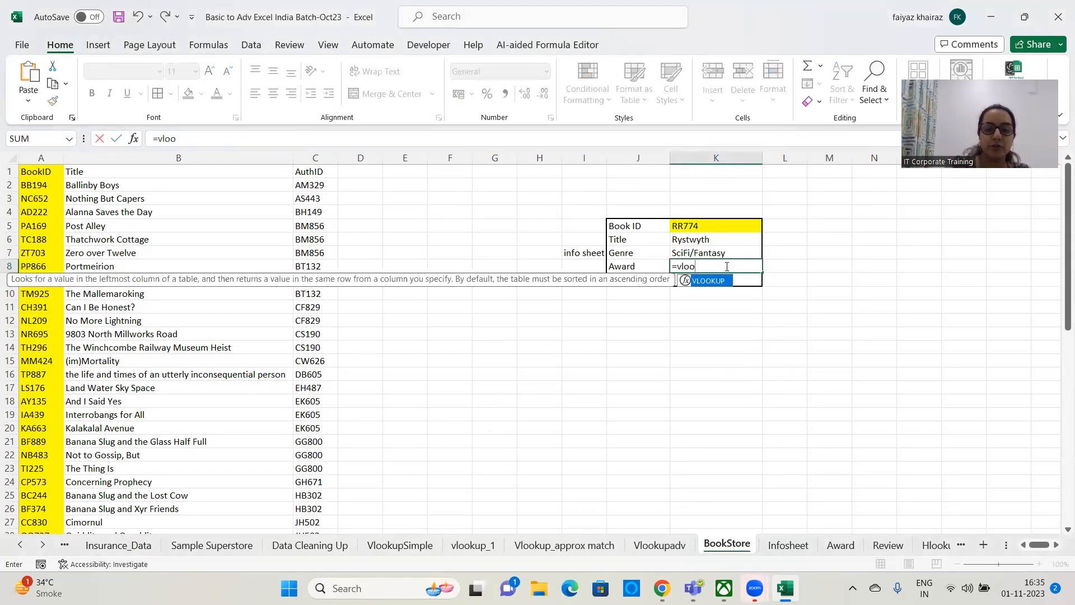
pyautogui.write('kup(')
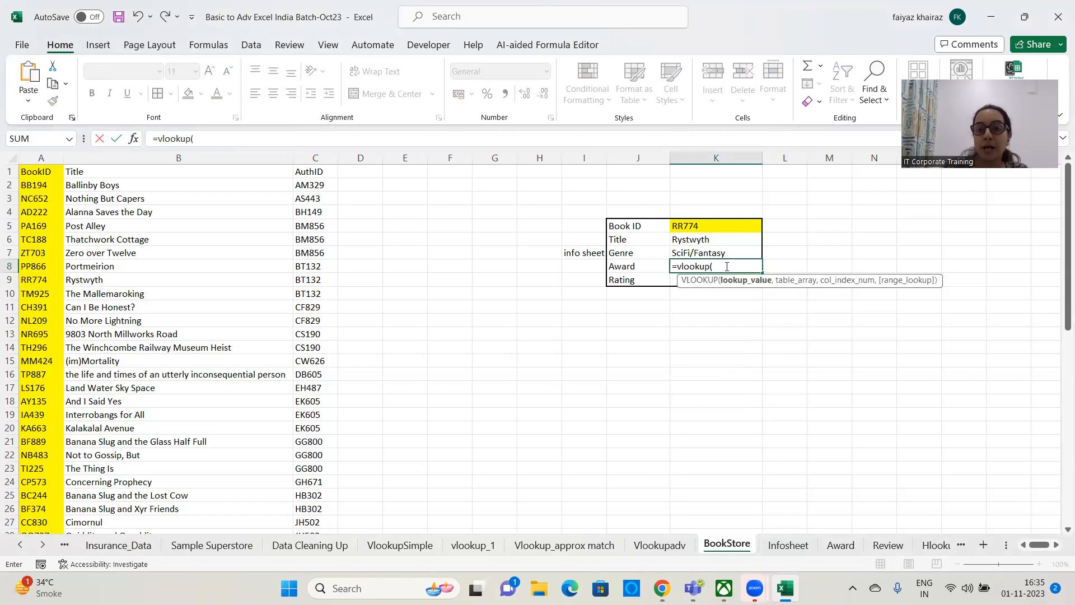
pyautogui.click(720, 236)
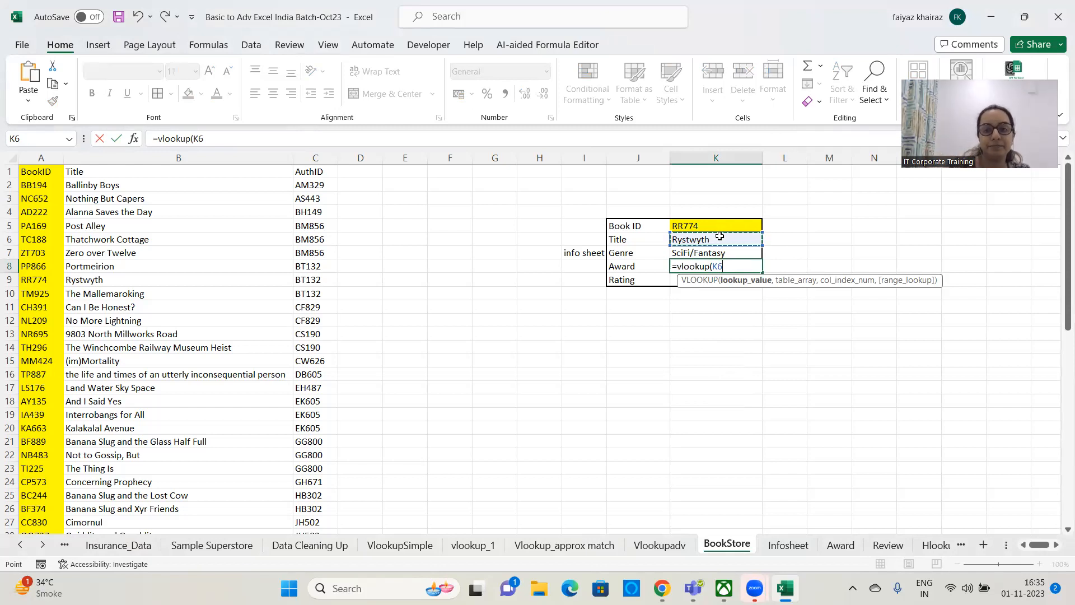
pyautogui.write(',')
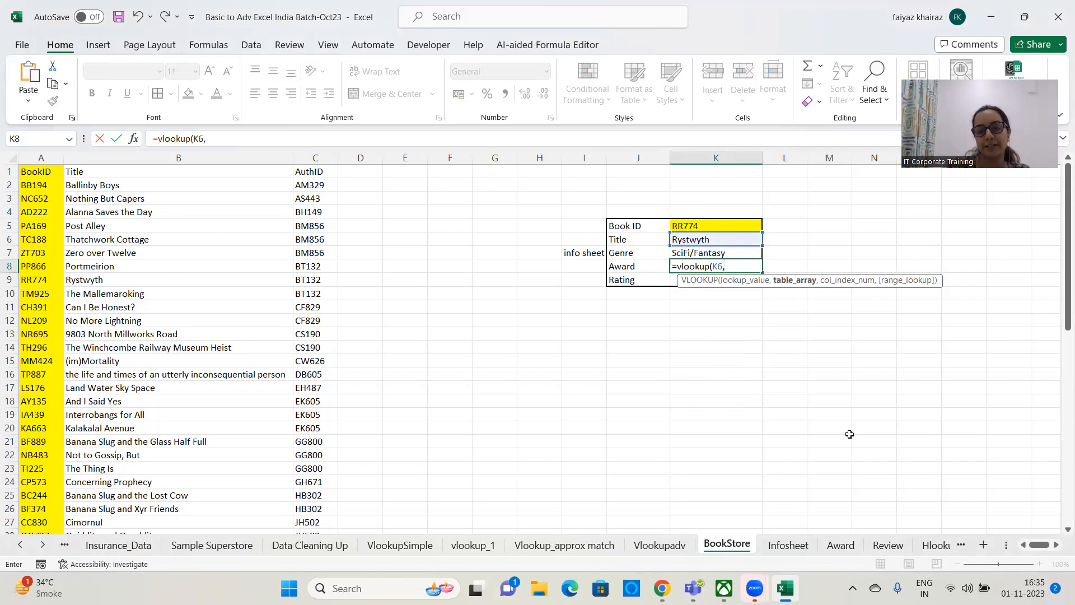
# - Set the Award VLOOKUP's table array to B2:D20 on the Award sheet and continue to the column index argument
pyautogui.click(840, 546)
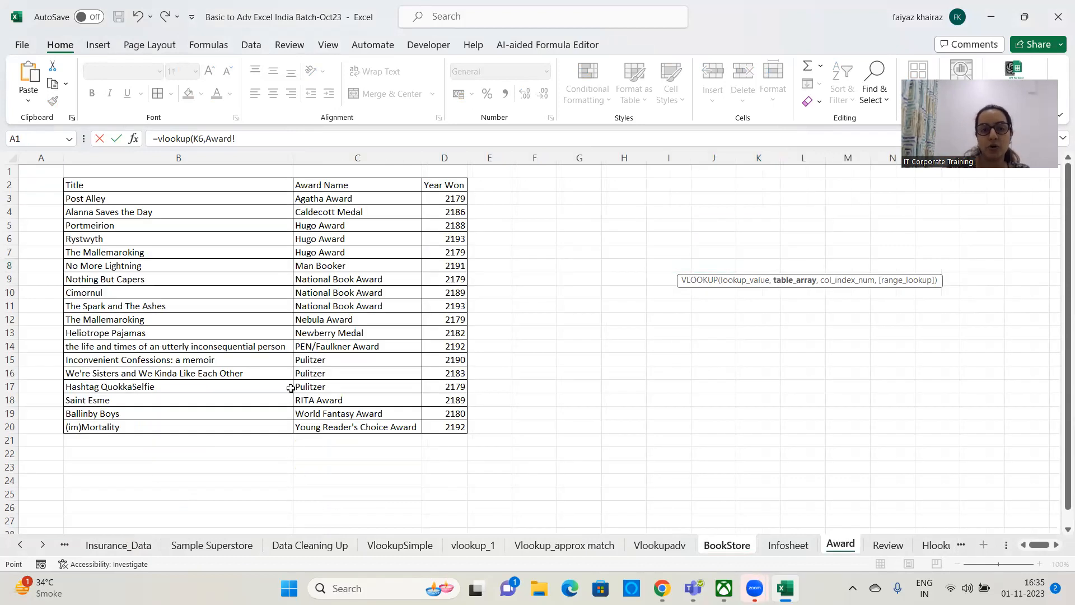
pyautogui.moveTo(118, 182); pyautogui.dragTo(443, 422)
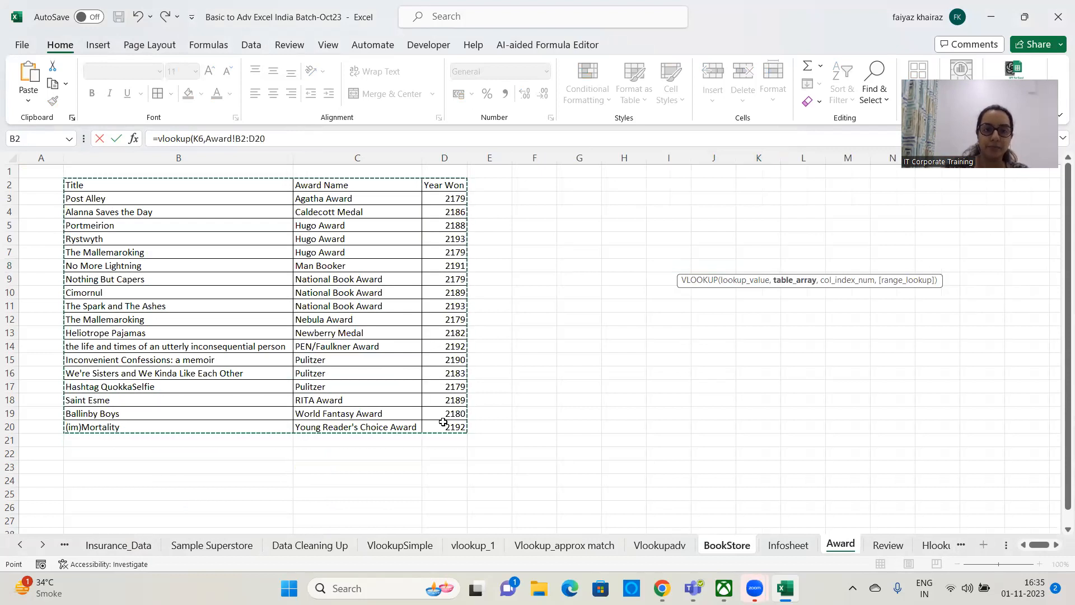
pyautogui.write(',')
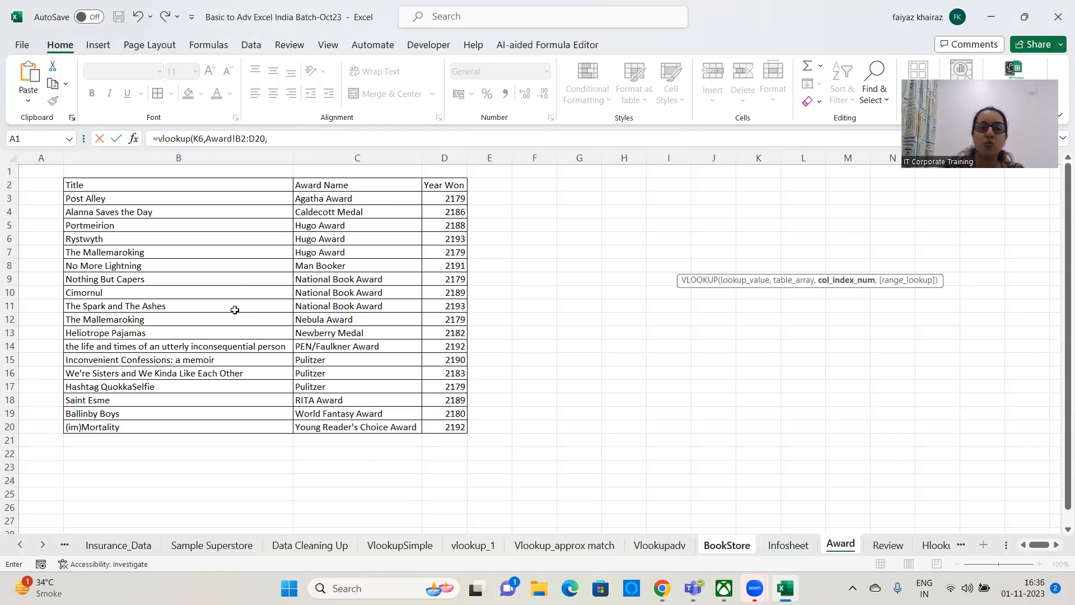
# - Complete the Award VLOOKUP in K8 with column index 2 and 0 for an exact match
pyautogui.write('2')
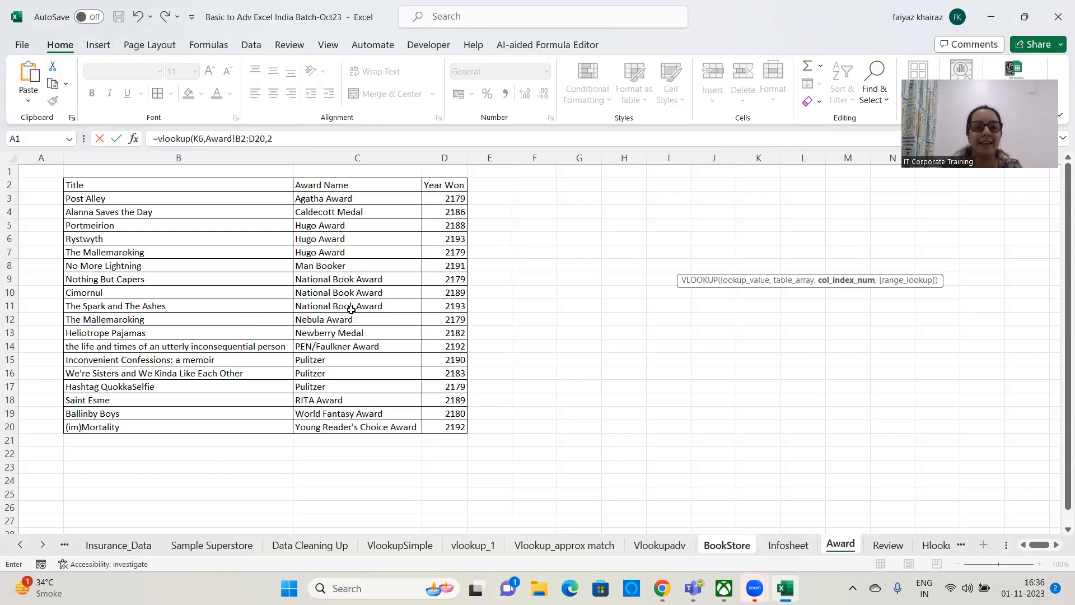
pyautogui.write(',')
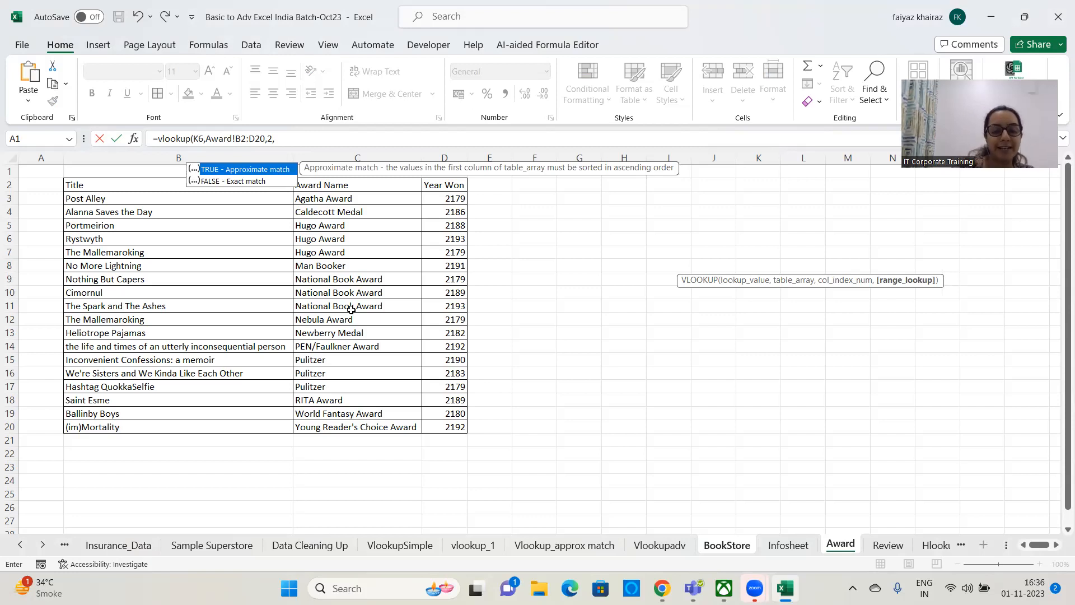
pyautogui.write('0')
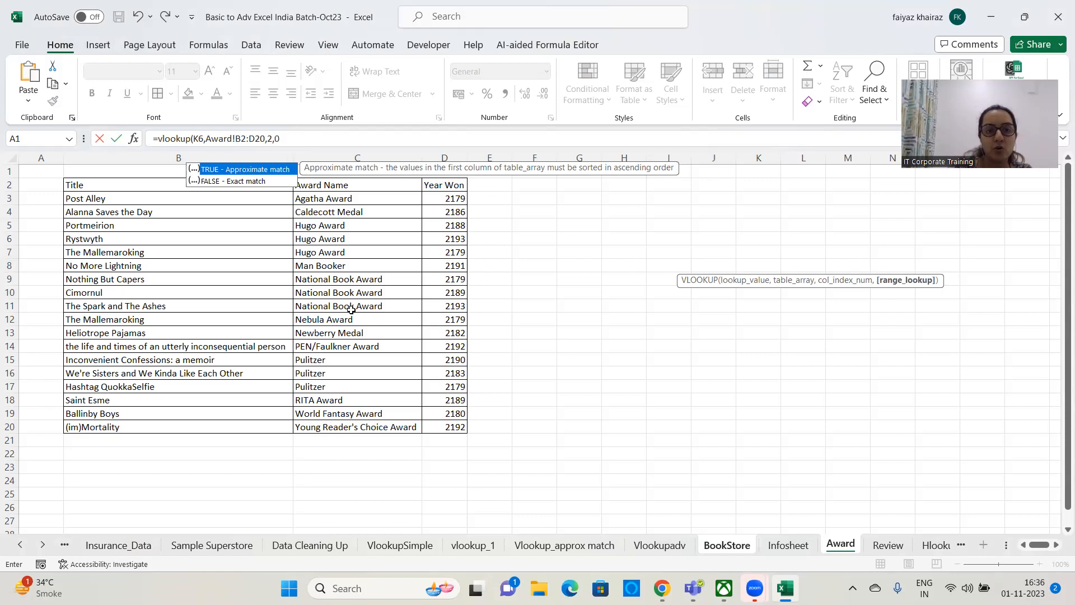
pyautogui.write(')')
pyautogui.press('Return')
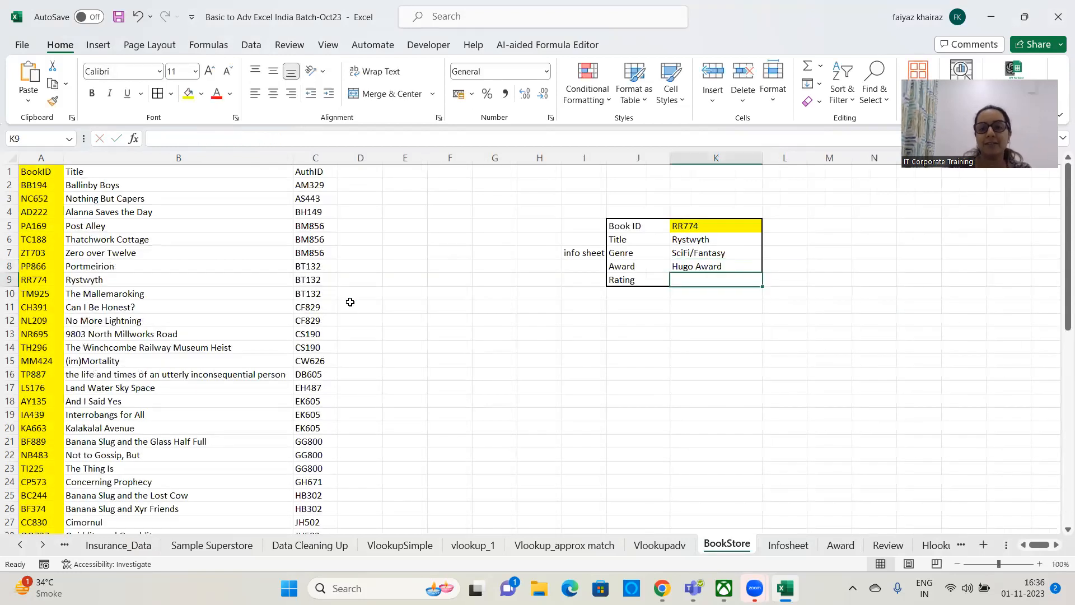
pyautogui.click(732, 262)
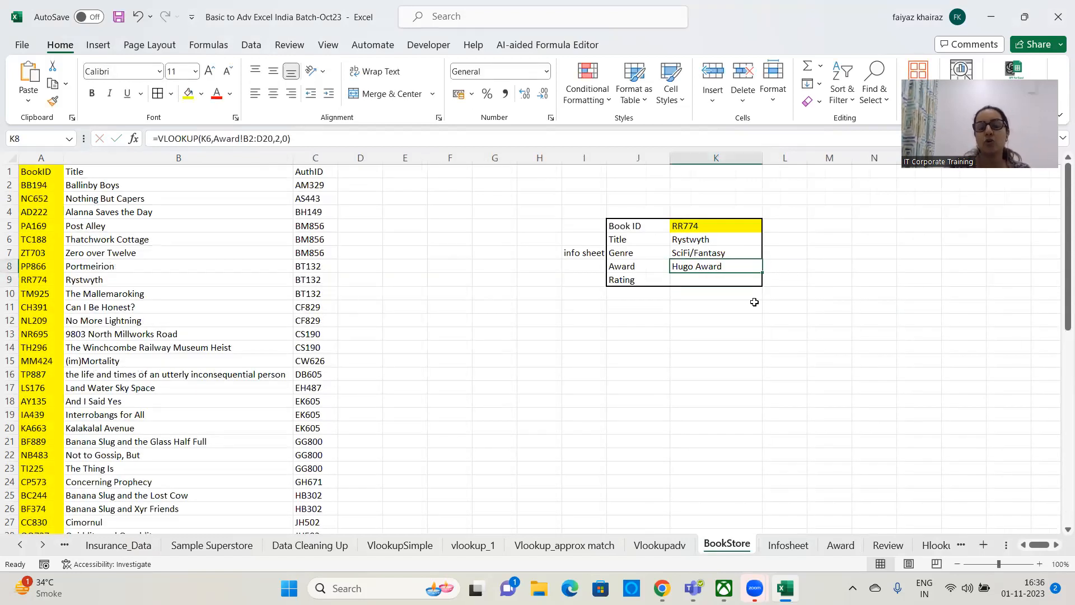
# - Enter the note NA in cell M8, beside the lookup form's Award row
pyautogui.click(808, 267)
pyautogui.write('NA')
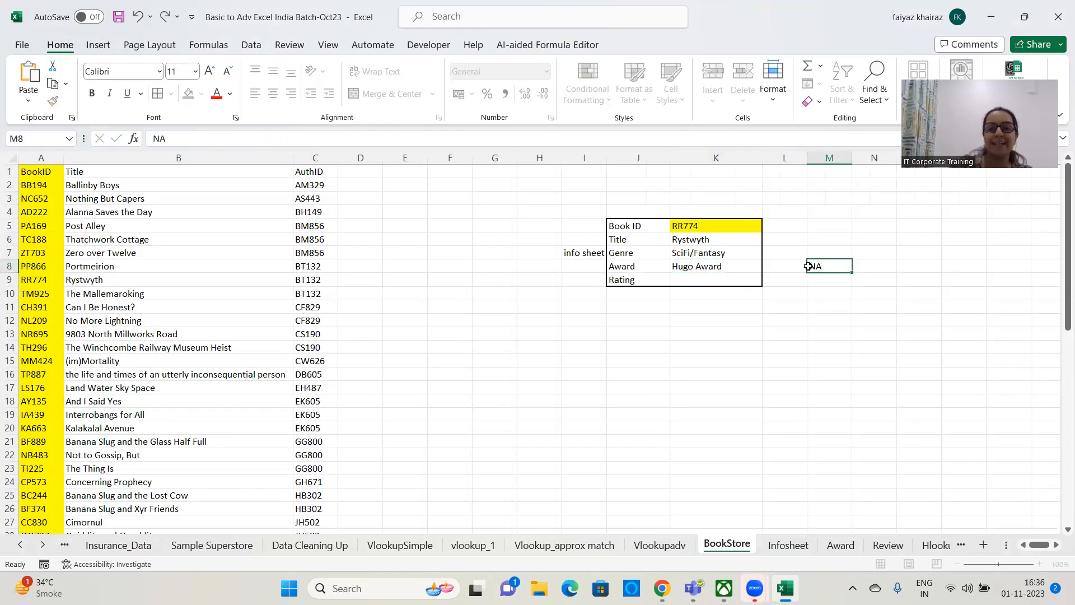
pyautogui.press('Return')
pyautogui.click(832, 265)
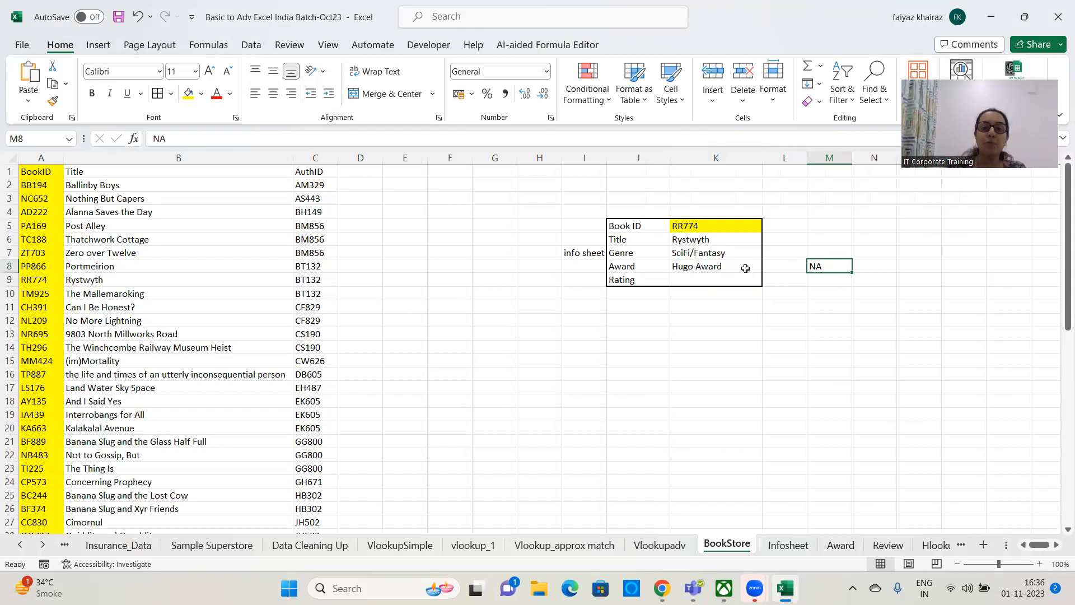
# - Test the Award lookup by choosing book ID TP887 and finally CH391 in K5, and inspect K8
pyautogui.click(736, 222)
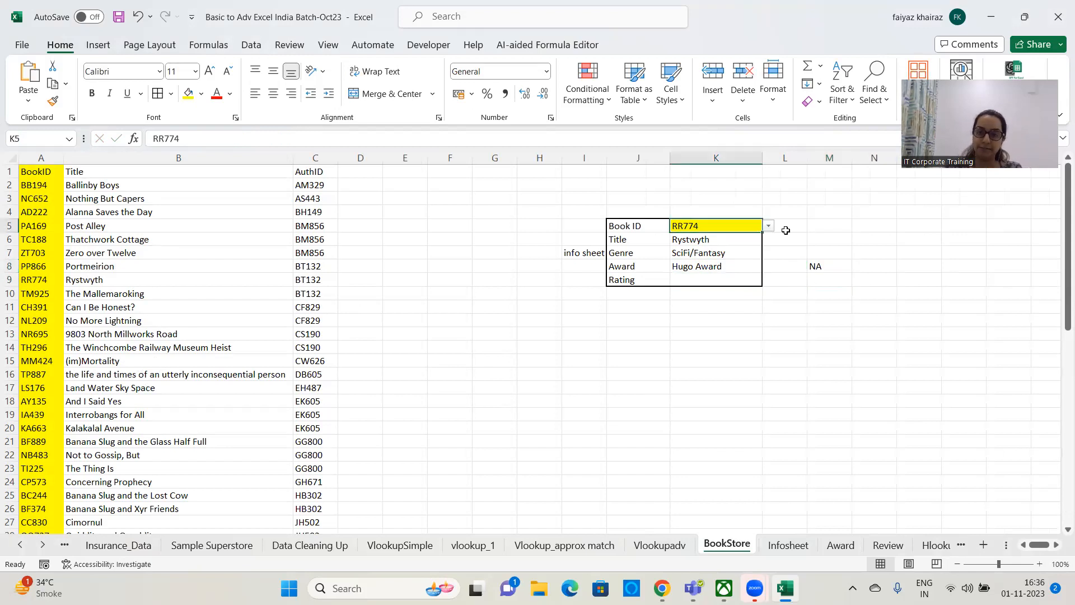
pyautogui.click(768, 225)
pyautogui.click(710, 357)
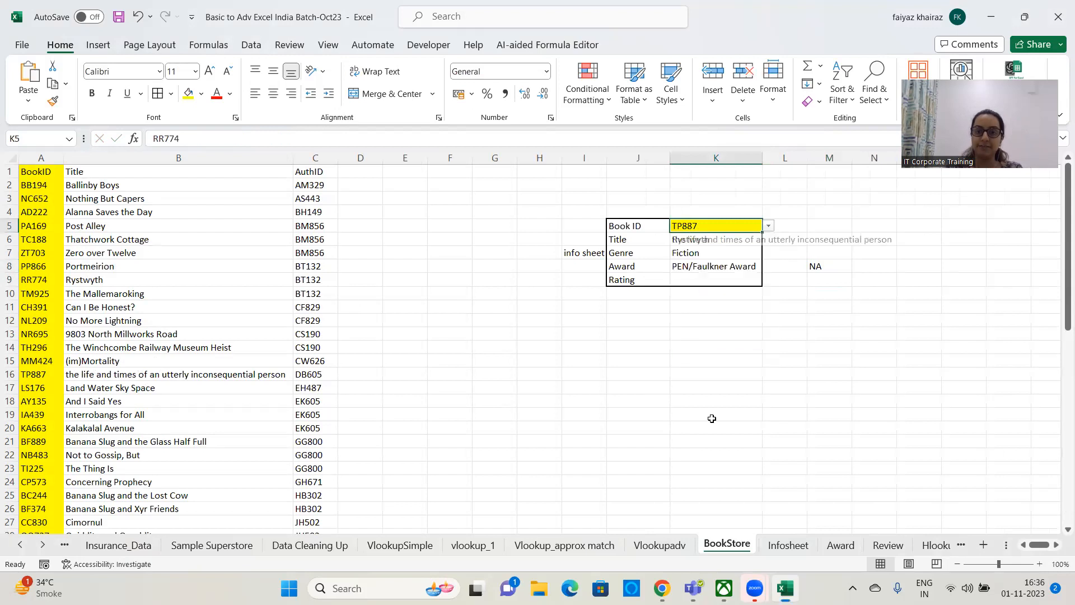
pyautogui.click(768, 226)
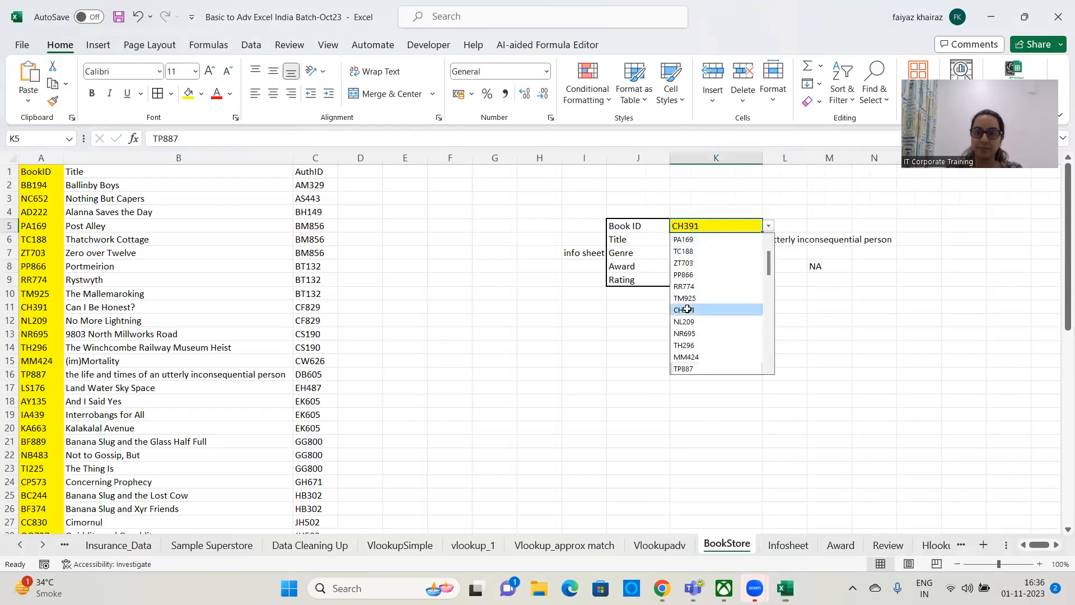
pyautogui.click(688, 307)
pyautogui.click(733, 267)
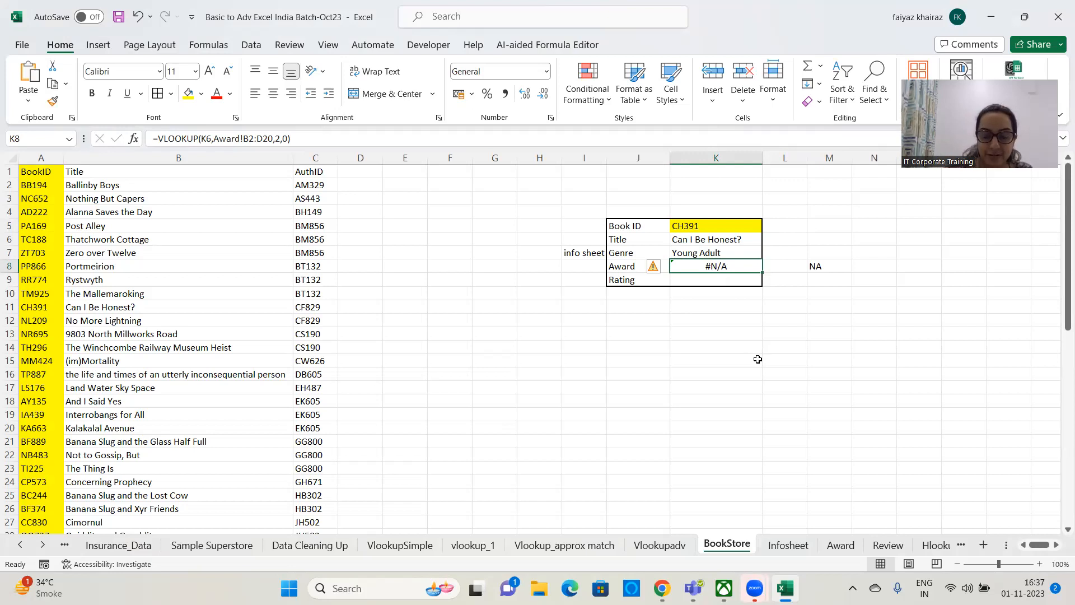
# - On the Award sheet, enter the notes "less data" in G3 and "everyone has not got awards" in G4
pyautogui.click(838, 547)
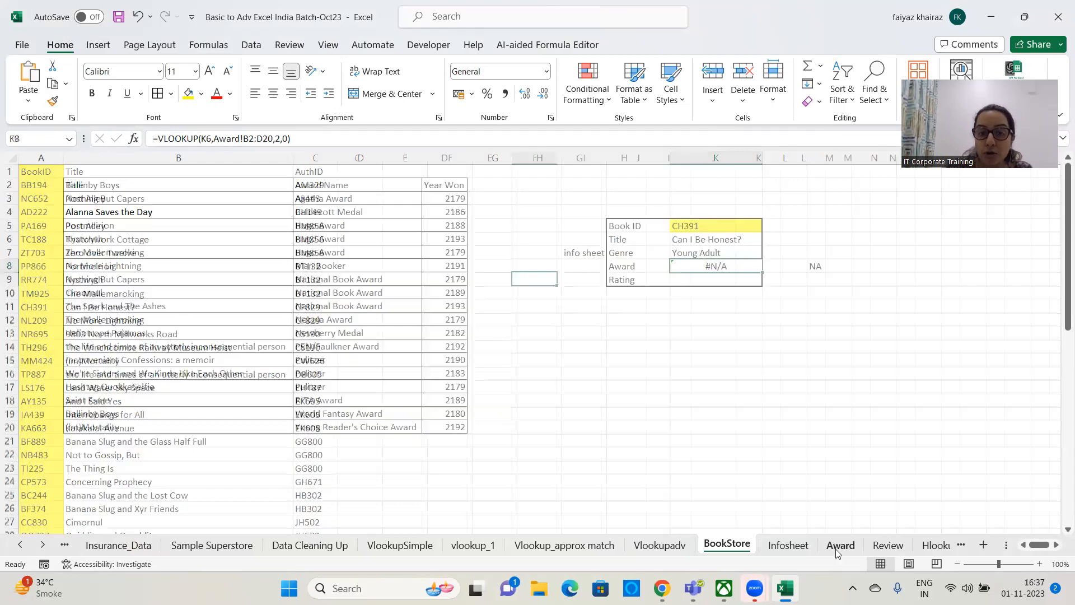
pyautogui.click(594, 198)
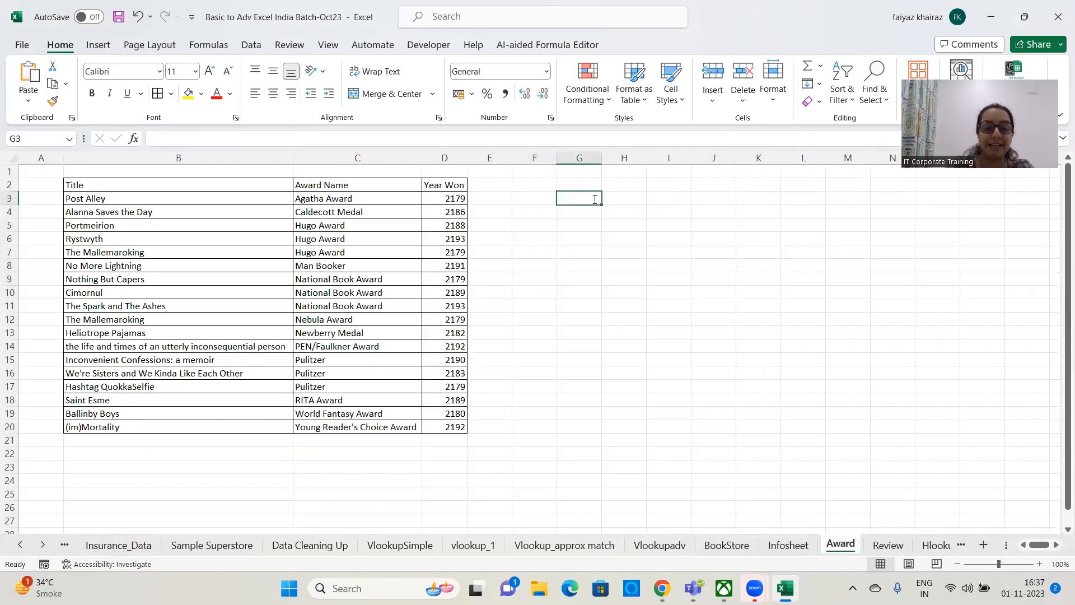
pyautogui.write('less data')
pyautogui.press('Return')
pyautogui.write('everyone has')
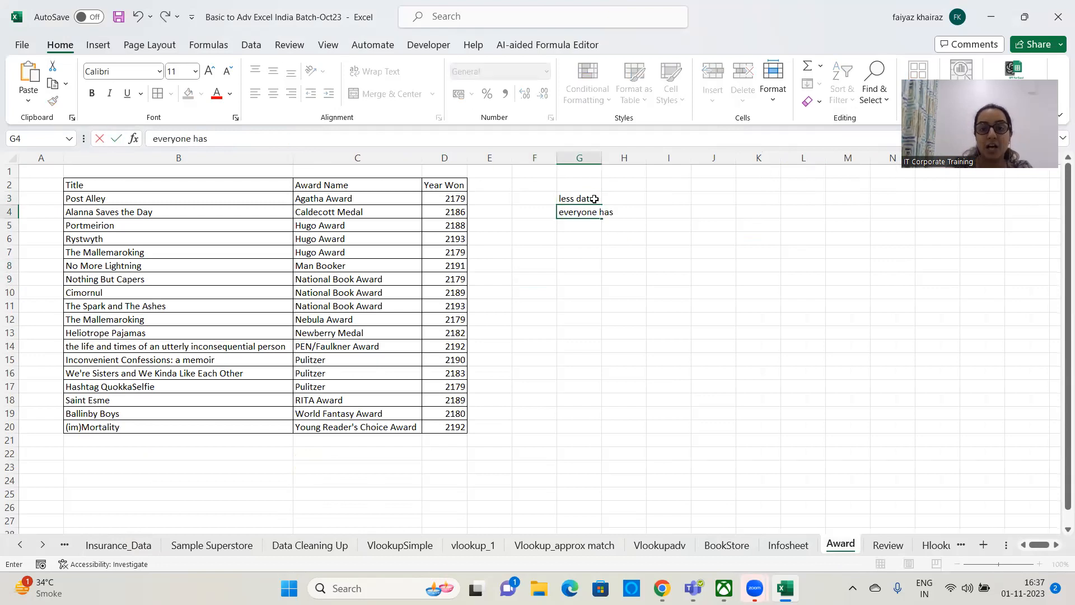
pyautogui.write(' not got awarws')
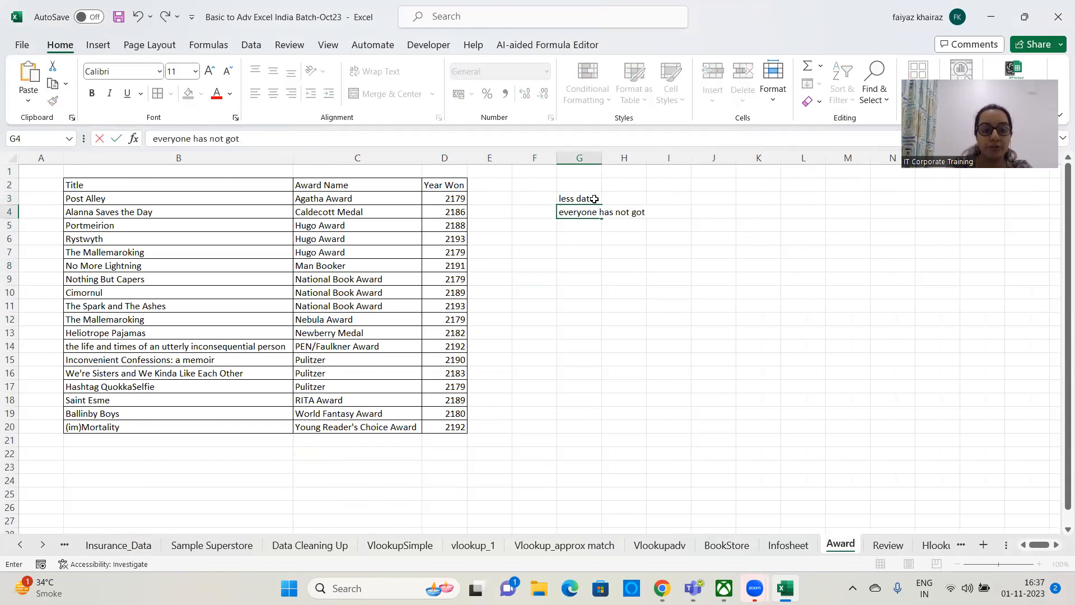
pyautogui.press('BackSpace')
pyautogui.press('BackSpace')
pyautogui.write('ds')
pyautogui.press('Return')
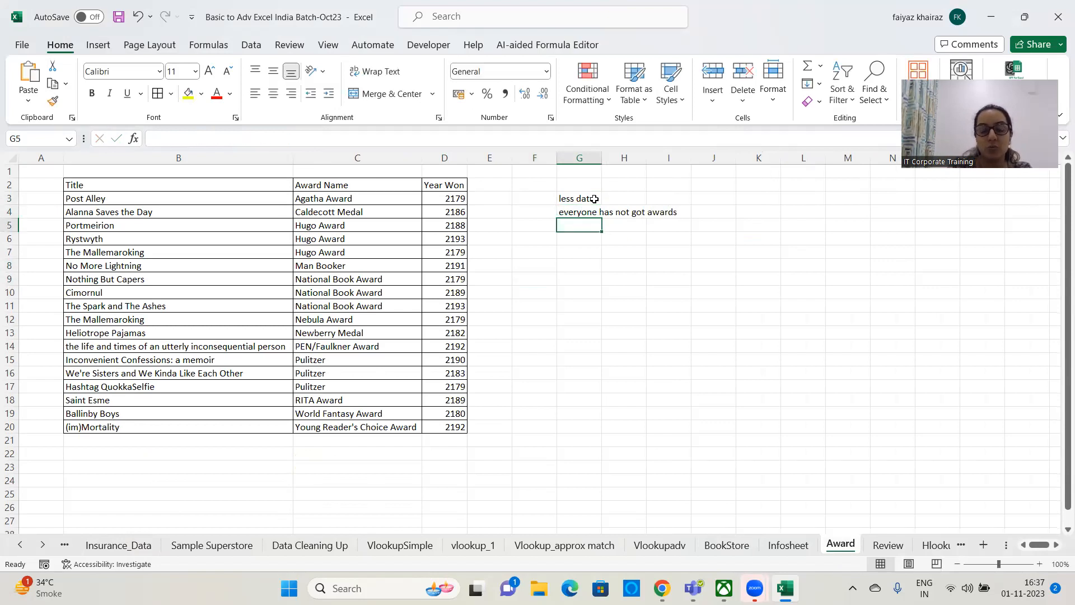
# - Add the note "so u will get an error due to Insufficent data" in G5 of the Award sheet
pyautogui.write('so')
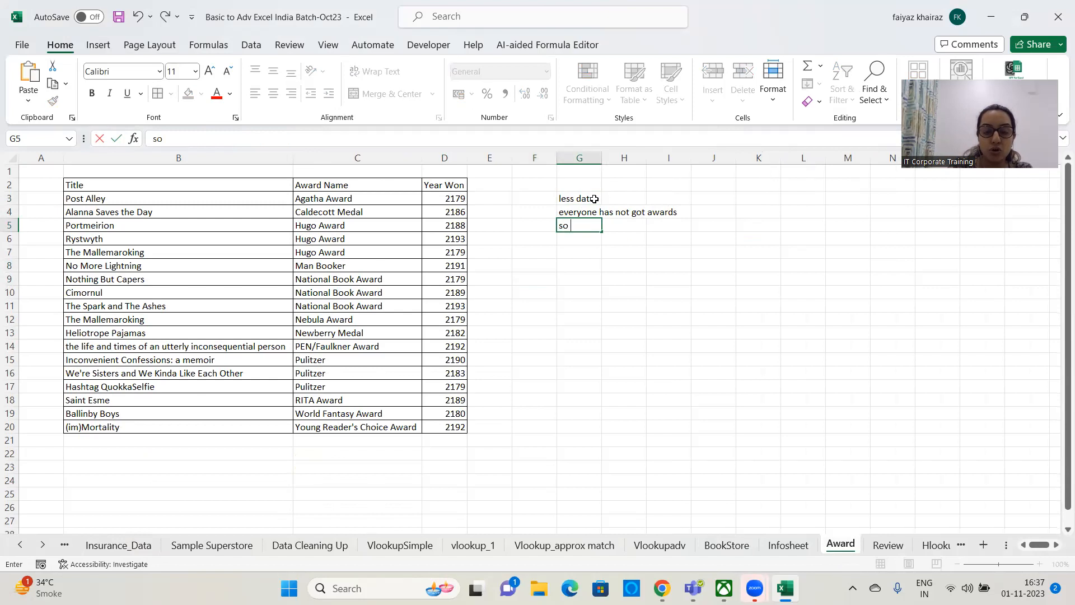
pyautogui.write(' u will g')
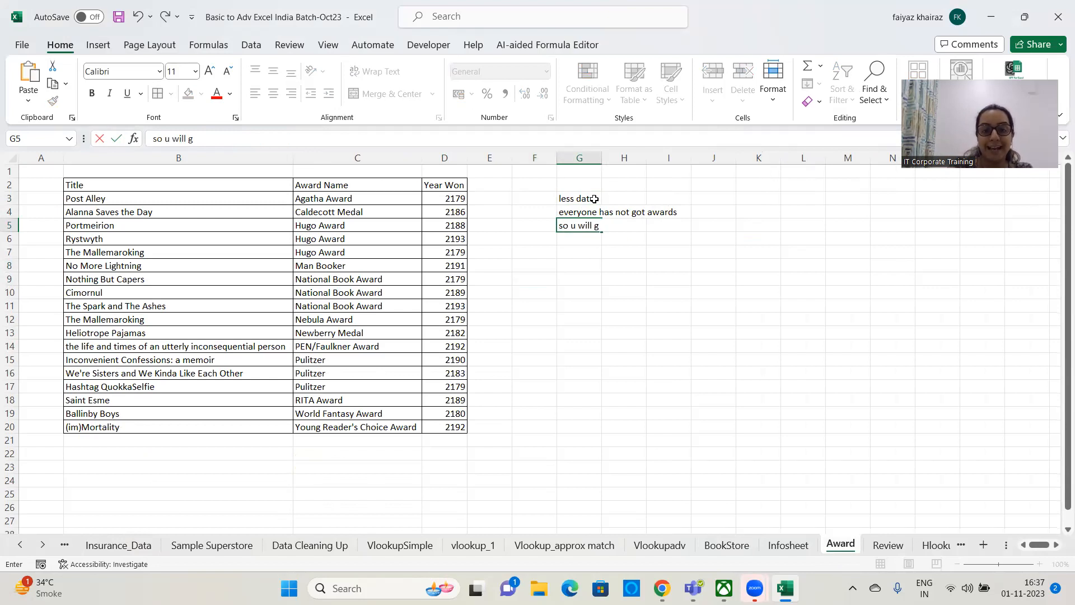
pyautogui.write('et an erroue t')
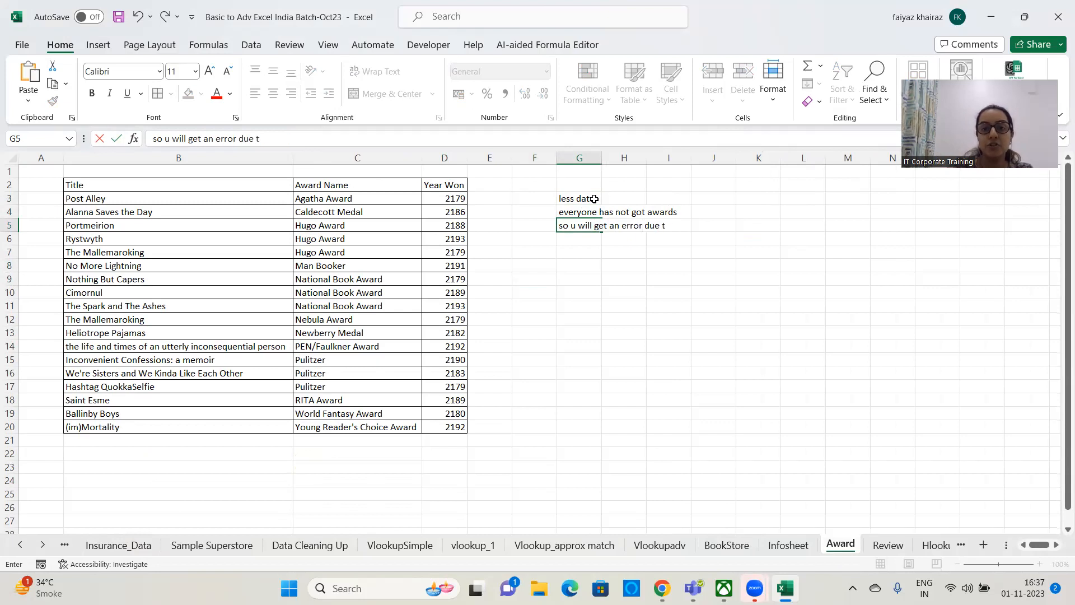
pyautogui.write('o Insuff')
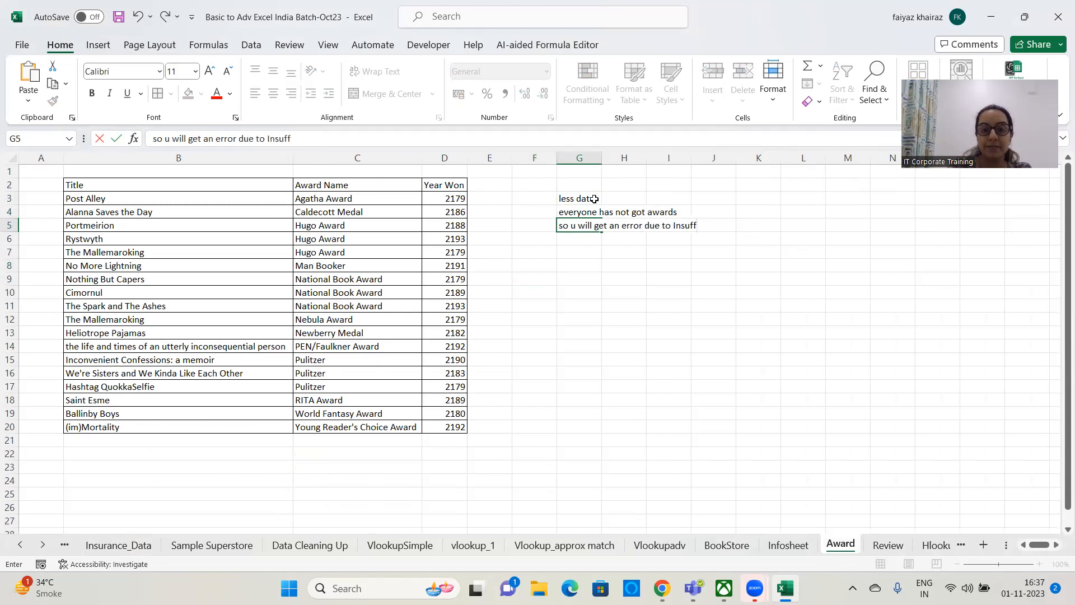
pyautogui.write('icent data')
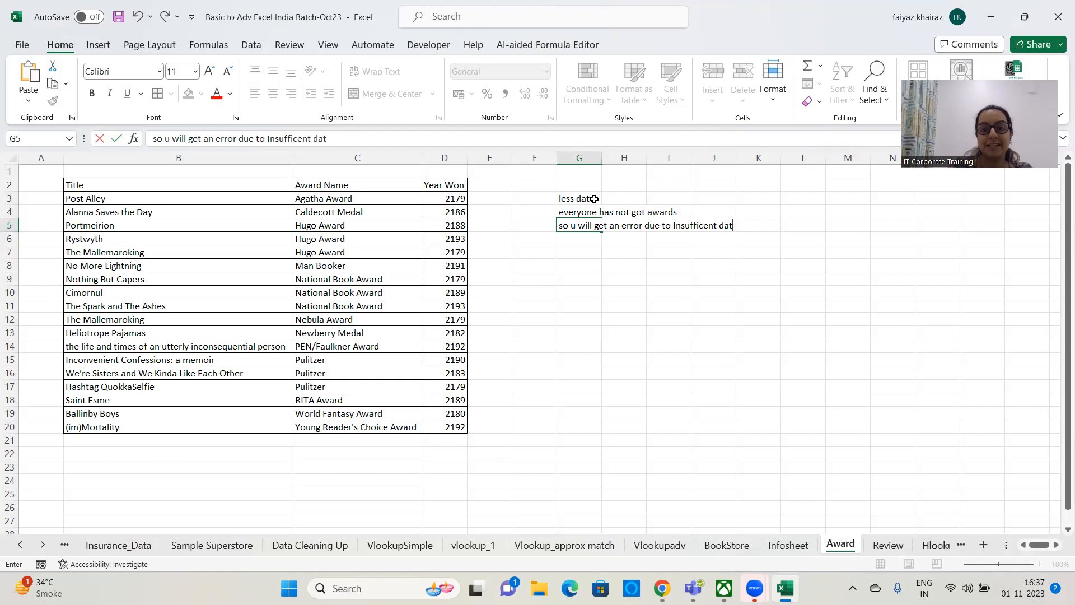
pyautogui.press('Return')
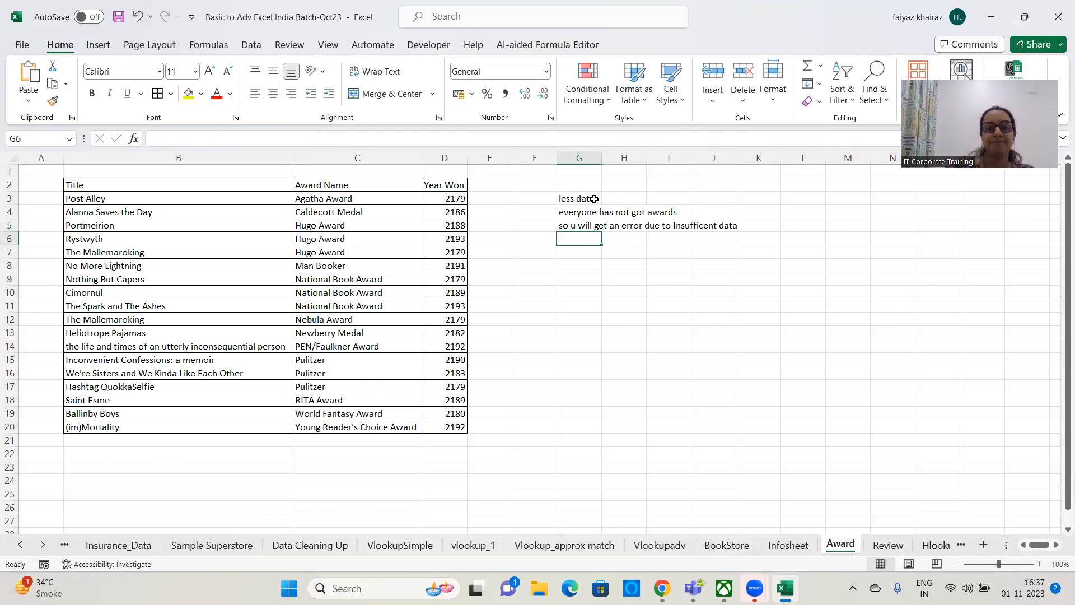
pyautogui.click(551, 324)
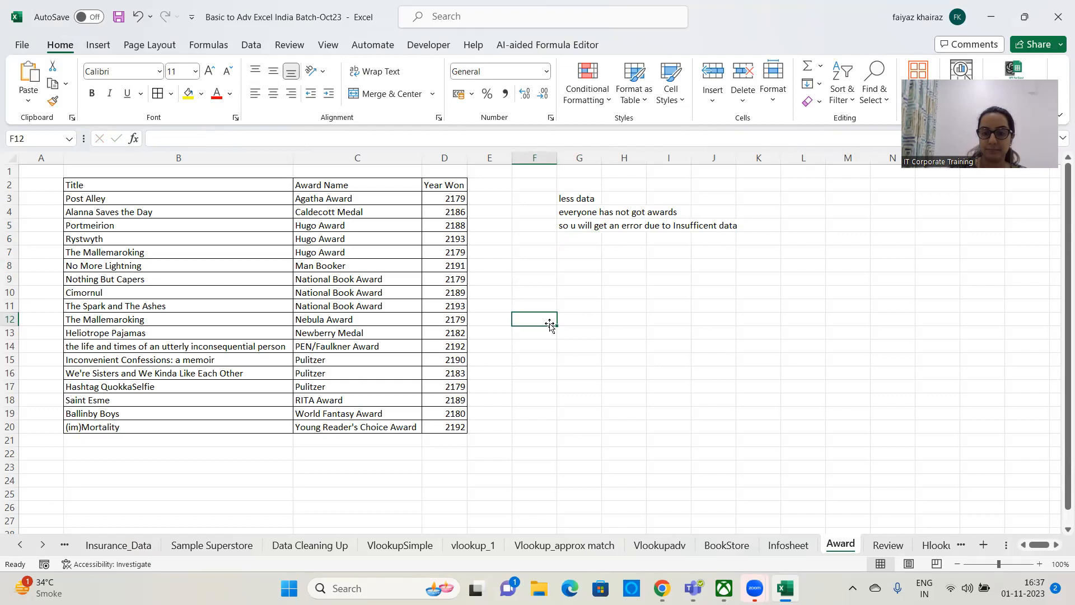
# - In J12 on BookStore, enter an IFERROR formula that checks the genre in K7 and returns "ERROR FOUND" on an error
pyautogui.click(739, 549)
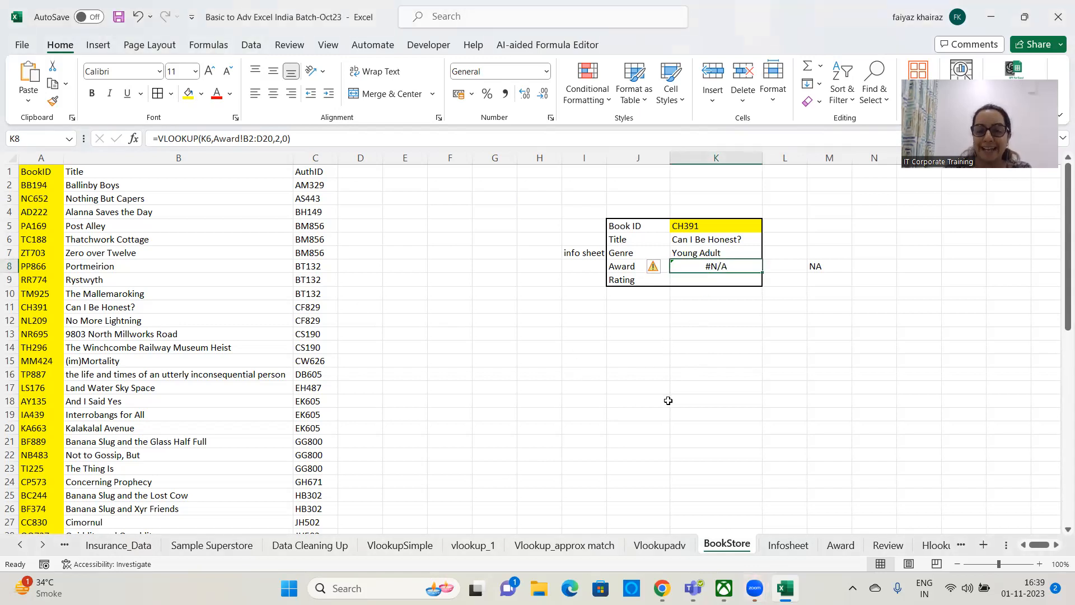
pyautogui.click(640, 321)
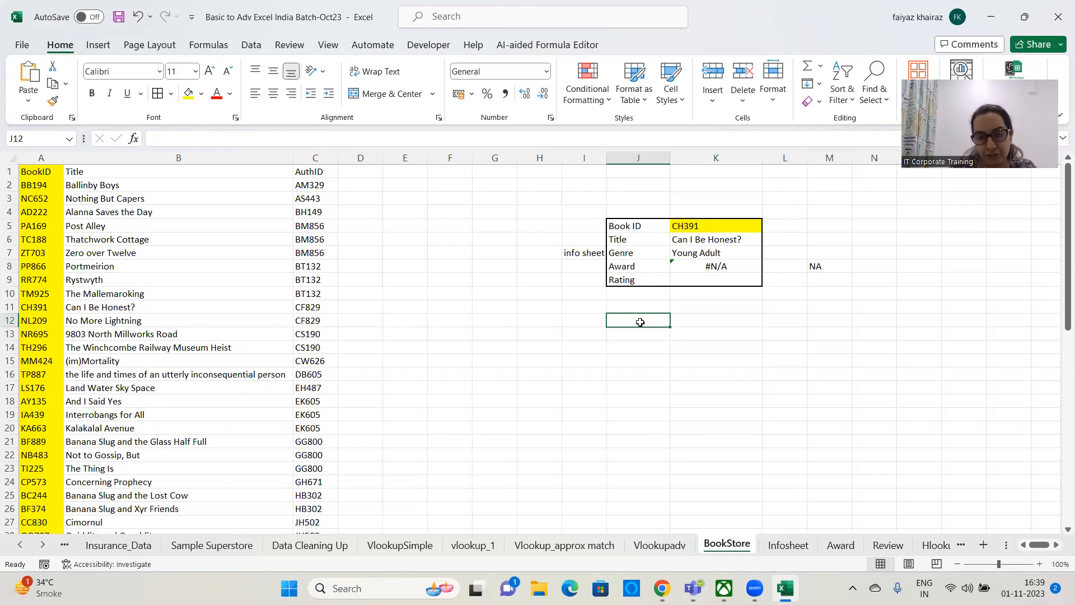
pyautogui.write('=')
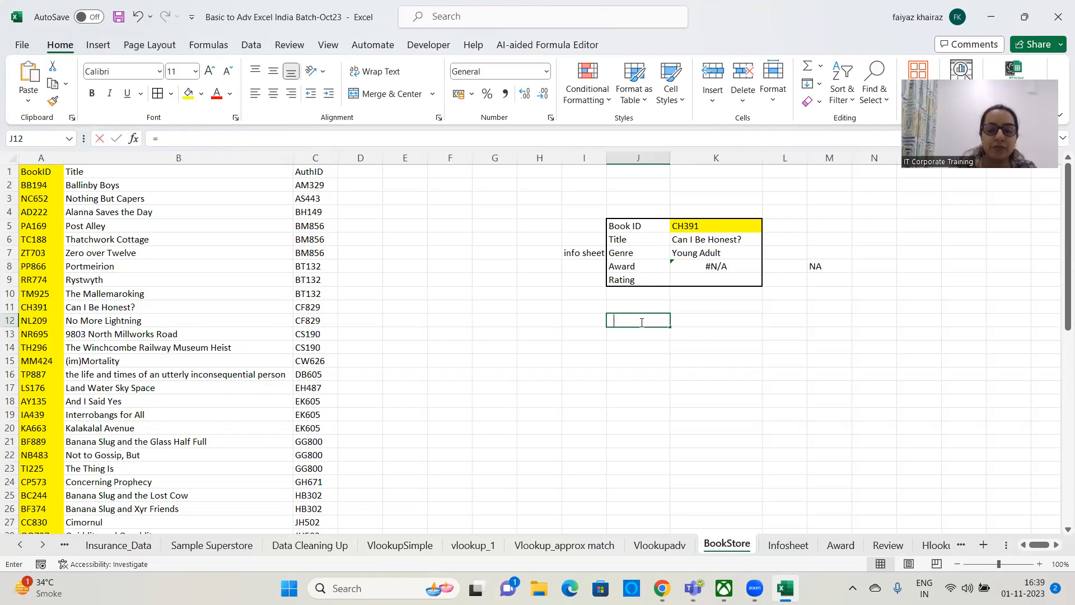
pyautogui.write('iferror')
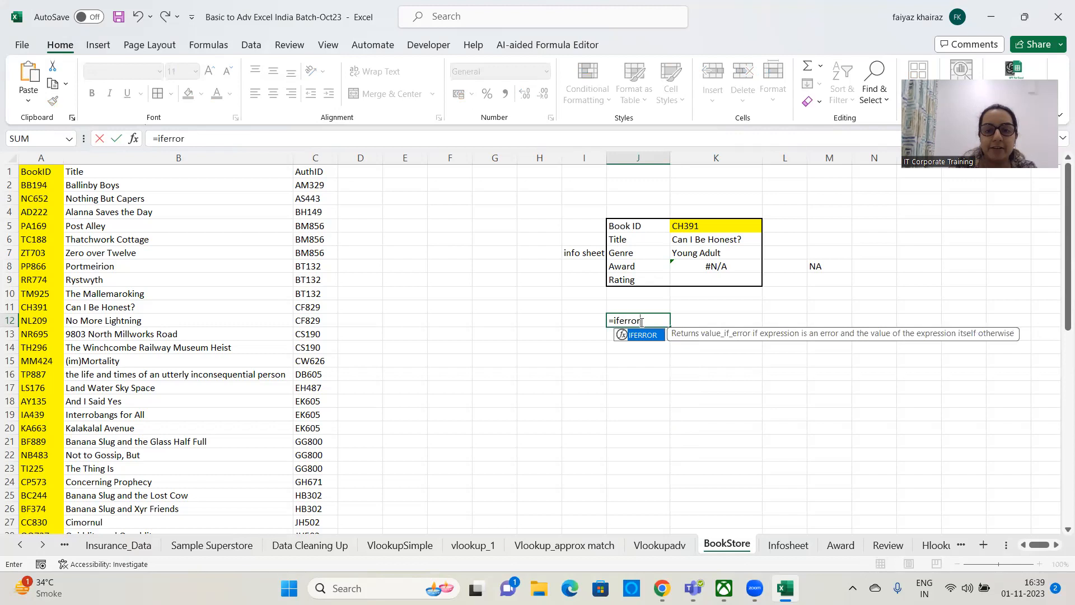
pyautogui.write('(')
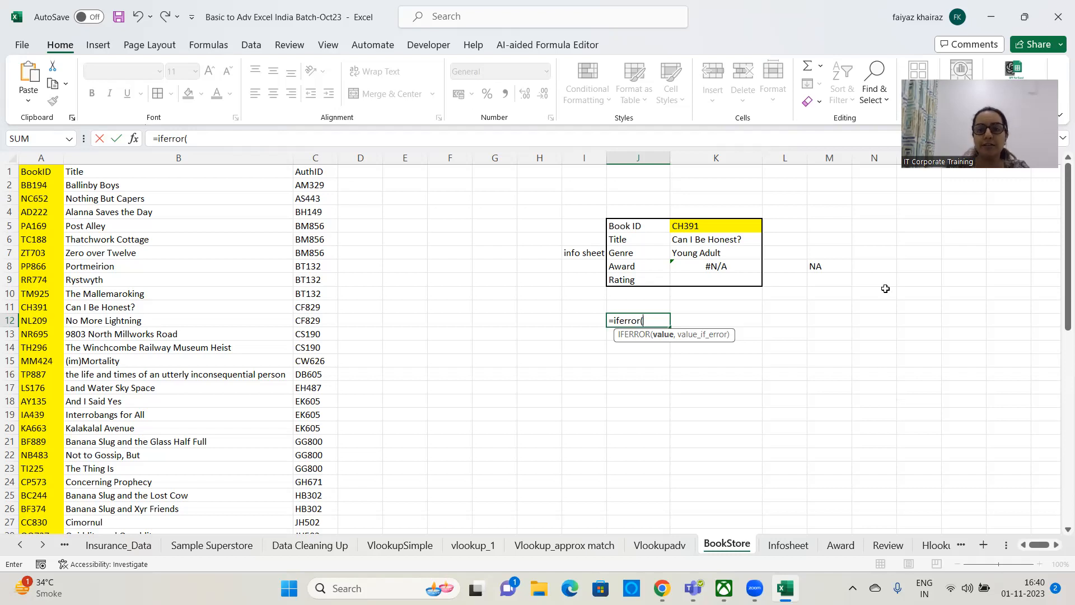
pyautogui.click(717, 252)
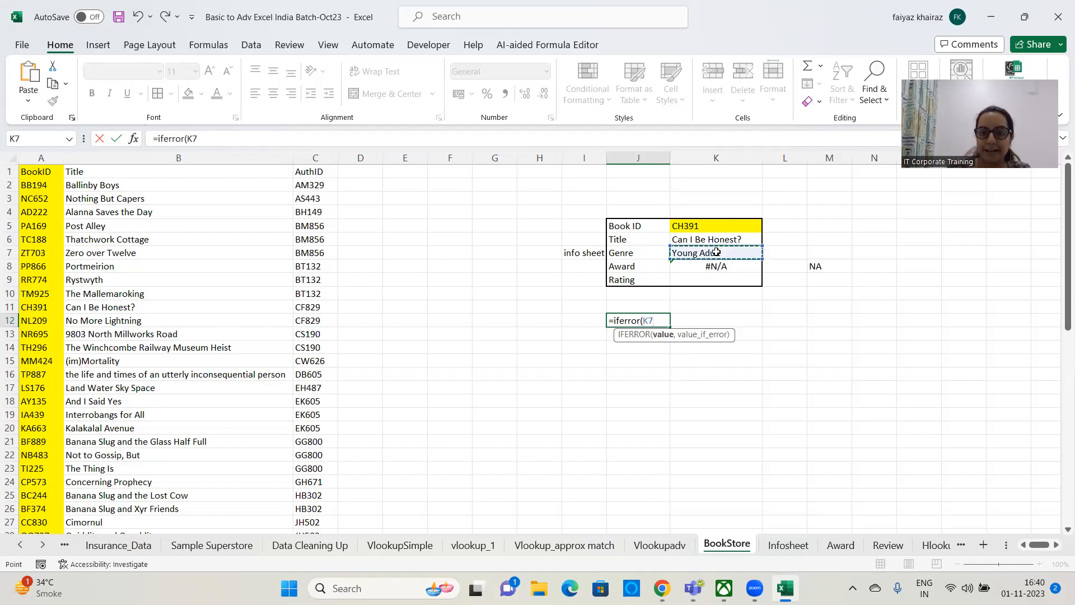
pyautogui.write(',')
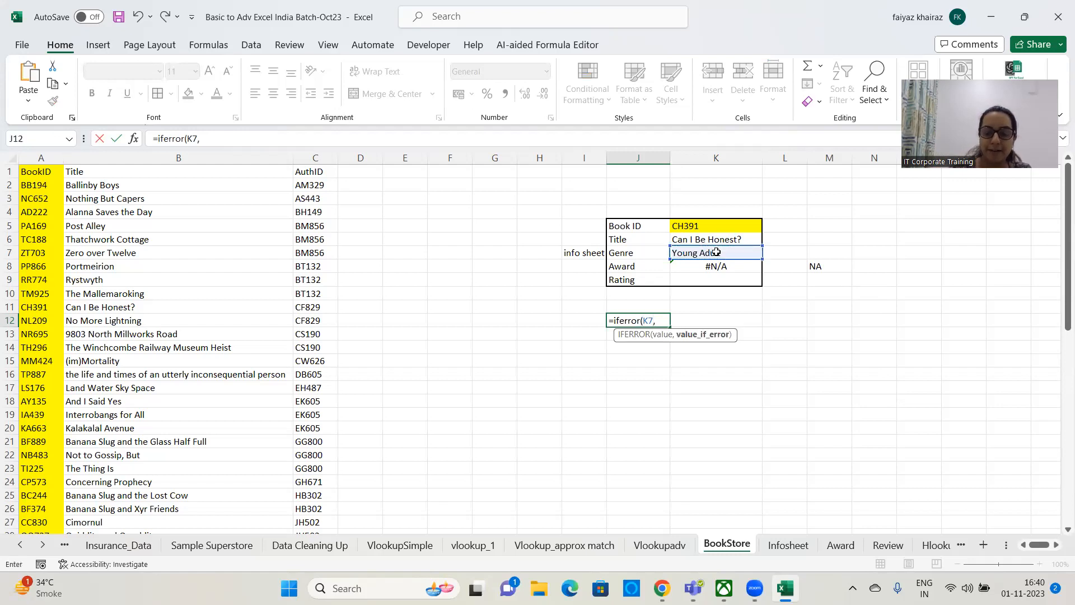
pyautogui.write('"ERROR')
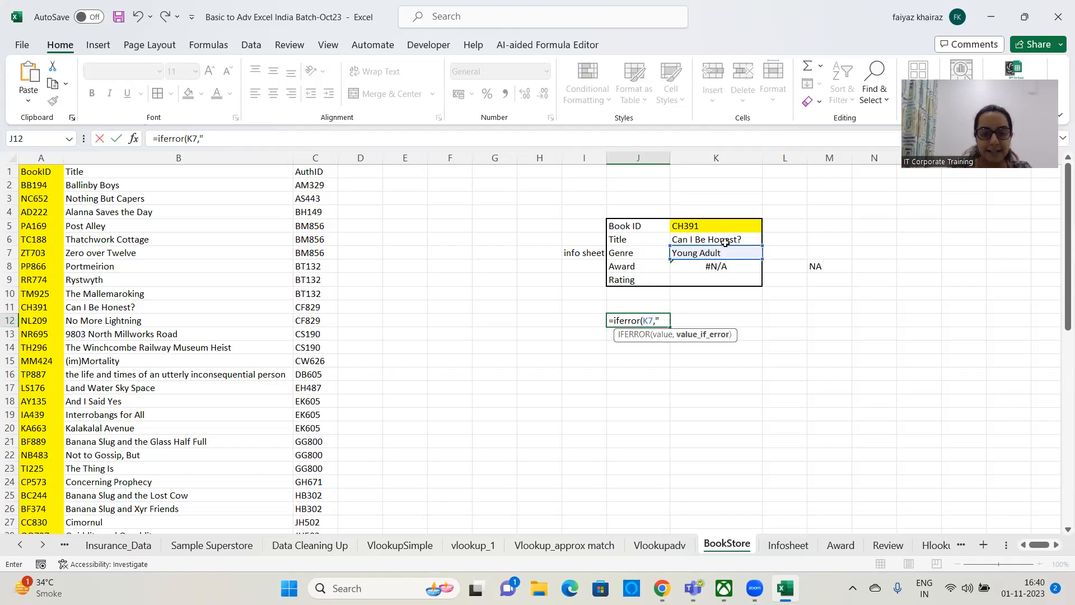
pyautogui.write(' "')
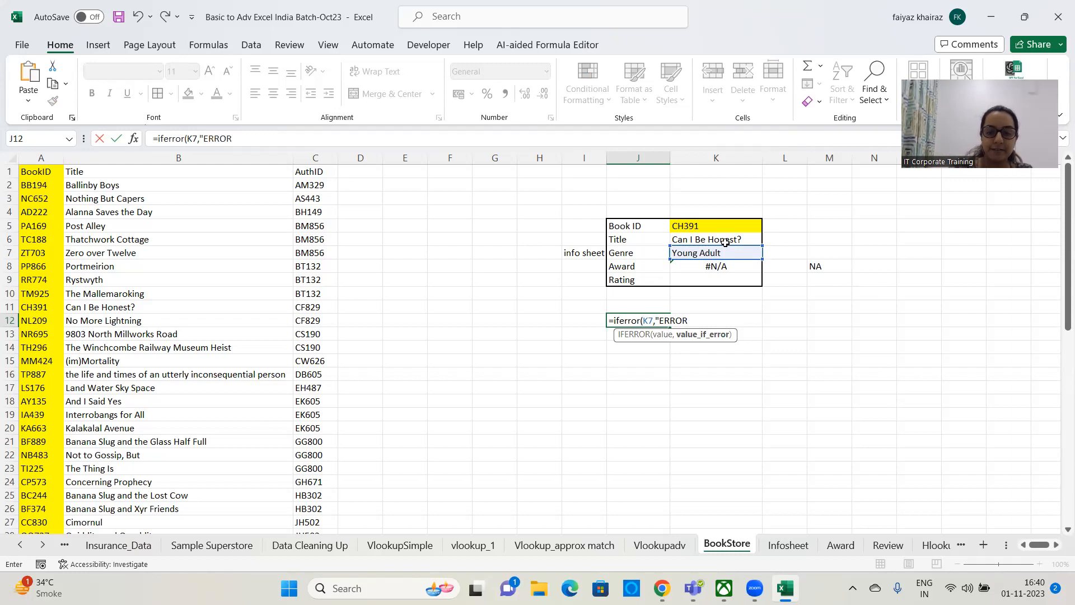
pyautogui.press('BackSpace')
pyautogui.write('FOUND')
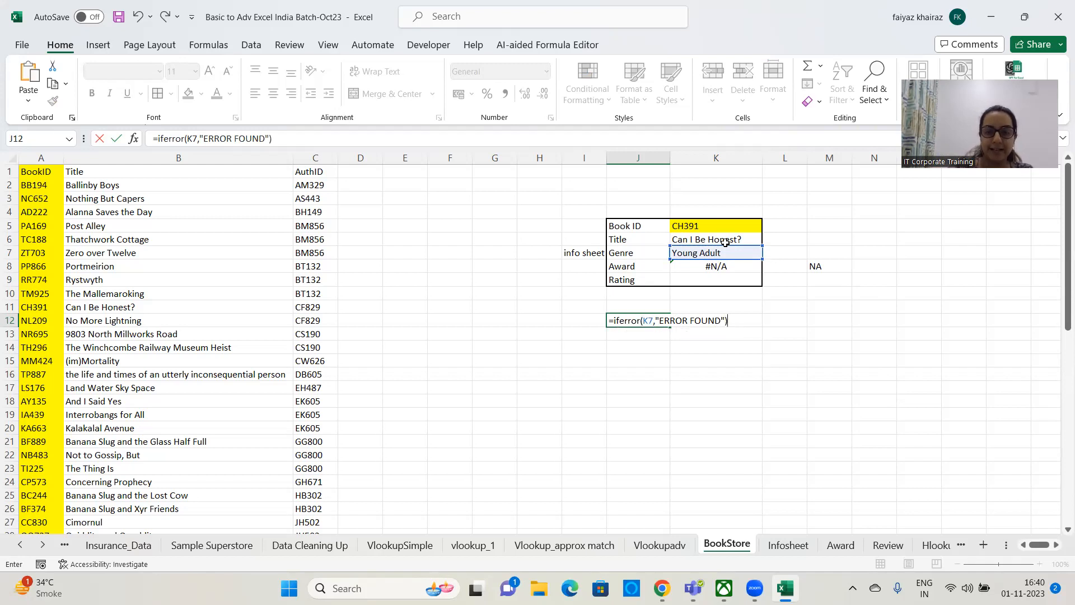
pyautogui.press('Return')
pyautogui.click(659, 320)
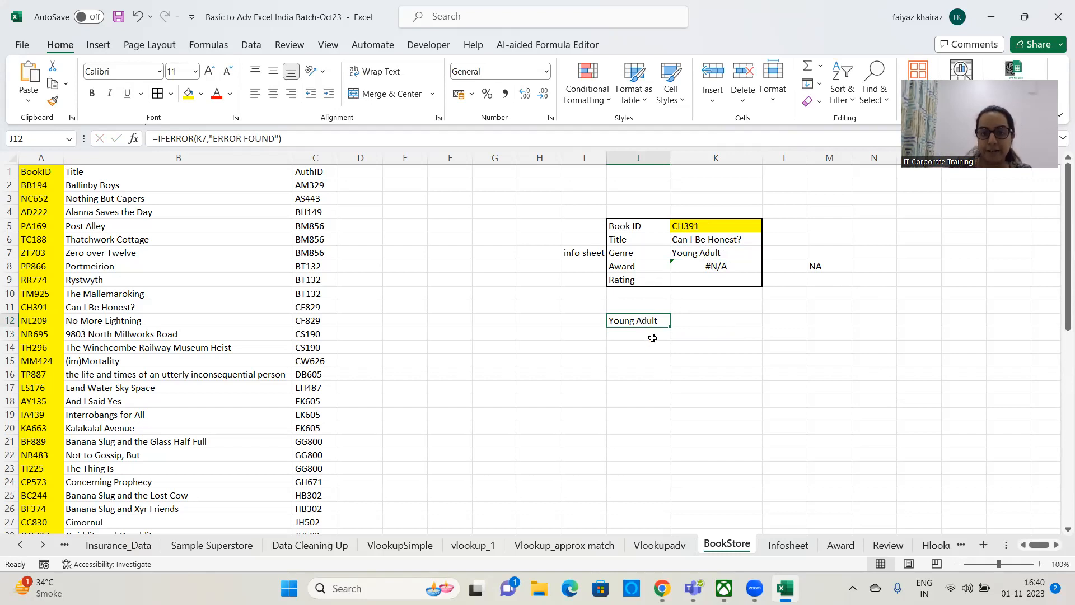
# - In J13, enter an IFERROR formula that checks the award in K8 and returns "Error found" on an error, and compare both cells
pyautogui.click(652, 334)
pyautogui.write('=')
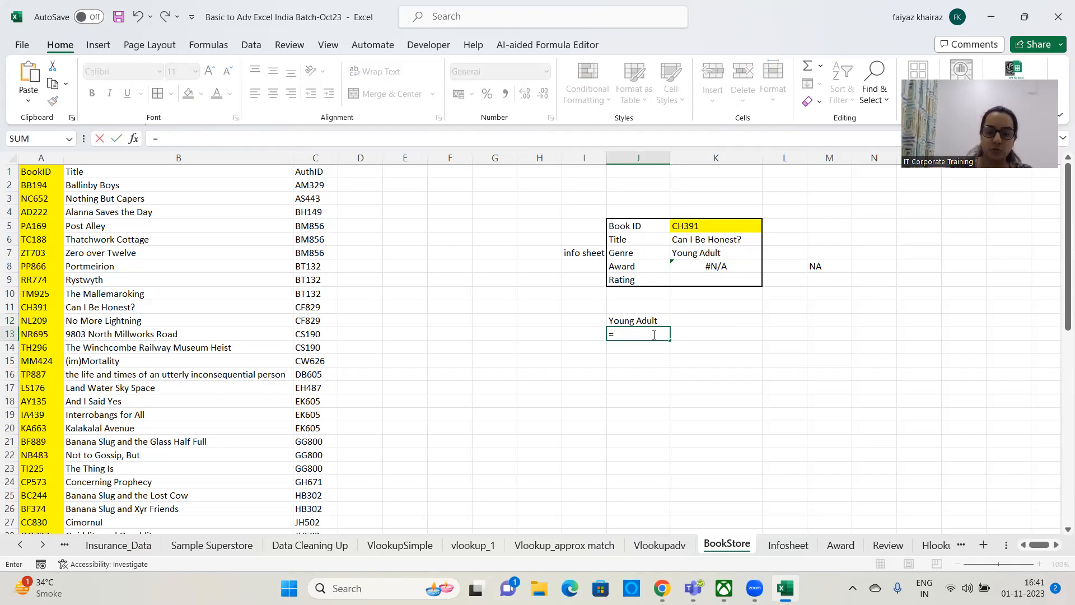
pyautogui.write('ifeoo')
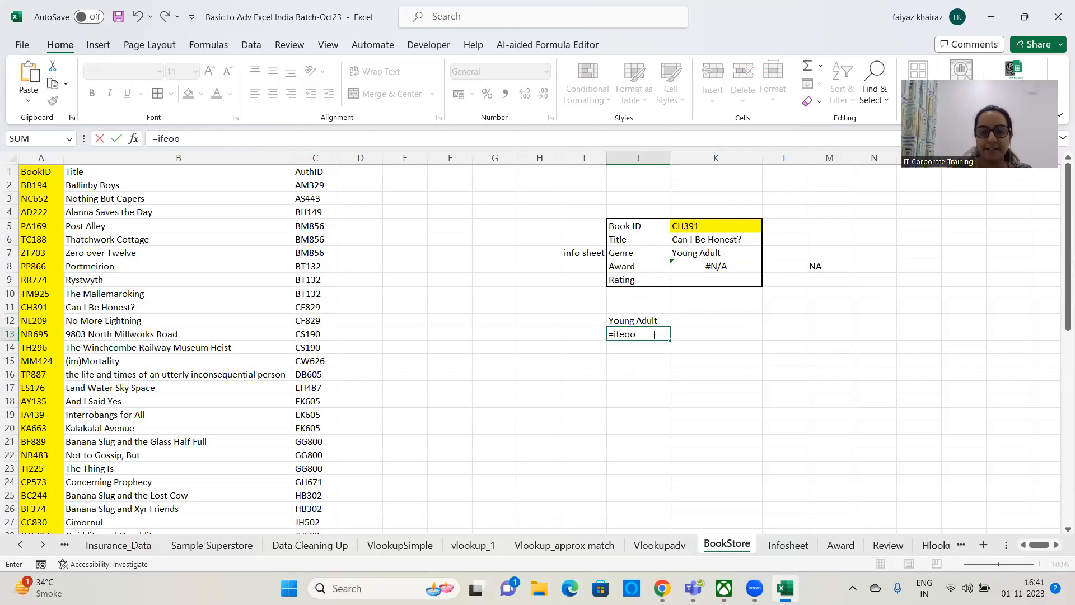
pyautogui.write('rr')
pyautogui.press('BackSpace')
pyautogui.press('BackSpace')
pyautogui.press('BackSpace')
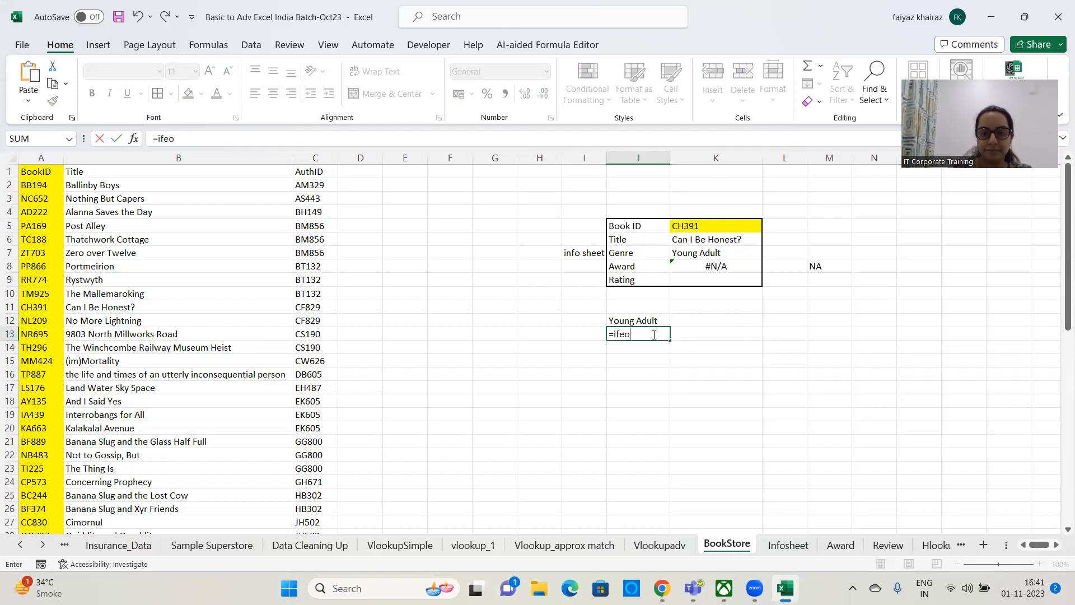
pyautogui.write('rror(')
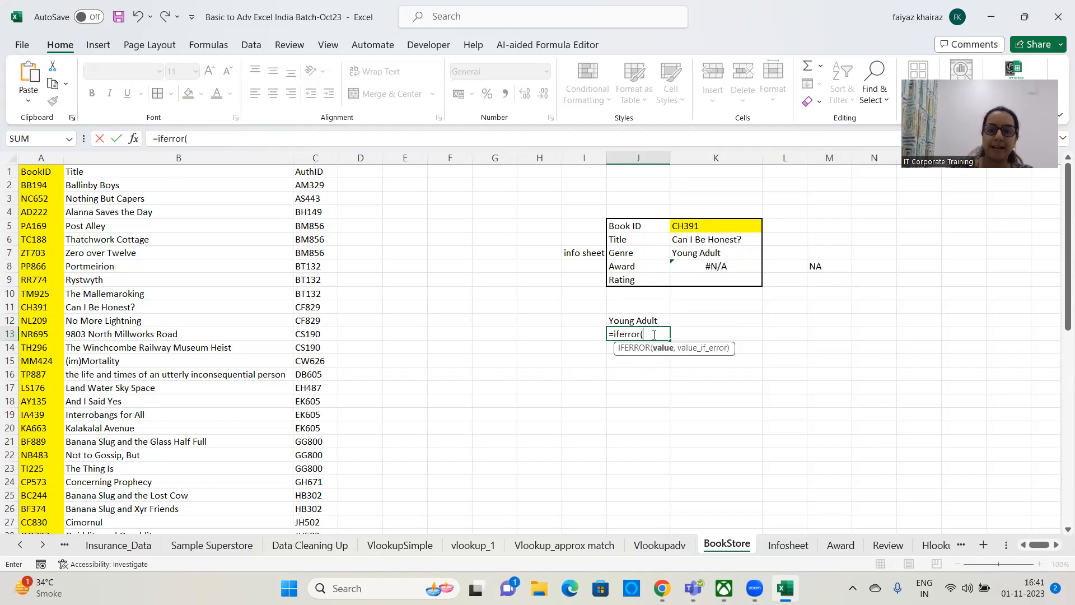
pyautogui.click(714, 265)
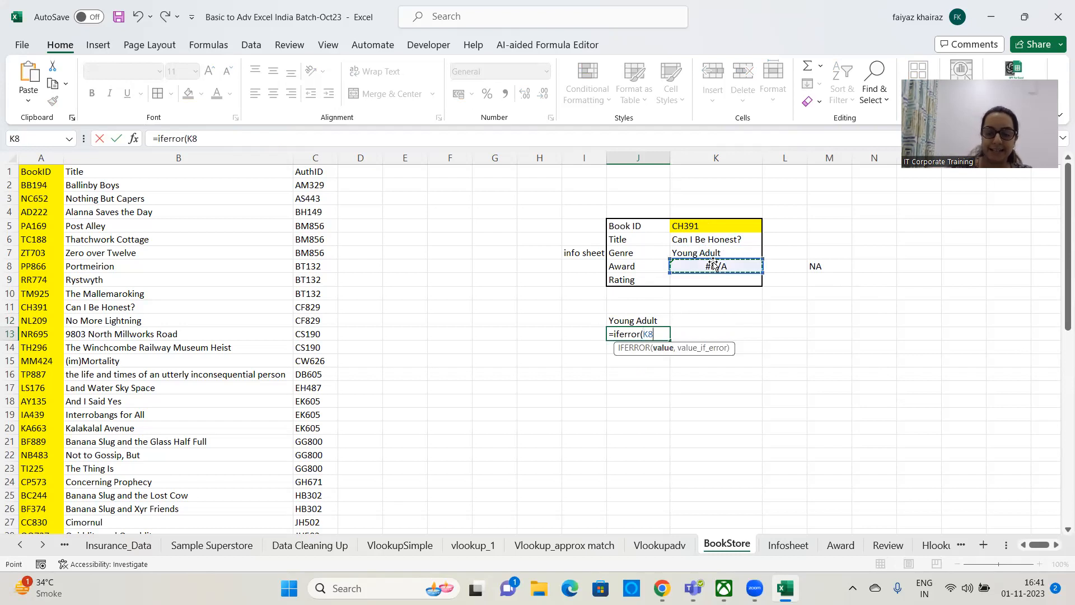
pyautogui.write(',"Erro')
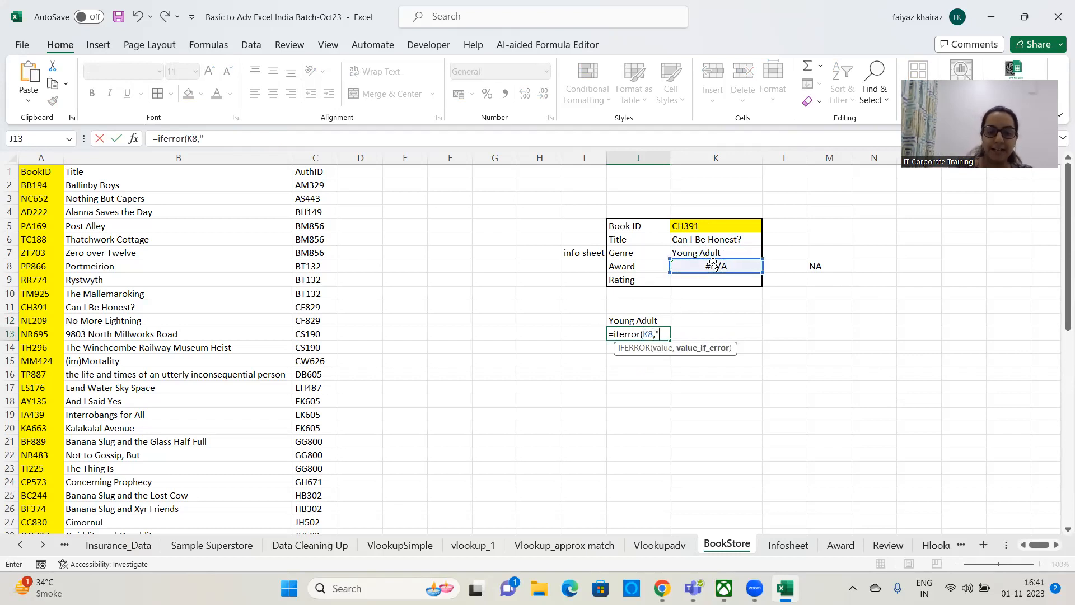
pyautogui.write('r')
pyautogui.press('BackSpace')
pyautogui.write('or found')
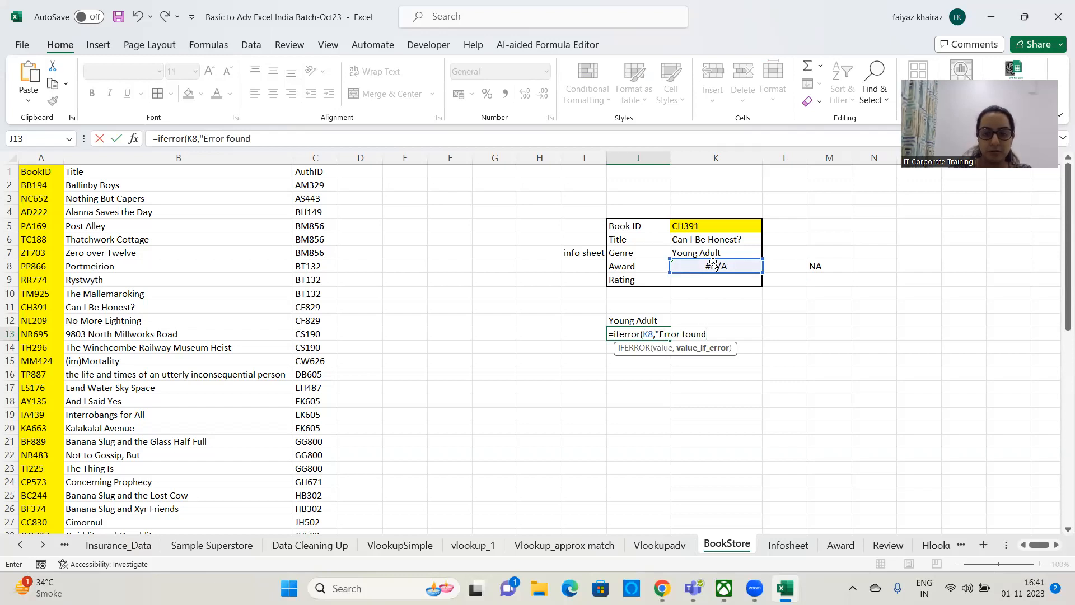
pyautogui.write('")')
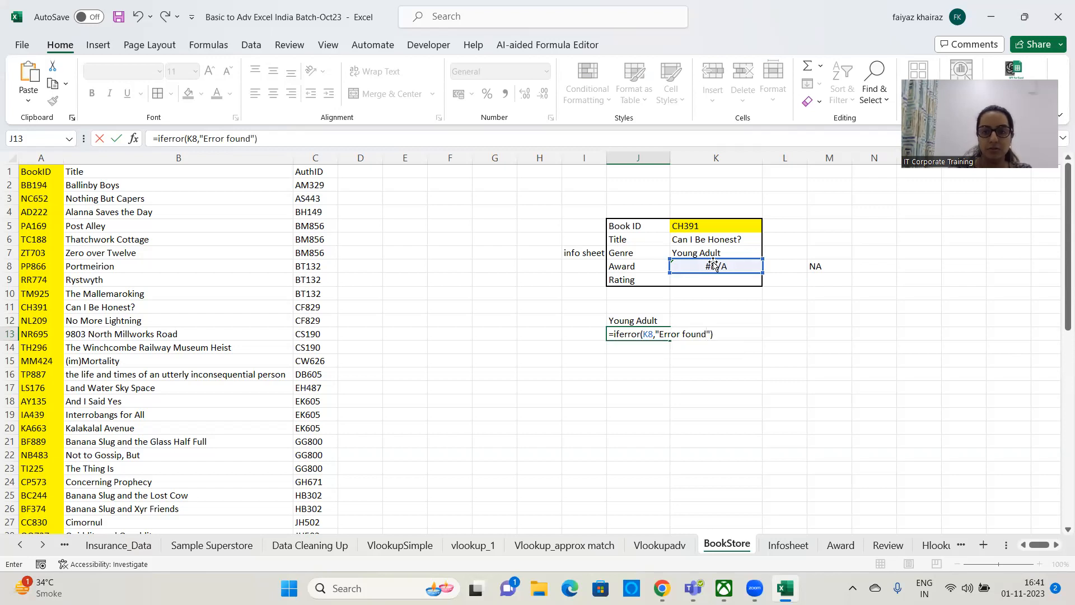
pyautogui.press('Return')
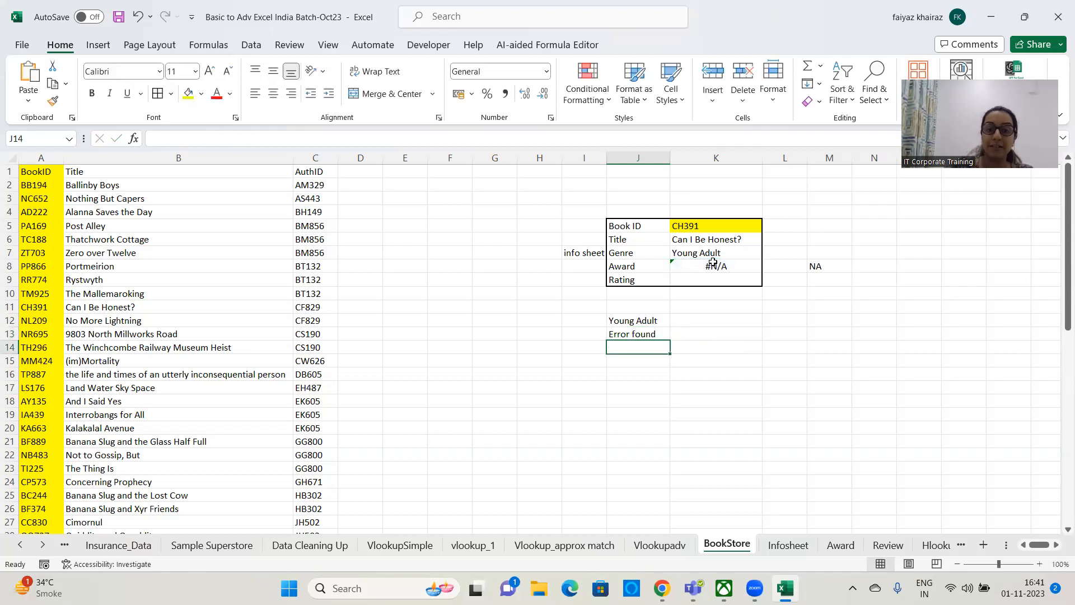
pyautogui.click(629, 334)
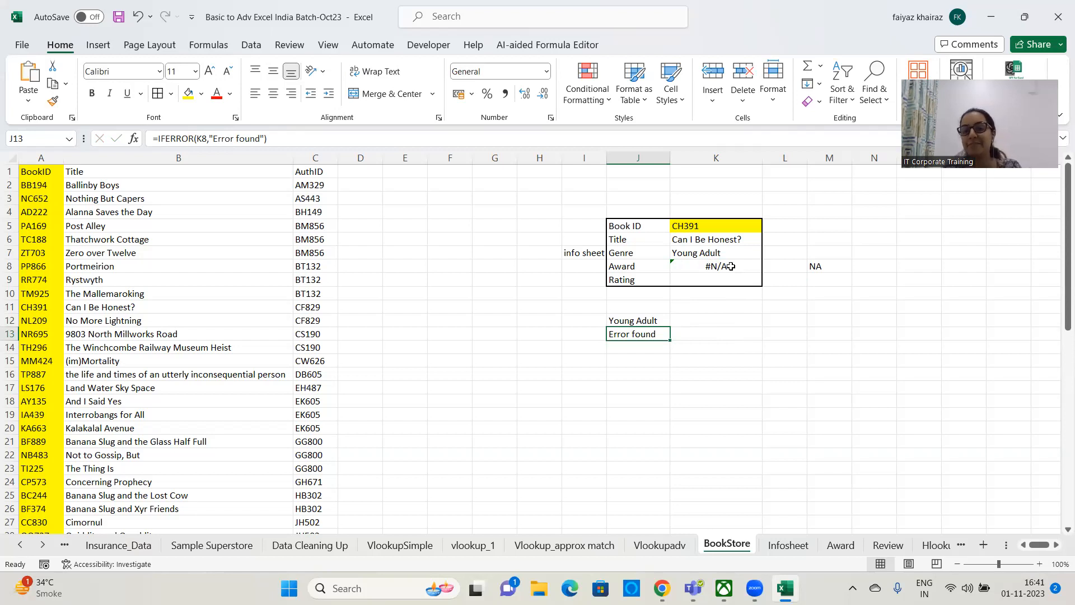
pyautogui.click(692, 264)
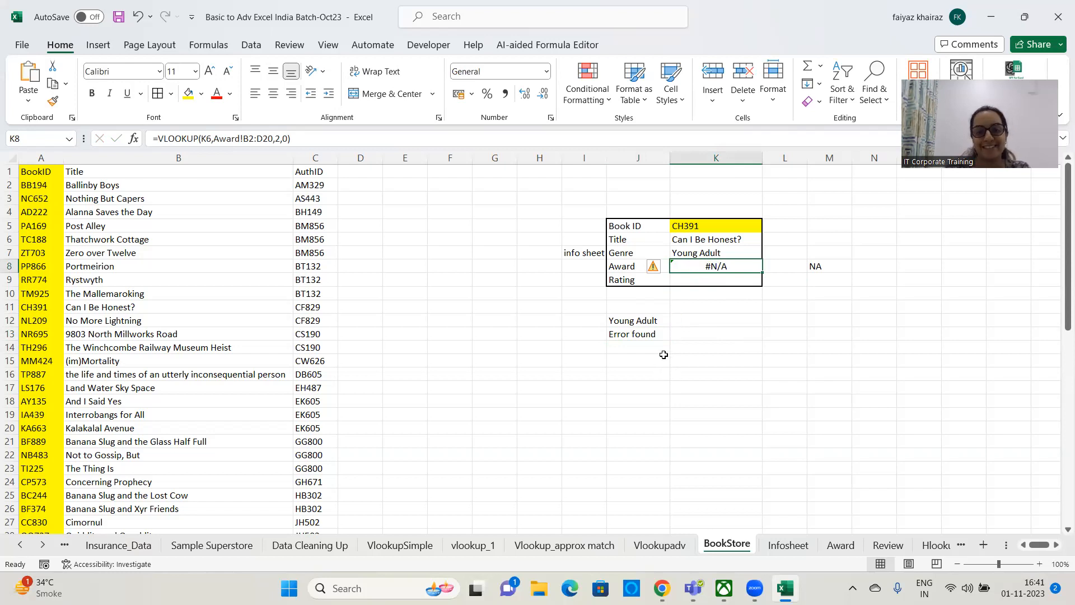
pyautogui.click(652, 334)
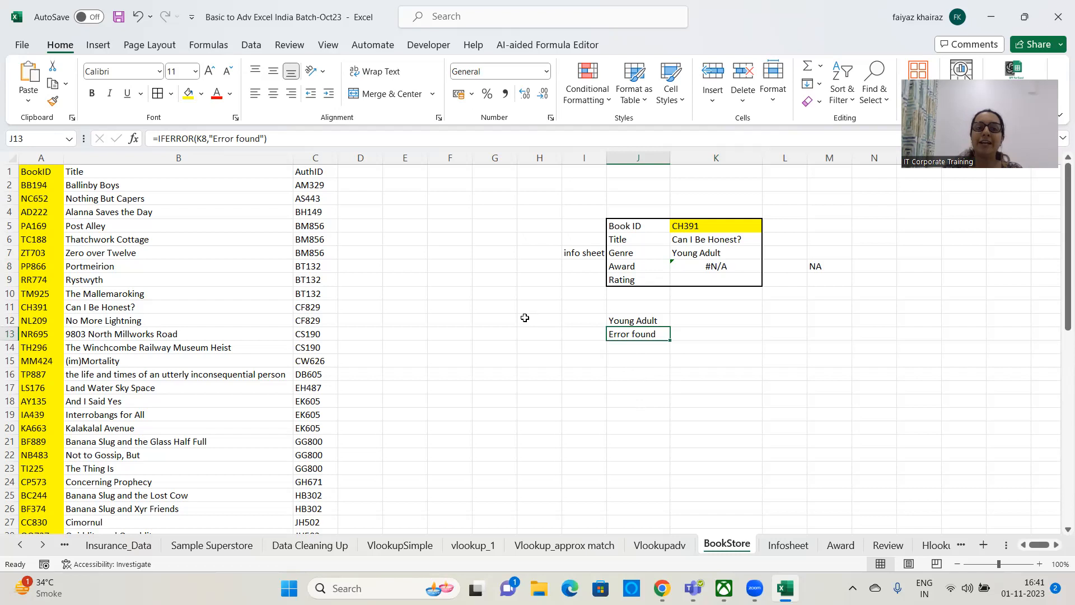
# - Add the notes "value" in H16 and "Error u can customise the Error Alert" in H17
pyautogui.click(525, 318)
pyautogui.click(558, 369)
pyautogui.write('value')
pyautogui.press('Return')
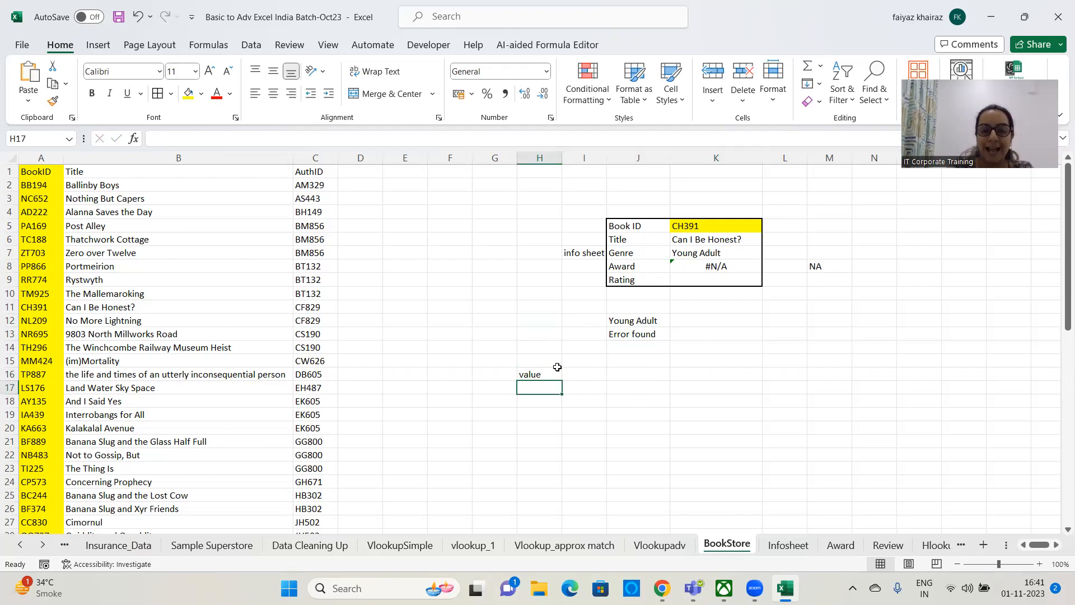
pyautogui.write('Error ')
pyautogui.write('u can c')
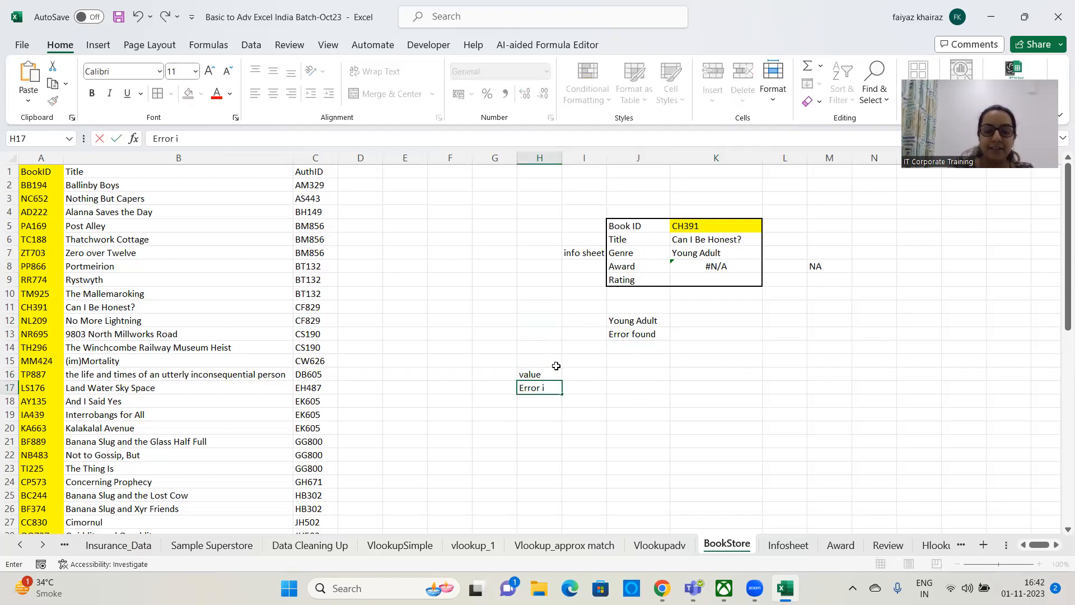
pyautogui.write('ust')
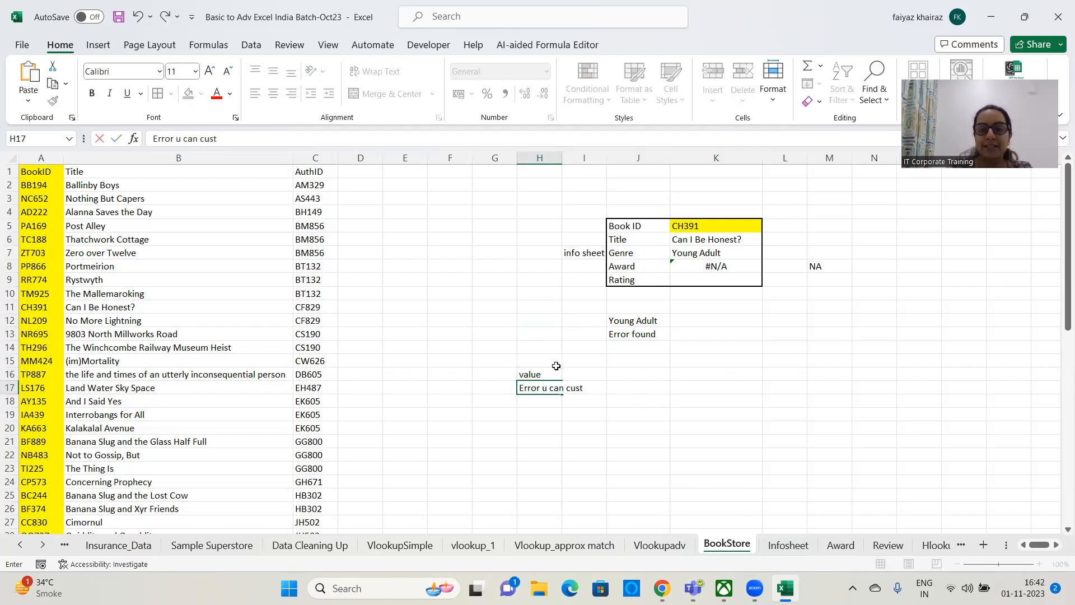
pyautogui.write('omise the Error')
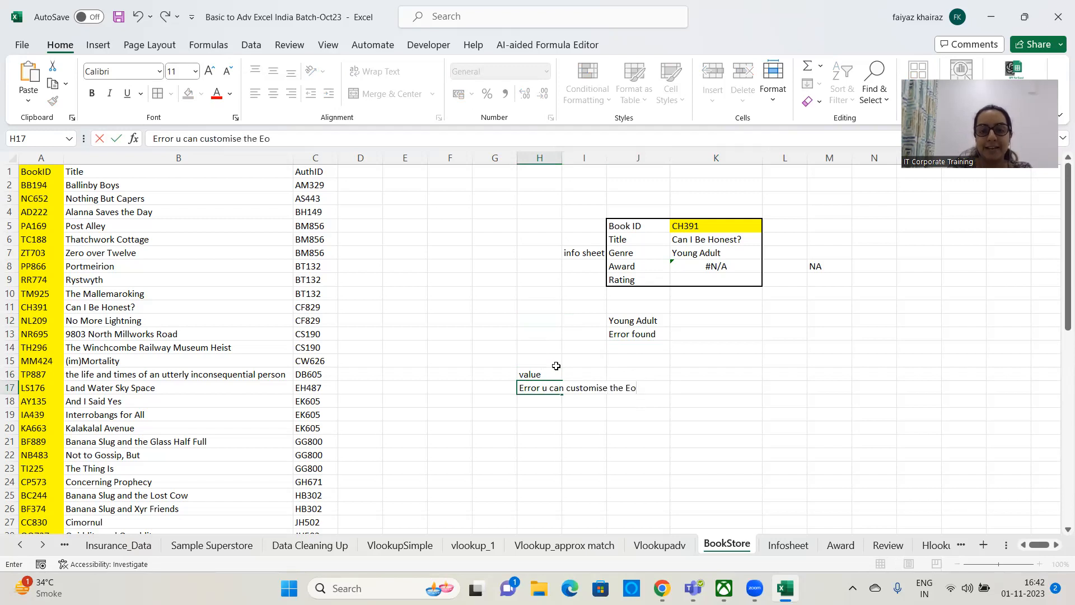
pyautogui.write(' Alert')
pyautogui.press('Return')
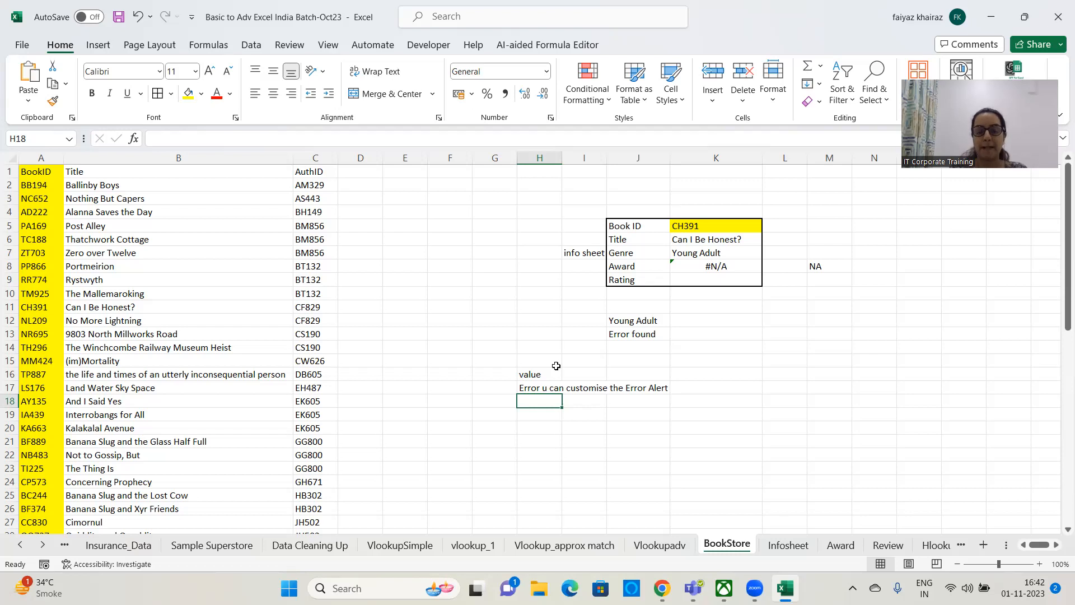
# - Open the IFERROR formulas in J12 and J13 in turn and select their full text, leaving both formulas unedited
pyautogui.click(649, 320)
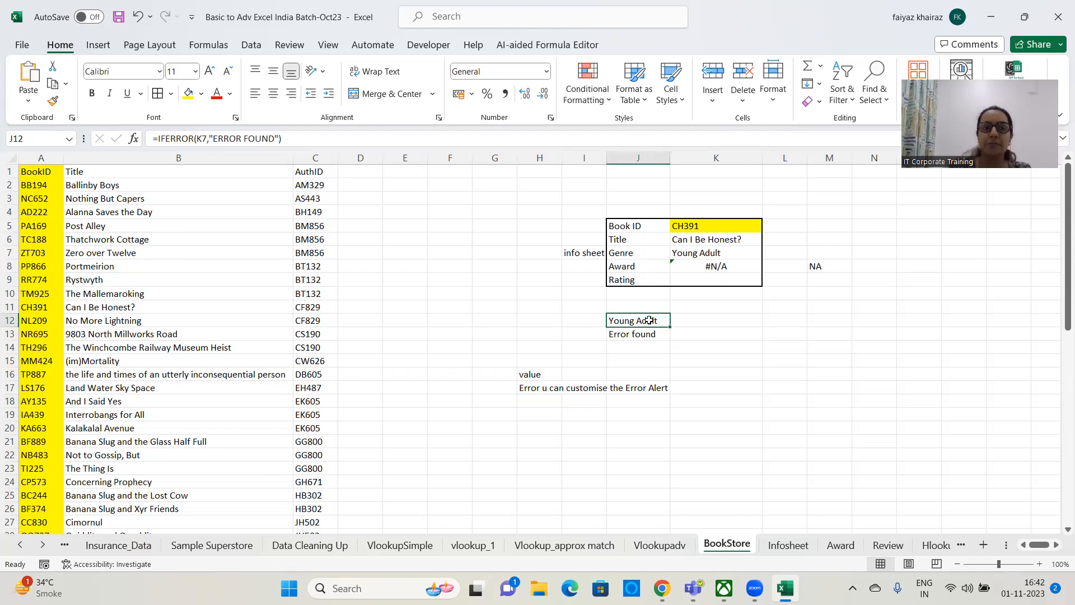
pyautogui.moveTo(283, 138); pyautogui.dragTo(133, 134)
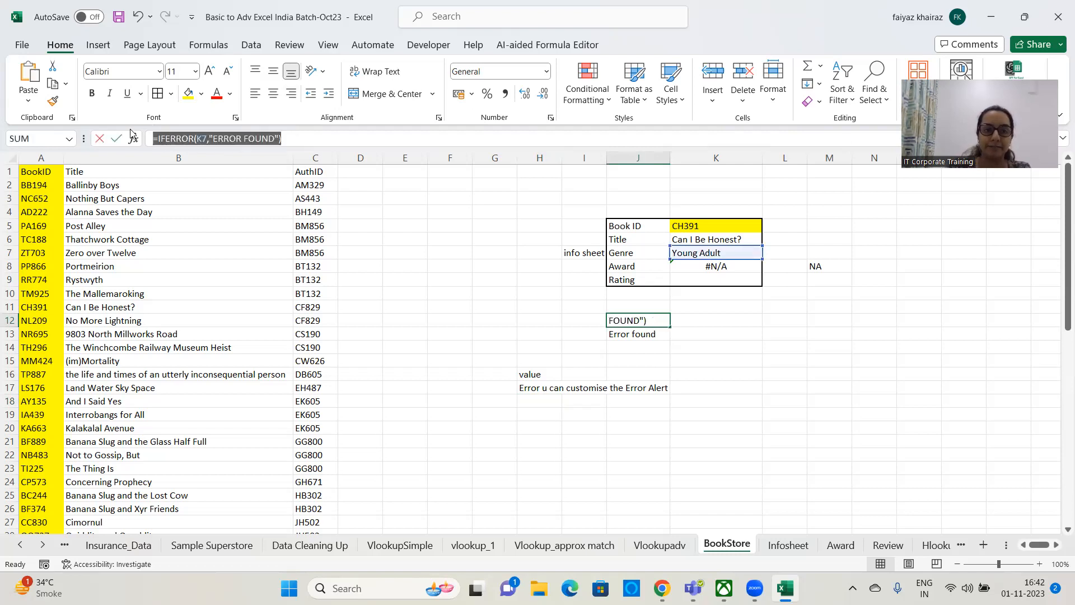
pyautogui.click(508, 474)
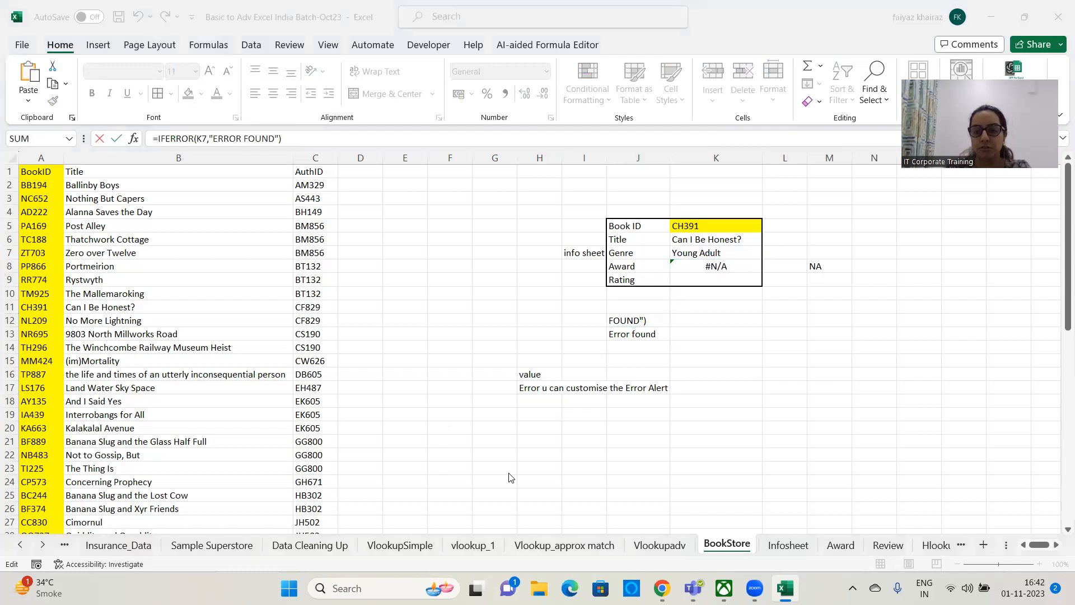
pyautogui.click(655, 343)
pyautogui.press('Return')
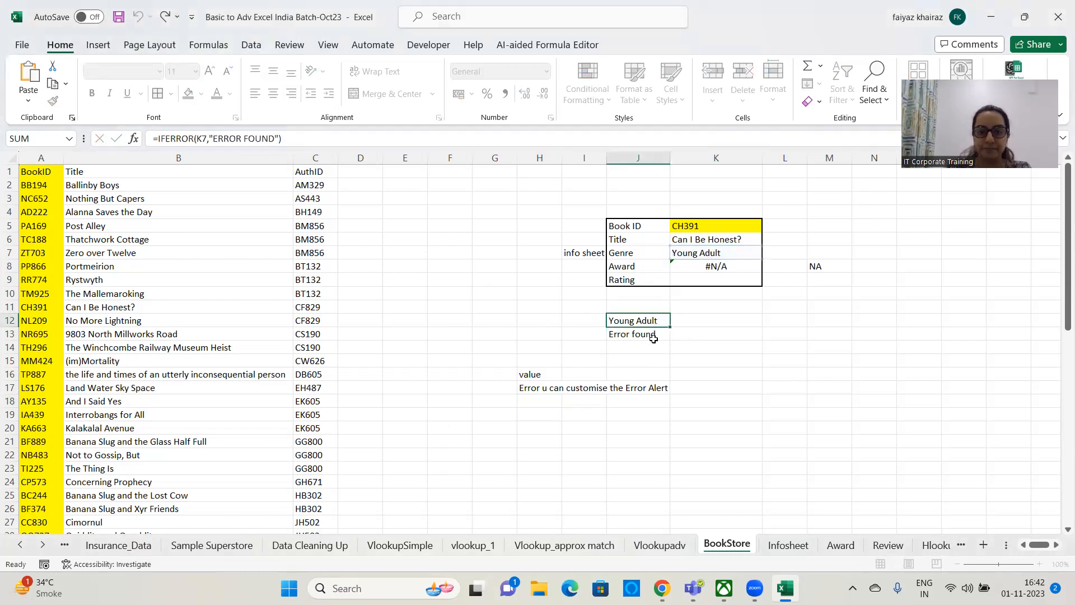
pyautogui.press('F2')
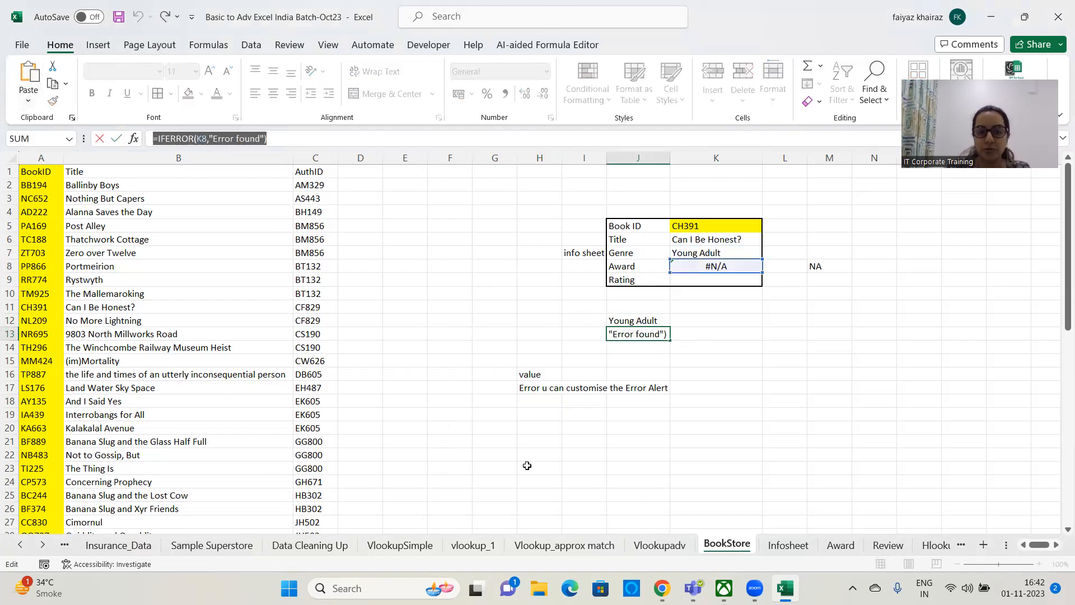
pyautogui.click(559, 477)
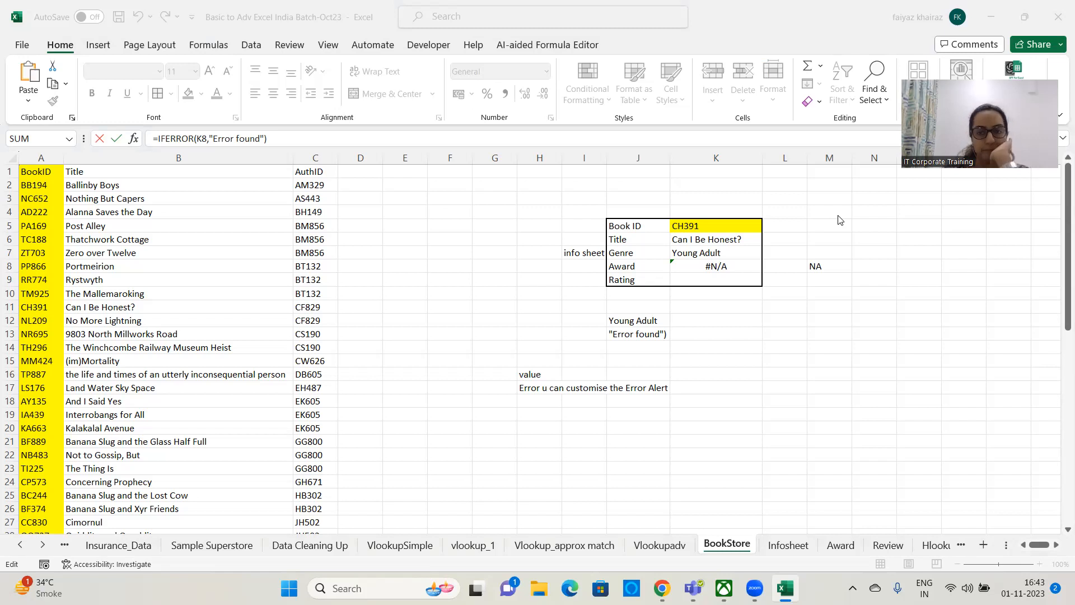
pyautogui.click(777, 269)
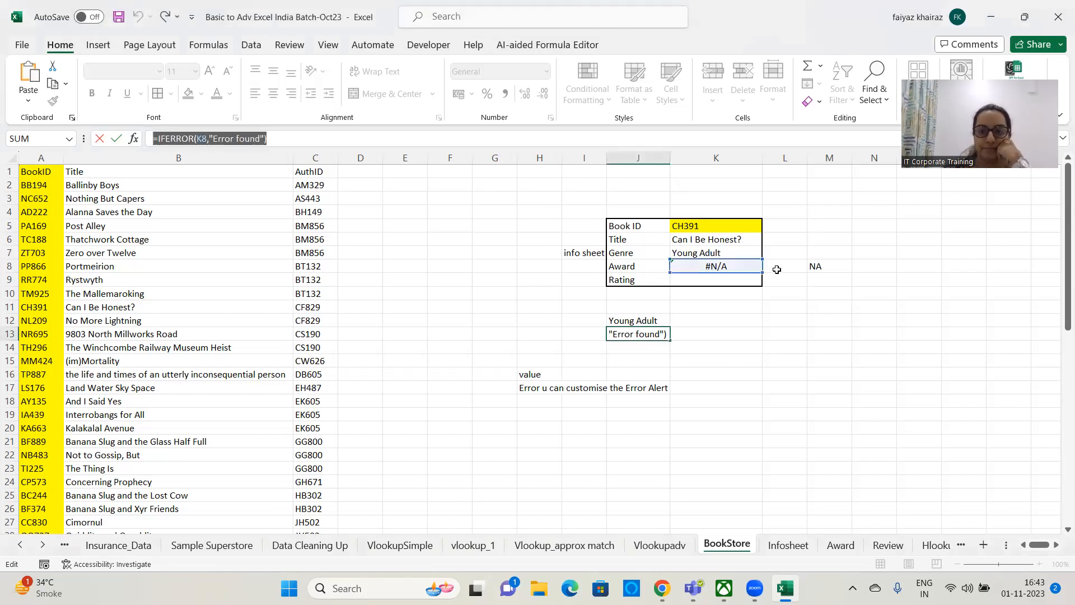
pyautogui.write('`')
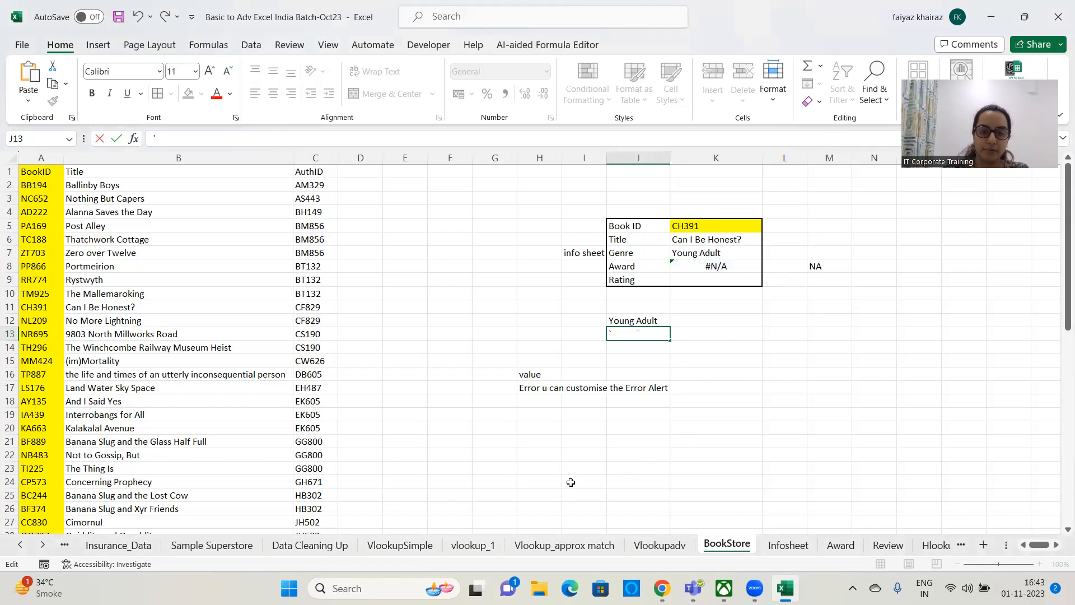
pyautogui.press('Escape')
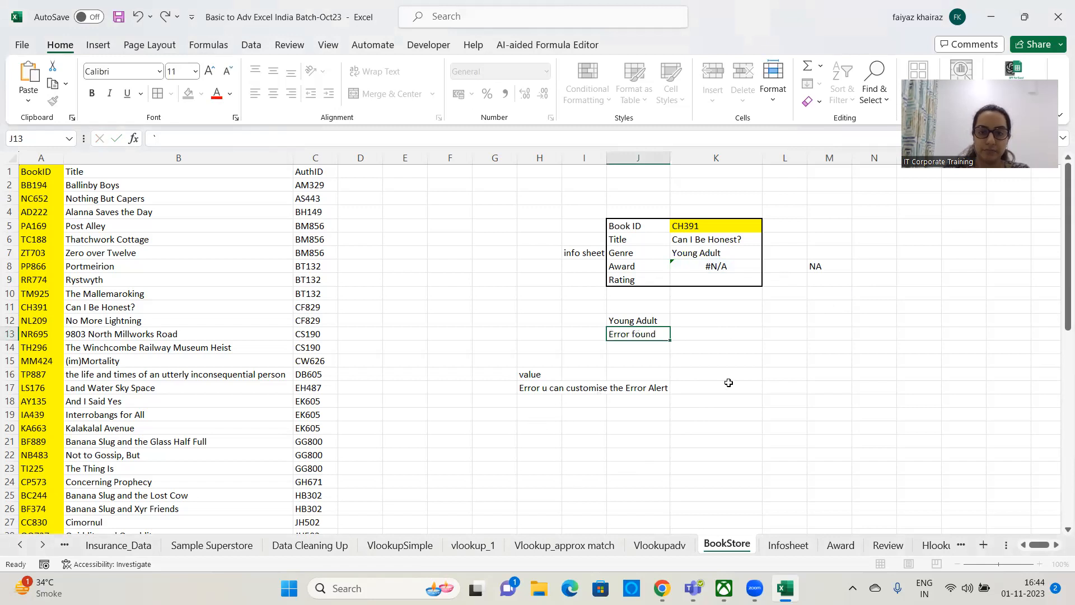
pyautogui.click(728, 385)
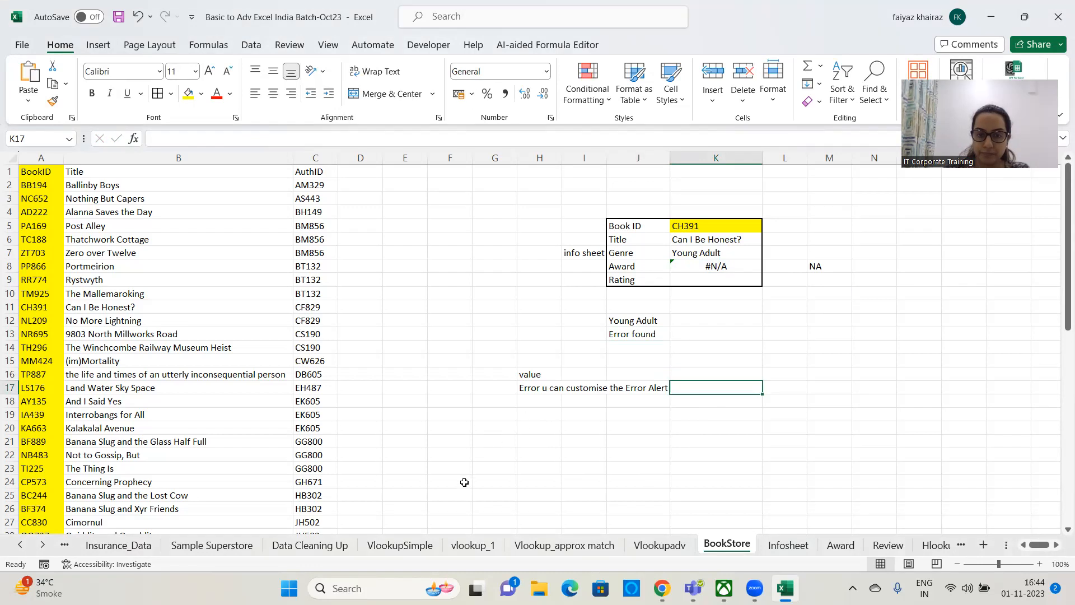
# - Wrap the award VLOOKUP in K8 in an IFERROR that returns "-" when the lookup gives an error
pyautogui.click(737, 267)
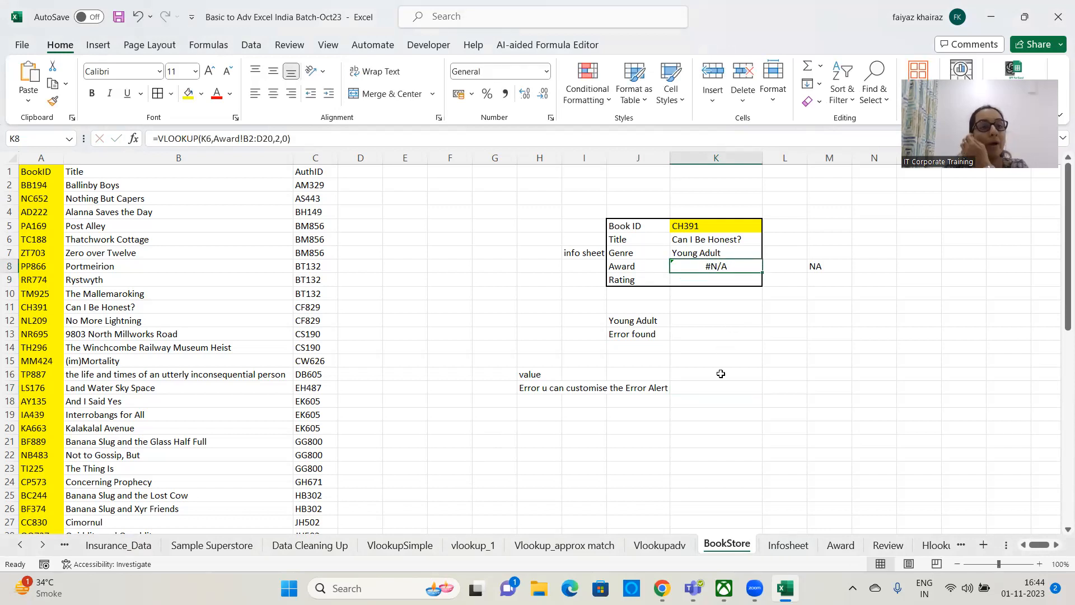
pyautogui.click(159, 139)
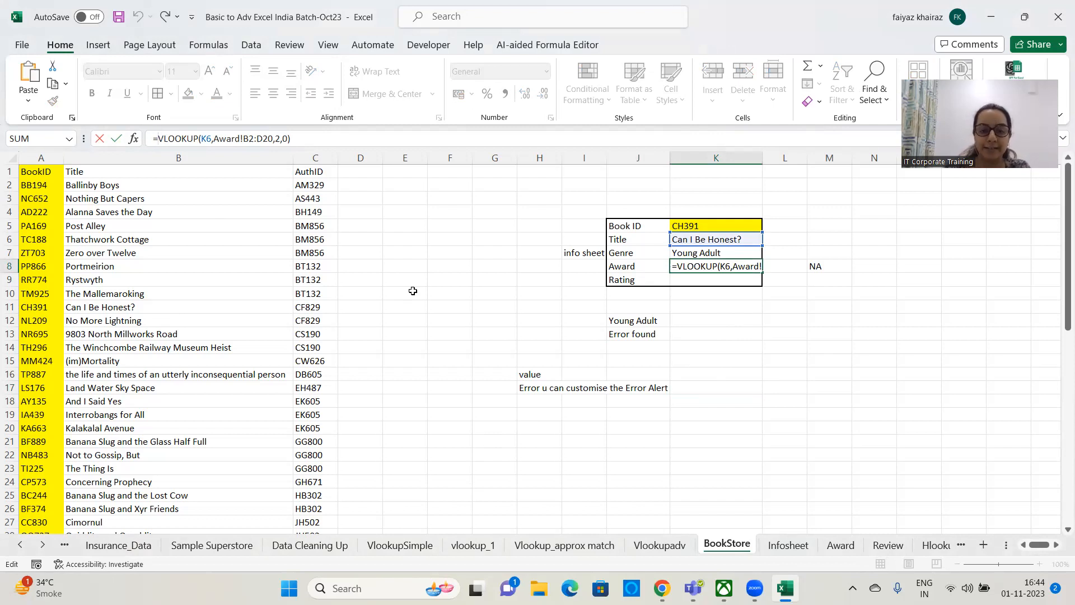
pyautogui.write('iferror')
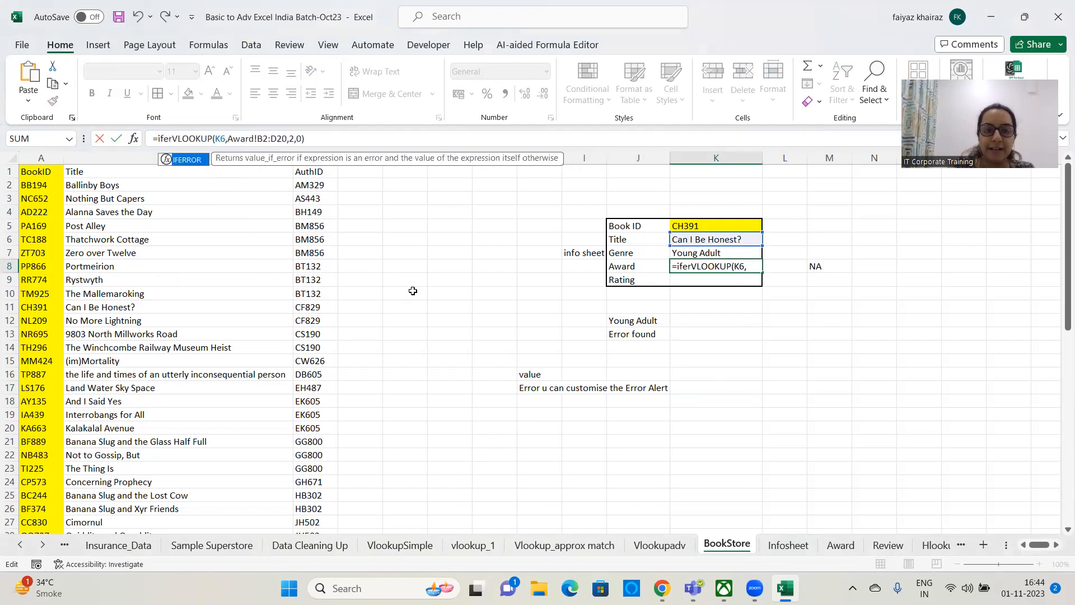
pyautogui.write('(')
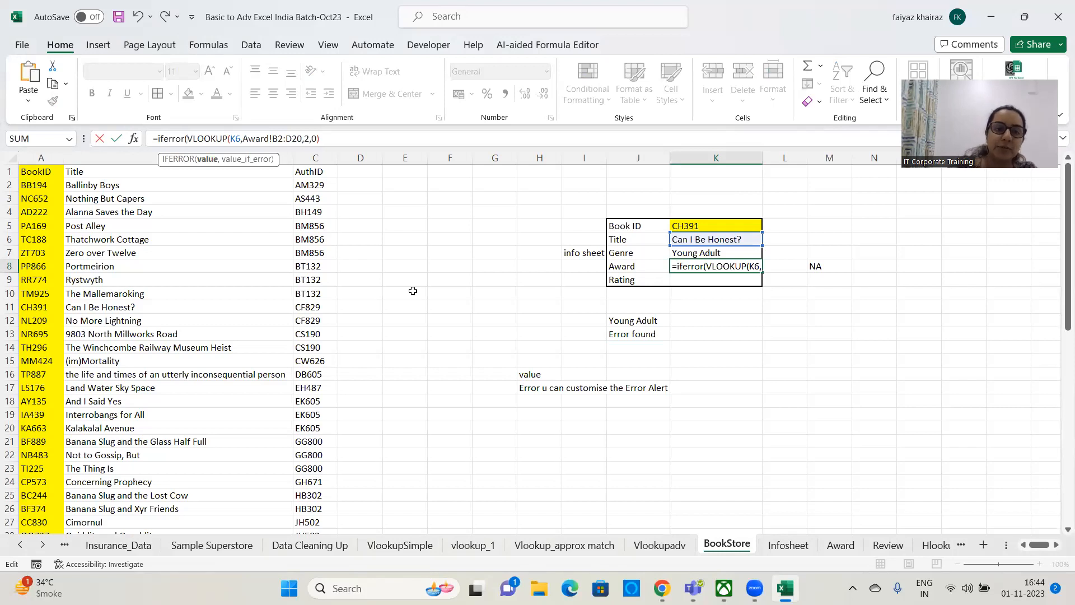
pyautogui.click(388, 142)
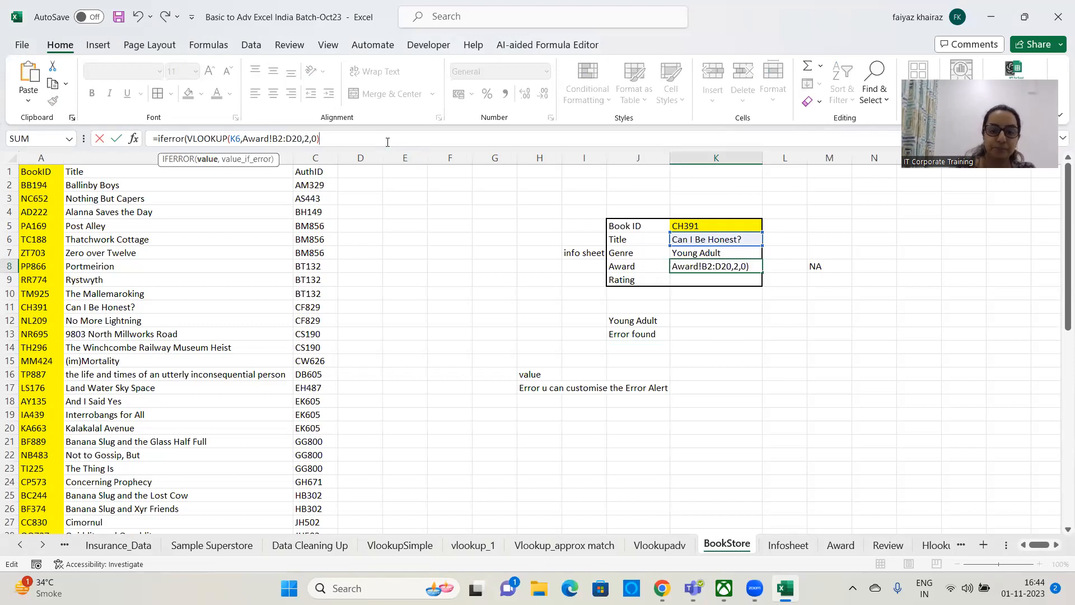
pyautogui.write(',')
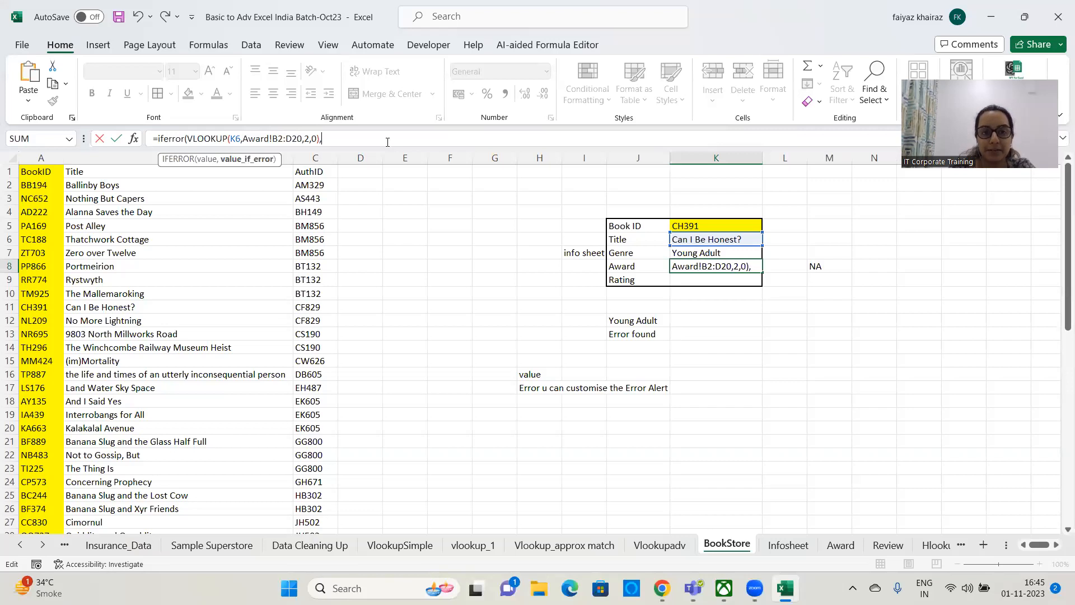
pyautogui.write('"-"')
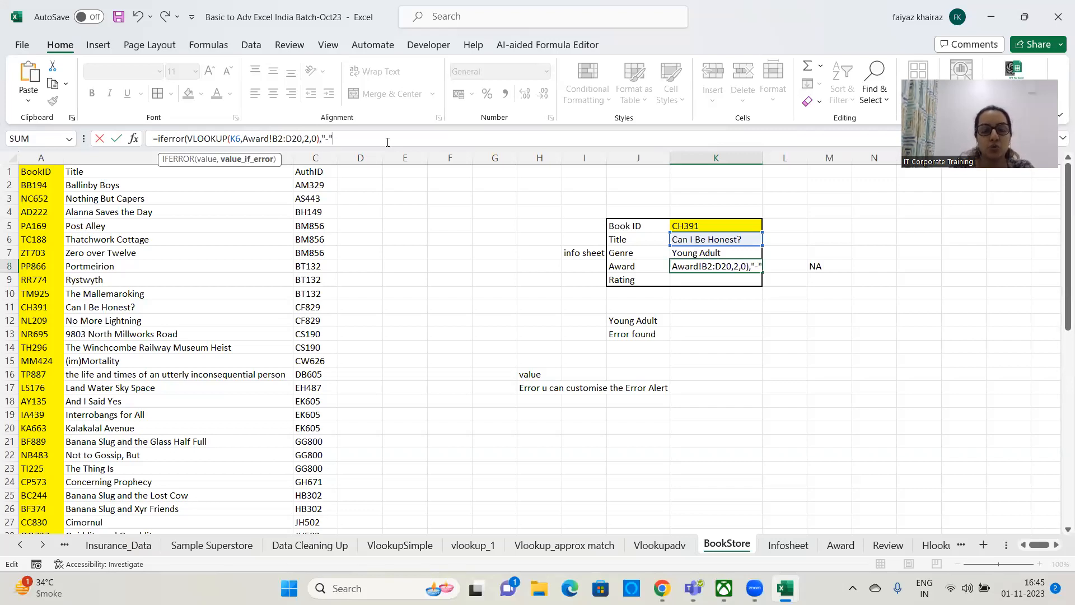
pyautogui.write(')')
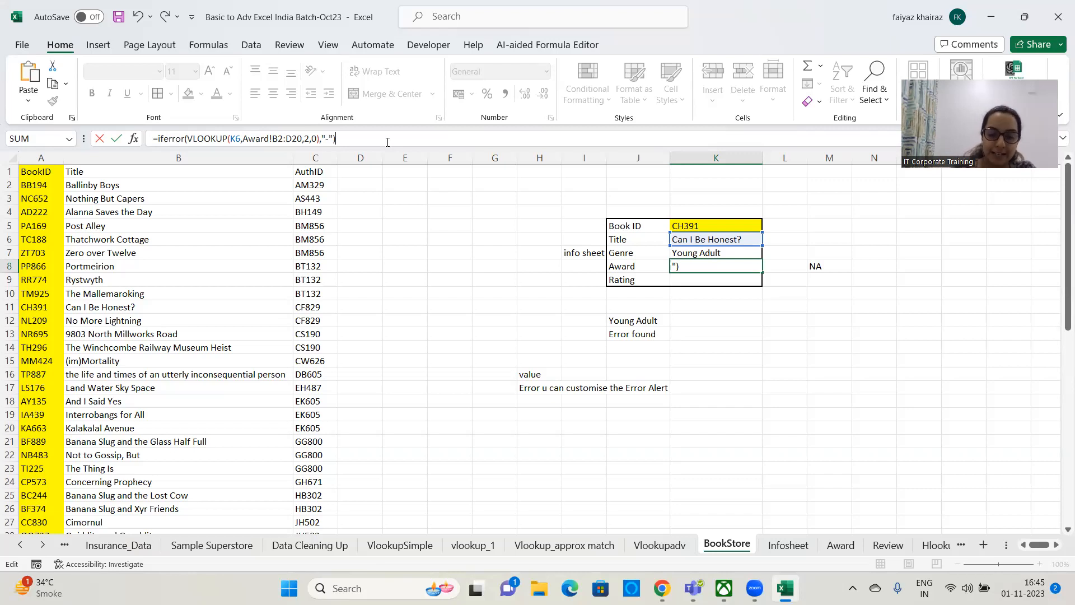
pyautogui.press('Return')
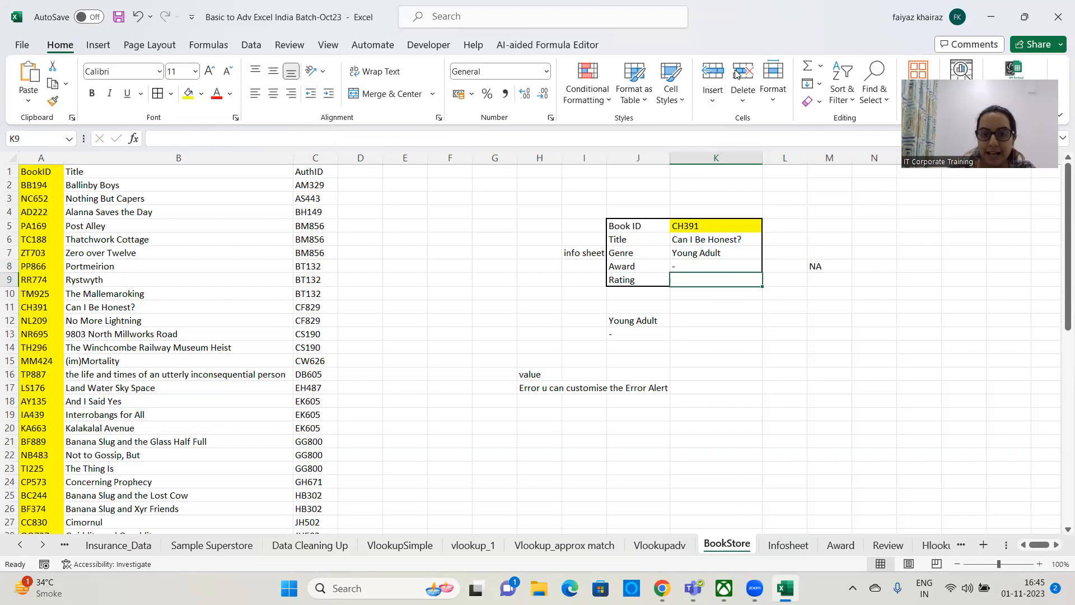
pyautogui.click(721, 267)
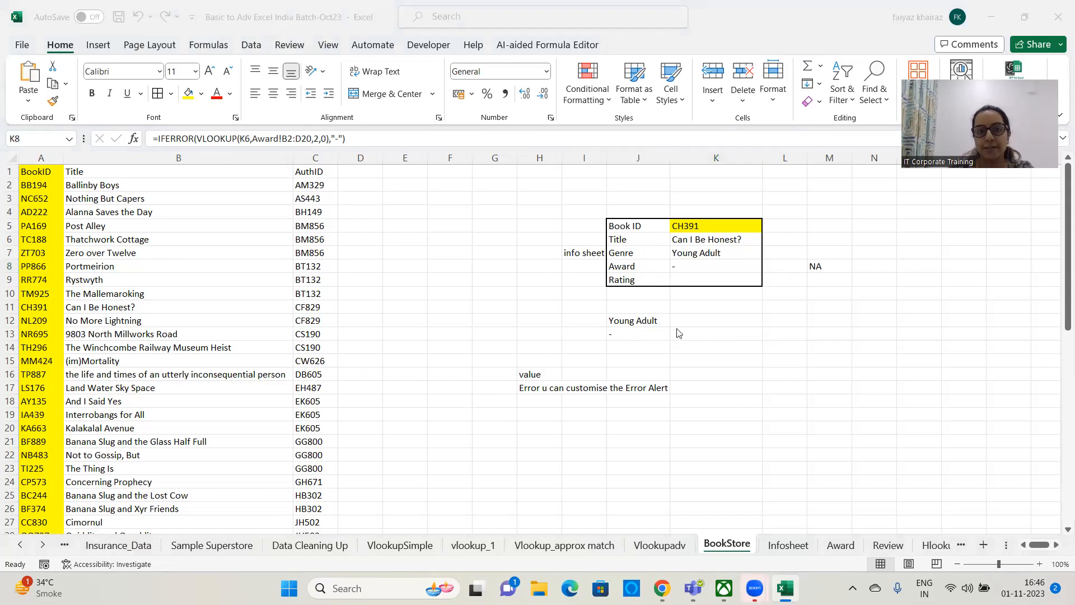
pyautogui.click(363, 137)
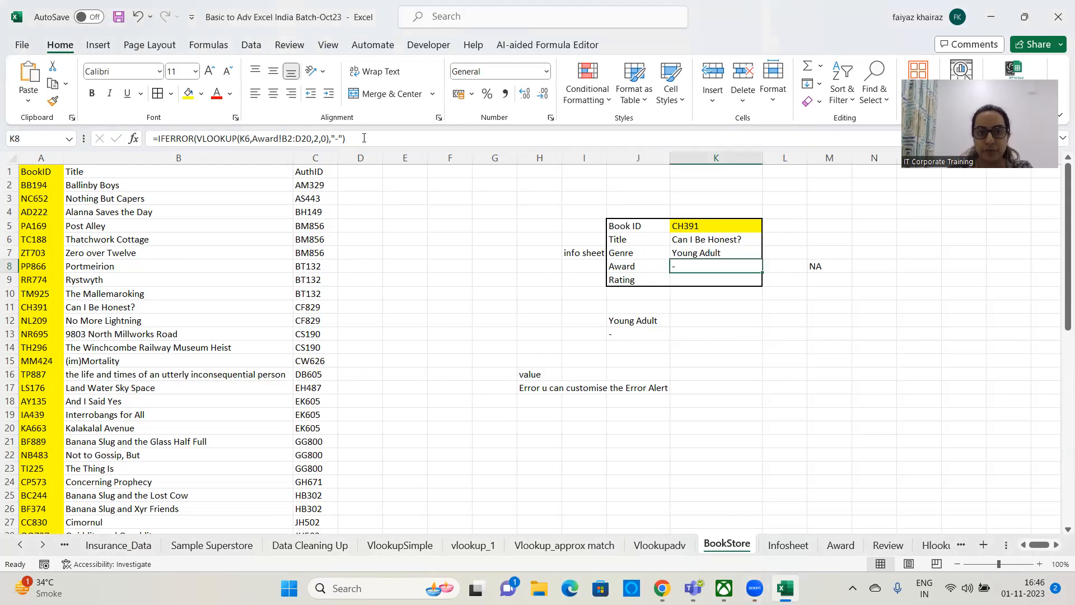
pyautogui.press('BackSpace')
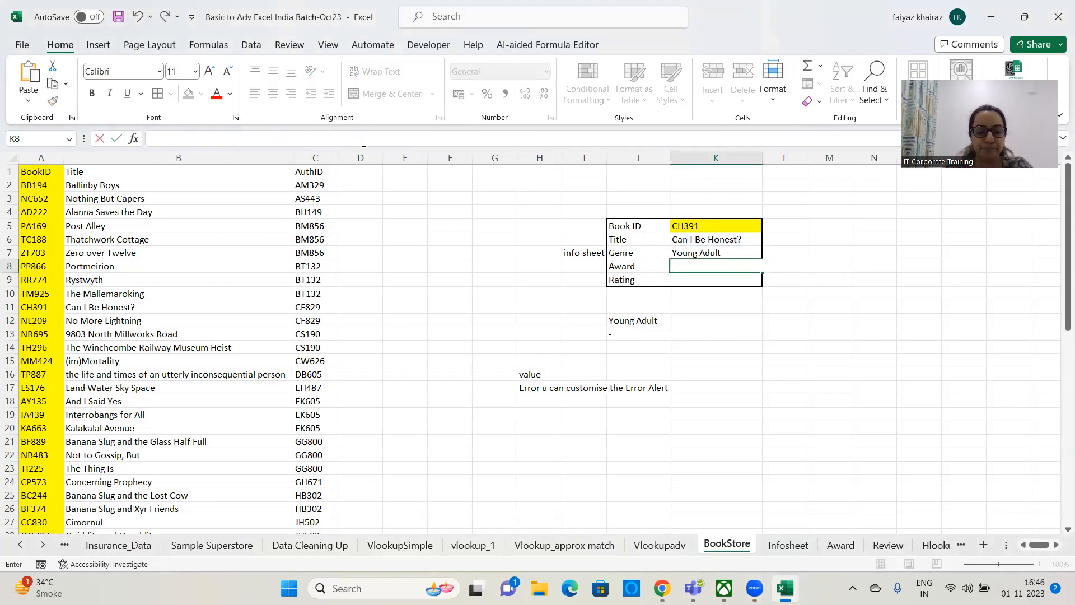
pyautogui.hotkey('ctrl', 'z')
pyautogui.hotkey('ctrl', 'z')
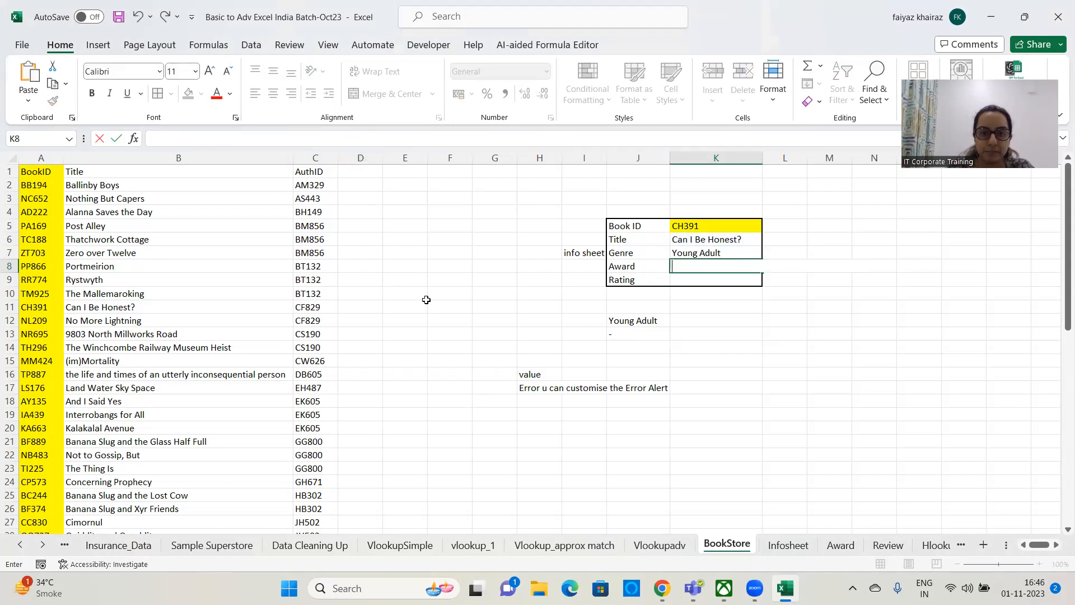
pyautogui.hotkey('ctrl', 'z')
pyautogui.press('Escape')
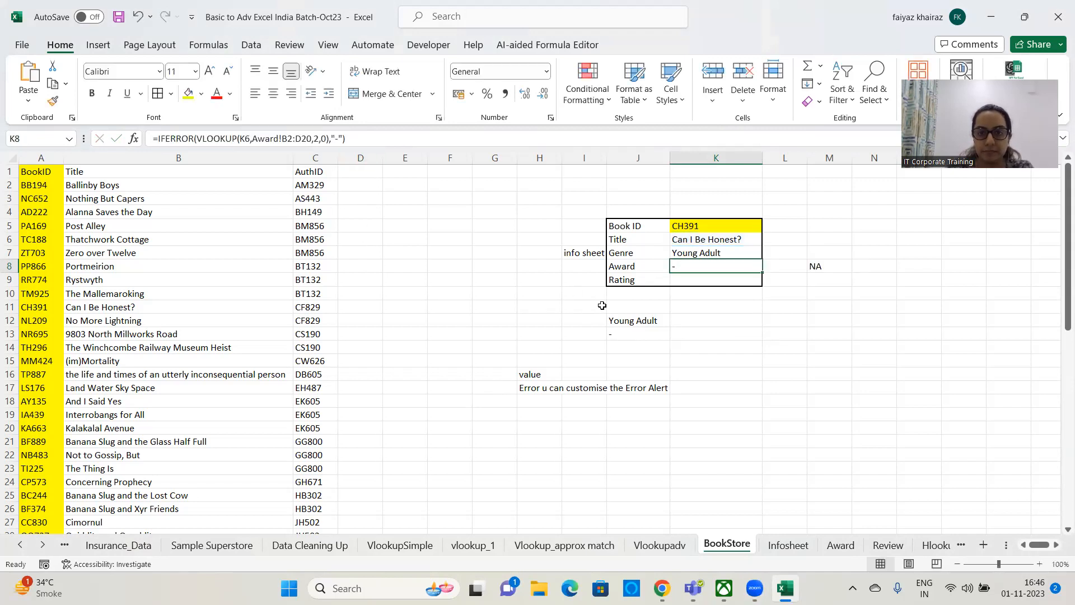
# - Strip the IFERROR wrapper and its "-" argument from K8, restoring the plain formula =VLOOKUP(K6,Award!B2:D20,2,0)
pyautogui.click(377, 140)
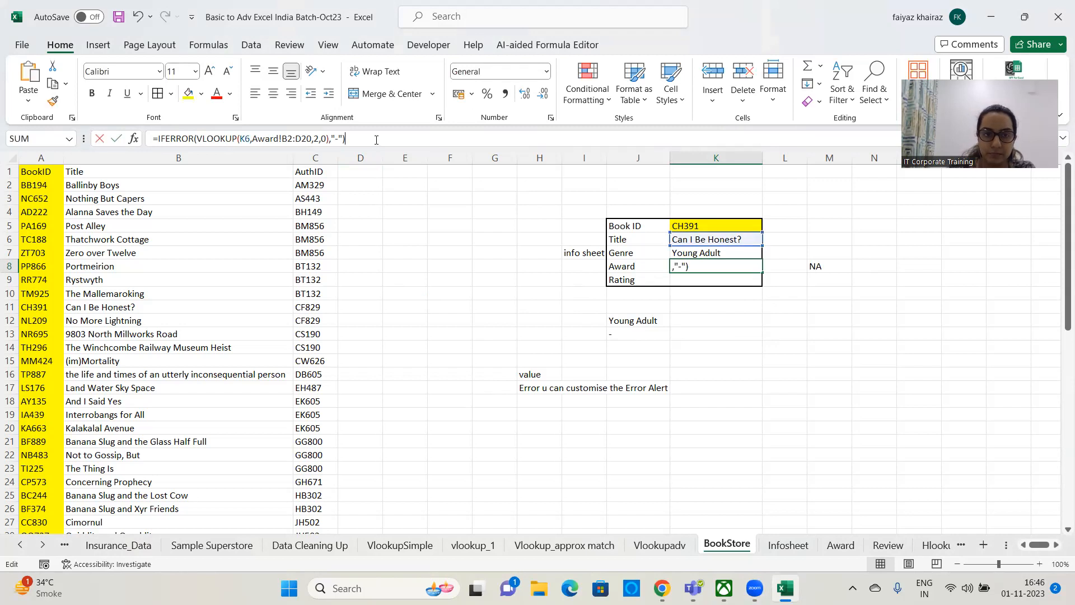
pyautogui.press('BackSpace')
pyautogui.press('BackSpace')
pyautogui.press('BackSpace')
pyautogui.press('BackSpace')
pyautogui.press('BackSpace')
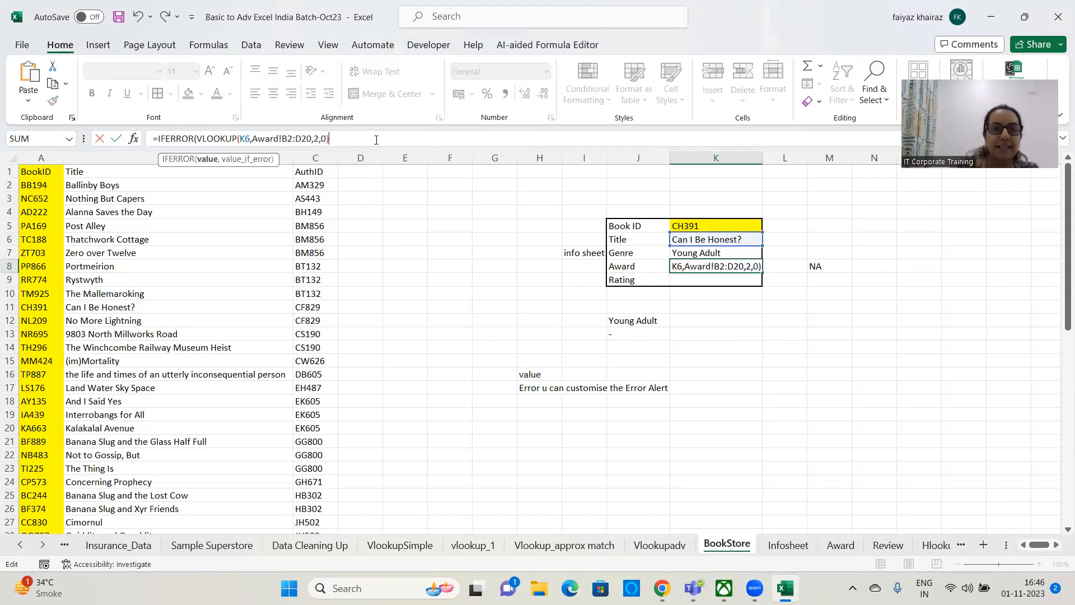
pyautogui.click(196, 138)
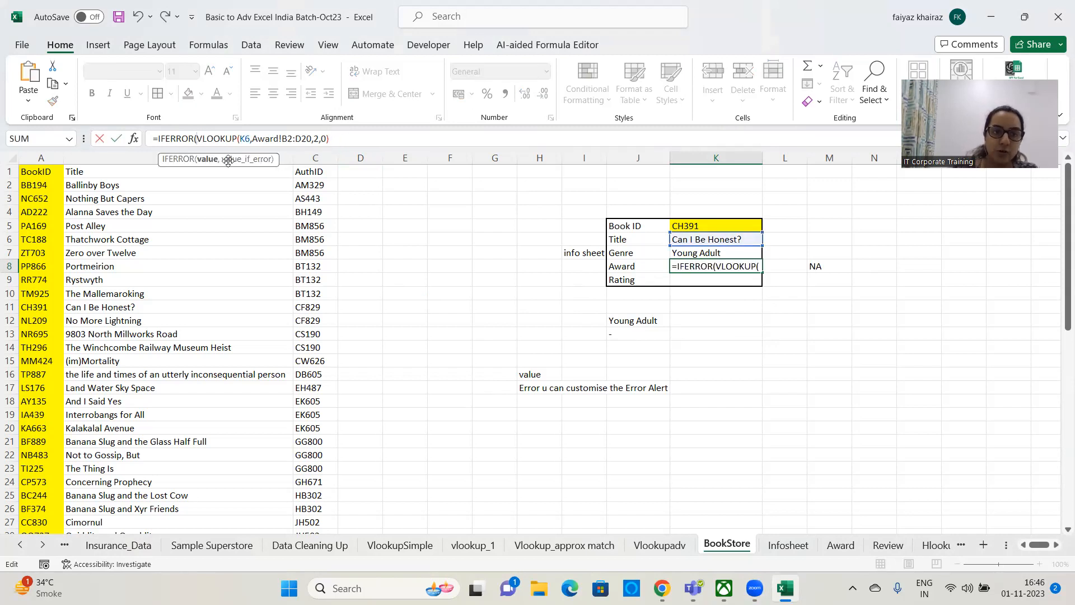
pyautogui.press('BackSpace')
pyautogui.press('BackSpace')
pyautogui.press('BackSpace')
pyautogui.press('BackSpace')
pyautogui.press('BackSpace')
pyautogui.press('BackSpace')
pyautogui.press('BackSpace')
pyautogui.press('BackSpace')
pyautogui.press('BackSpace')
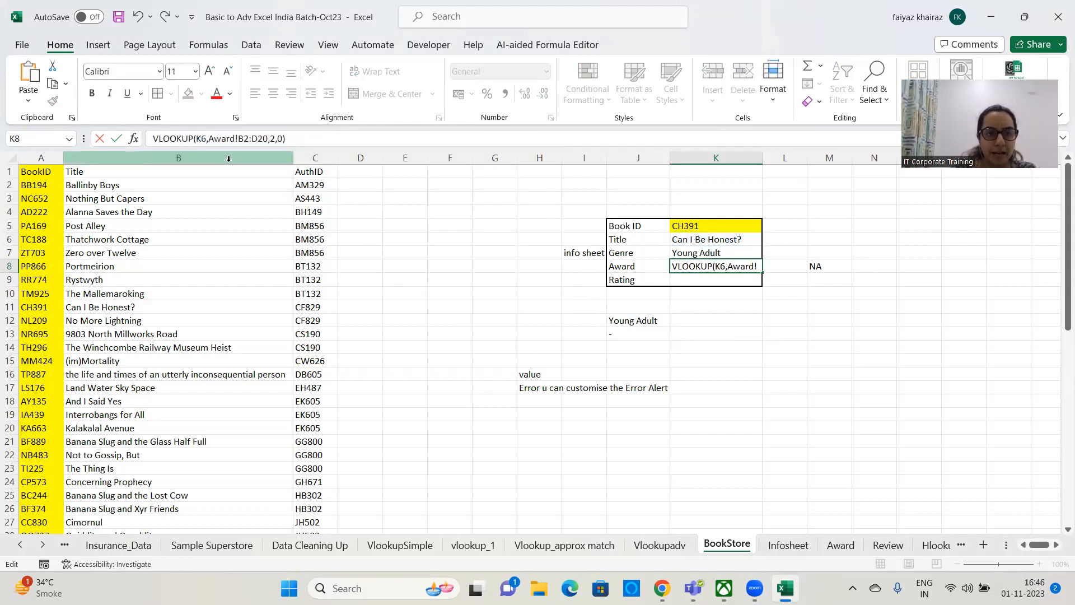
pyautogui.write('=')
pyautogui.press('Return')
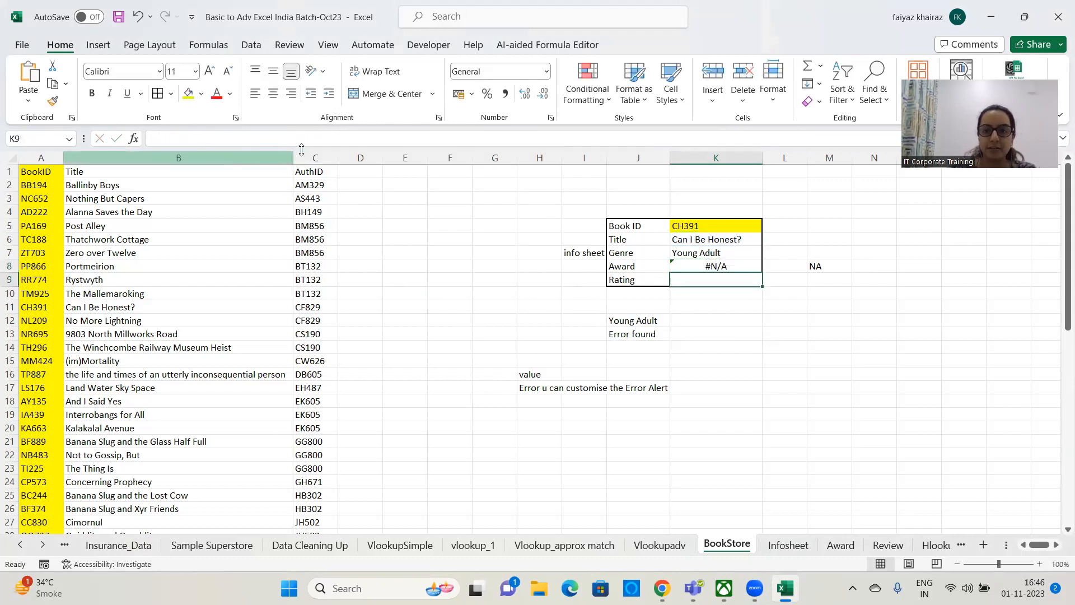
# - Nest the VLOOKUP in K8 inside IFERROR again, with "-" as the value returned on an error
pyautogui.click(702, 267)
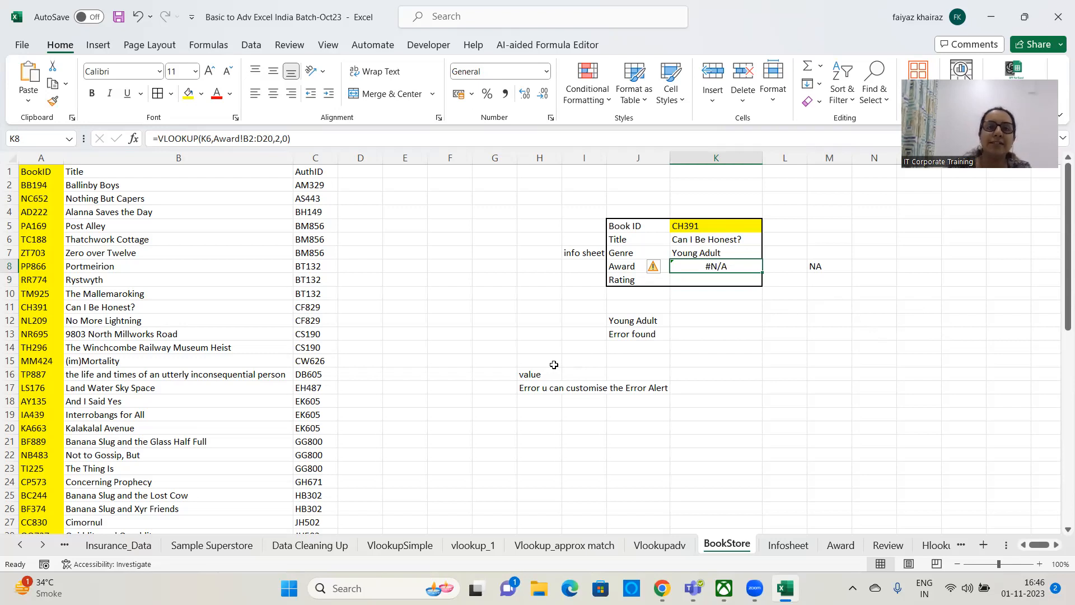
pyautogui.click(157, 138)
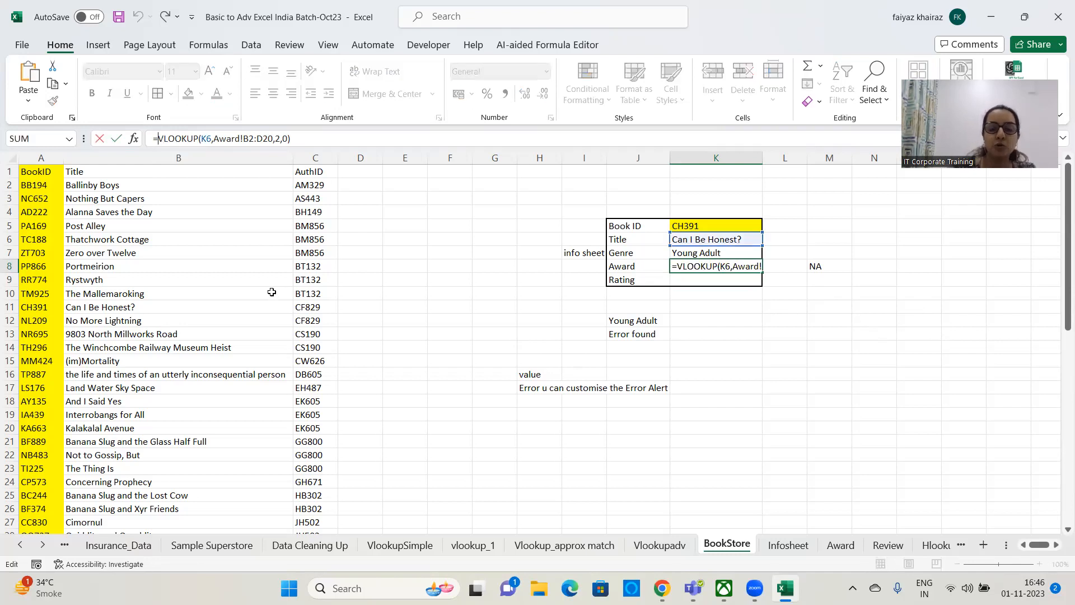
pyautogui.write('iferror')
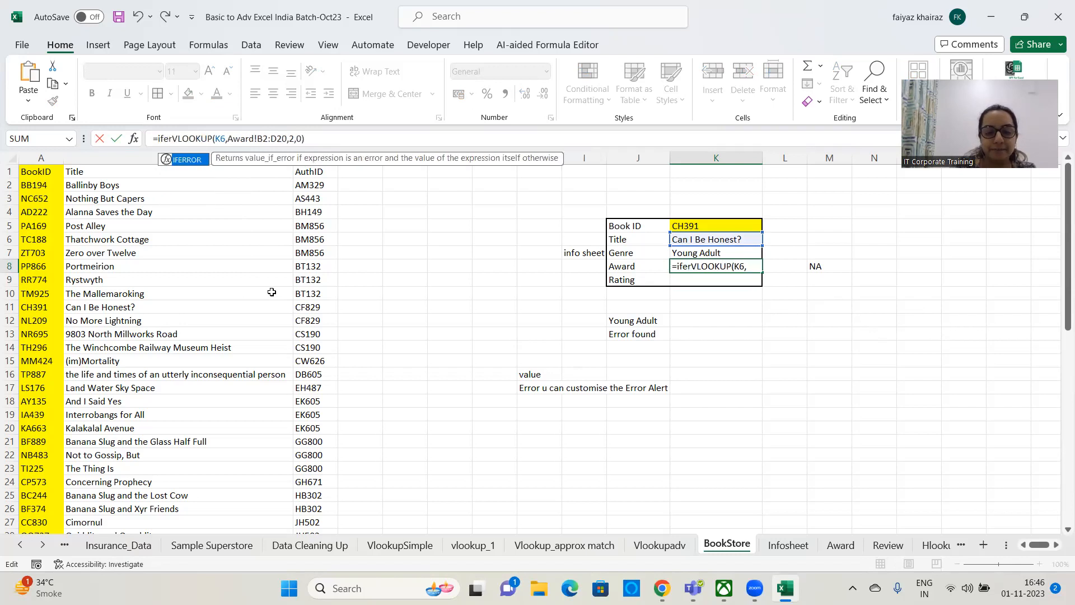
pyautogui.write('(')
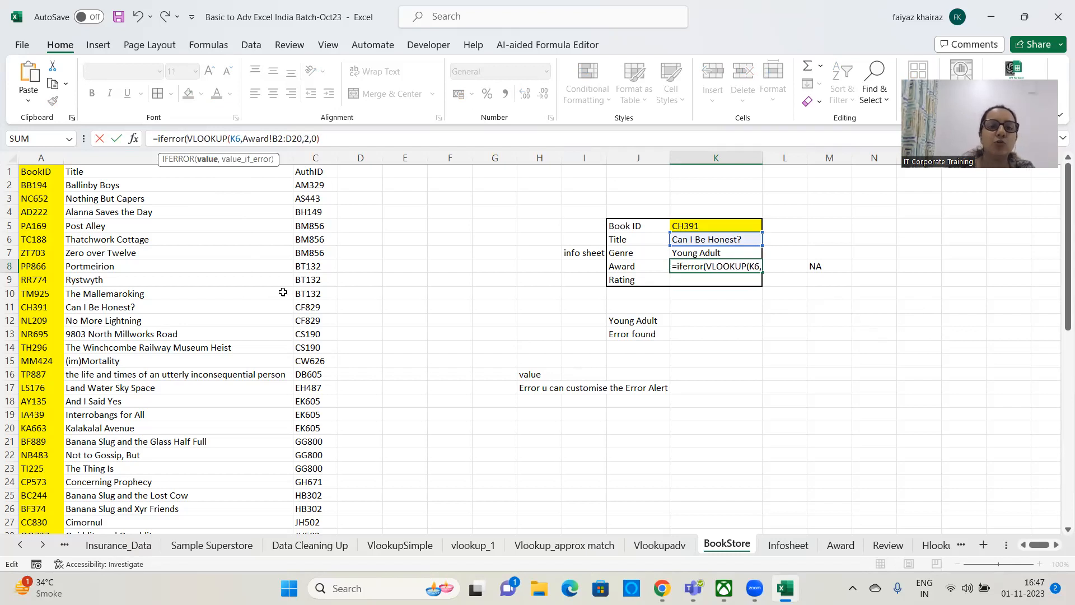
pyautogui.click(327, 140)
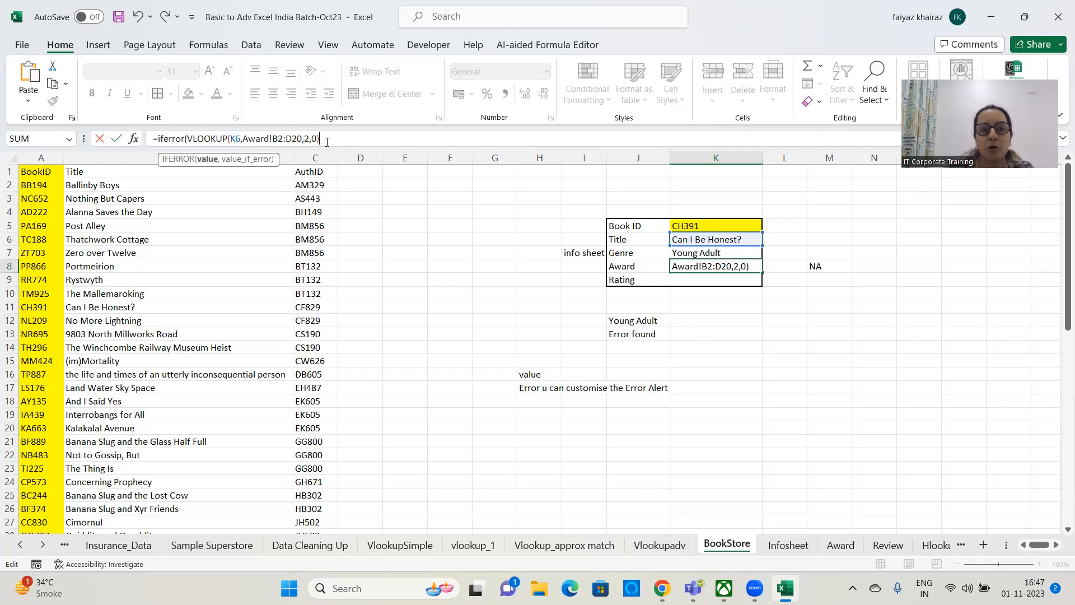
pyautogui.write(',')
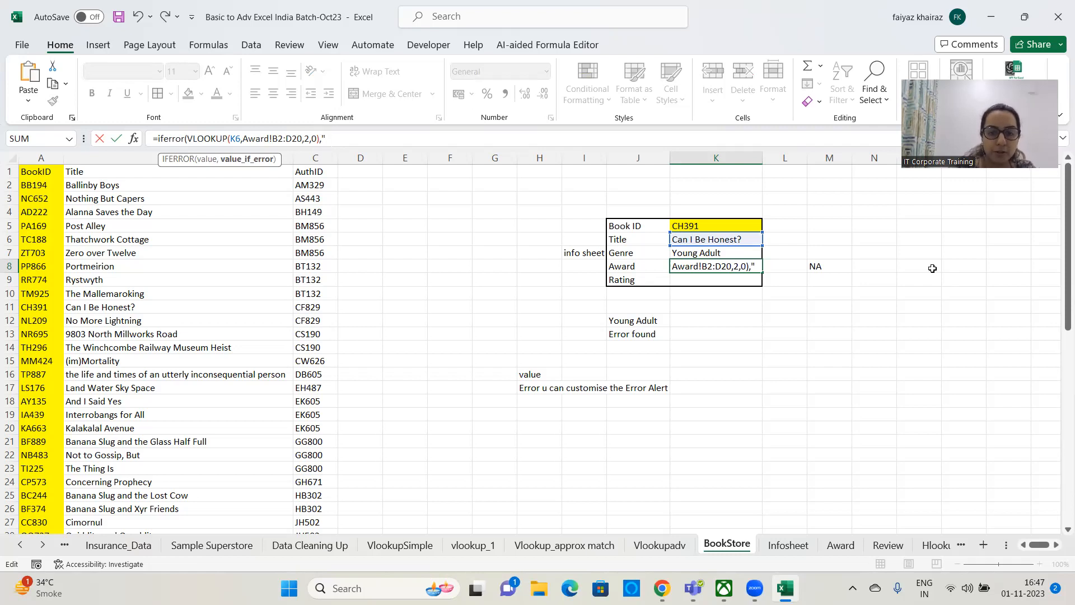
pyautogui.write('-"')
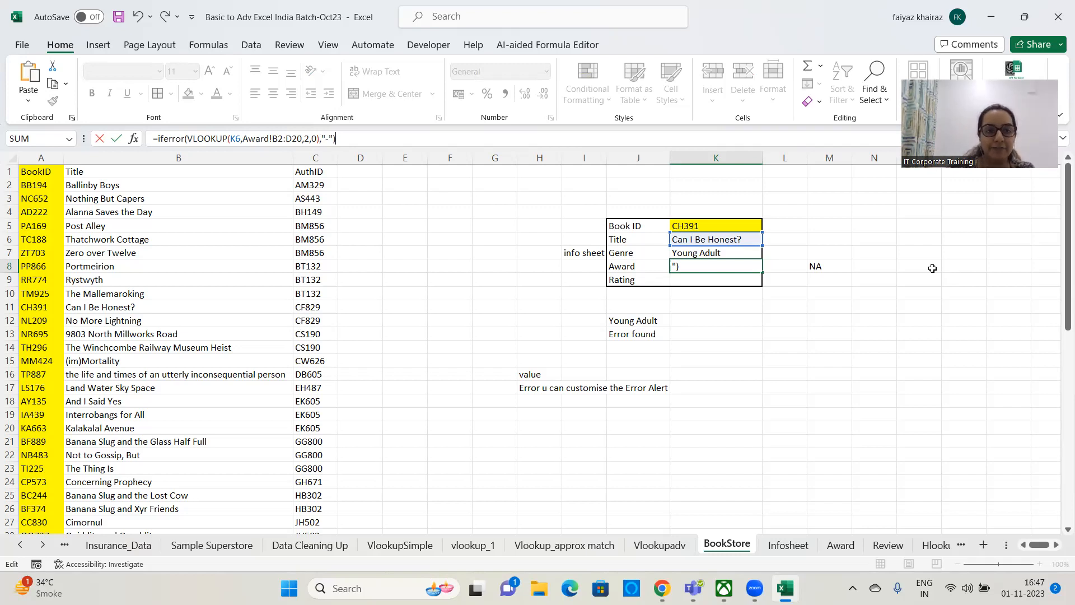
pyautogui.press('Return')
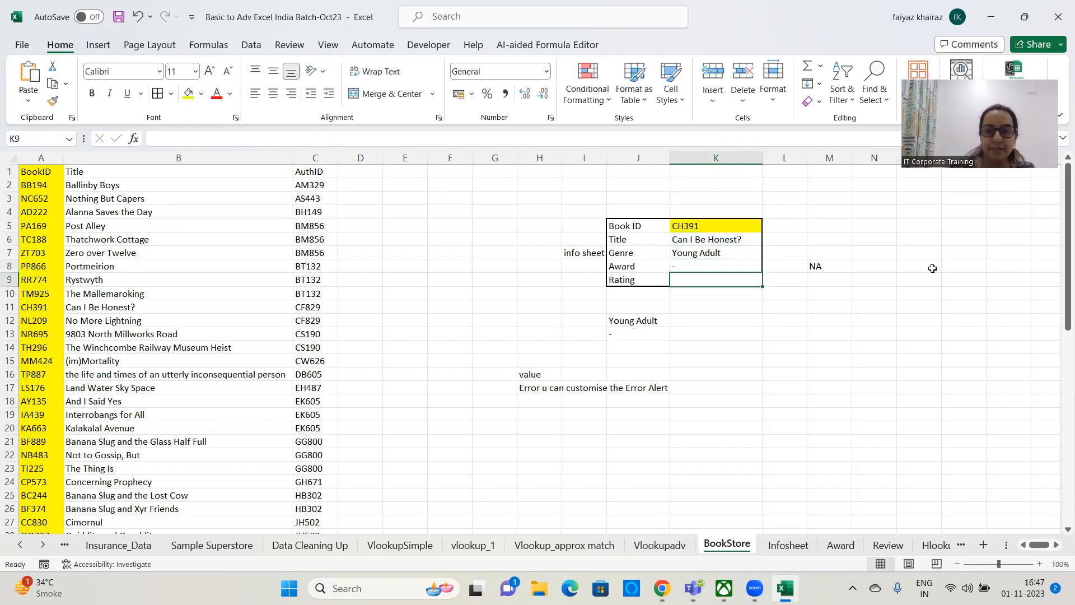
# - Replace the dash in K8's IFERROR formula with a blank space, " ", as the error value
pyautogui.click(700, 263)
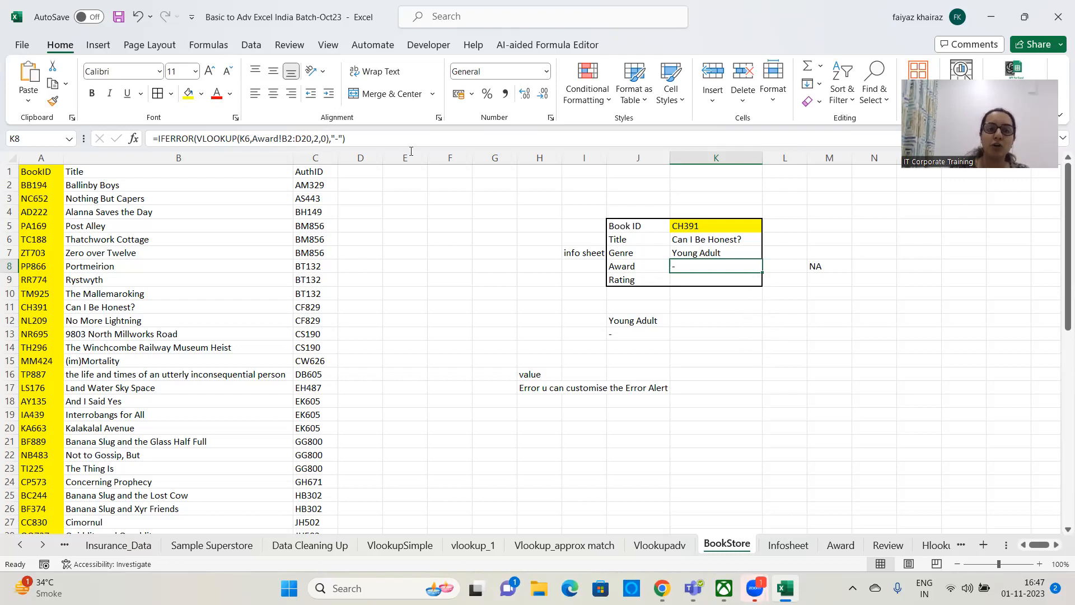
pyautogui.click(339, 139)
pyautogui.press('BackSpace')
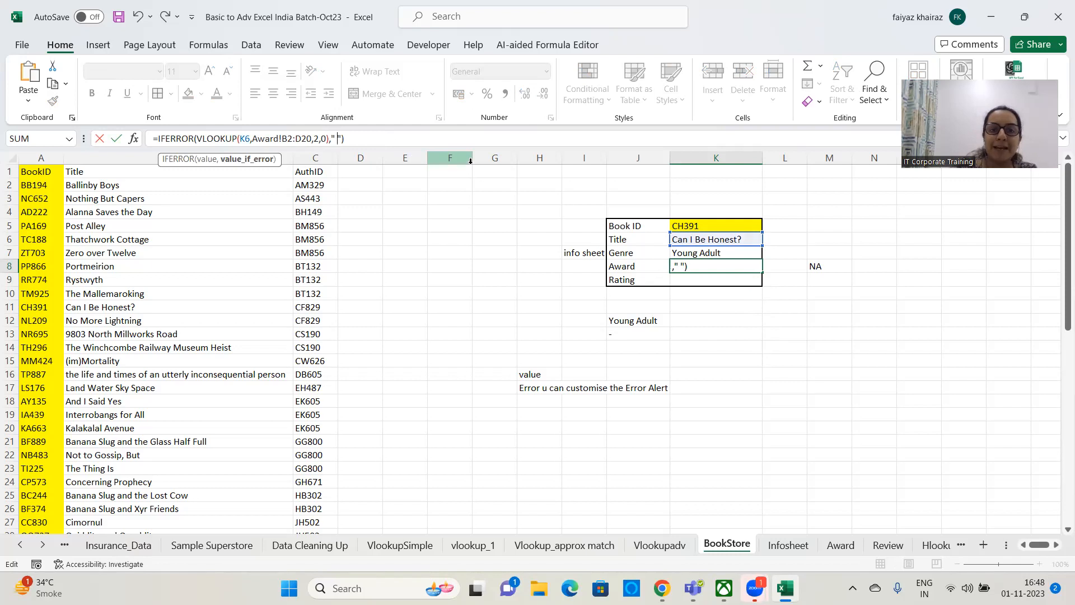
pyautogui.press('Return')
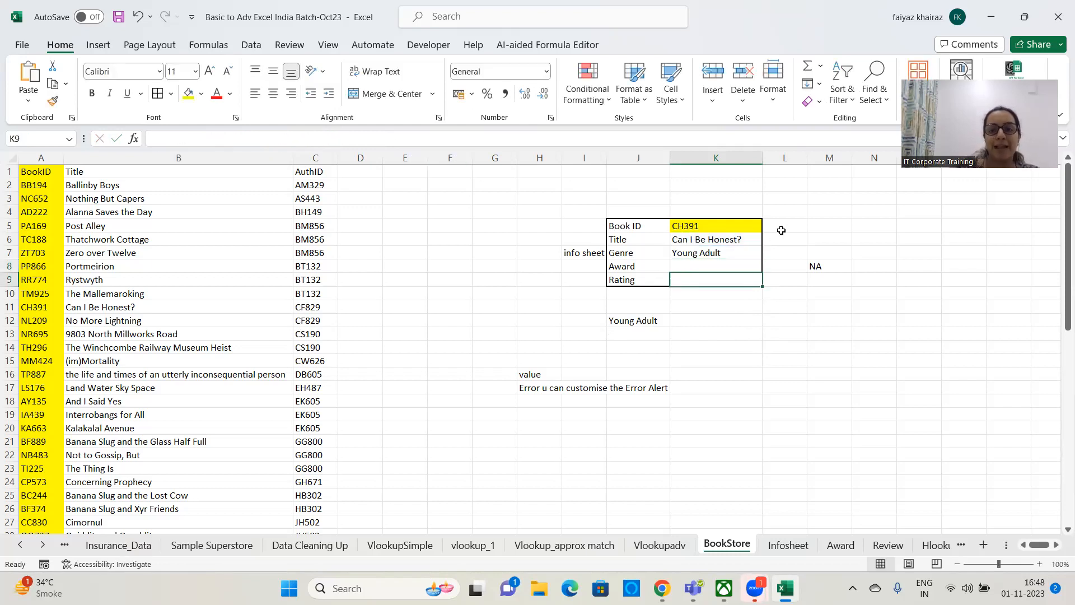
# - Set the error value of the IFERROR formula in K8 to " Value not found"
pyautogui.click(731, 268)
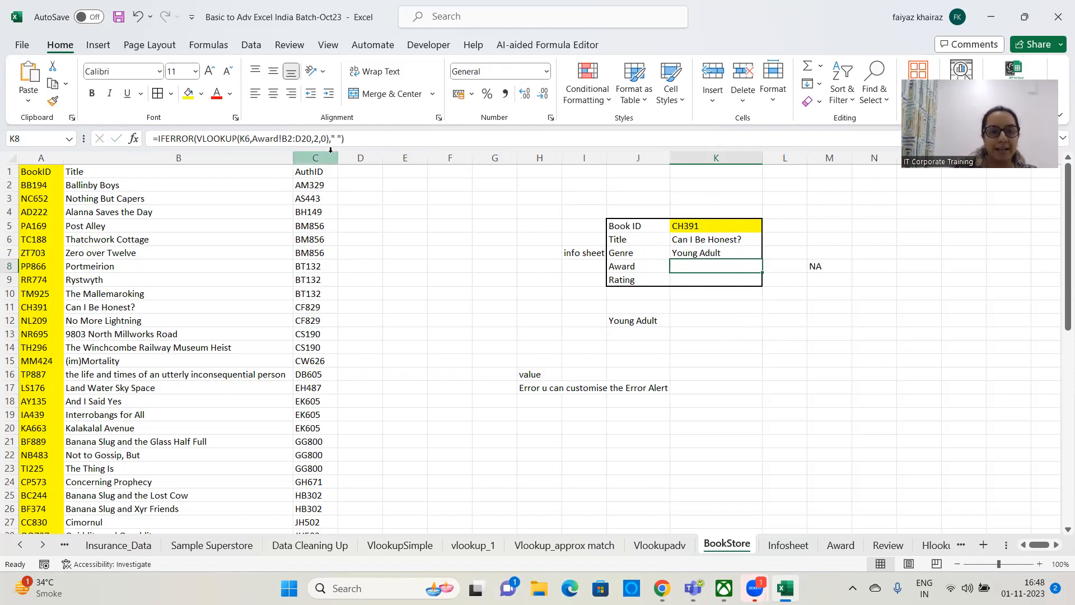
pyautogui.press('F2')
pyautogui.press('Left')
pyautogui.press('BackSpace')
pyautogui.press('BackSpace')
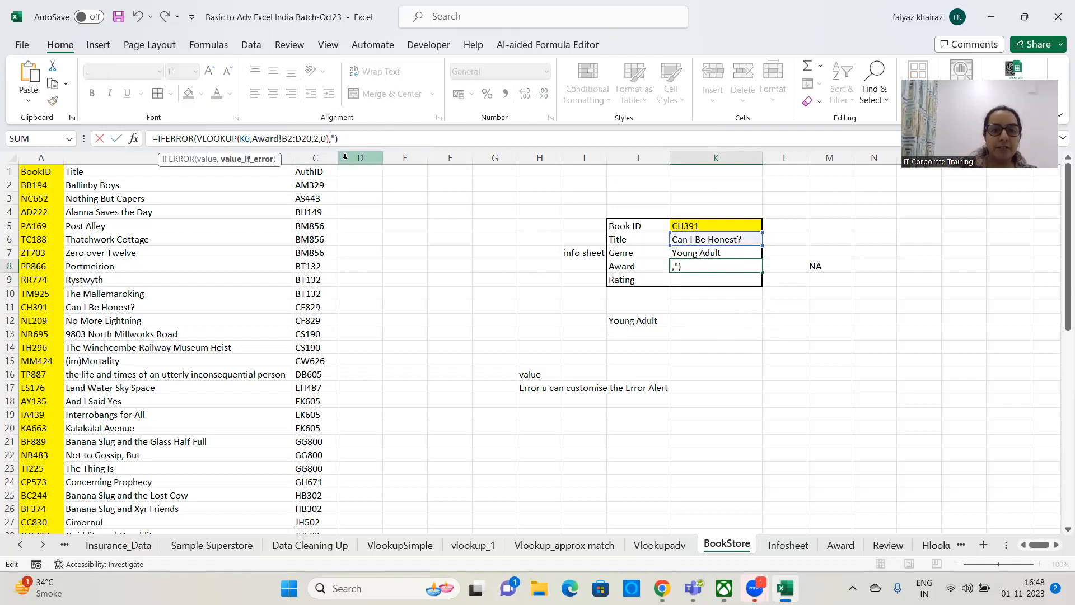
pyautogui.write('"')
pyautogui.press('Left')
pyautogui.write('Value ')
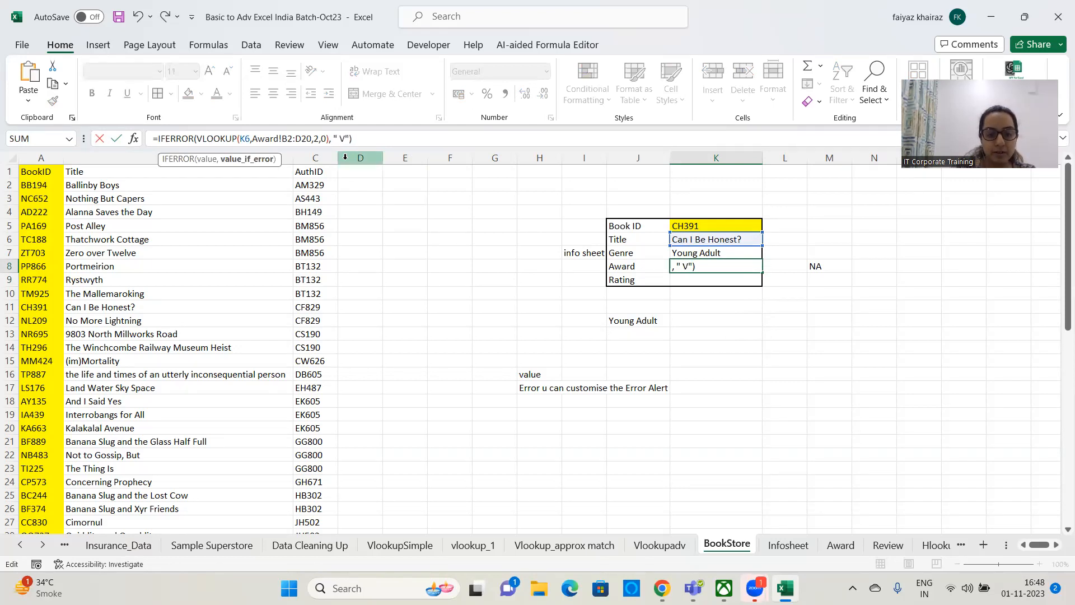
pyautogui.write('not found')
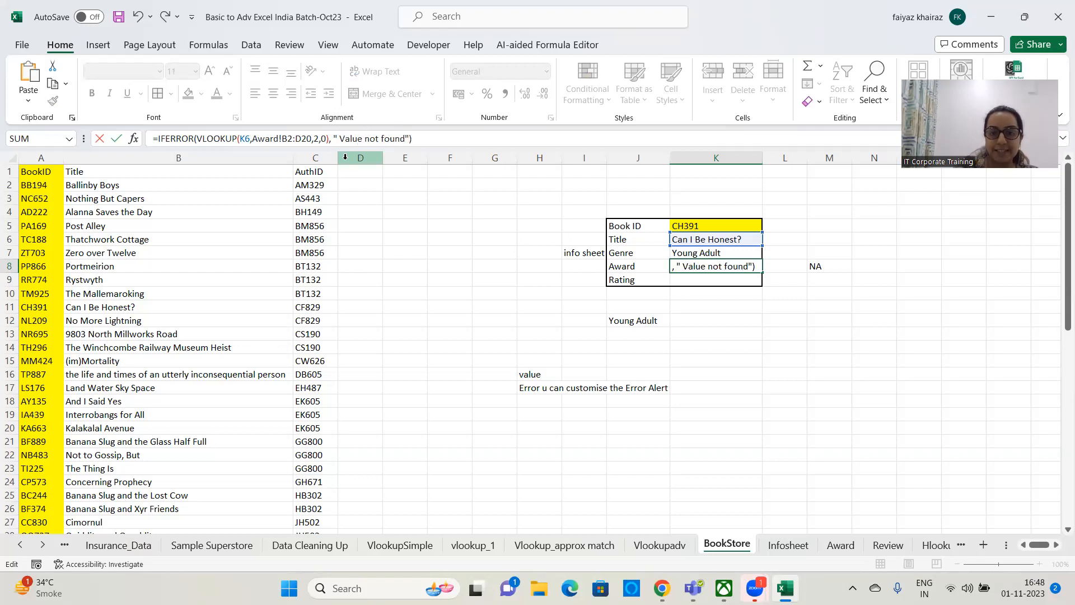
pyautogui.press('Return')
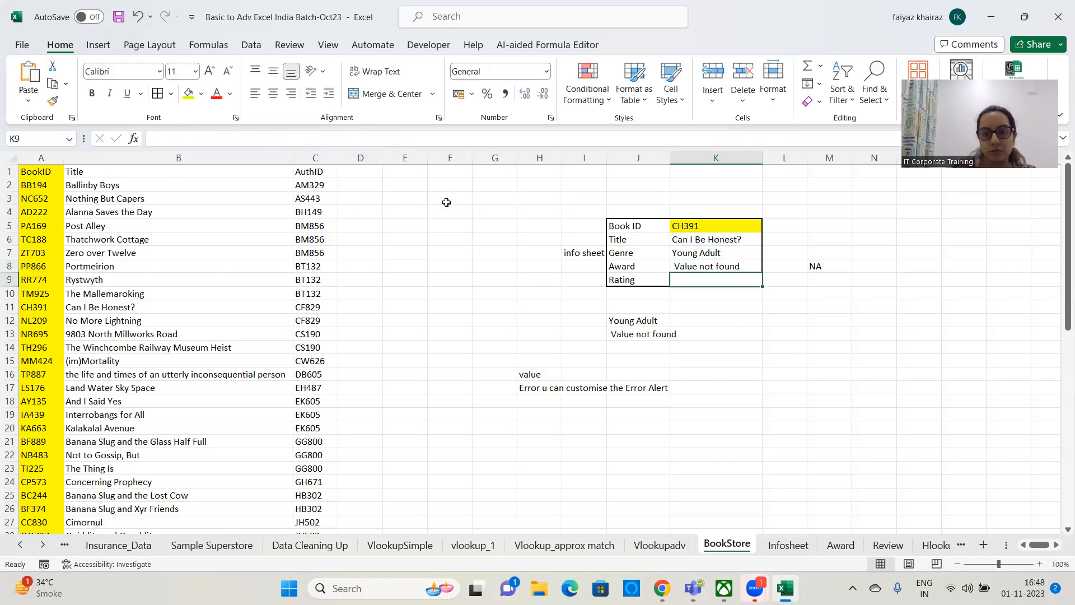
# - Change the error text in K8's IFERROR formula to " No award given"
pyautogui.click(745, 263)
pyautogui.click(412, 139)
pyautogui.moveTo(404, 138); pyautogui.dragTo(339, 131)
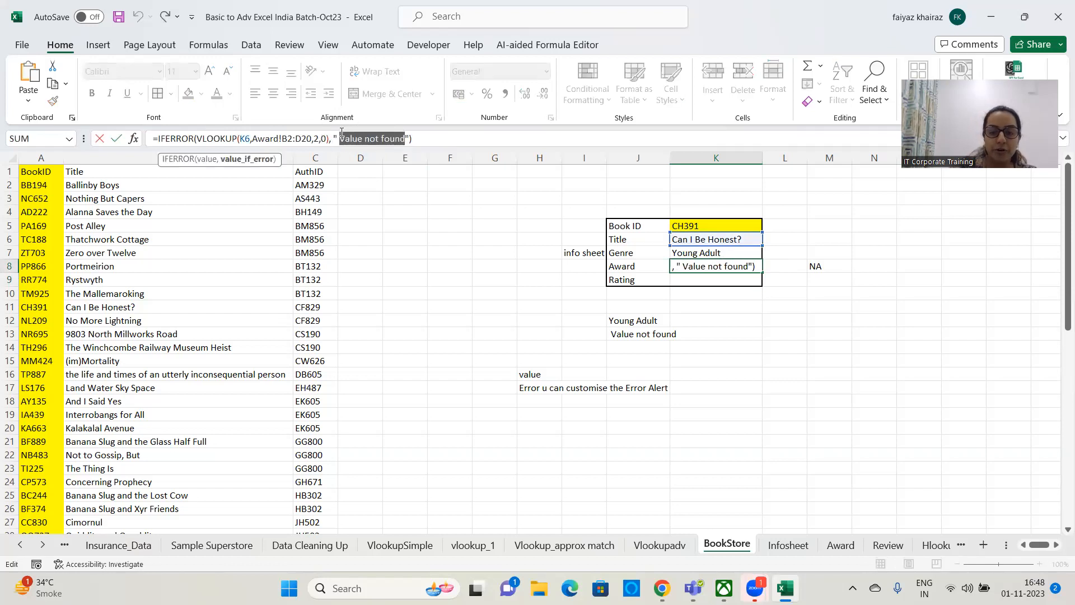
pyautogui.press('BackSpace')
pyautogui.write('No award')
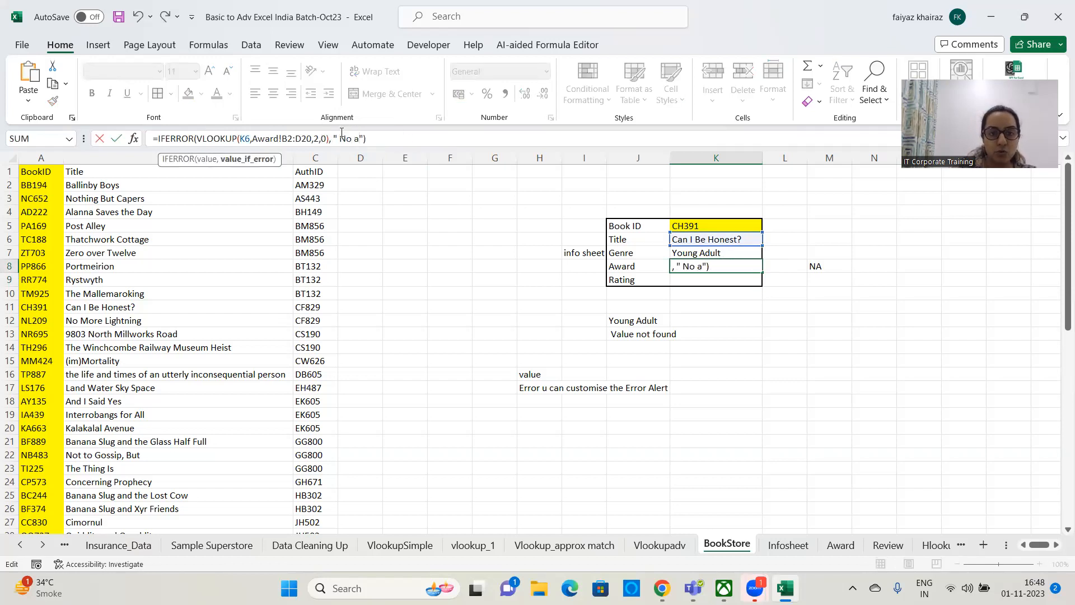
pyautogui.write(' given')
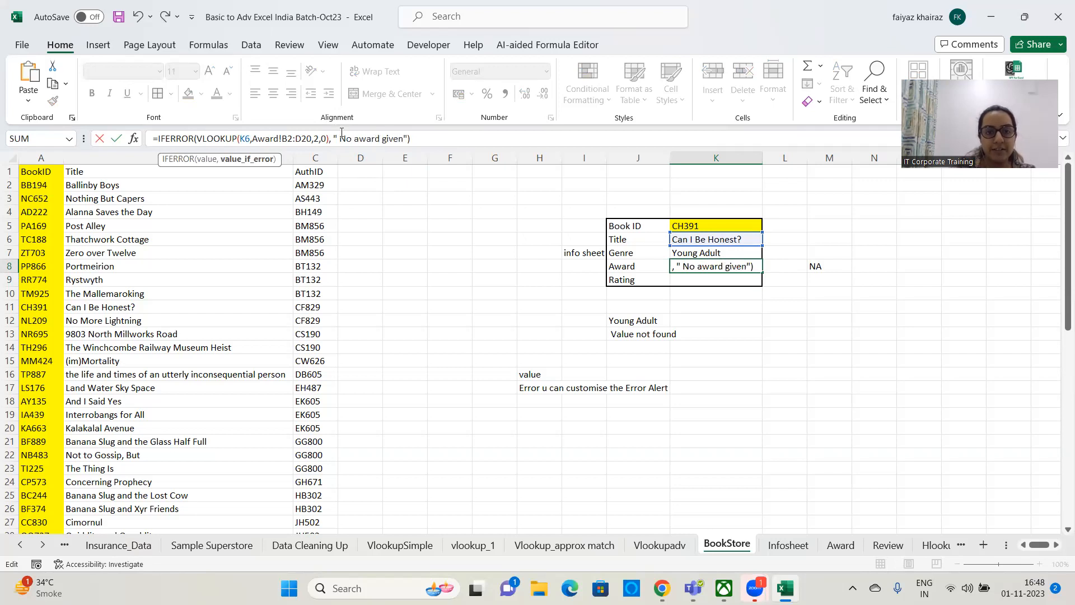
pyautogui.press('Return')
pyautogui.click(701, 267)
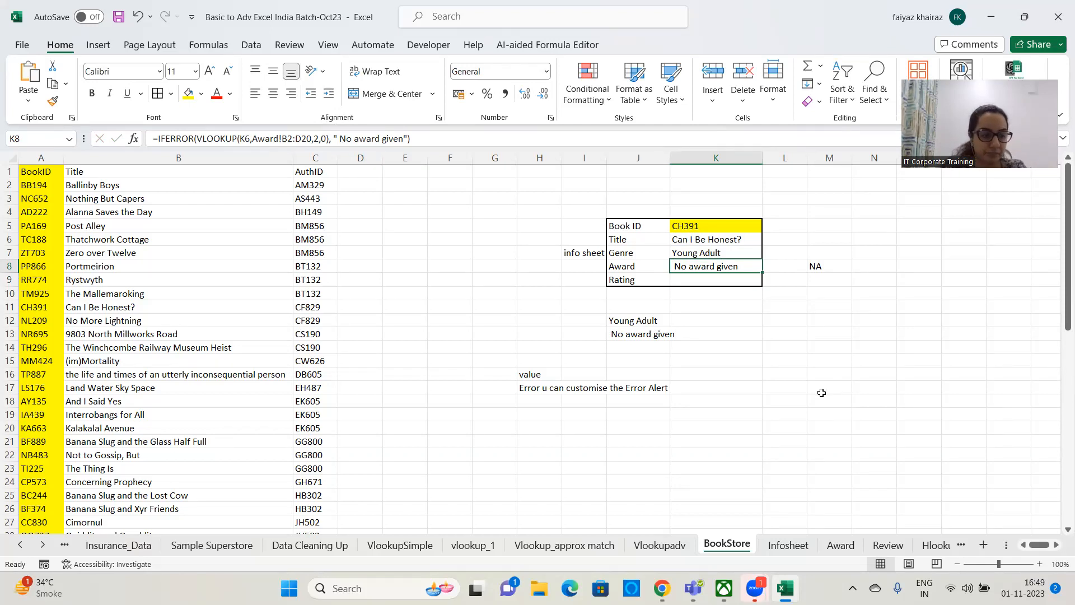
# - Inspect the IFERROR formula in the Award cell K8
pyautogui.click(1017, 421)
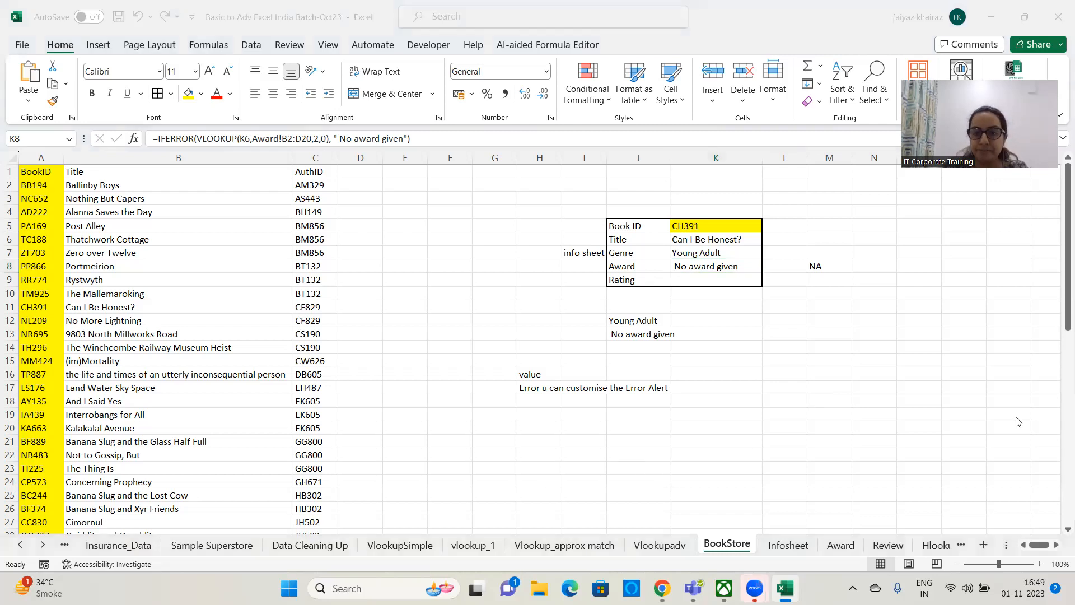
pyautogui.doubleClick(700, 271)
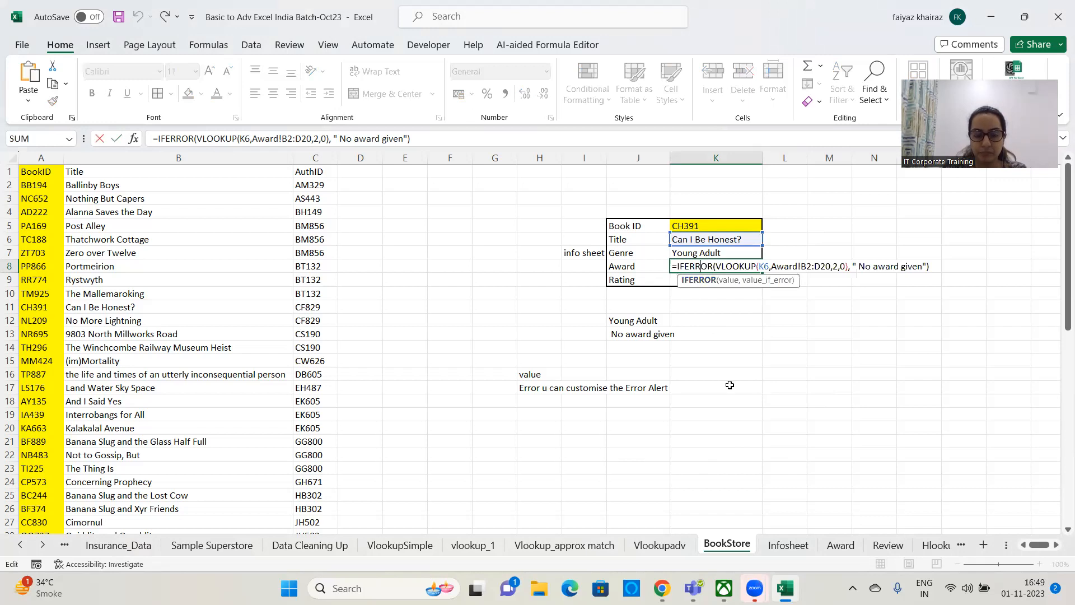
pyautogui.press('Escape')
# - Examine the Reviewer ID and Rating columns in D3:E23 of the Review sheet
pyautogui.click(879, 548)
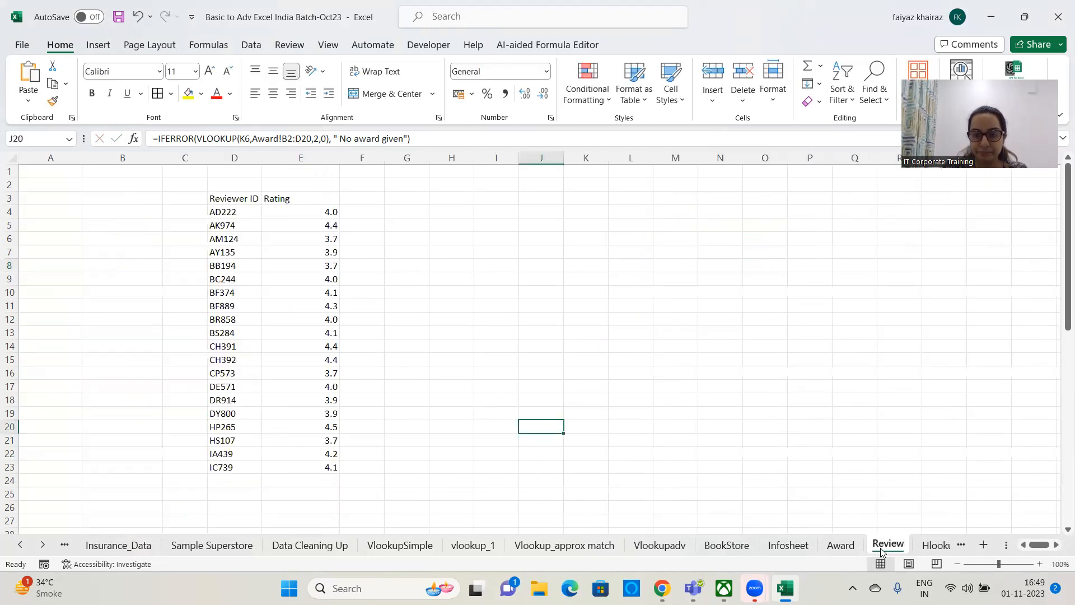
pyautogui.click(722, 546)
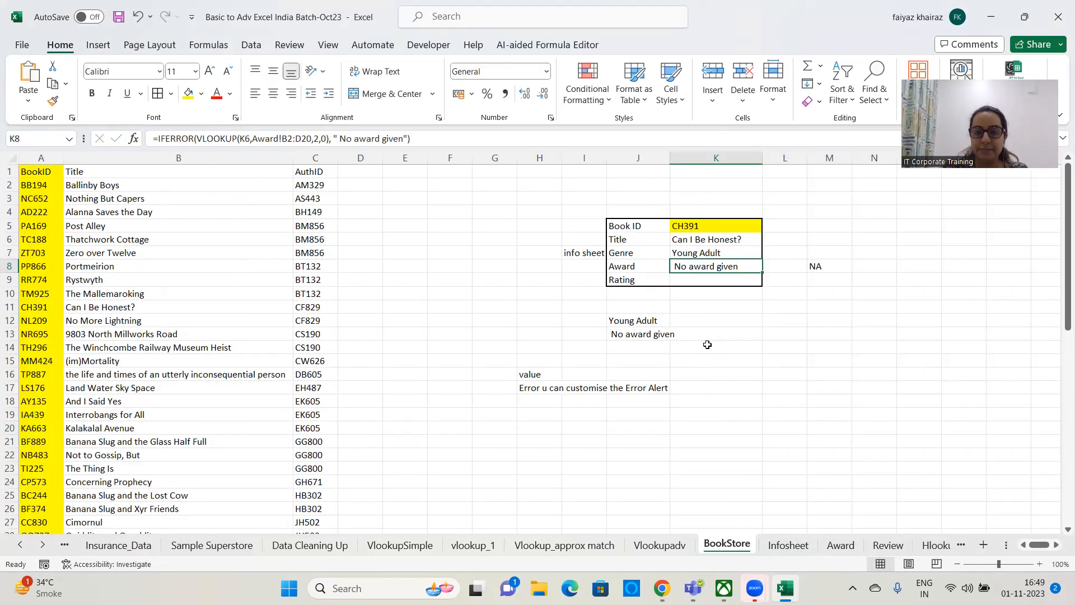
pyautogui.click(712, 281)
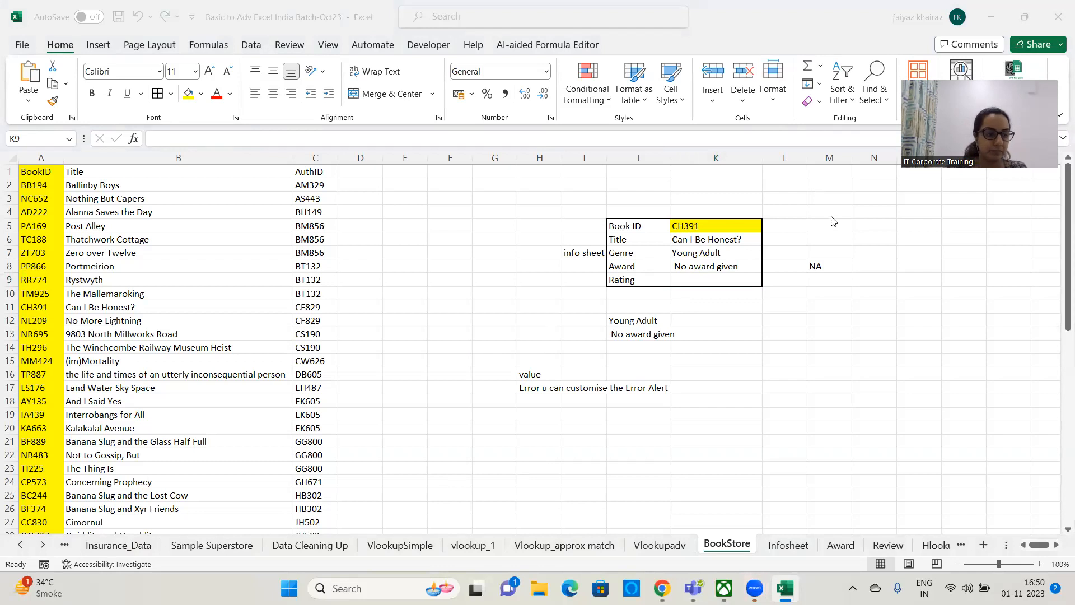
pyautogui.click(728, 274)
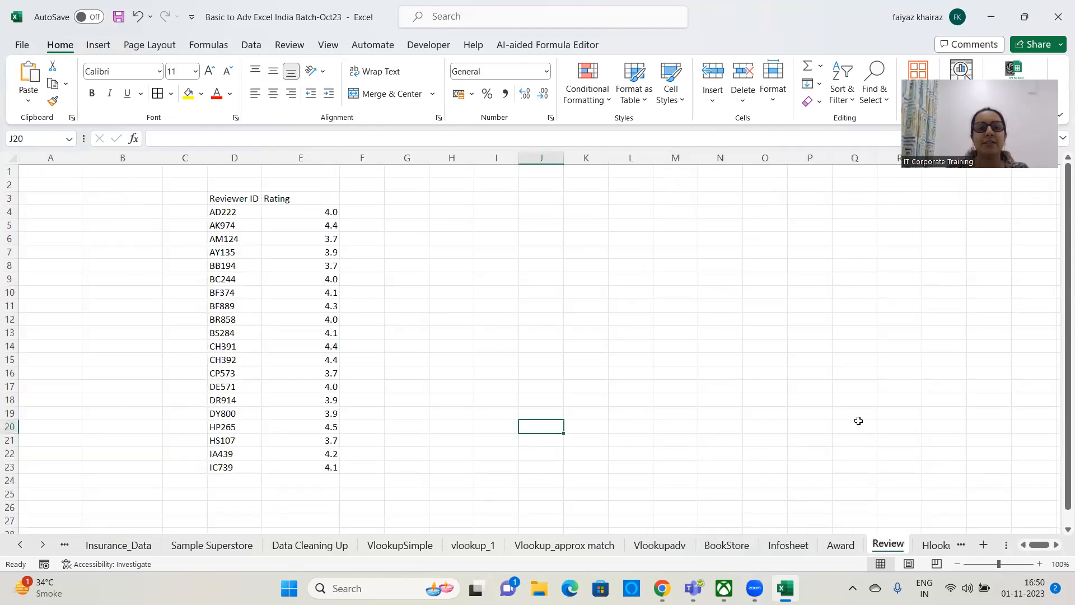
pyautogui.moveTo(250, 200); pyautogui.dragTo(298, 461)
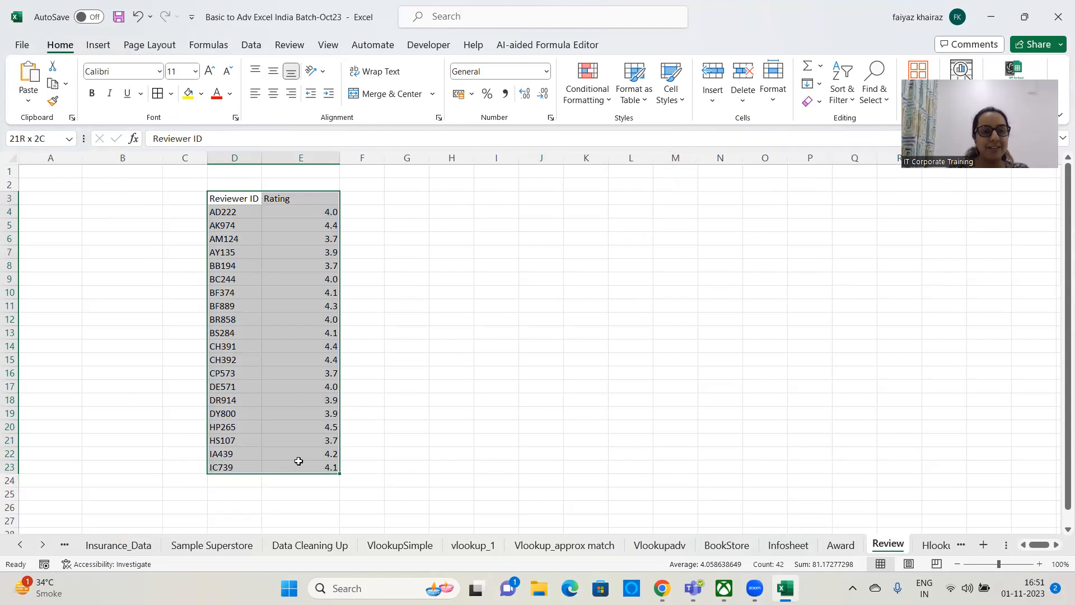
pyautogui.click(397, 399)
pyautogui.moveTo(245, 200); pyautogui.dragTo(240, 466)
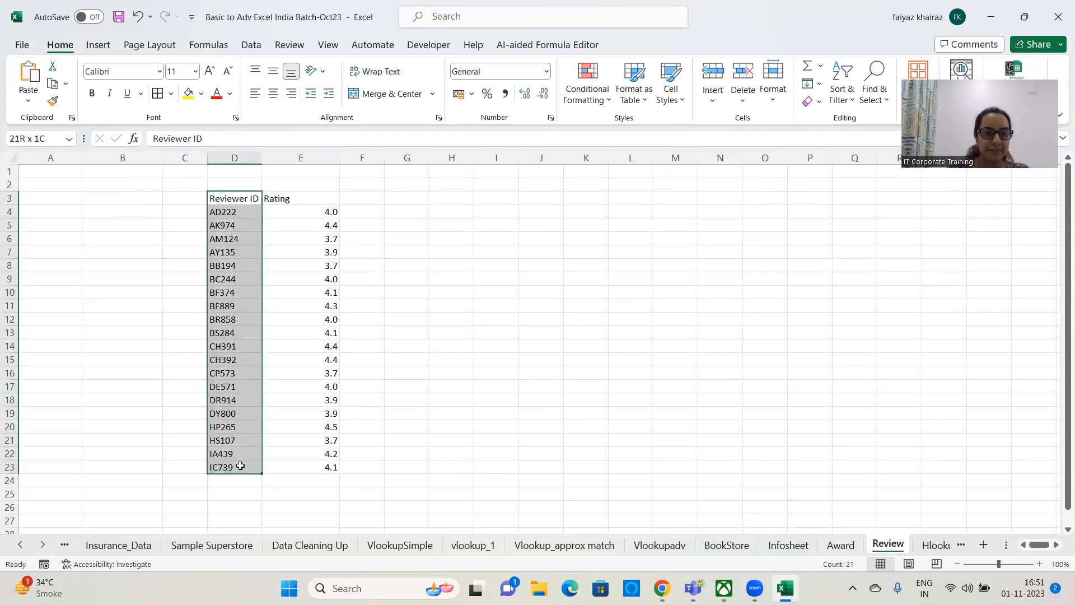
pyautogui.click(400, 370)
pyautogui.moveTo(290, 200); pyautogui.dragTo(297, 455)
pyautogui.click(492, 341)
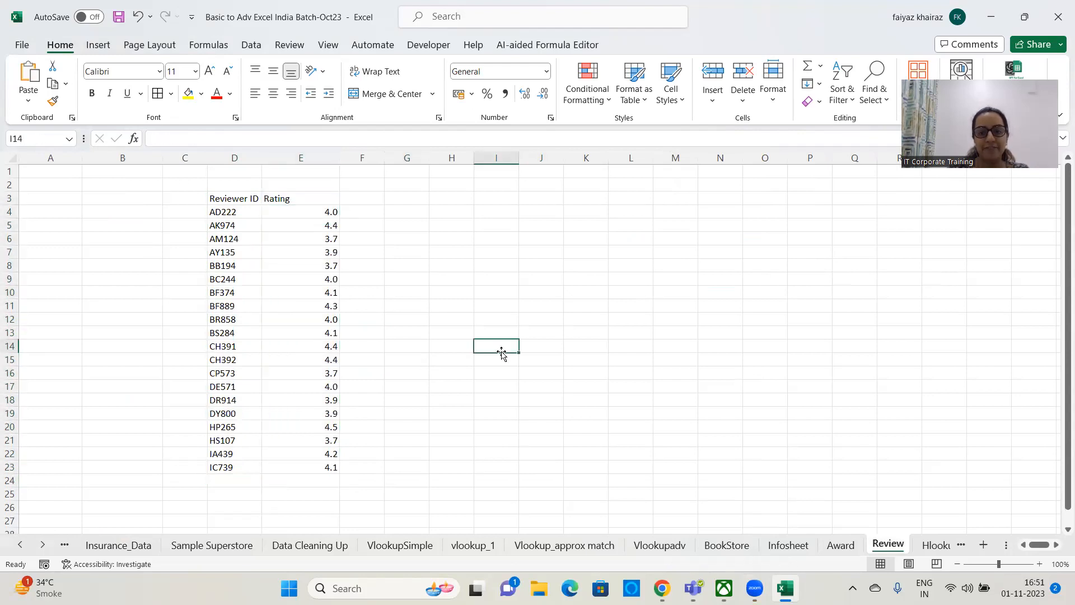
# - Enter a VLOOKUP in BookStore cell K9 that looks up K5 in Review!D3:E23, returning column 2 with exact match 0
pyautogui.click(721, 549)
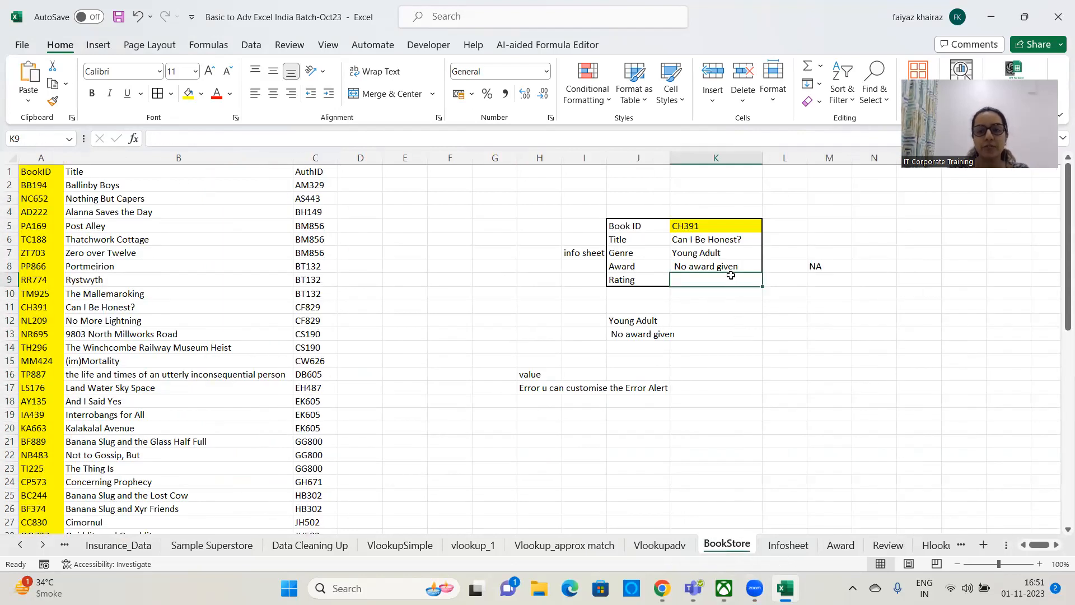
pyautogui.write('=vloo')
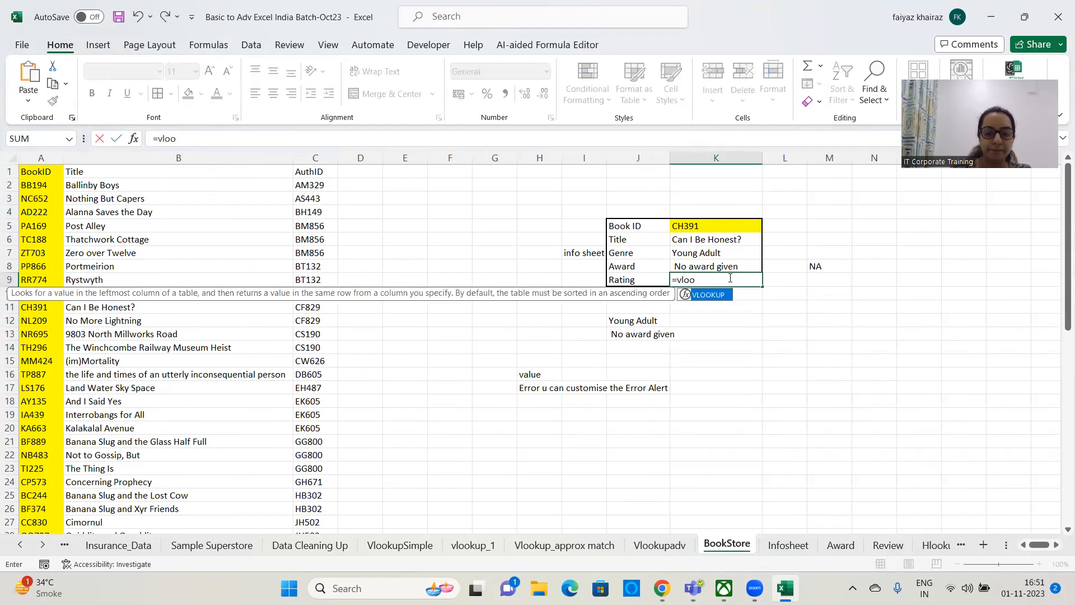
pyautogui.write('kup(')
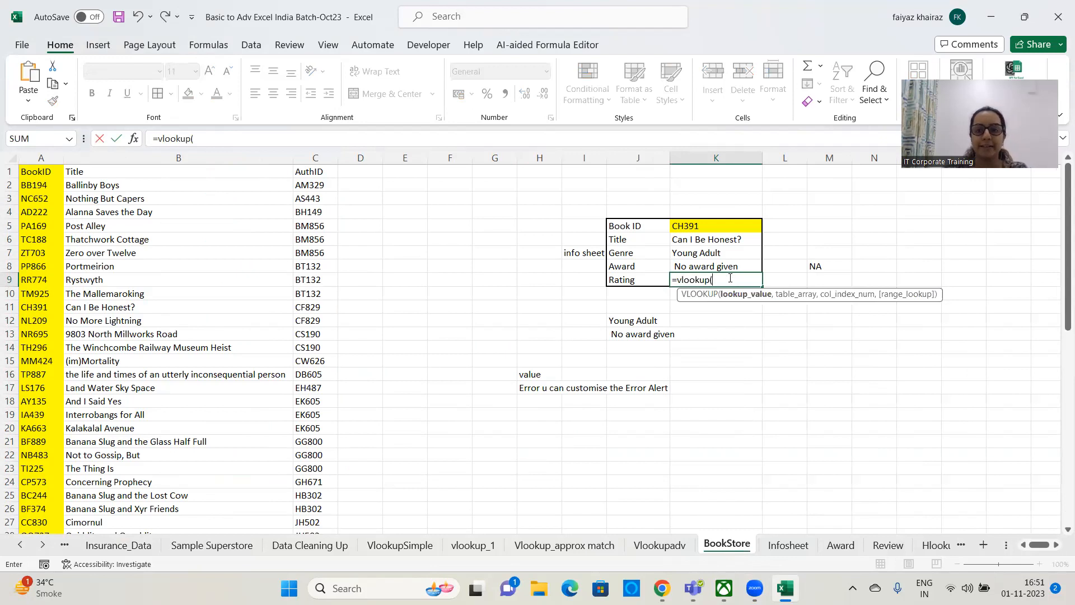
pyautogui.click(729, 225)
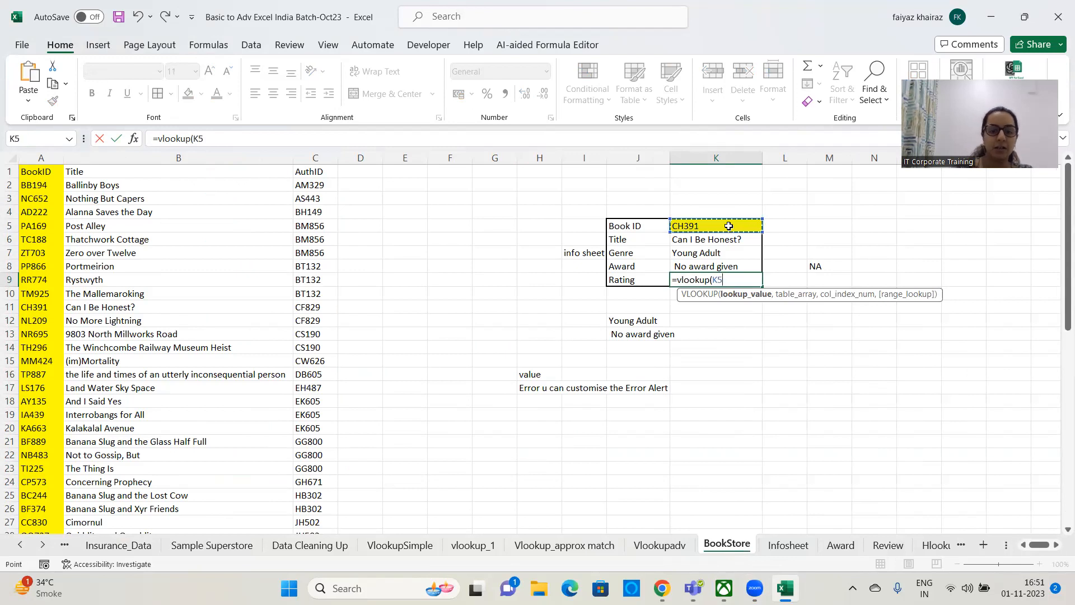
pyautogui.write(',')
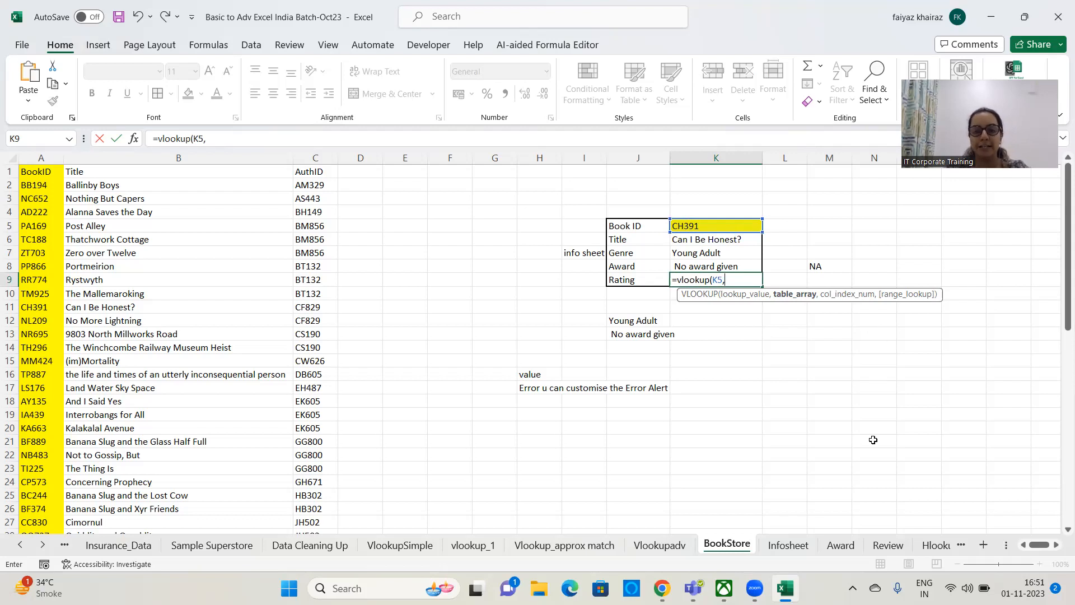
pyautogui.click(890, 545)
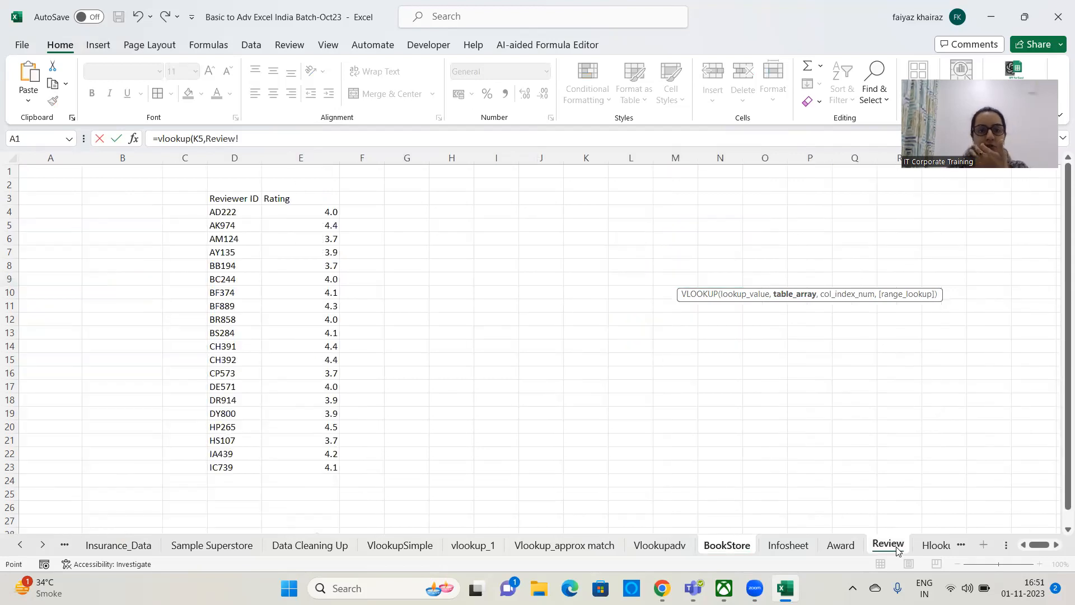
pyautogui.moveTo(236, 199); pyautogui.dragTo(298, 473)
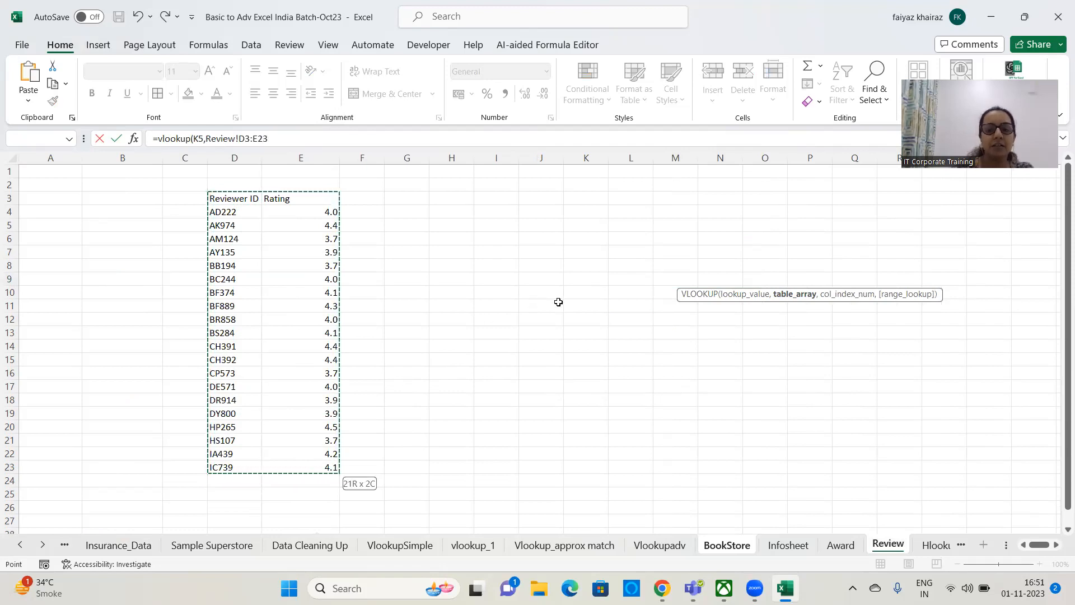
pyautogui.write(',')
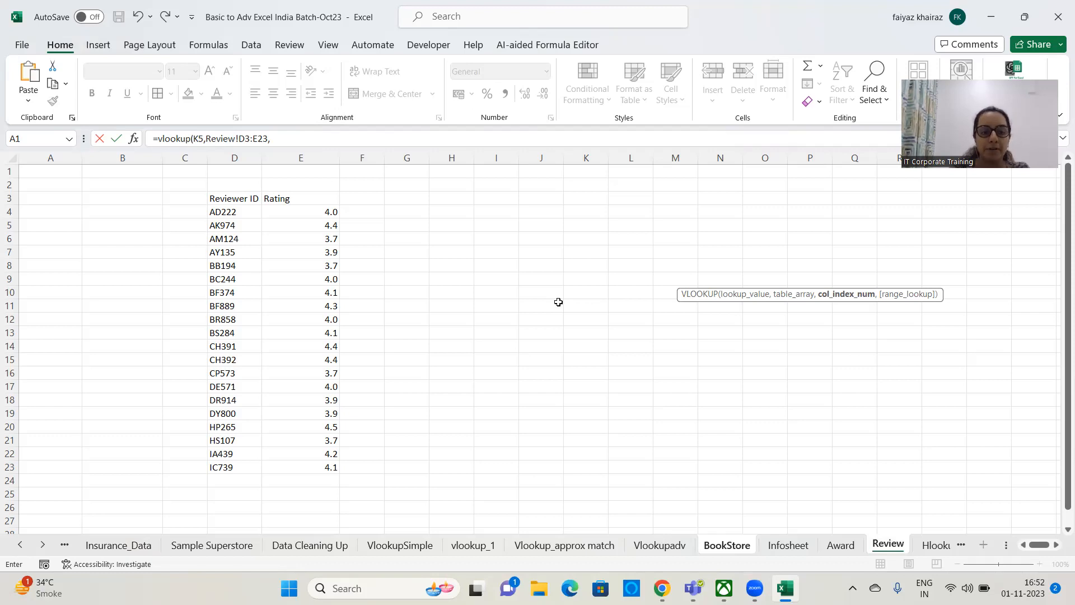
pyautogui.write('2')
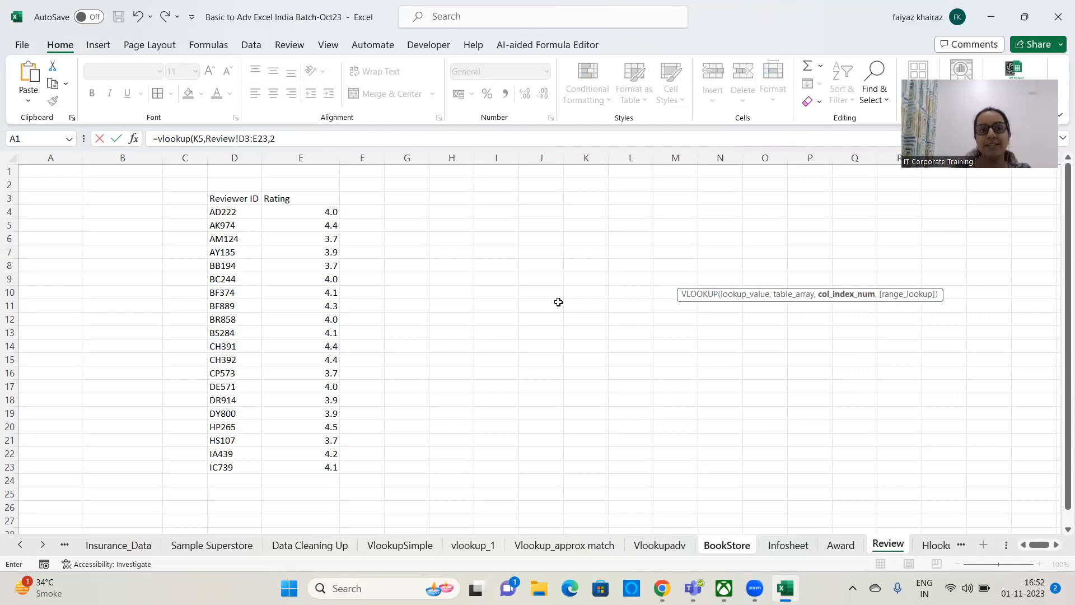
pyautogui.write(',')
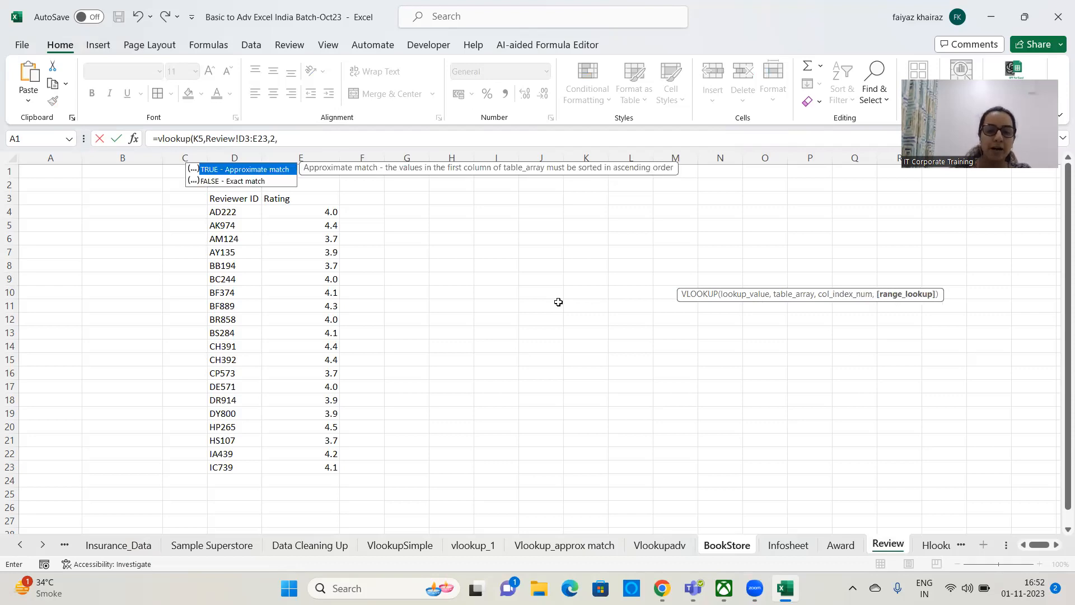
pyautogui.write('0')
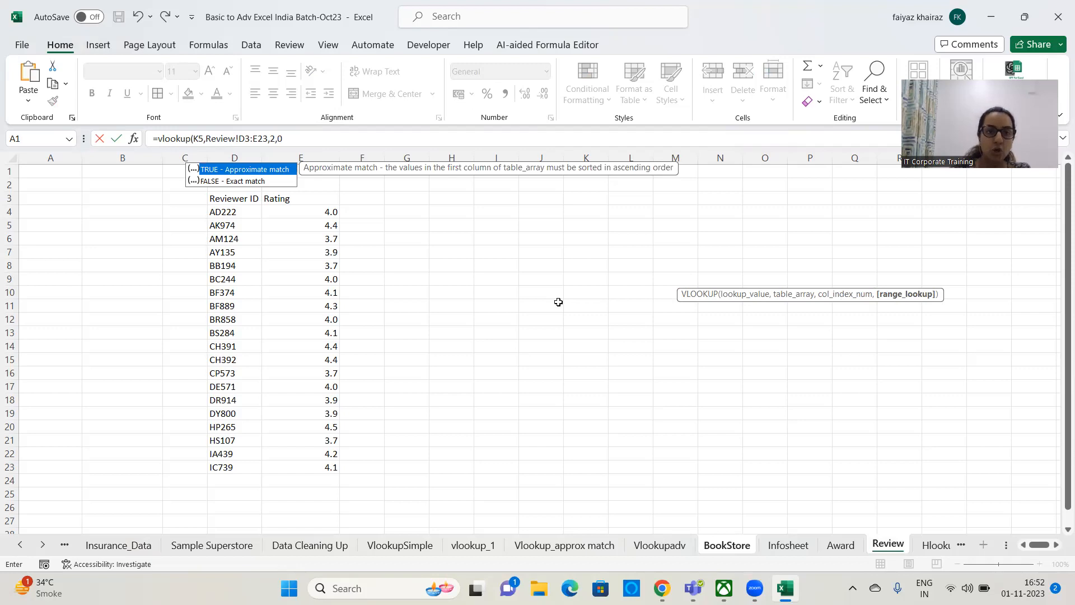
pyautogui.write(')')
pyautogui.press('Return')
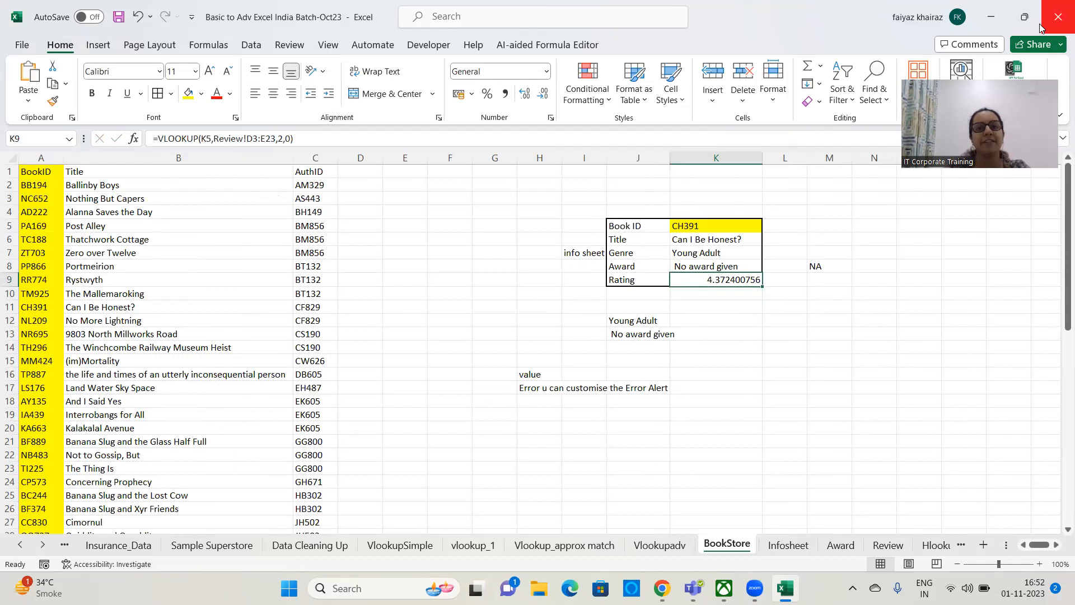
# - Reduce the rating in K9 to two decimal places
pyautogui.click(543, 97)
pyautogui.click(543, 98)
pyautogui.click(543, 97)
pyautogui.click(543, 97)
pyautogui.click(543, 97)
pyautogui.click(543, 98)
pyautogui.click(543, 98)
pyautogui.click(821, 319)
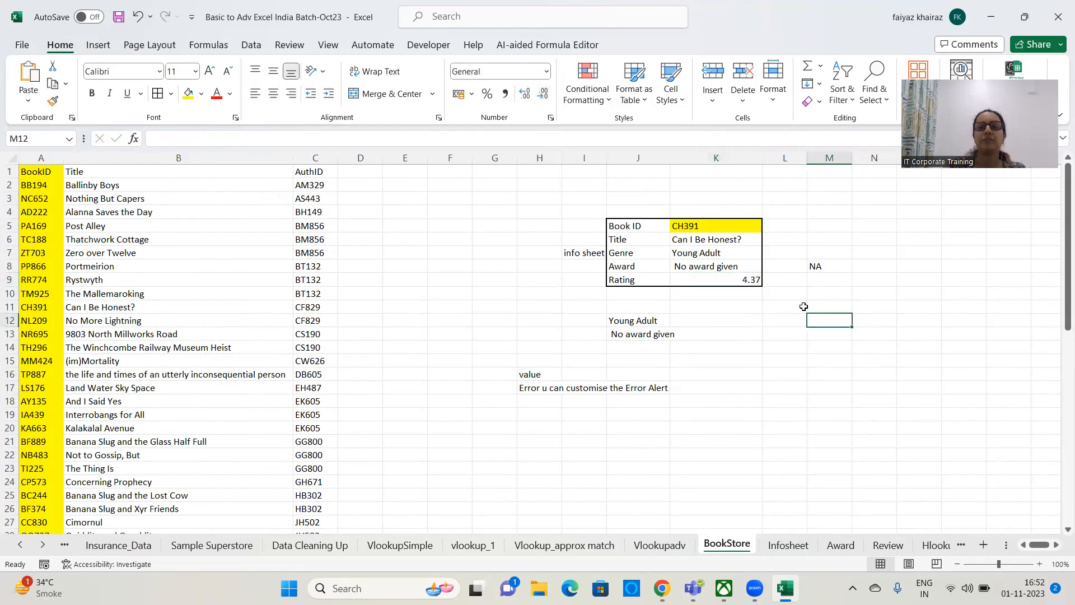
# - Choose LS176 as the Book ID in K5 to test the rating lookup
pyautogui.click(759, 282)
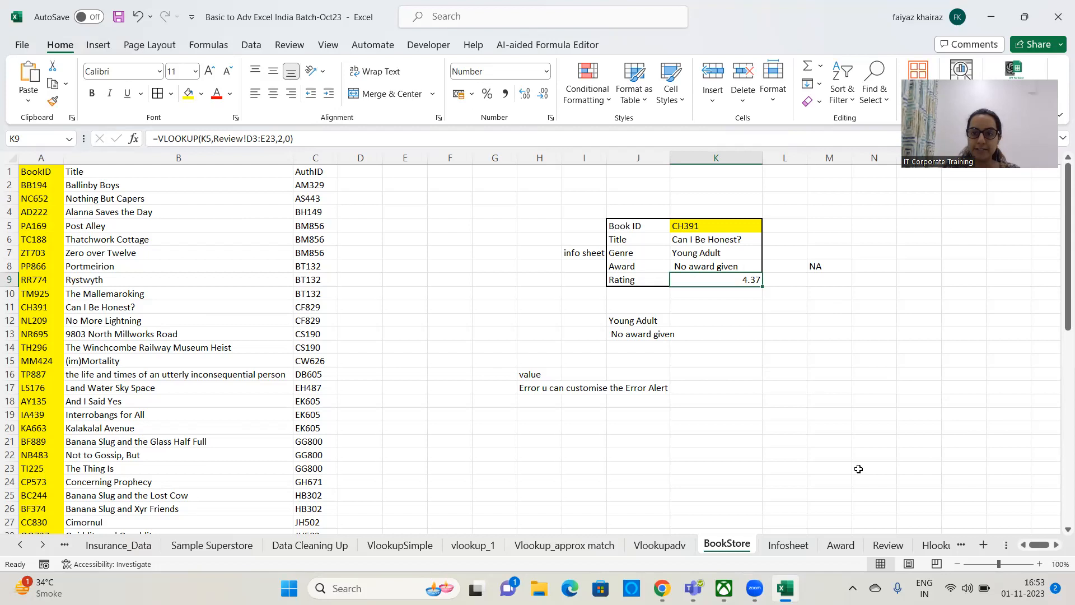
pyautogui.click(720, 281)
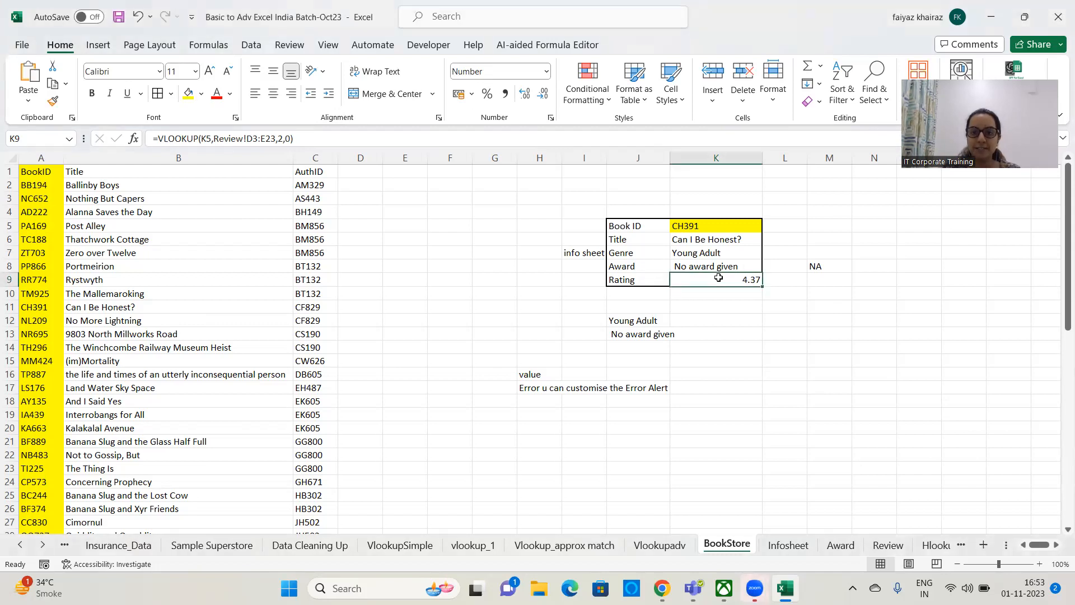
pyautogui.click(722, 230)
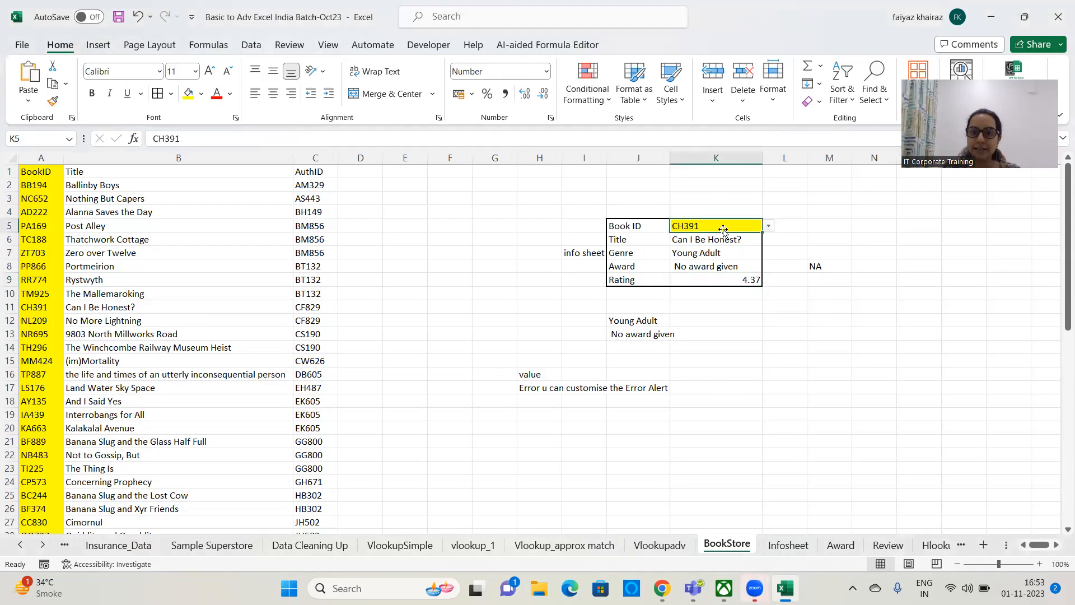
pyautogui.click(769, 225)
pyautogui.click(693, 343)
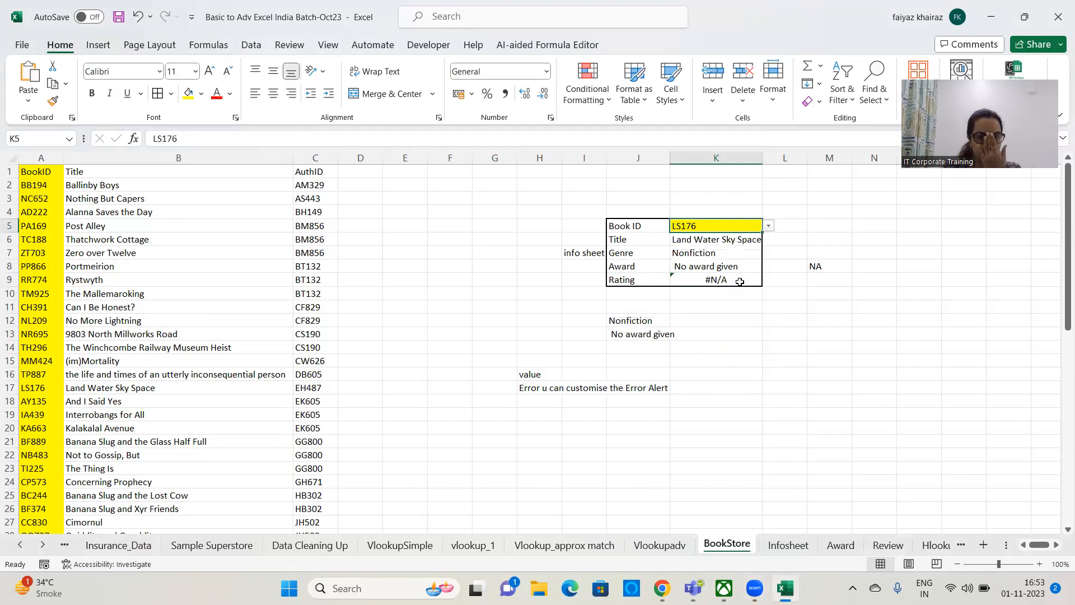
# - Wrap the rating VLOOKUP in K9 with IFERROR so that a missing rating displays "-"
pyautogui.click(738, 279)
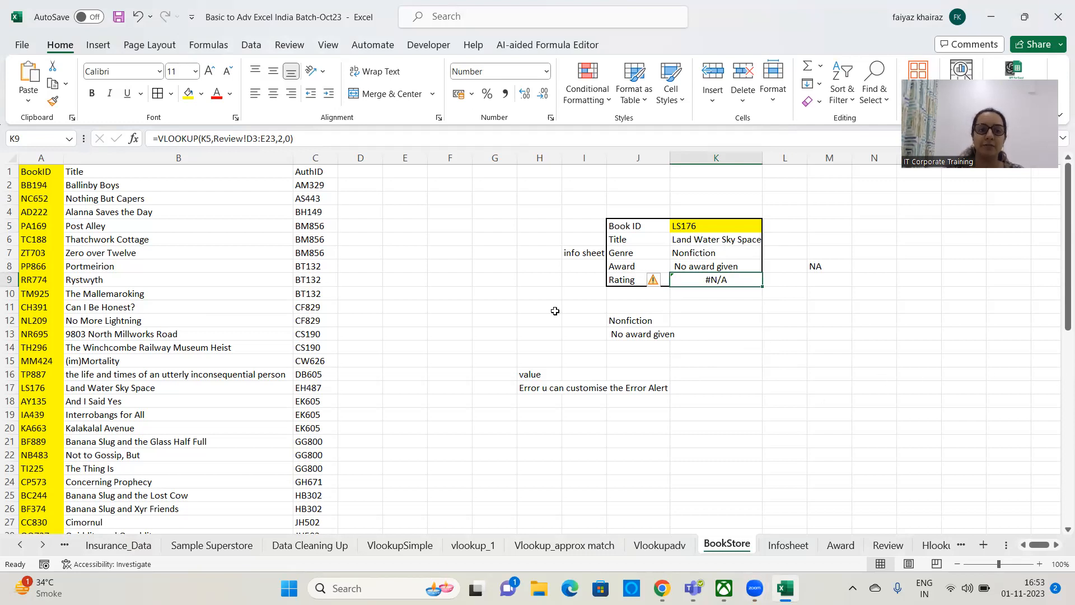
pyautogui.click(158, 138)
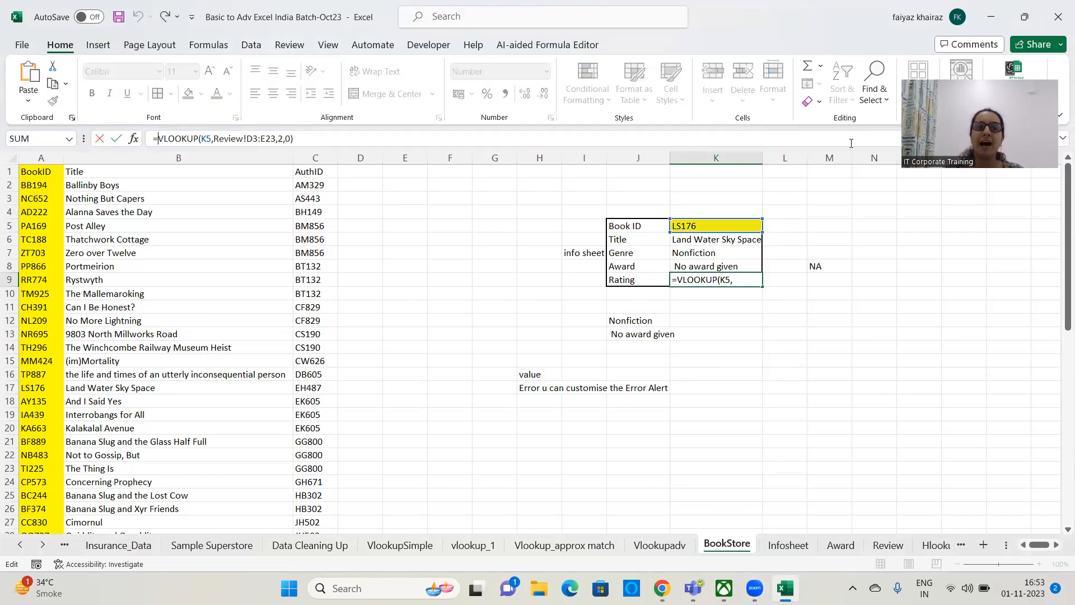
pyautogui.write('iferror(')
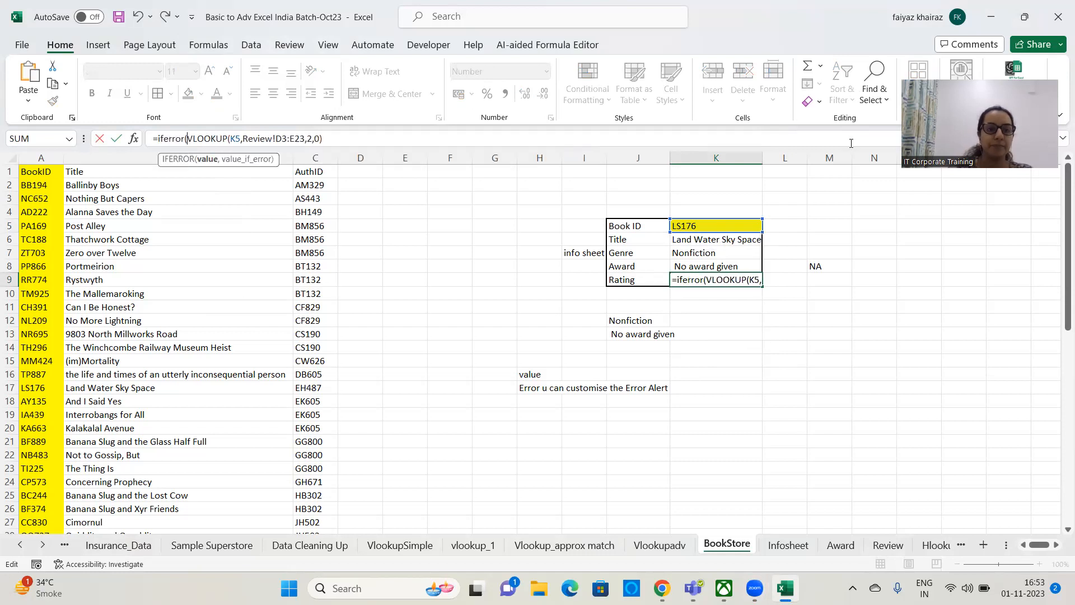
pyautogui.click(325, 138)
pyautogui.write(',')
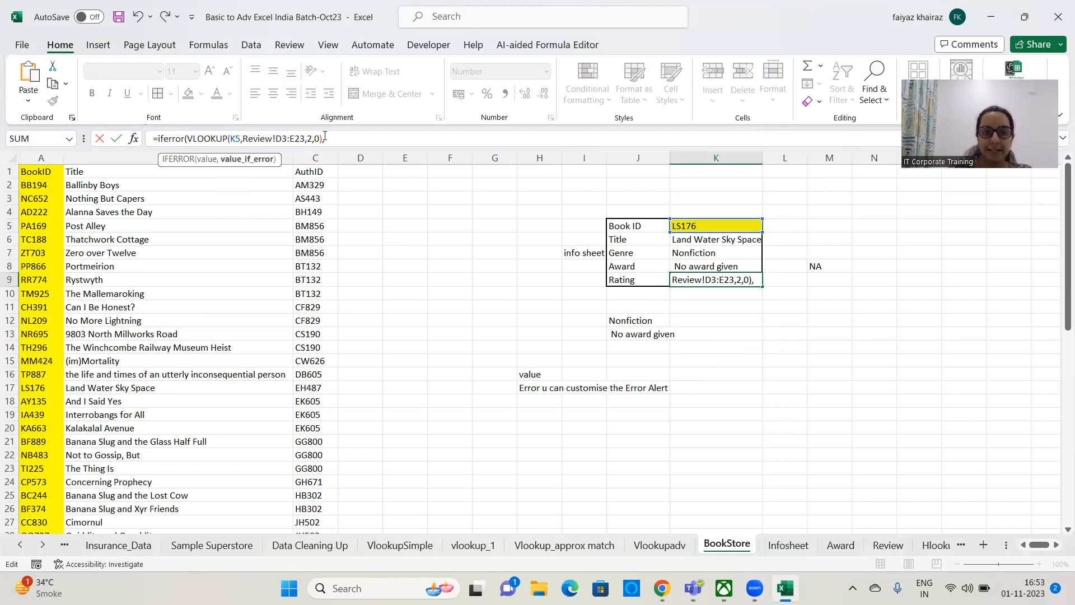
pyautogui.write('"')
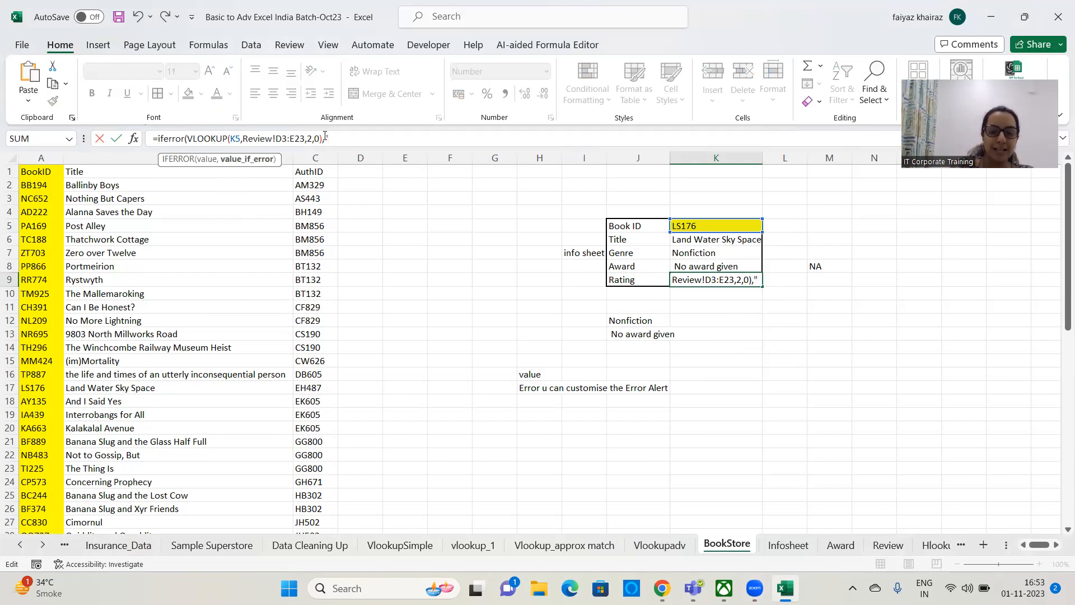
pyautogui.write('-"')
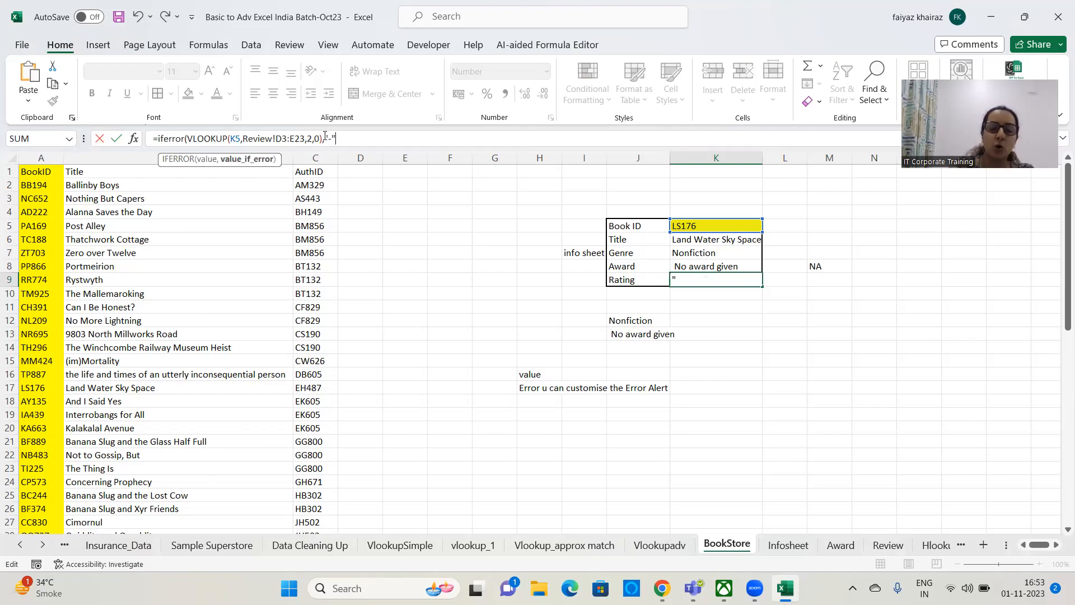
pyautogui.write(')')
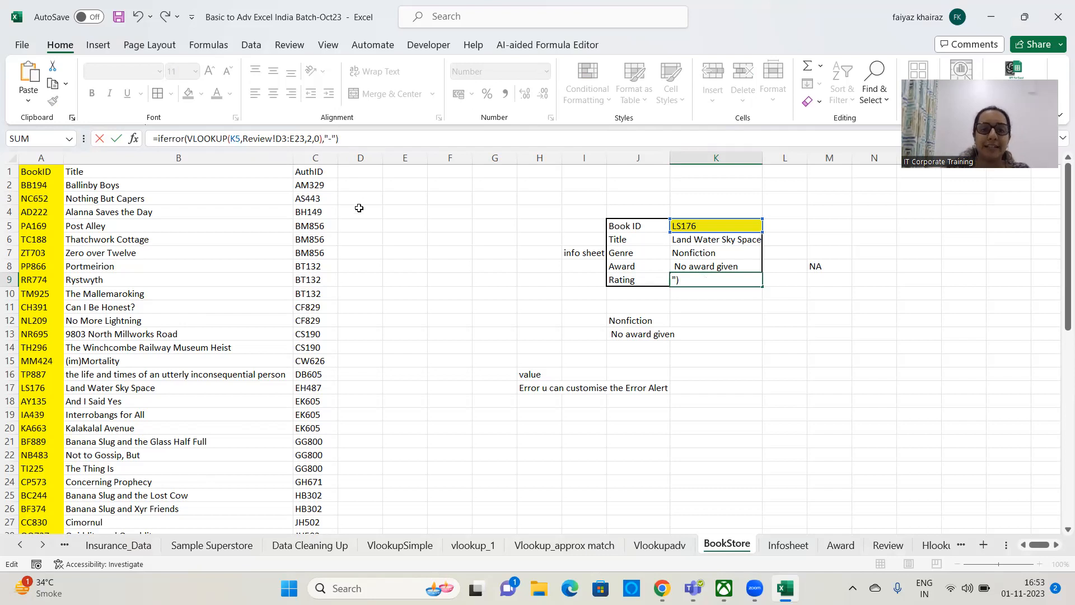
pyautogui.press('Return')
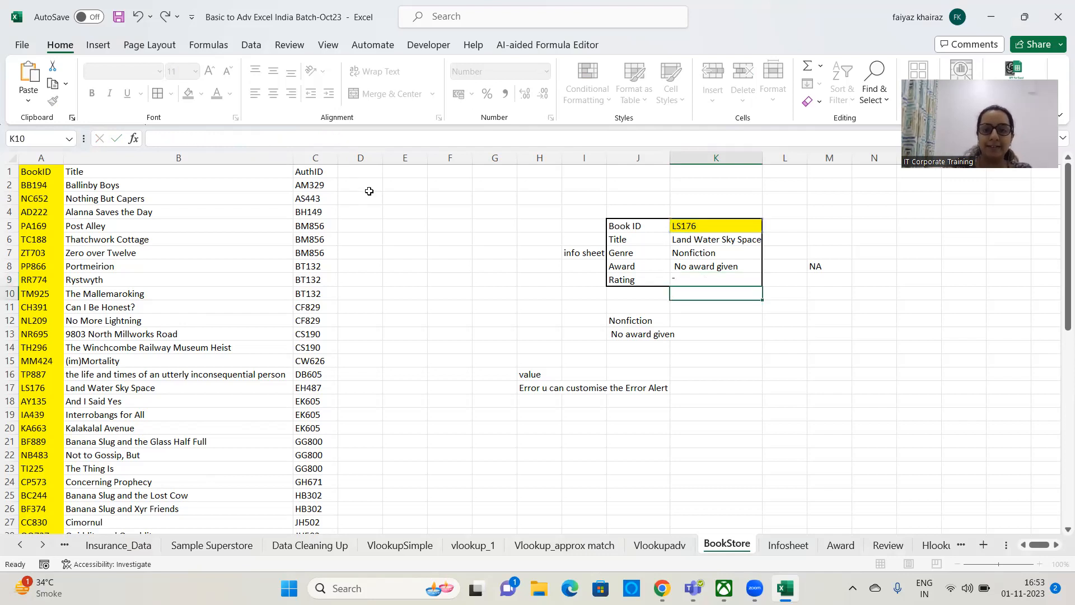
# - Review the complete IFERROR and VLOOKUP formula in K9 without changing it
pyautogui.click(728, 277)
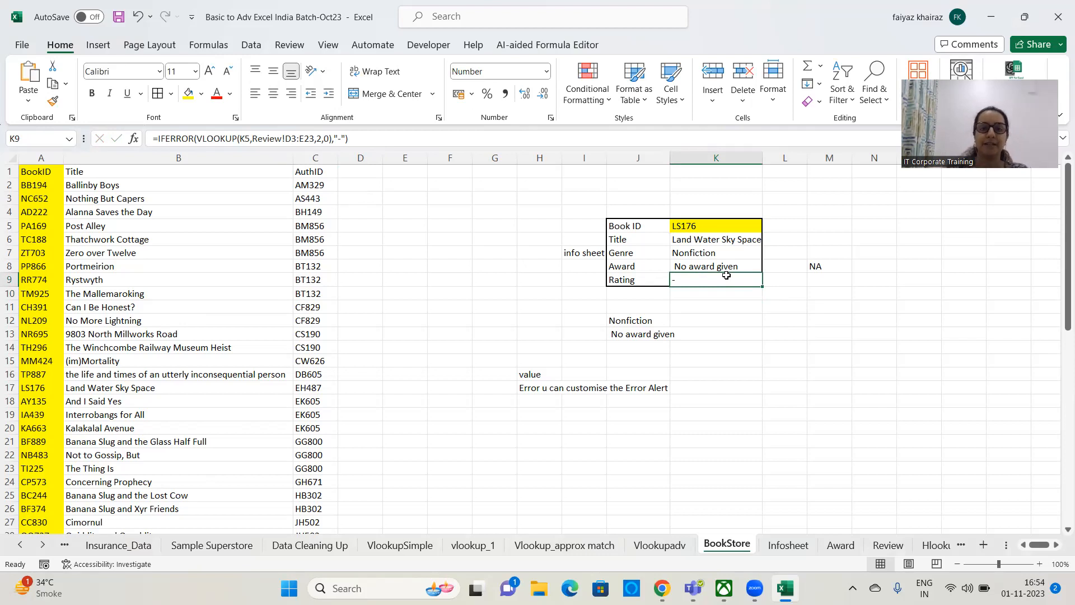
pyautogui.moveTo(348, 138); pyautogui.dragTo(76, 130)
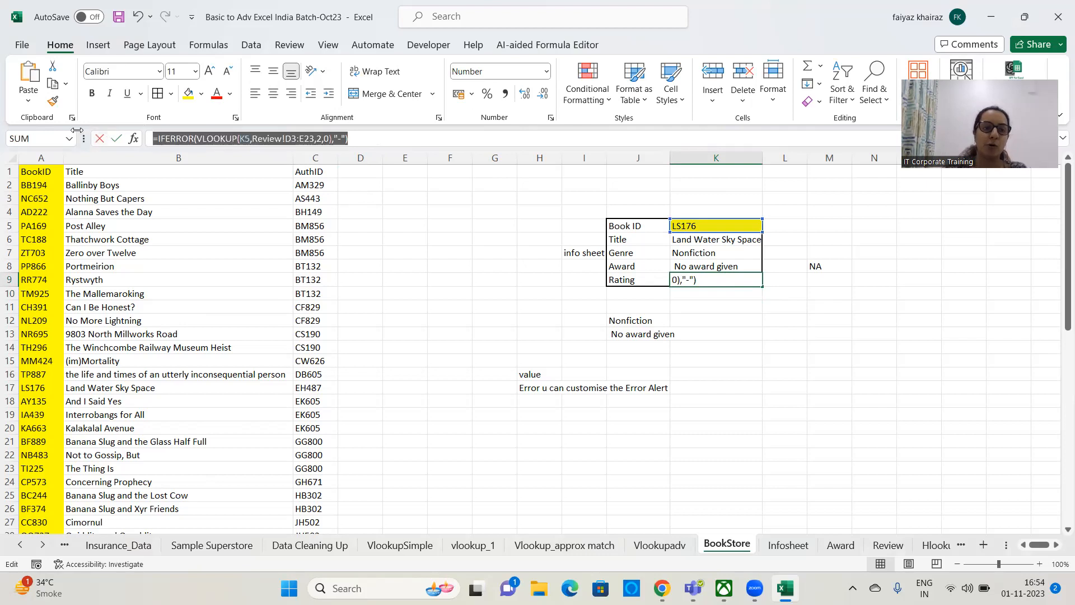
pyautogui.click(474, 551)
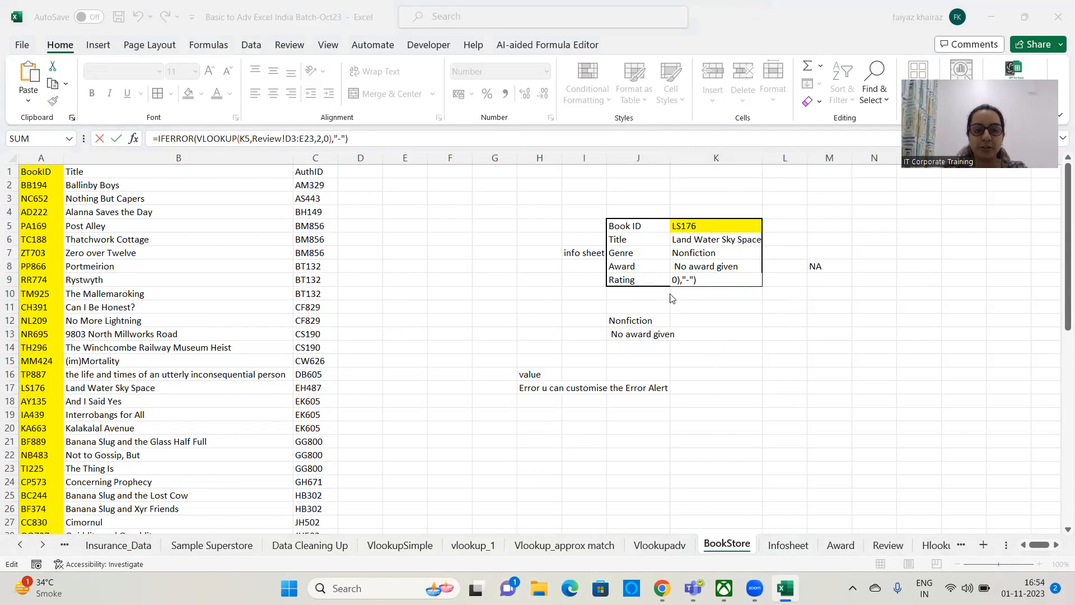
pyautogui.click(819, 336)
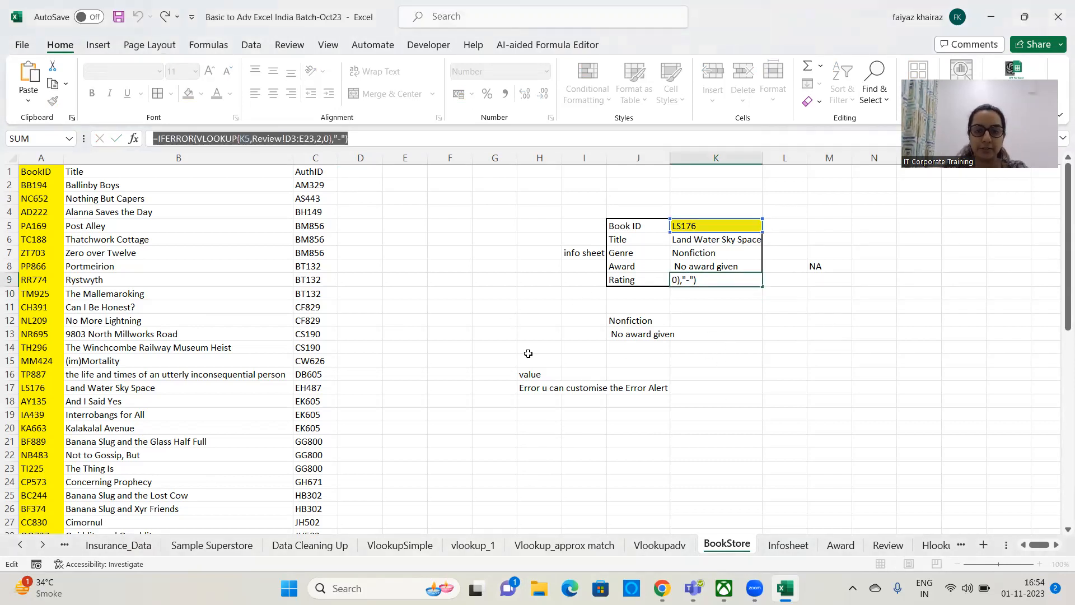
pyautogui.press('Escape')
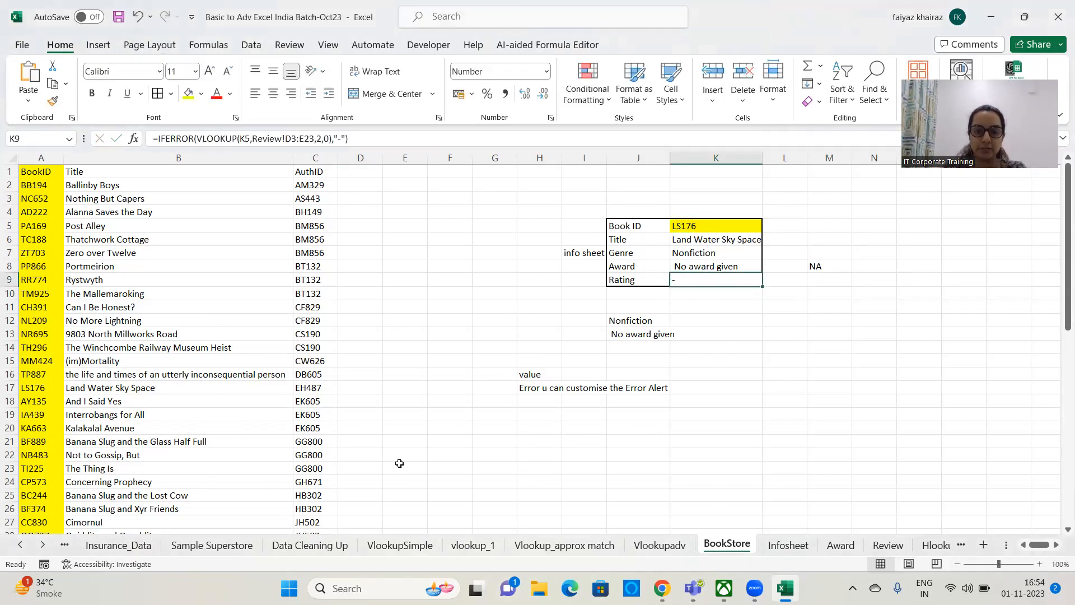
pyautogui.click(392, 550)
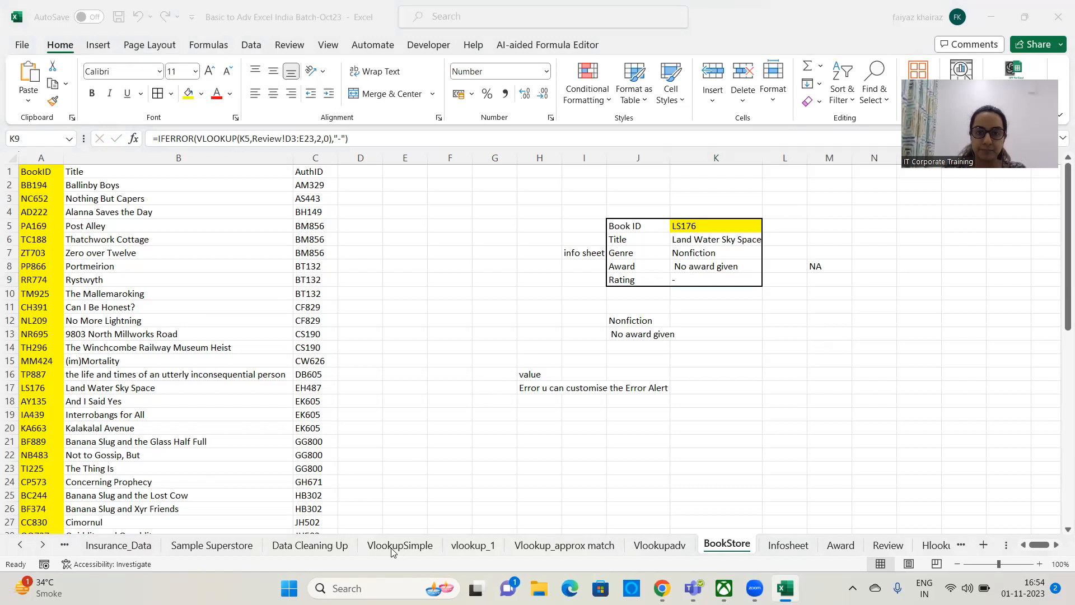
pyautogui.click(734, 278)
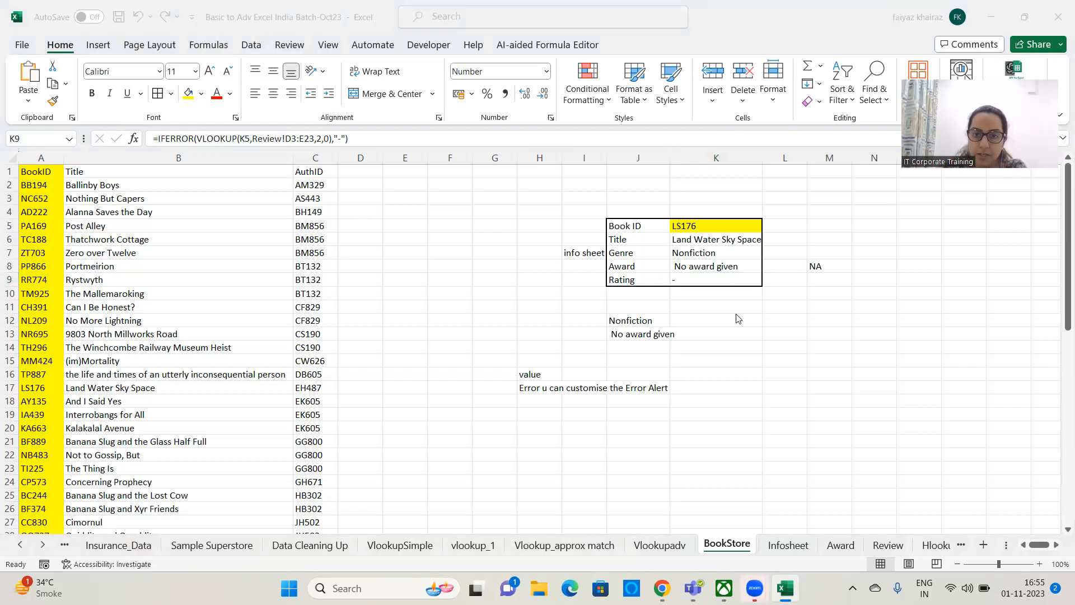
# - Choose BF889 as the Book ID in K5 and autofit column K to the full title
pyautogui.click(734, 223)
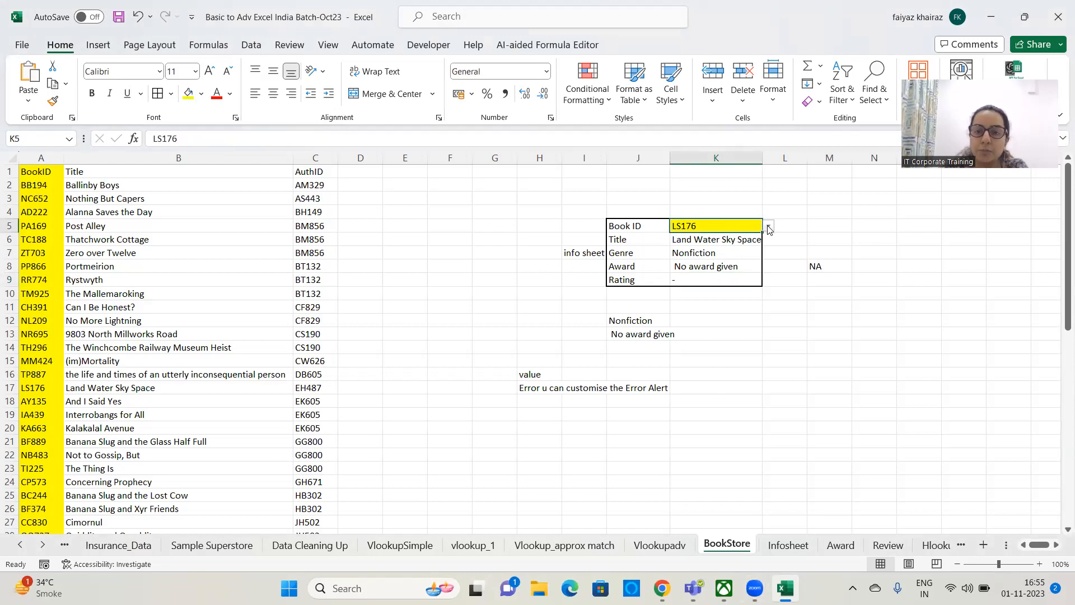
pyautogui.click(769, 226)
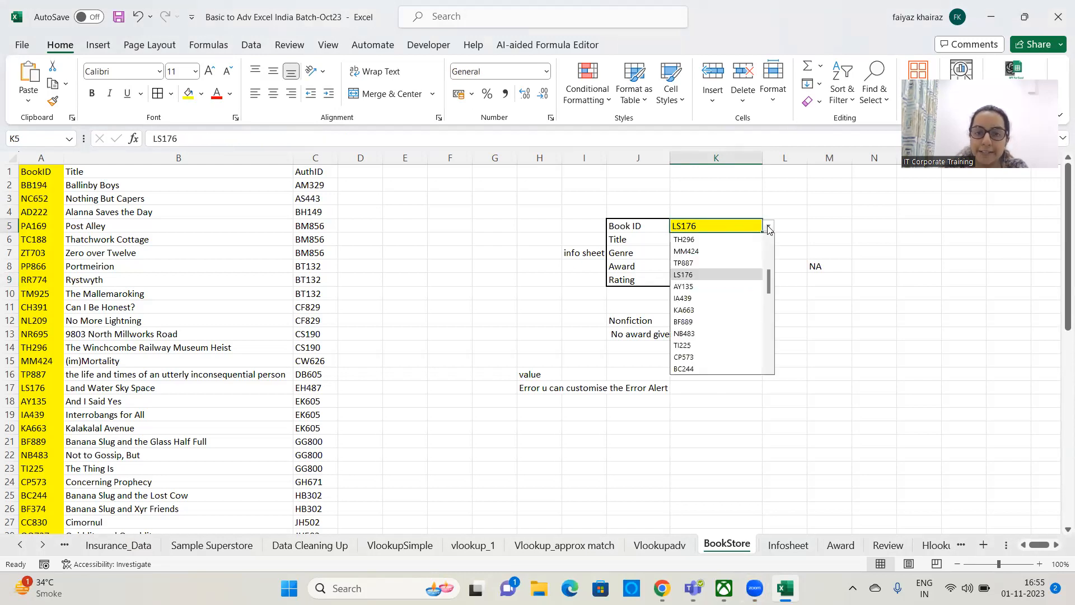
pyautogui.click(704, 321)
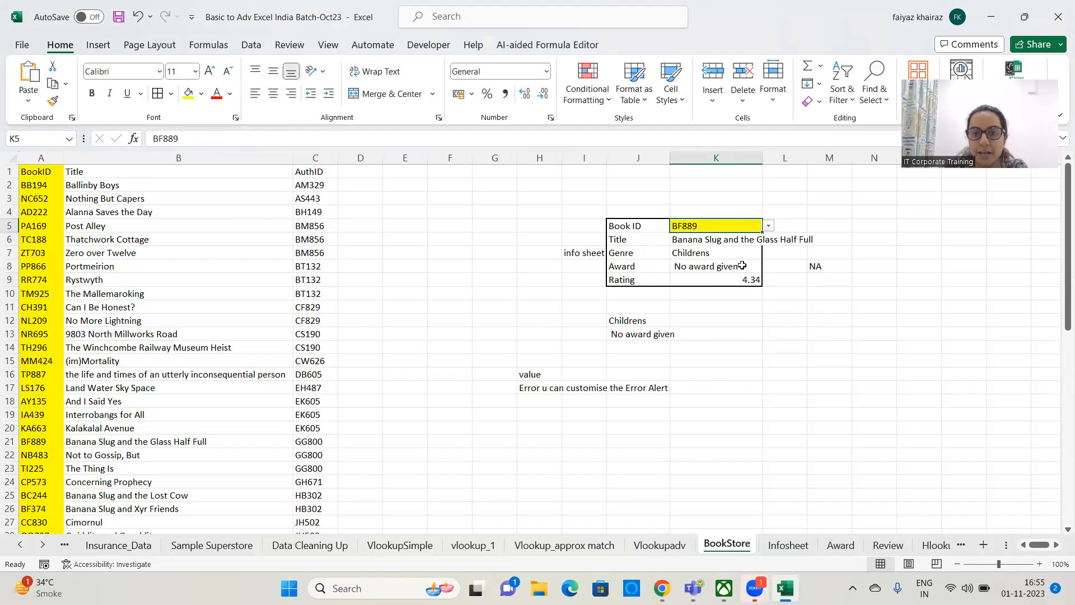
pyautogui.doubleClick(762, 158)
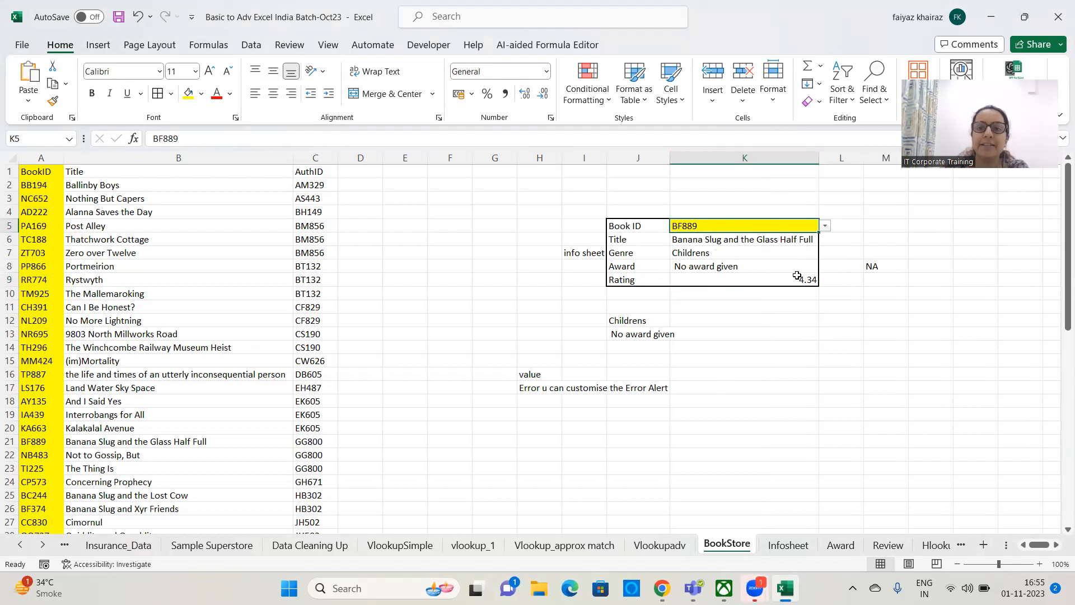
# - Test the lookup form by choosing Book IDs CH391, NR695, TC401 and finally AD222 in K5
pyautogui.click(825, 225)
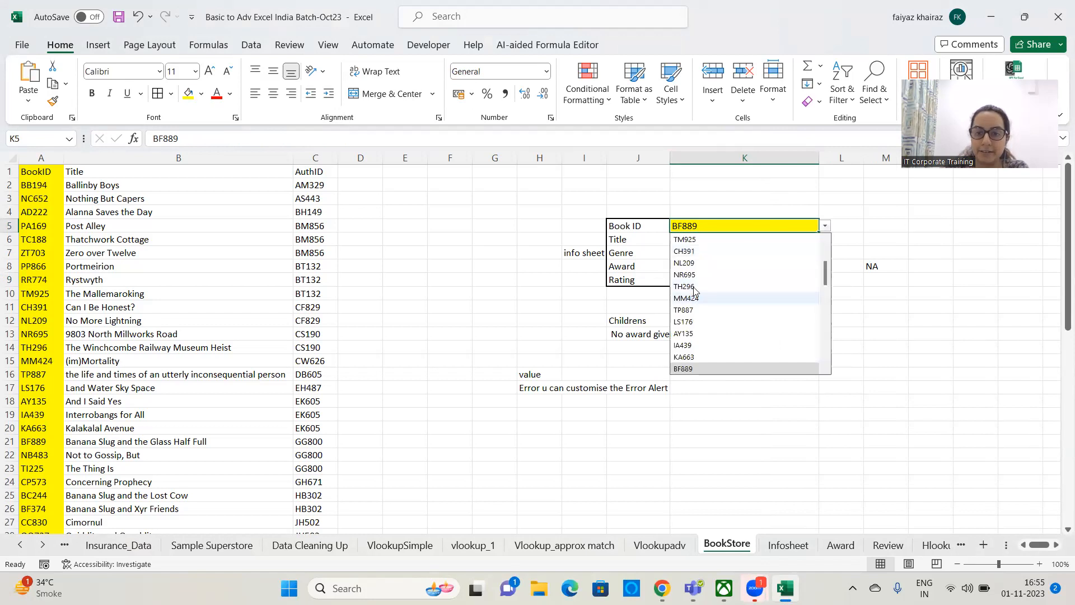
pyautogui.click(684, 250)
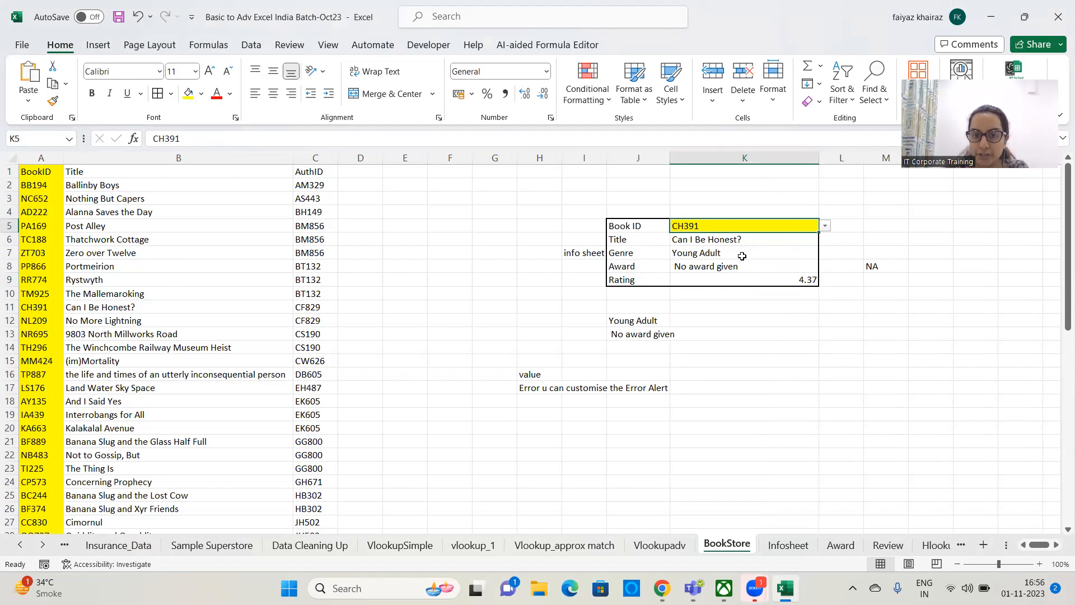
pyautogui.click(825, 226)
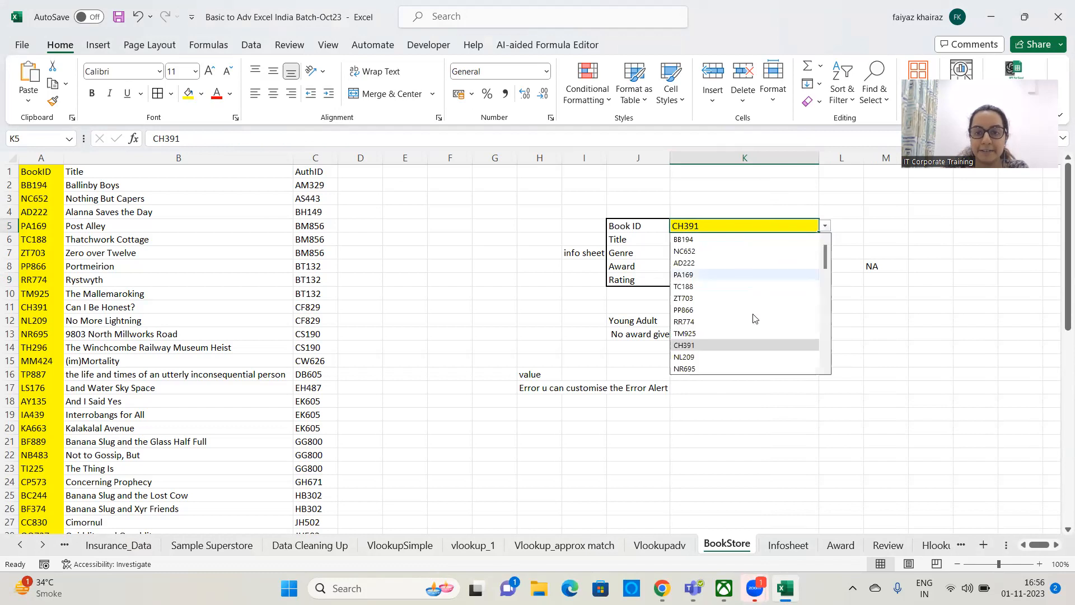
pyautogui.click(726, 369)
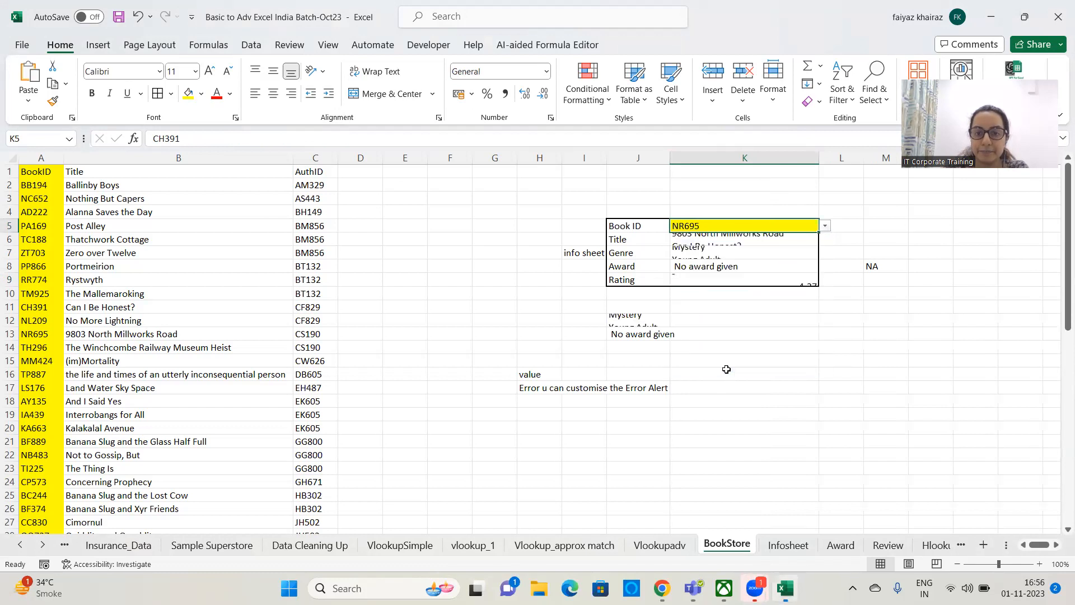
pyautogui.click(825, 225)
pyautogui.scroll(-3, 828, 256)
pyautogui.click(722, 309)
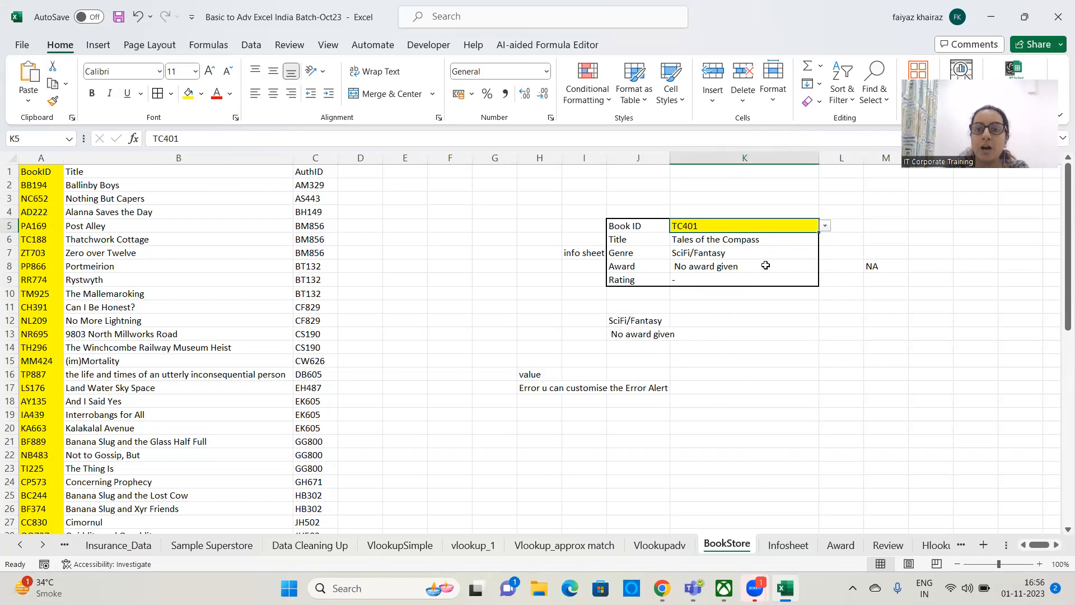
pyautogui.click(825, 226)
pyautogui.moveTo(827, 301); pyautogui.dragTo(826, 238)
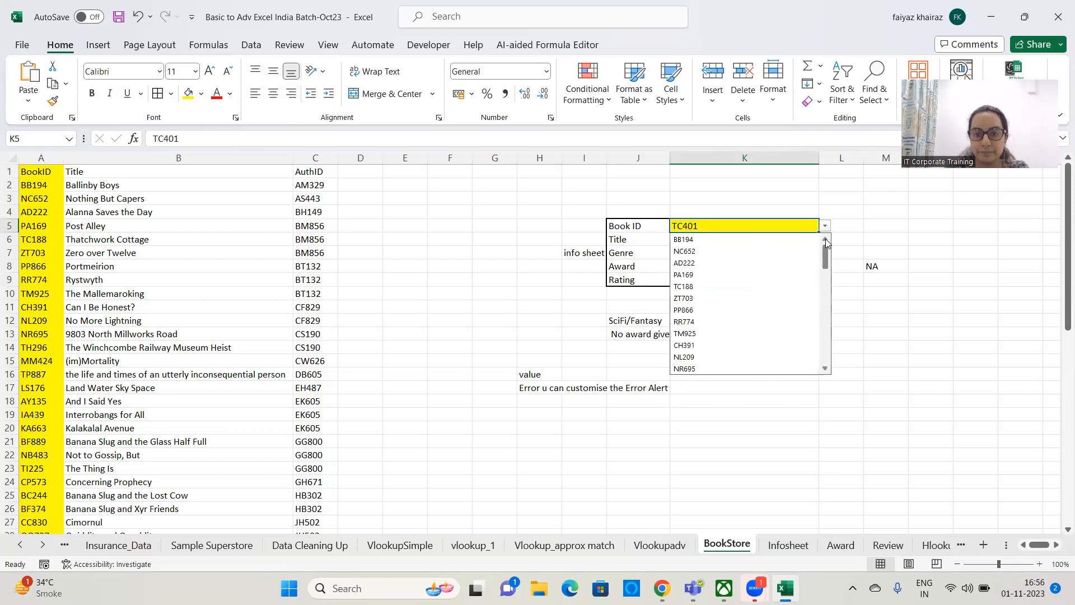
pyautogui.click(715, 264)
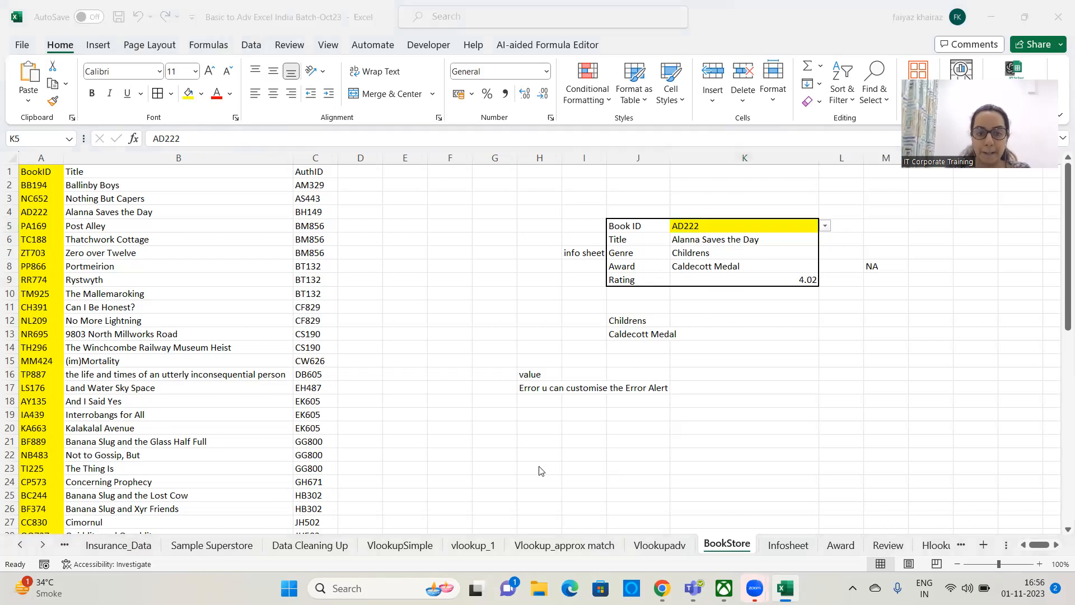
# - On the vlookup_1 sheet, enter the note "o at the end of the Formule exacct Match" in I5
pyautogui.click(469, 545)
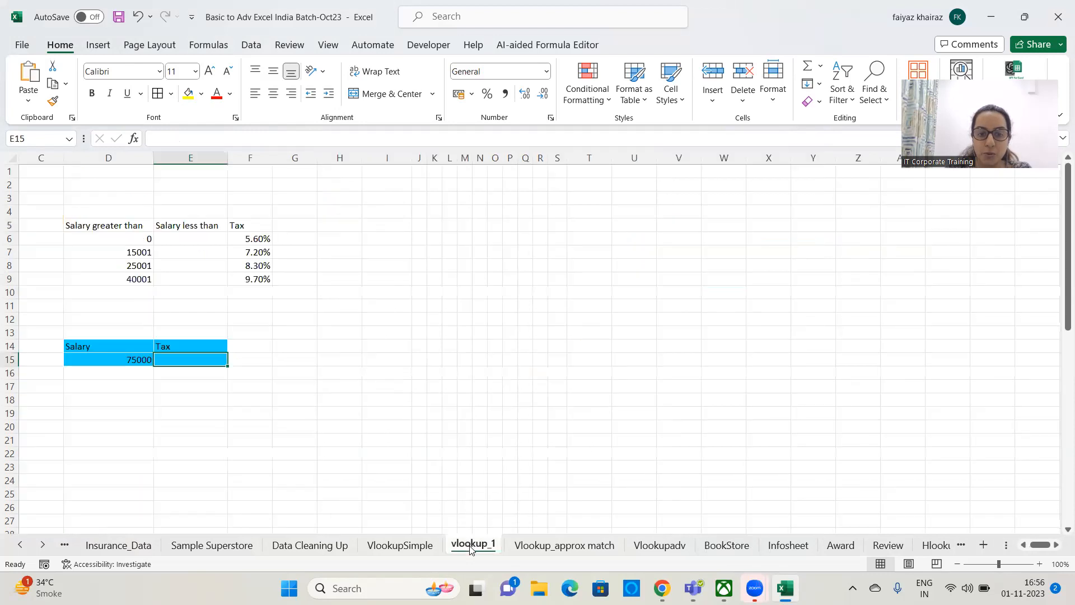
pyautogui.click(496, 332)
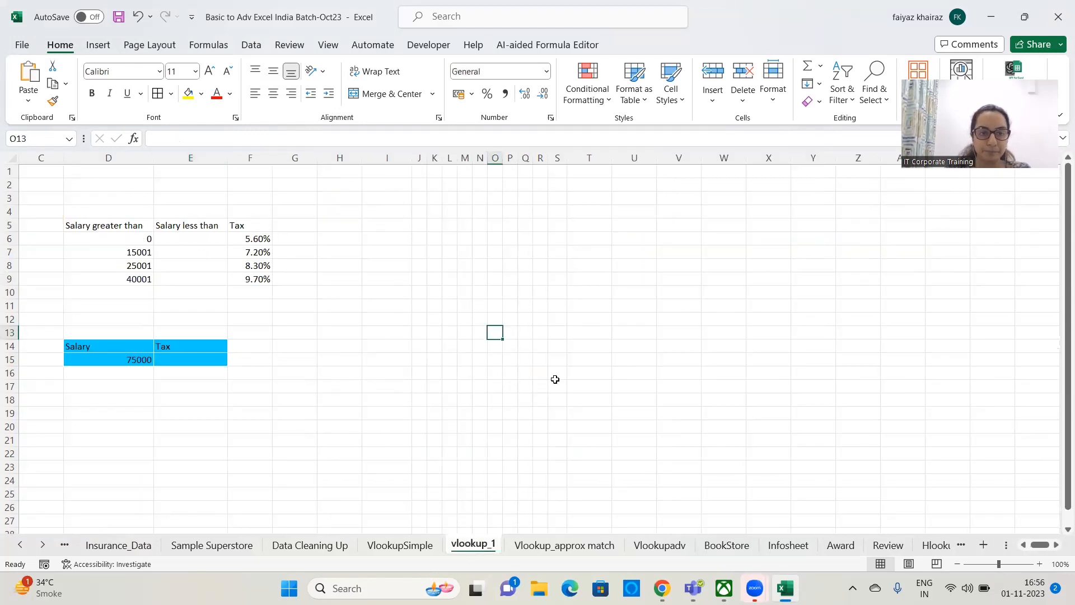
pyautogui.click(1024, 546)
pyautogui.click(1024, 546)
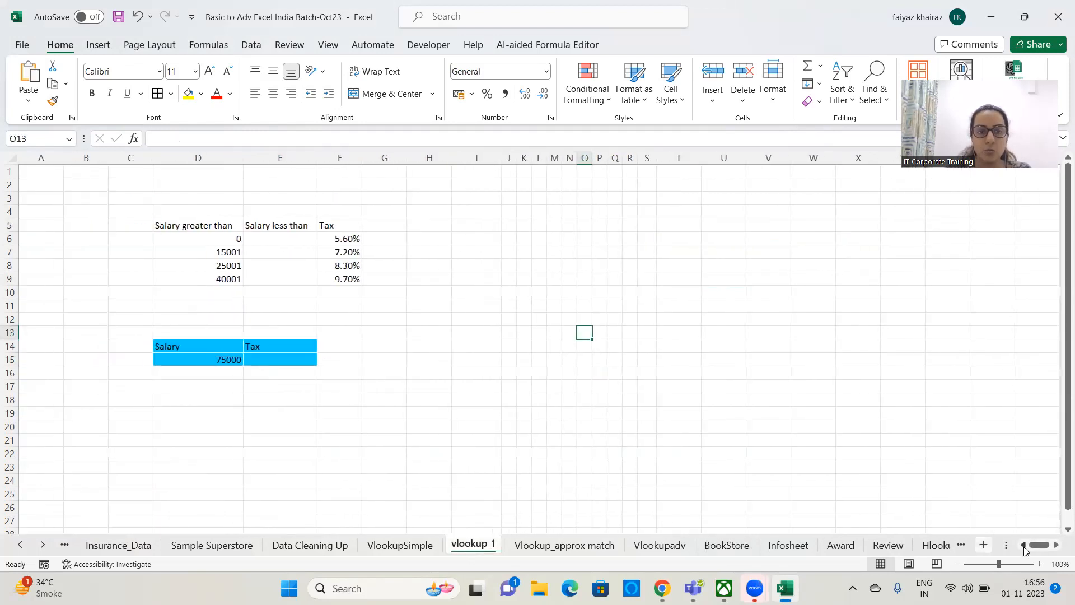
pyautogui.click(464, 222)
pyautogui.write('o at the end of the Formule exacct <')
pyautogui.press('BackSpace')
pyautogui.write('M')
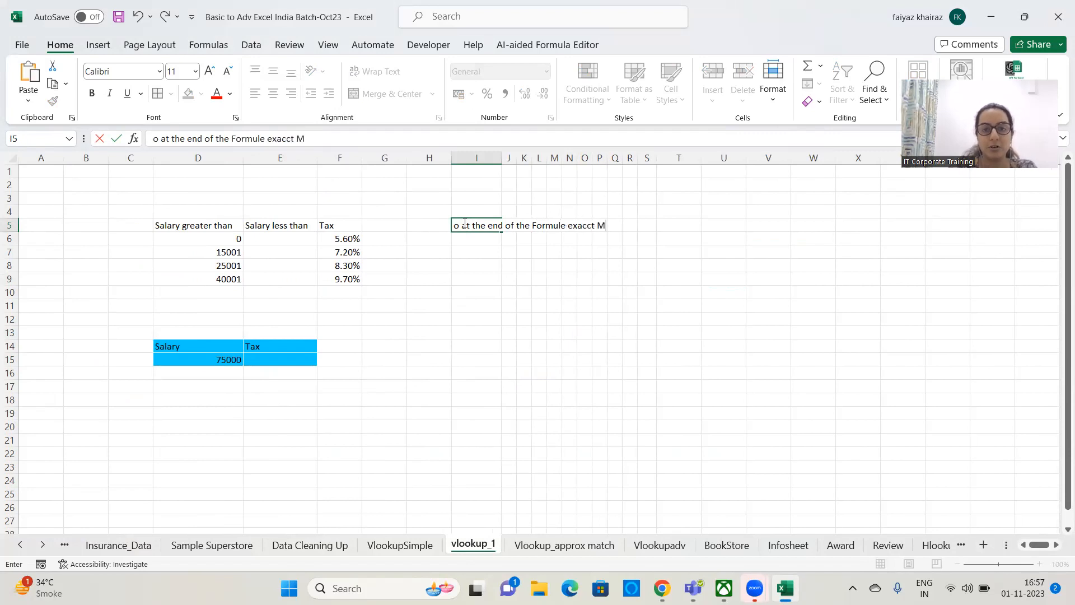
pyautogui.write('atch')
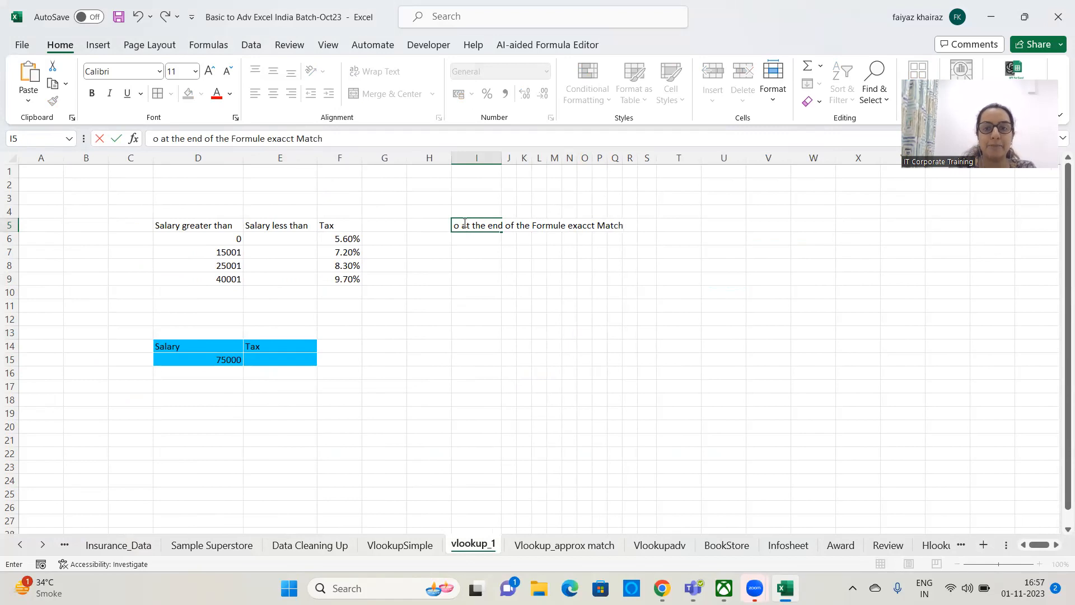
pyautogui.press('Return')
# - Correct the start of the note in I5 so it reads "0at the end of the Formule exacct Match"
pyautogui.click(463, 225)
pyautogui.doubleClick(462, 225)
pyautogui.press('BackSpace')
pyautogui.press('BackSpace')
pyautogui.write('0')
pyautogui.press('Return')
pyautogui.click(503, 330)
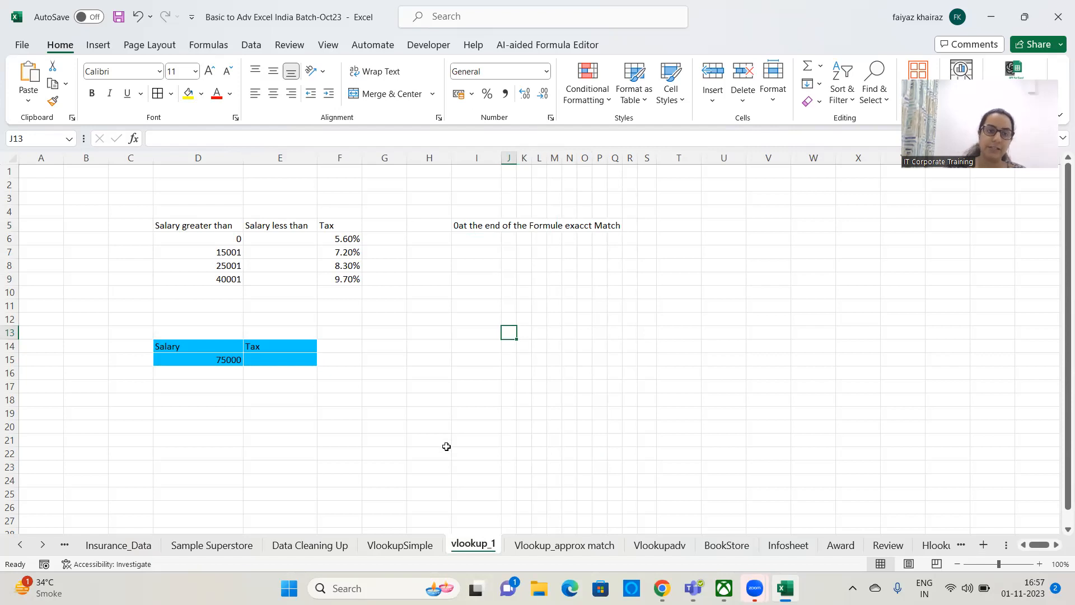
# - Enter the label "approx mart" in F2 above the salary tax table
pyautogui.click(356, 187)
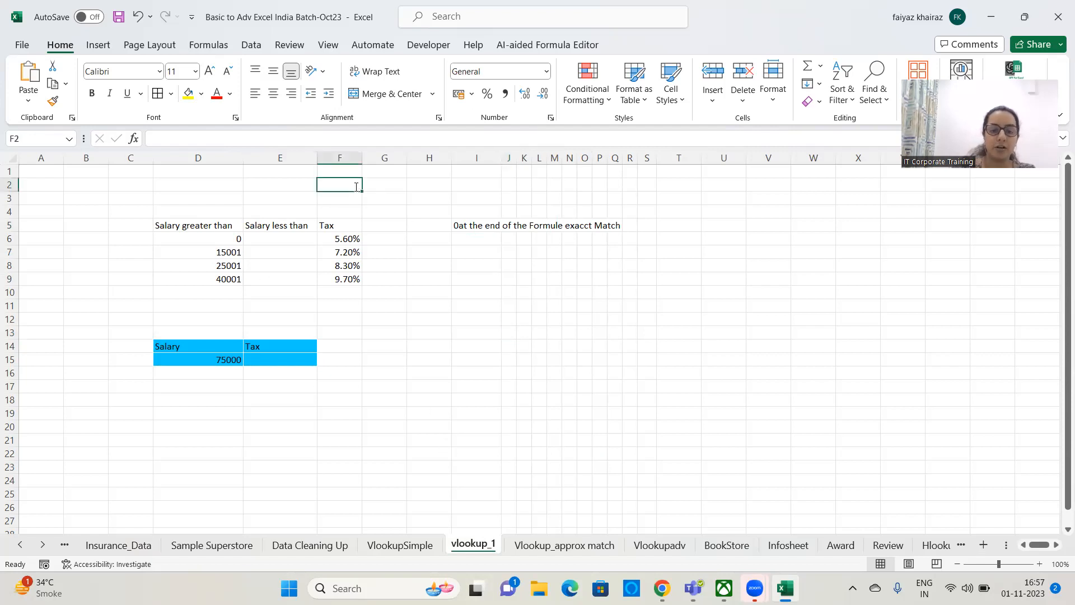
pyautogui.write('approx mart')
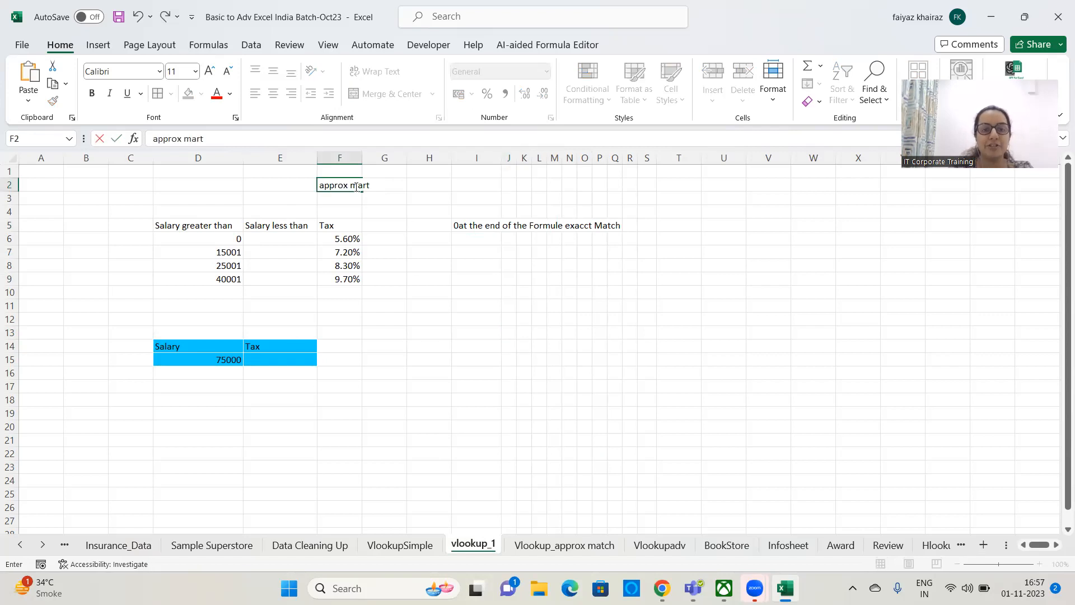
# - Complete the note in cell F2 so that it reads "approx match - 1"
pyautogui.write('athc')
pyautogui.press('BackSpace')
pyautogui.press('BackSpace')
pyautogui.write('ch - 1')
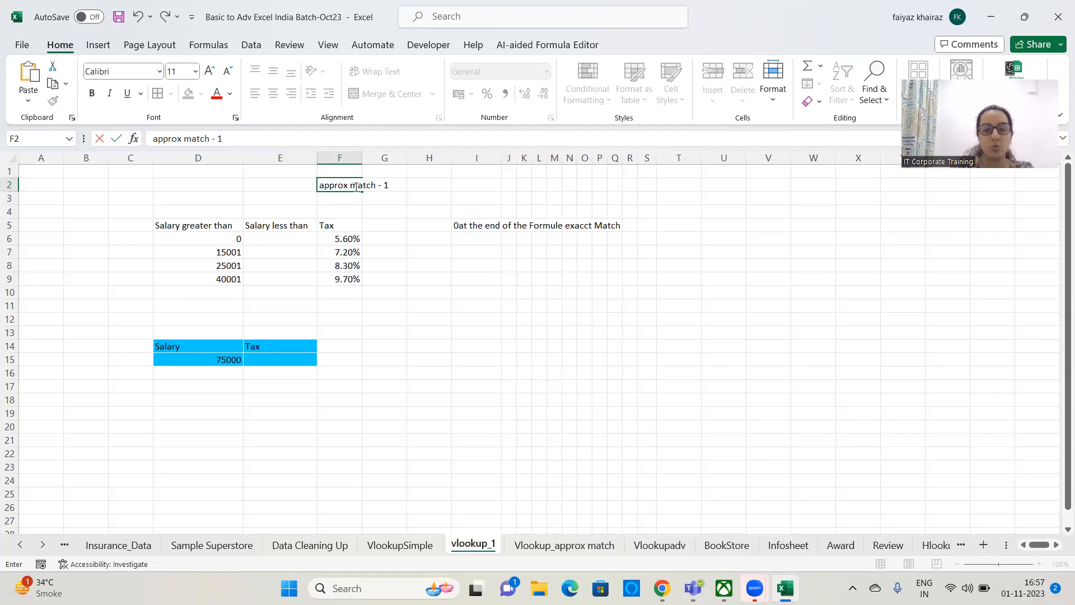
pyautogui.press('Return')
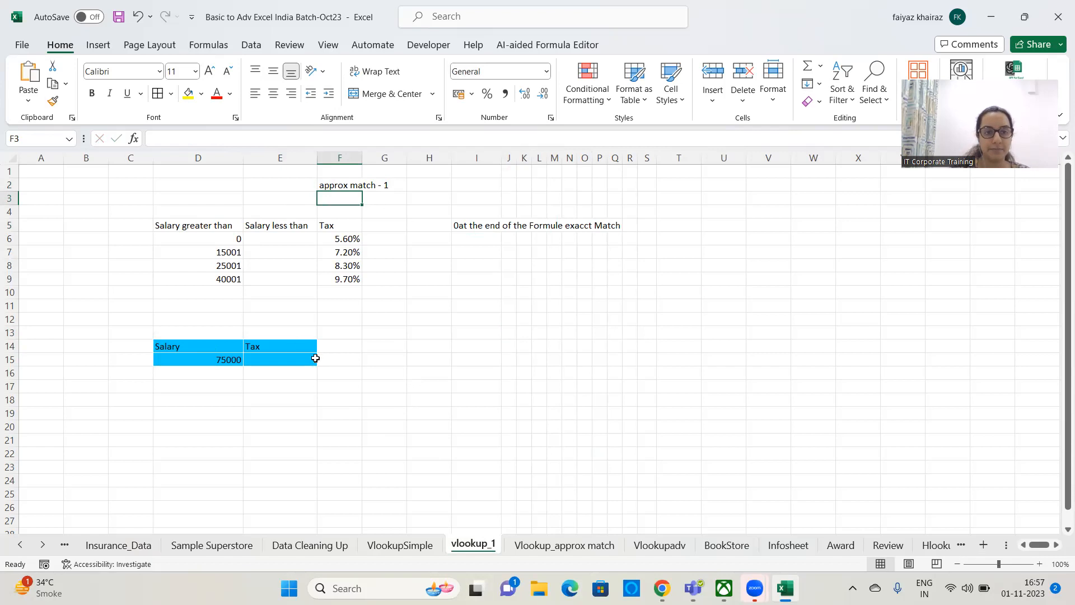
# - Examine each salary slab's limits across the "Salary greater than" and "Salary less than" columns in rows 6 to 9
pyautogui.click(200, 241)
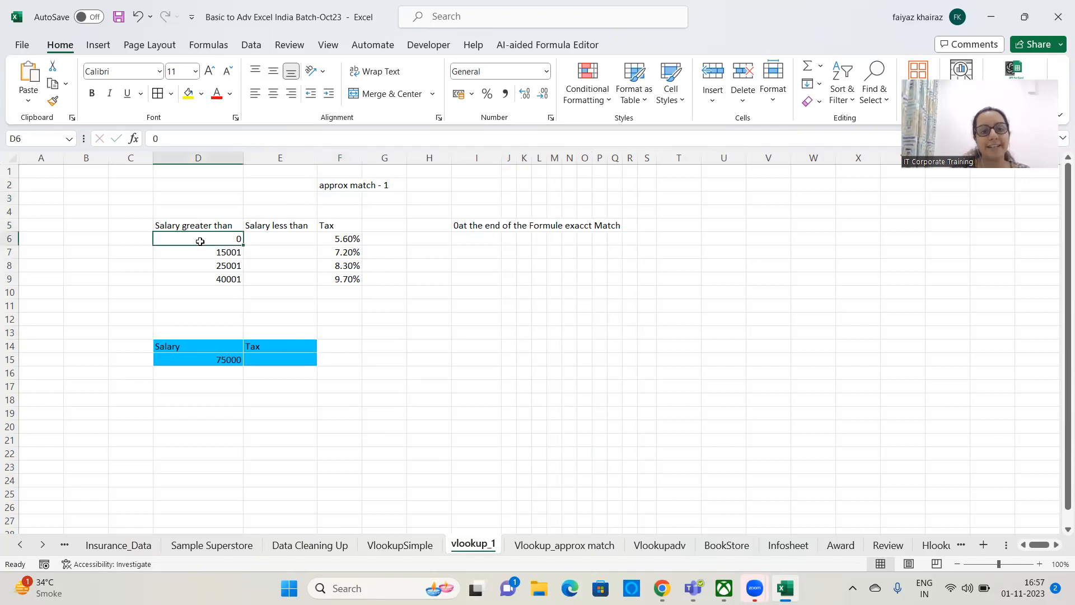
pyautogui.click(265, 237)
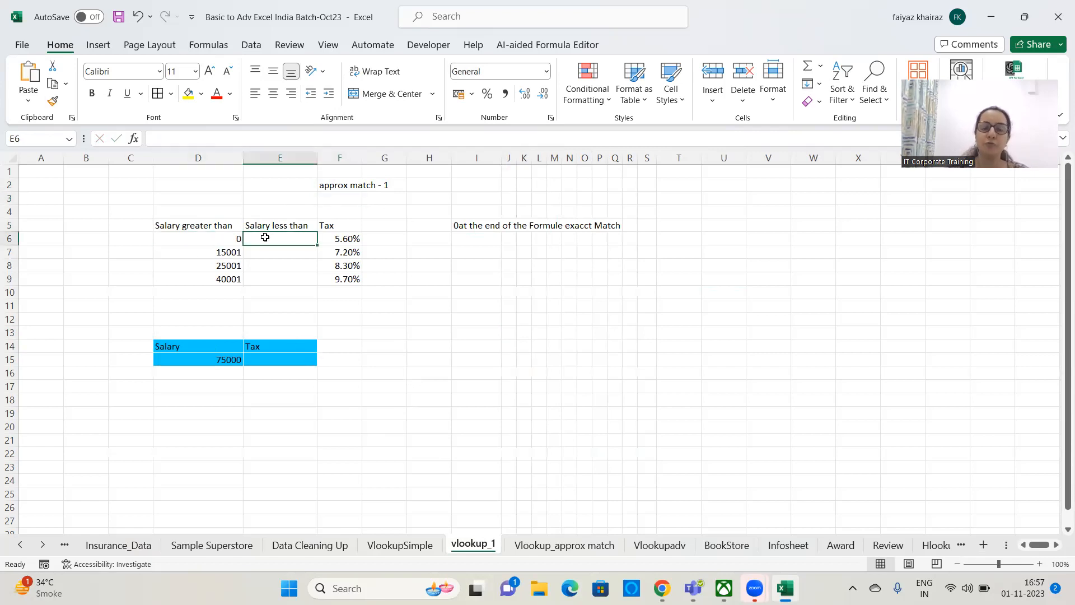
pyautogui.click(174, 253)
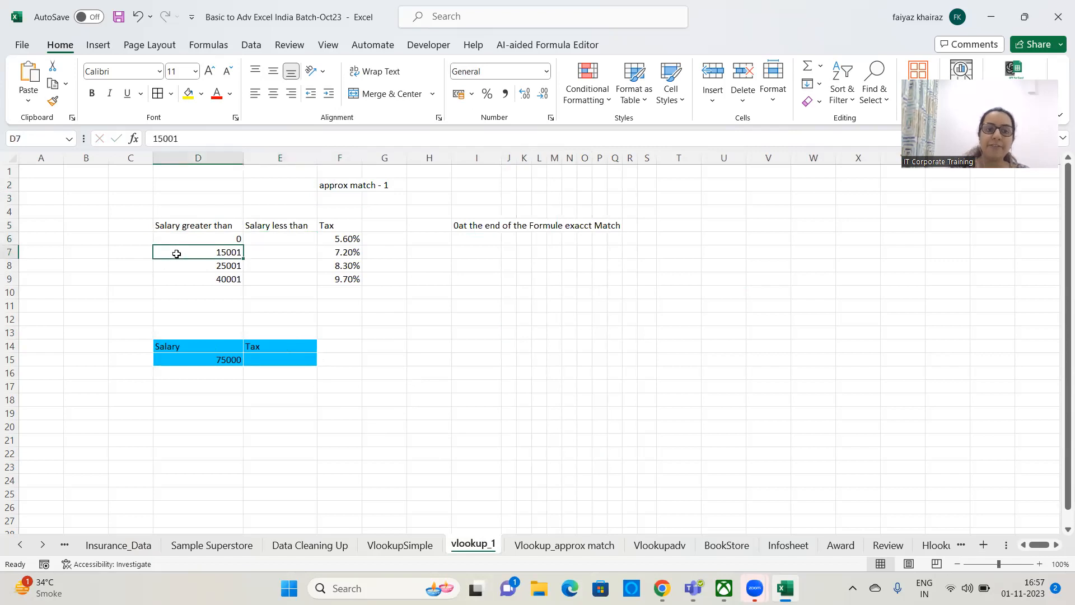
pyautogui.click(290, 253)
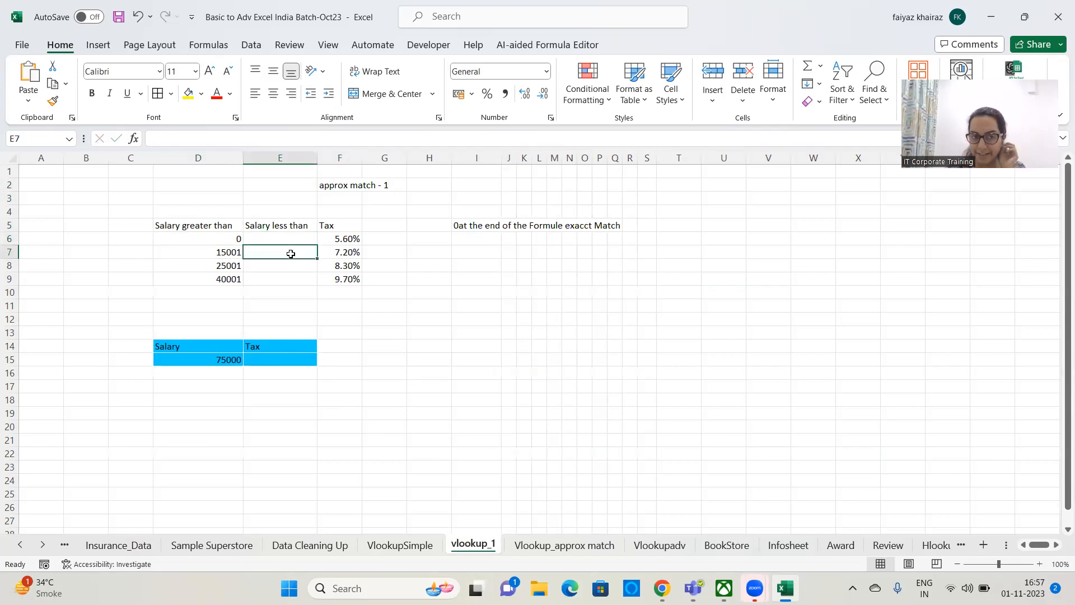
pyautogui.click(206, 271)
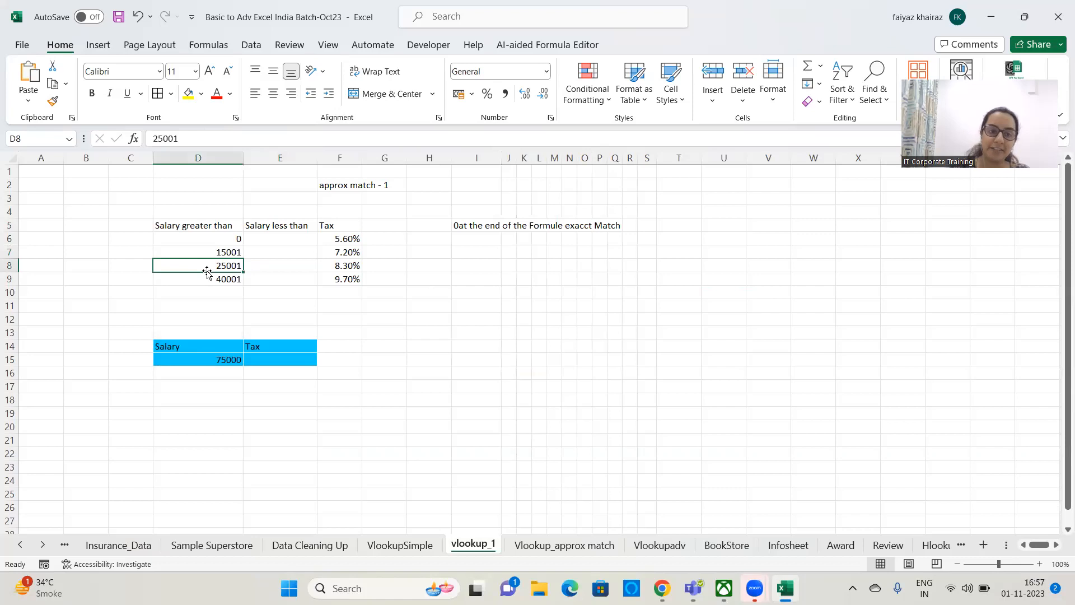
pyautogui.click(288, 266)
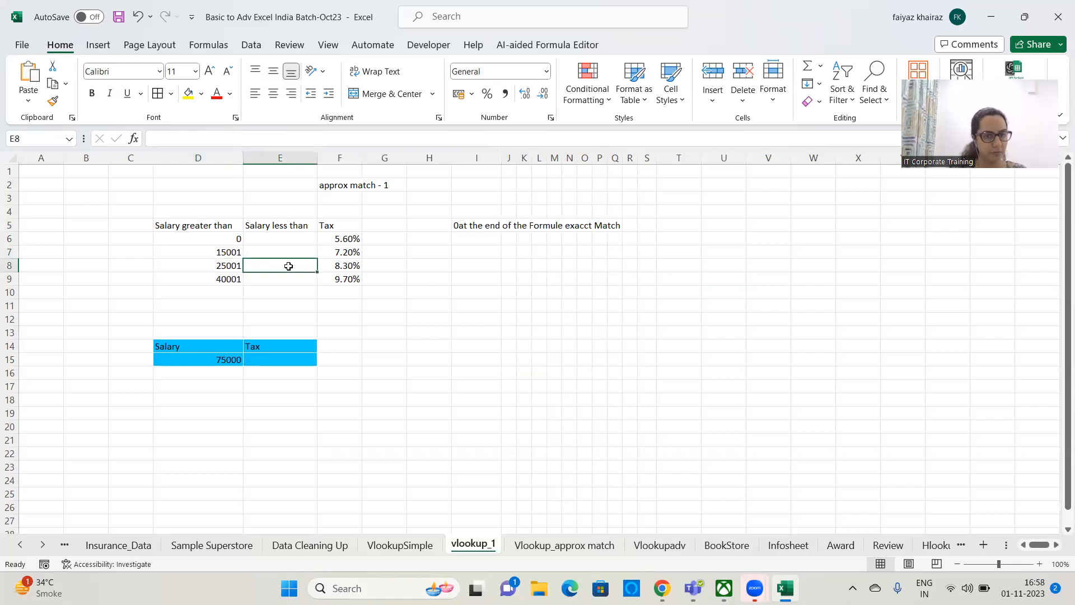
pyautogui.click(211, 280)
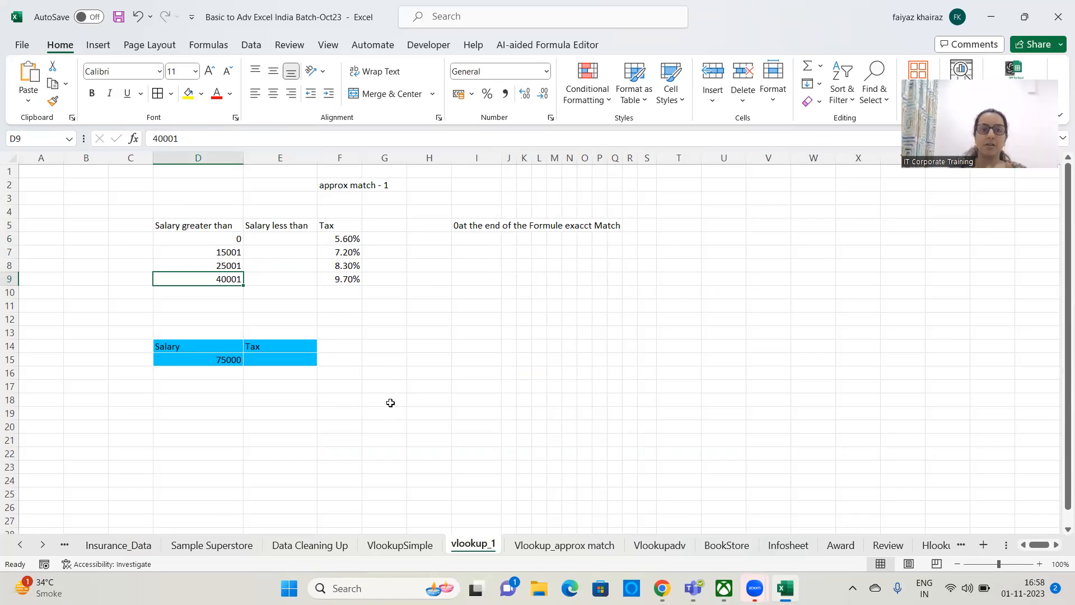
# - Highlight the "Salary less than" column, cells E5:E9, with yellow fill
pyautogui.click(293, 159)
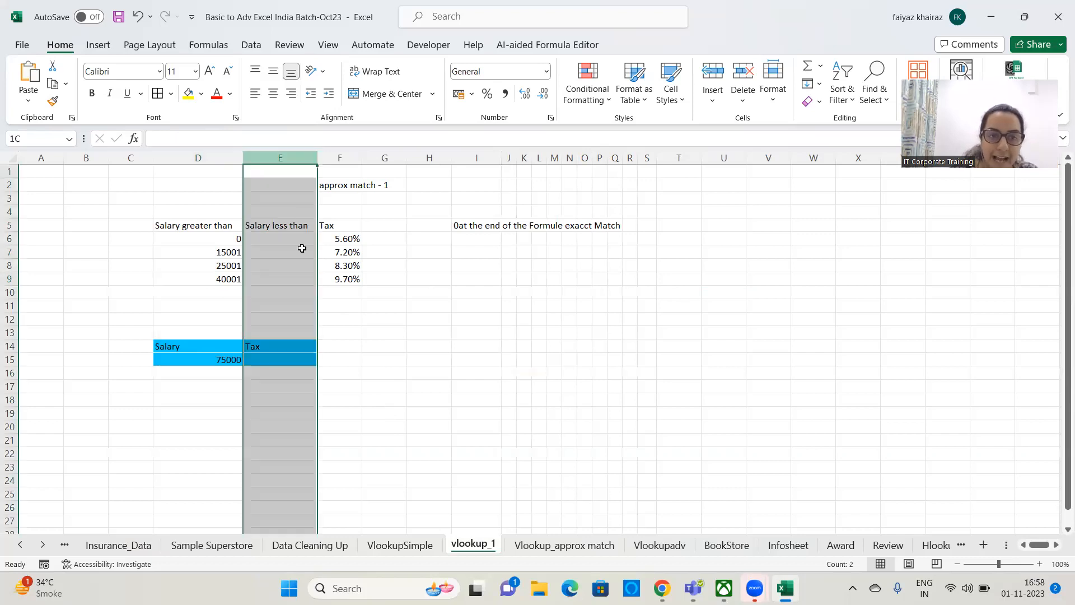
pyautogui.moveTo(287, 225); pyautogui.dragTo(289, 281)
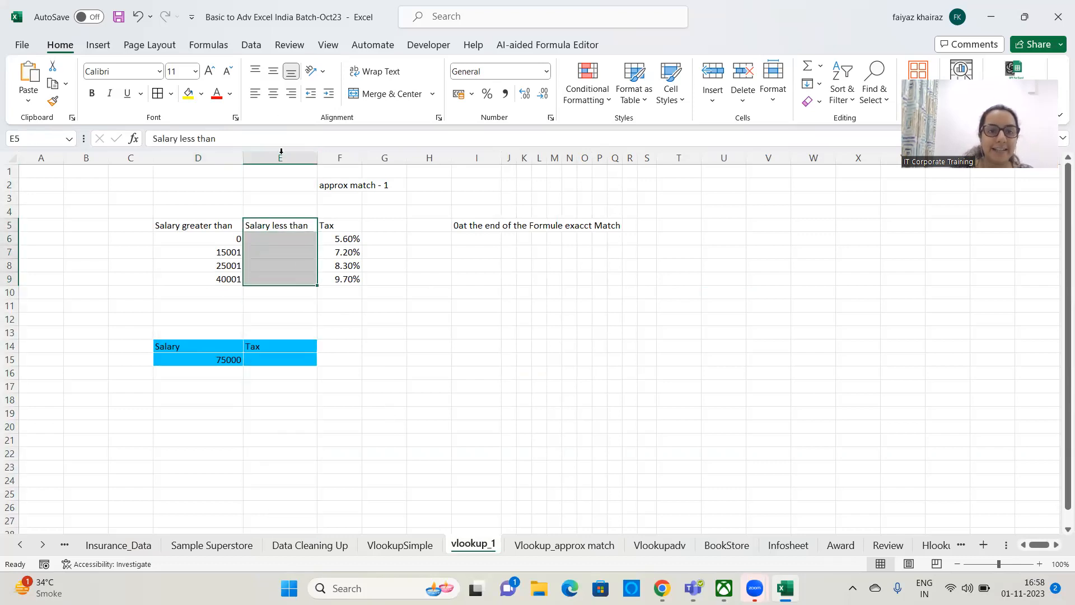
pyautogui.click(188, 96)
pyautogui.click(502, 438)
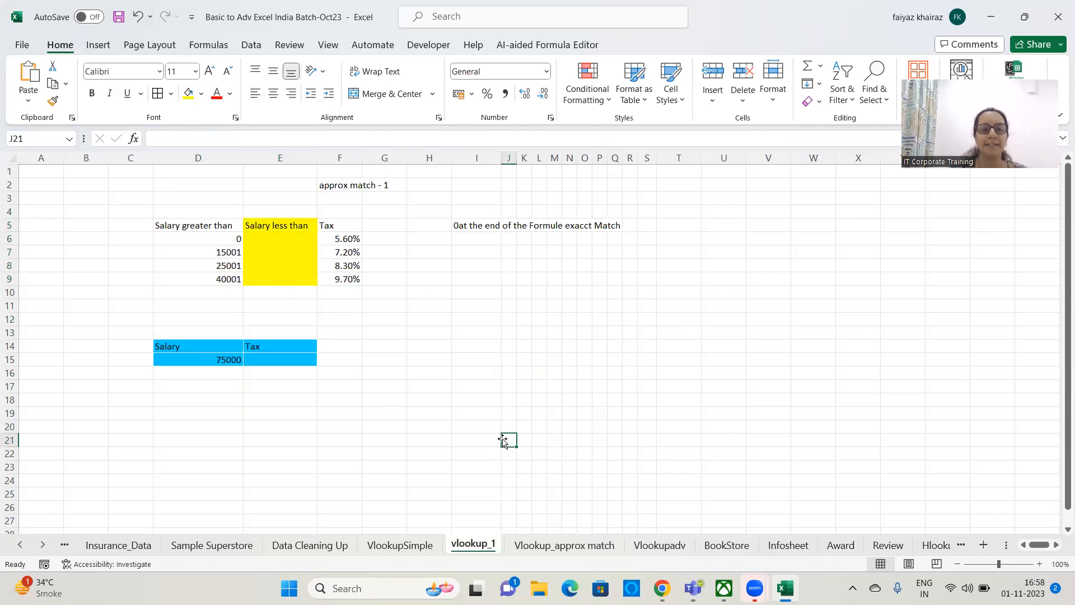
# - Enter the upper salary limits 15000, 25000 and 40000 in cells E6 to E8
pyautogui.click(289, 241)
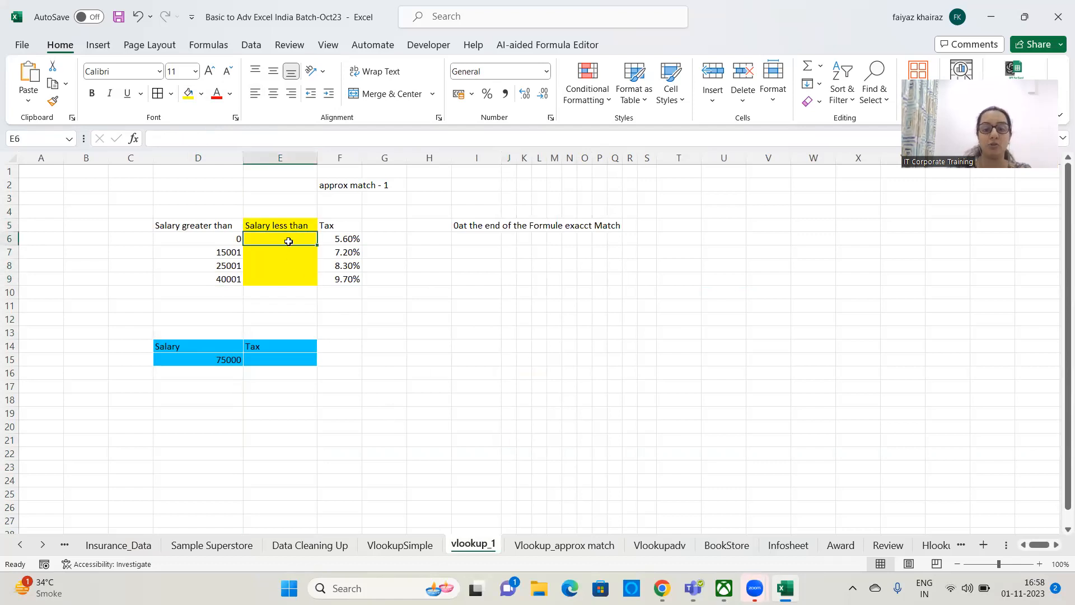
pyautogui.write('15000')
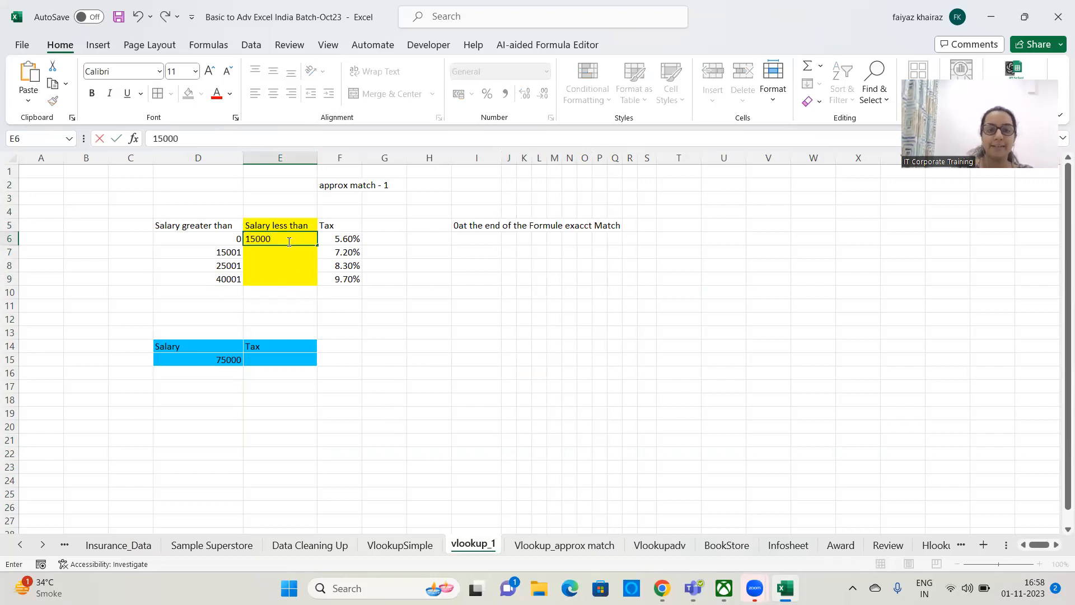
pyautogui.press('Return')
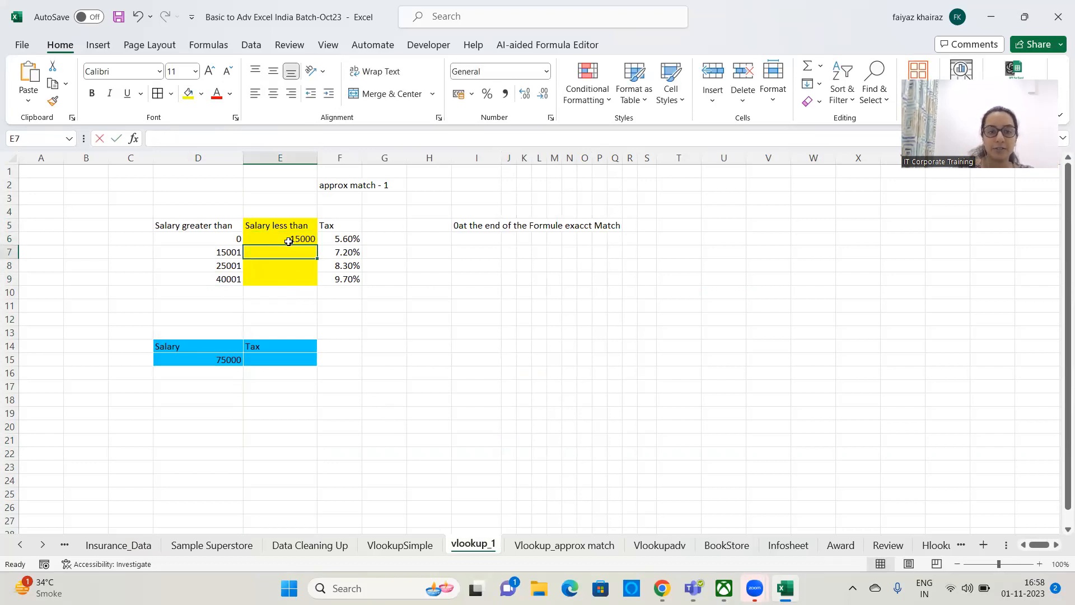
pyautogui.write('25000')
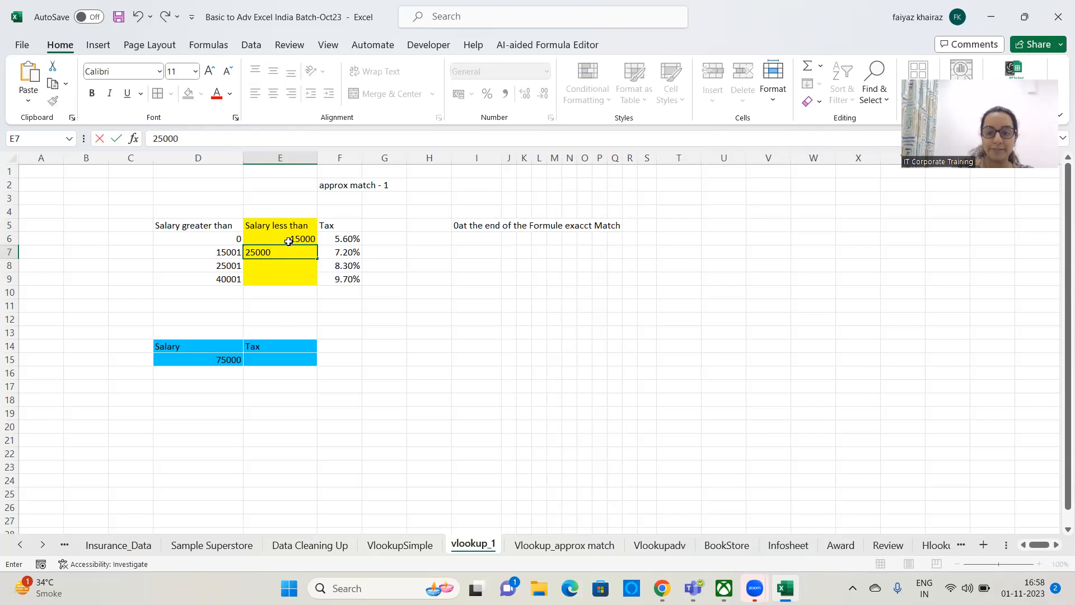
pyautogui.press('Return')
pyautogui.write('40000')
pyautogui.press('Return')
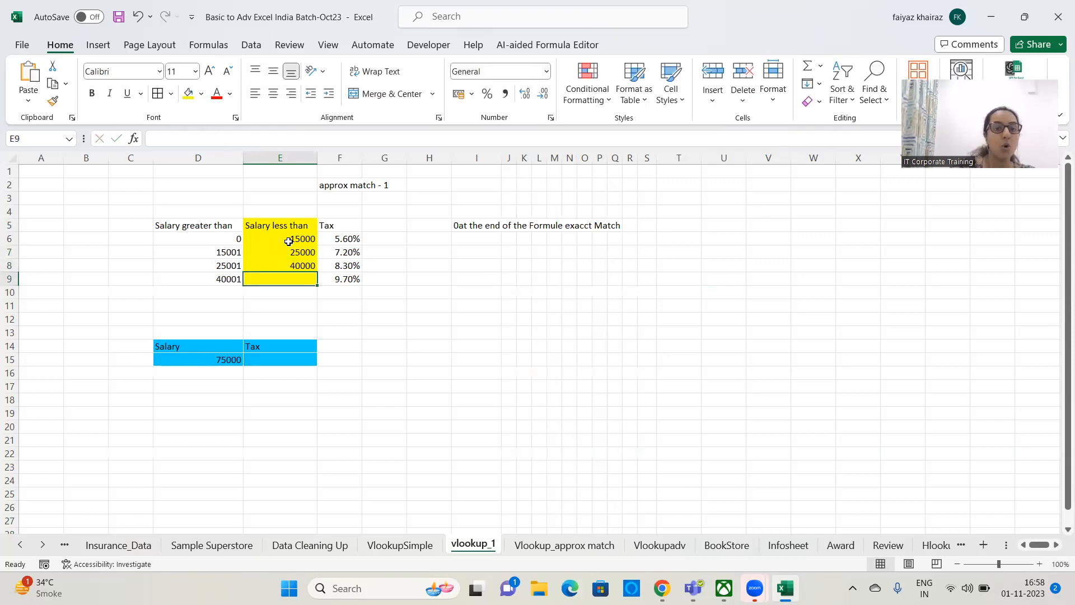
# - Clear all contents and formatting of the "Salary less than" column in the range E4:E11
pyautogui.click(457, 430)
pyautogui.moveTo(279, 212); pyautogui.dragTo(285, 305)
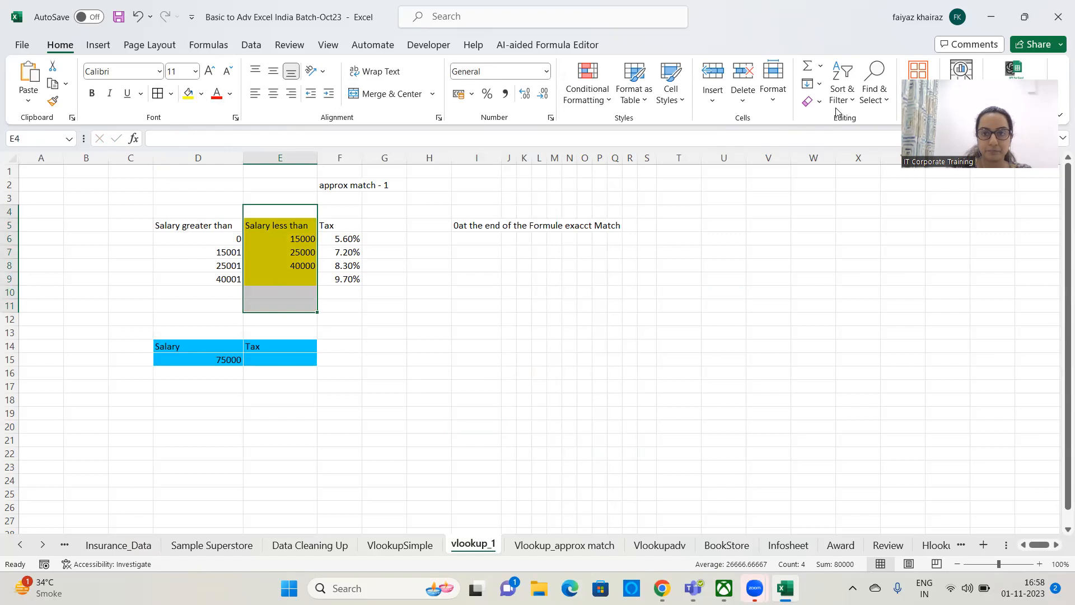
pyautogui.click(813, 101)
pyautogui.click(834, 120)
pyautogui.click(482, 387)
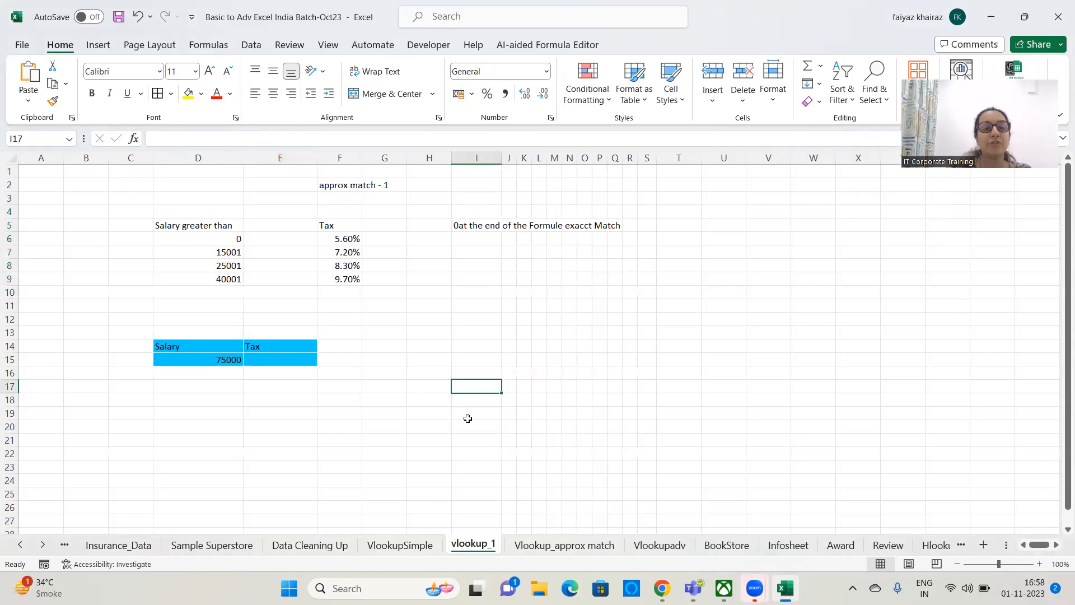
# - Move the Tax column from F5:F9 to E5:E9, directly beside the "Salary greater than" column
pyautogui.moveTo(340, 227); pyautogui.dragTo(344, 280)
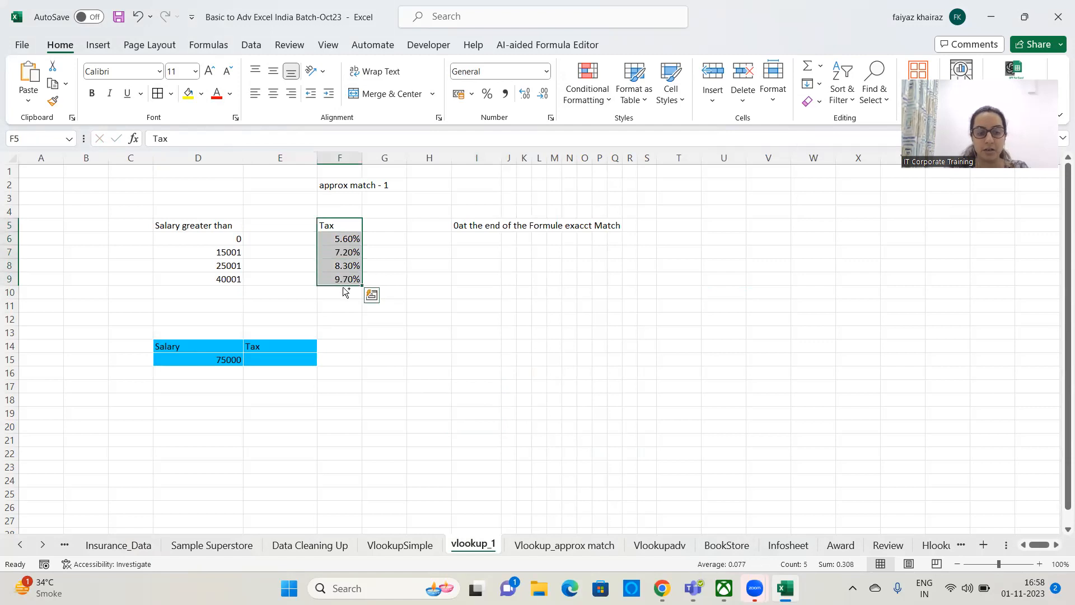
pyautogui.hotkey('ctrl', 'c')
pyautogui.click(276, 219)
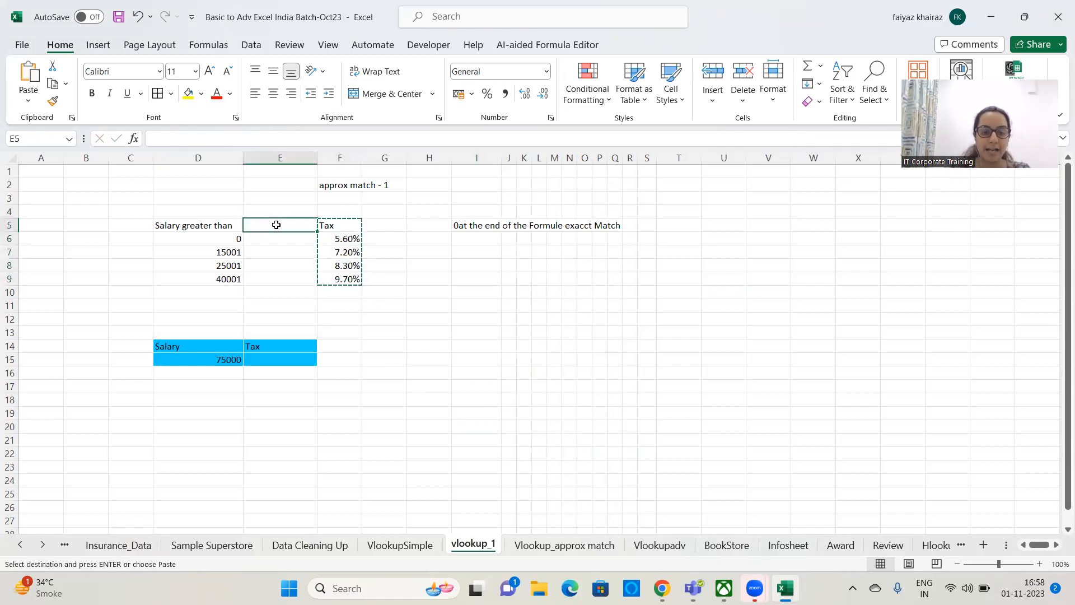
pyautogui.hotkey('ctrl', 'v')
pyautogui.click(415, 319)
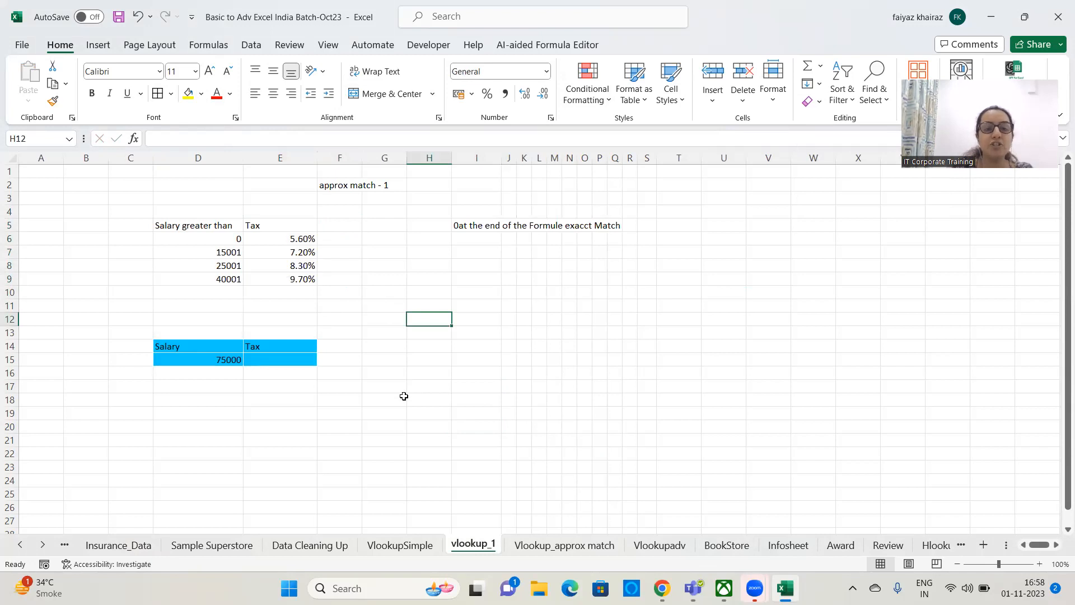
pyautogui.click(212, 226)
pyautogui.moveTo(217, 261); pyautogui.dragTo(231, 282)
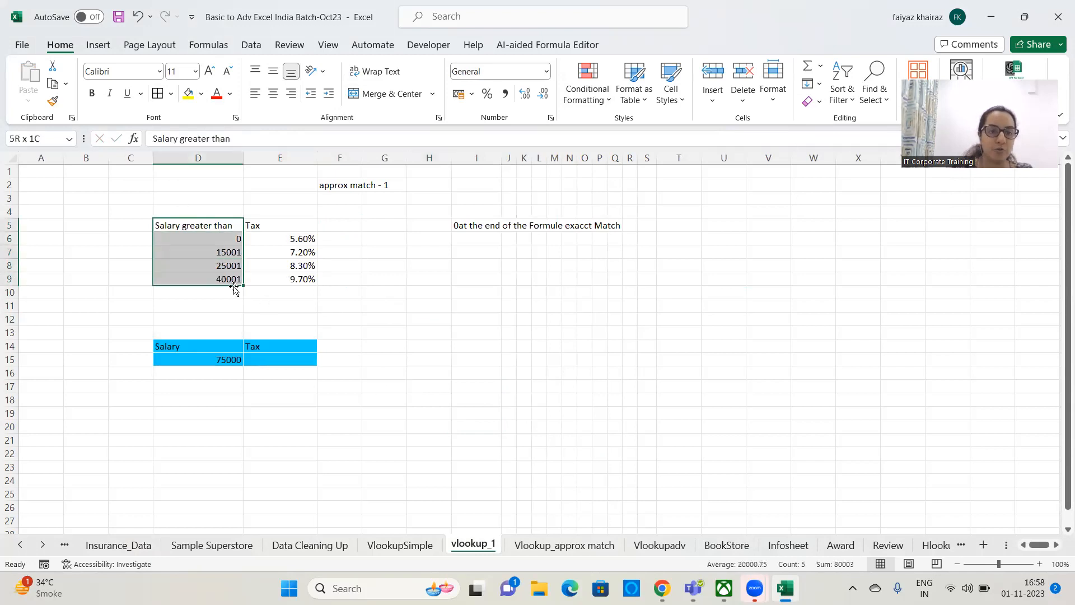
pyautogui.click(509, 399)
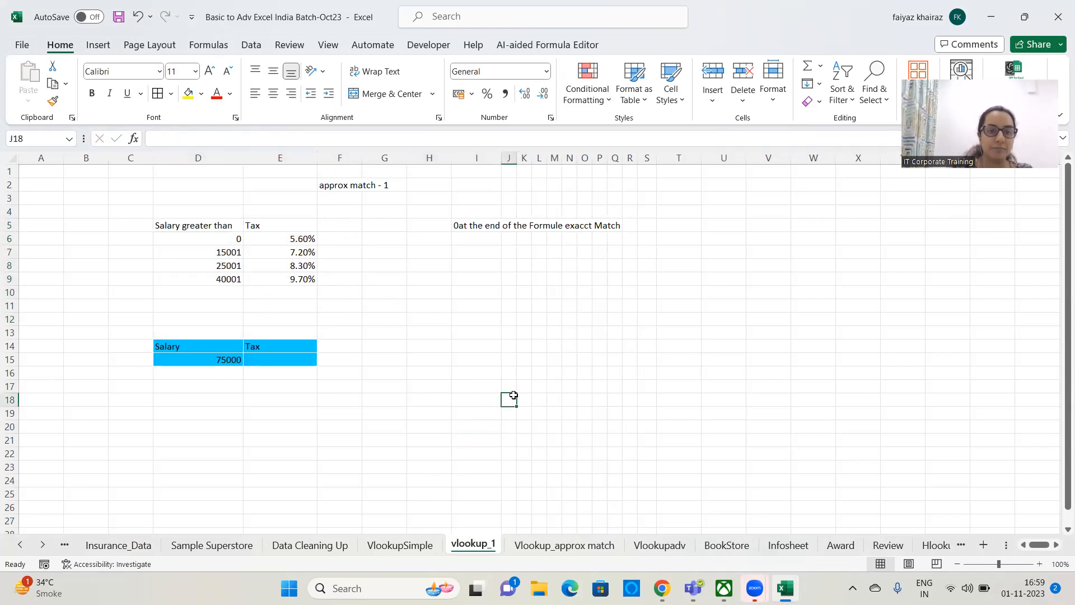
# - Draw a freehand scribble of curved brackets beside the salary values in column D, linking rows 6 to 10
pyautogui.click(101, 48)
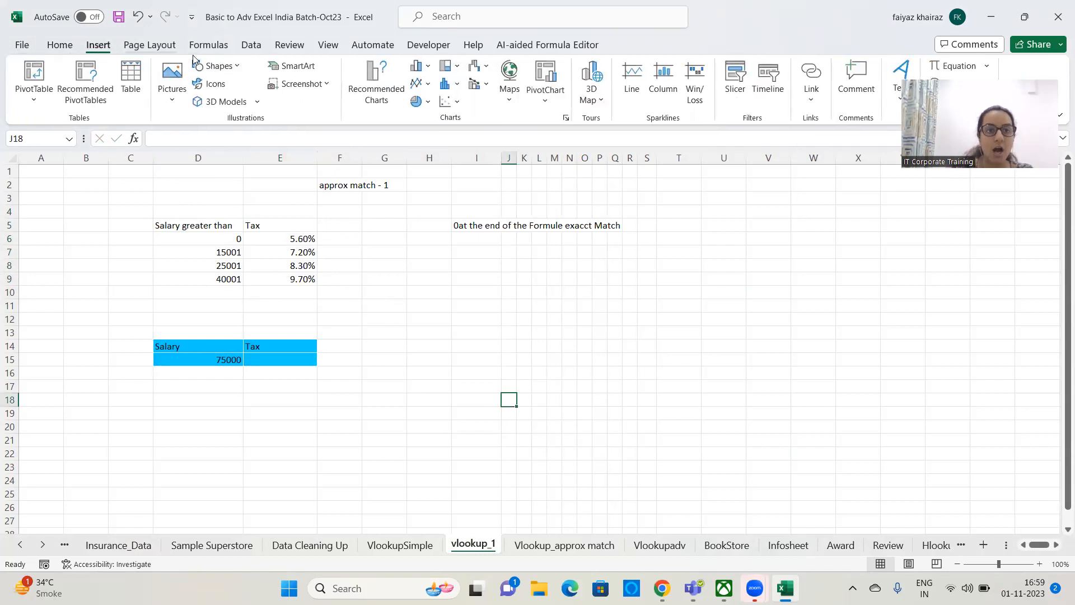
pyautogui.click(218, 66)
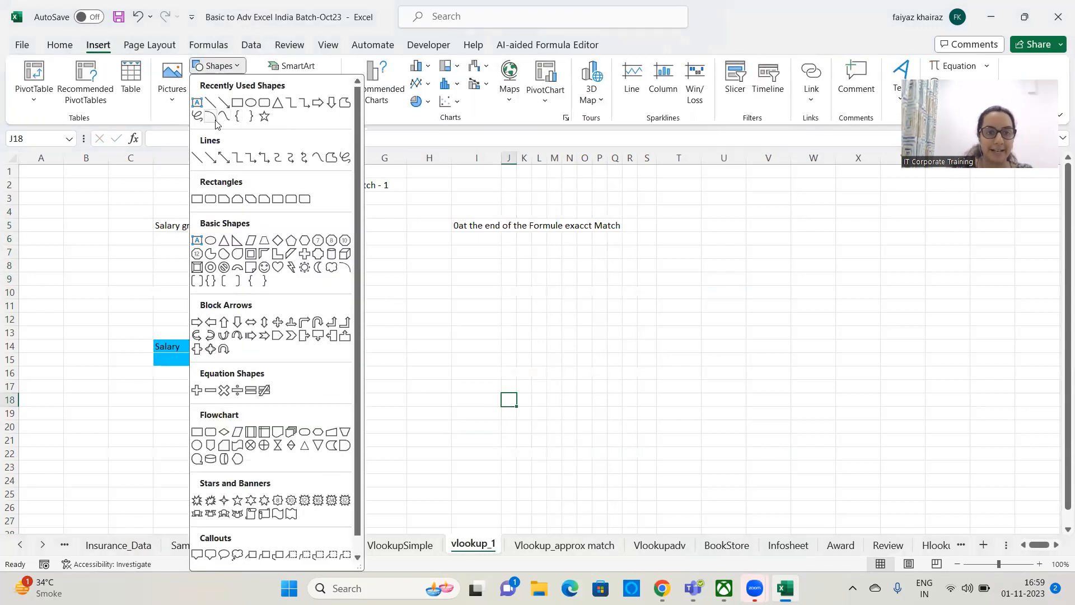
pyautogui.click(197, 120)
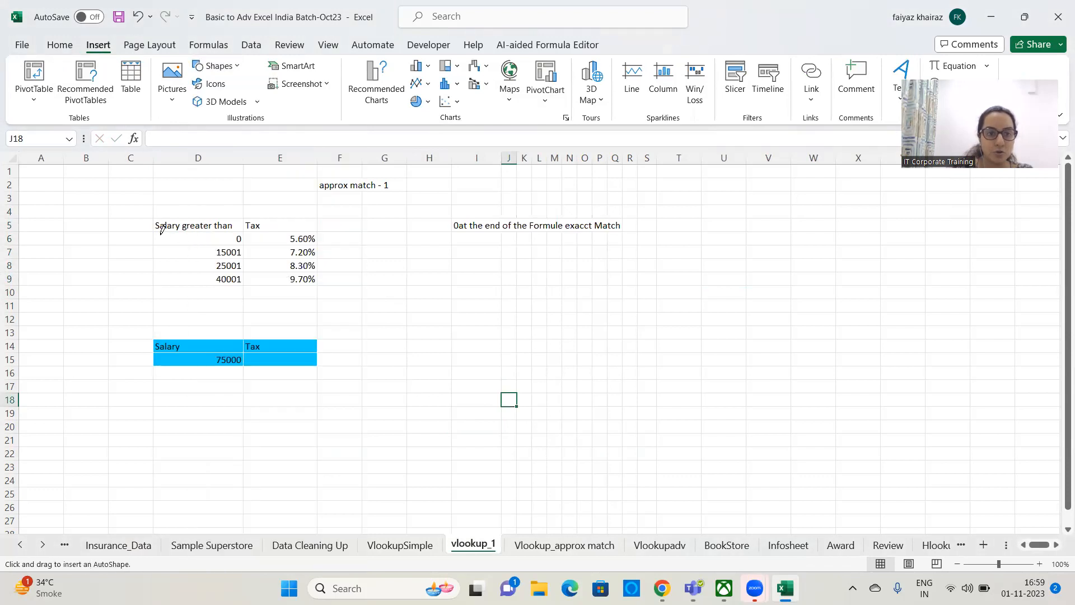
pyautogui.moveTo(159, 228)
pyautogui.mouseDown()
pyautogui.moveTo(145, 257)
pyautogui.moveTo(162, 260)
pyautogui.moveTo(146, 265)
pyautogui.moveTo(161, 291)
pyautogui.mouseUp()
pyautogui.click(164, 460)
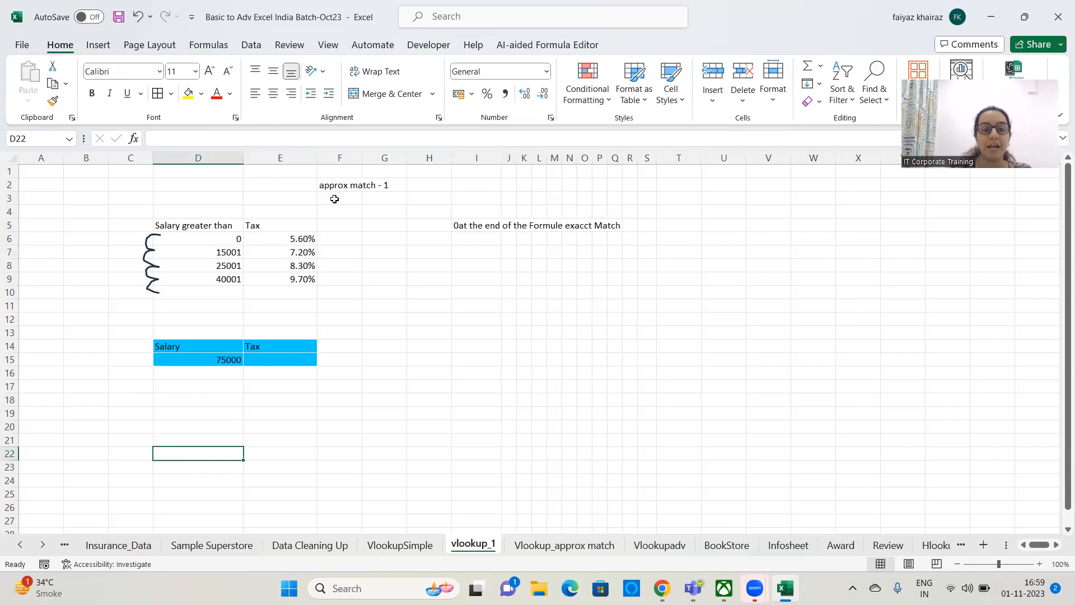
# - Enter 1 in cell D2 above the salary table
pyautogui.click(198, 187)
pyautogui.write('1')
pyautogui.click(460, 352)
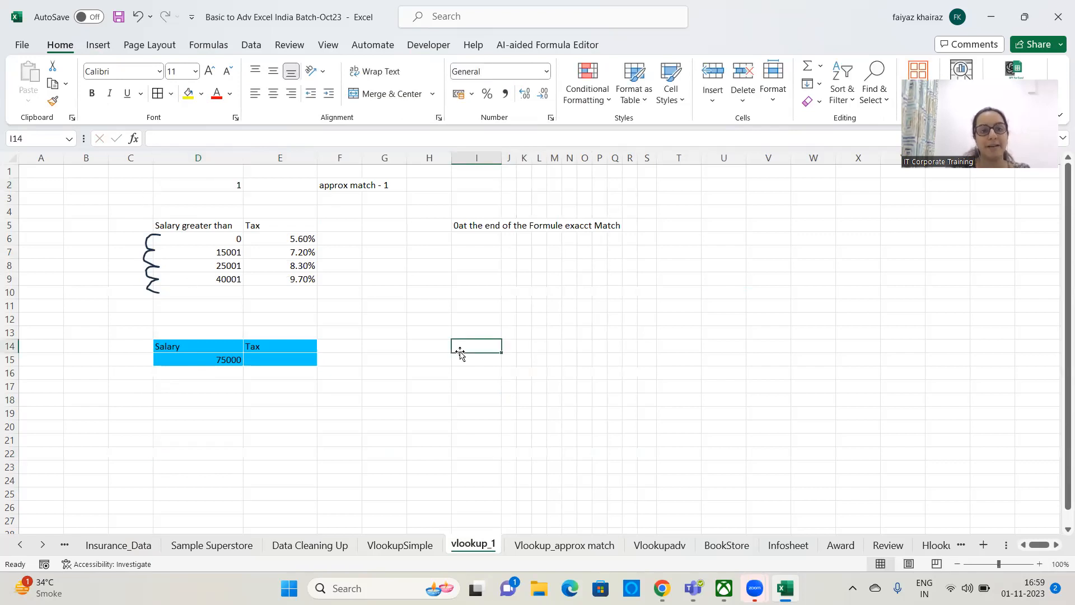
# - Examine the tax rates in E6:E9 against the salary slabs they apply to
pyautogui.click(301, 238)
pyautogui.click(303, 253)
pyautogui.click(304, 266)
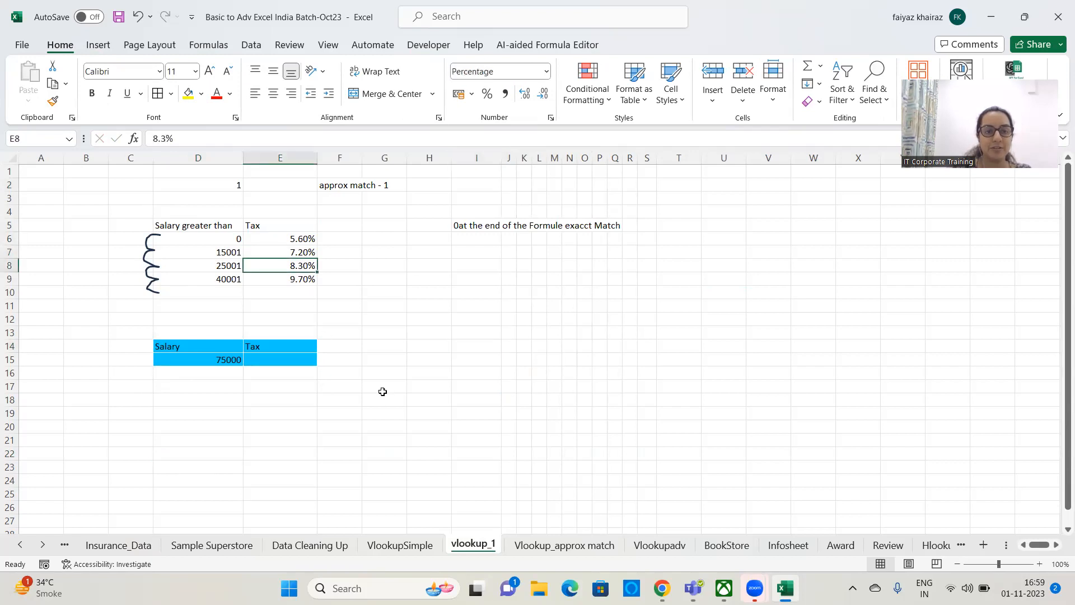
pyautogui.click(456, 440)
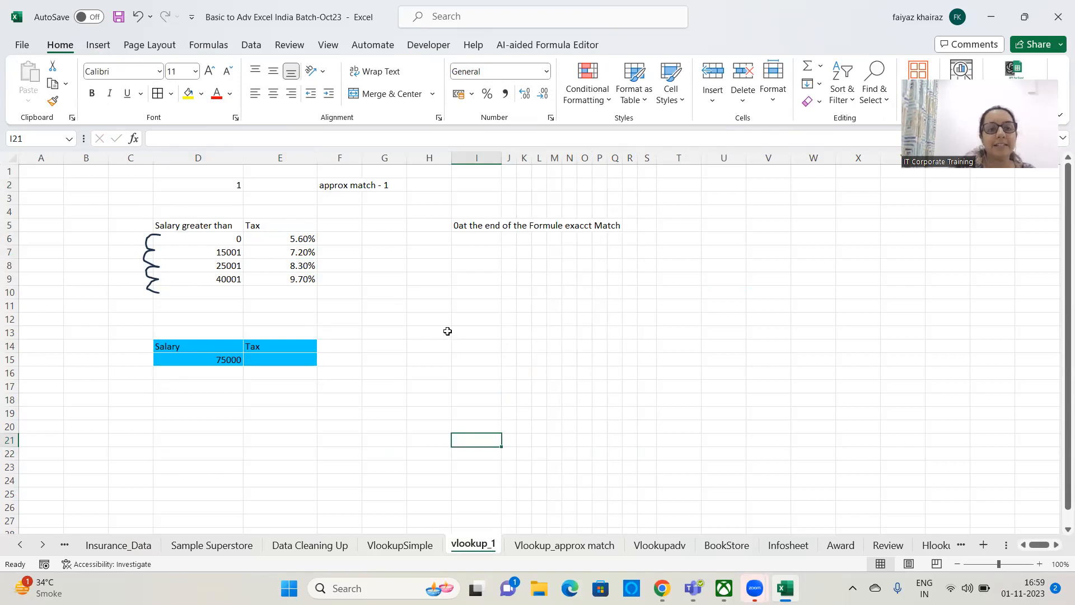
pyautogui.click(294, 237)
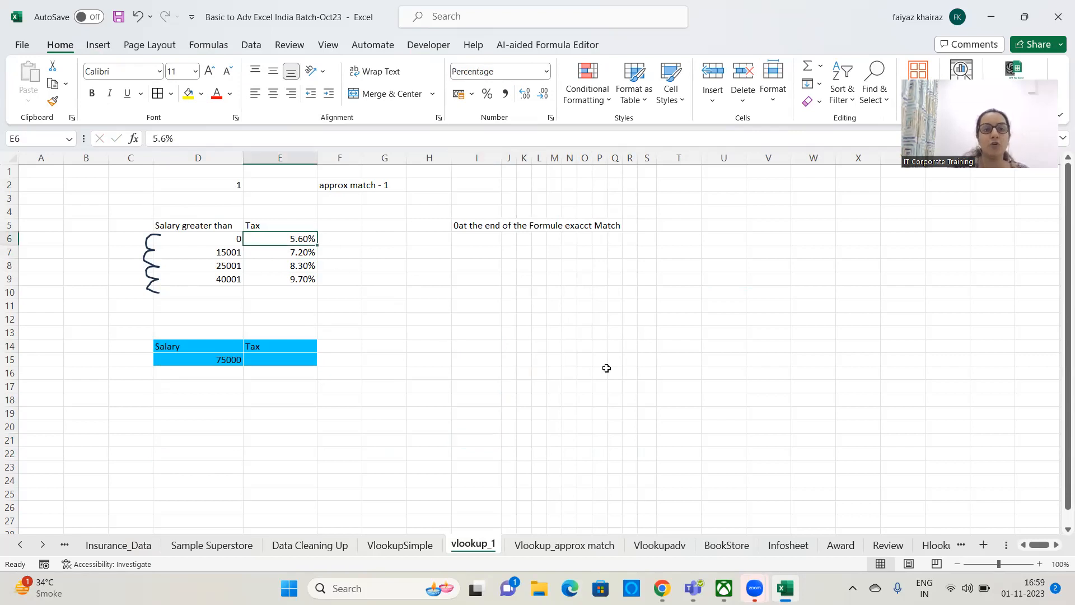
pyautogui.click(294, 279)
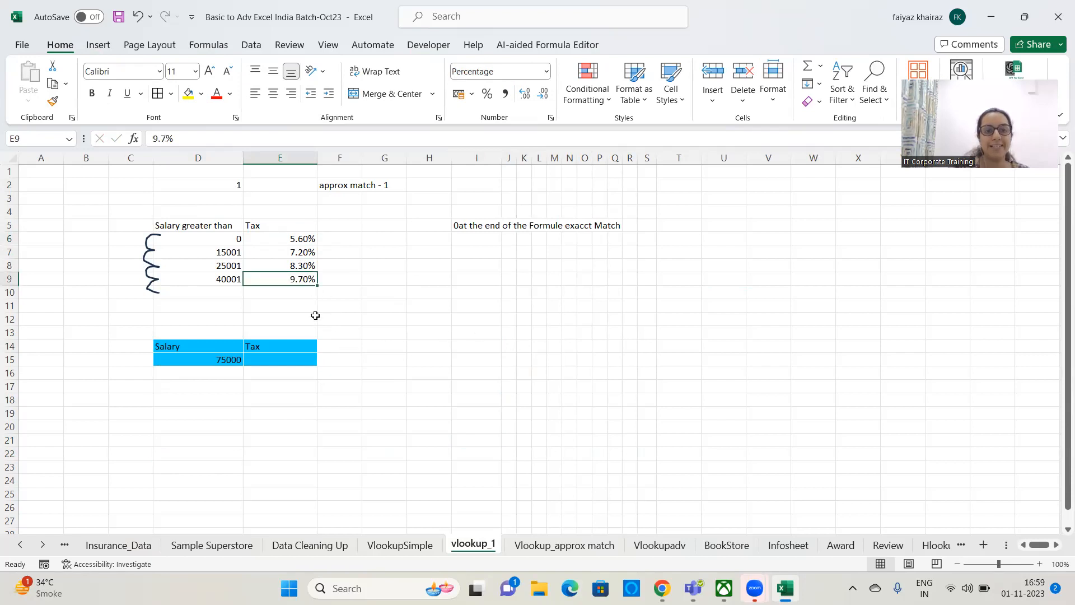
pyautogui.click(285, 266)
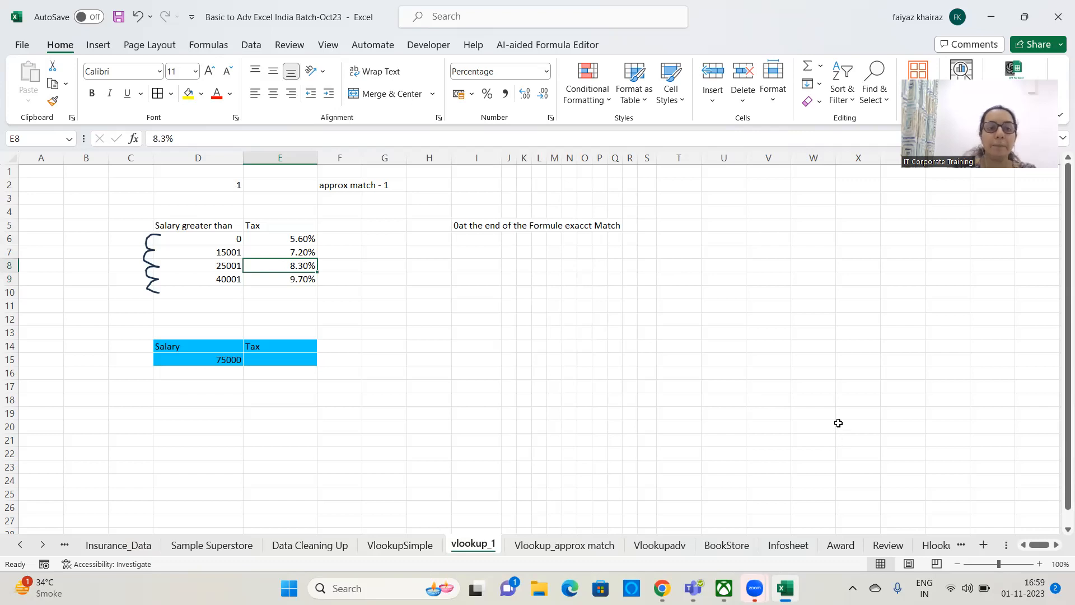
pyautogui.click(377, 318)
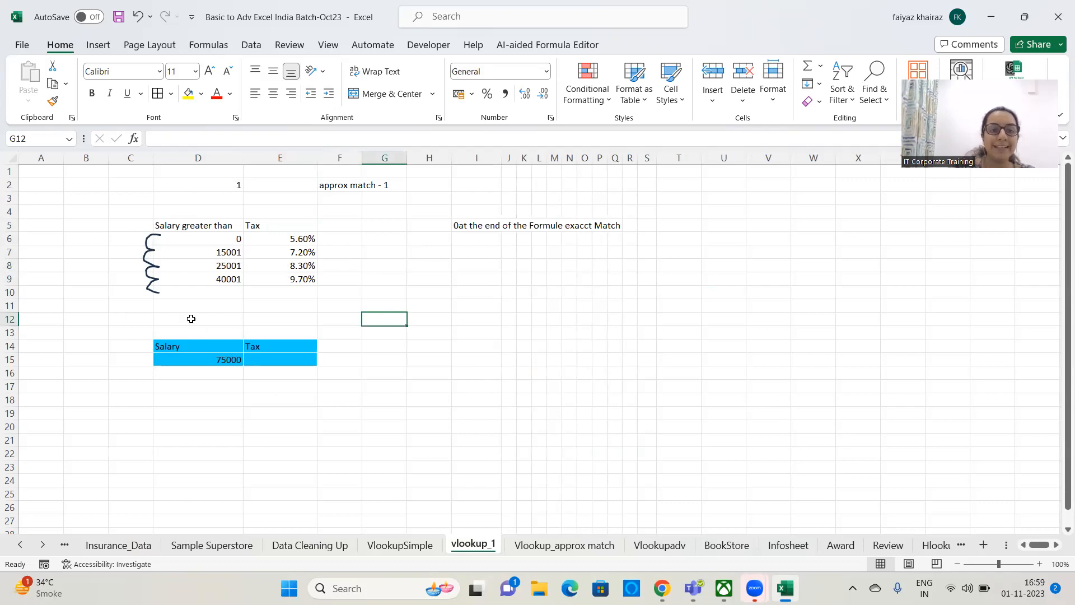
pyautogui.click(154, 276)
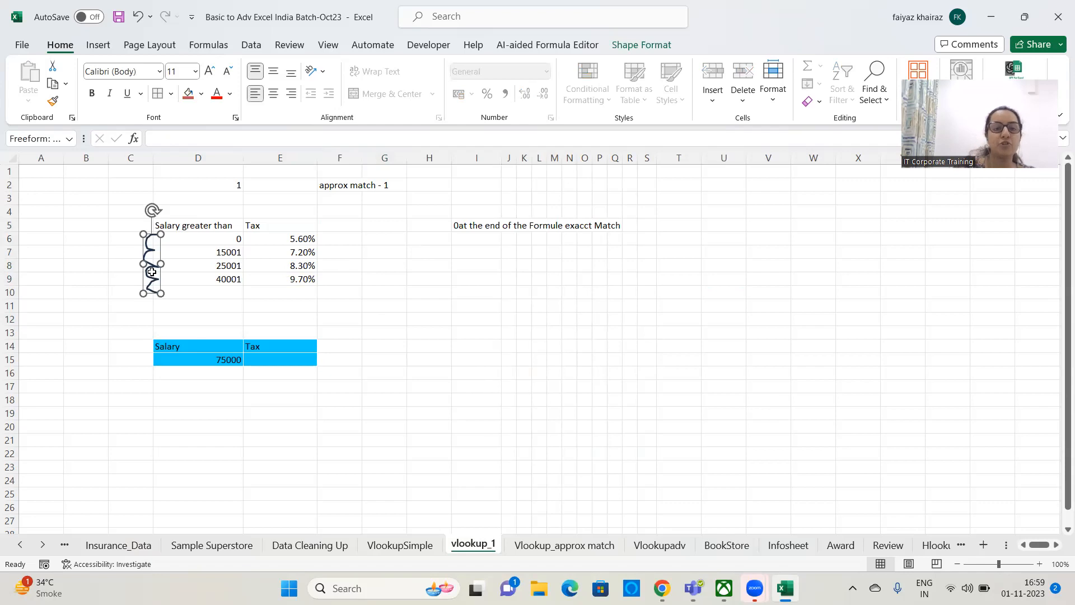
pyautogui.press('Delete')
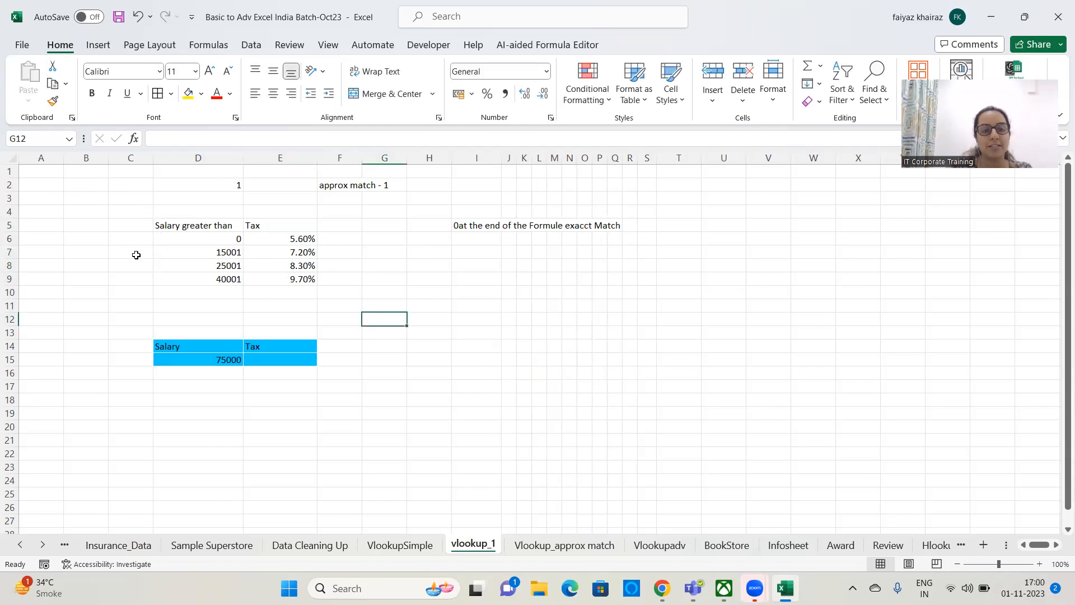
pyautogui.hotkey('ctrl', 'z')
pyautogui.click(408, 342)
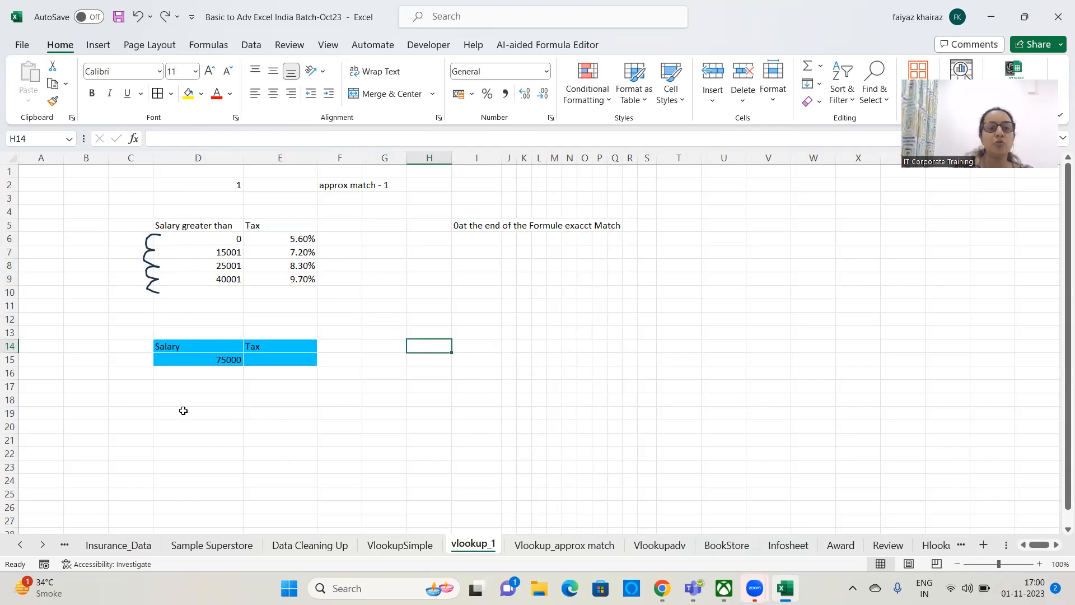
pyautogui.click(229, 365)
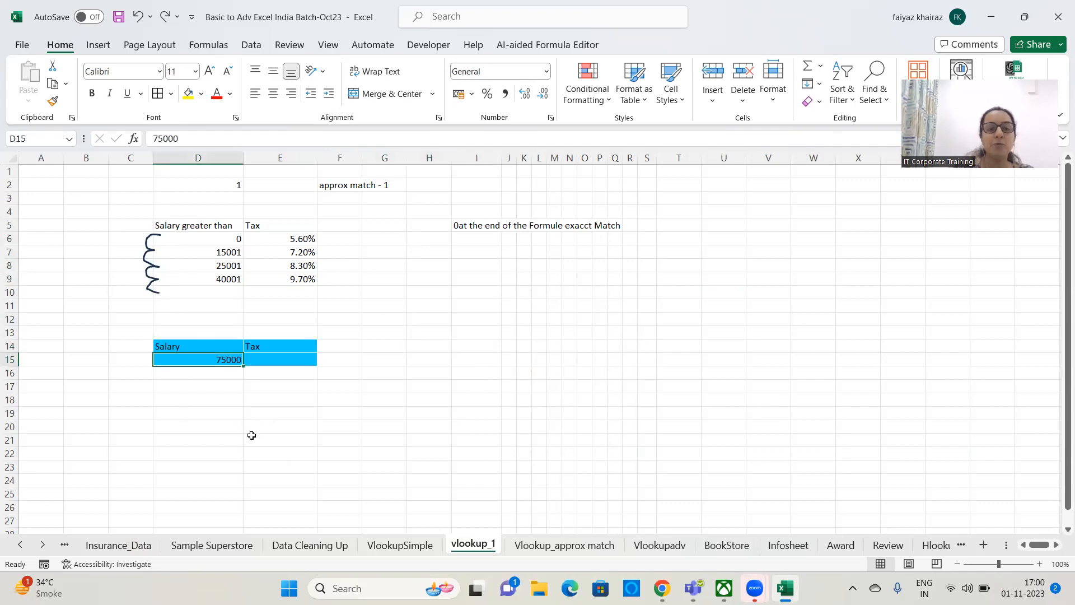
# - Enter the sample salaries 18500, 25800, 78000, 45000, 12300, 11200, 19800 and 33500 down cells U7:U14
pyautogui.click(731, 248)
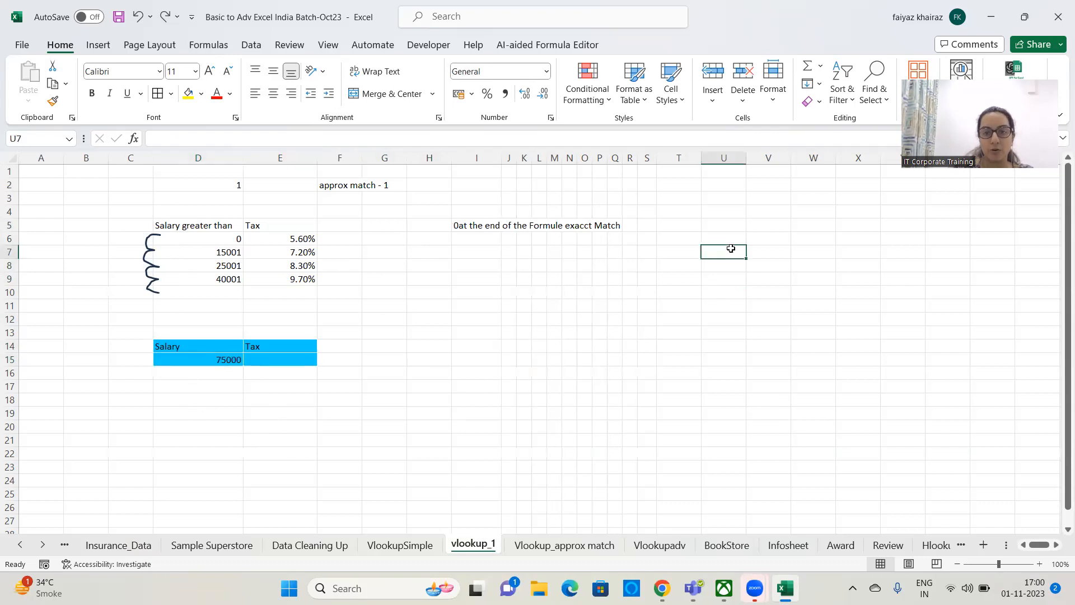
pyautogui.write('18500')
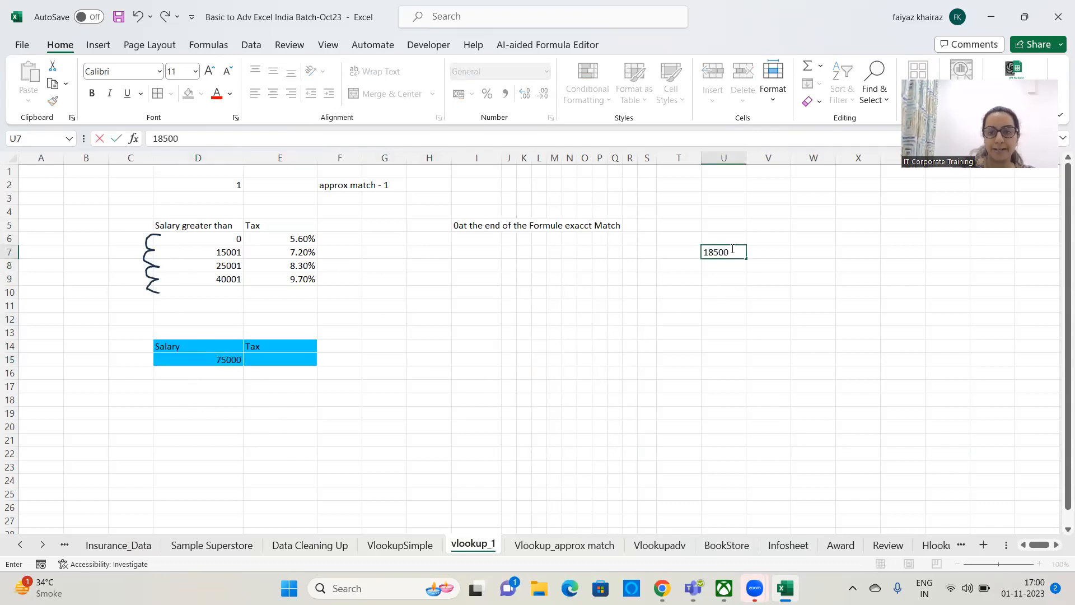
pyautogui.press('Return')
pyautogui.write('25800')
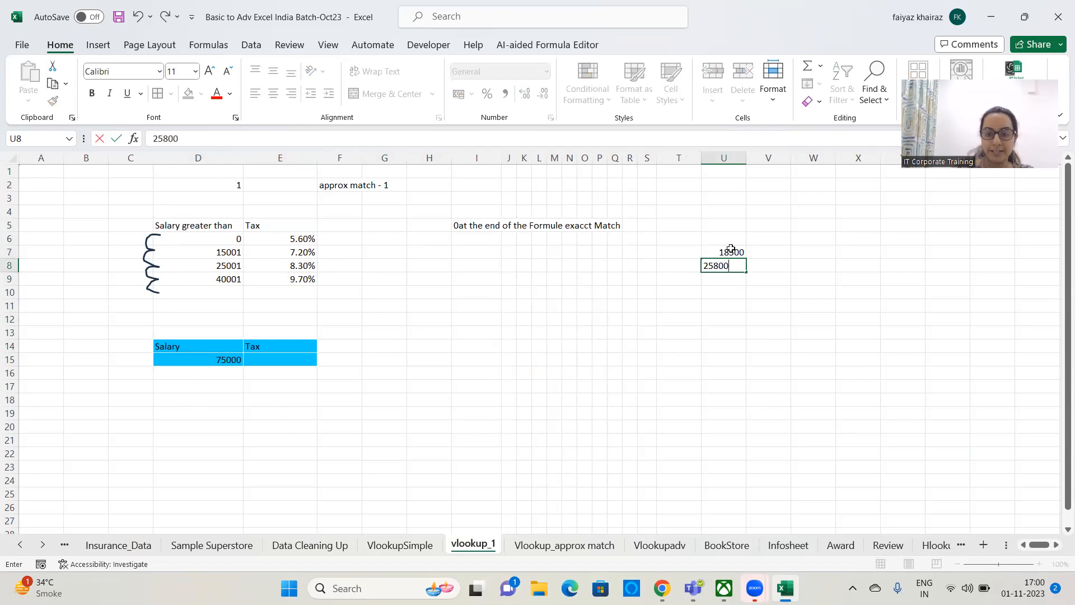
pyautogui.press('Return')
pyautogui.write('78000')
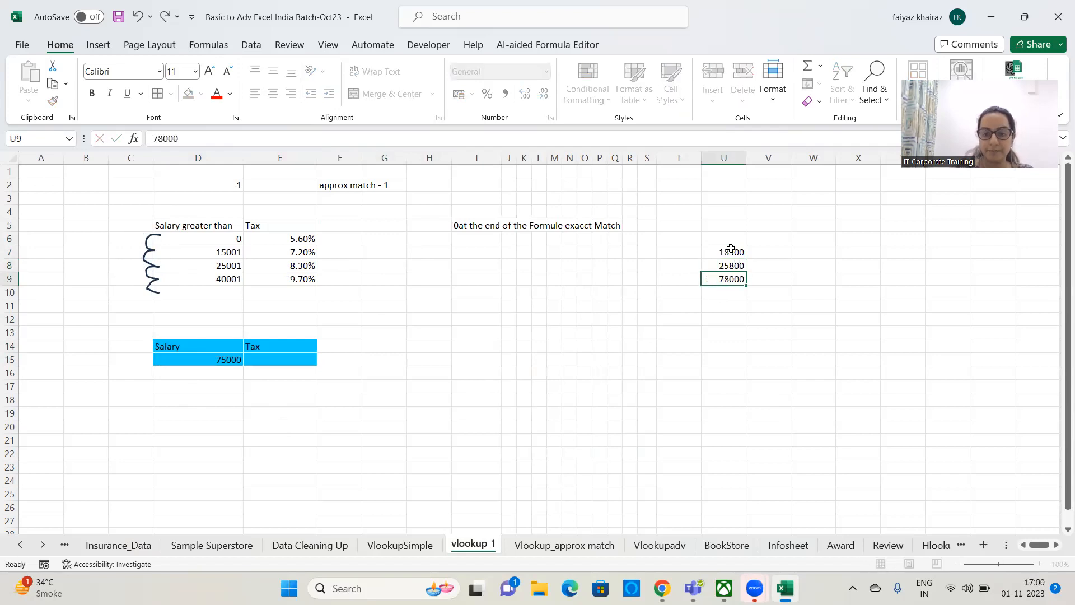
pyautogui.press('Return')
pyautogui.write('45000')
pyautogui.press('Return')
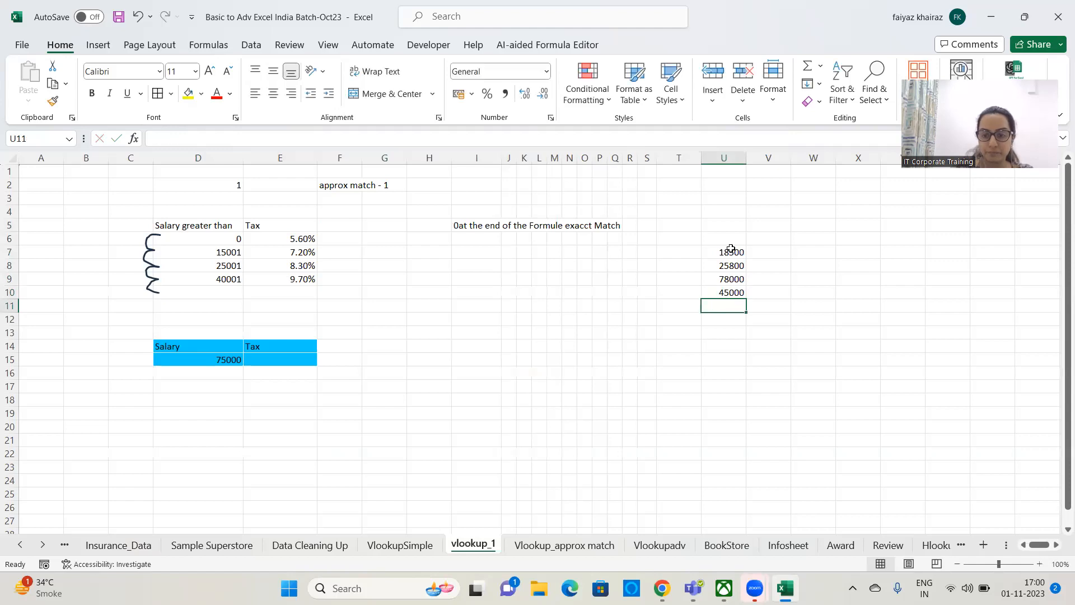
pyautogui.write('12300')
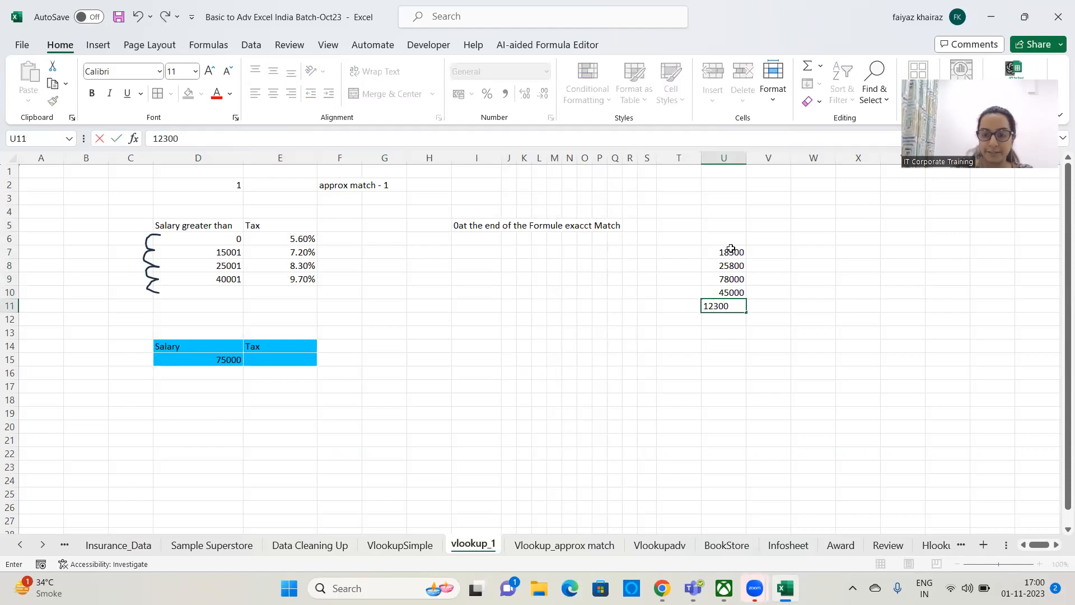
pyautogui.press('Return')
pyautogui.write('11200')
pyautogui.press('Return')
pyautogui.write('1')
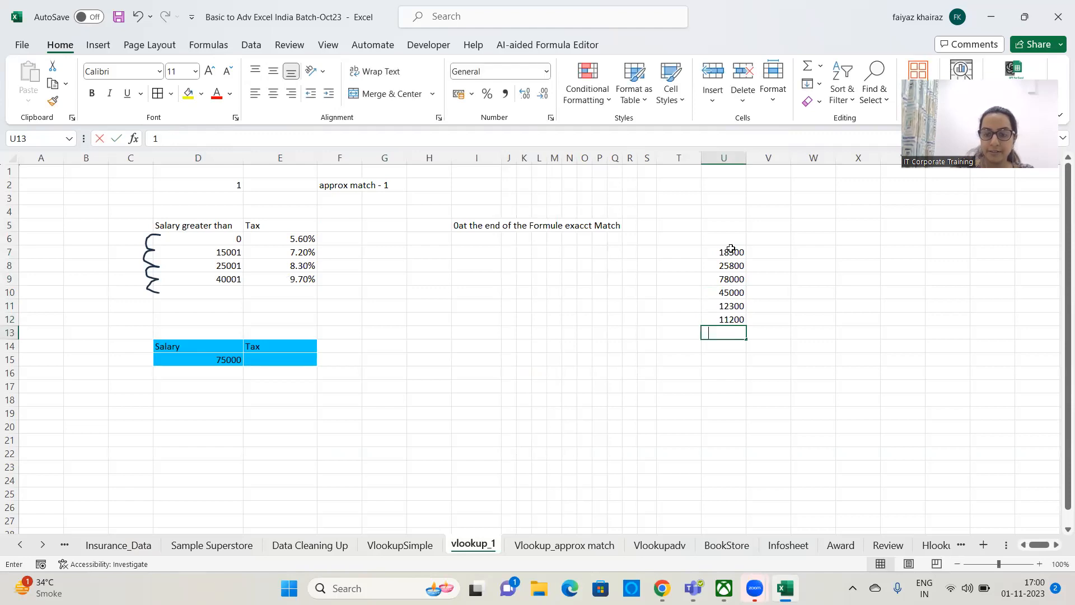
pyautogui.write('9800')
pyautogui.press('Return')
pyautogui.write('33500')
pyautogui.press('Return')
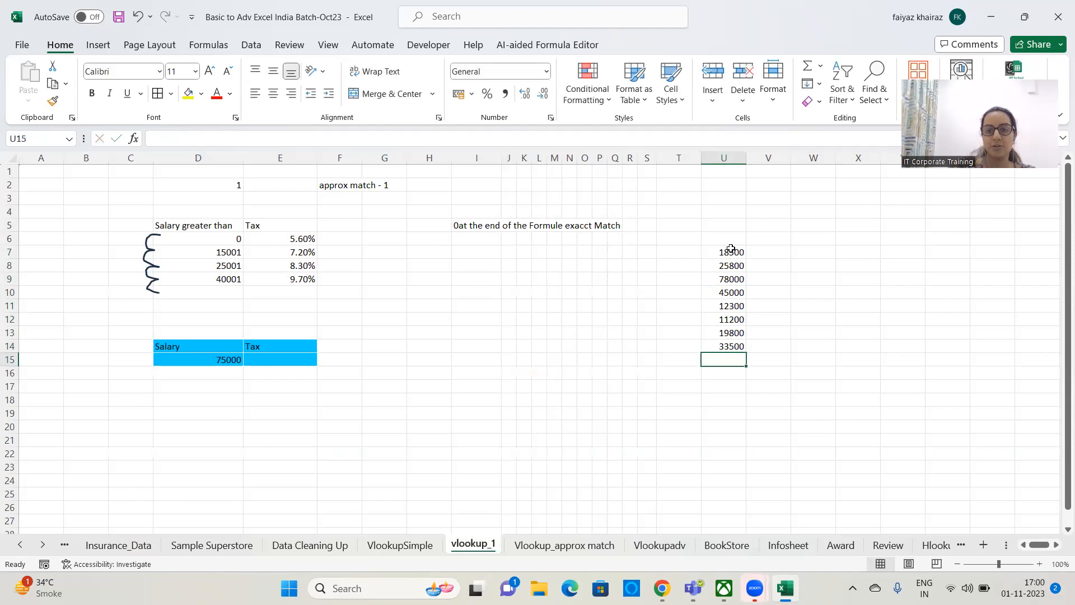
# - Clear the salary value from D15 and select the sample salaries in U7:U14
pyautogui.click(209, 358)
pyautogui.press('Delete')
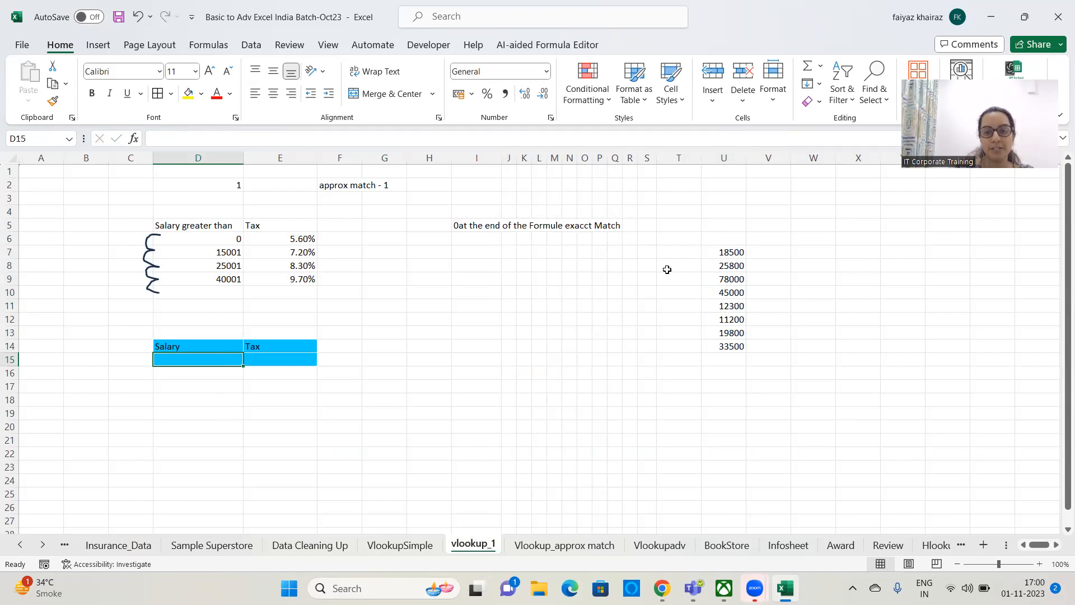
pyautogui.moveTo(726, 251); pyautogui.dragTo(728, 349)
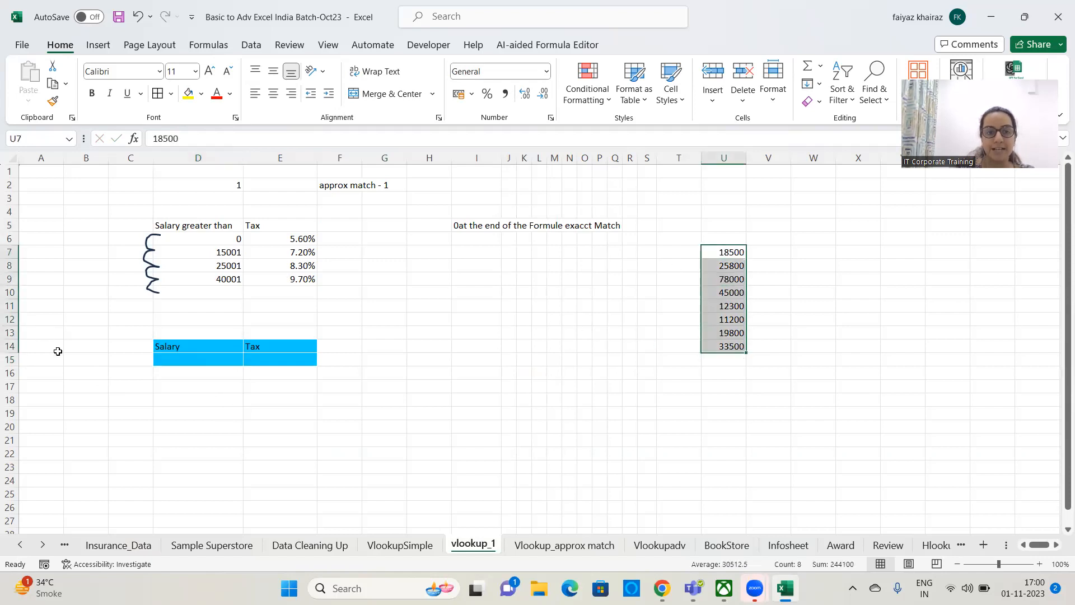
# - Add data validation to salary cell D15 as an in-cell dropdown list with =$U$7:$U$14 as the source
pyautogui.click(193, 358)
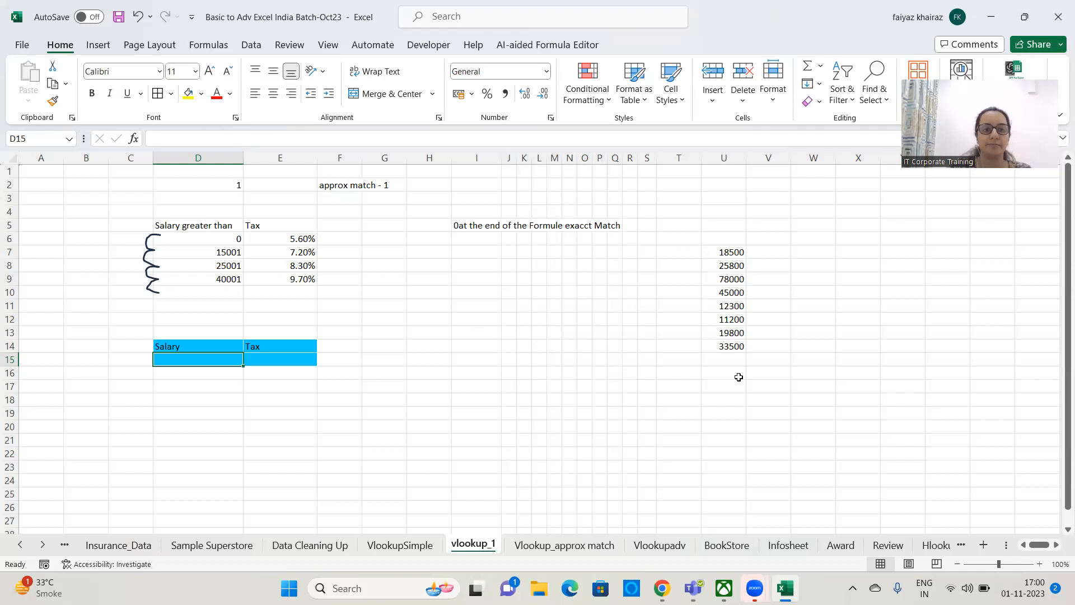
pyautogui.click(251, 45)
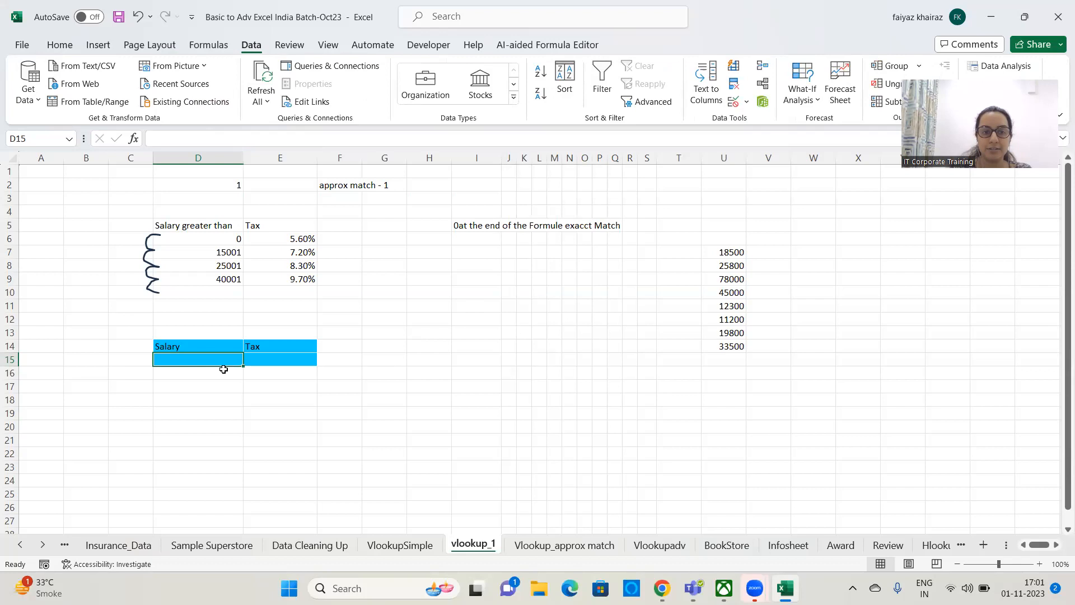
pyautogui.click(747, 104)
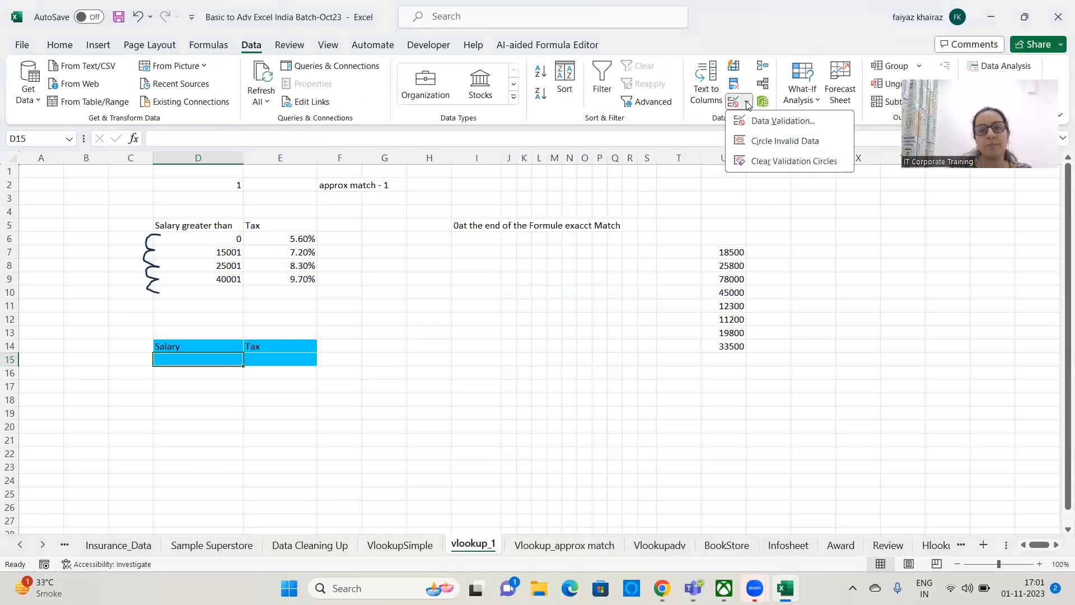
pyautogui.click(764, 125)
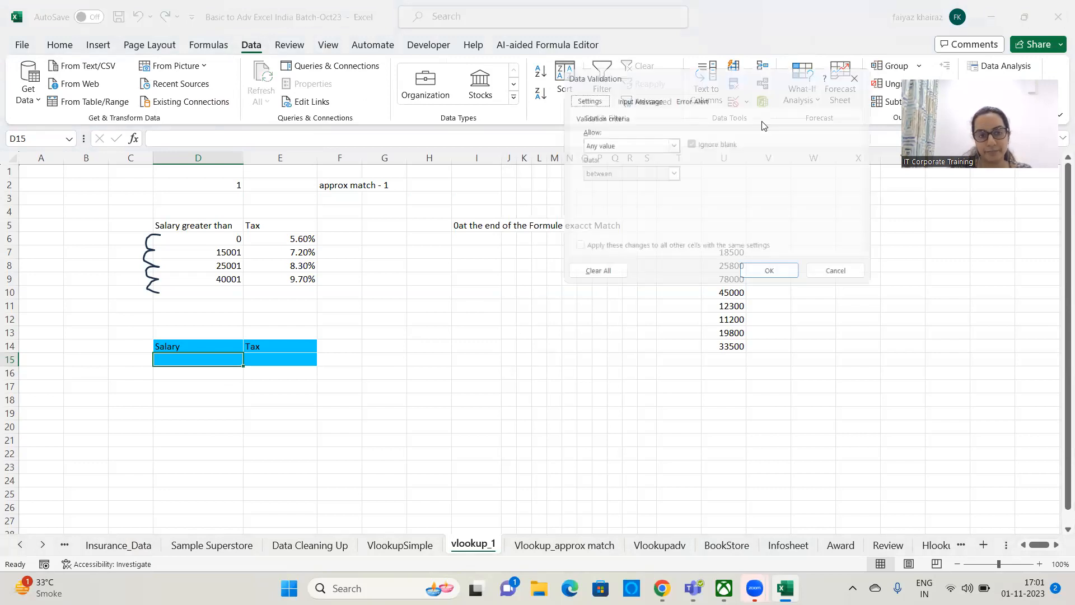
pyautogui.moveTo(643, 75); pyautogui.dragTo(448, 76)
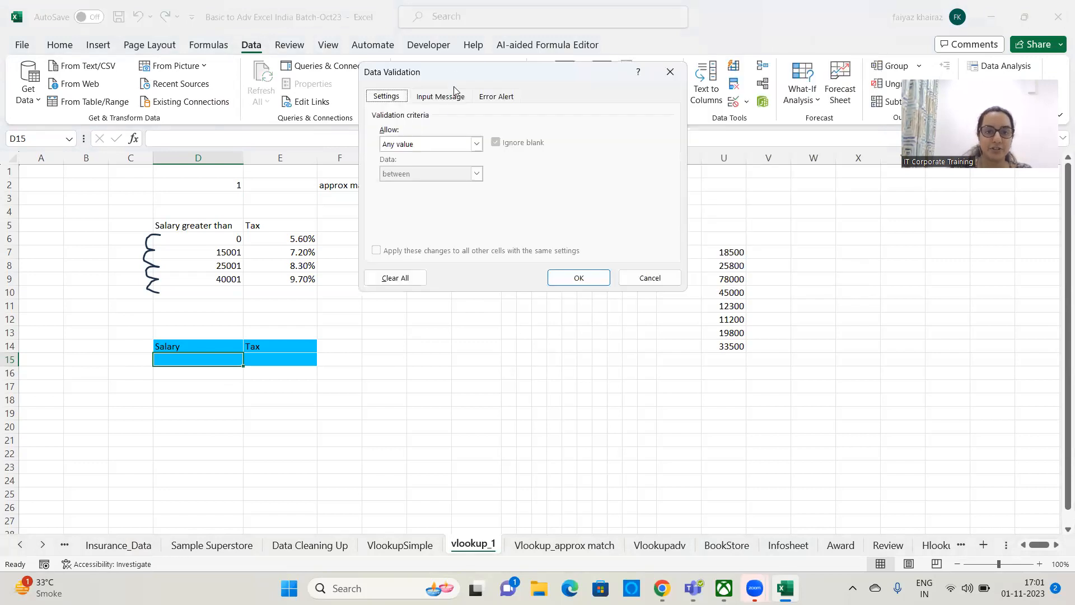
pyautogui.click(476, 145)
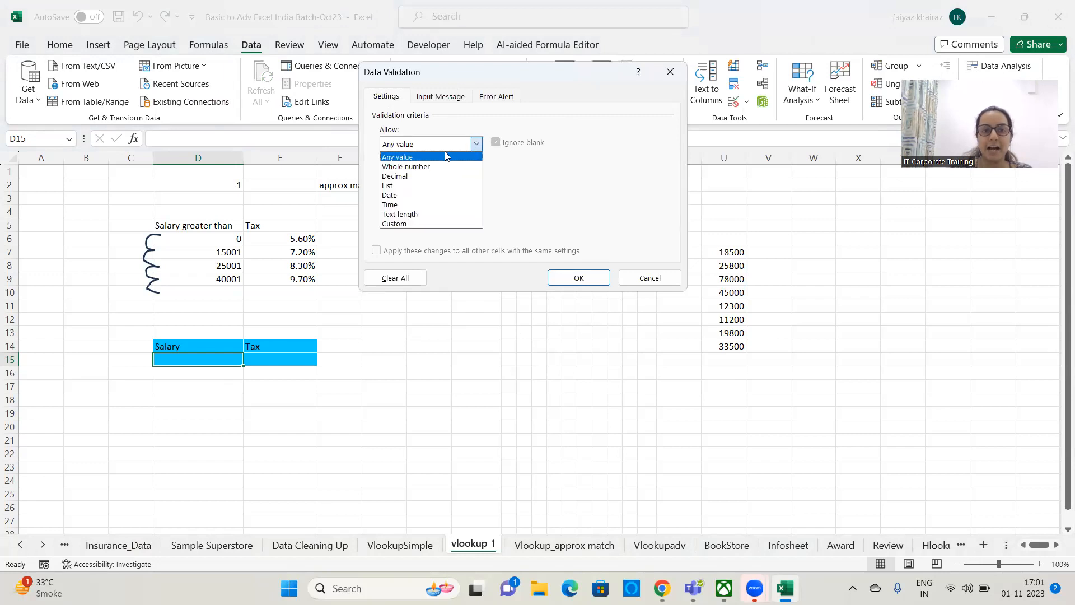
pyautogui.click(409, 186)
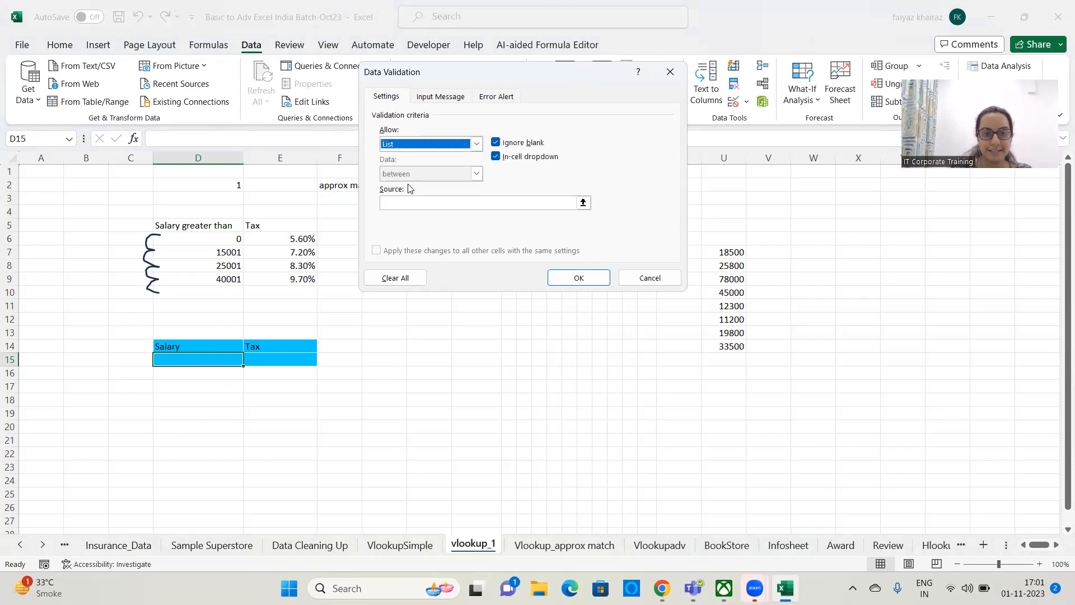
pyautogui.click(583, 203)
pyautogui.moveTo(729, 253); pyautogui.dragTo(721, 345)
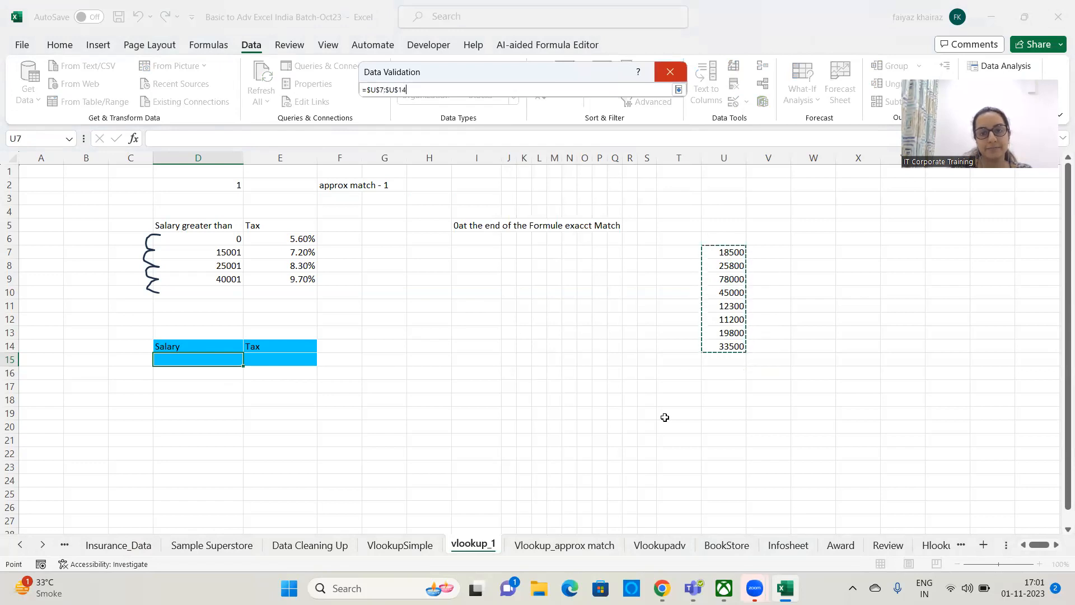
pyautogui.click(678, 90)
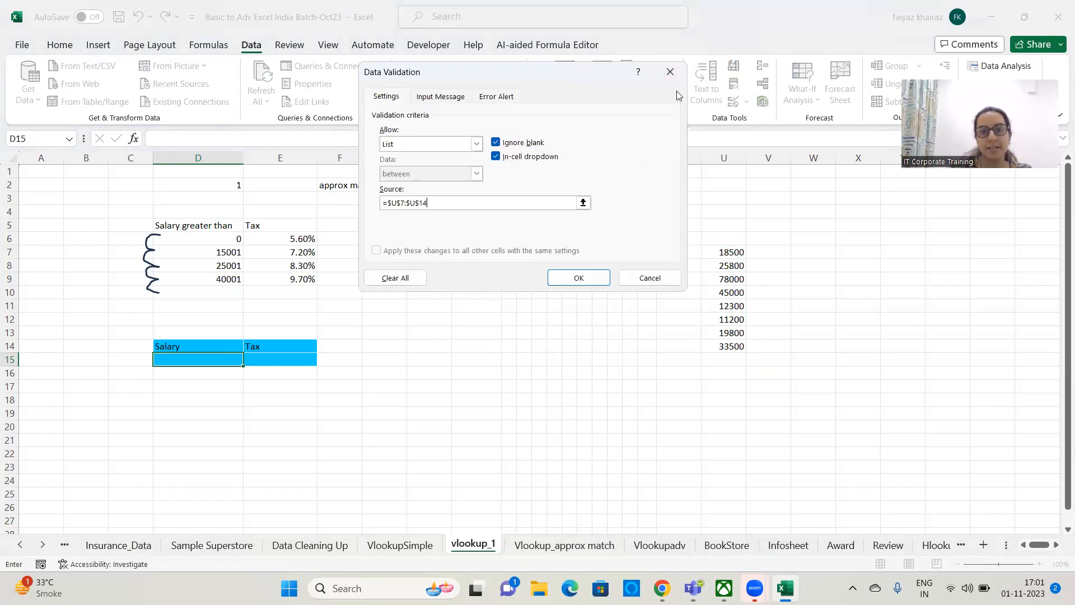
pyautogui.click(576, 278)
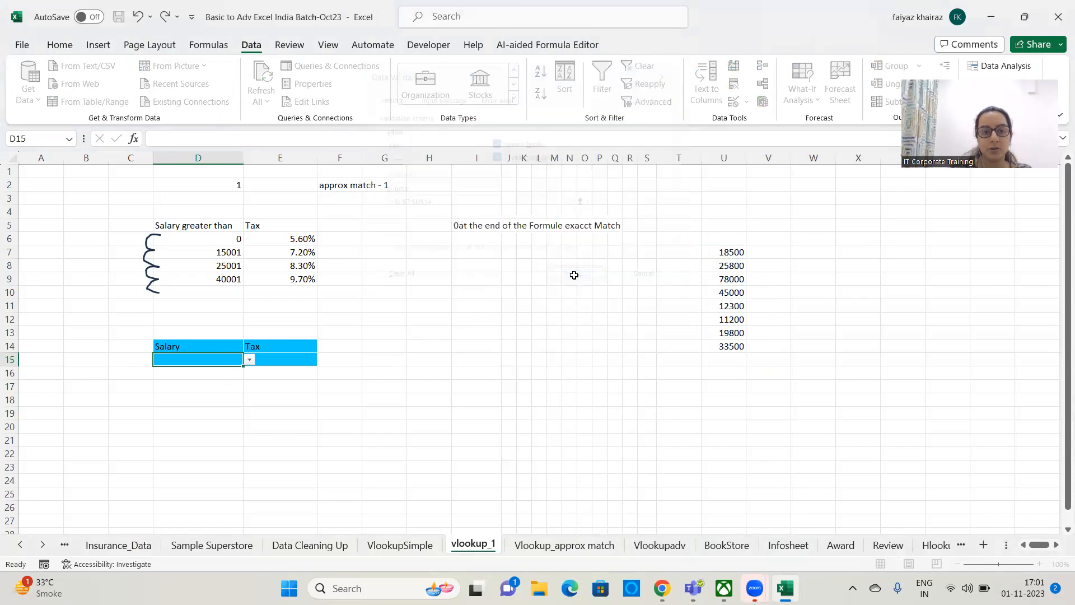
# - Try the salary dropdown in D15 by choosing 45000, and set it to 19800
pyautogui.click(250, 361)
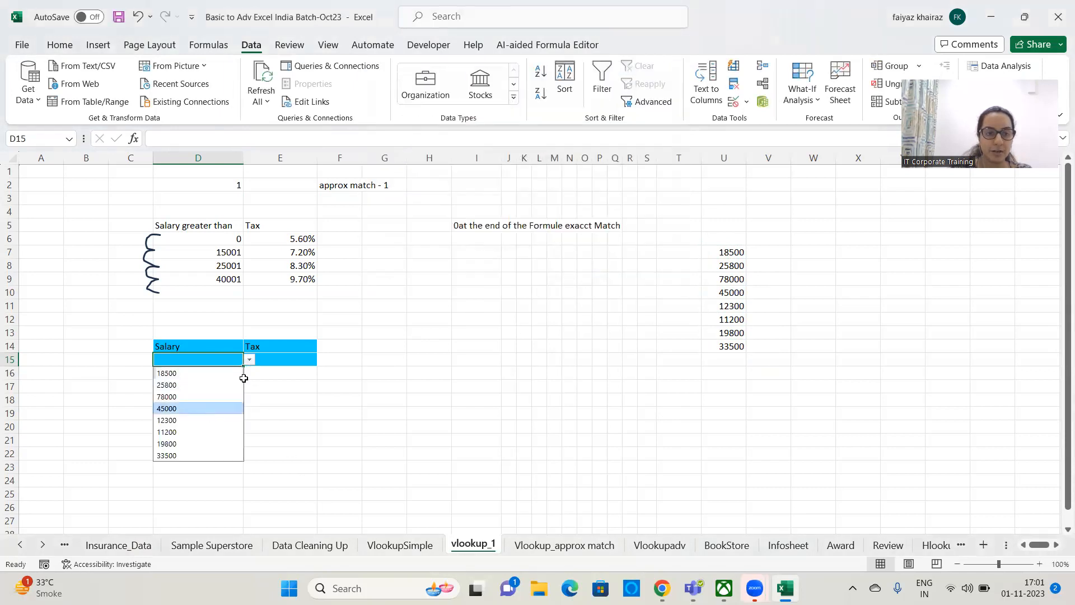
pyautogui.click(219, 408)
pyautogui.click(249, 360)
pyautogui.click(207, 446)
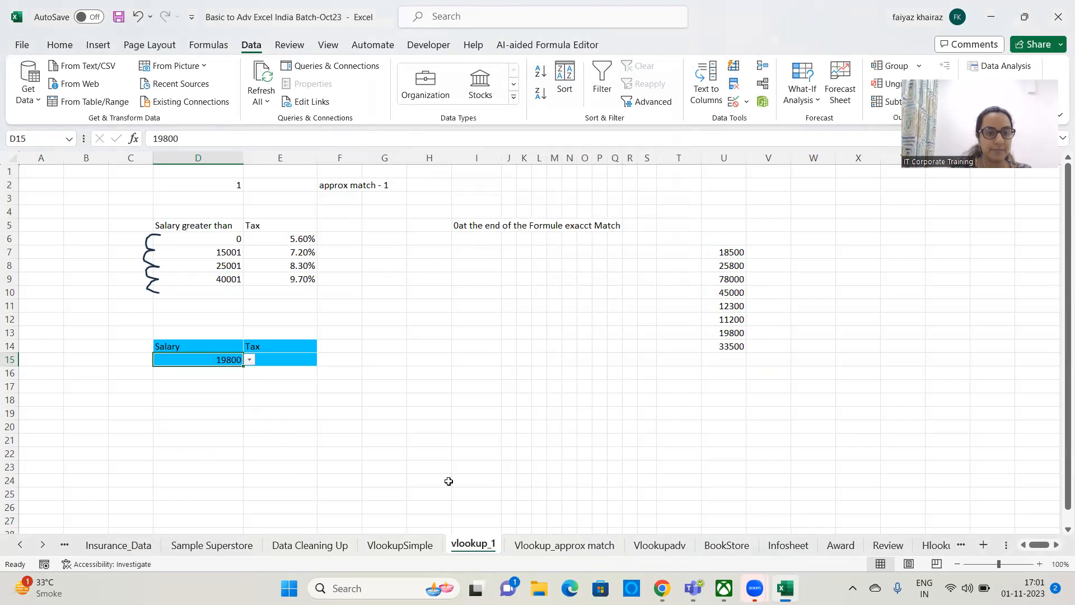
pyautogui.click(293, 360)
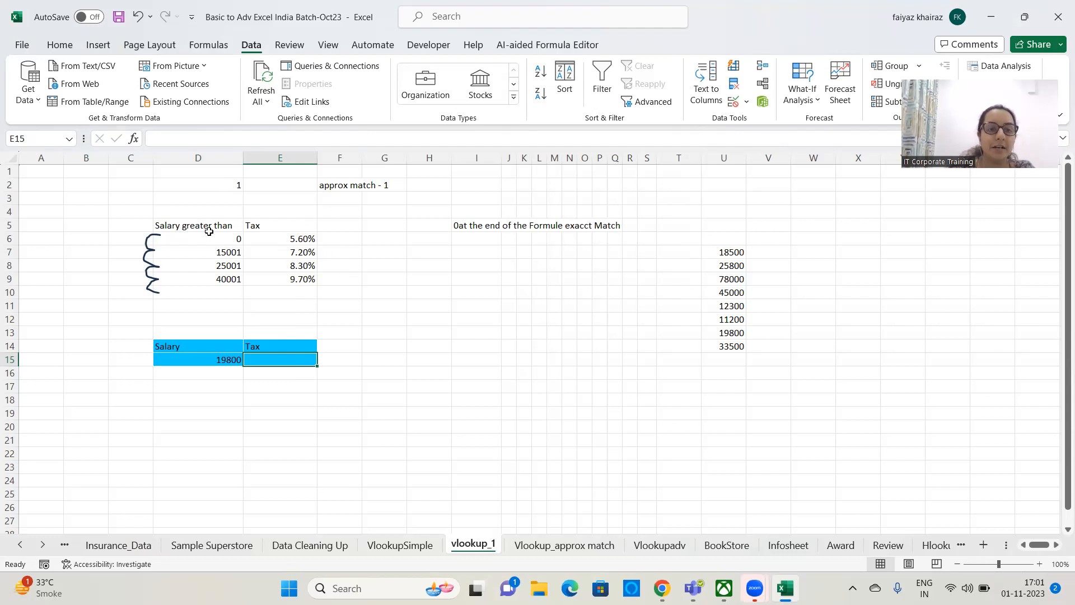
# - Convert the tax slab range D5:E10 into a table with headers
pyautogui.click(230, 242)
pyautogui.hotkey('ctrl', 'shift', 'Right')
pyautogui.hotkey('ctrl', 'shift', 'Down')
pyautogui.moveTo(224, 225); pyautogui.dragTo(294, 286)
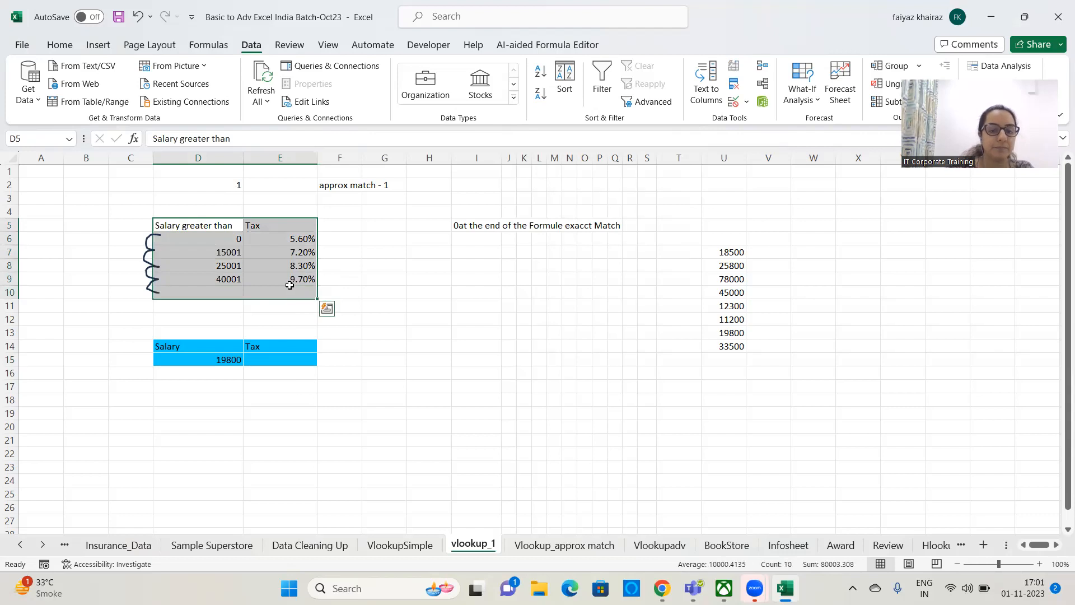
pyautogui.hotkey('ctrl', 't')
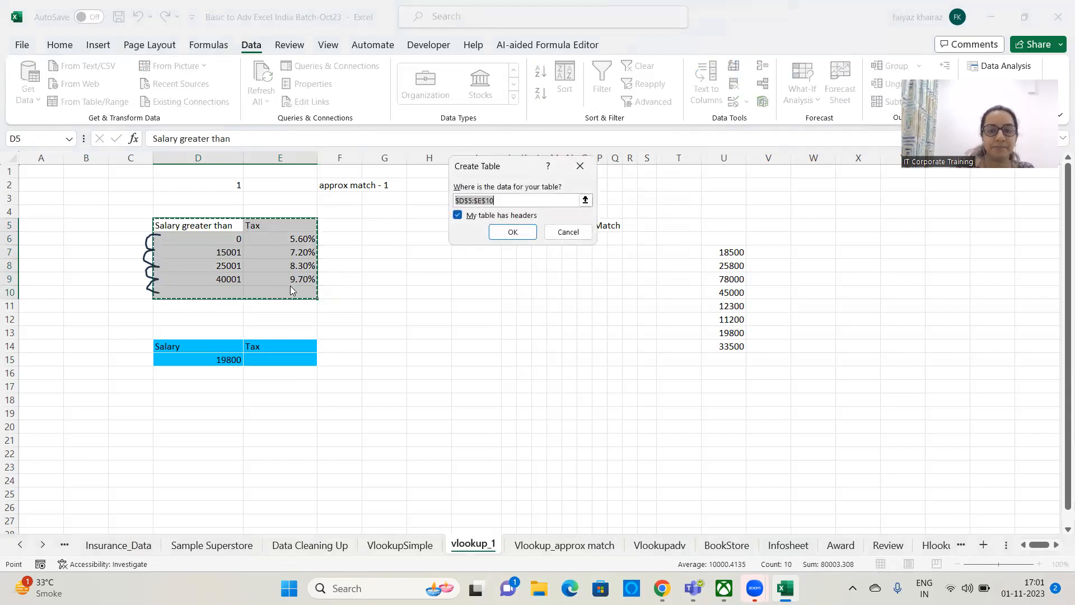
pyautogui.press('Return')
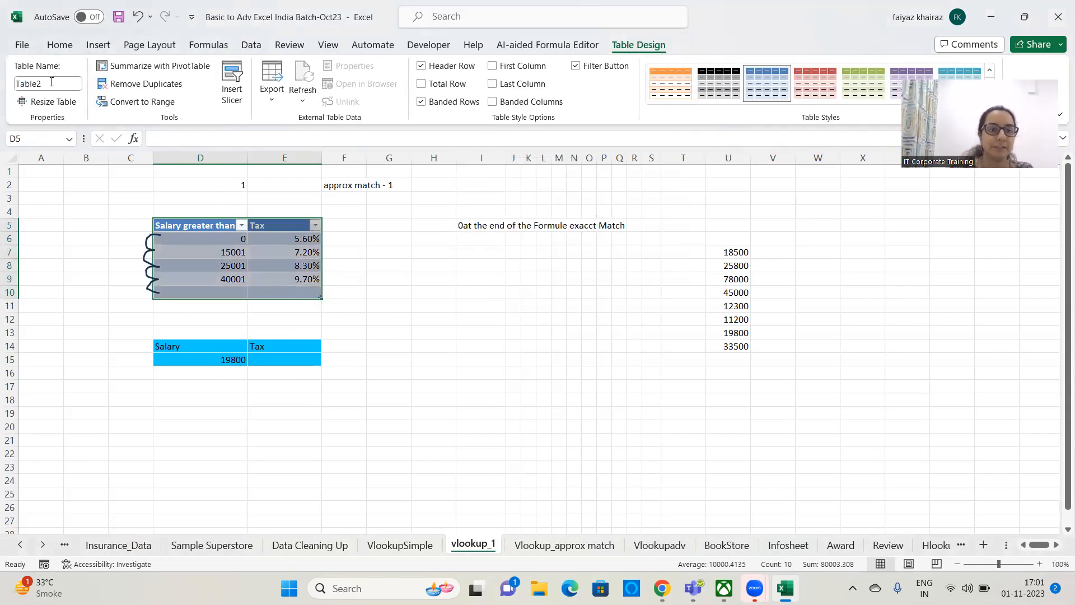
# - Rename the tax slab table as taxtable
pyautogui.click(51, 83)
pyautogui.write('taxtable')
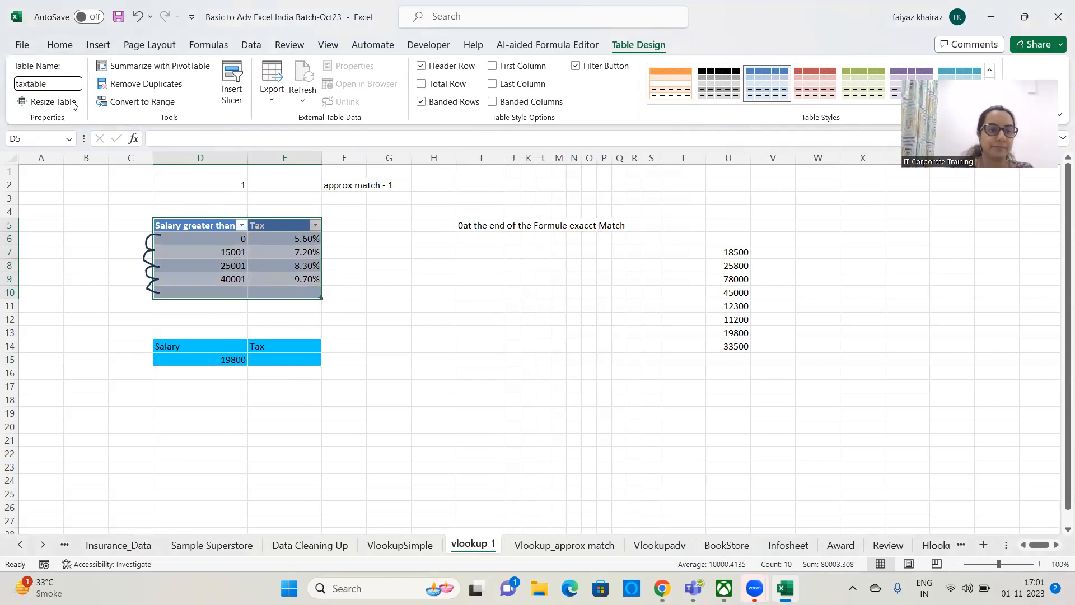
pyautogui.press('Return')
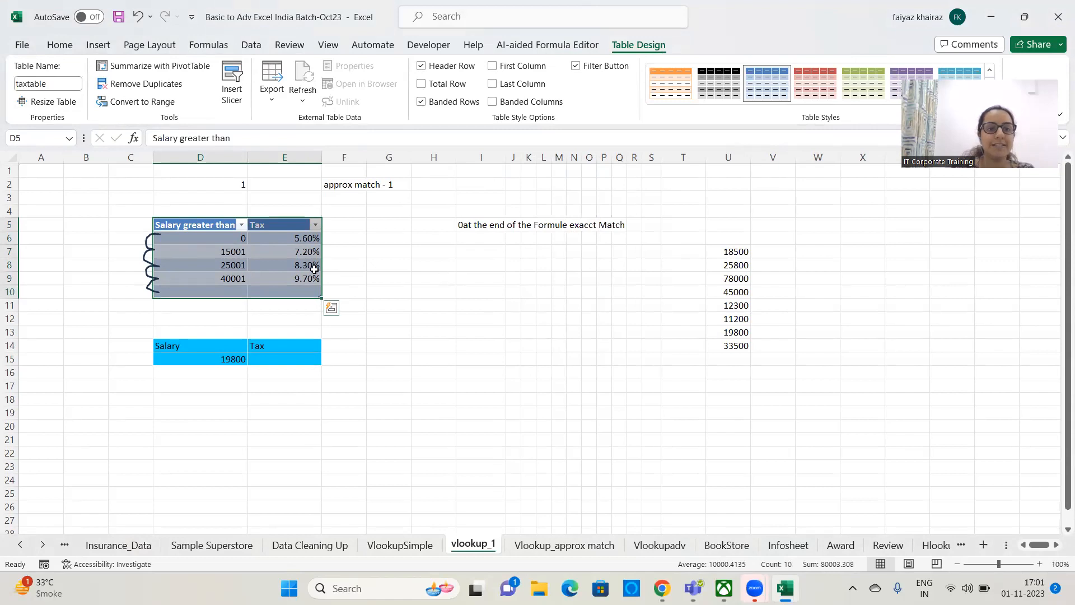
# - Delete the freehand bracket drawing beside the tax slab table
pyautogui.click(145, 262)
pyautogui.press('Delete')
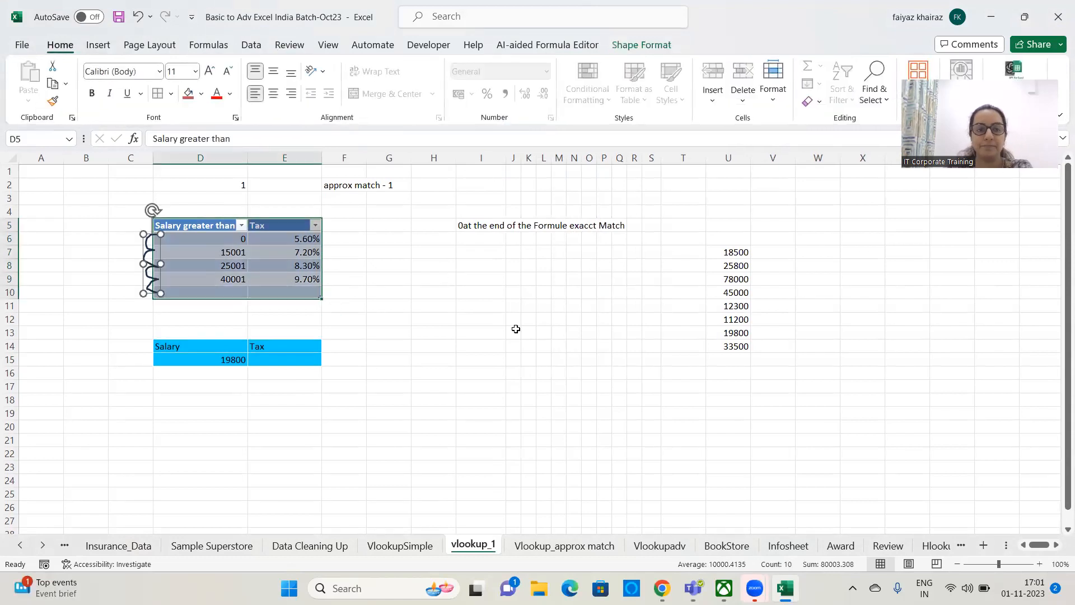
pyautogui.click(512, 331)
# - Enter =VLOOKUP(D15,taxtable,2,1) in E15 to return the tax rate for the selected salary by approximate match
pyautogui.click(289, 359)
pyautogui.write('=vlookup(')
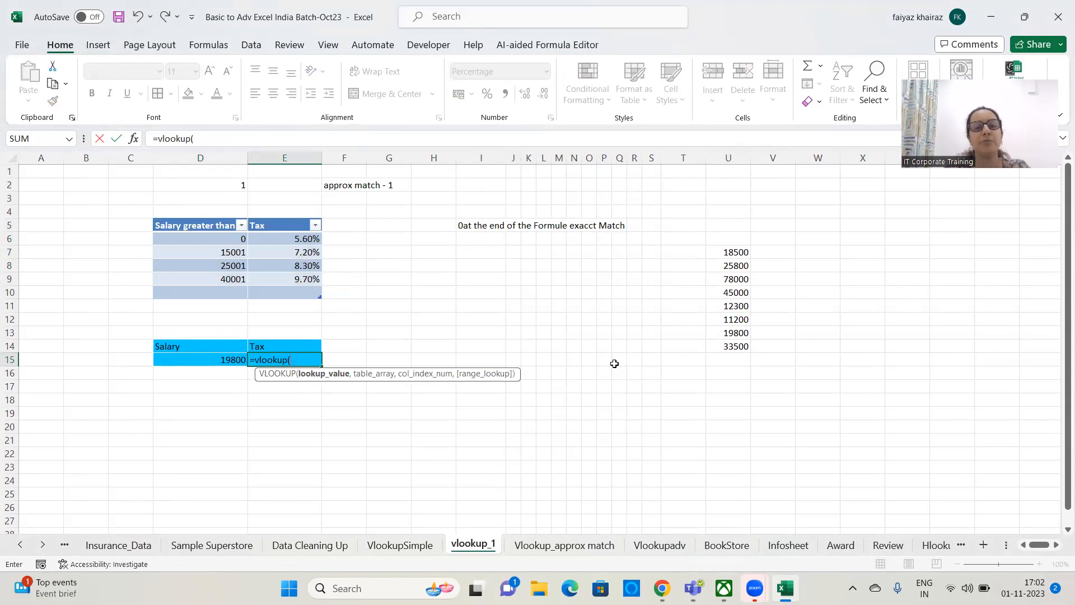
pyautogui.click(220, 363)
pyautogui.write(',')
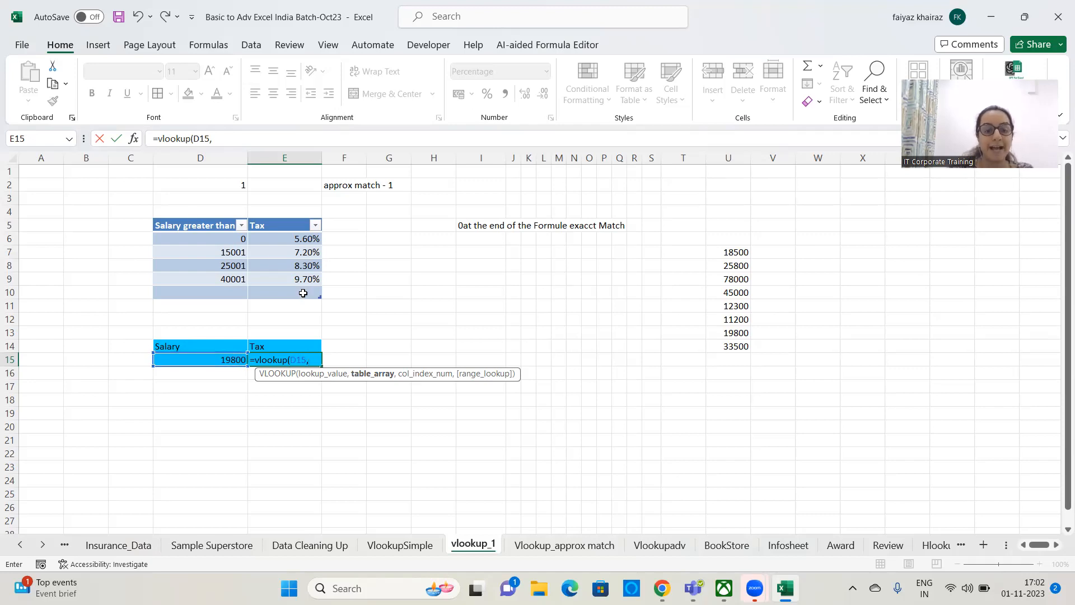
pyautogui.write('tax')
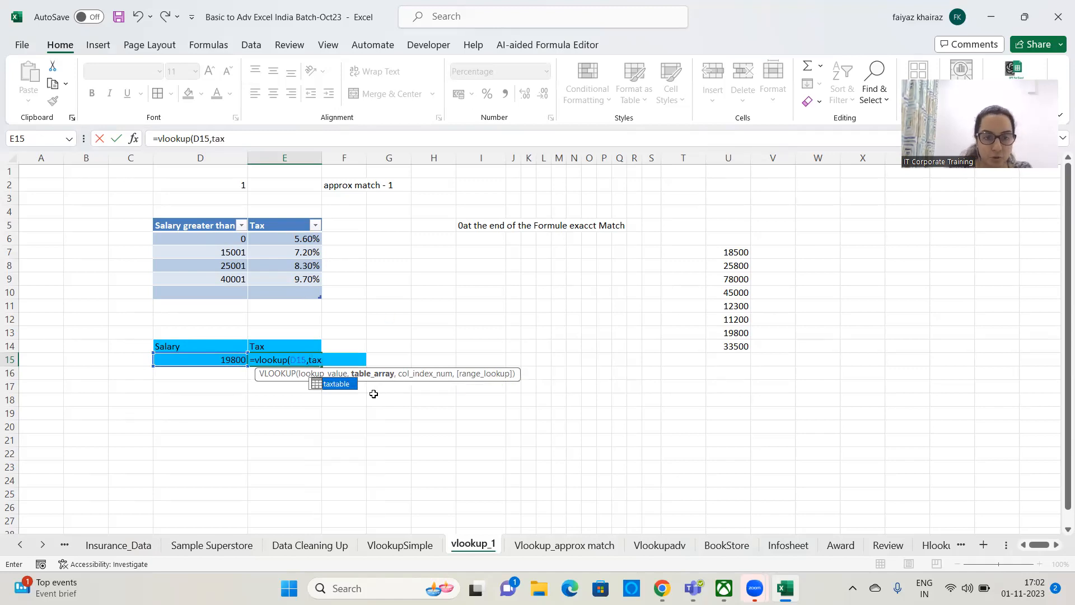
pyautogui.doubleClick(337, 384)
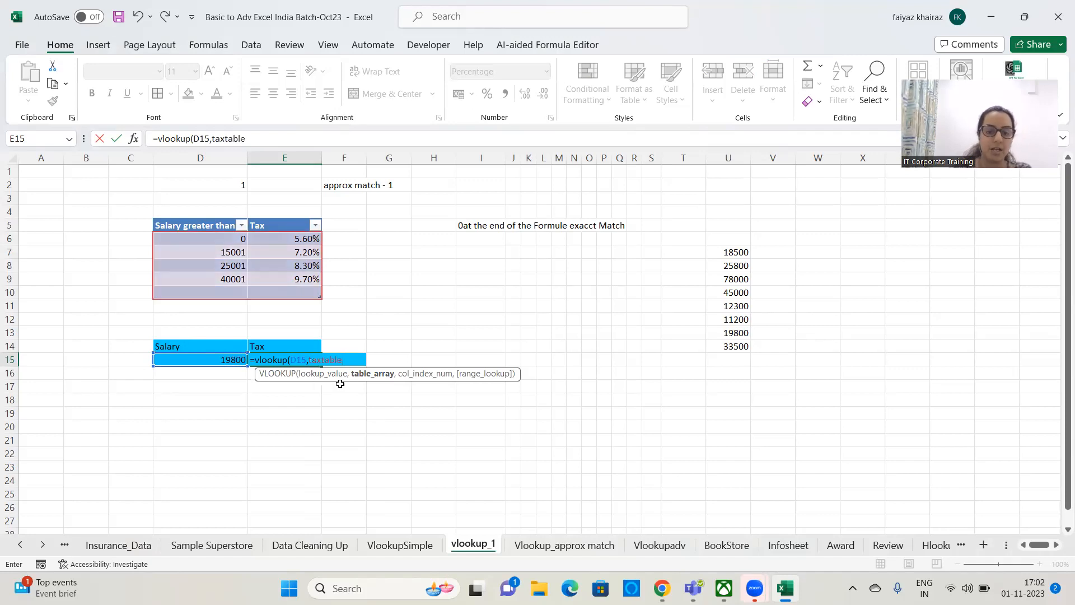
pyautogui.write(',2,1')
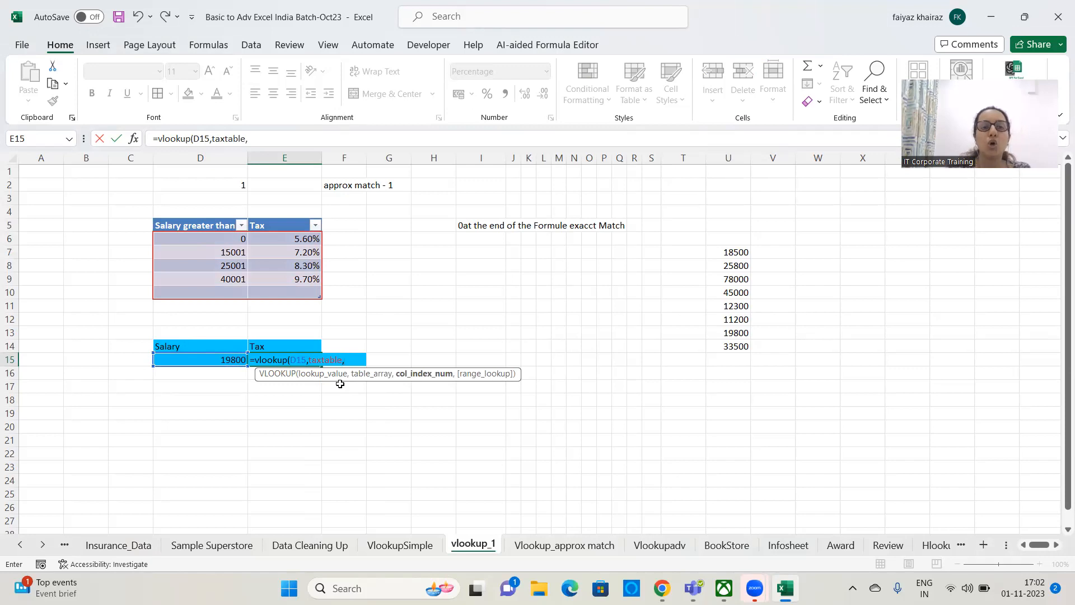
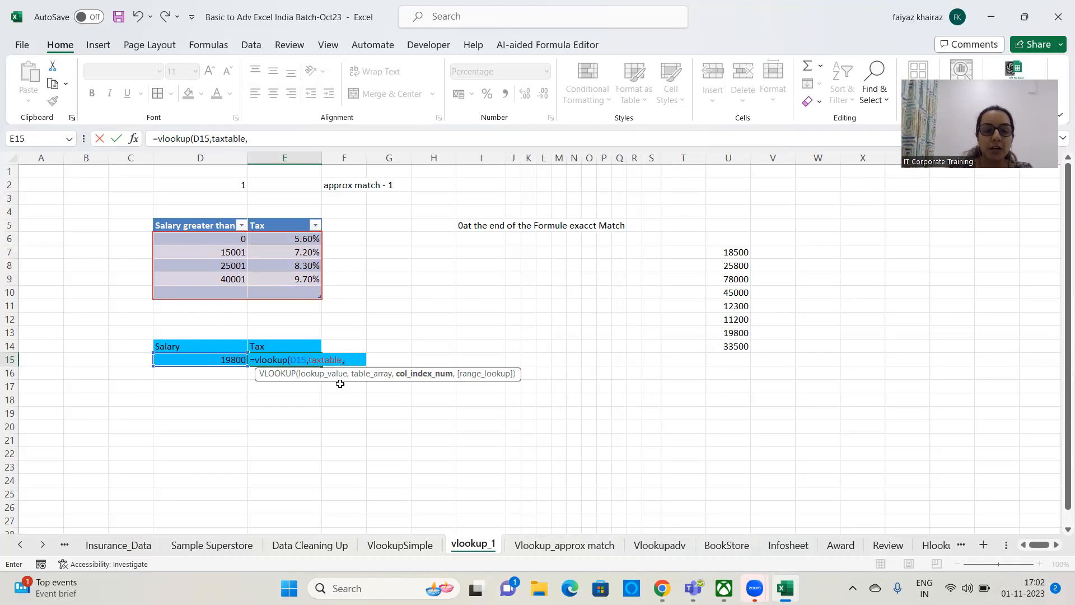
pyautogui.write('2')
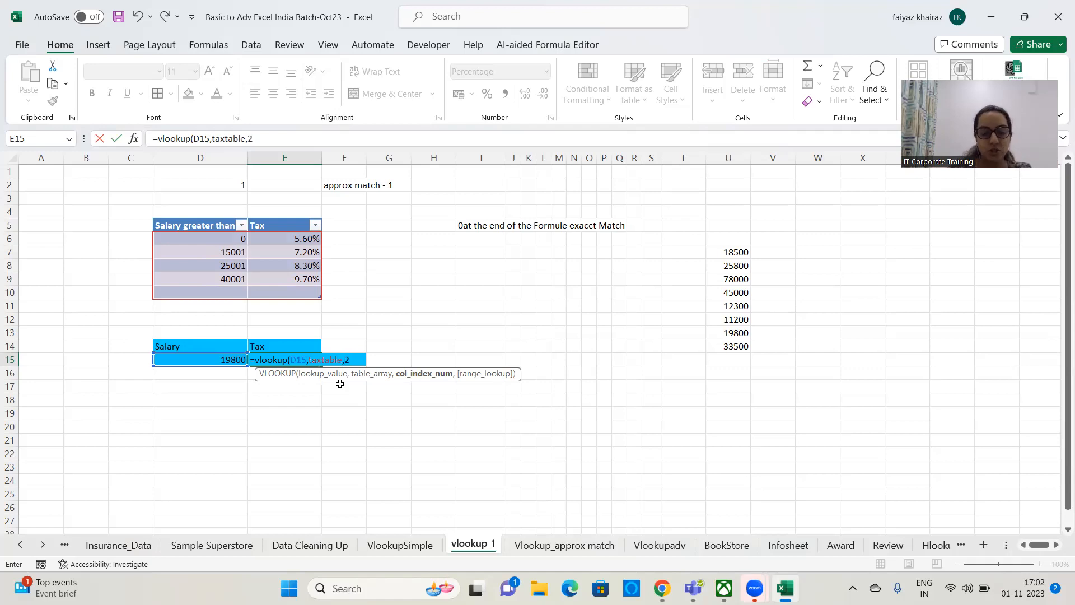
pyautogui.write(',')
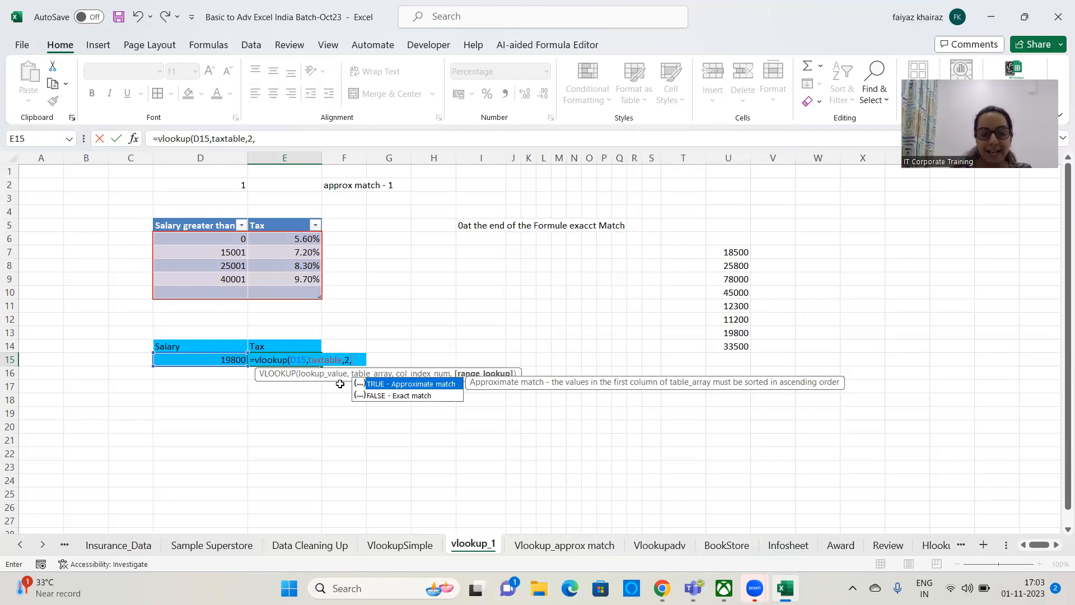
pyautogui.write('1')
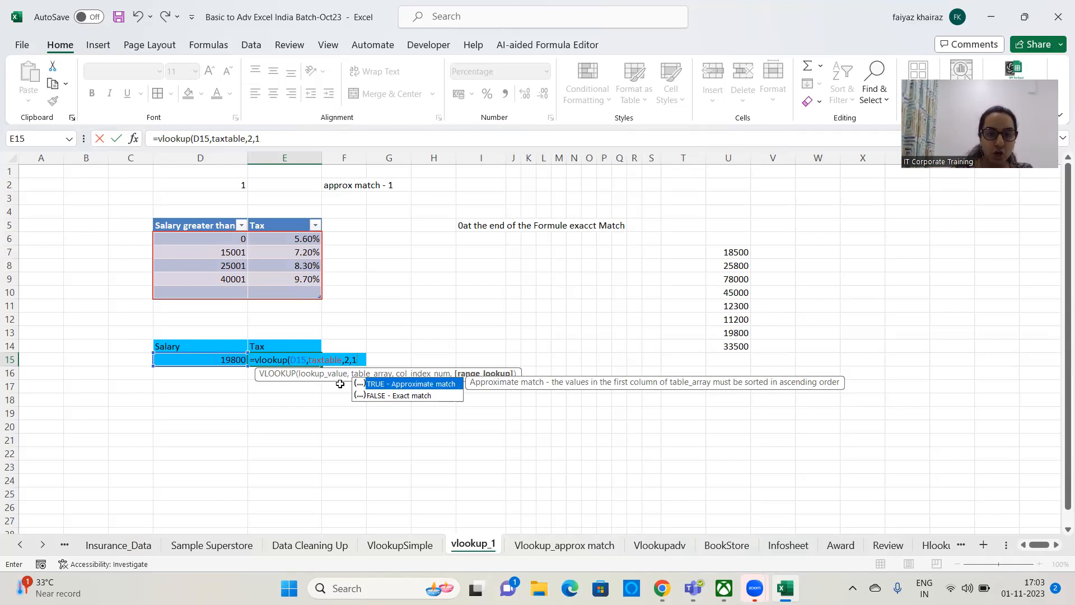
pyautogui.write(')')
pyautogui.press('Return')
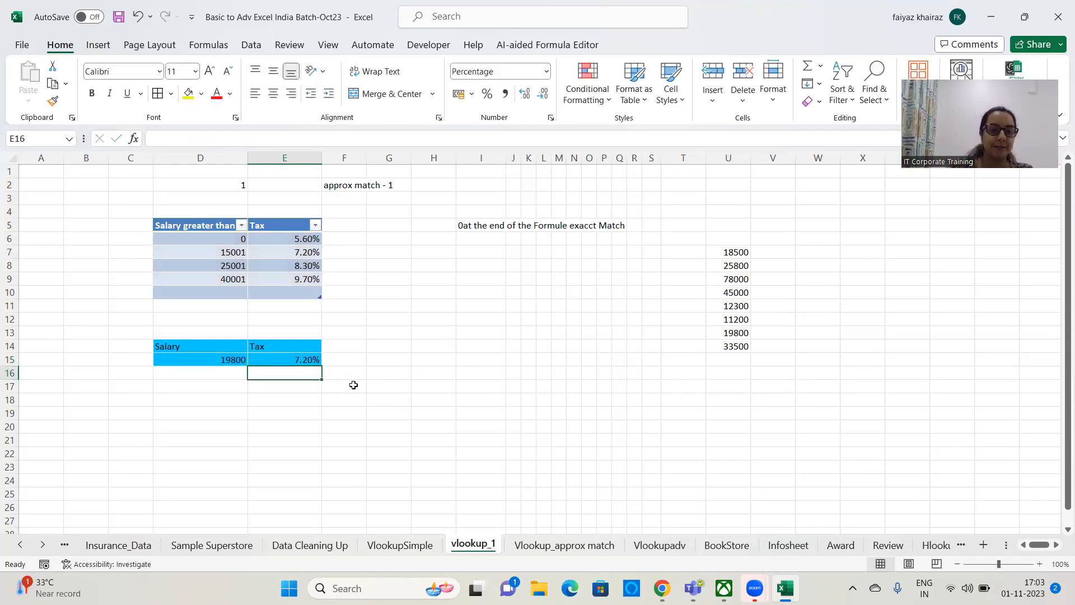
# - Examine the number format options offered for the tax result in E15
pyautogui.click(300, 358)
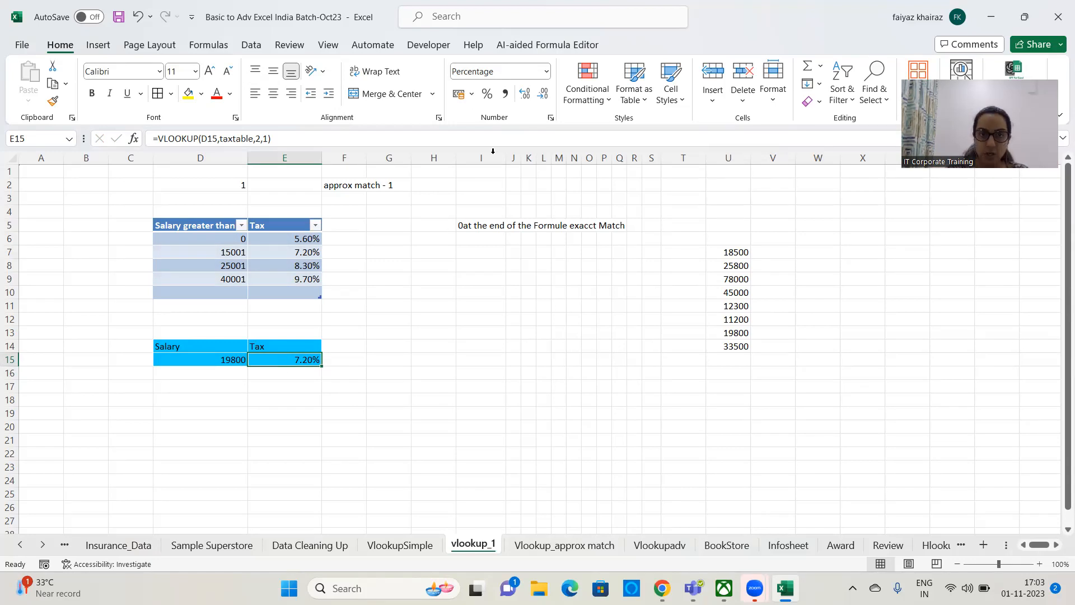
pyautogui.click(546, 71)
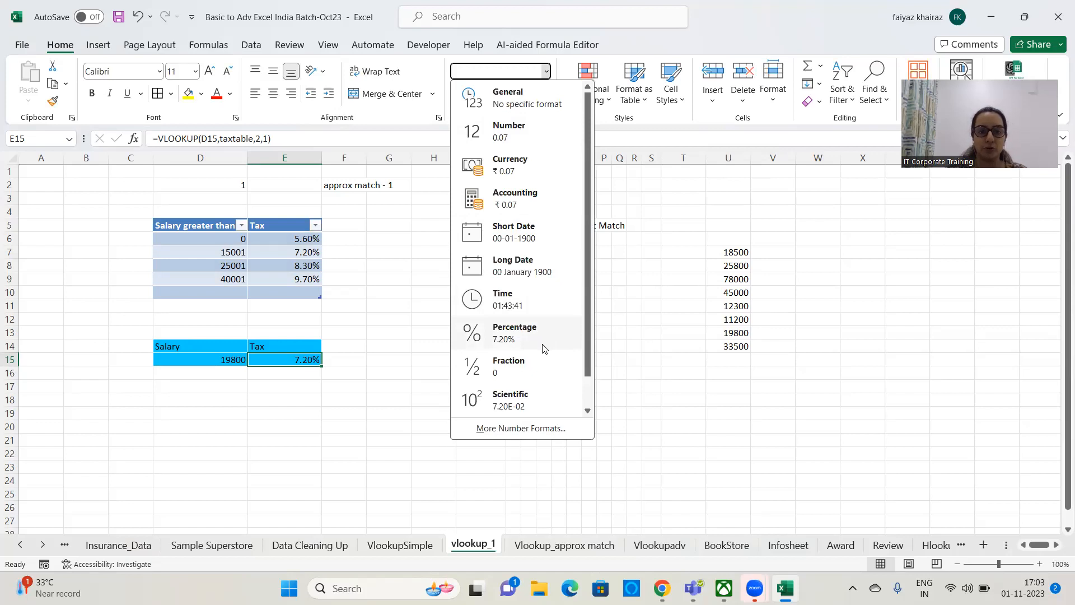
pyautogui.click(208, 360)
# - Test the tax lookup by choosing 45000, 78000, 25800 and 12300 from the D15 salary dropdown, finishing on 19800
pyautogui.click(207, 360)
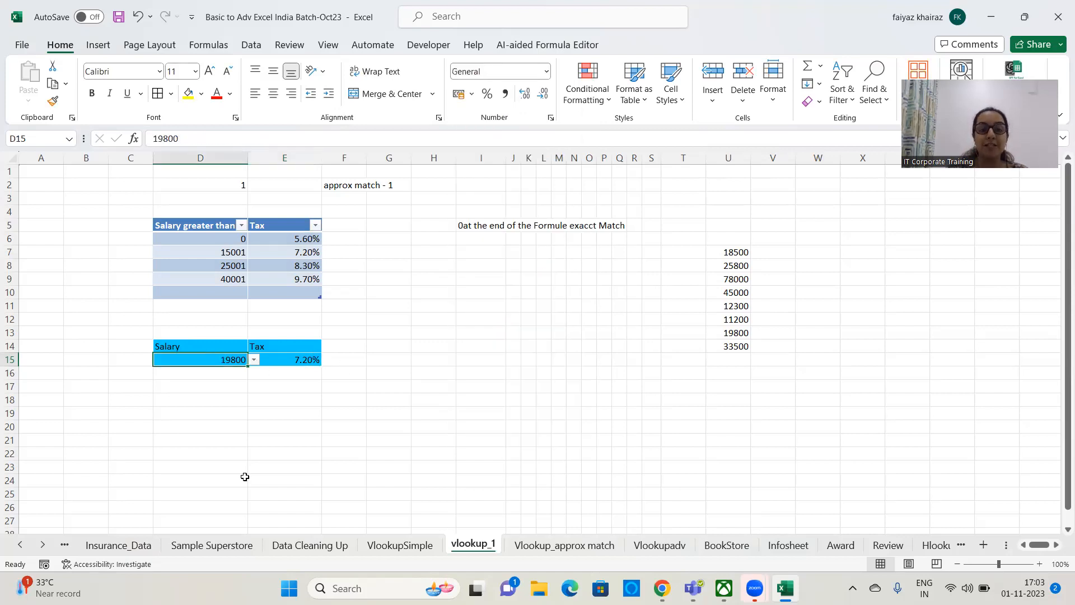
pyautogui.click(254, 362)
pyautogui.click(224, 408)
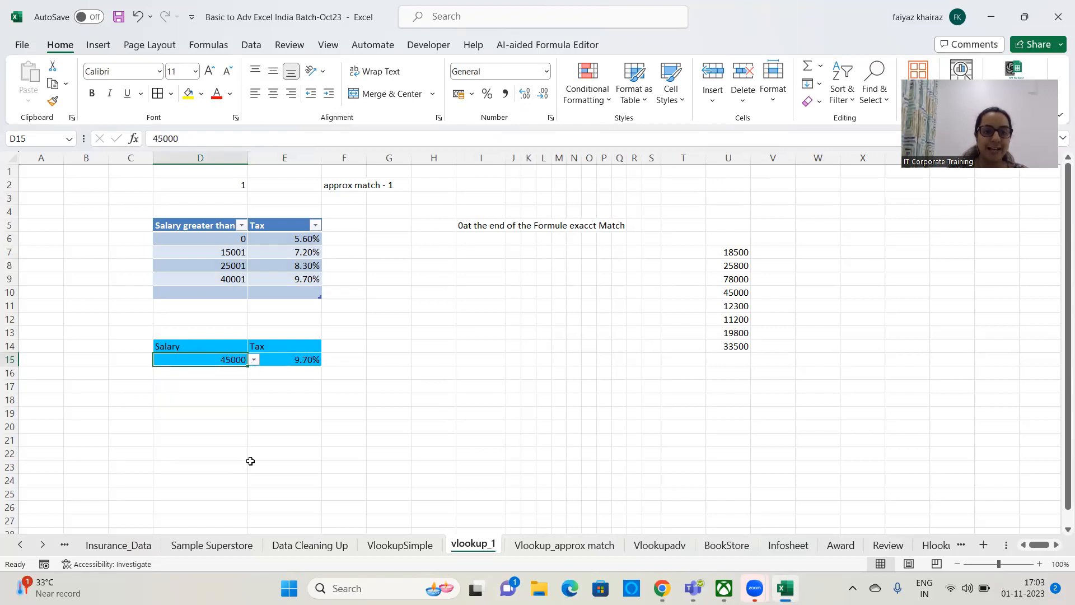
pyautogui.click(254, 360)
pyautogui.click(241, 395)
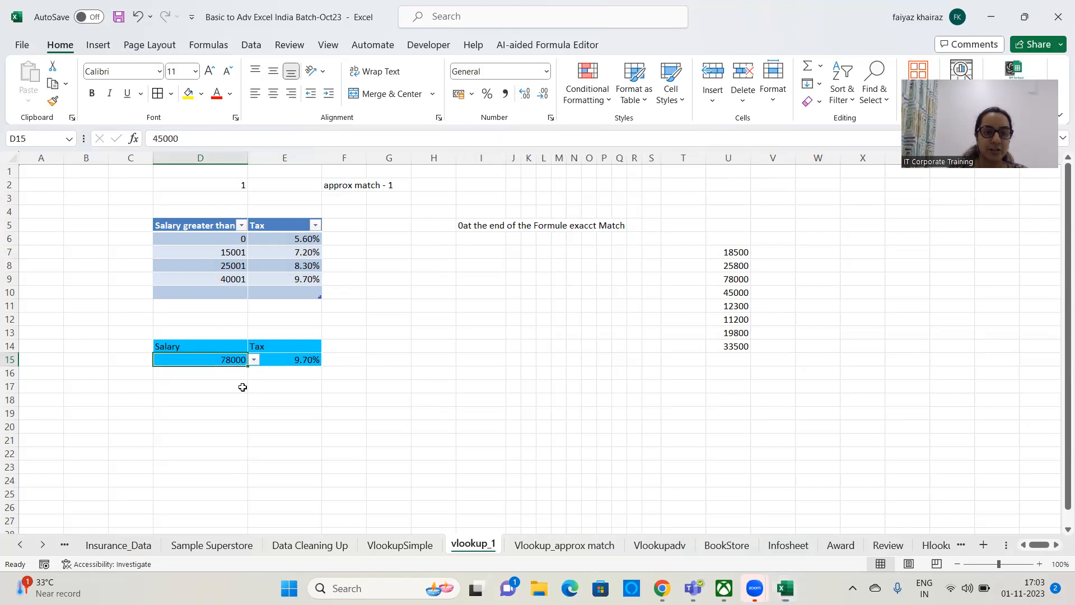
pyautogui.click(254, 360)
pyautogui.click(239, 382)
pyautogui.click(255, 360)
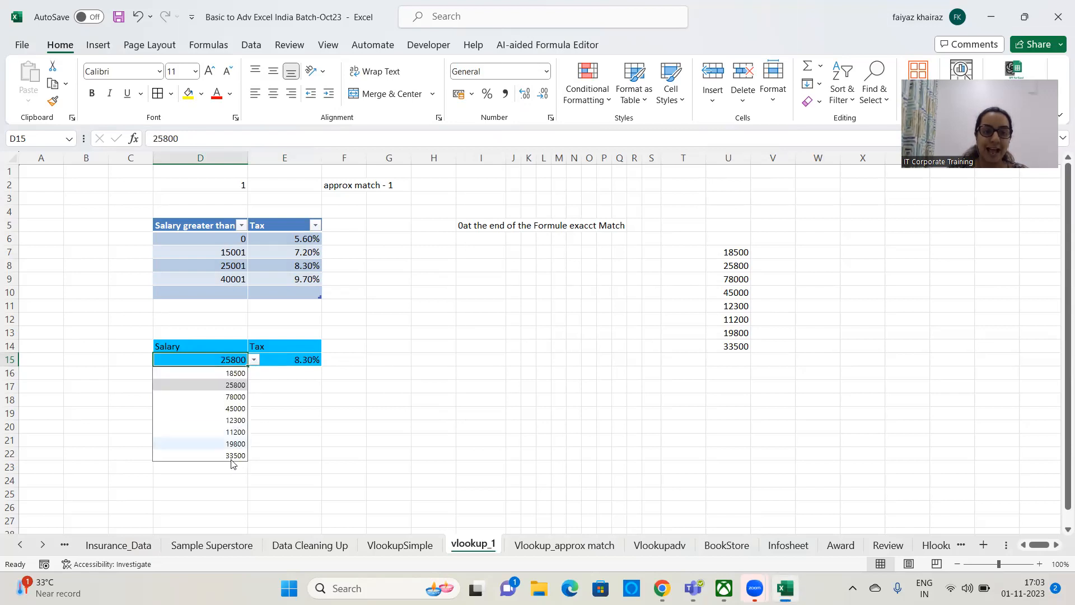
pyautogui.click(241, 420)
pyautogui.click(254, 360)
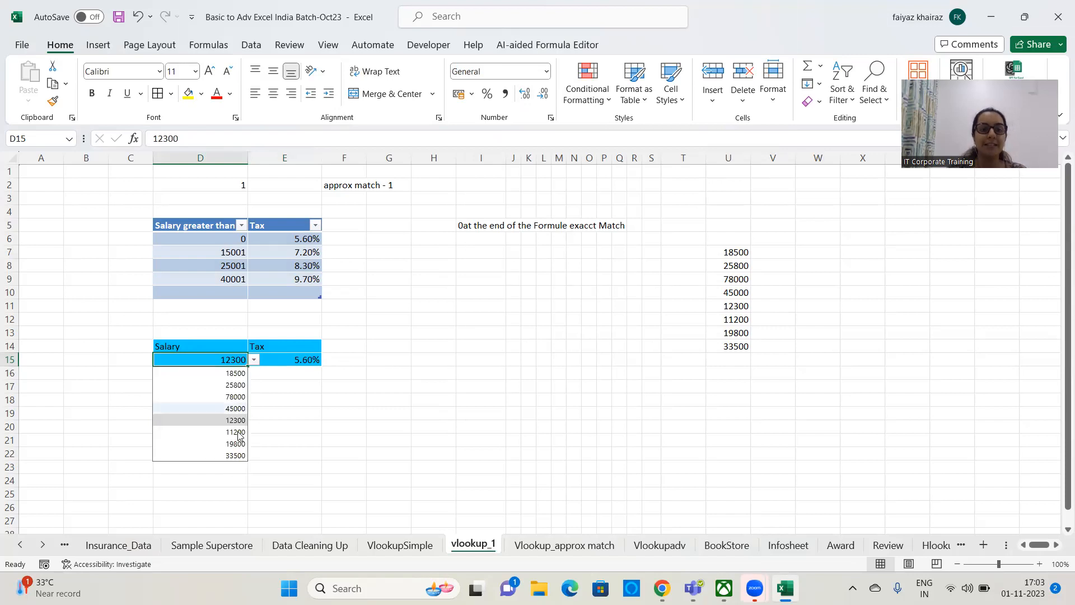
pyautogui.click(236, 444)
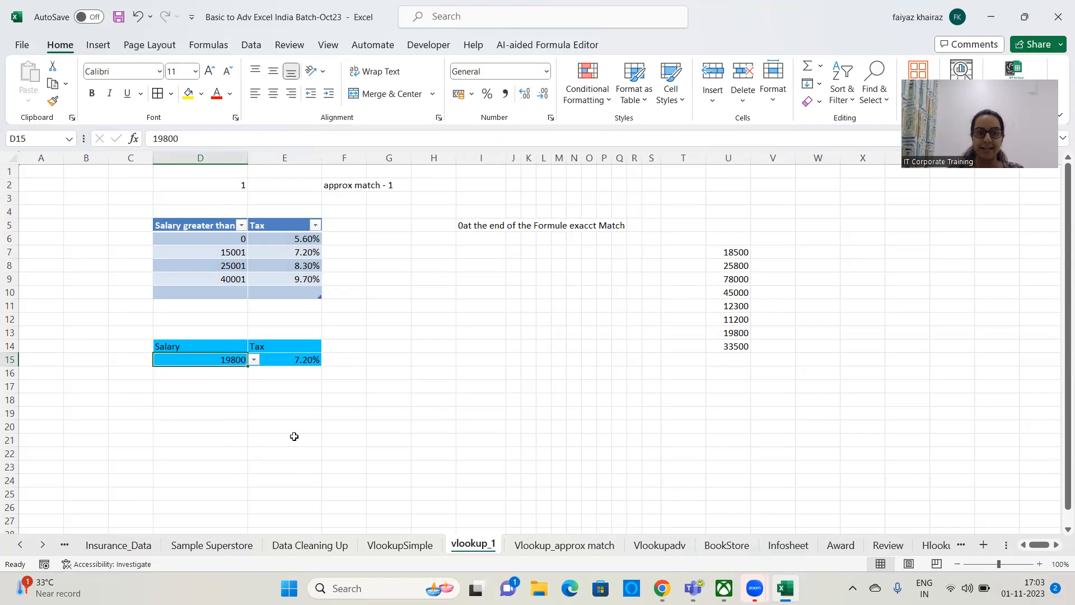
# - Copy the full VLOOKUP formula text from E15 and leave the cell's edit mode
pyautogui.click(296, 361)
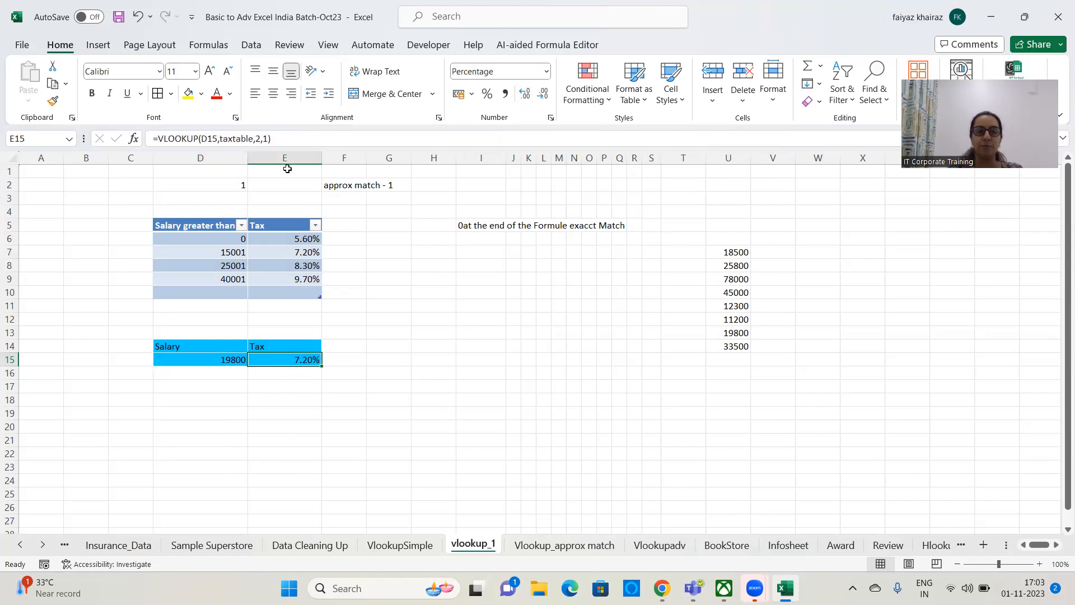
pyautogui.moveTo(296, 138); pyautogui.dragTo(149, 138)
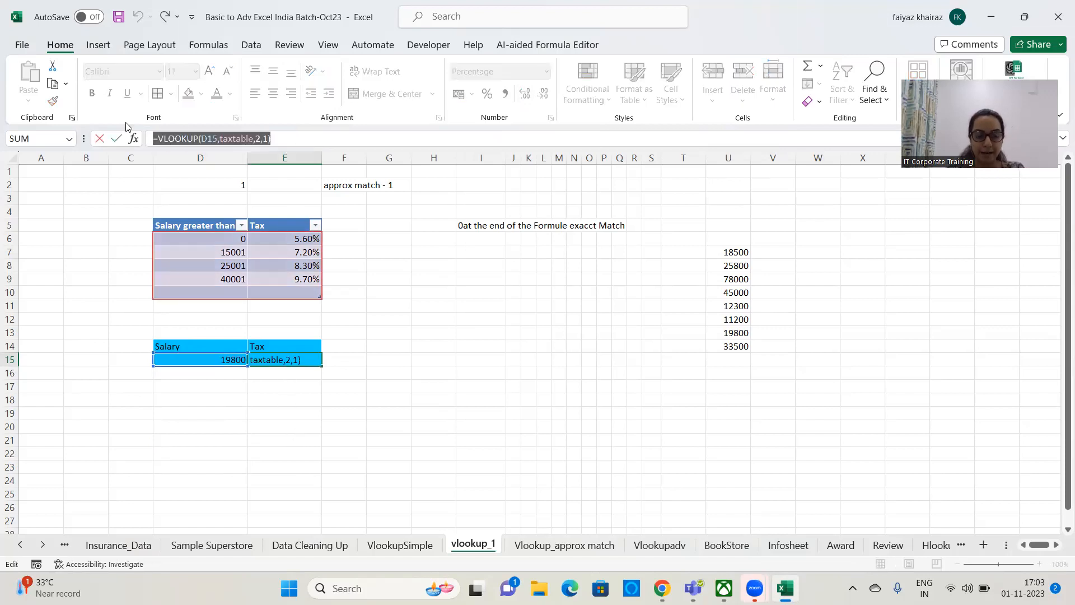
pyautogui.hotkey('ctrl', 'c')
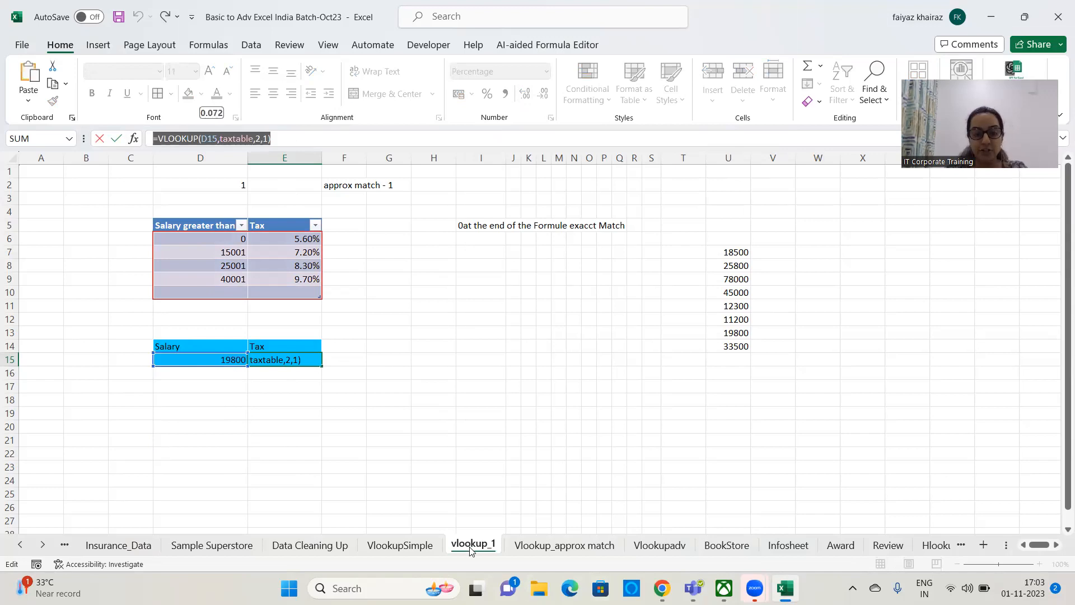
pyautogui.click(657, 434)
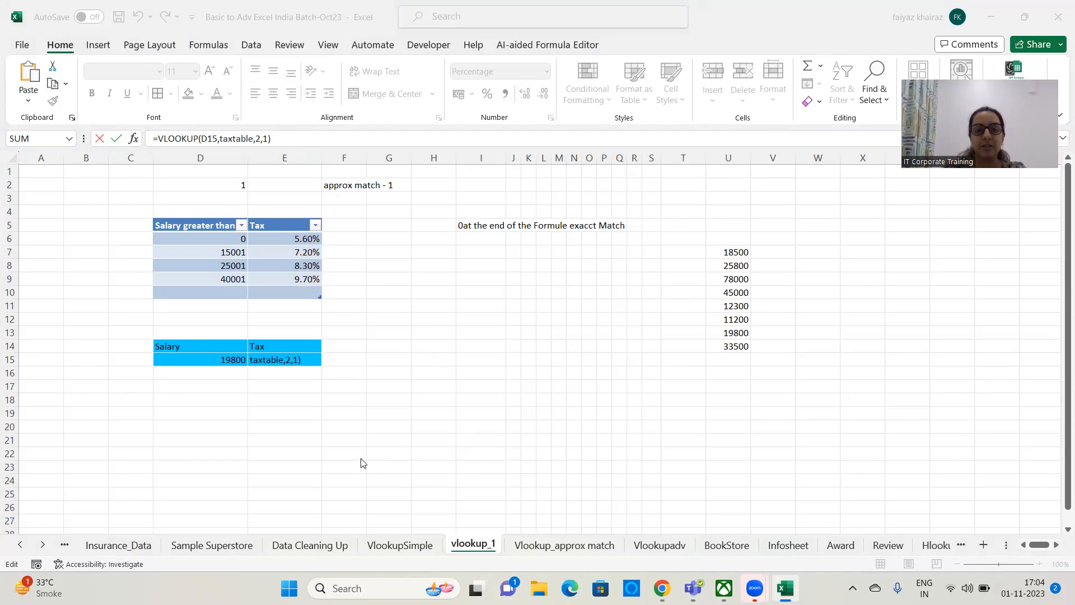
pyautogui.hotkey('ctrl', 'Return')
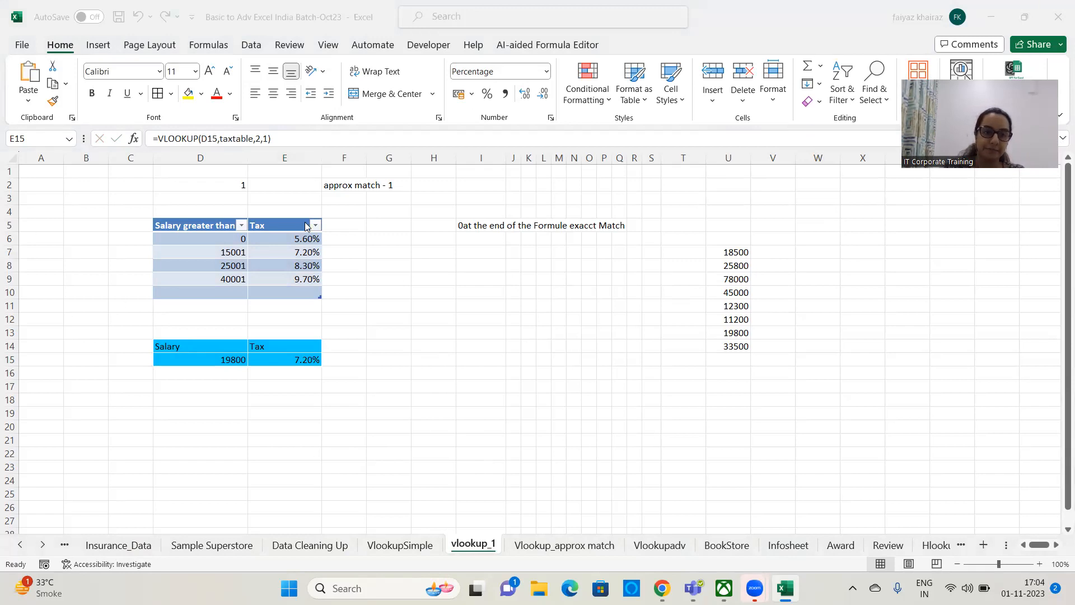
# - Convert the taxtable table back to a normal range
pyautogui.click(198, 216)
pyautogui.click(203, 250)
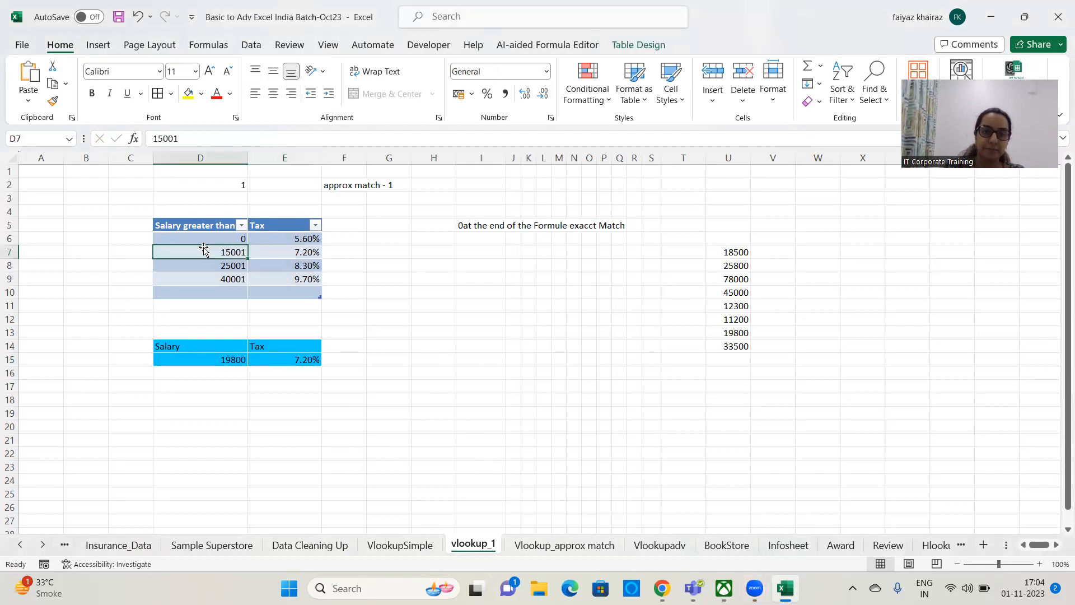
pyautogui.click(620, 47)
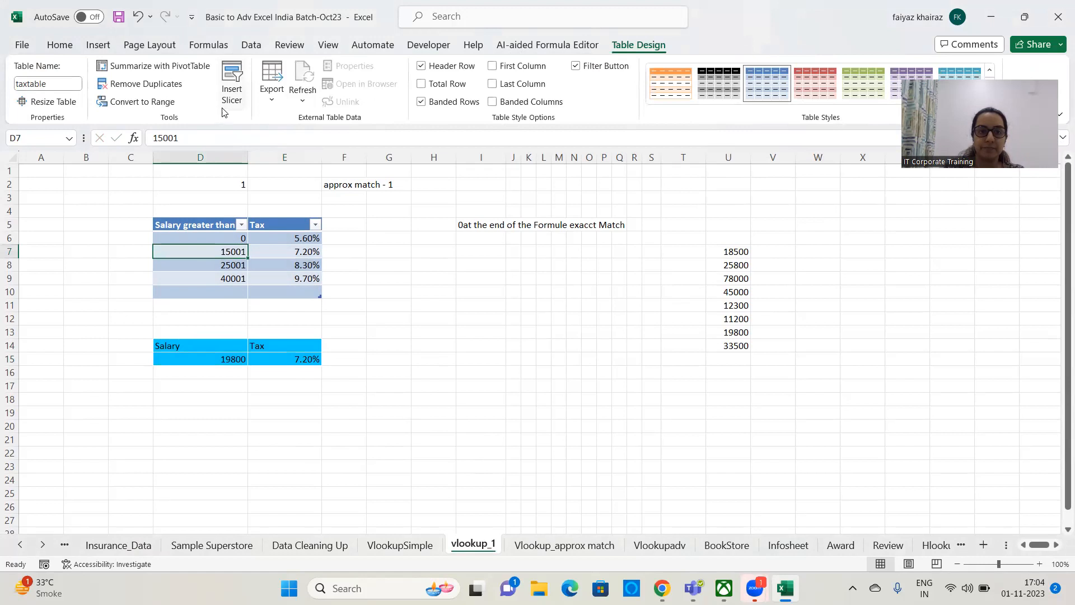
pyautogui.click(166, 102)
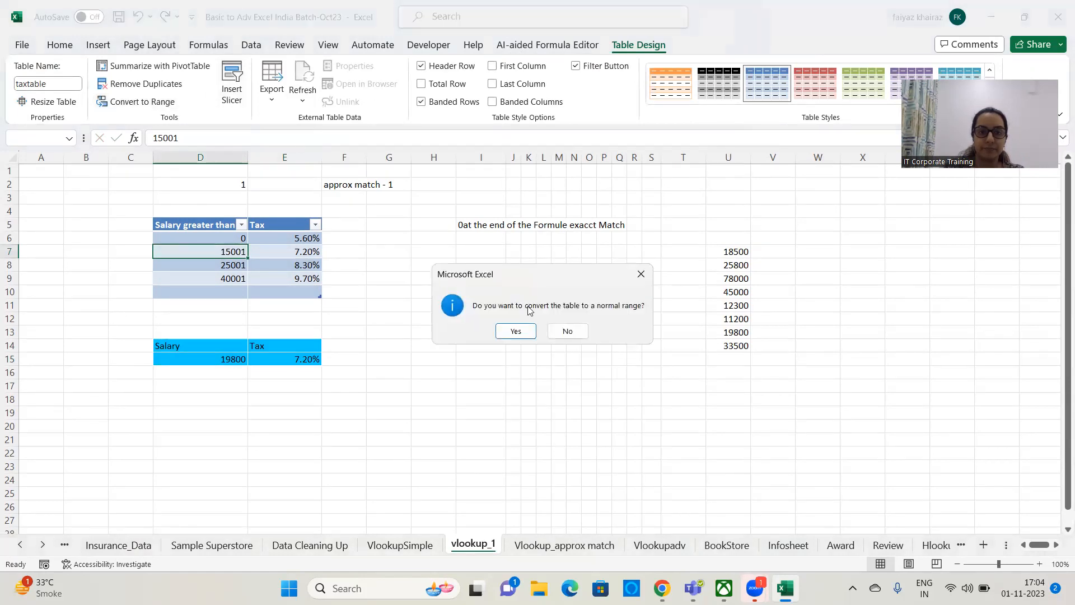
pyautogui.click(509, 331)
pyautogui.click(404, 348)
# - Clear all formatting from the tax slab range D5:E11 while keeping its contents
pyautogui.moveTo(190, 225); pyautogui.dragTo(314, 304)
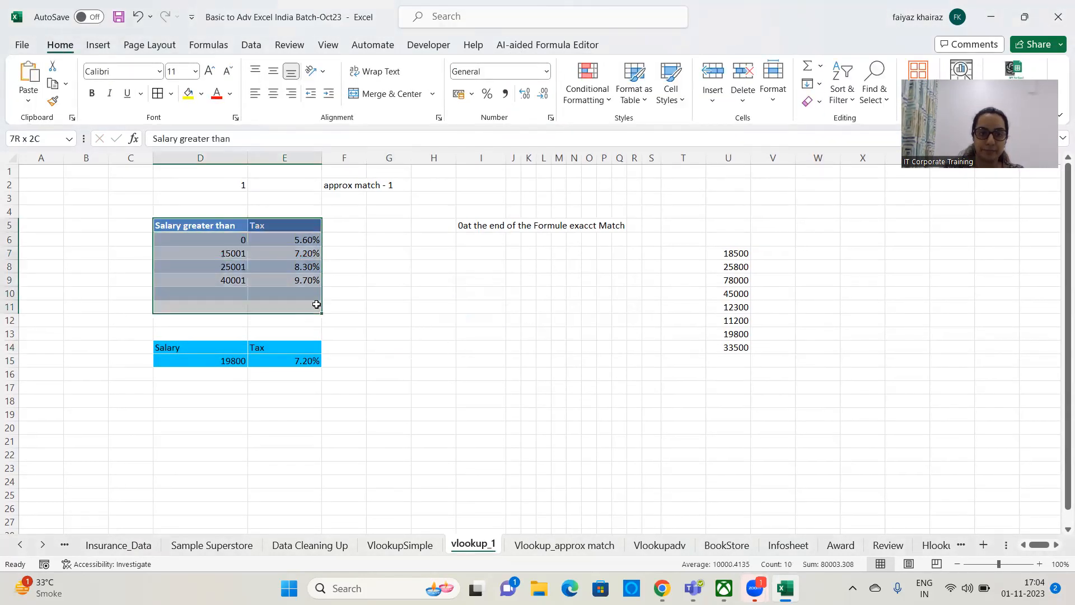
pyautogui.click(819, 102)
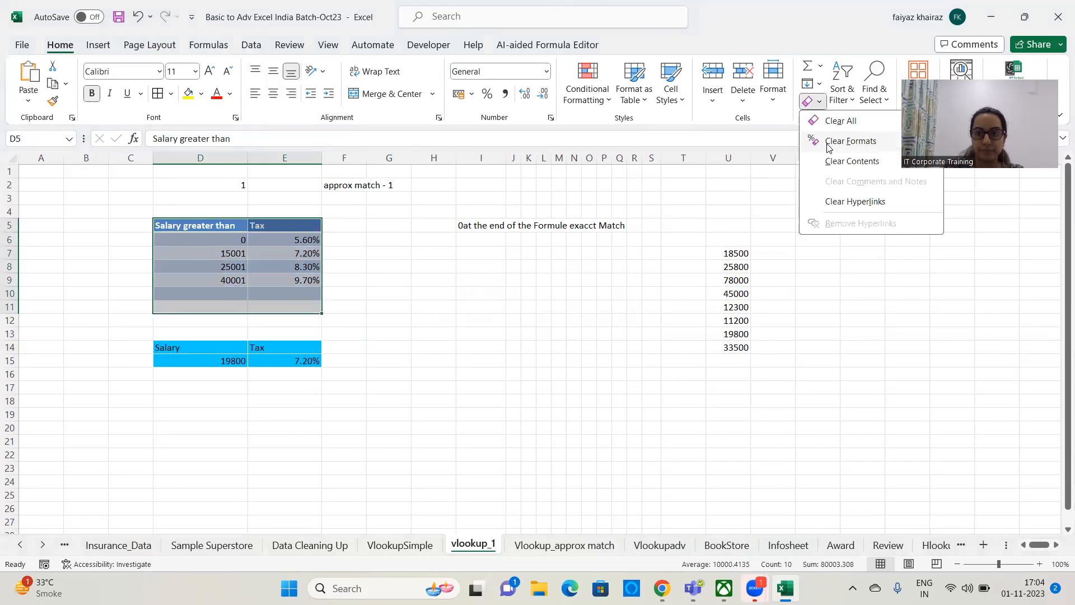
pyautogui.click(829, 147)
pyautogui.click(591, 294)
# - Format the tax rates in E6:E9 as Percentage
pyautogui.click(312, 239)
pyautogui.moveTo(315, 284); pyautogui.dragTo(316, 285)
pyautogui.click(546, 71)
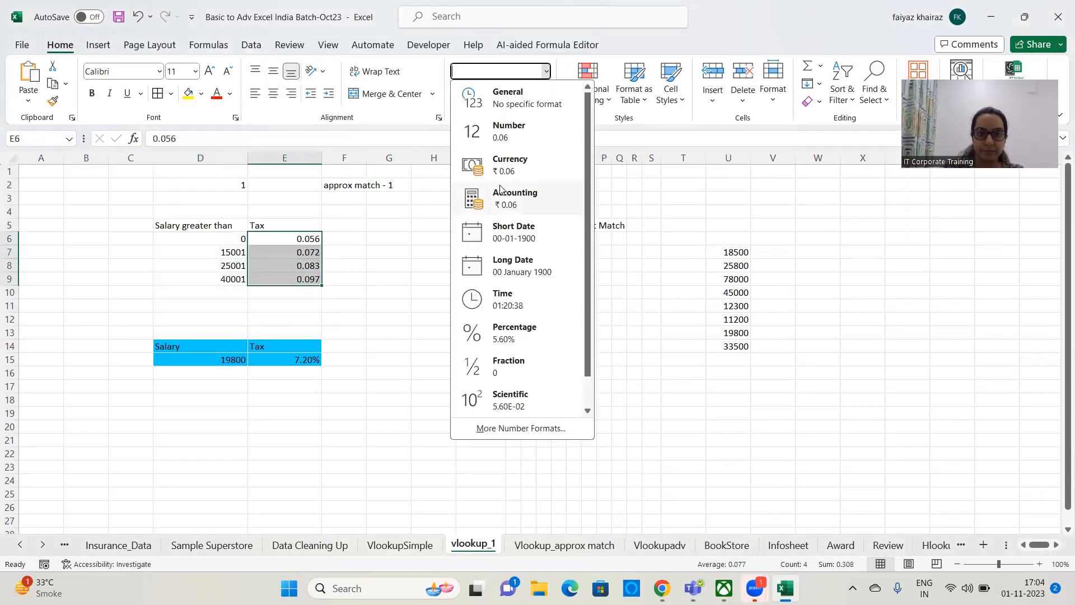
pyautogui.click(510, 333)
pyautogui.click(385, 344)
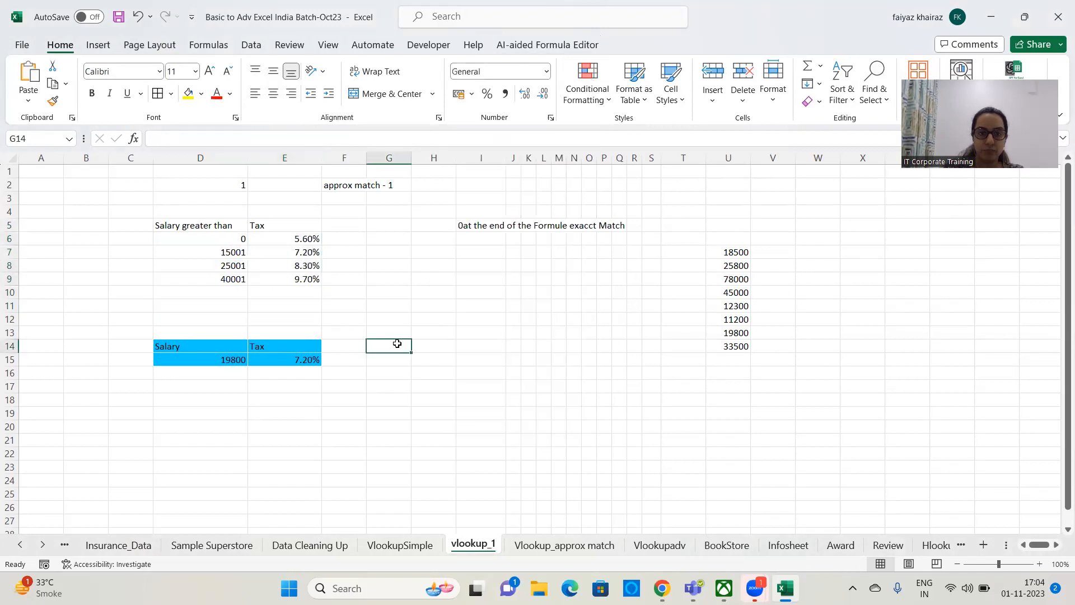
# - Delete the VLOOKUP formula from the Tax cell E15
pyautogui.click(204, 359)
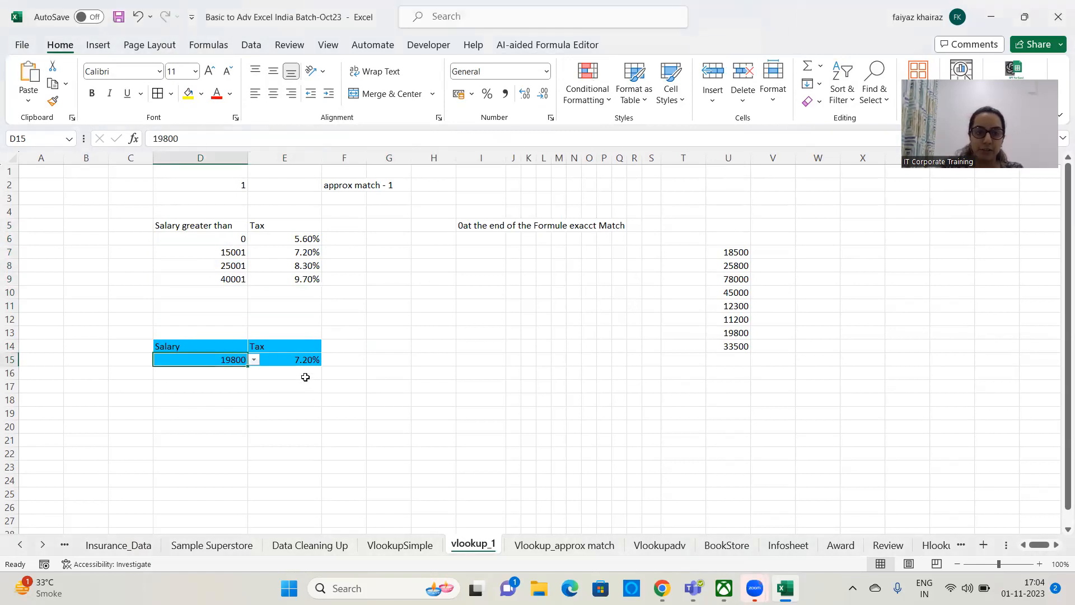
pyautogui.click(307, 359)
pyautogui.press('Delete')
pyautogui.click(230, 358)
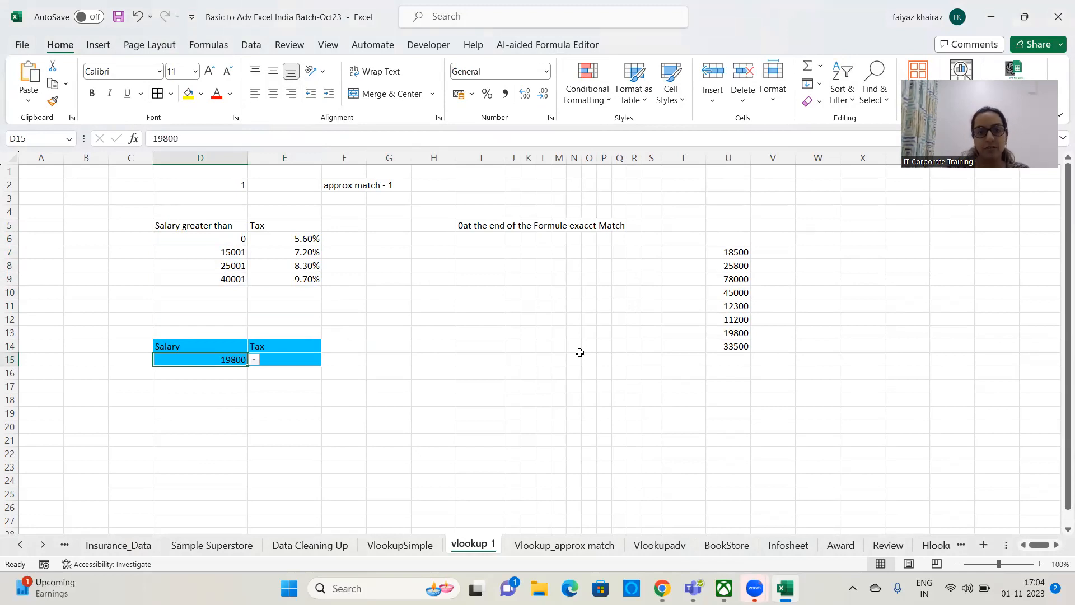
pyautogui.click(308, 360)
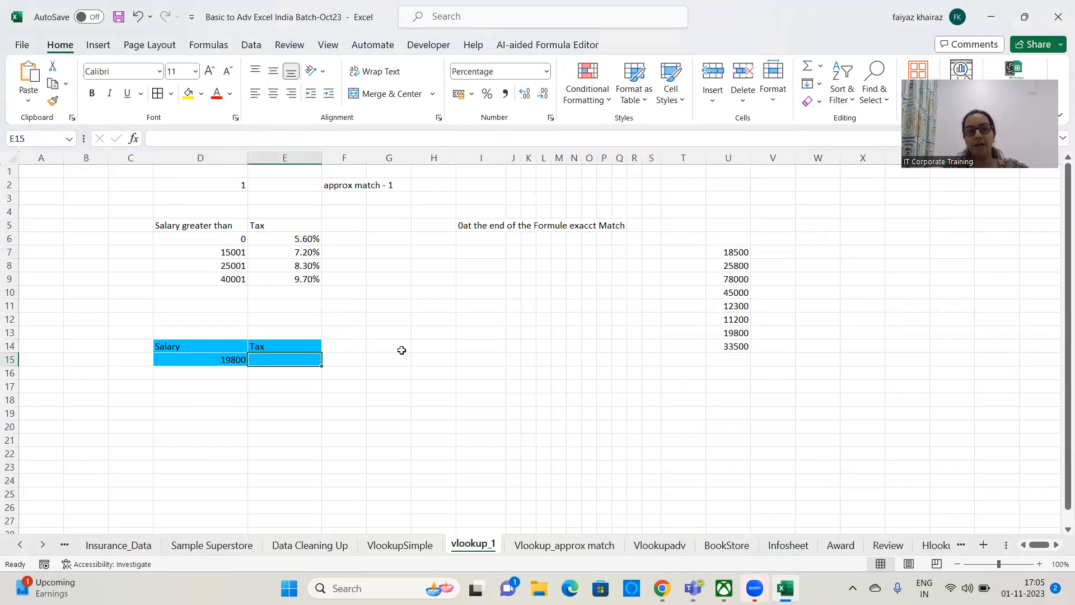
pyautogui.moveTo(202, 226); pyautogui.dragTo(220, 275)
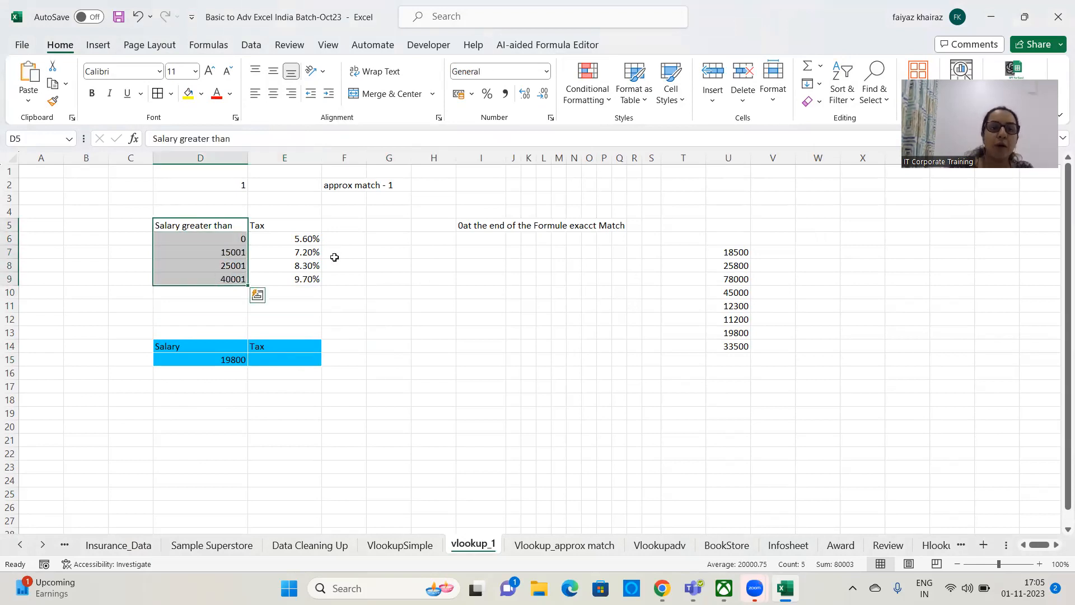
pyautogui.click(333, 256)
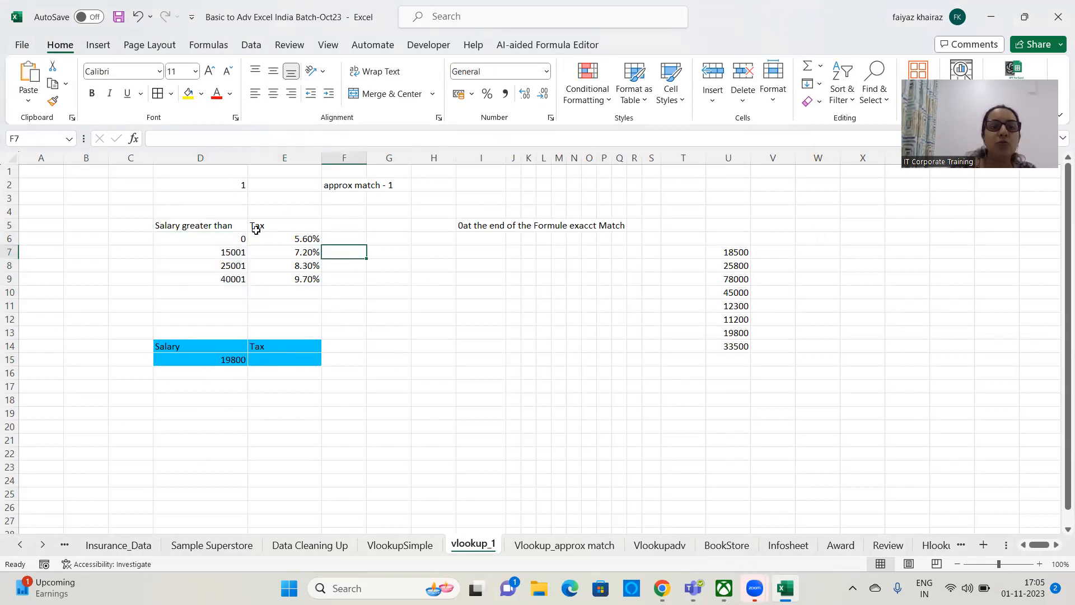
# - Start an example slab list below the Salary/Tax block with 100 in D19 and 200 in E19
pyautogui.click(167, 417)
pyautogui.write('100')
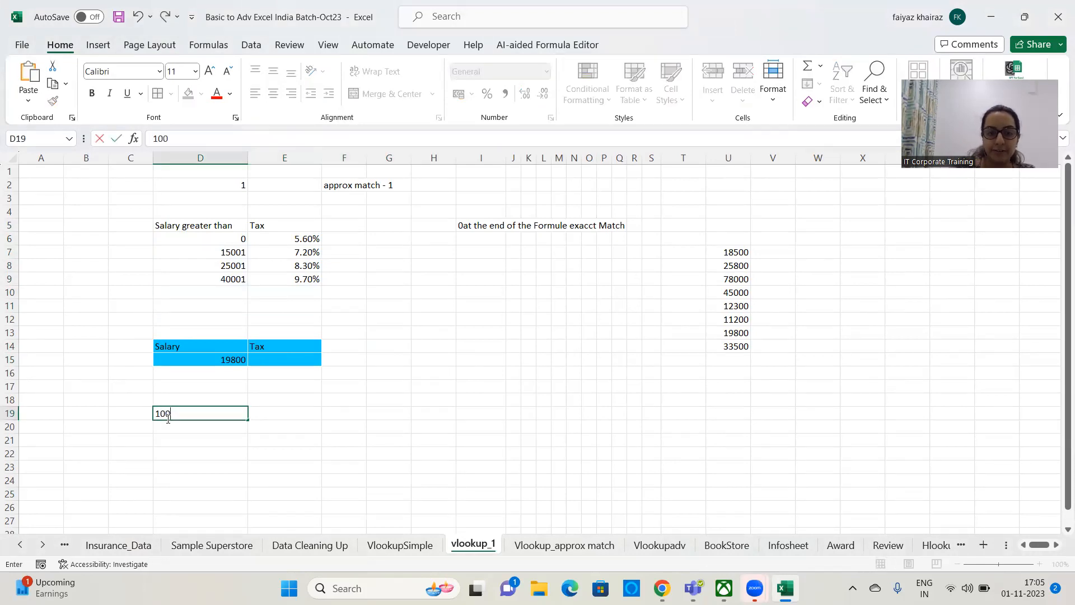
pyautogui.press('Tab')
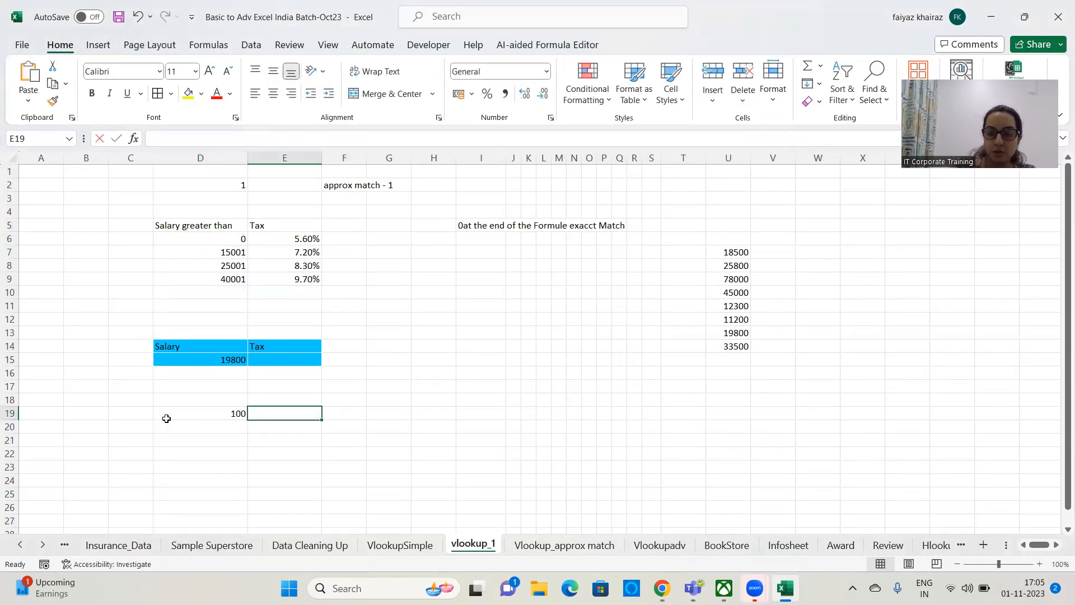
pyautogui.write('200')
pyautogui.press('Return')
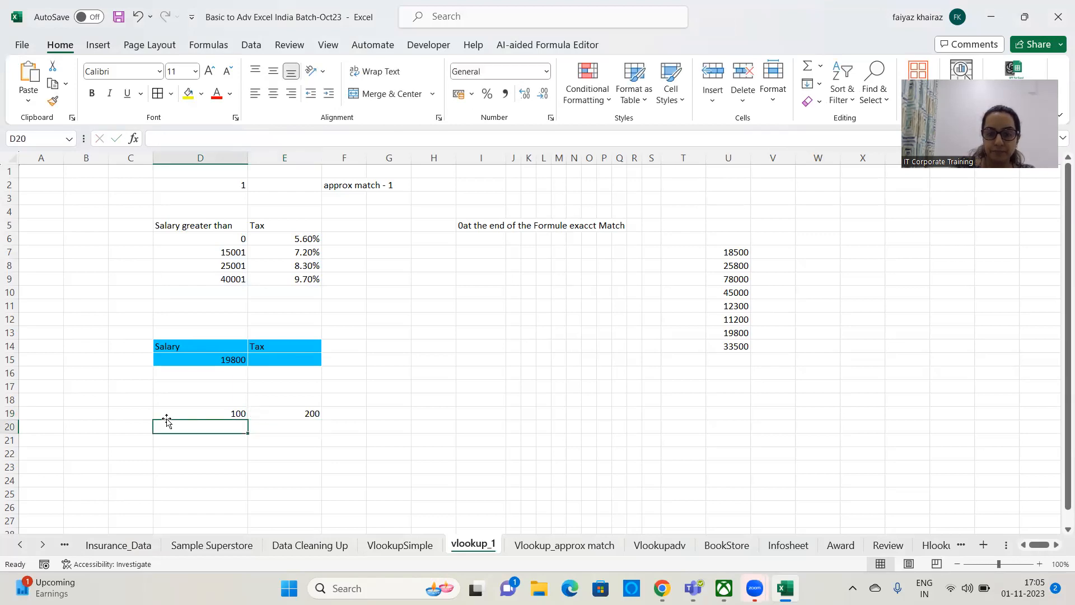
# - Add the second example slab in row 20, with 201 in D20 and 300 in E20
pyautogui.write('2500')
pyautogui.press('BackSpace')
pyautogui.press('BackSpace')
pyautogui.press('BackSpace')
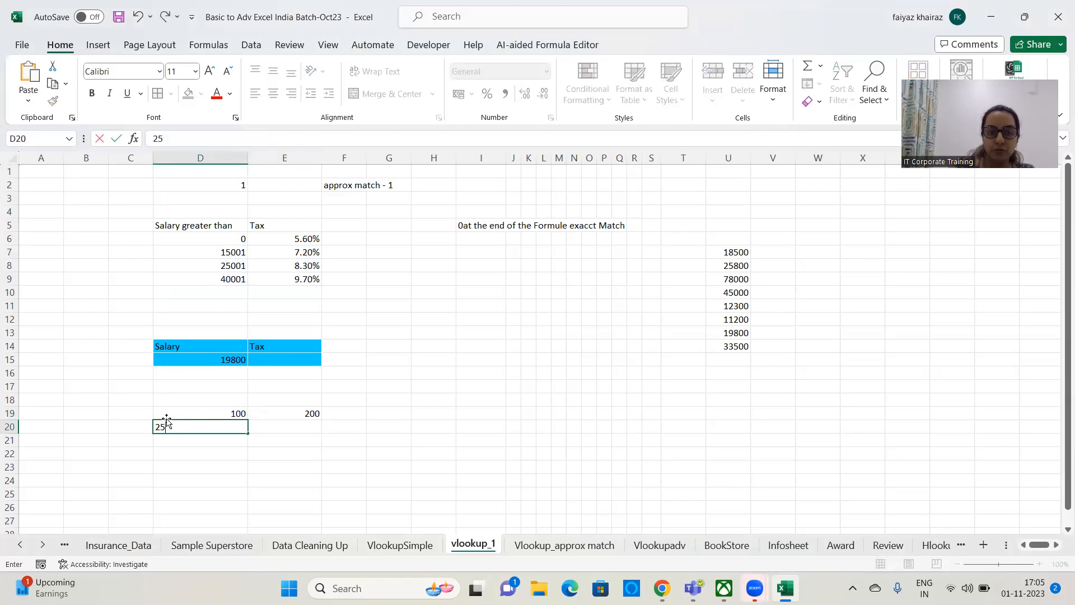
pyautogui.write('01')
pyautogui.press('Tab')
pyautogui.write('300')
pyautogui.press('Return')
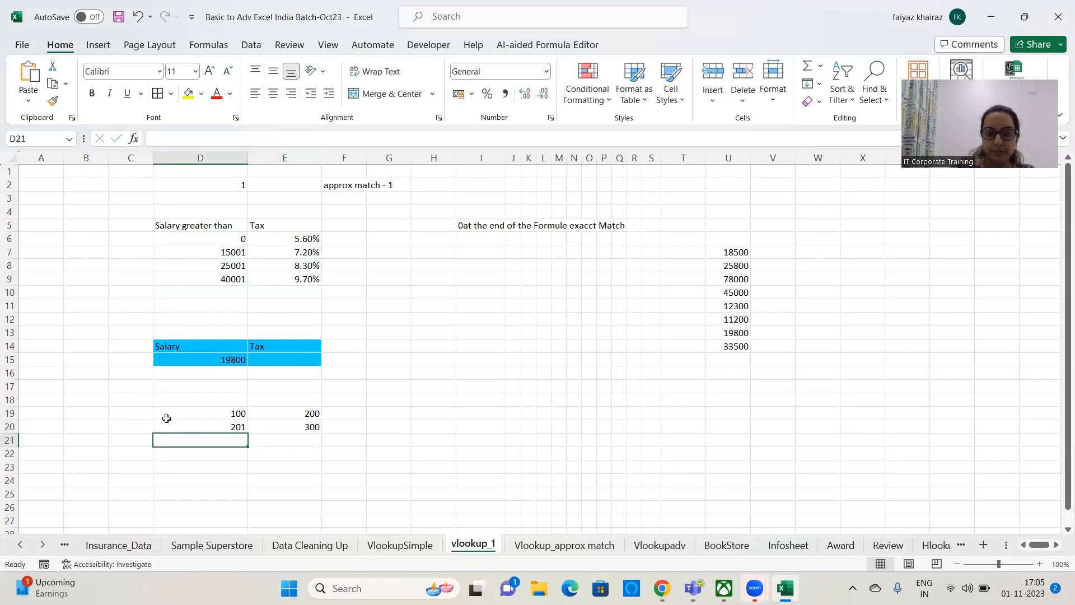
# - Add the third example slab in row 21, with 301 in D21 and 400 in E21
pyautogui.write('2')
pyautogui.press('BackSpace')
pyautogui.write('301')
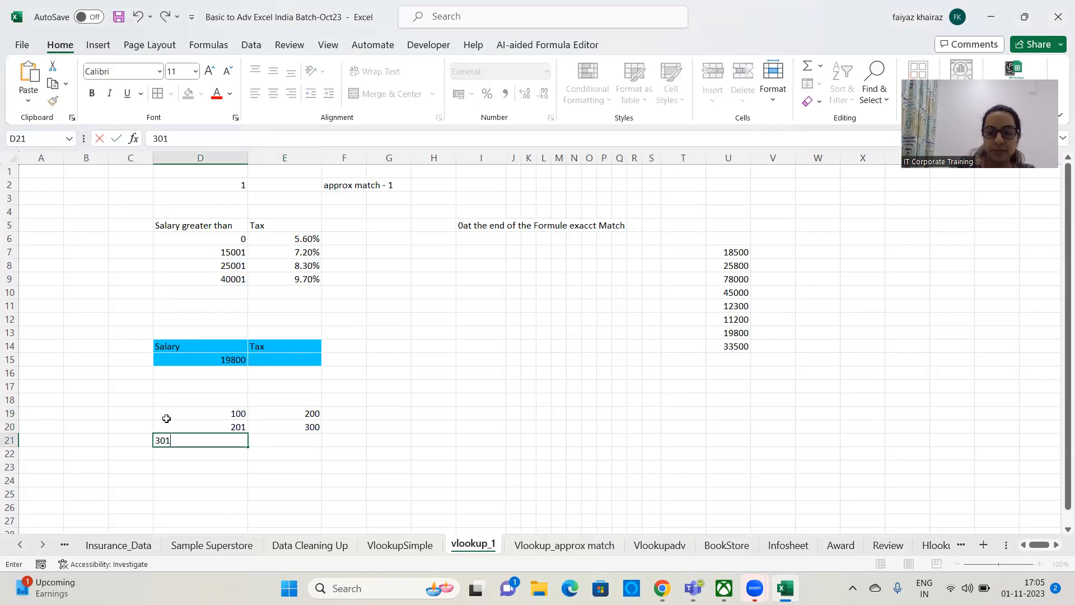
pyautogui.press('Tab')
pyautogui.write('400')
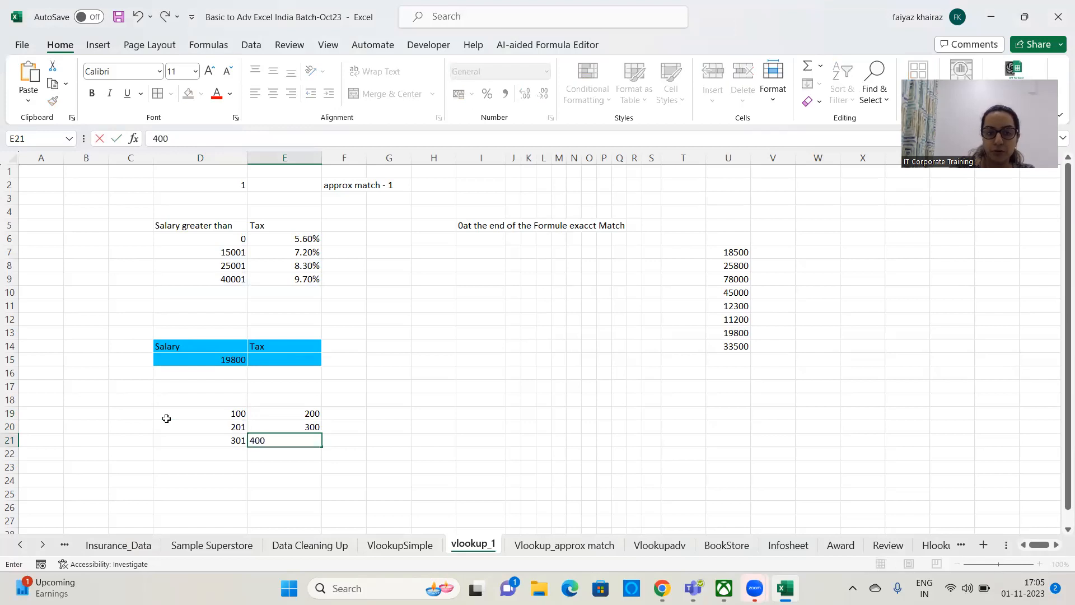
pyautogui.press('Return')
pyautogui.moveTo(225, 413); pyautogui.dragTo(308, 430)
pyautogui.click(235, 466)
pyautogui.moveTo(227, 224); pyautogui.dragTo(227, 300)
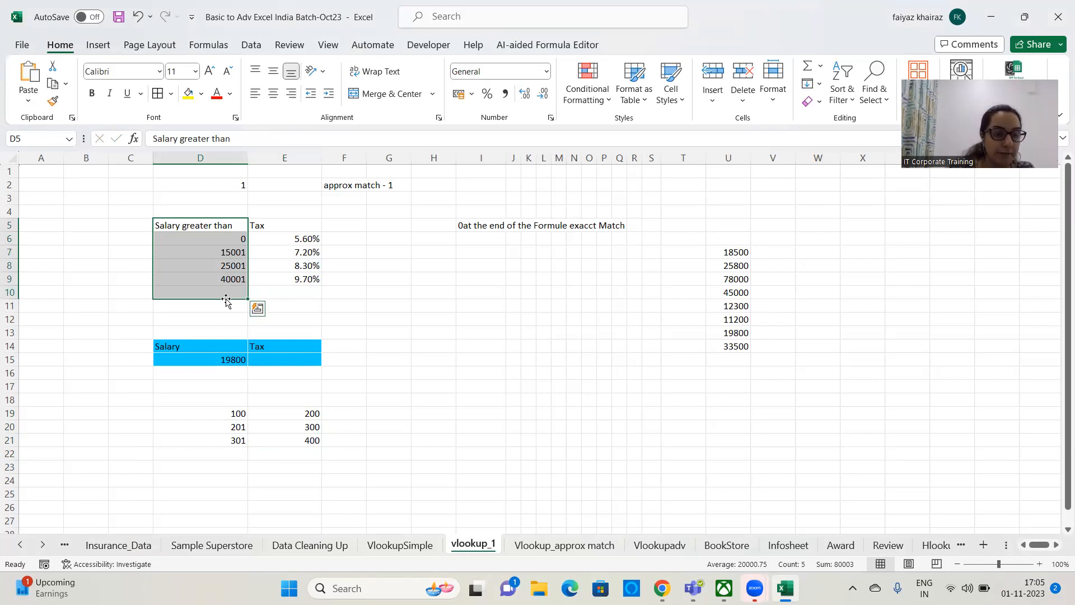
pyautogui.click(358, 280)
pyautogui.moveTo(224, 227); pyautogui.dragTo(228, 278)
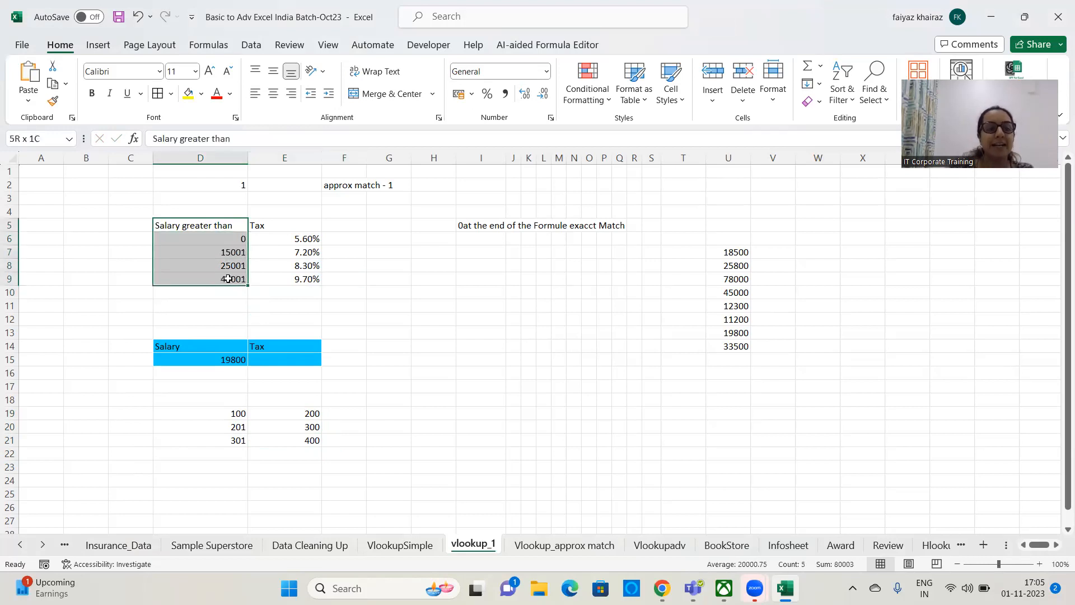
pyautogui.click(470, 305)
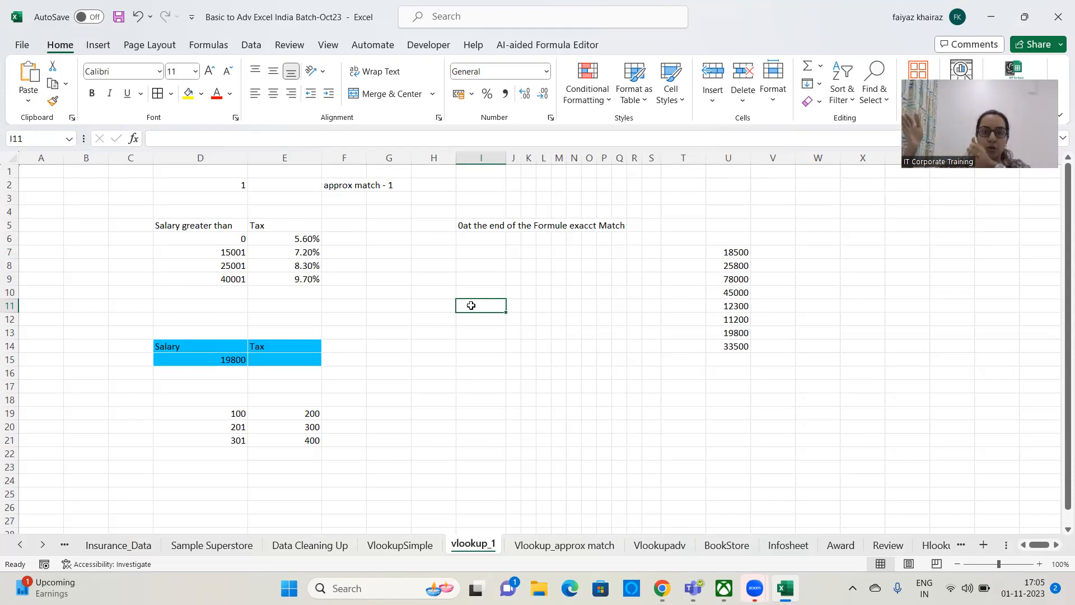
pyautogui.click(297, 358)
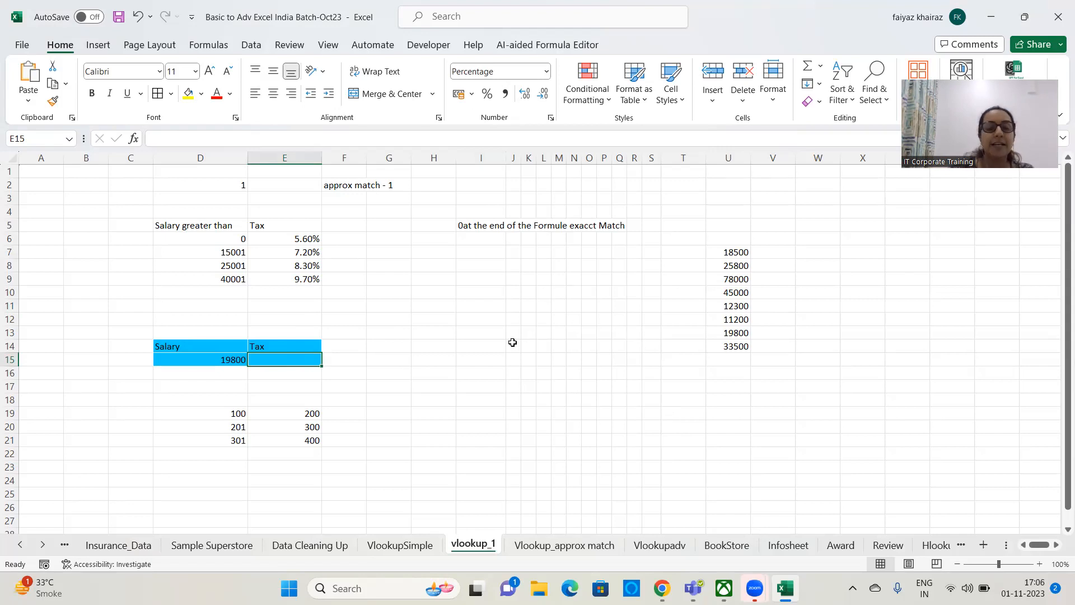
# - Convert the tax slab range D5:E9 to a table with headers and name it taxtable
pyautogui.moveTo(196, 229); pyautogui.dragTo(291, 286)
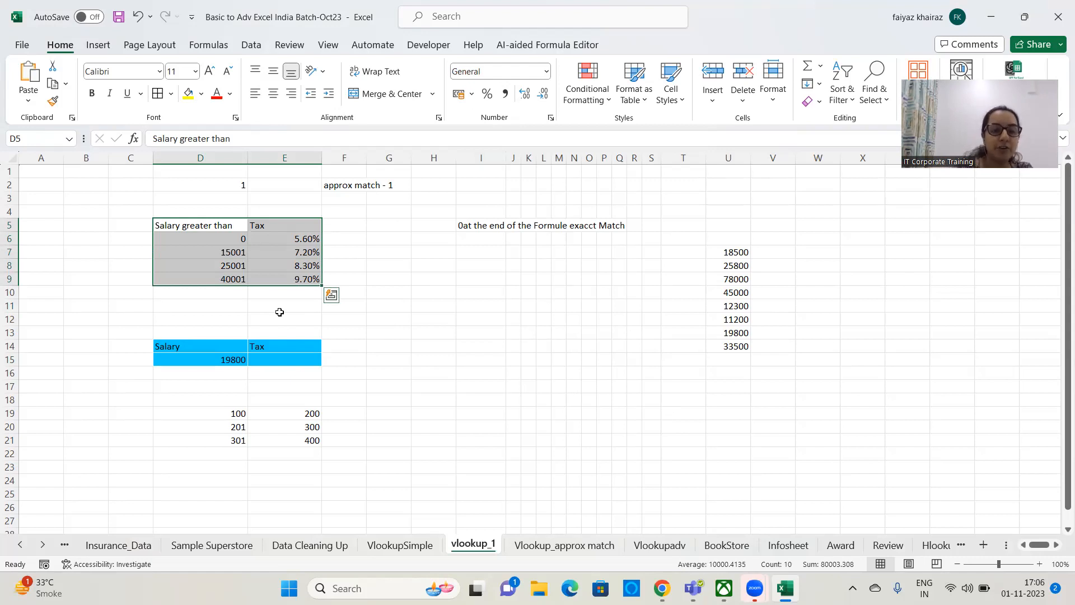
pyautogui.hotkey('ctrl', 't')
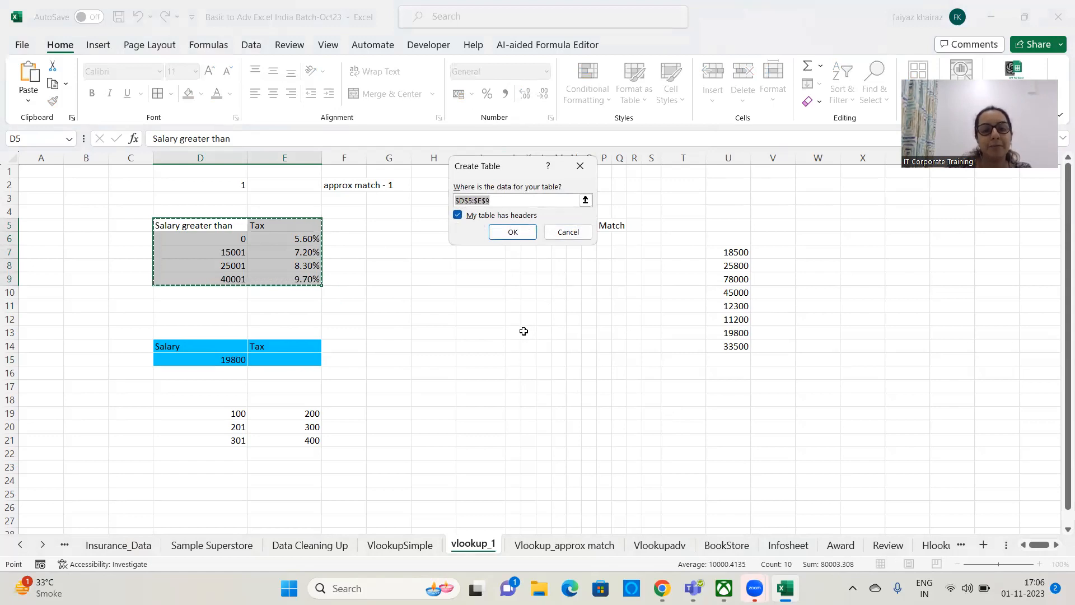
pyautogui.click(513, 232)
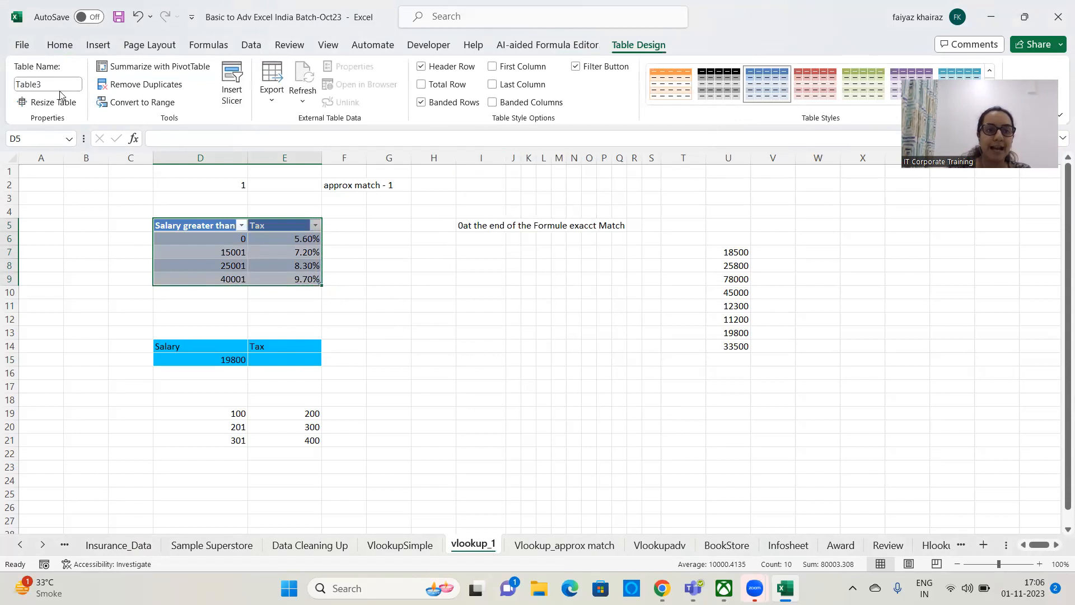
pyautogui.click(59, 81)
pyautogui.write('t')
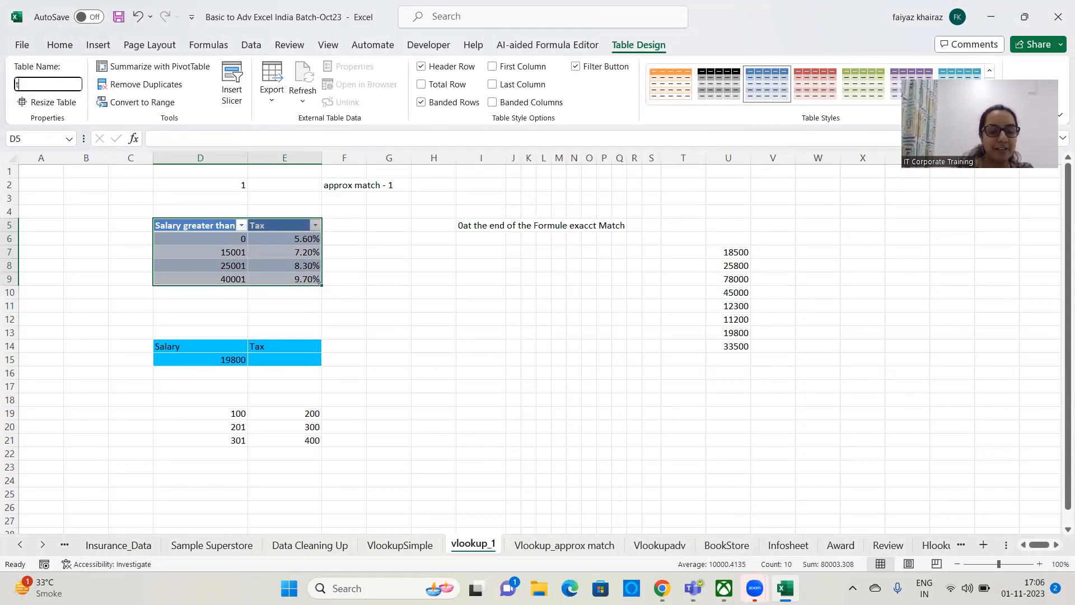
pyautogui.write('axtable')
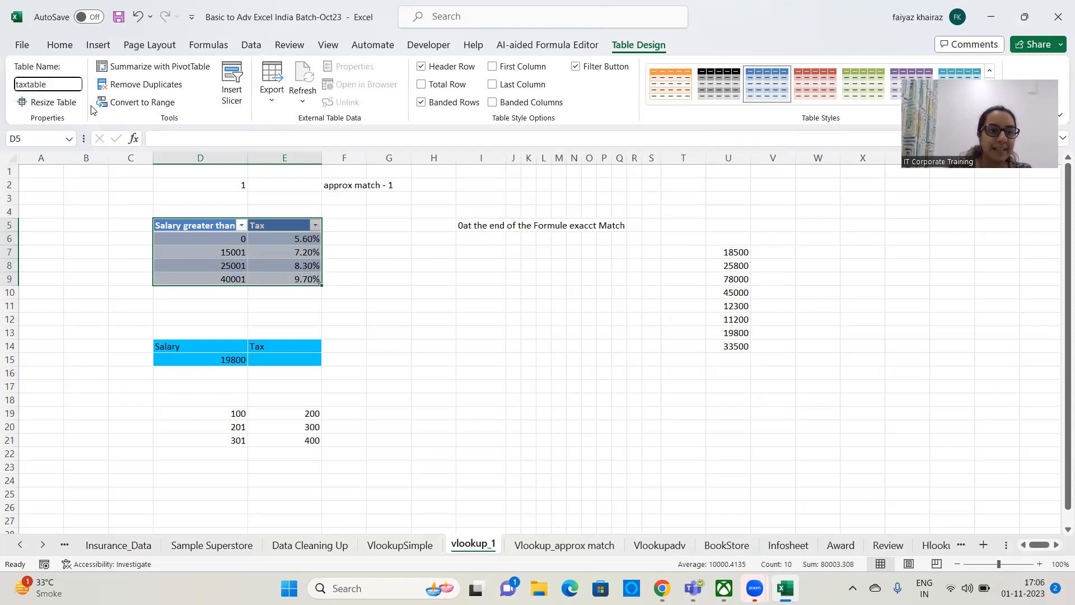
pyautogui.press('Return')
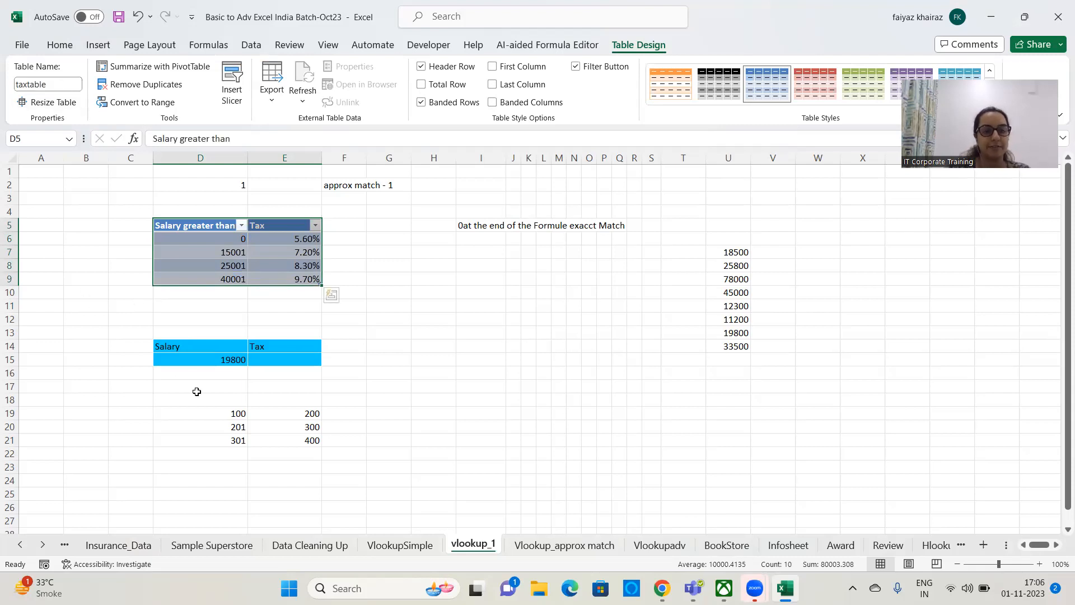
pyautogui.click(436, 373)
pyautogui.click(284, 358)
pyautogui.moveTo(182, 226); pyautogui.dragTo(274, 276)
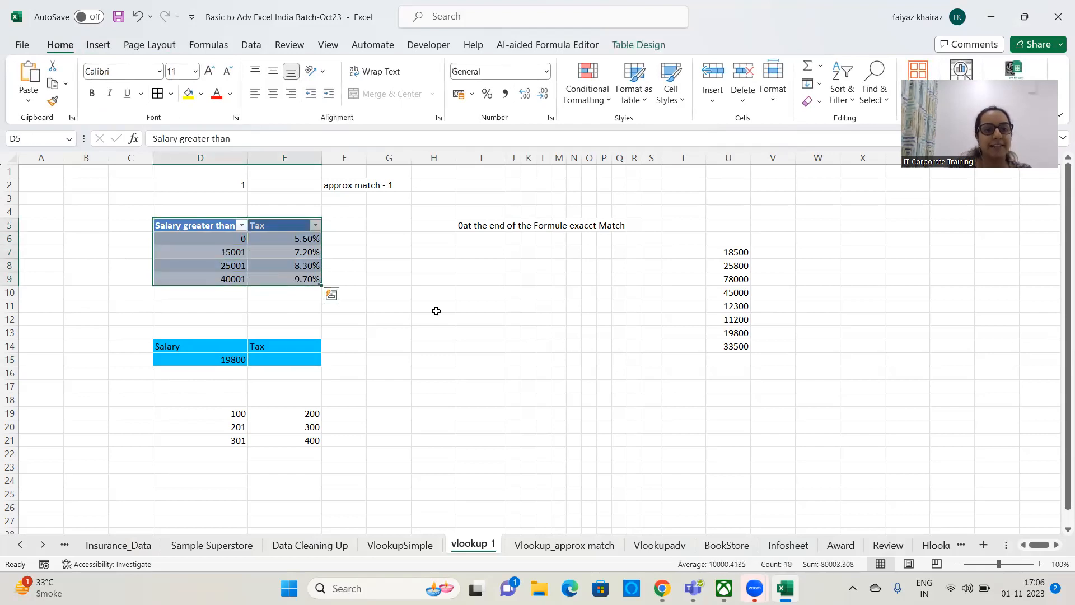
# - Begin a VLOOKUP formula in the Tax cell E15 with D15 as lookup value and taxtable as table array
pyautogui.click(305, 359)
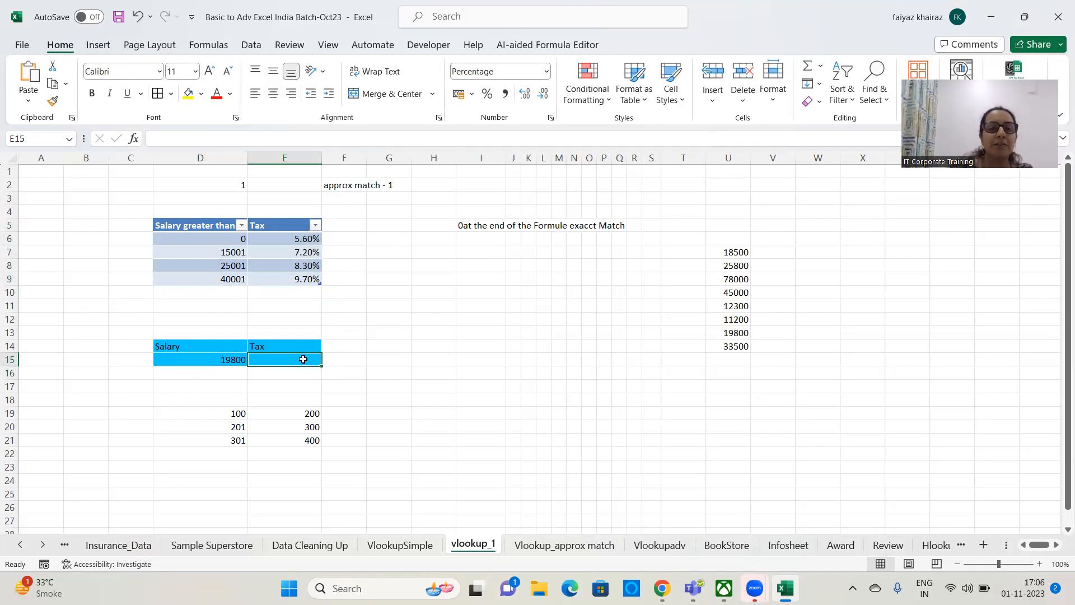
pyautogui.write('=')
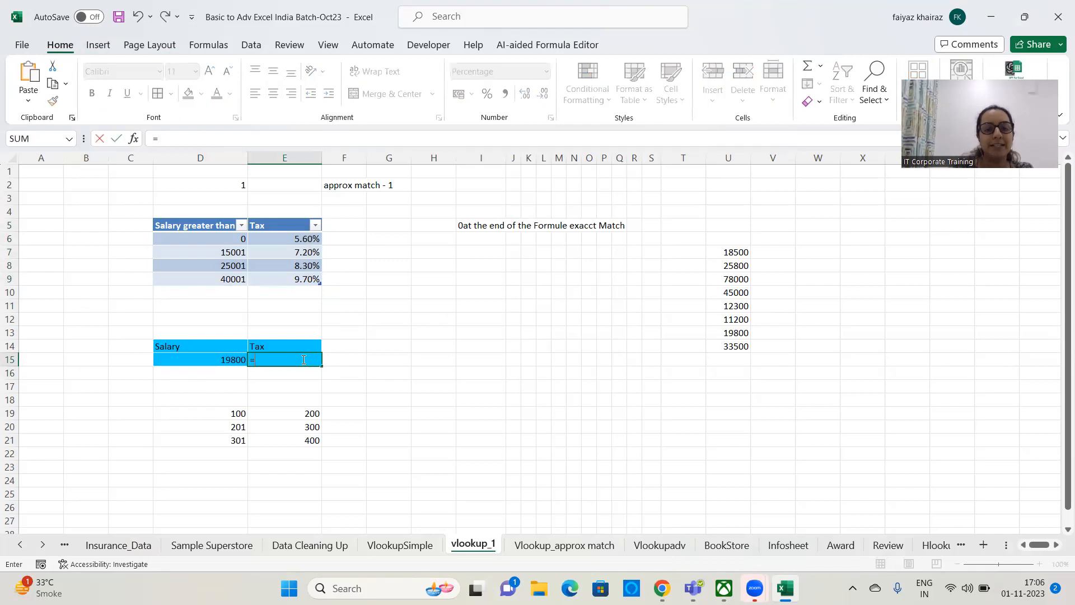
pyautogui.write('vlookup(')
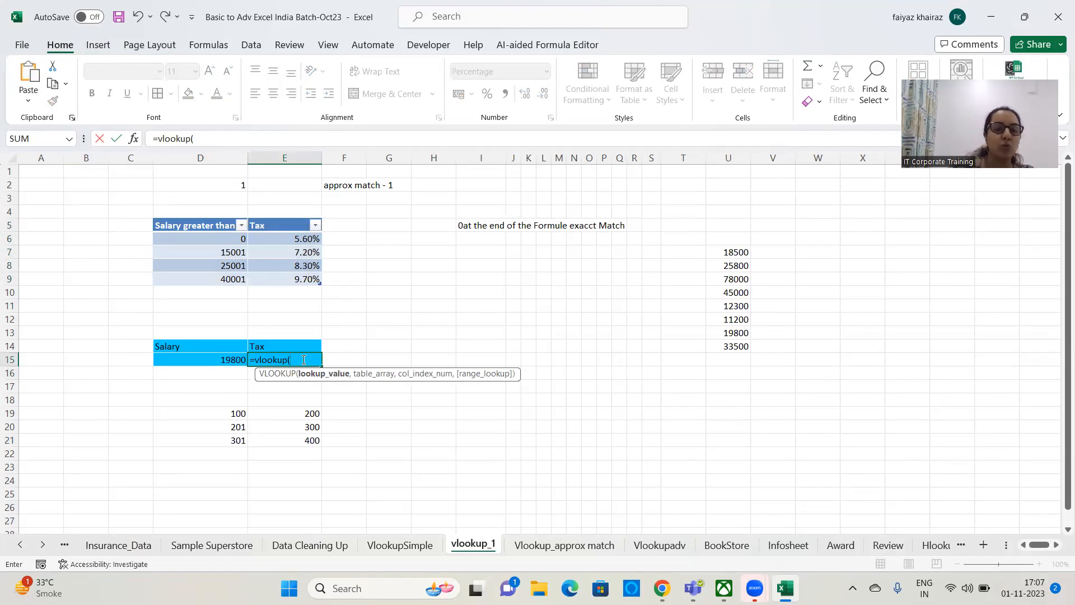
pyautogui.click(197, 363)
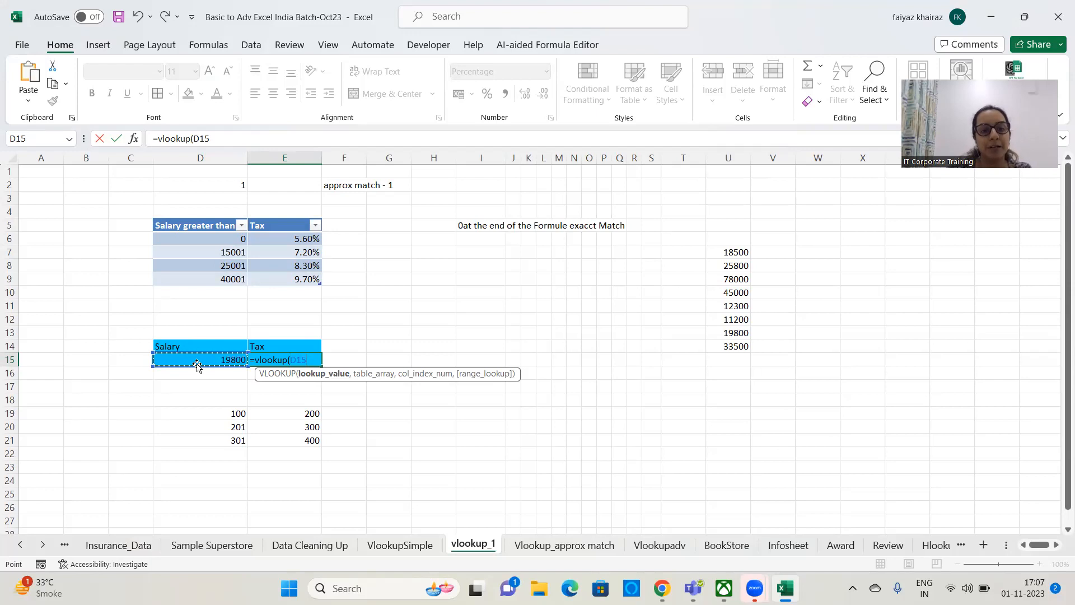
pyautogui.write(',')
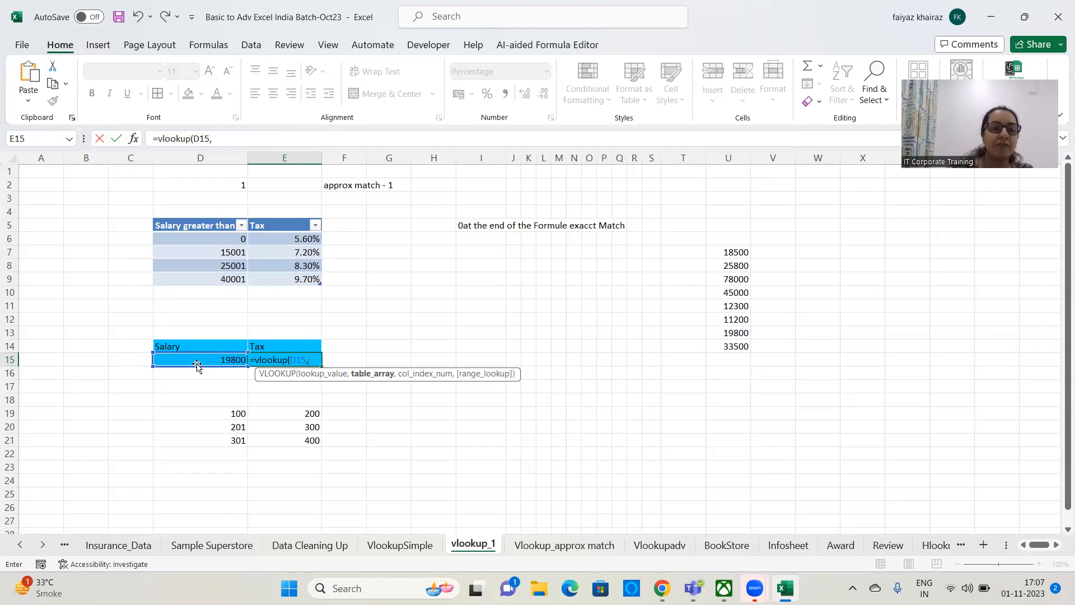
pyautogui.write('ta')
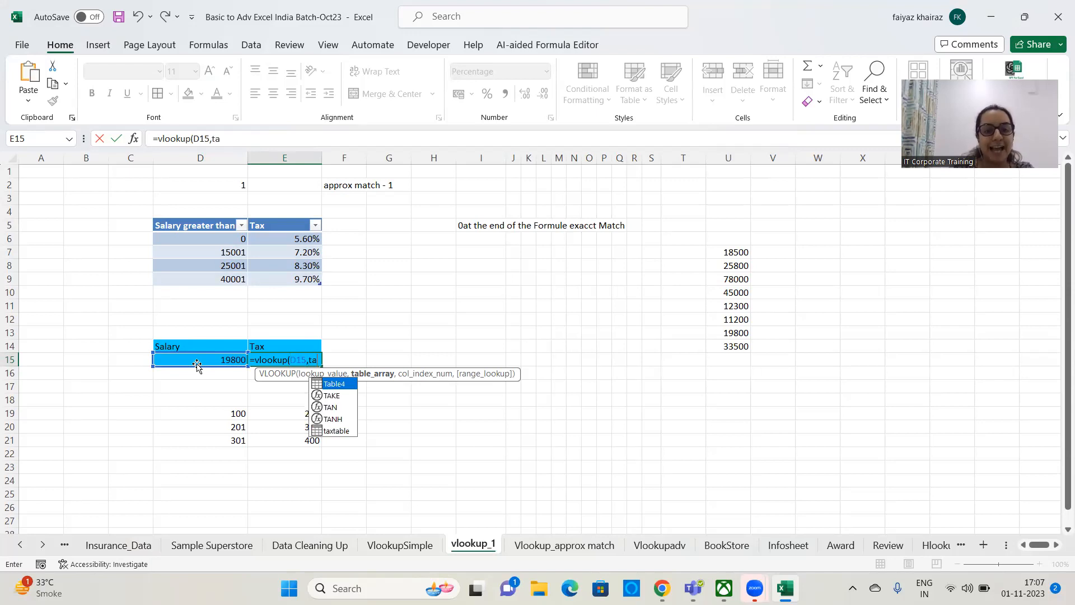
pyautogui.write('x')
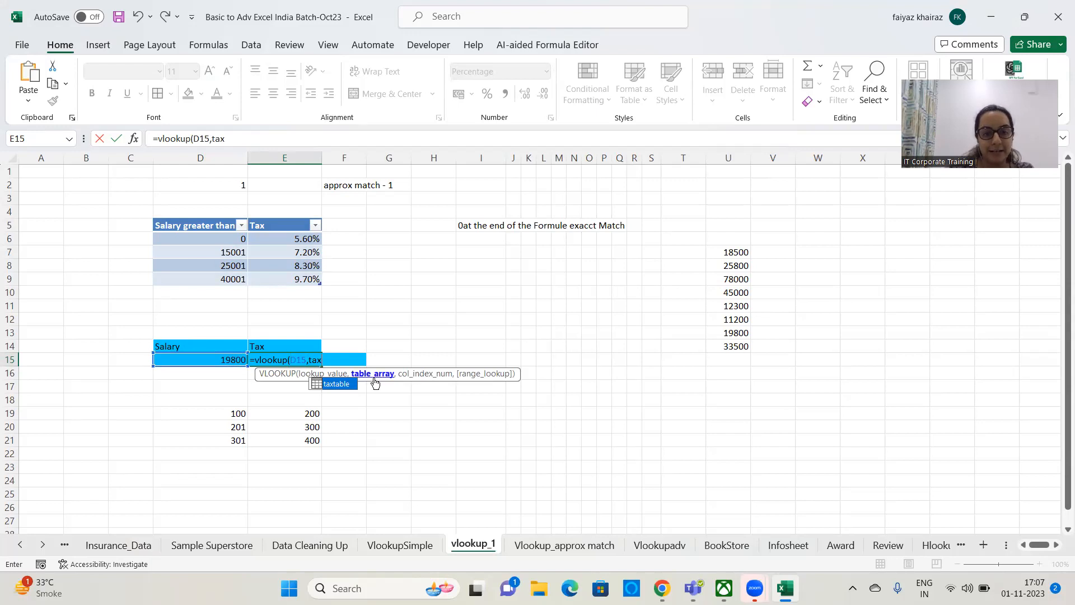
pyautogui.doubleClick(328, 384)
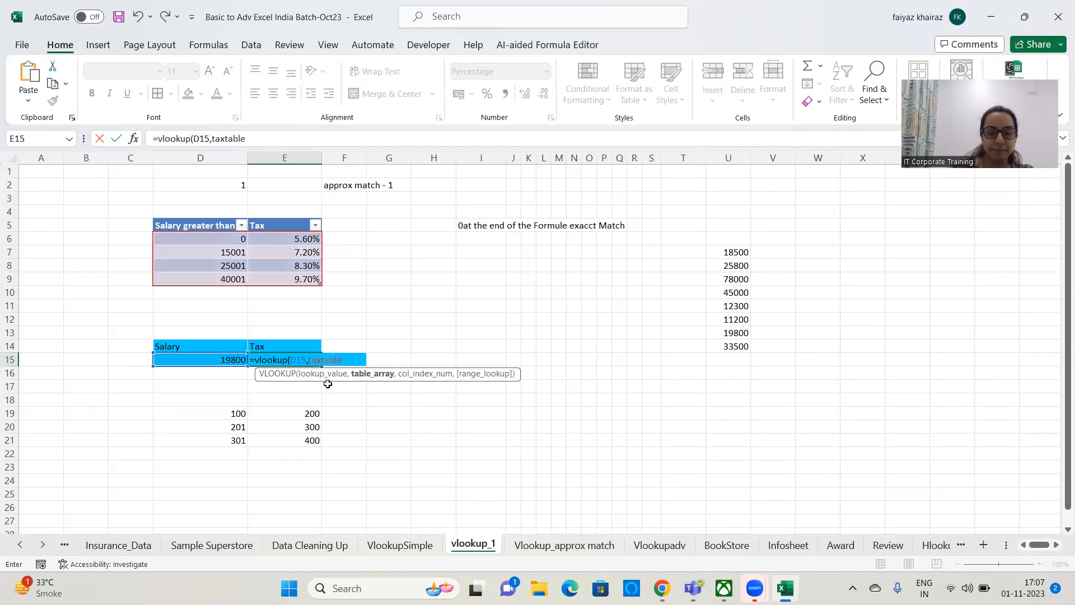
# - Complete the E15 VLOOKUP with column index 2 and range lookup 1 for an approximate match
pyautogui.write(',')
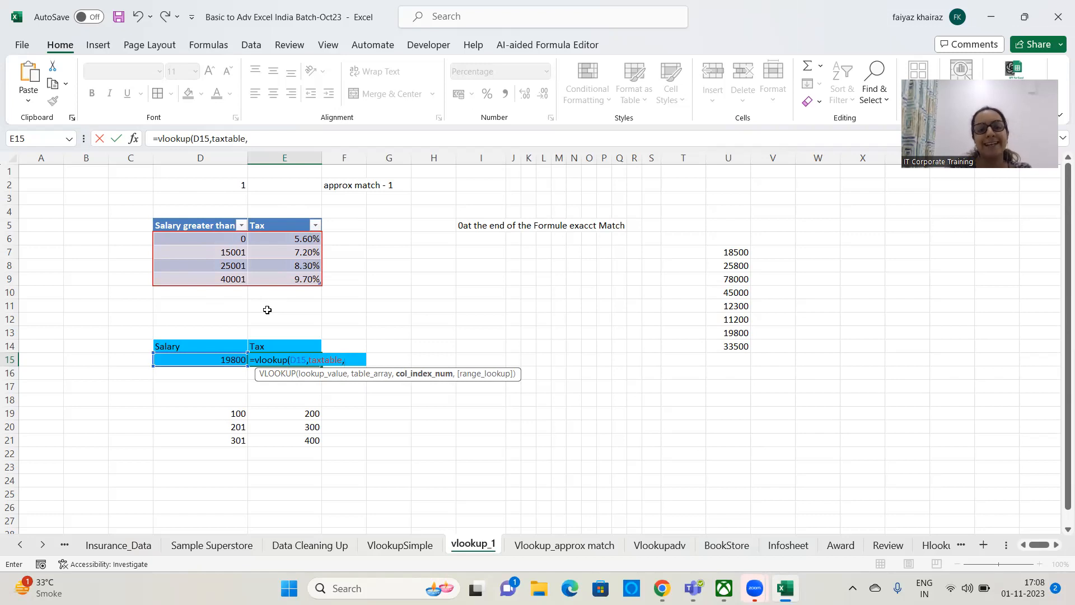
pyautogui.write('2')
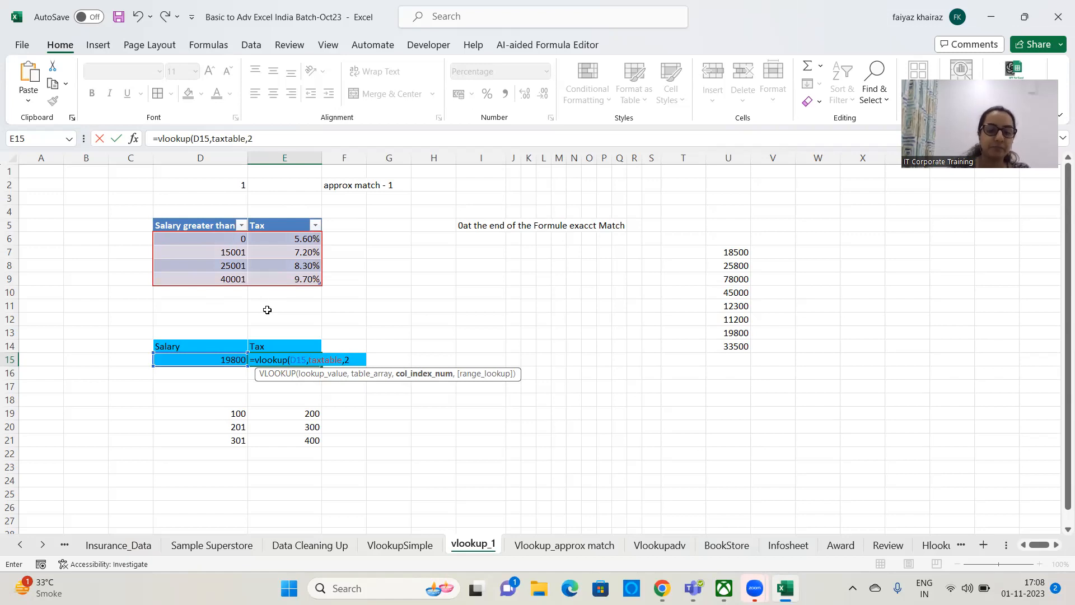
pyautogui.write(',1')
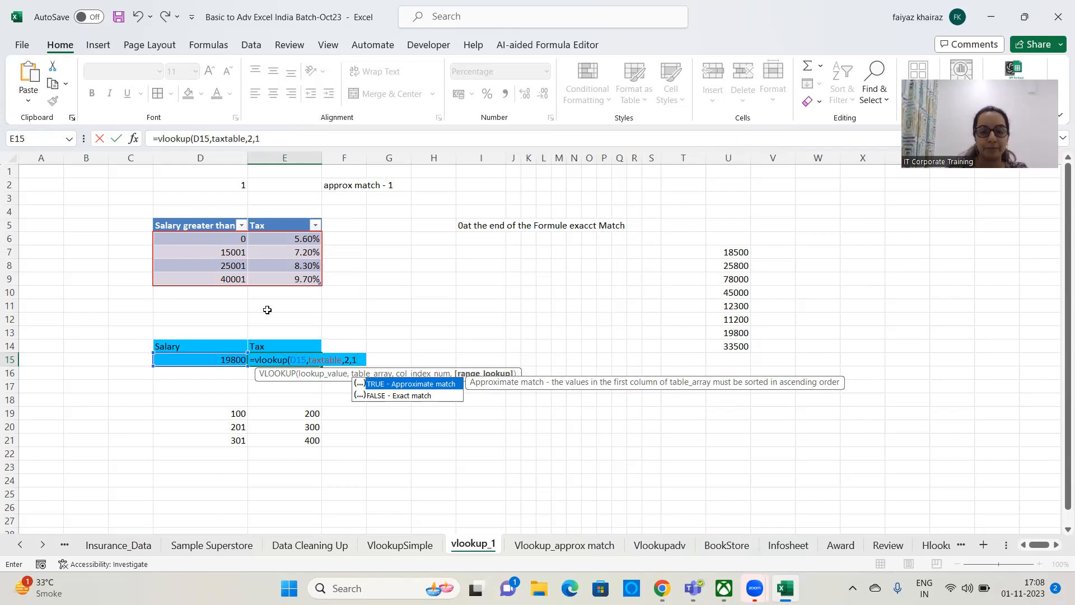
pyautogui.write(')')
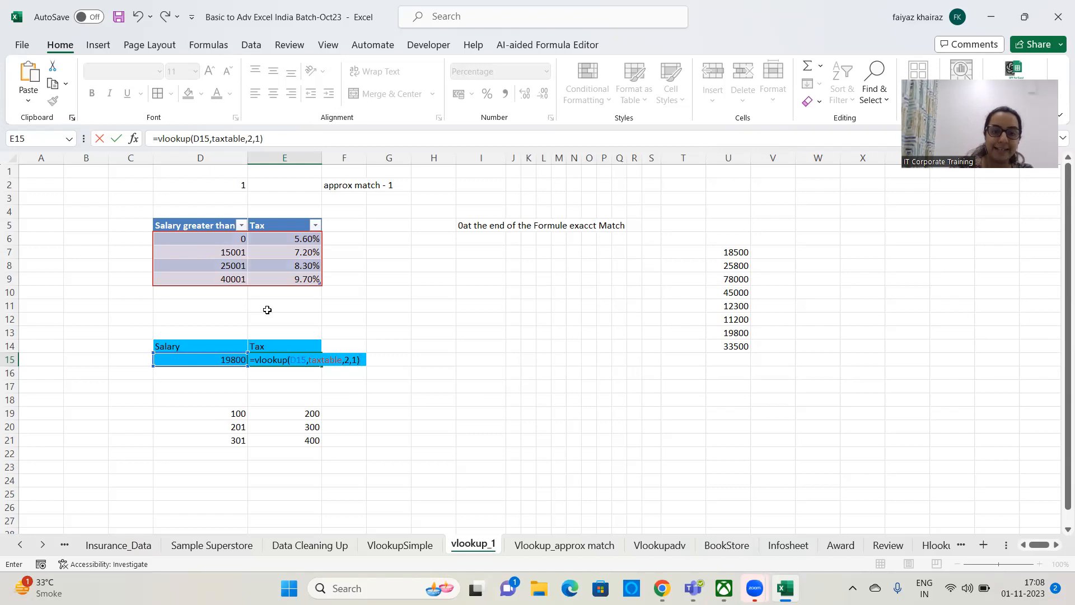
pyautogui.press('Return')
pyautogui.click(274, 361)
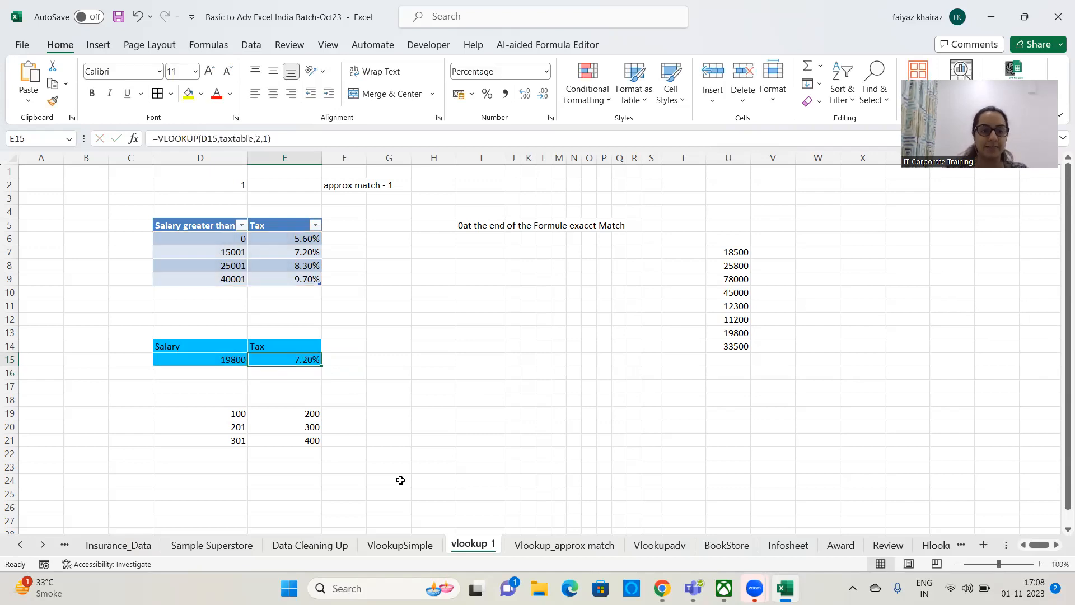
# - Test the tax lookup by choosing salaries 25800, 45000, 11200, 33500, 25800 and finally 18500 from the D15 dropdown
pyautogui.click(181, 360)
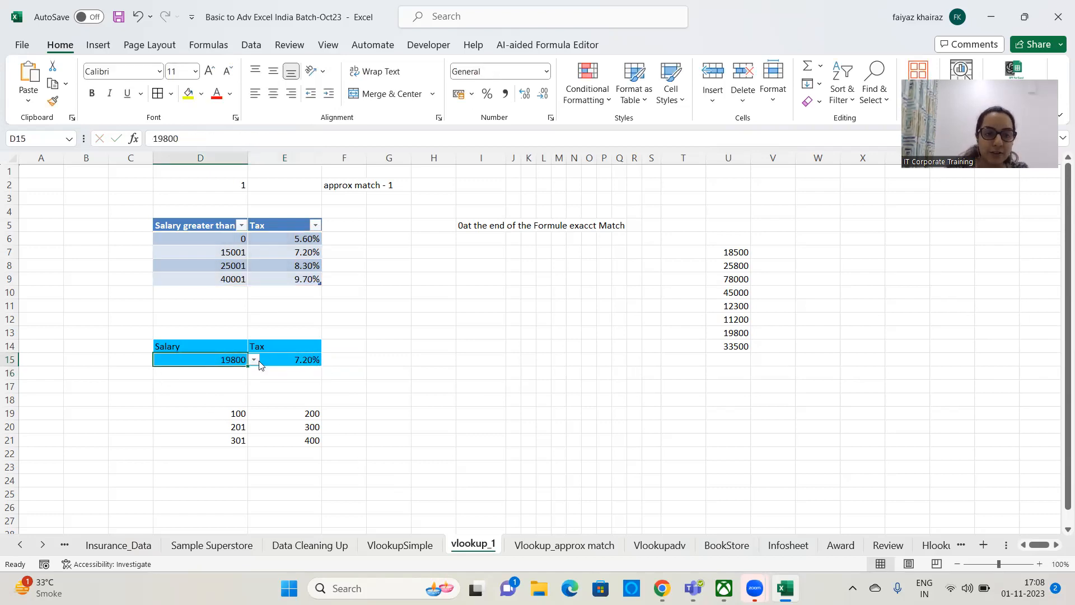
pyautogui.click(255, 359)
pyautogui.click(206, 384)
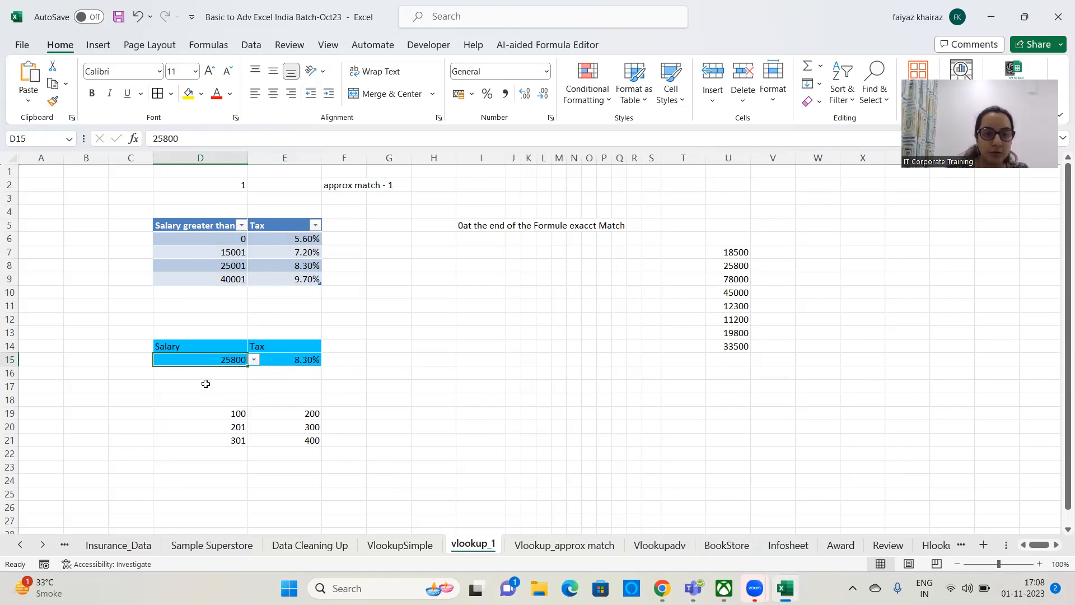
pyautogui.click(253, 359)
pyautogui.click(223, 408)
pyautogui.click(254, 359)
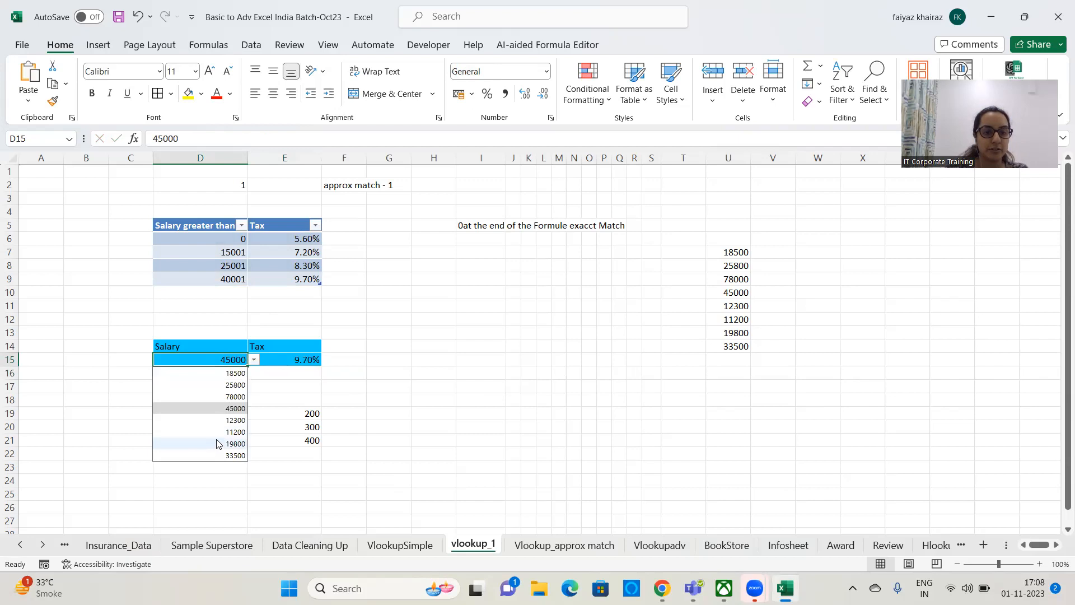
pyautogui.click(218, 432)
pyautogui.click(253, 360)
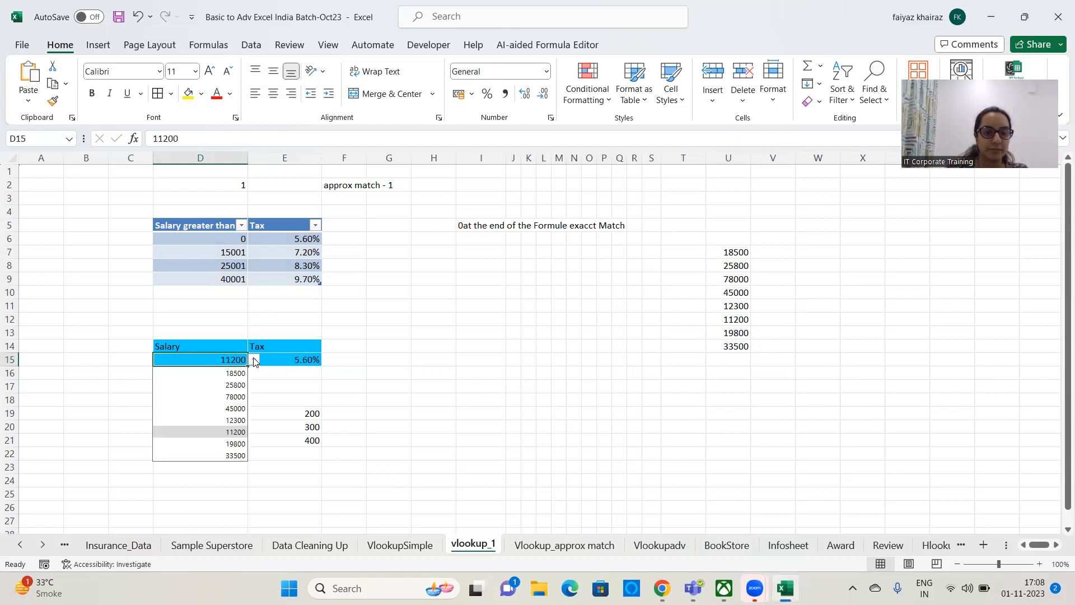
pyautogui.click(224, 452)
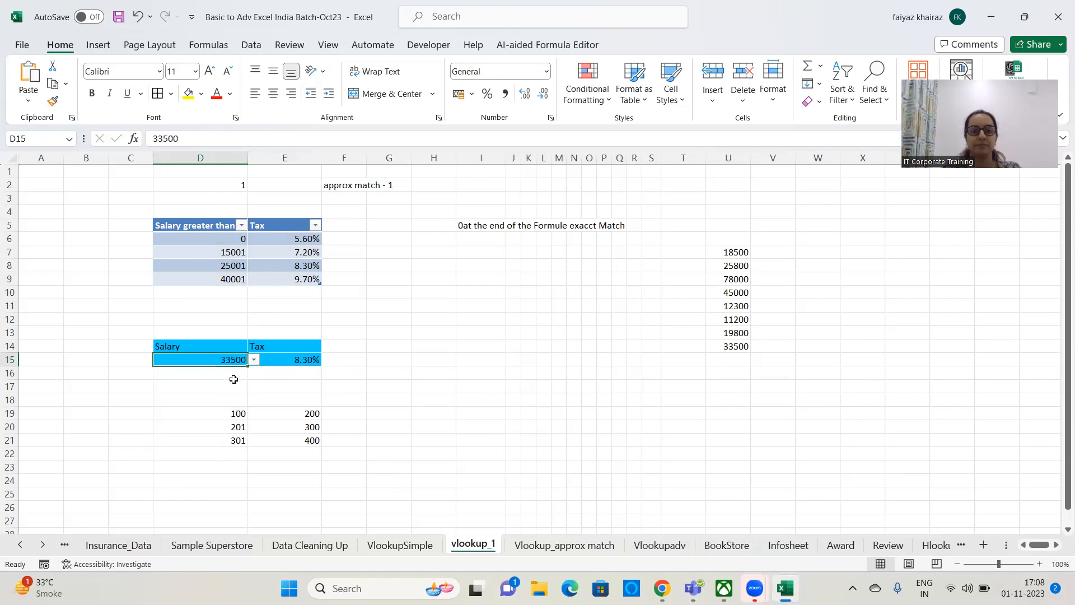
pyautogui.click(253, 360)
pyautogui.click(218, 385)
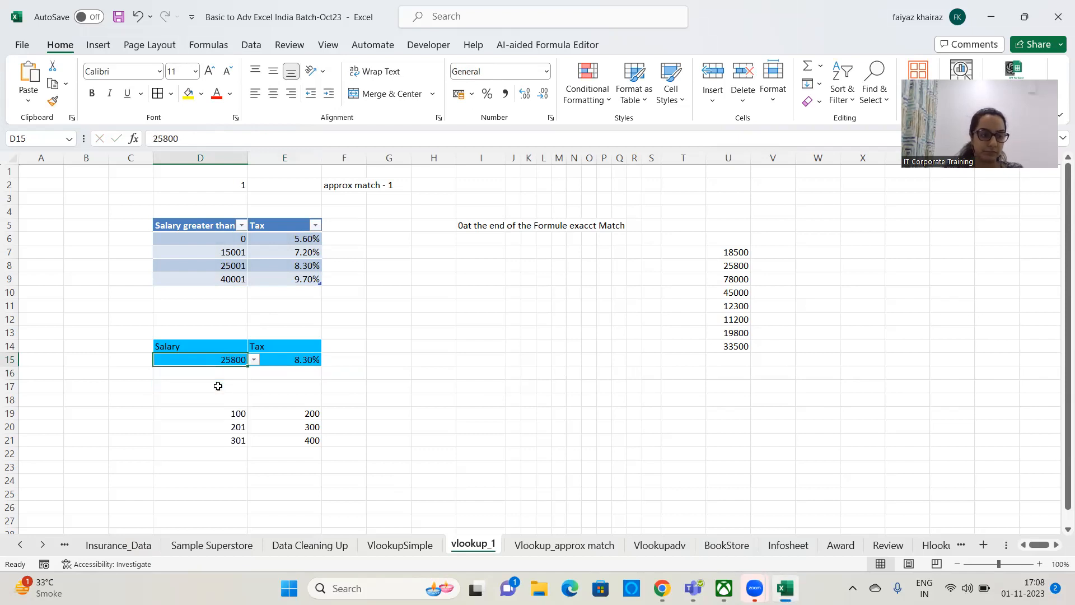
pyautogui.click(253, 359)
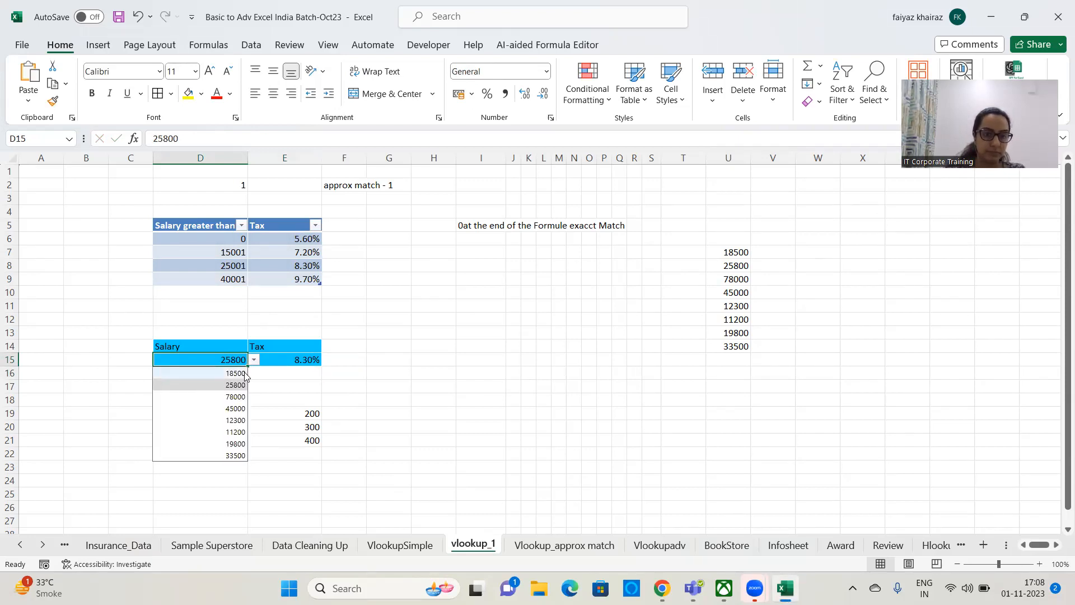
pyautogui.click(242, 374)
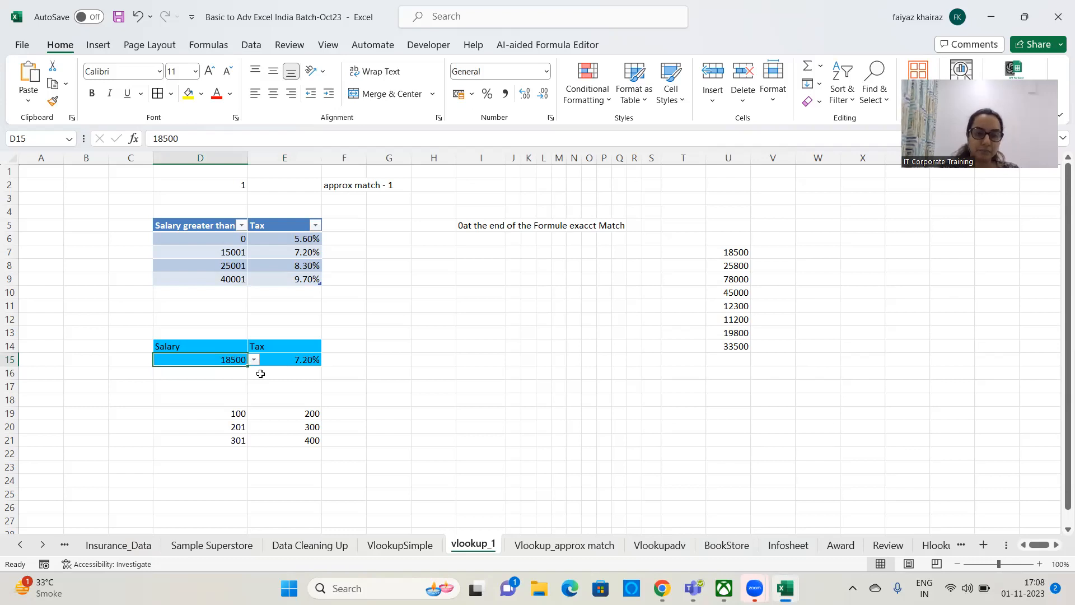
pyautogui.click(311, 360)
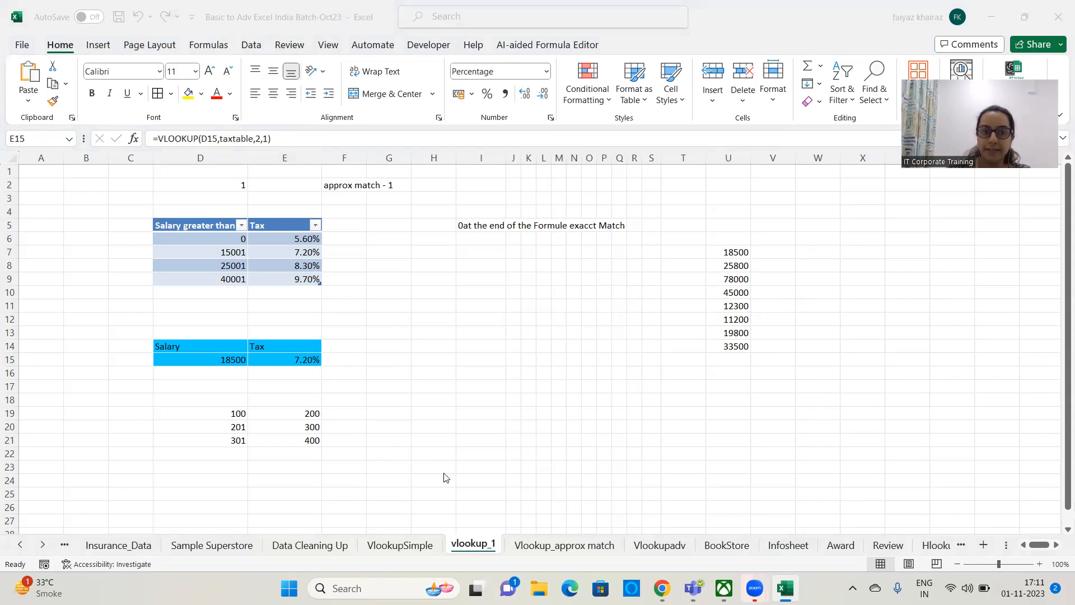
pyautogui.click(307, 364)
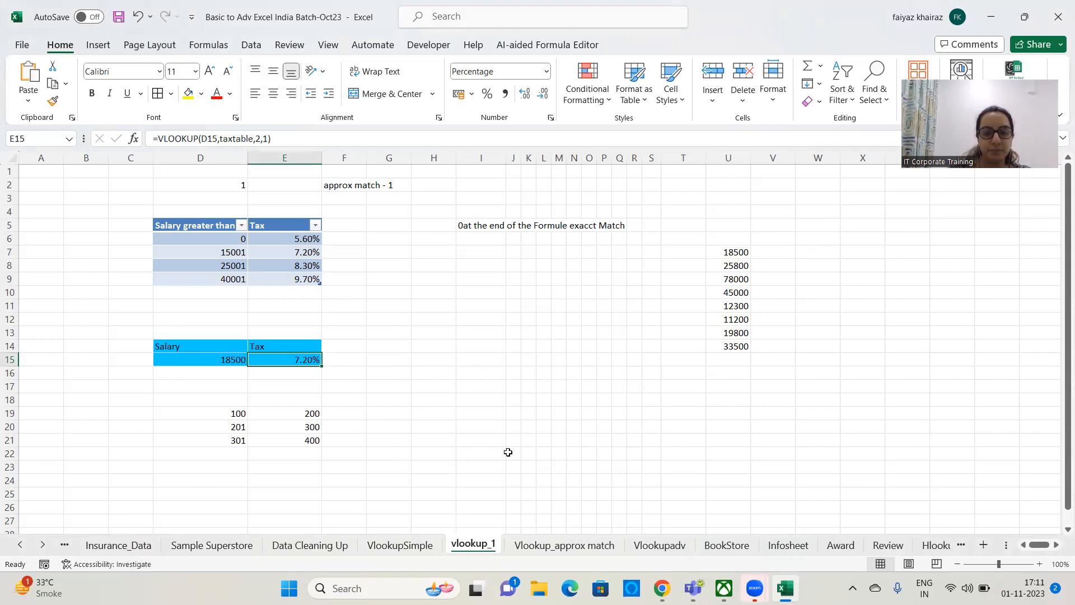
# - Open the Vlookup_approx match sheet and widen the Salary and Dep columns
pyautogui.click(517, 545)
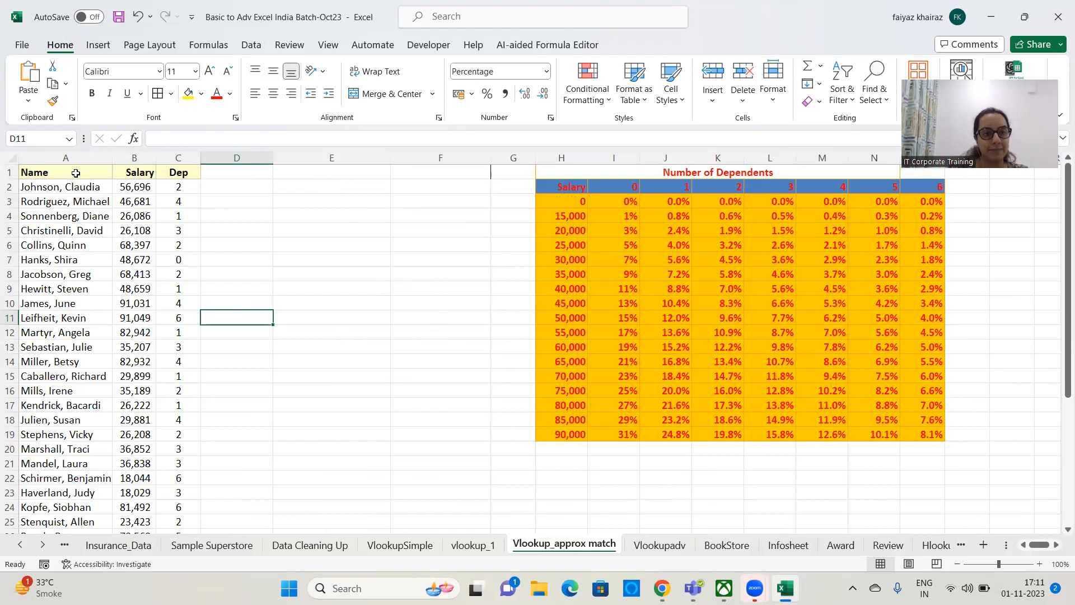
pyautogui.moveTo(157, 160); pyautogui.dragTo(180, 161)
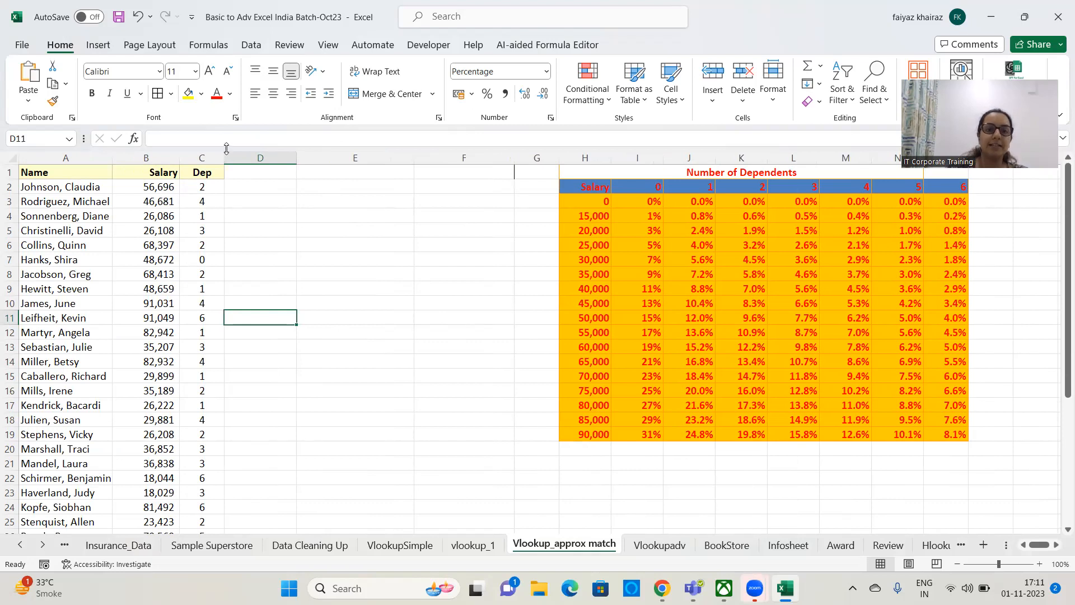
pyautogui.moveTo(225, 157); pyautogui.dragTo(237, 155)
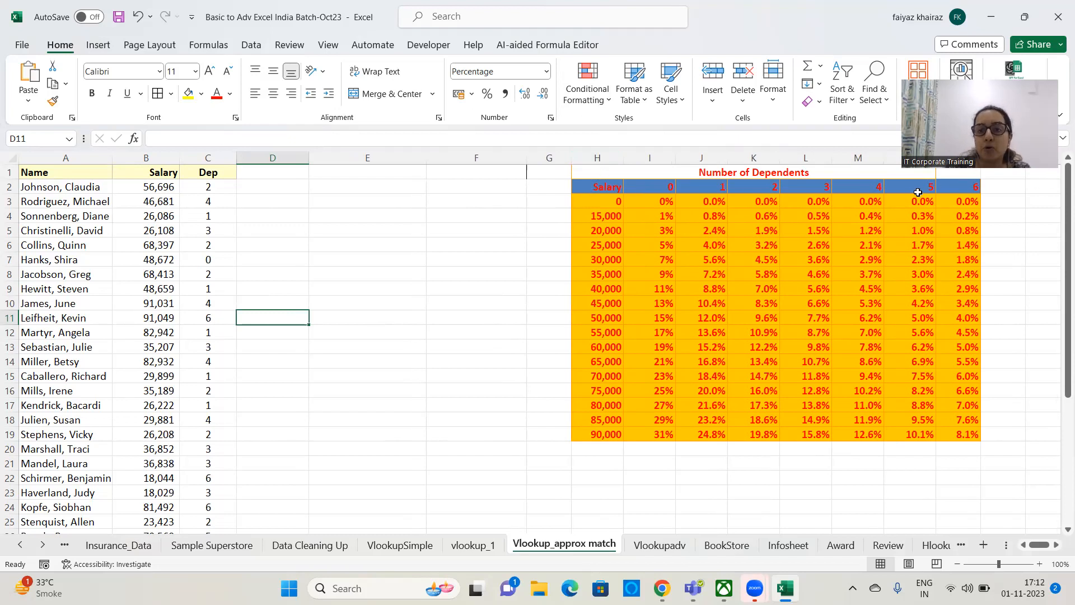
# - Fill the dependents table's header row H2:O2 with light pink
pyautogui.moveTo(600, 188); pyautogui.dragTo(971, 186)
pyautogui.click(201, 96)
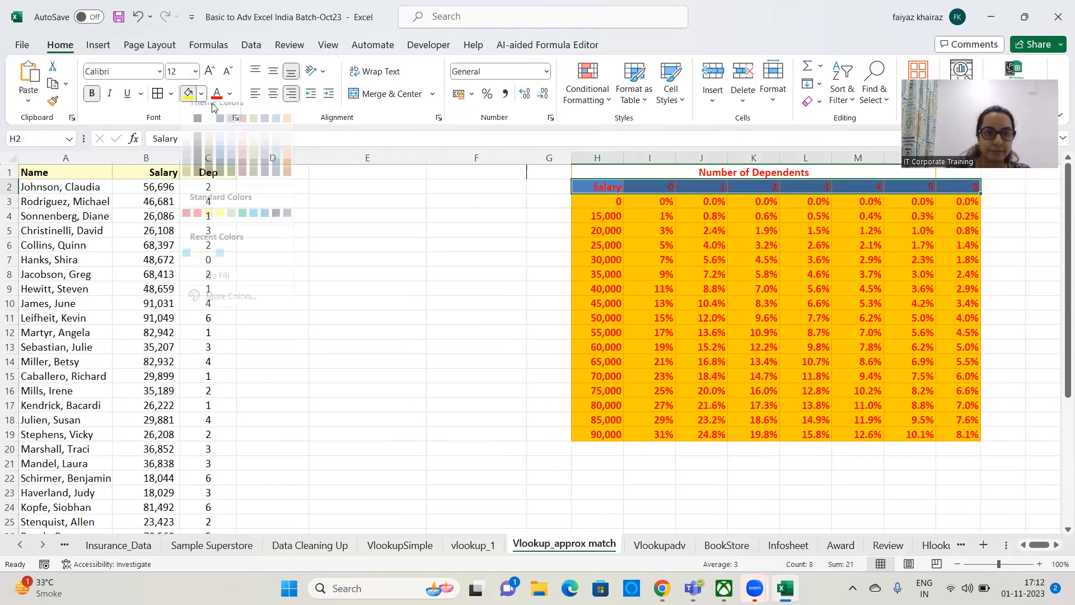
pyautogui.click(240, 154)
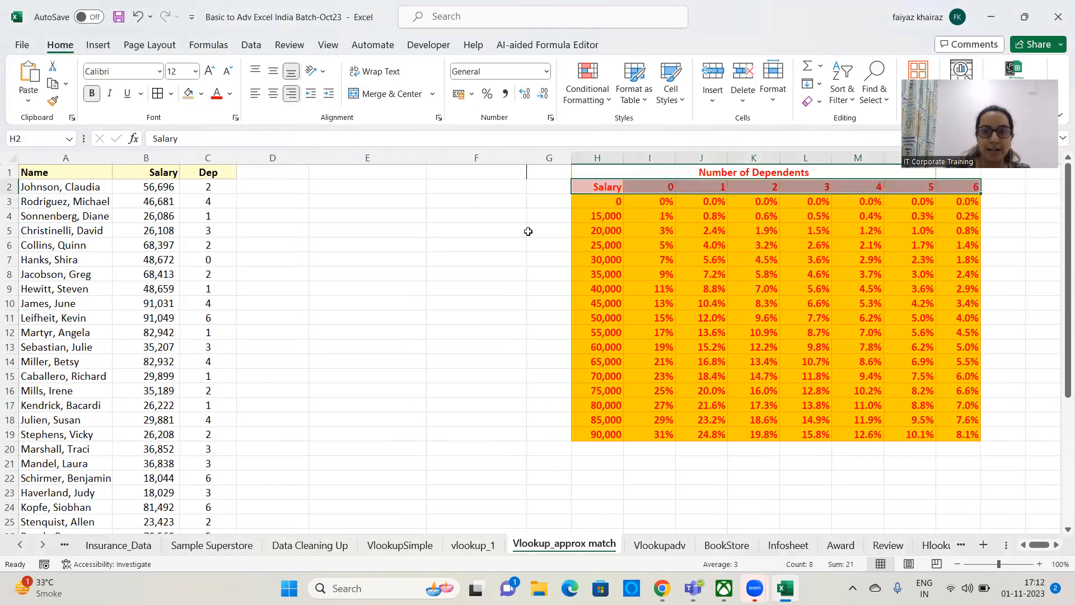
pyautogui.click(504, 244)
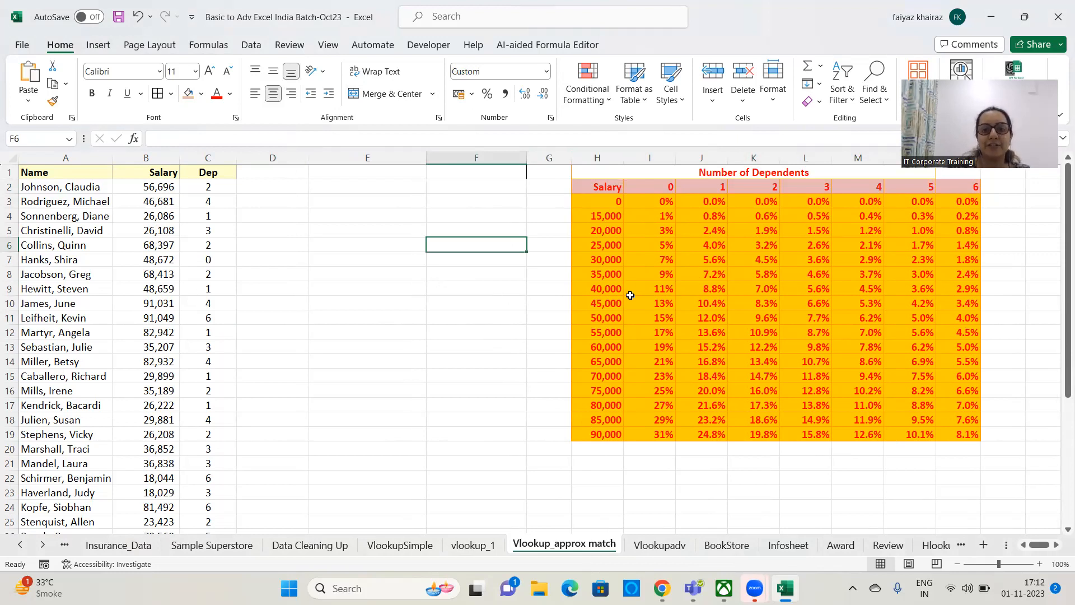
# - Highlight J9, the rate for a 40,000 salary with one dependent, using the same light pink fill
pyautogui.click(611, 289)
pyautogui.click(703, 288)
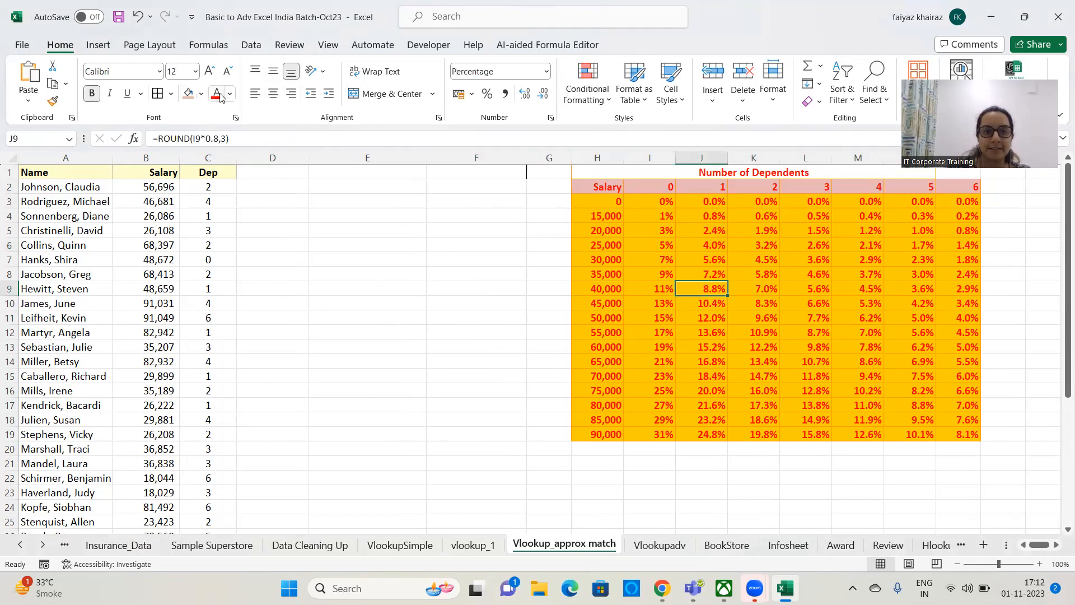
pyautogui.click(190, 95)
pyautogui.click(485, 345)
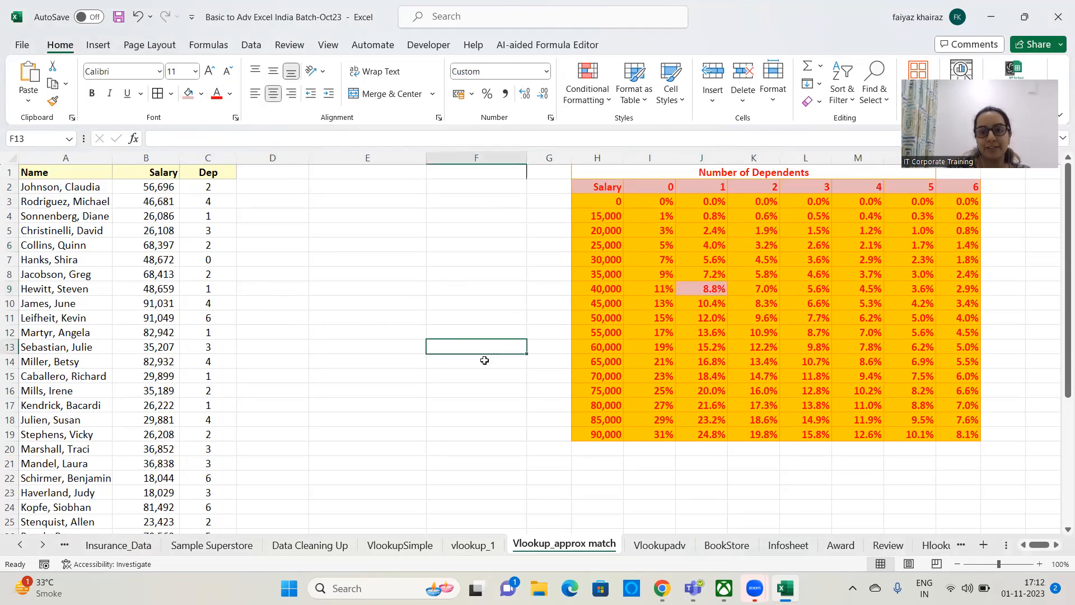
pyautogui.click(585, 290)
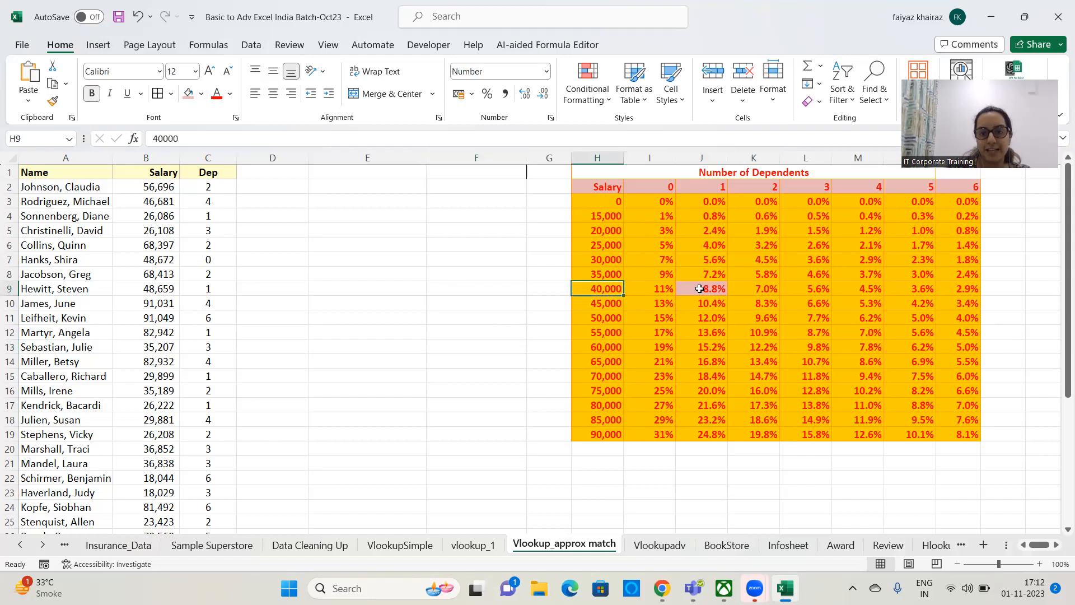
pyautogui.click(697, 289)
pyautogui.click(472, 346)
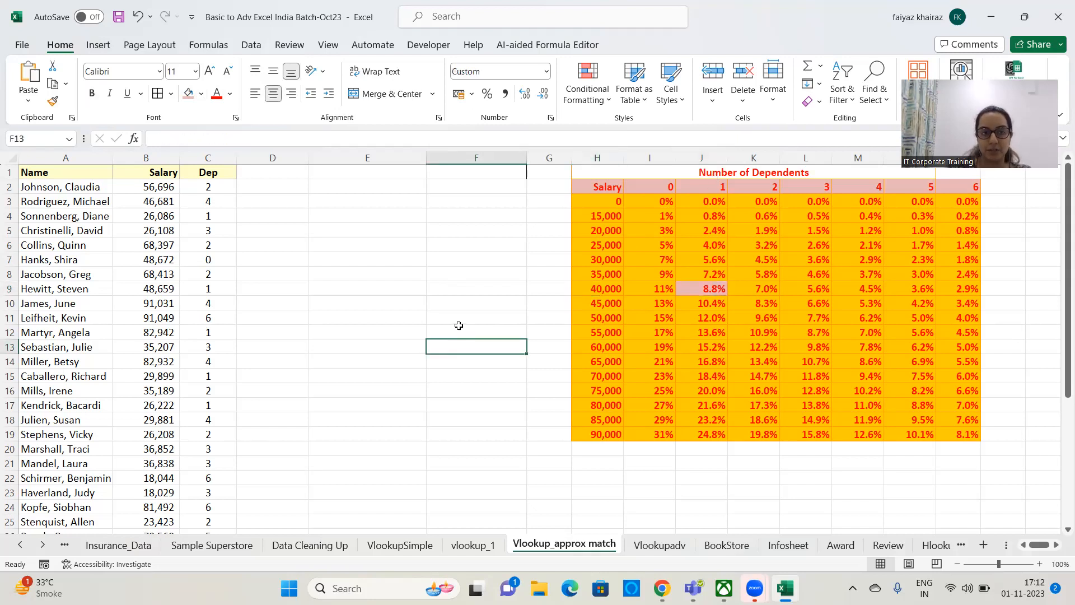
pyautogui.moveTo(609, 187); pyautogui.dragTo(605, 444)
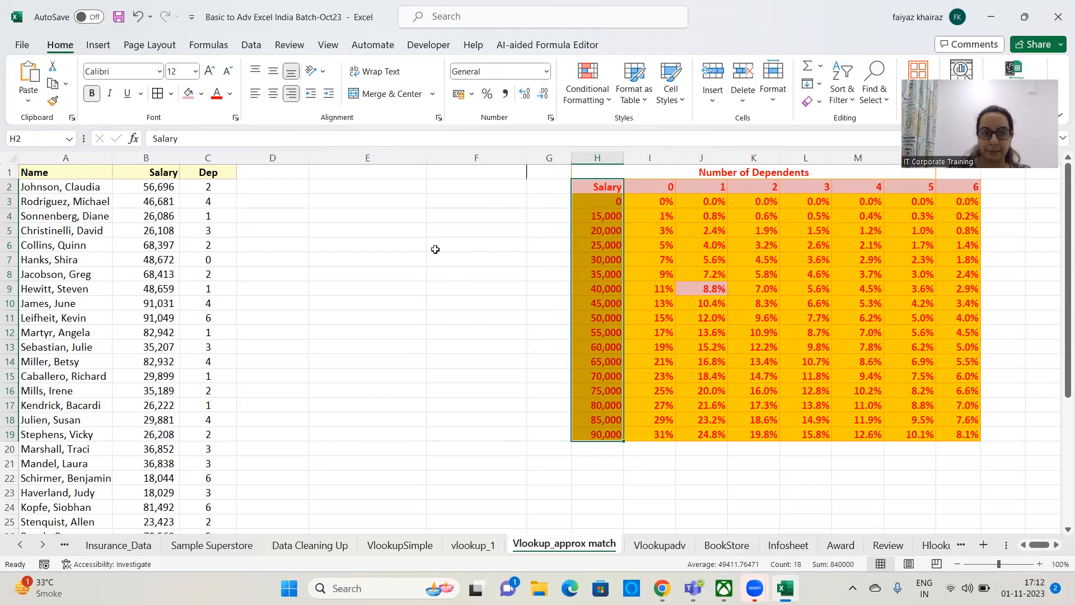
# - Begin a VLOOKUP formula in D2 with the first employee's salary in B2 as the lookup value
pyautogui.click(280, 187)
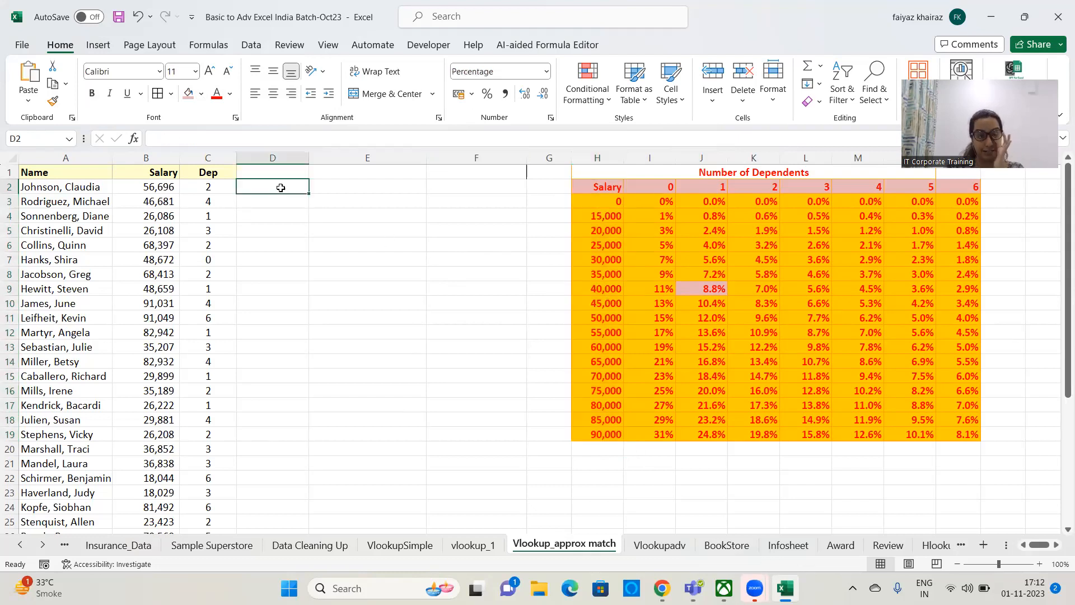
pyautogui.write('=vl')
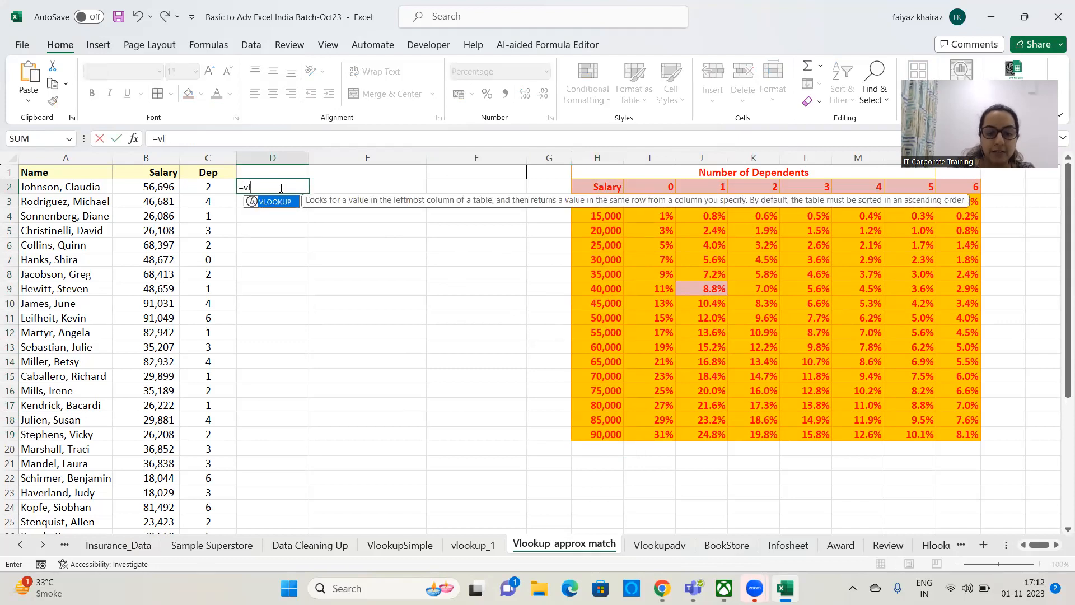
pyautogui.write('ookup(')
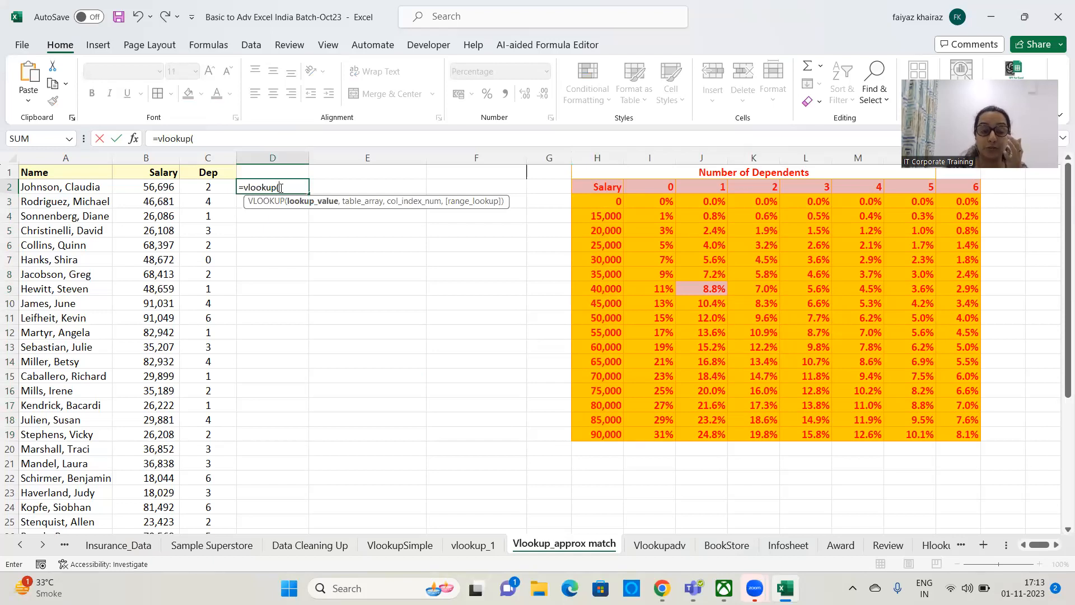
pyautogui.click(171, 188)
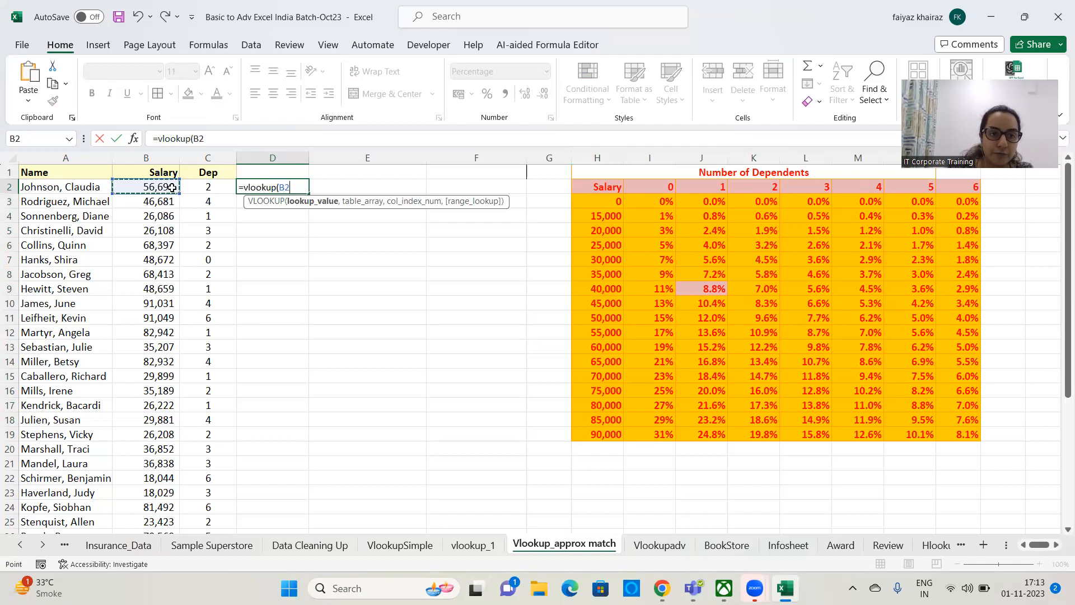
pyautogui.write(',')
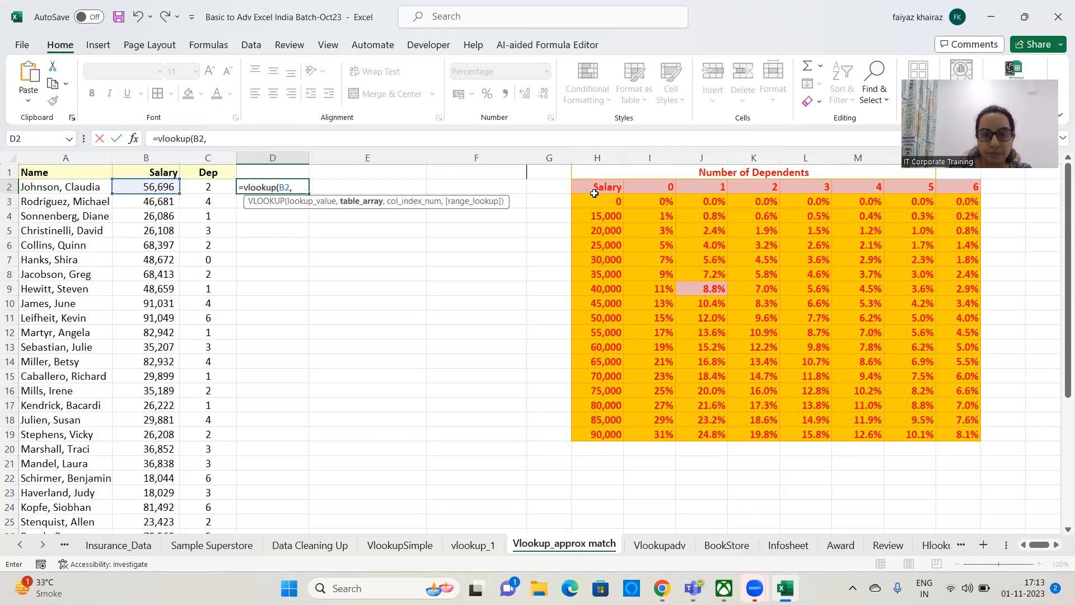
# - Complete the D2 VLOOKUP with absolute table array $H$2:$O$19, column index 4 and range lookup 1
pyautogui.moveTo(596, 191); pyautogui.dragTo(965, 430)
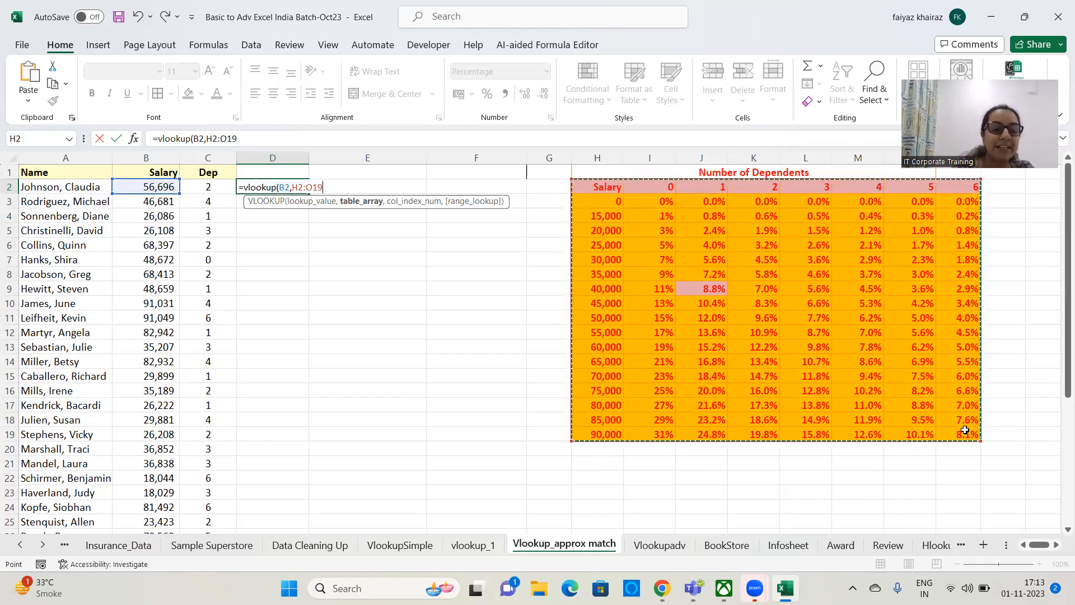
pyautogui.press('F4')
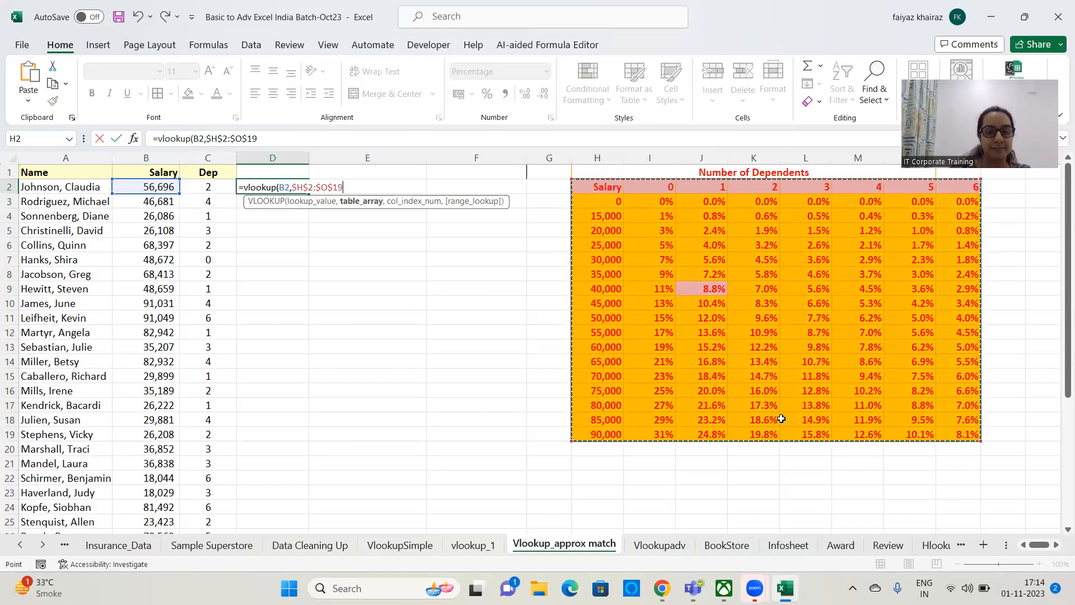
pyautogui.write(',')
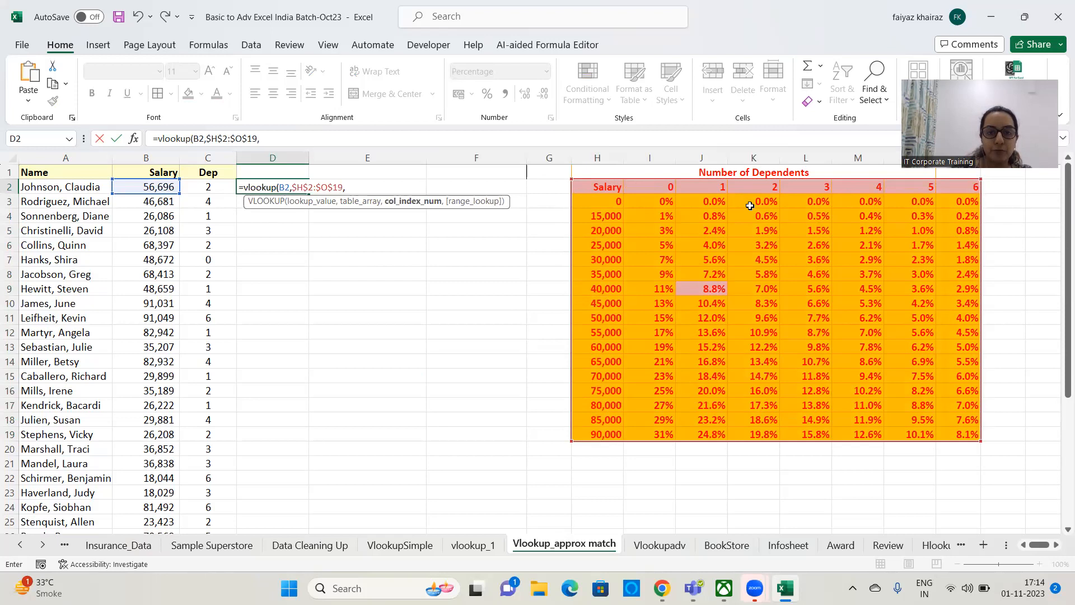
pyautogui.write('4,')
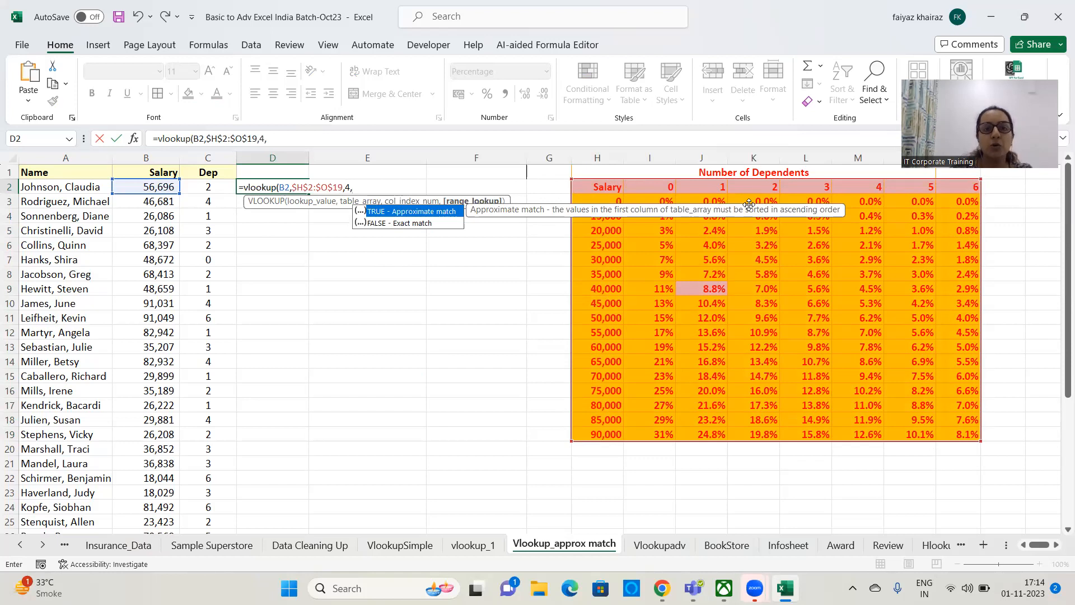
pyautogui.write('1)')
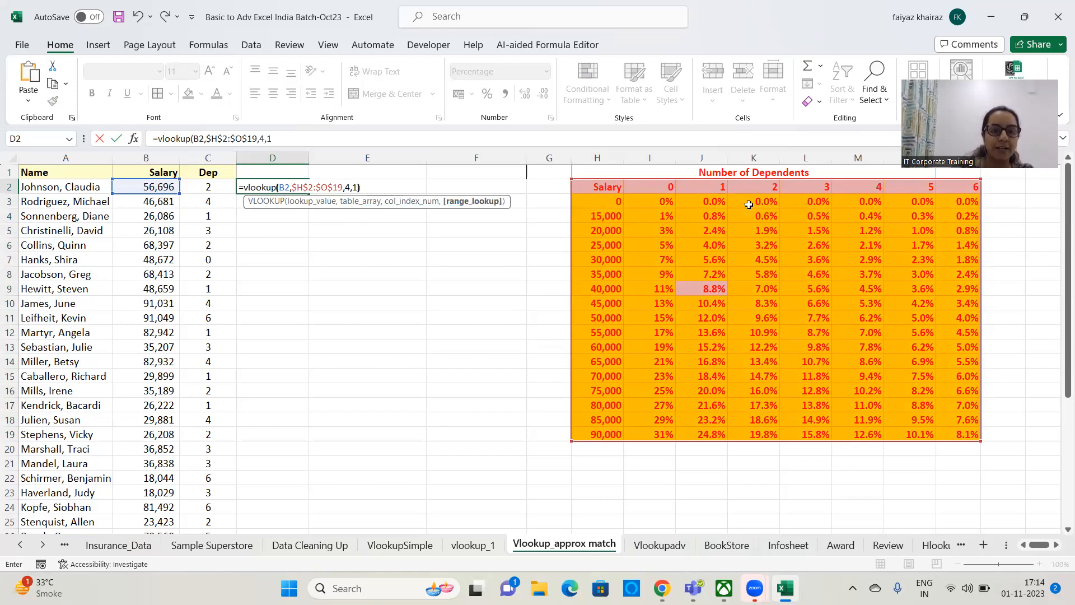
pyautogui.press('Return')
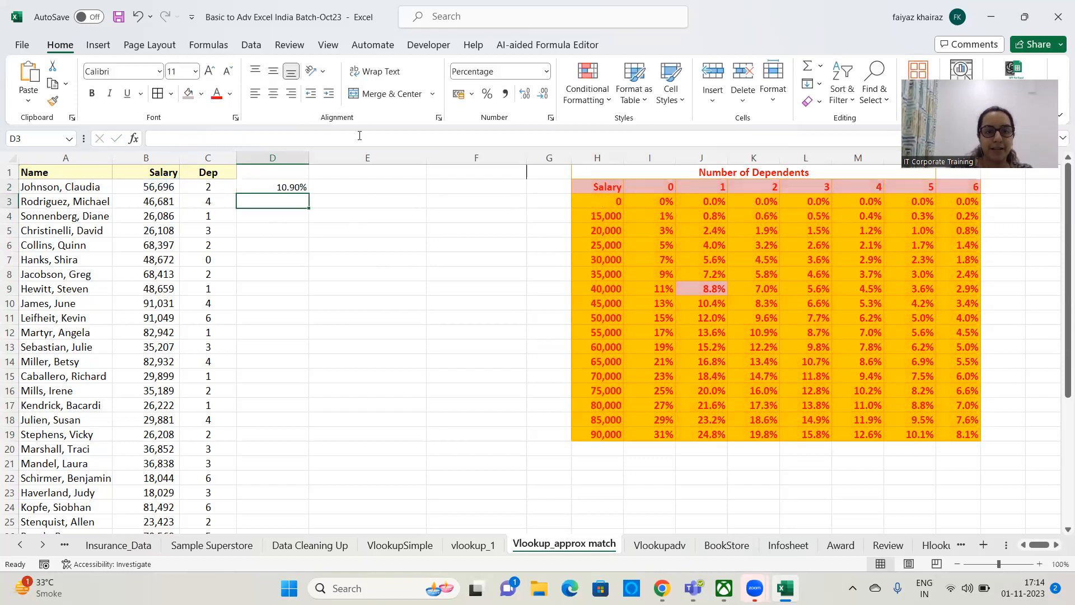
# - Check the D2 result against the rate for a 55,000 salary with two dependents in the table
pyautogui.click(290, 185)
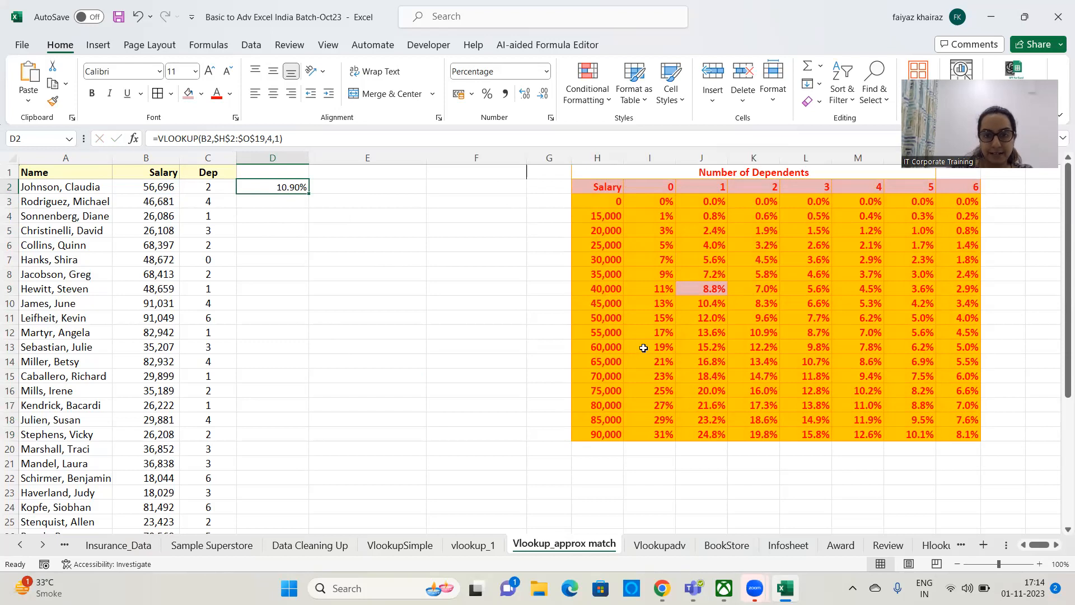
pyautogui.click(757, 332)
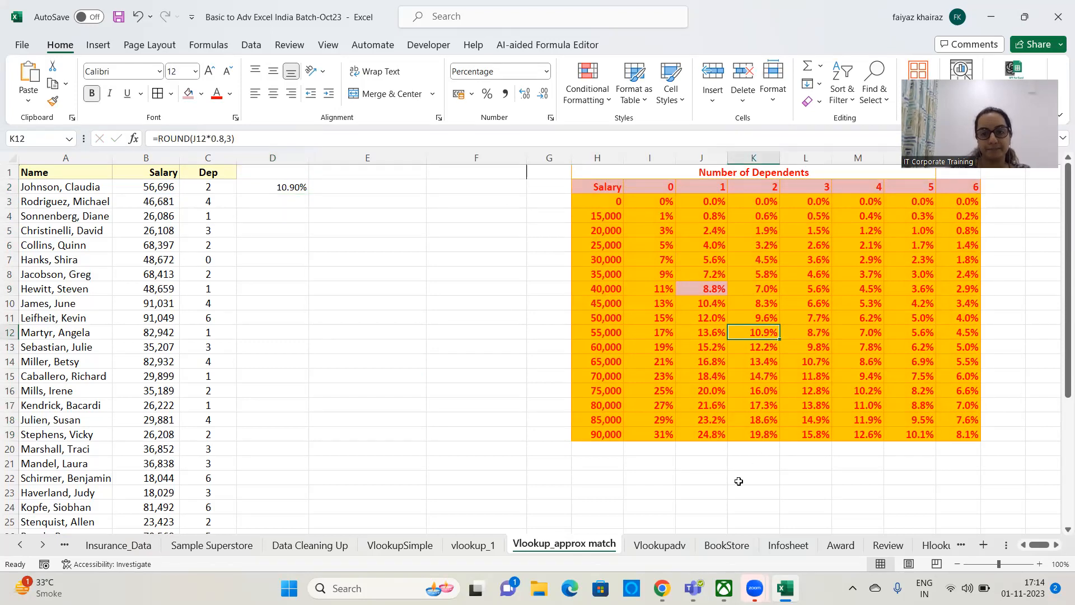
pyautogui.click(280, 199)
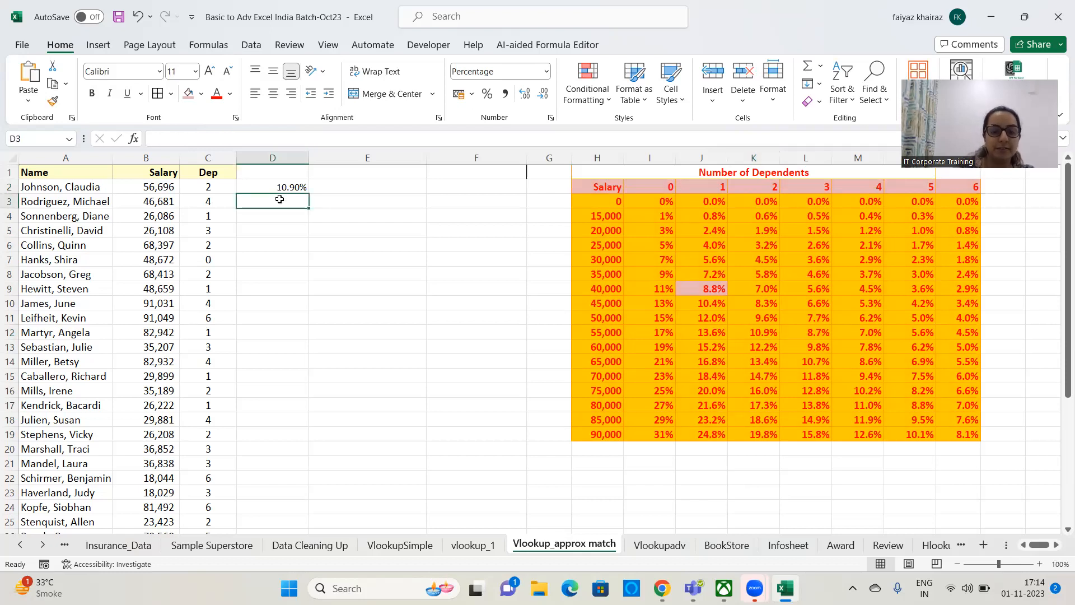
# - Begin a VLOOKUP formula in D3 with B3 as the lookup value and absolute table array $H$2:$O$19
pyautogui.write('=vlo')
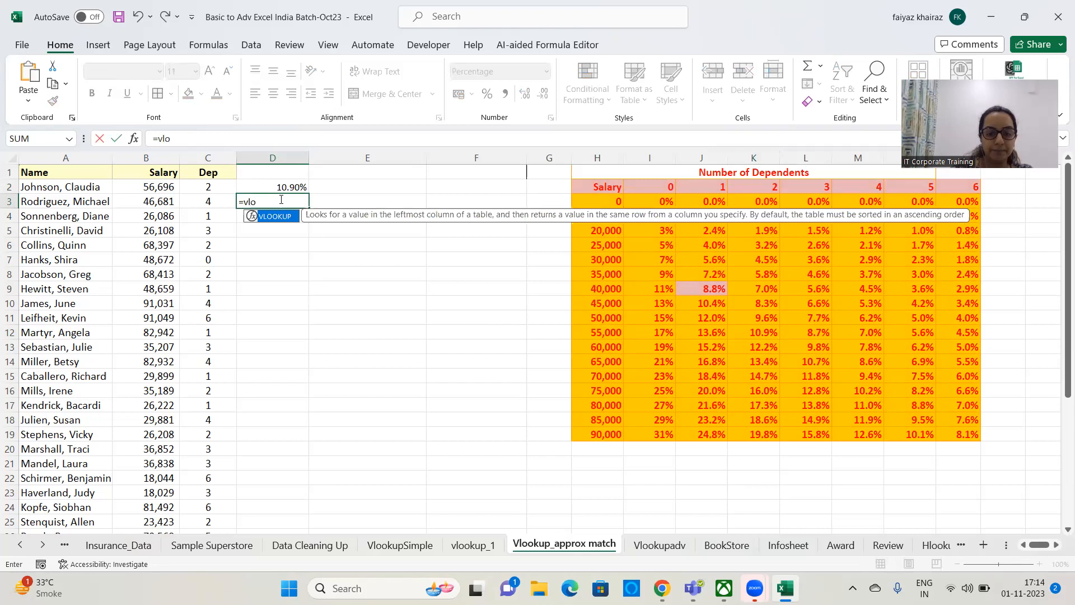
pyautogui.write('okup(')
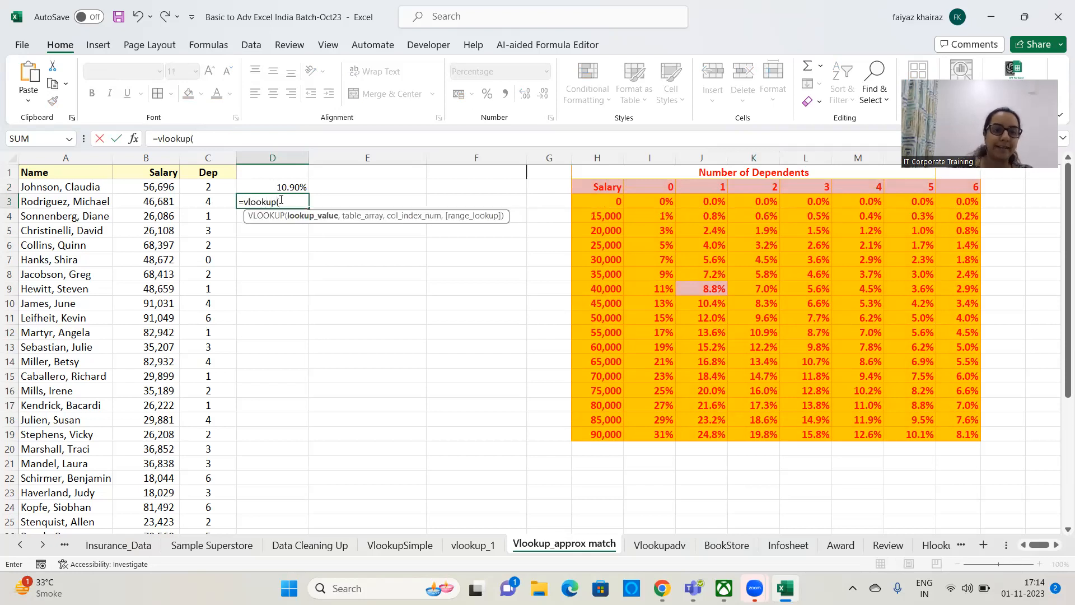
pyautogui.click(157, 201)
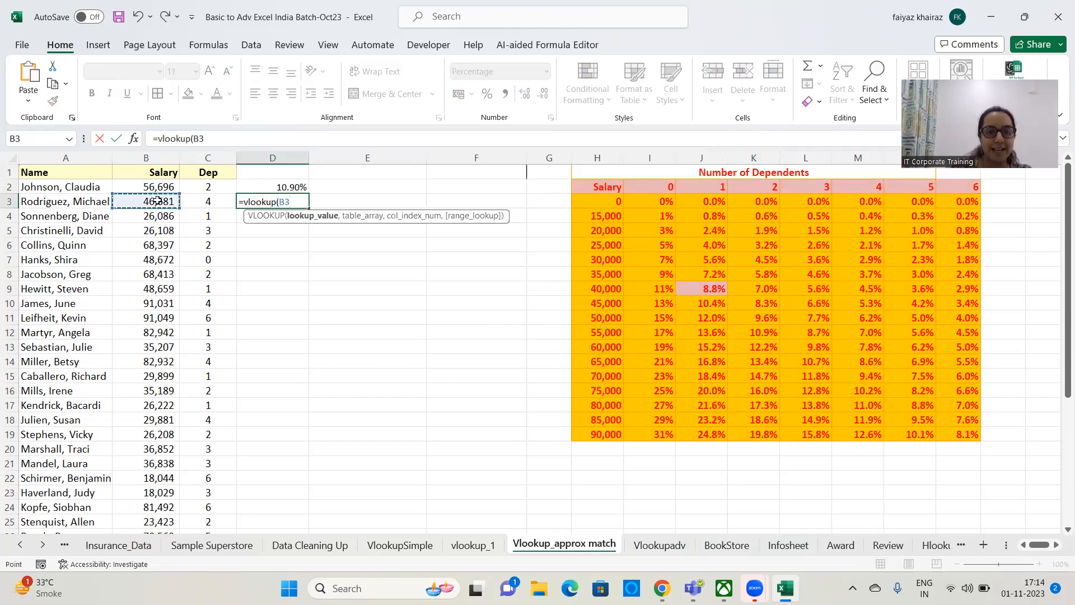
pyautogui.write(',')
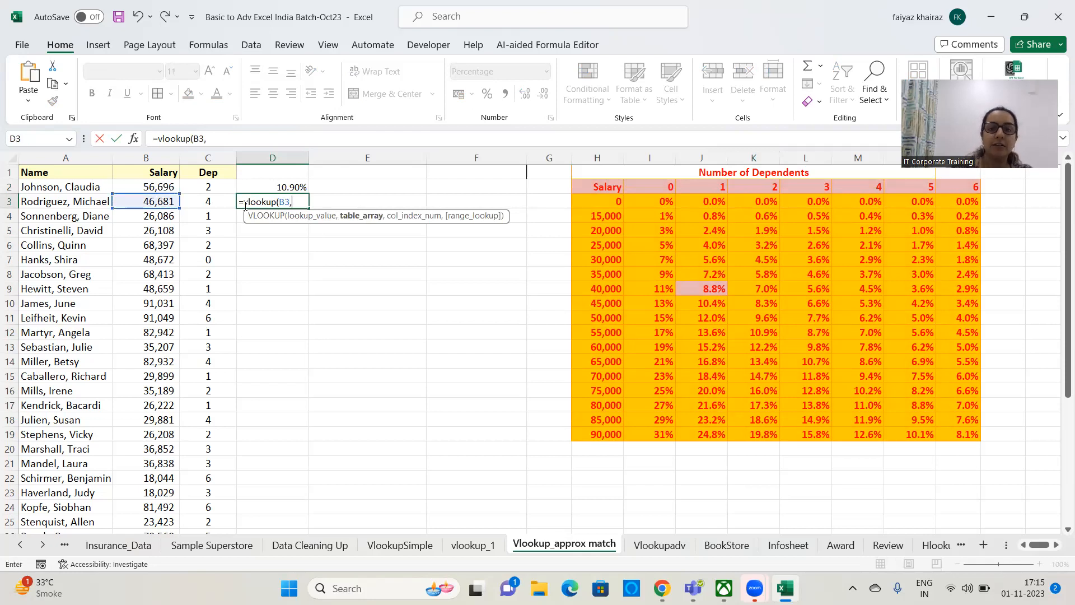
pyautogui.moveTo(603, 187); pyautogui.dragTo(946, 428)
pyautogui.press('F4')
pyautogui.write(',')
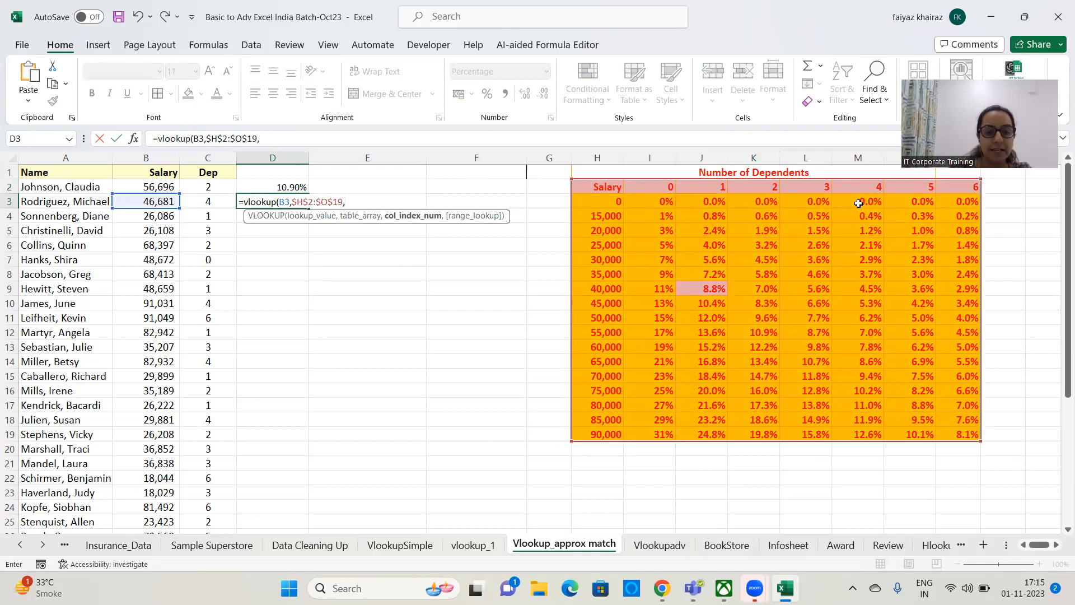
# - Complete the D3 VLOOKUP with column index 6 and range lookup 1, and reselect the cell to review its formula
pyautogui.write('6')
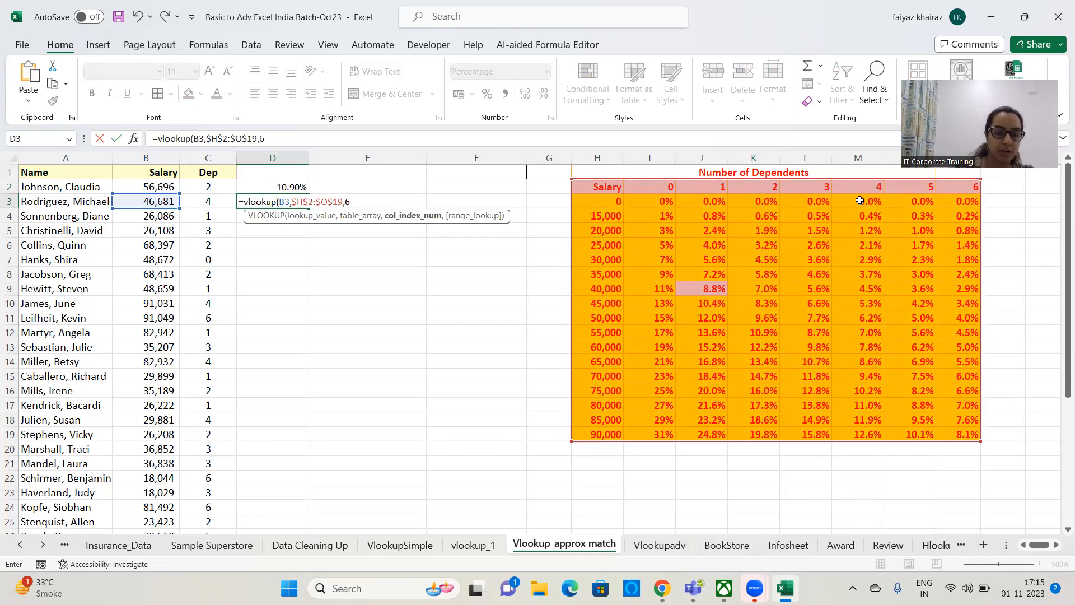
pyautogui.write(',')
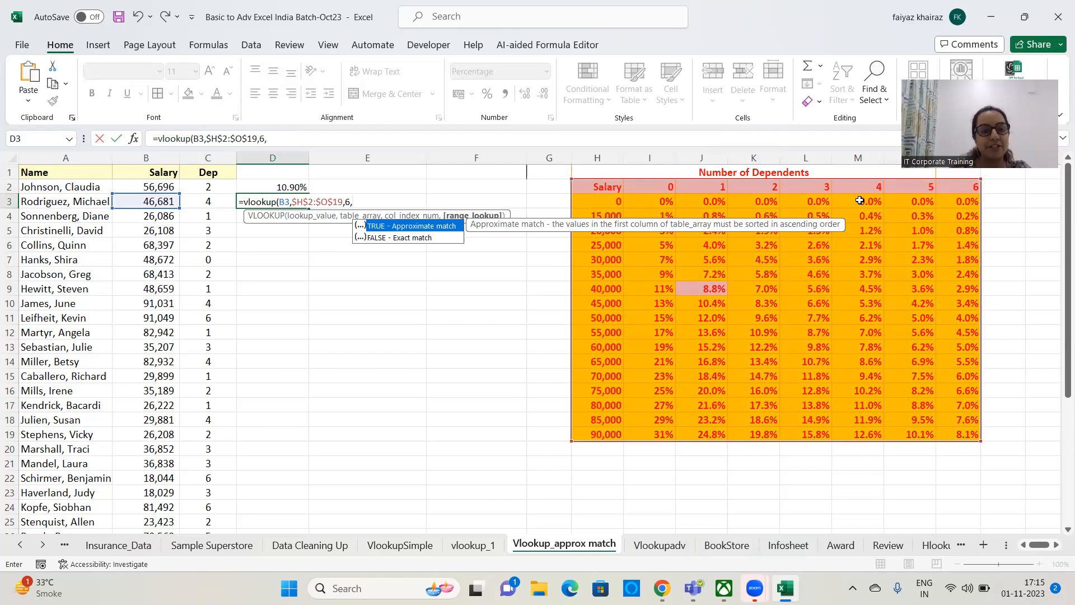
pyautogui.write('1')
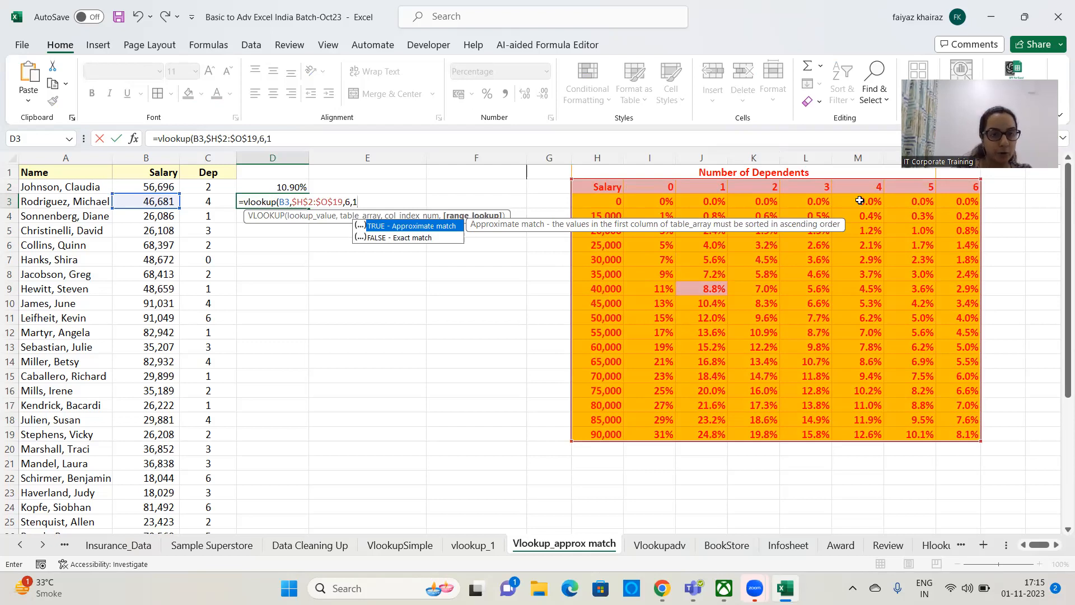
pyautogui.write(')')
pyautogui.press('Return')
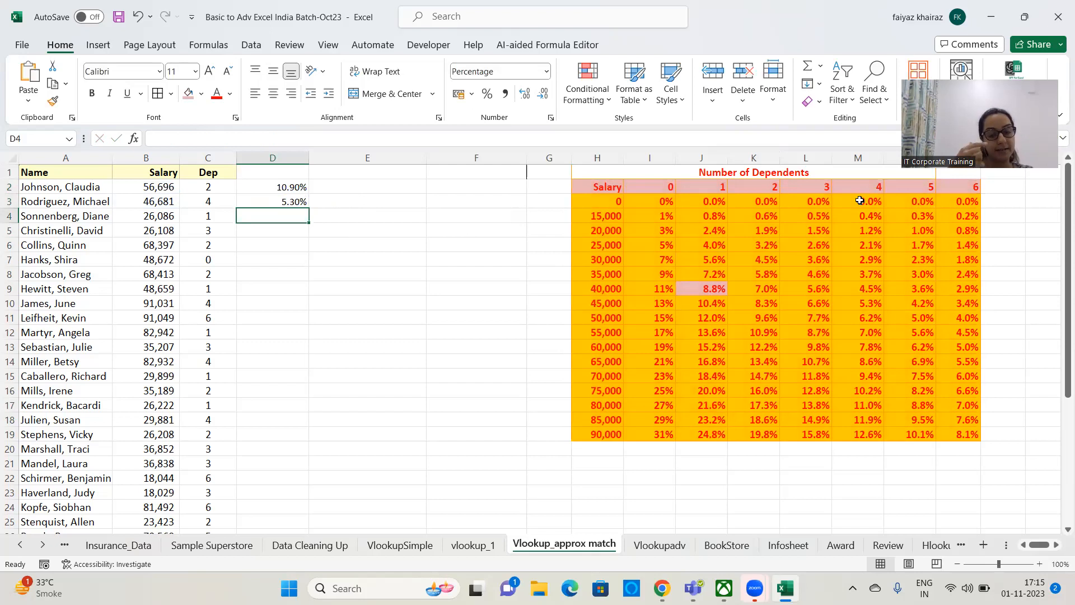
pyautogui.press('Up')
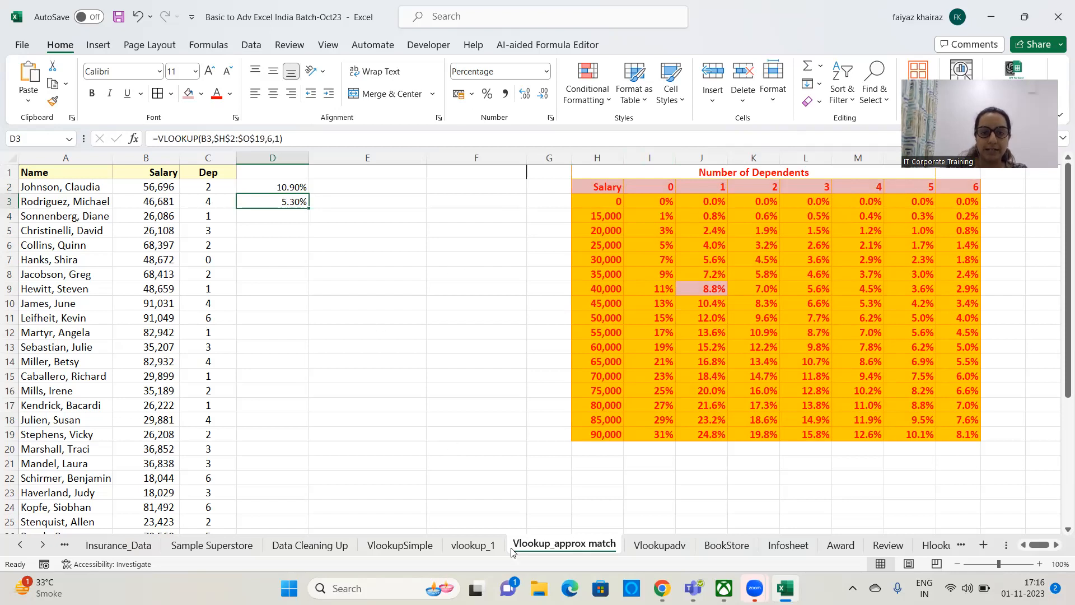
# - Select the full VLOOKUP formula text in D2 and leave the cell without editing it
pyautogui.click(289, 181)
pyautogui.moveTo(283, 138); pyautogui.dragTo(130, 122)
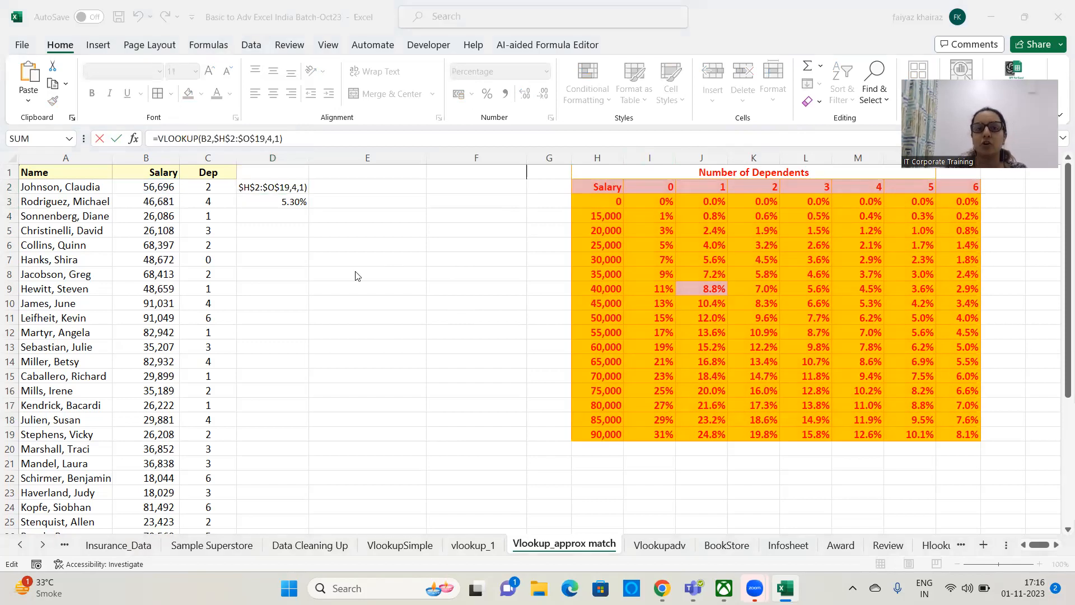
pyautogui.click(391, 233)
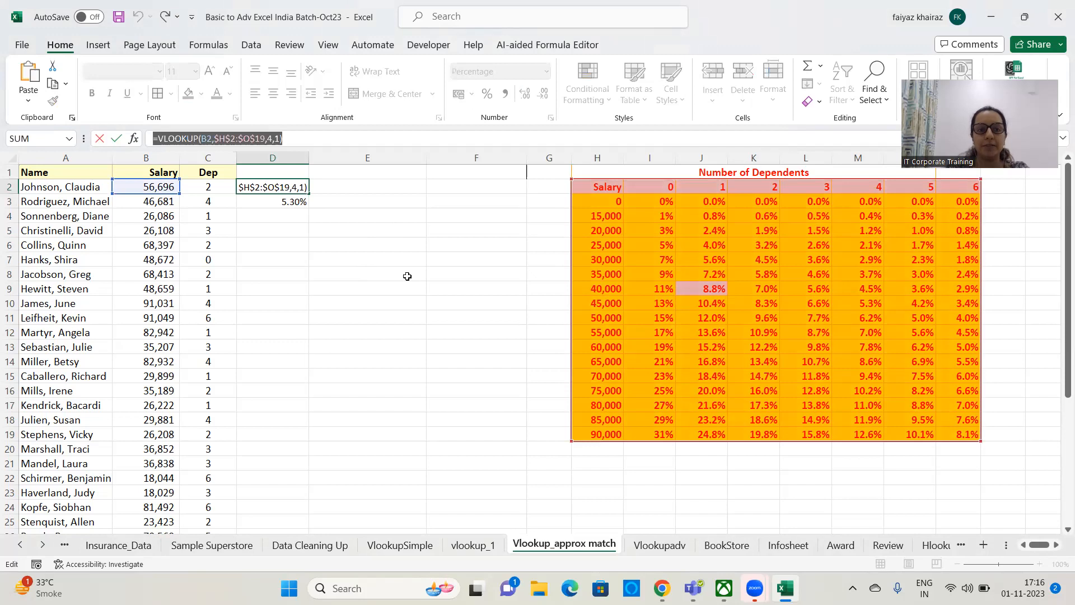
pyautogui.press('Escape')
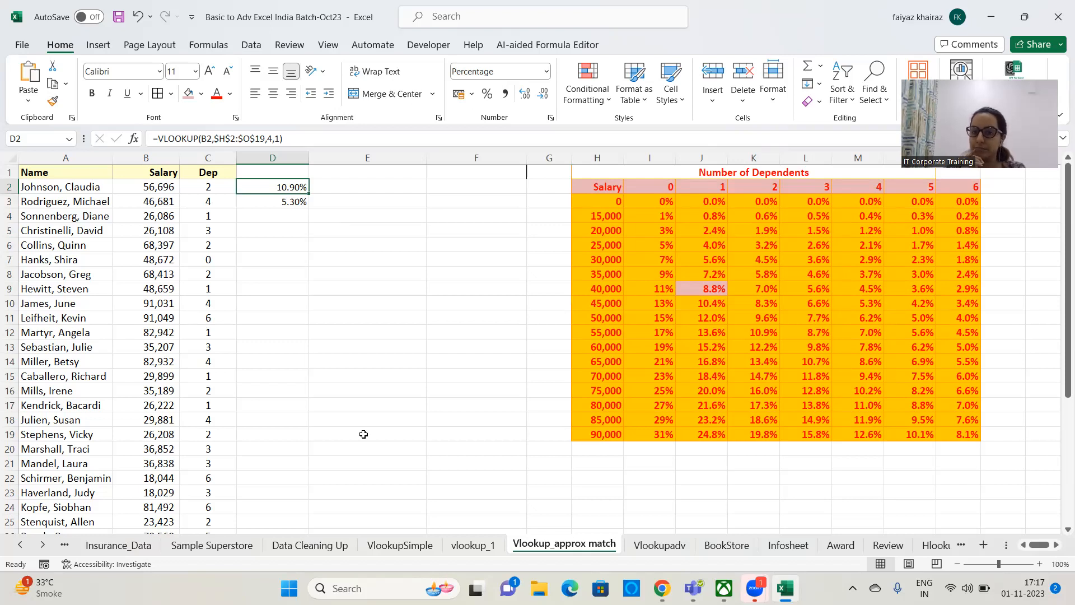
pyautogui.hotkey('alt', 'Tab')
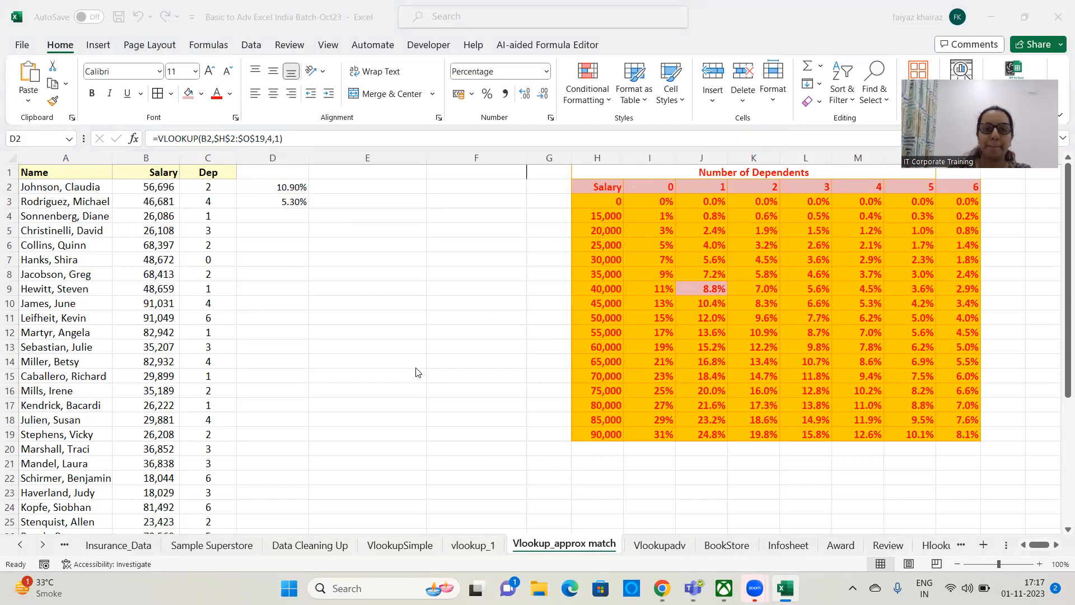
pyautogui.hotkey('alt', 'Tab')
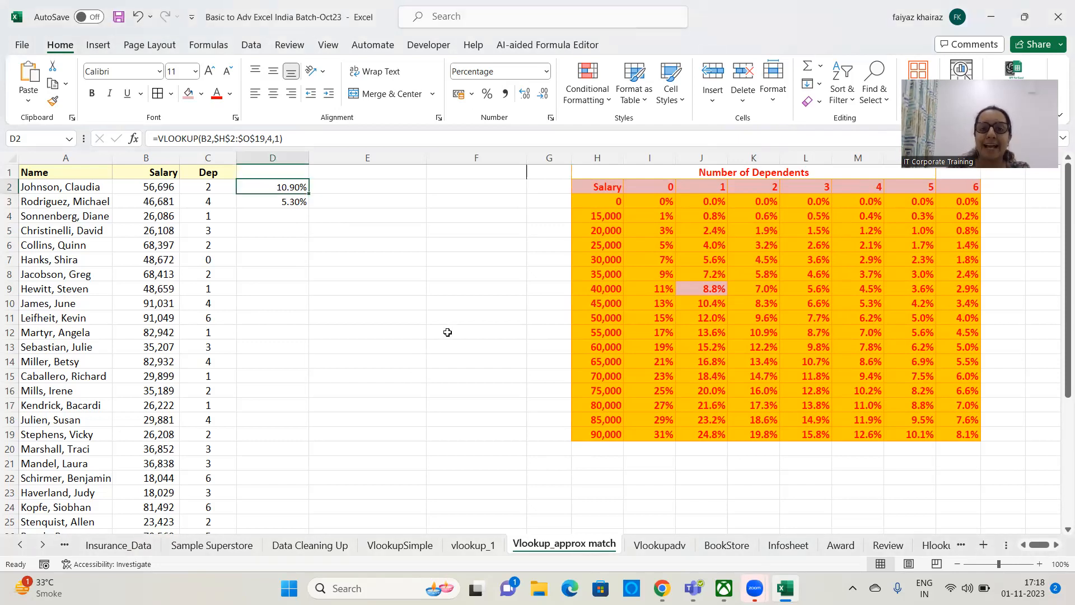
# - Enter 2 in E1 as the label for the second lookup method
pyautogui.click(368, 173)
pyautogui.write('2')
pyautogui.press('Return')
# - Convert the salary and dependents rate range H2:O19 into a table with headers
pyautogui.moveTo(611, 186); pyautogui.dragTo(610, 203)
pyautogui.moveTo(763, 333); pyautogui.dragTo(950, 432)
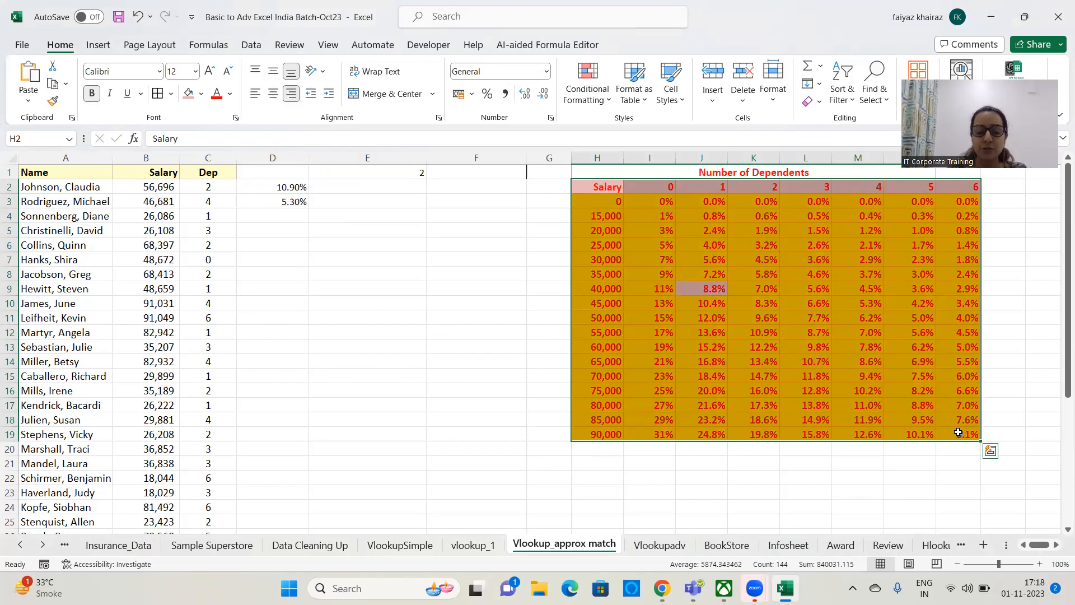
pyautogui.hotkey('ctrl', 't')
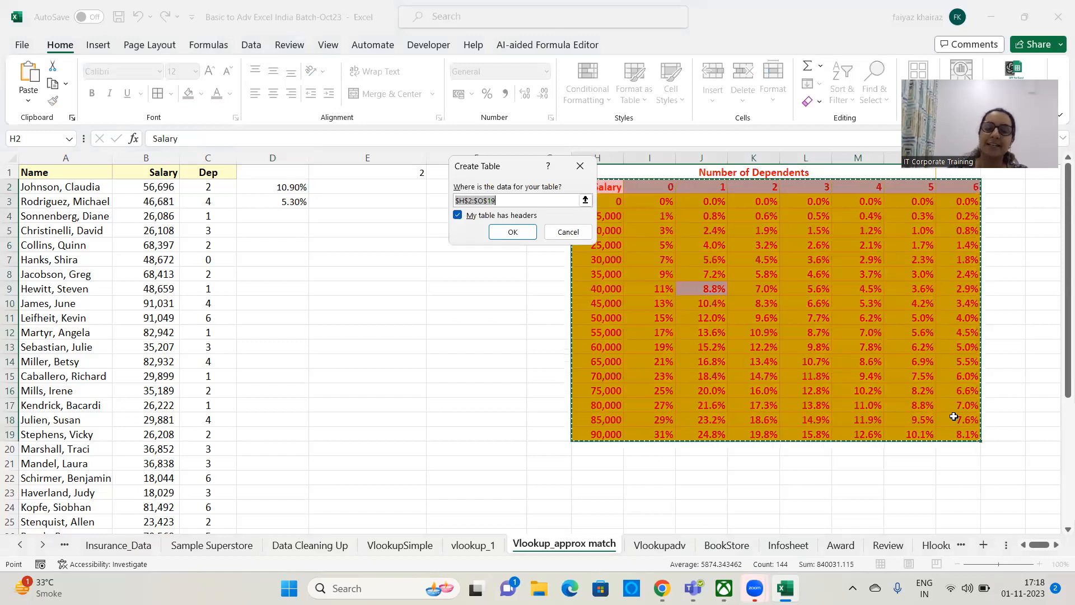
pyautogui.click(513, 232)
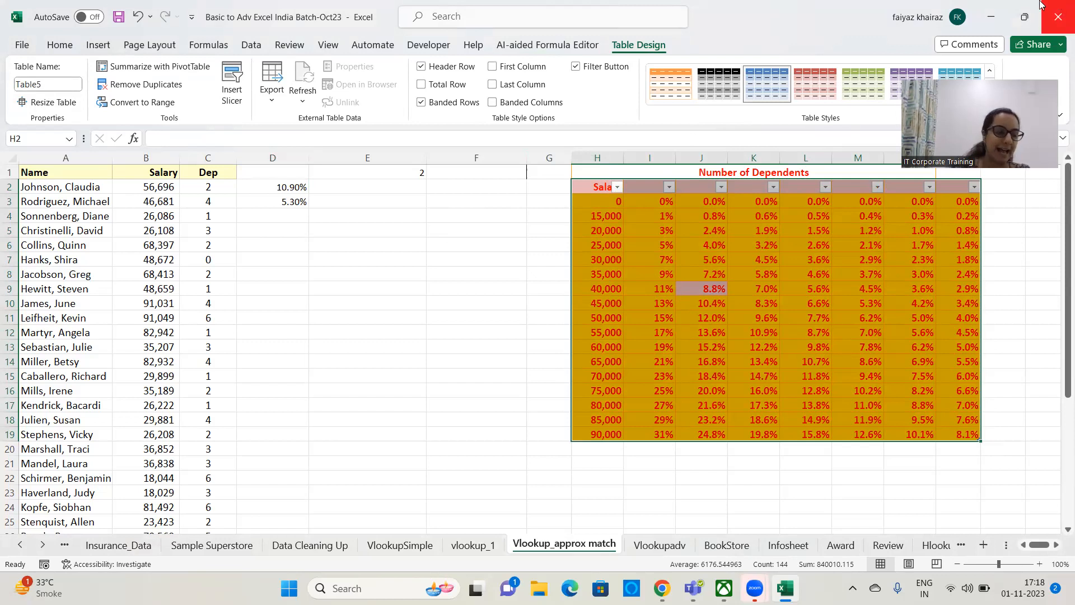
# - Begin a VLOOKUP formula in E2 with B2 as the lookup value and Table5 as the table array
pyautogui.click(373, 192)
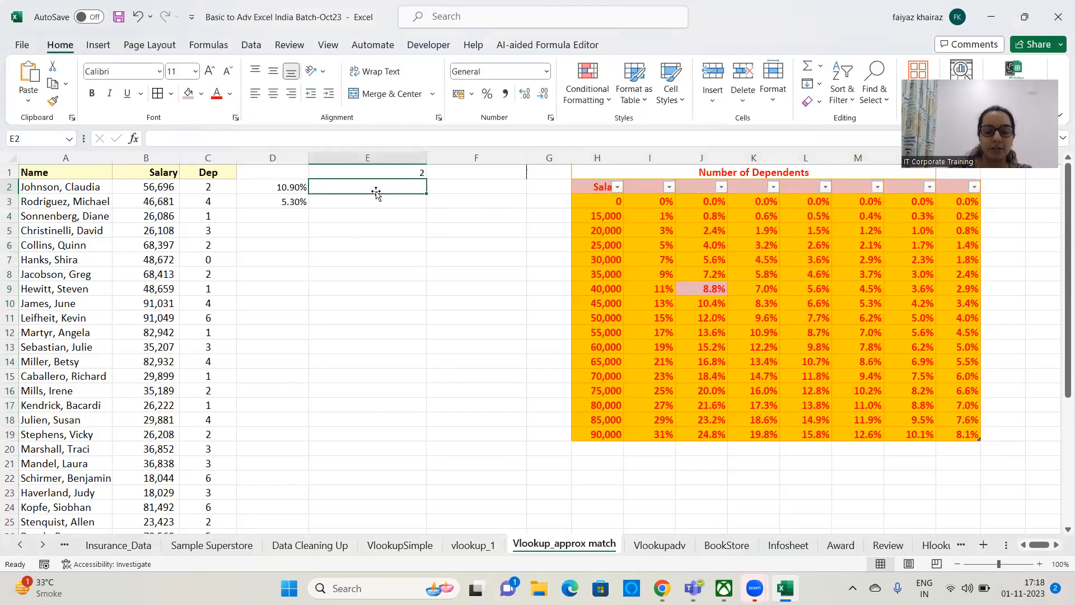
pyautogui.write('=')
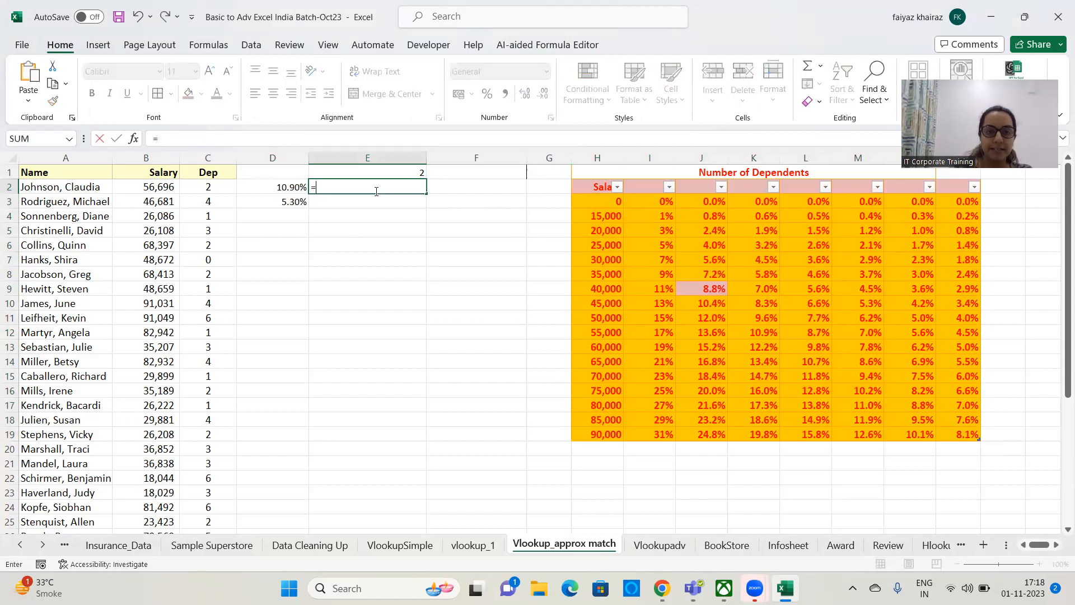
pyautogui.write('vlo')
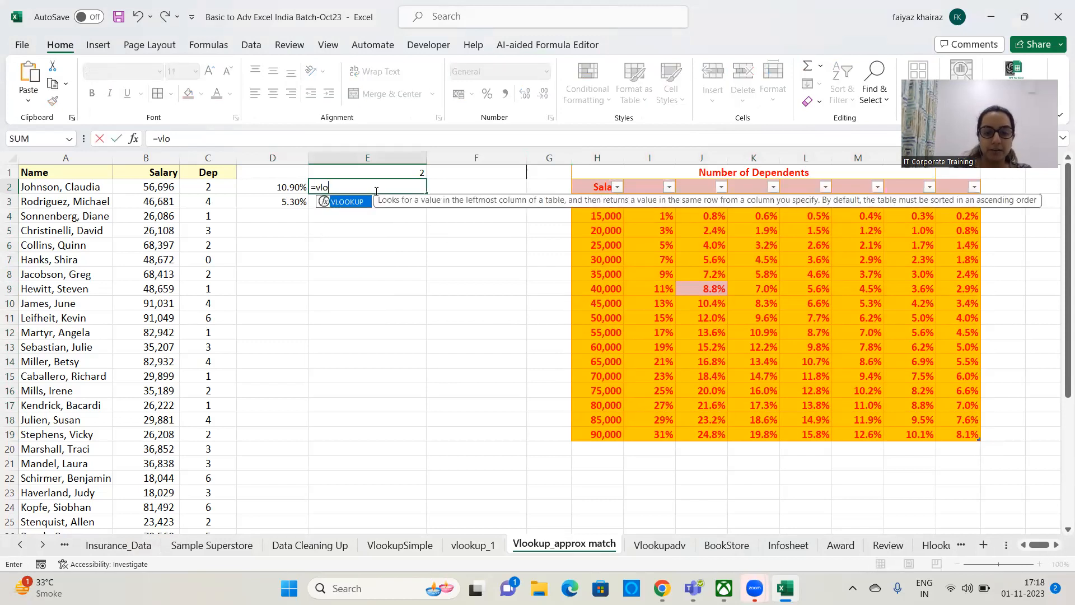
pyautogui.write('okup(')
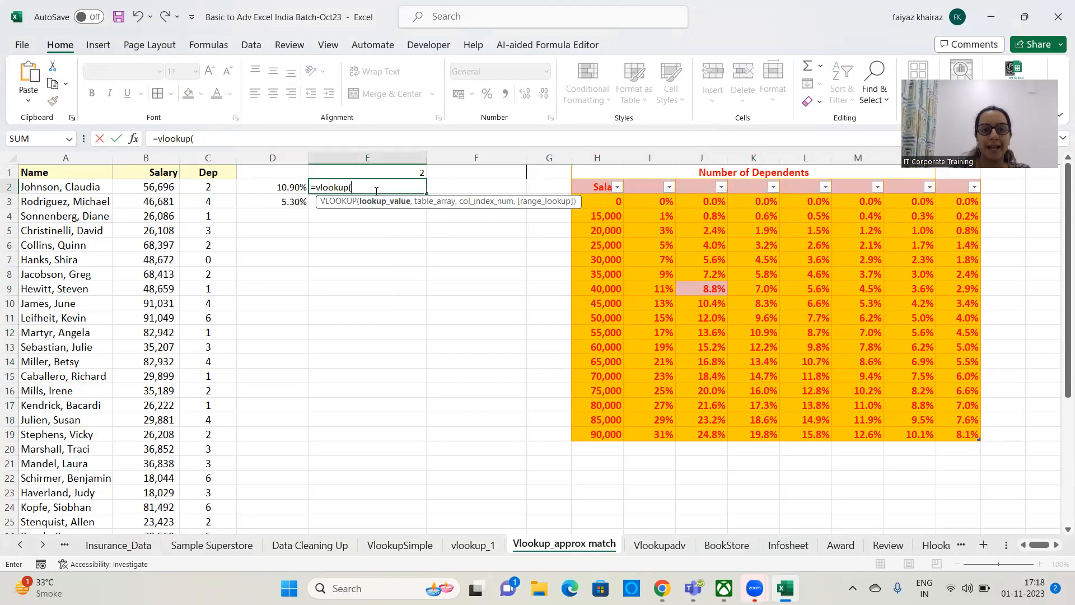
pyautogui.click(152, 188)
pyautogui.write(',')
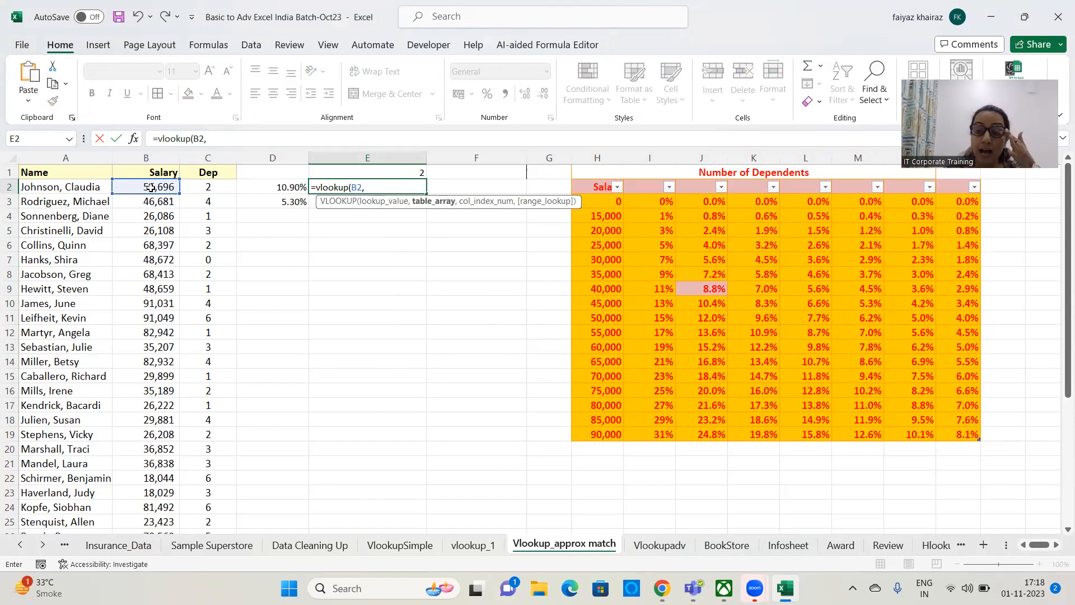
pyautogui.write('tab')
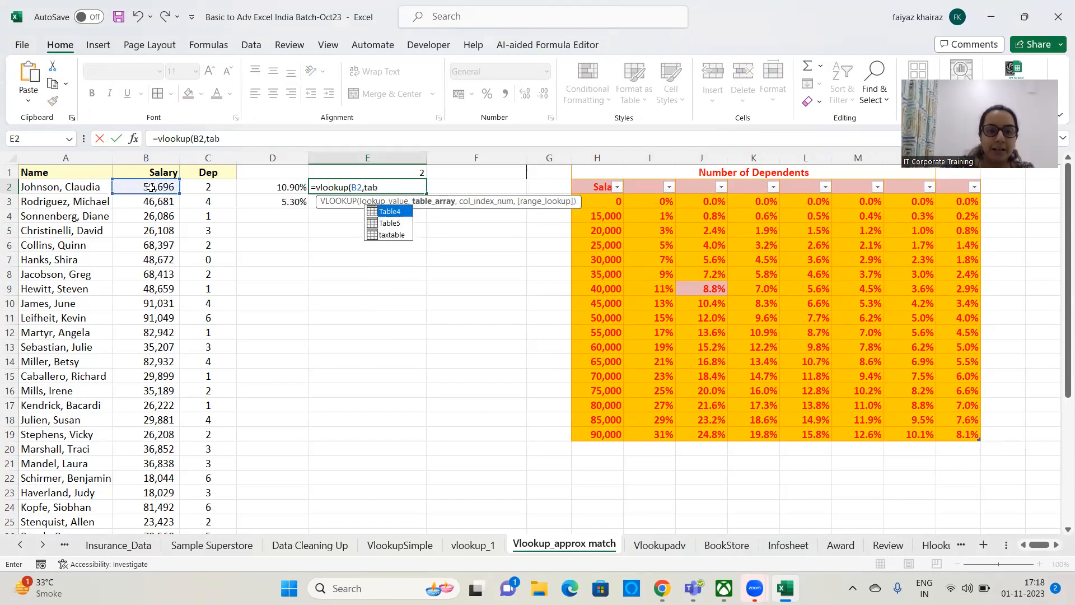
pyautogui.doubleClick(389, 224)
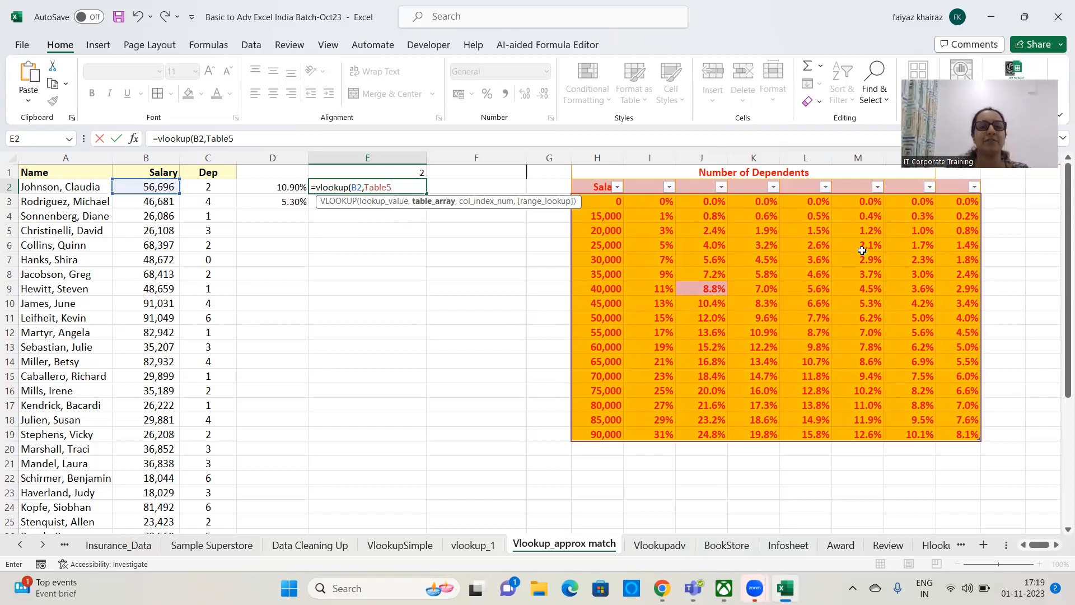
# - Complete the E2 VLOOKUP with column index 4 and range lookup 1, keeping the cell selected
pyautogui.write(',')
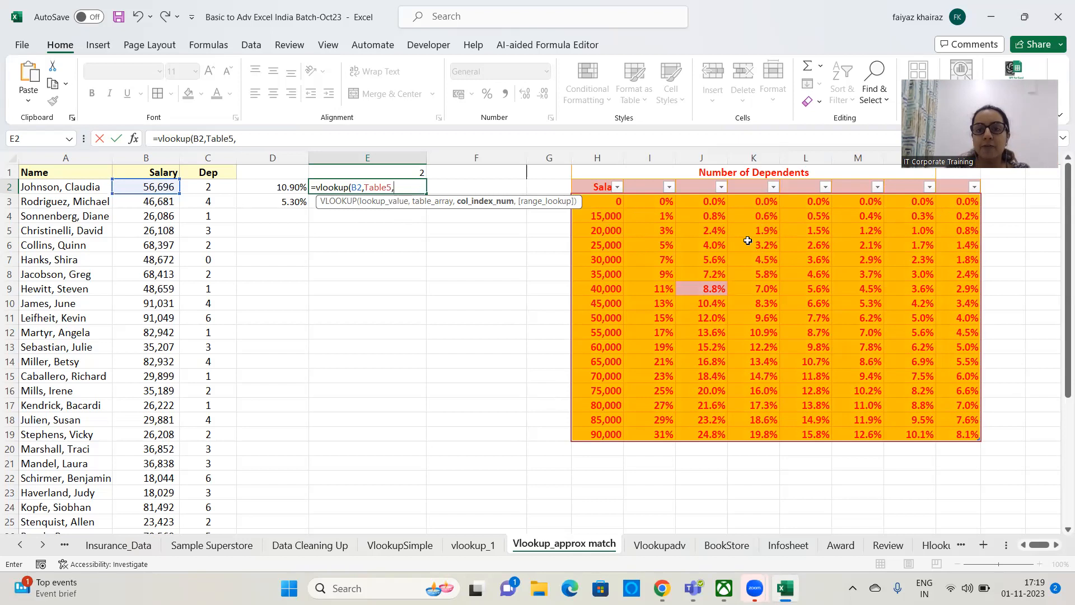
pyautogui.write('4')
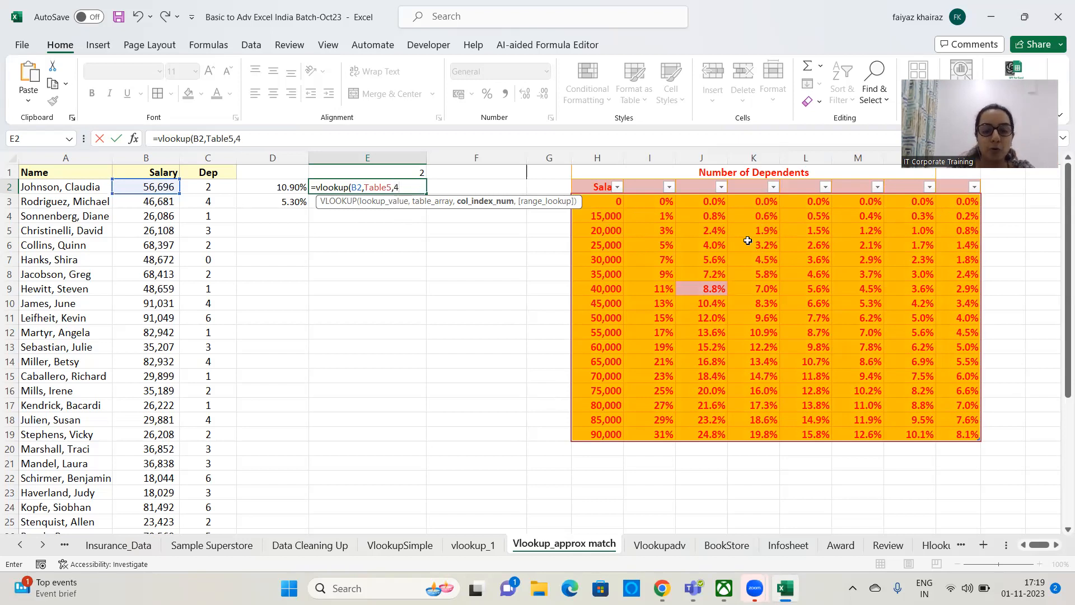
pyautogui.write(',')
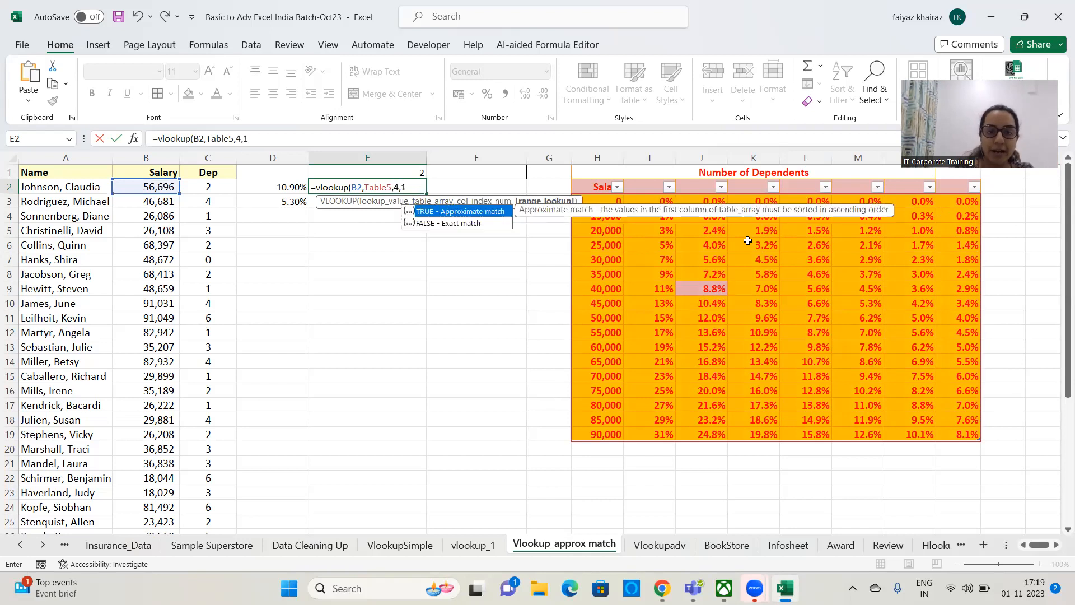
pyautogui.write('1)')
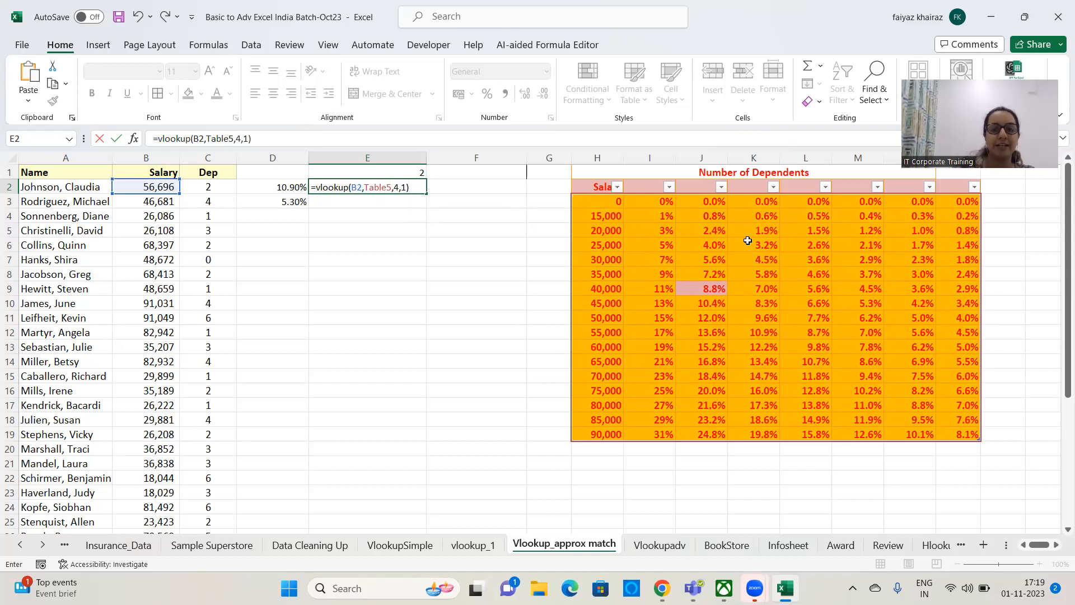
pyautogui.hotkey('ctrl', 'Return')
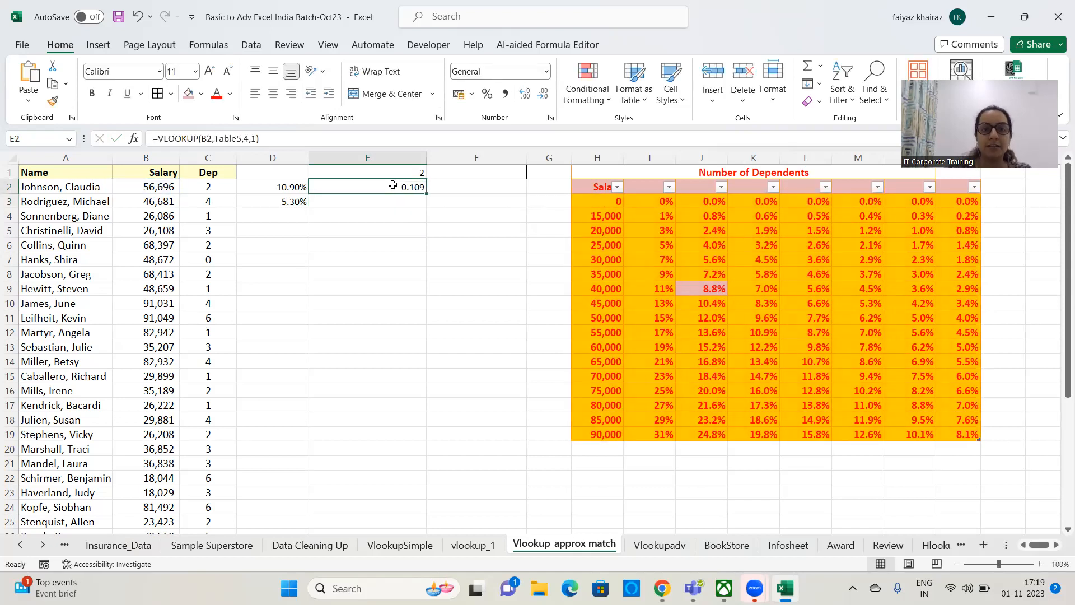
# - Format the E2 result as Percentage and compare its formula with the one in D2
pyautogui.click(545, 71)
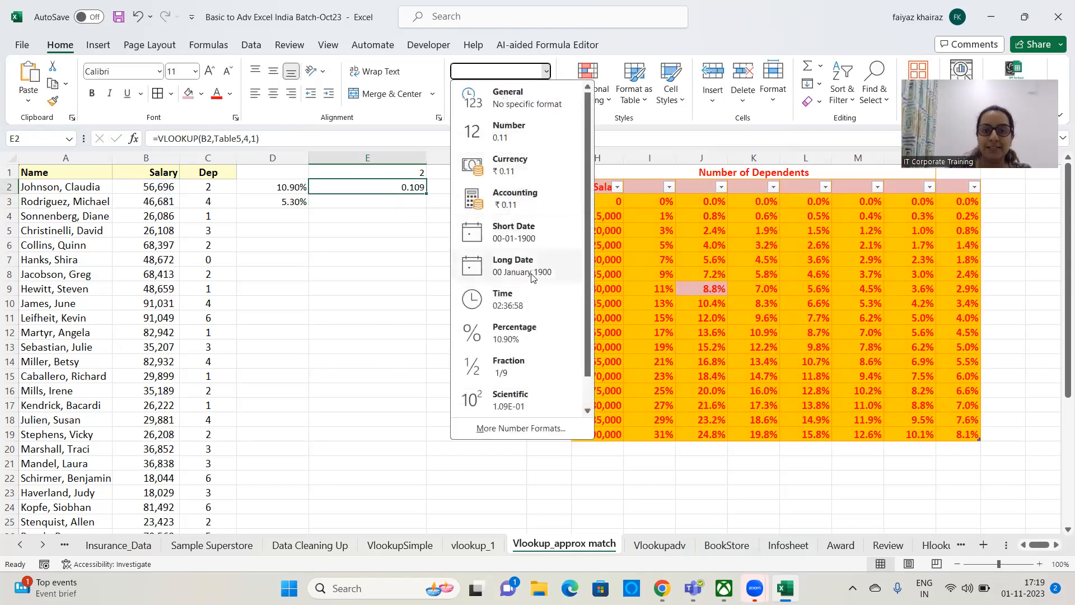
pyautogui.click(531, 335)
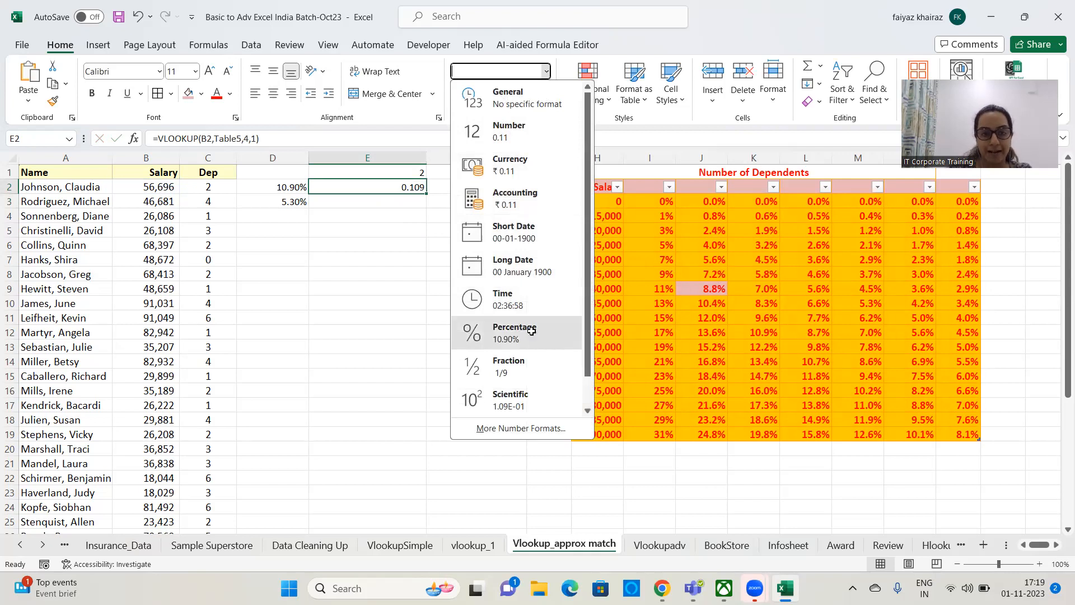
pyautogui.click(268, 187)
pyautogui.click(387, 189)
pyautogui.click(299, 187)
pyautogui.click(364, 187)
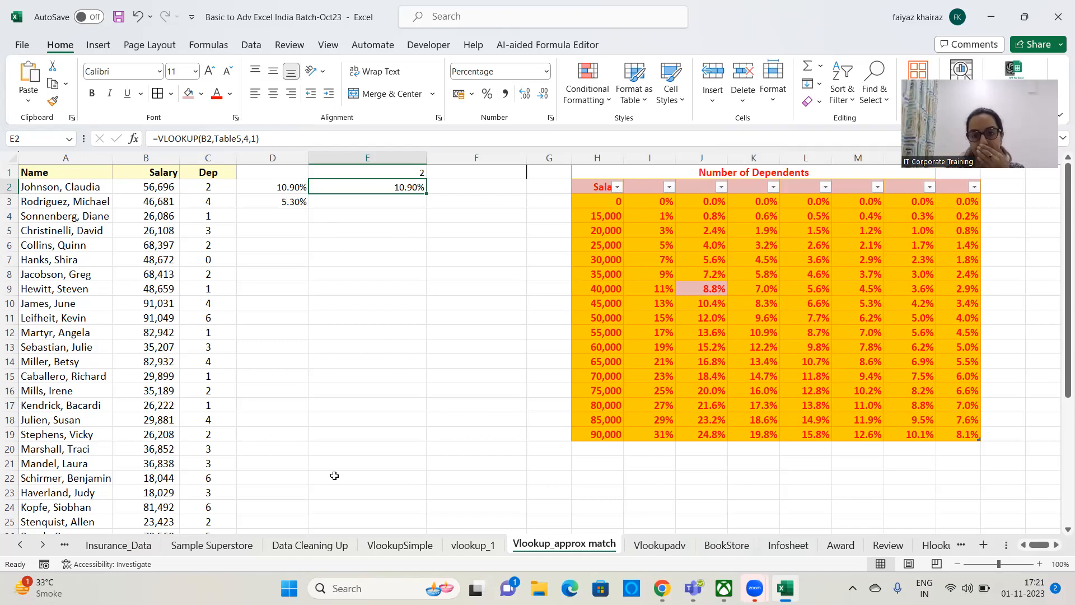
# - Examine the full VLOOKUP formula in E2 and leave it as is
pyautogui.click(661, 306)
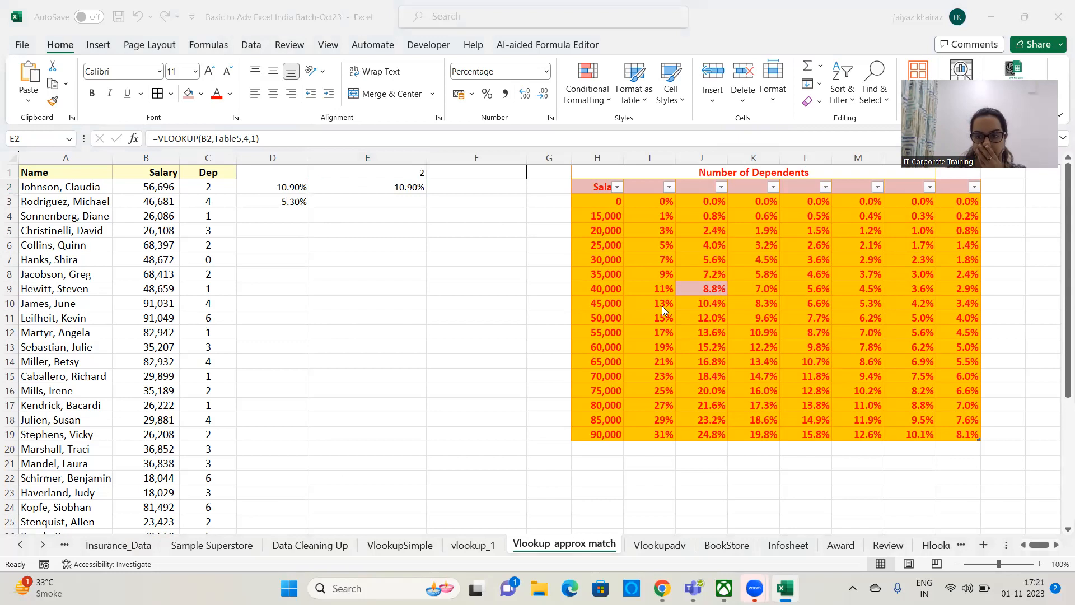
pyautogui.click(413, 187)
pyautogui.moveTo(259, 138); pyautogui.dragTo(145, 141)
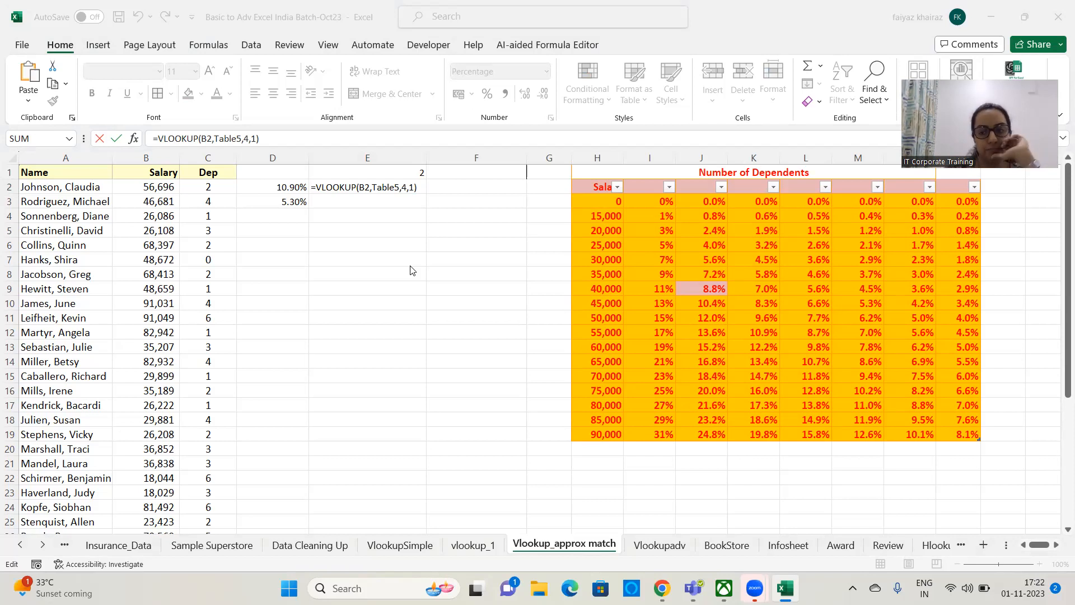
pyautogui.click(409, 267)
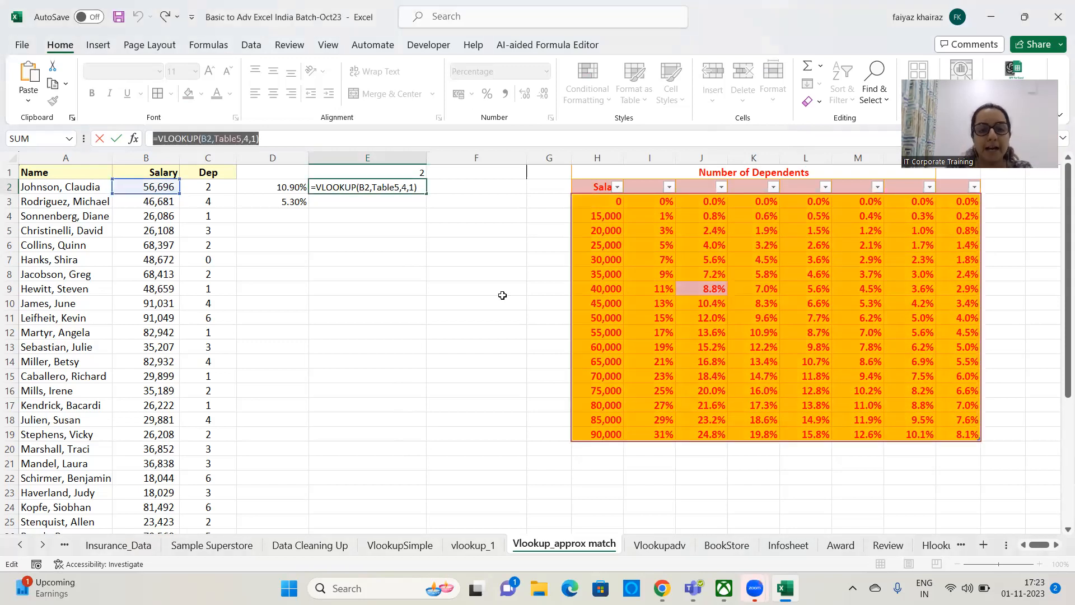
pyautogui.click(417, 316)
# - Fill the D2 VLOOKUP formula down to D14
pyautogui.click(286, 187)
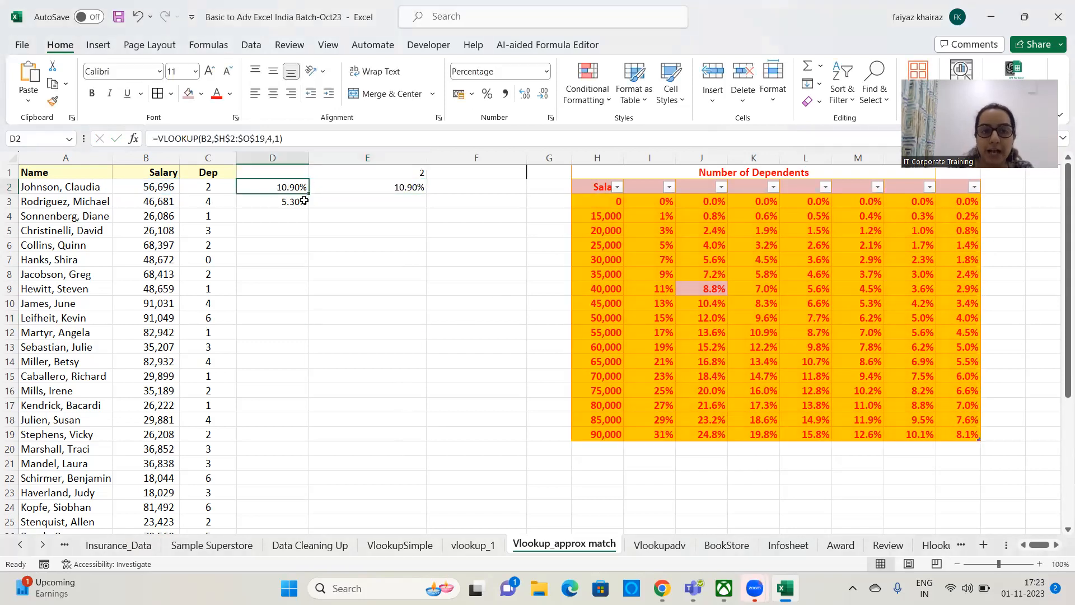
pyautogui.moveTo(309, 191); pyautogui.dragTo(309, 365)
pyautogui.click(295, 188)
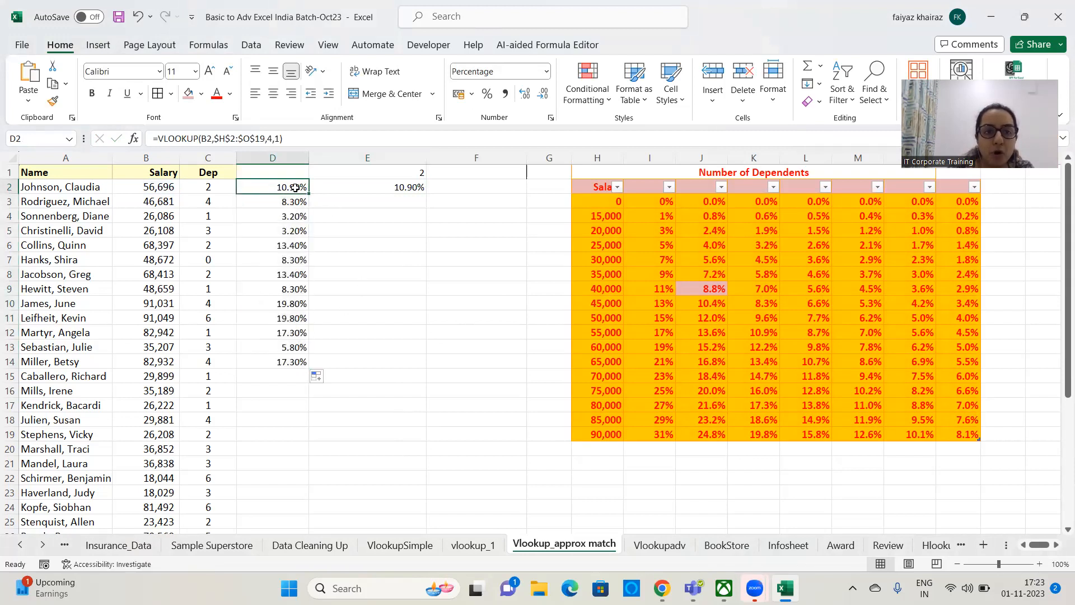
# - Examine the copied formulas with the absolute range in D2:D14
pyautogui.click(294, 200)
pyautogui.click(294, 212)
pyautogui.click(294, 230)
pyautogui.click(283, 260)
pyautogui.click(283, 289)
pyautogui.click(281, 318)
pyautogui.click(283, 347)
pyautogui.click(283, 359)
pyautogui.click(279, 275)
pyautogui.click(284, 244)
pyautogui.click(285, 219)
pyautogui.click(285, 200)
pyautogui.click(291, 188)
pyautogui.click(292, 244)
# - Fill the E2 VLOOKUP formula with the Table5 reference down to E17
pyautogui.click(382, 186)
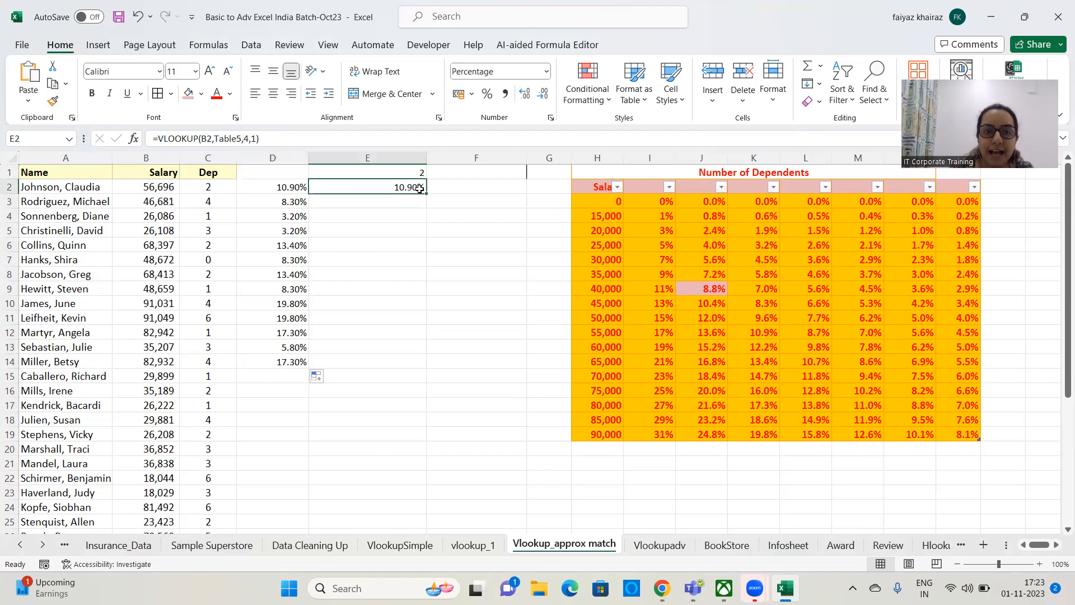
pyautogui.moveTo(425, 193); pyautogui.dragTo(425, 409)
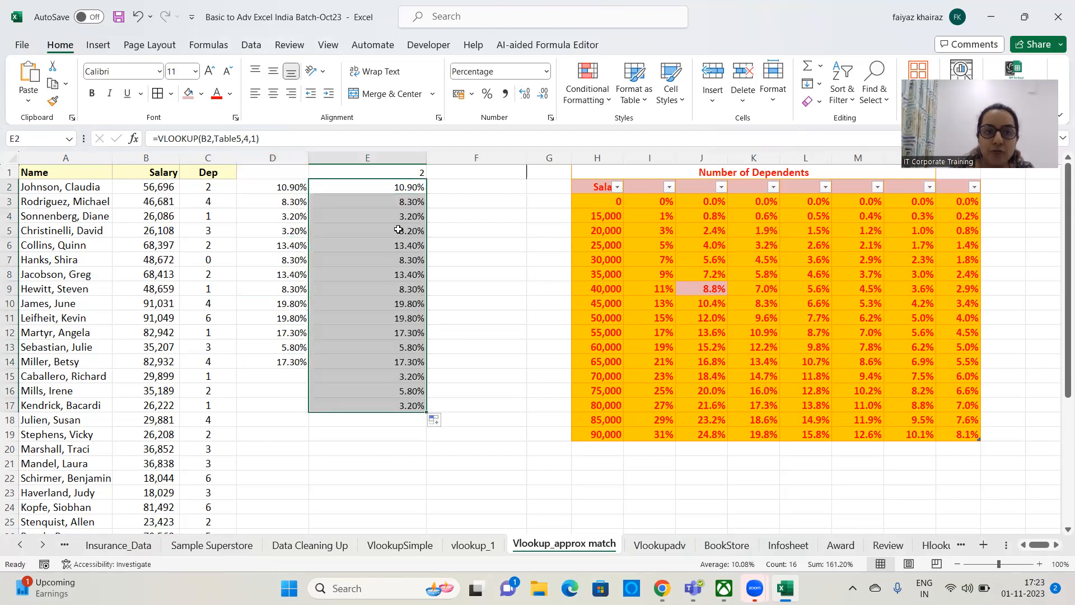
# - Examine the copied Table5 formulas down column E to E13
pyautogui.press('Down')
pyautogui.press('Down')
pyautogui.press('Down')
pyautogui.press('Down')
pyautogui.press('Down')
pyautogui.press('Down')
pyautogui.press('Down')
pyautogui.press('Down')
pyautogui.press('Down')
pyautogui.click(409, 334)
pyautogui.click(410, 349)
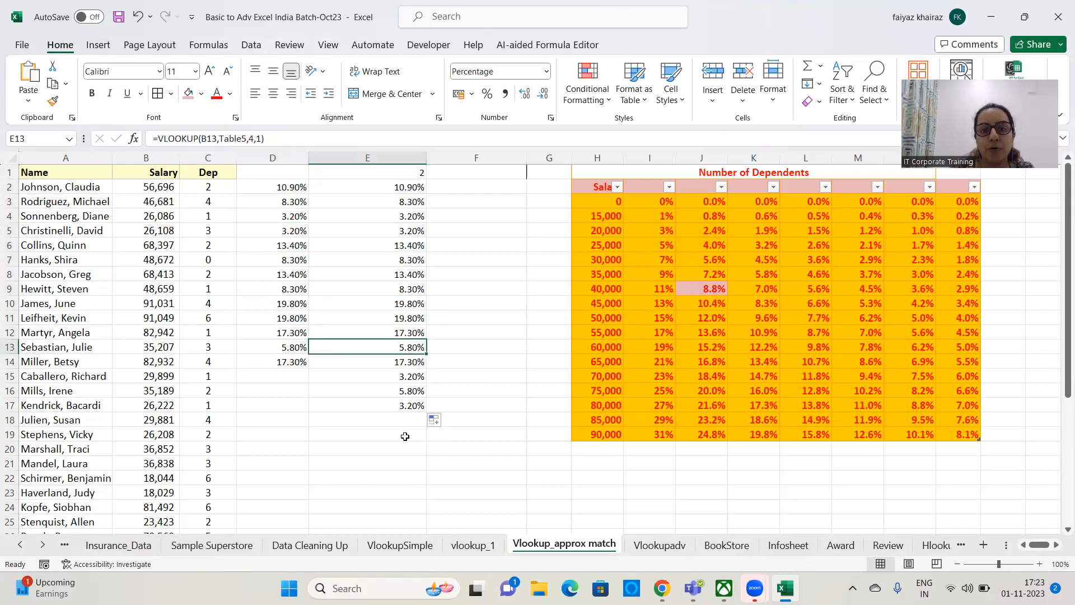
# - Examine the number of dependents in cells C7, C6 and C5
pyautogui.click(210, 259)
pyautogui.click(226, 241)
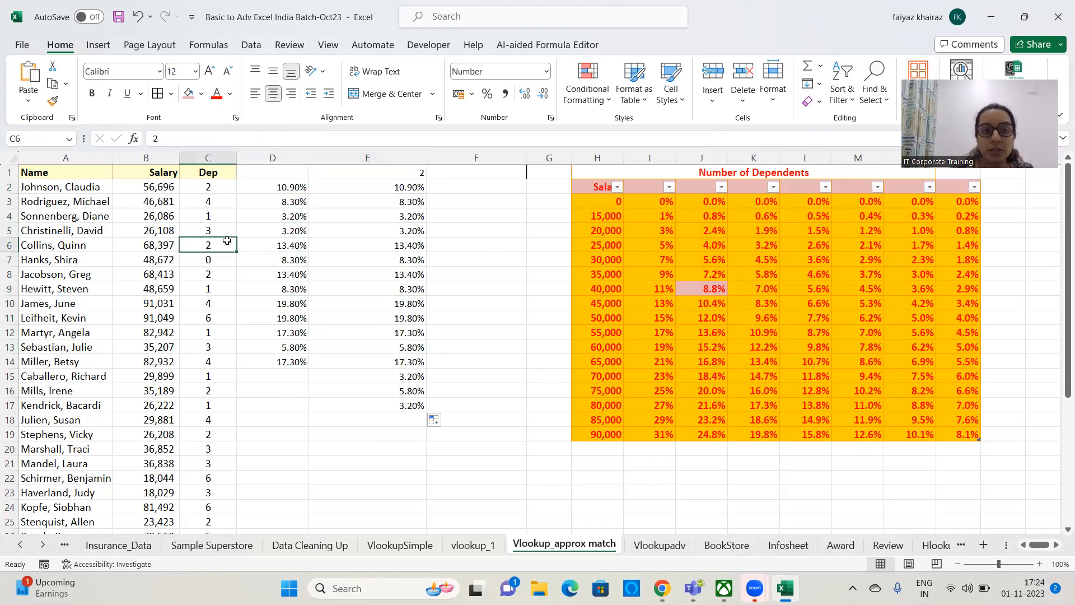
pyautogui.click(217, 232)
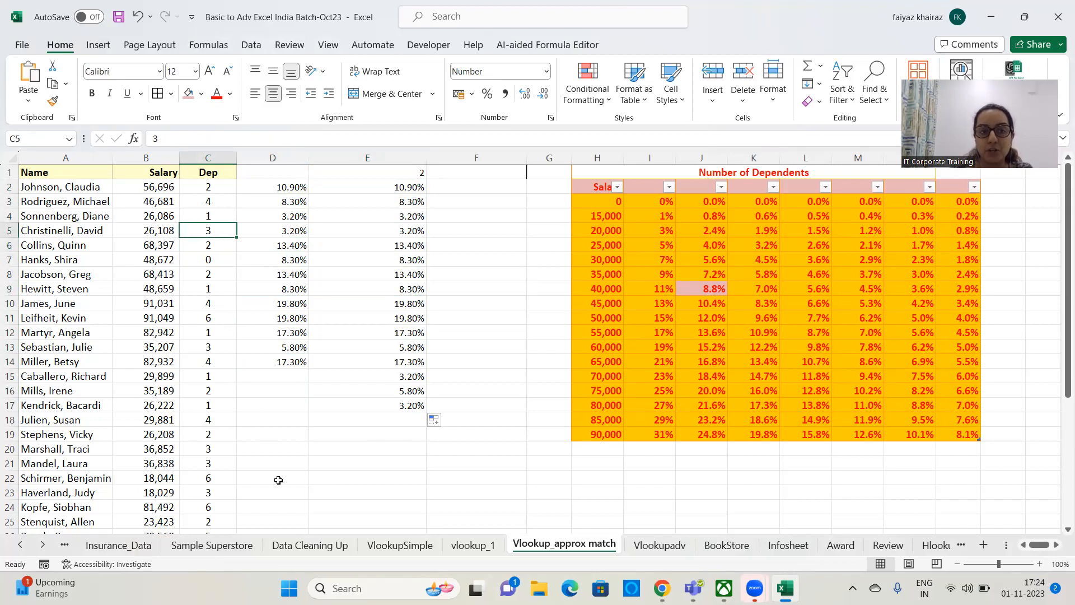
# - Set the font color of the rate table's header row H2:O2 to black
pyautogui.moveTo(607, 187); pyautogui.dragTo(974, 188)
pyautogui.click(219, 97)
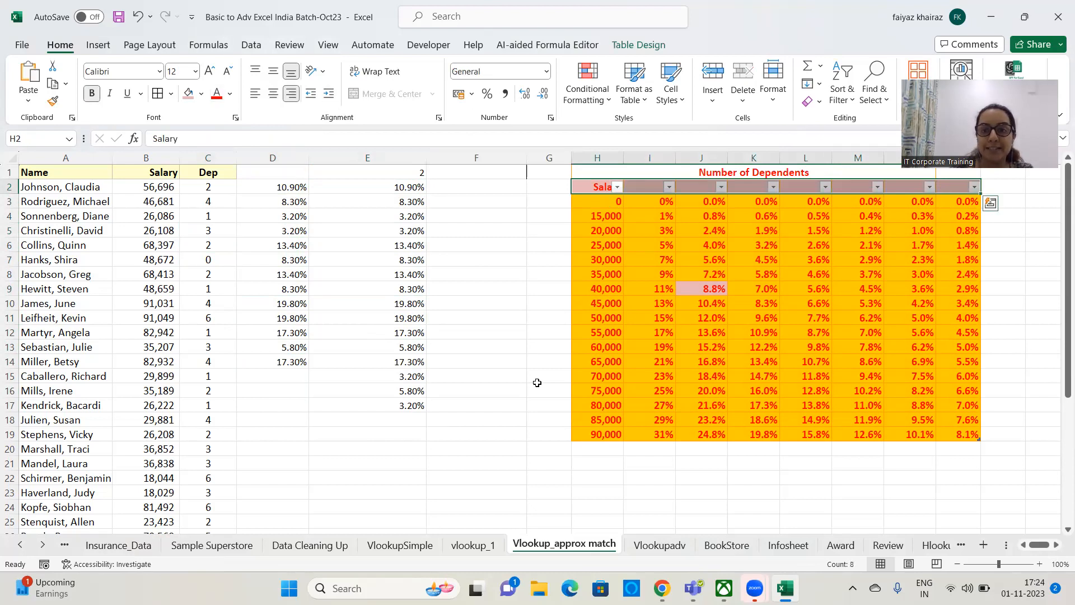
pyautogui.click(231, 95)
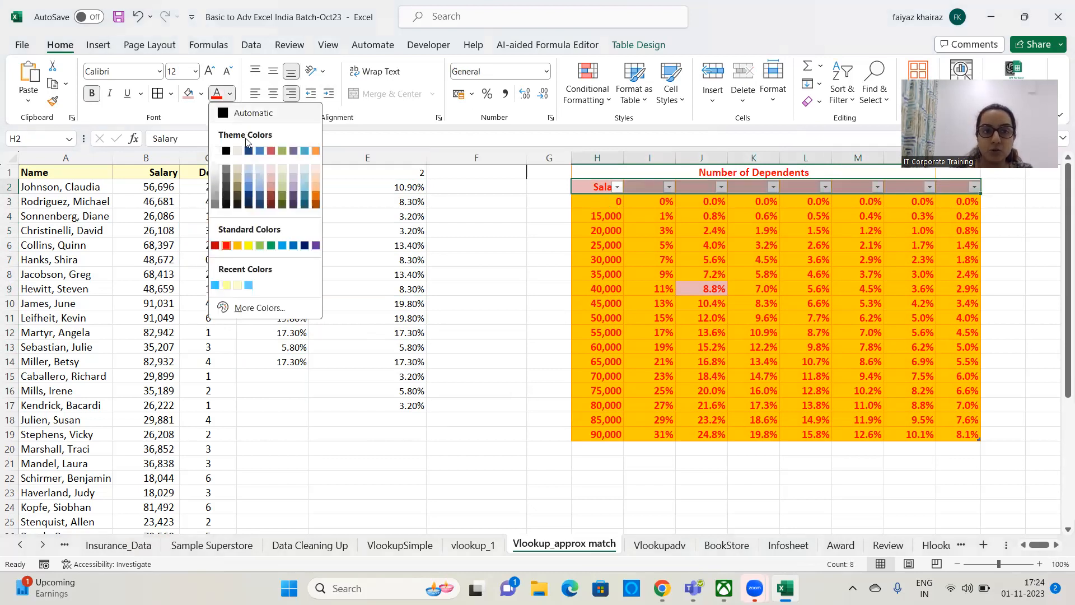
pyautogui.click(226, 149)
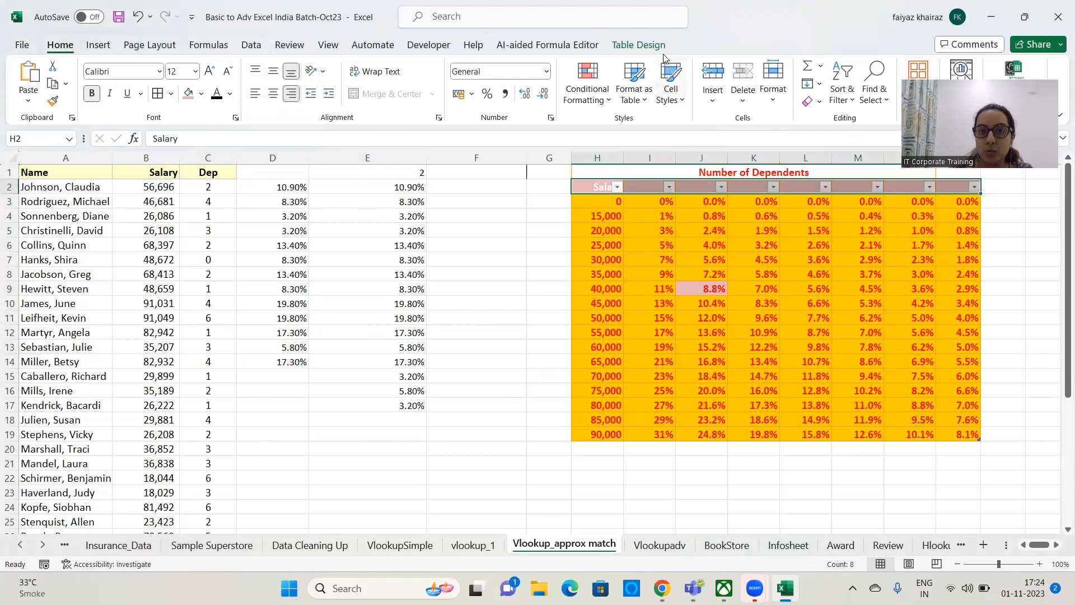
# - Examine the table design settings and the contents of header cells I2 and J2
pyautogui.click(639, 44)
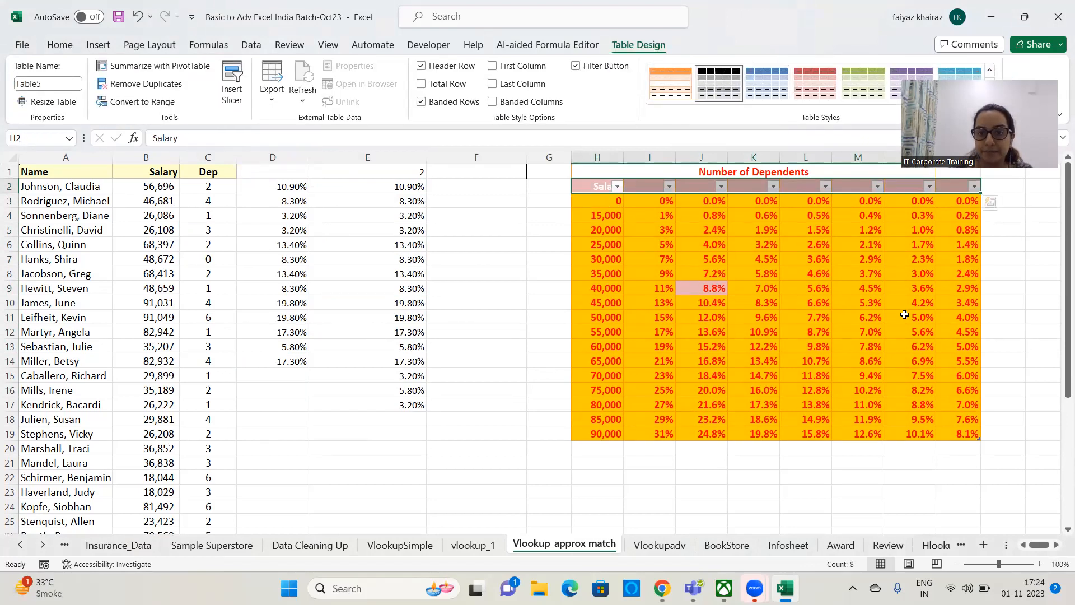
pyautogui.click(981, 317)
pyautogui.click(651, 191)
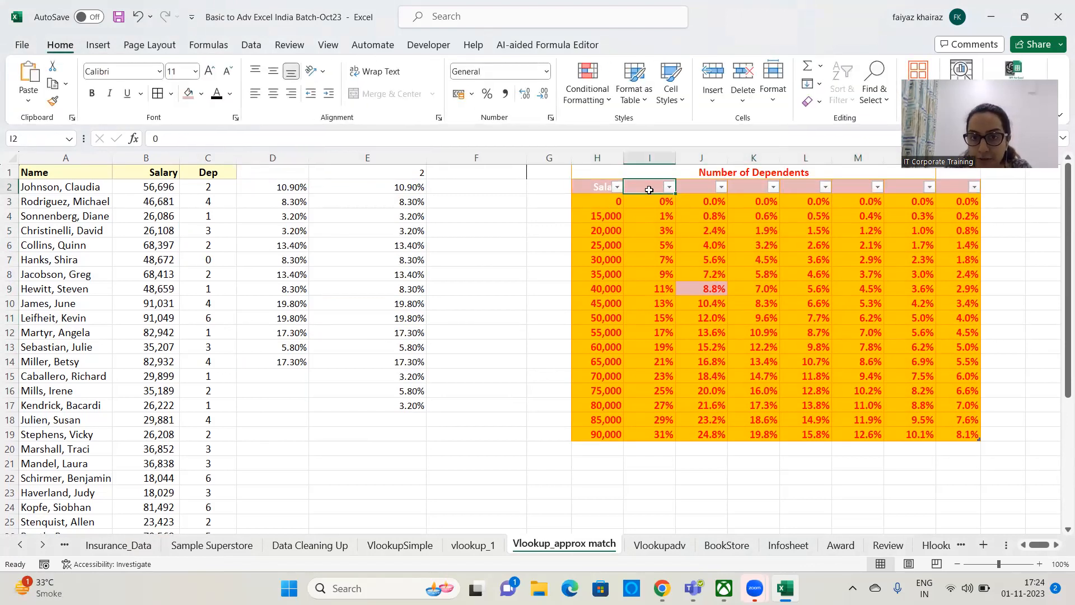
pyautogui.click(538, 287)
pyautogui.click(646, 184)
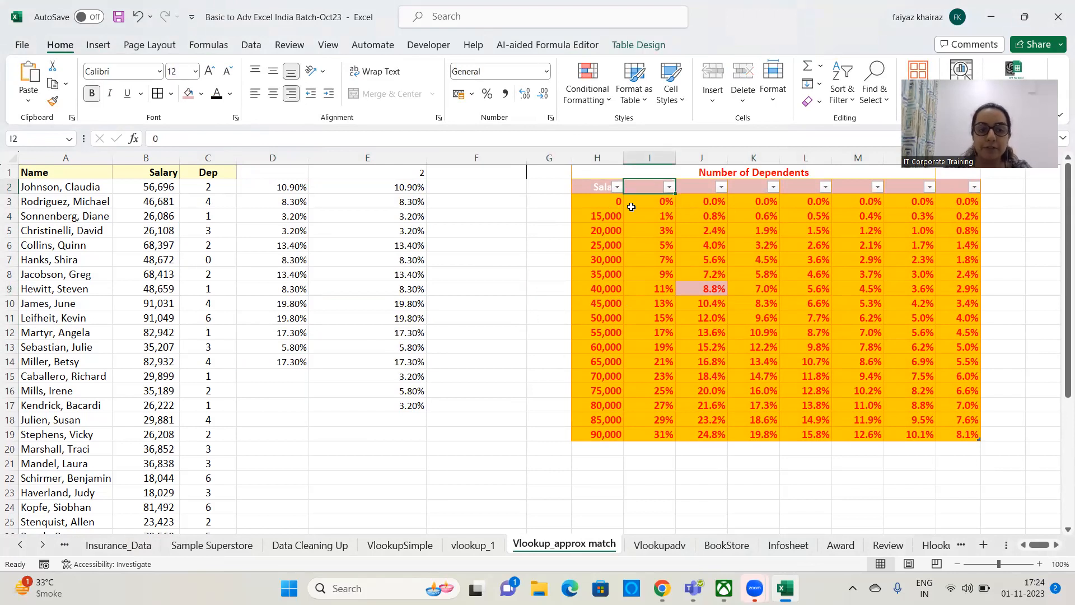
pyautogui.click(716, 229)
pyautogui.click(698, 187)
pyautogui.click(646, 188)
pyautogui.click(538, 276)
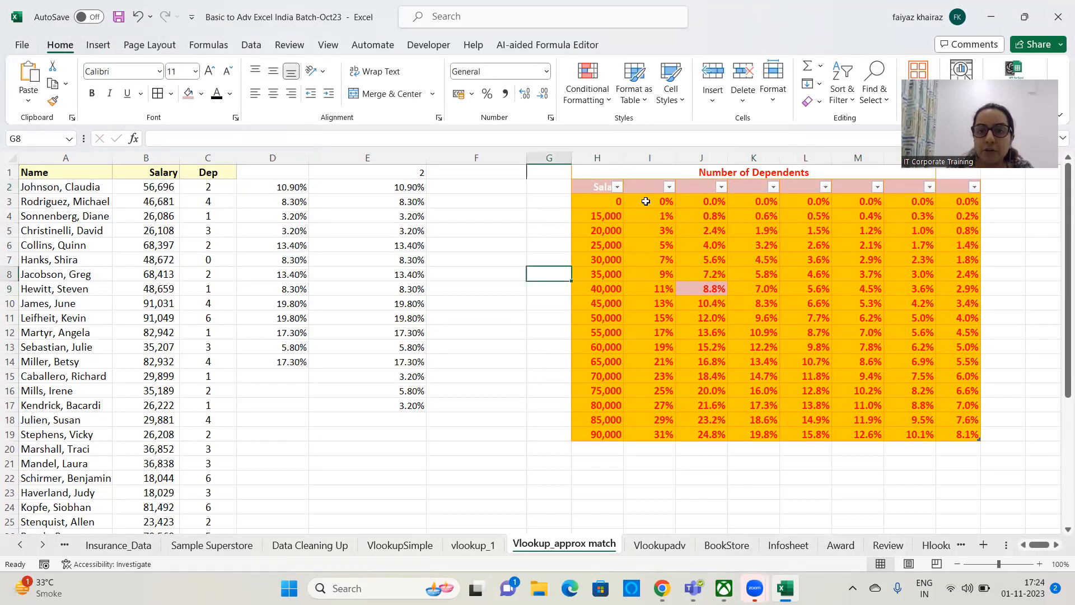
pyautogui.click(598, 450)
pyautogui.click(659, 449)
pyautogui.write('0')
pyautogui.click(700, 445)
pyautogui.moveTo(653, 454); pyautogui.dragTo(955, 447)
pyautogui.moveTo(577, 445); pyautogui.dragTo(917, 445)
pyautogui.press('Delete')
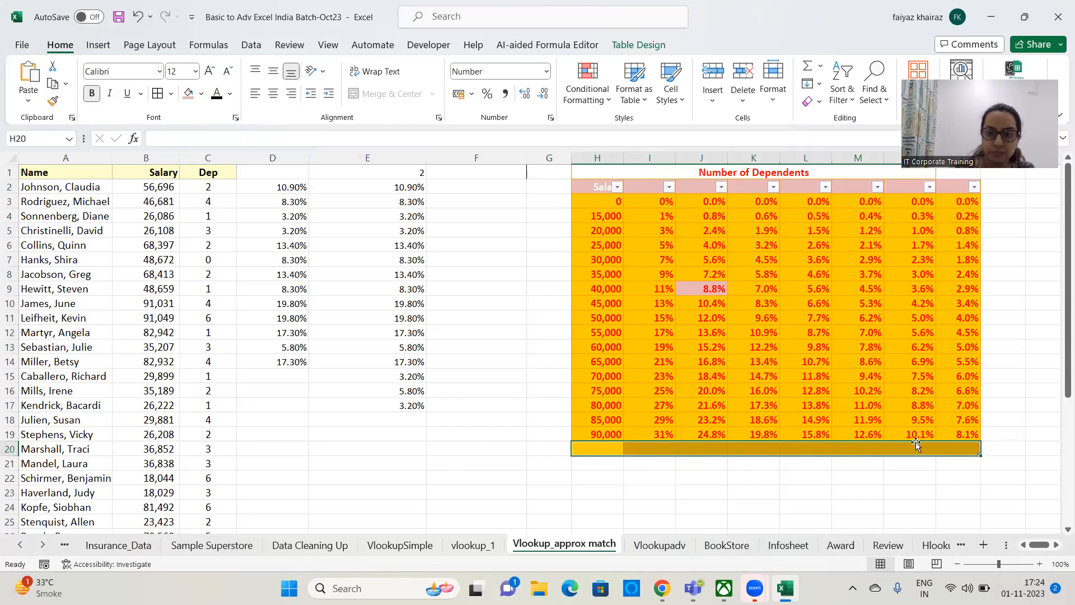
# - Examine the dependents number stored in each header cell from I2 to O2
pyautogui.click(645, 184)
pyautogui.click(701, 188)
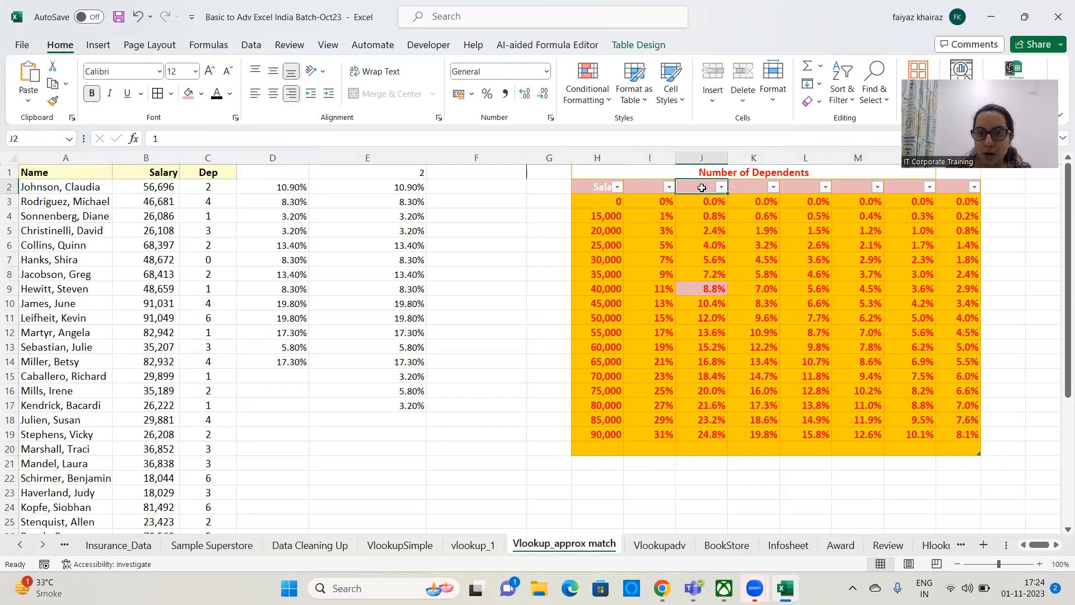
pyautogui.click(760, 185)
pyautogui.click(815, 189)
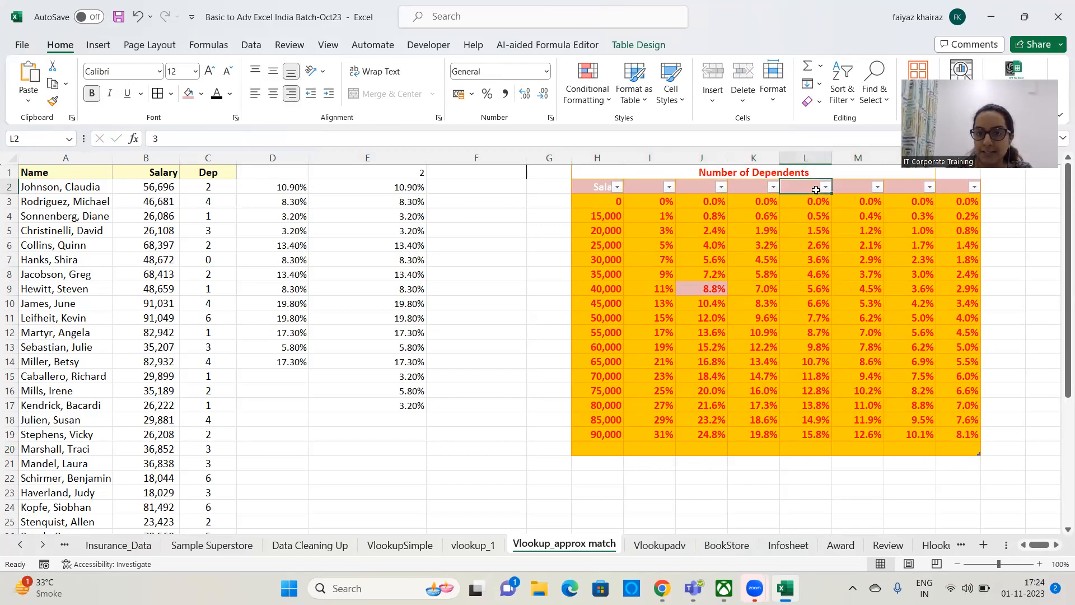
pyautogui.click(851, 189)
pyautogui.click(913, 189)
pyautogui.click(961, 188)
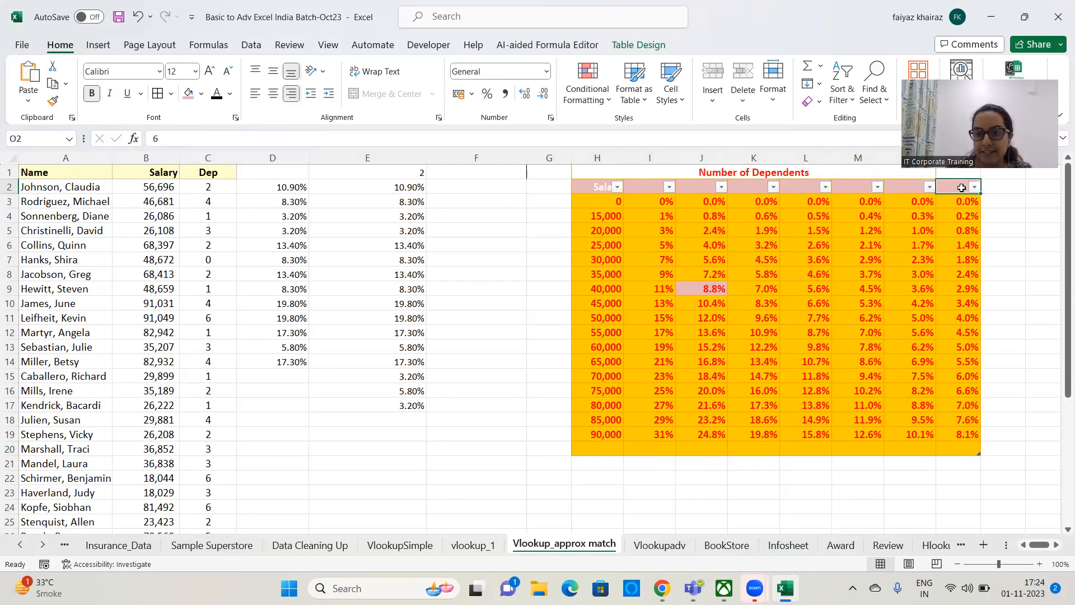
# - Convert the salary and dependents rate table to a normal range
pyautogui.moveTo(599, 186); pyautogui.dragTo(962, 435)
pyautogui.click(630, 46)
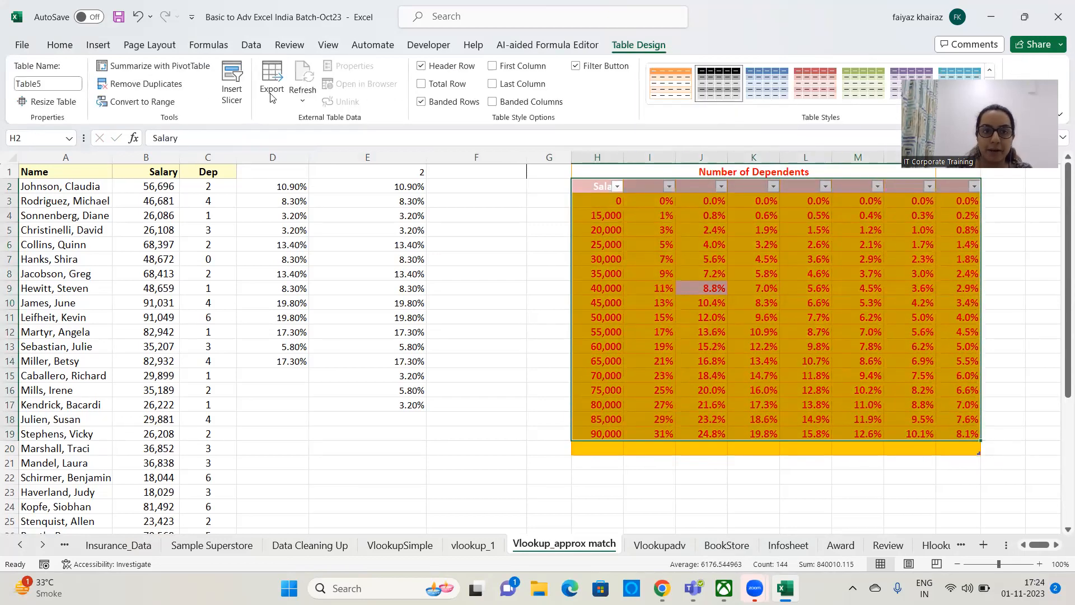
pyautogui.click(162, 102)
pyautogui.click(516, 330)
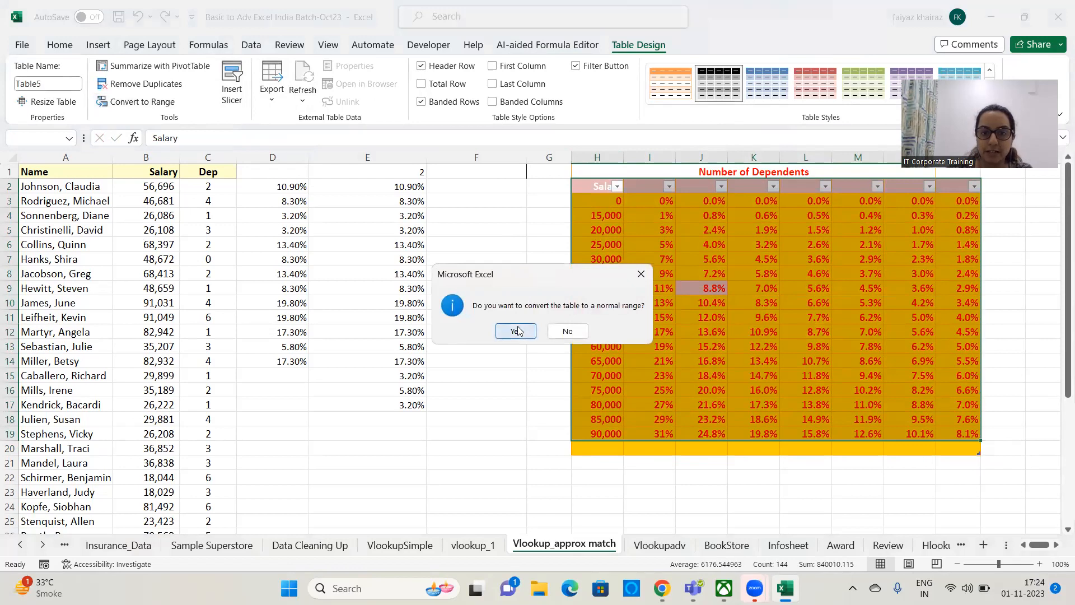
pyautogui.click(998, 235)
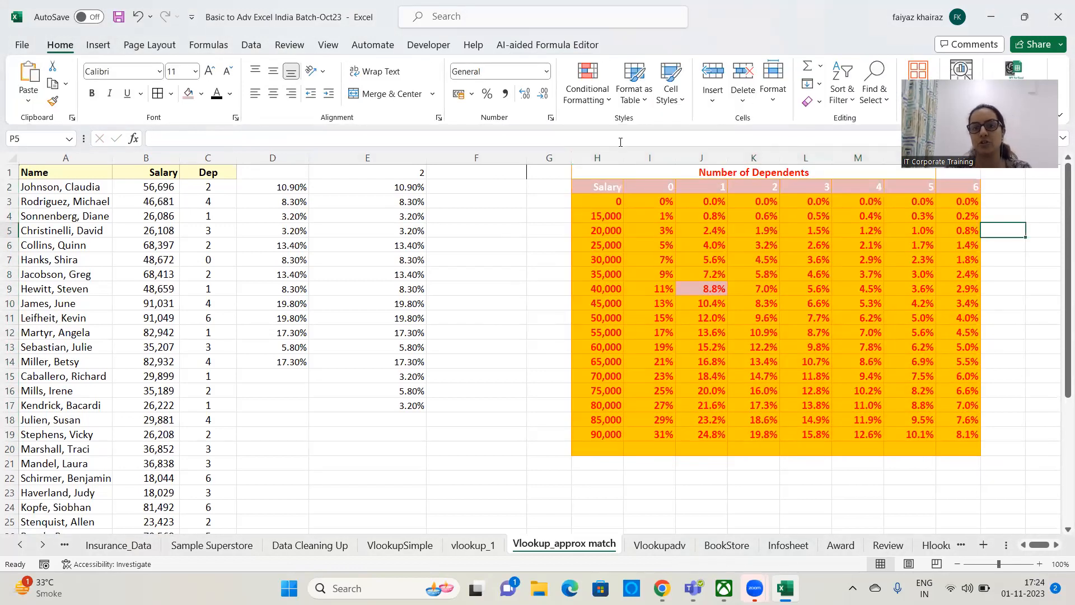
# - Set the font color of the rate range's first two rows, H2:O3, to black
pyautogui.moveTo(607, 185); pyautogui.dragTo(960, 202)
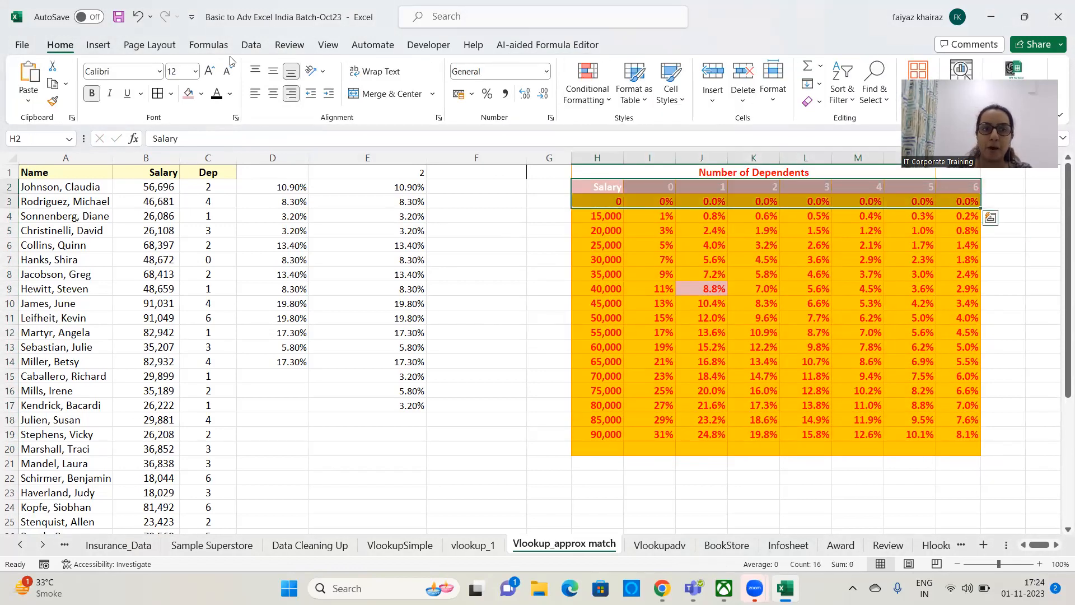
pyautogui.click(1029, 216)
pyautogui.moveTo(605, 201); pyautogui.dragTo(973, 202)
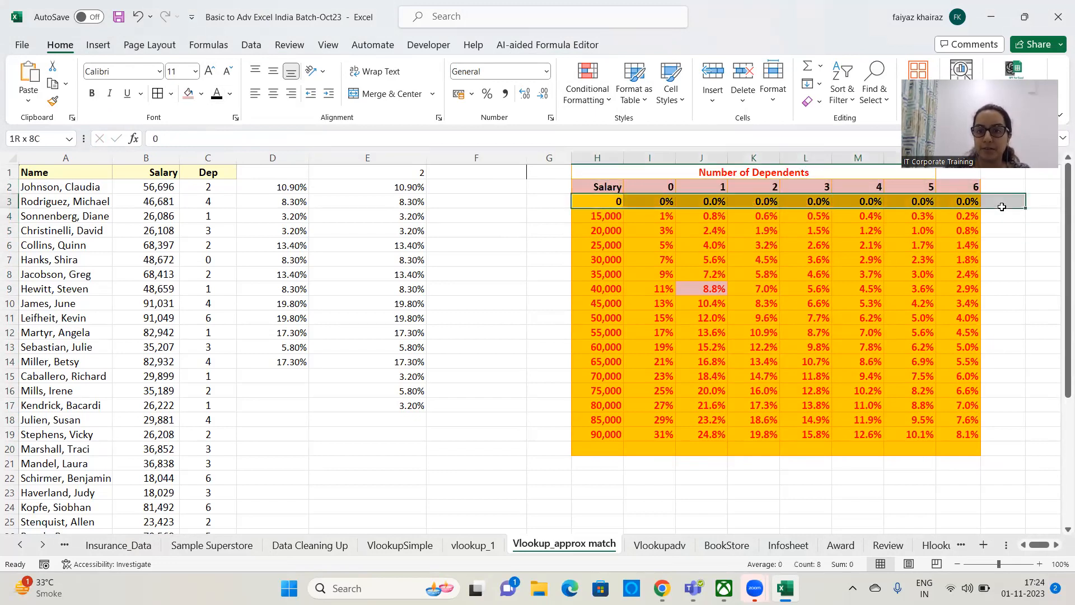
pyautogui.click(1000, 240)
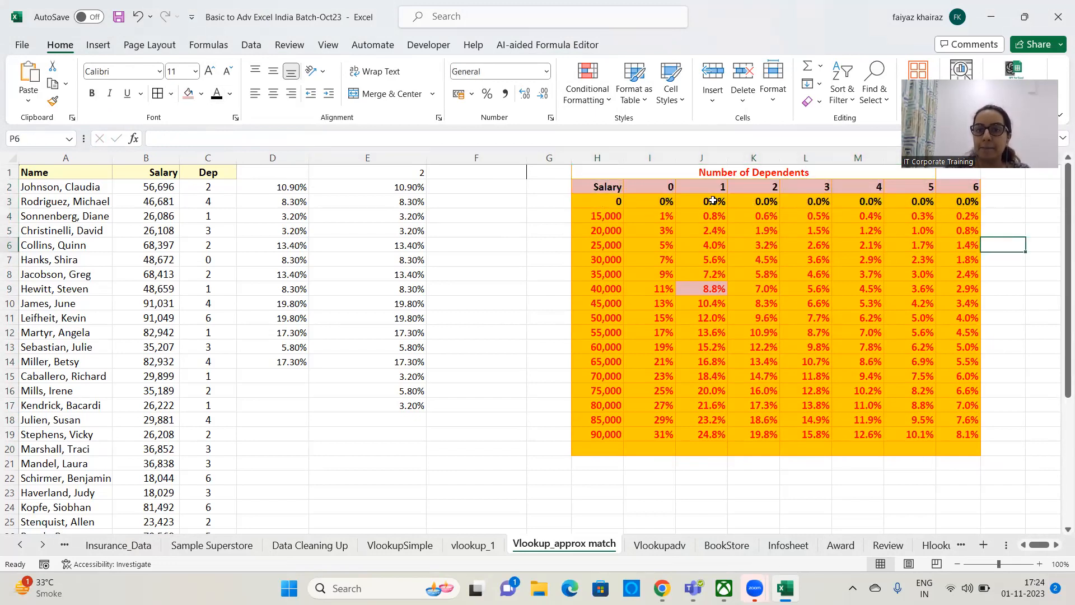
pyautogui.click(769, 188)
pyautogui.moveTo(600, 188); pyautogui.dragTo(755, 434)
pyautogui.click(767, 476)
pyautogui.click(764, 465)
pyautogui.click(763, 451)
pyautogui.write('4')
pyautogui.click(800, 506)
pyautogui.click(767, 450)
pyautogui.press('Delete')
# - Enter the column index numbers below the rate range: 4 in K22, 6 in M22, 8 in O22 and 2 in I22
pyautogui.click(764, 477)
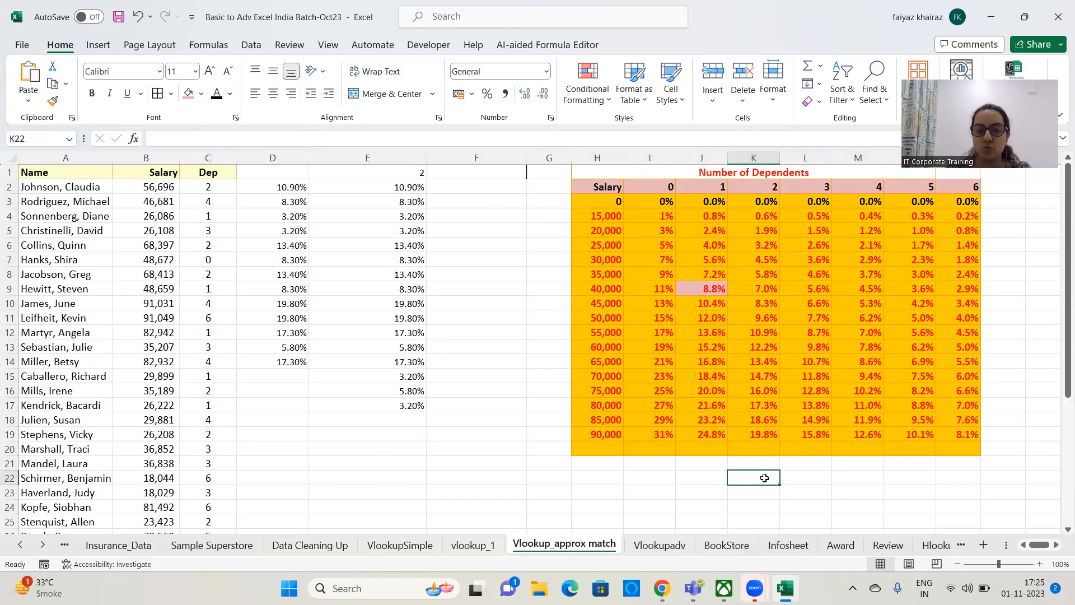
pyautogui.write('4')
pyautogui.press('Tab')
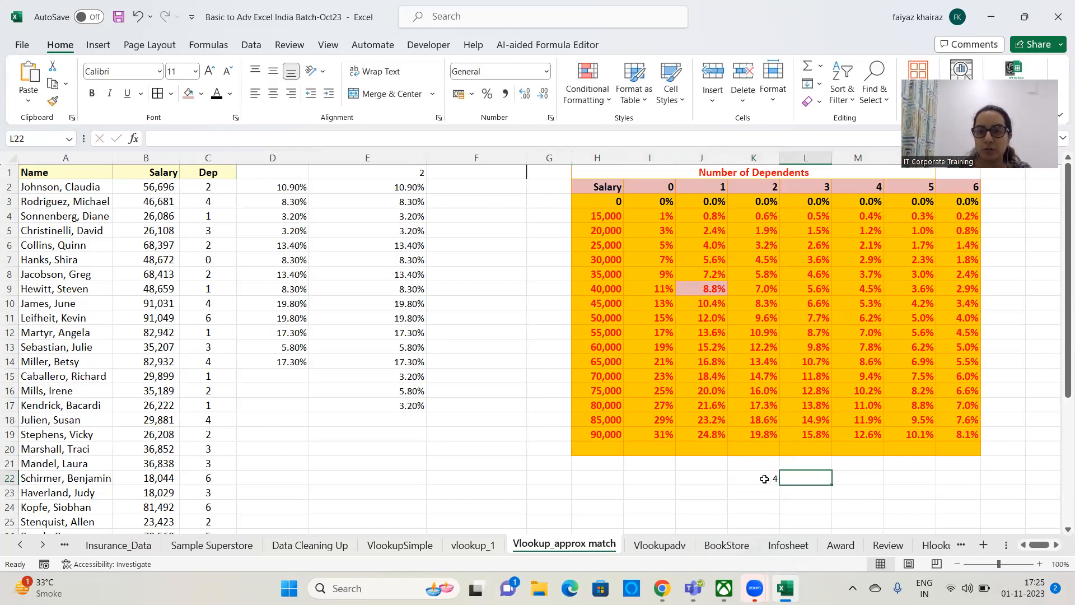
pyautogui.click(858, 479)
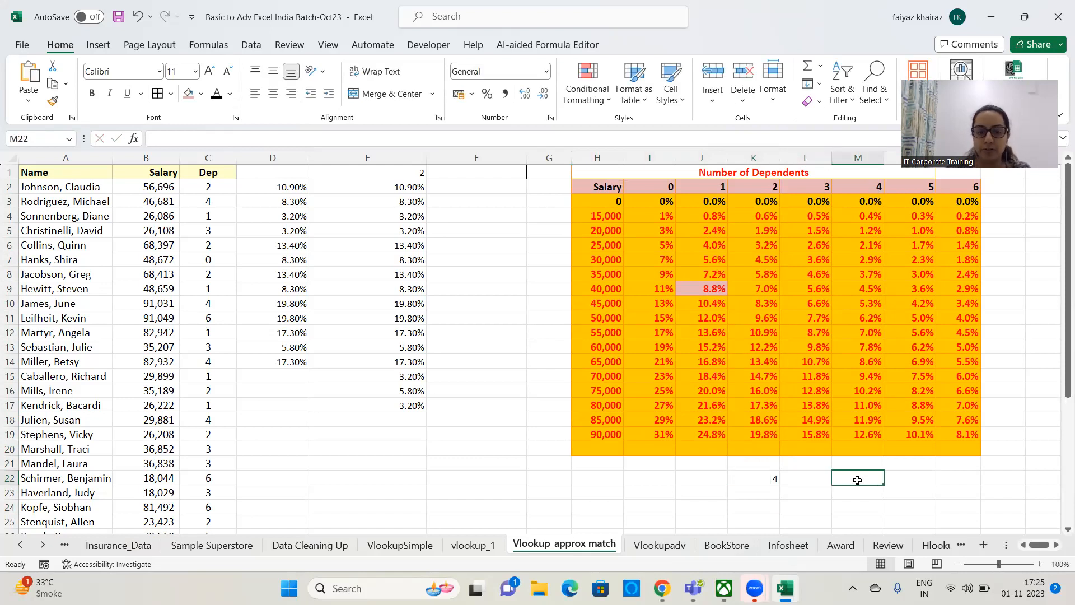
pyautogui.write('6')
pyautogui.click(908, 507)
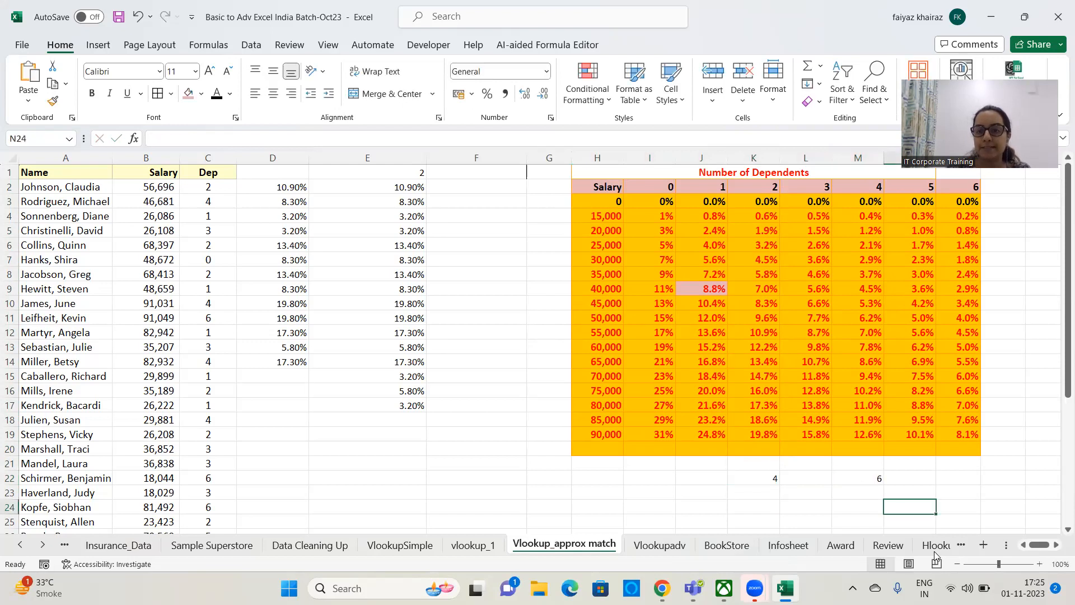
pyautogui.click(963, 484)
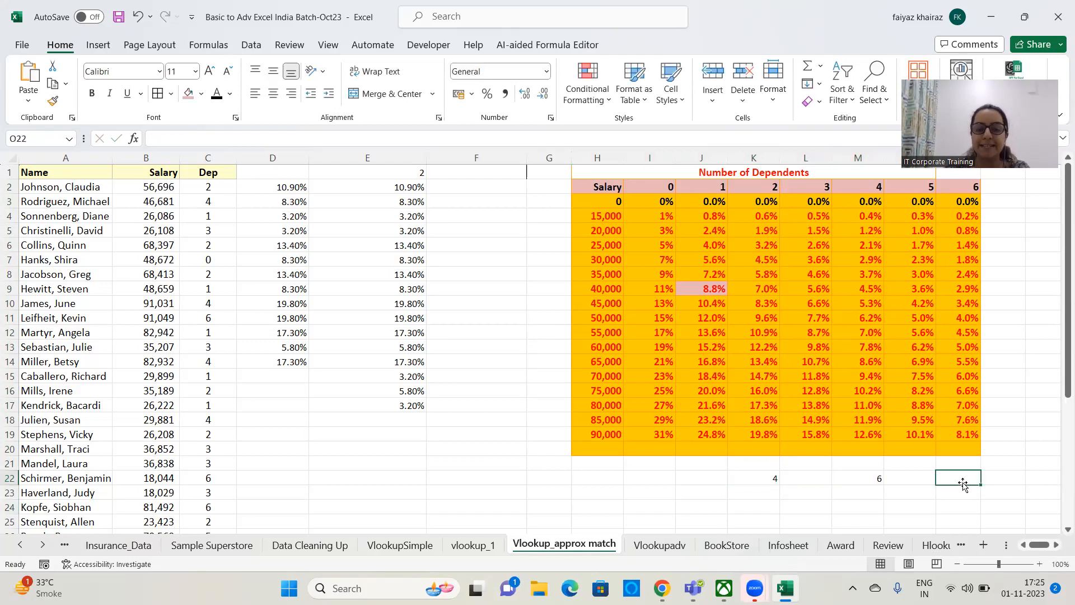
pyautogui.write('8')
pyautogui.click(858, 507)
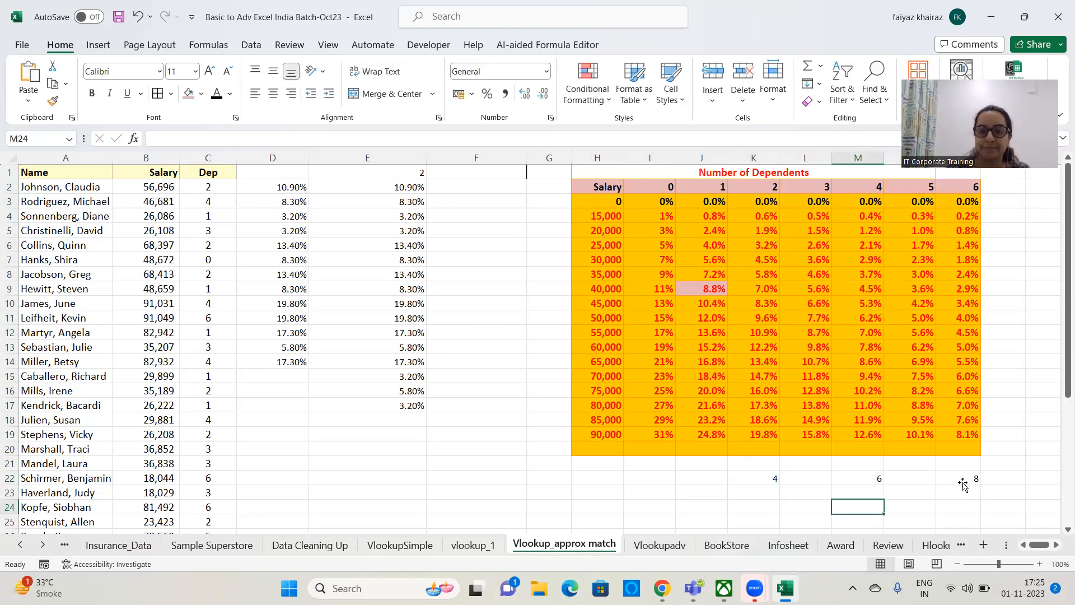
pyautogui.click(659, 479)
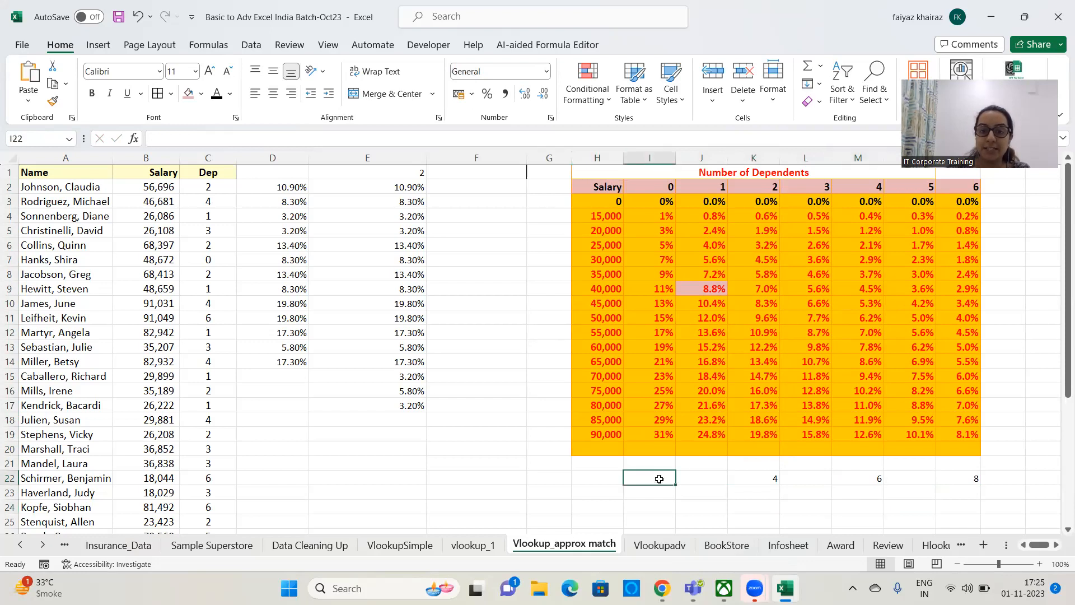
pyautogui.write('2')
pyautogui.click(806, 506)
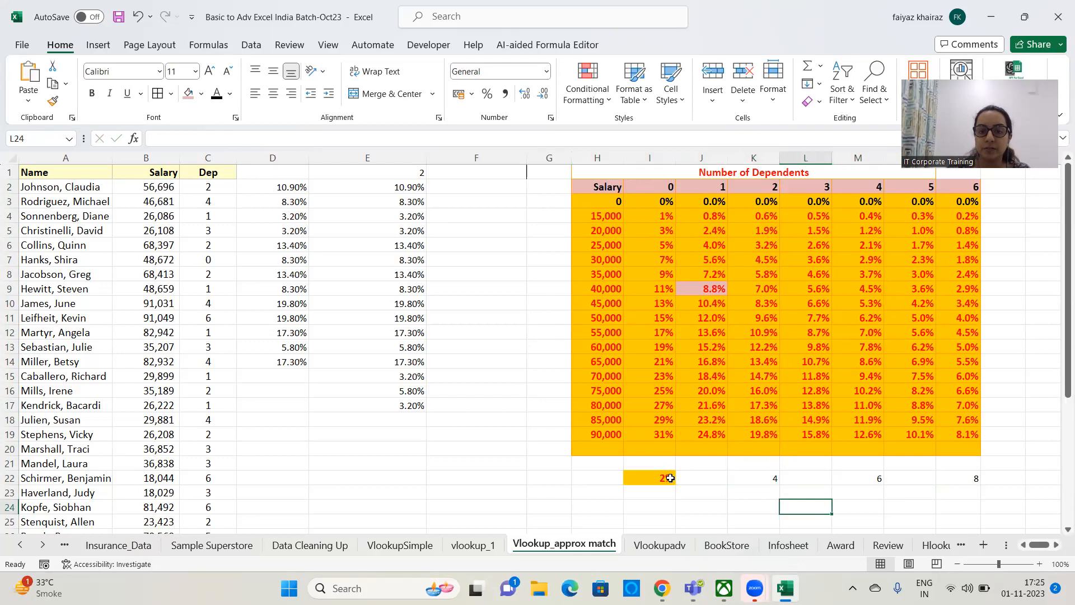
# - Enter the remaining column index numbers below the rate range: 3 in J23, 5 in L23 and 7 in N23
pyautogui.press('Left')
pyautogui.press('Left')
pyautogui.press('Up')
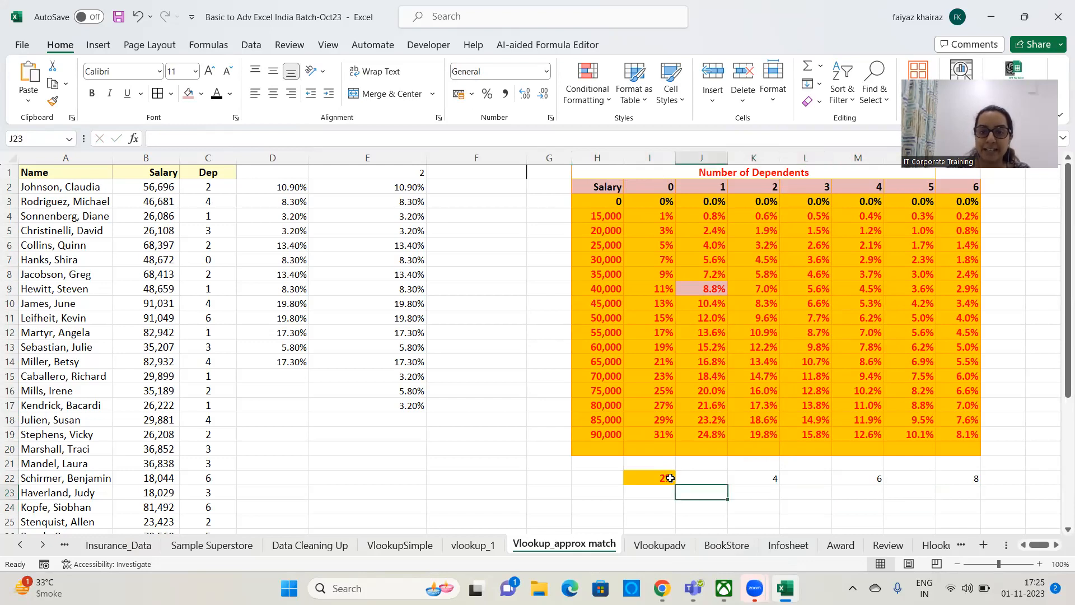
pyautogui.write('3')
pyautogui.press('Right')
pyautogui.press('Right')
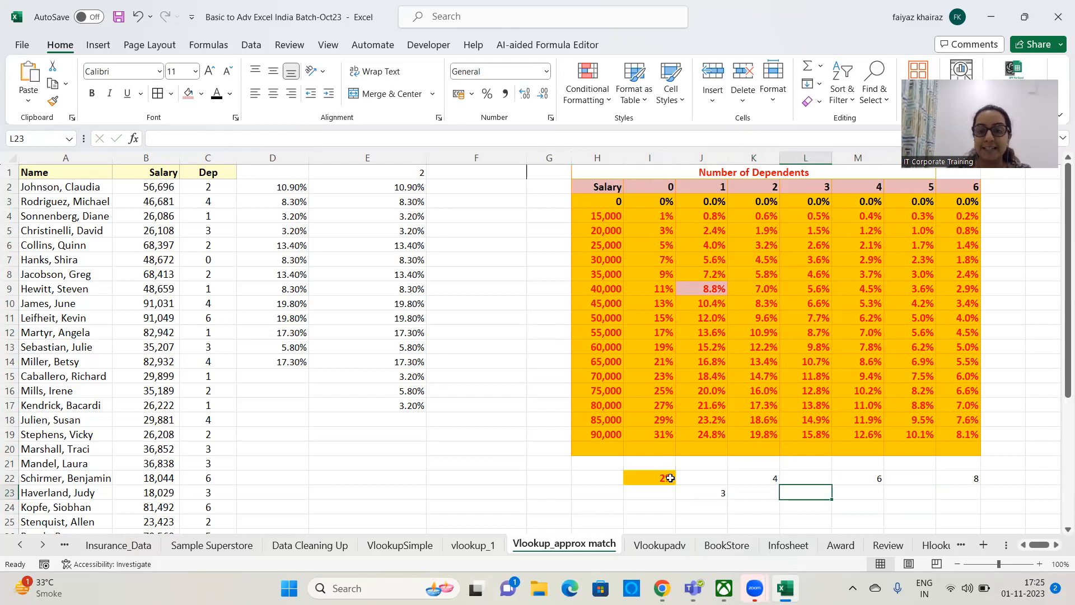
pyautogui.write('5')
pyautogui.press('Right')
pyautogui.press('Right')
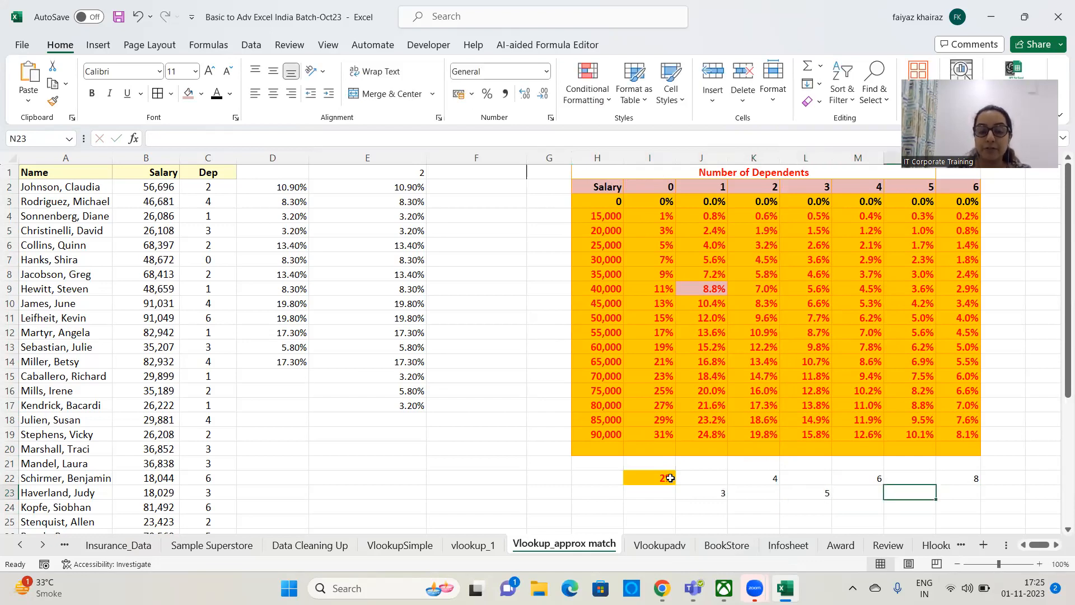
pyautogui.write('7')
pyautogui.click(998, 500)
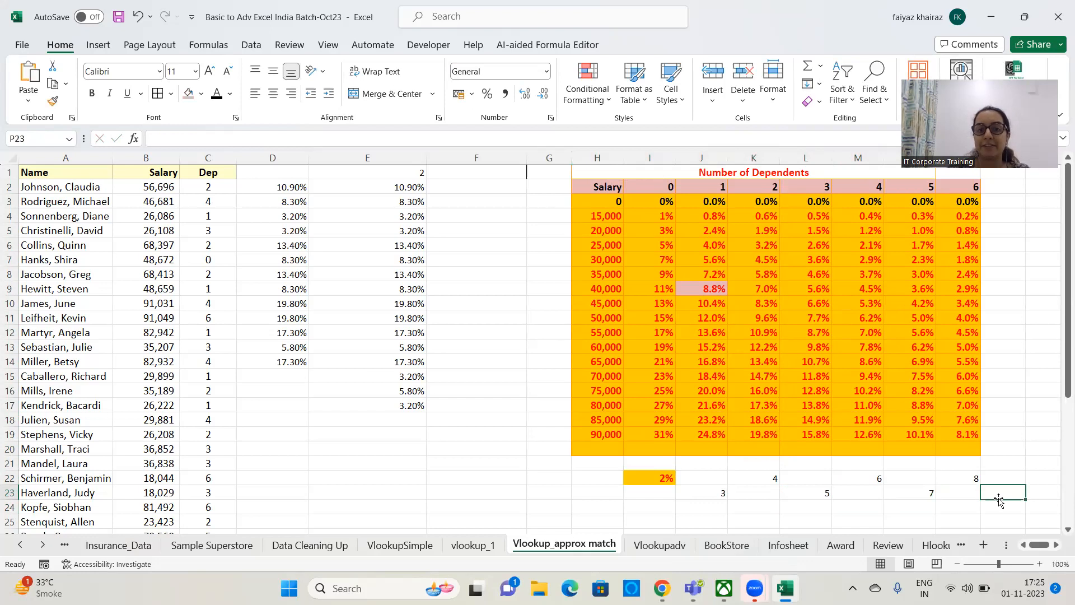
# - Enter +2 in G2, beside the dependents header row, as the offset to add to each dependents count
pyautogui.click(539, 188)
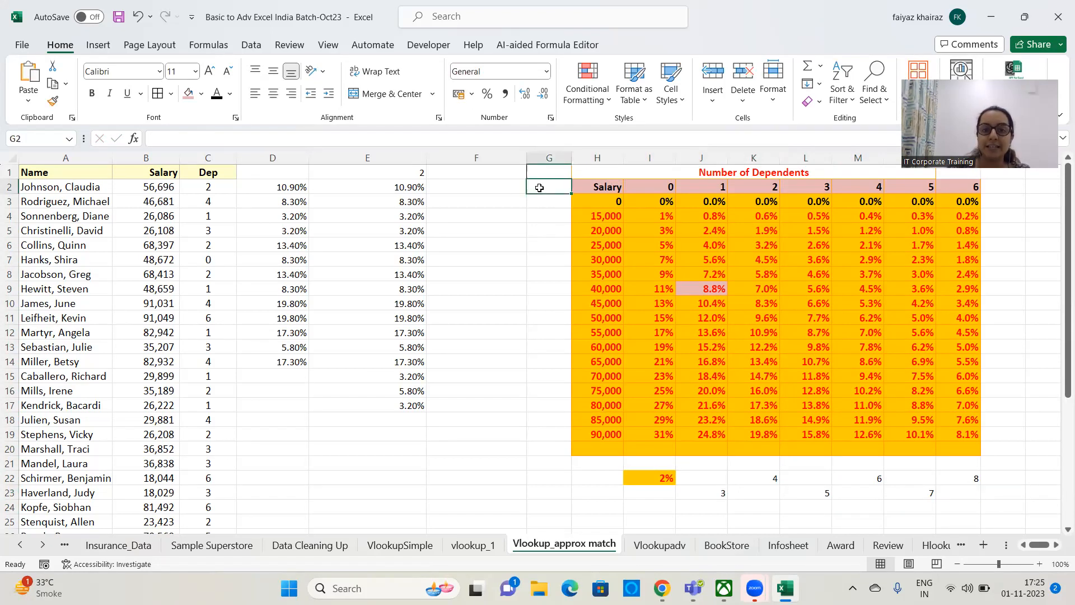
pyautogui.write('+2')
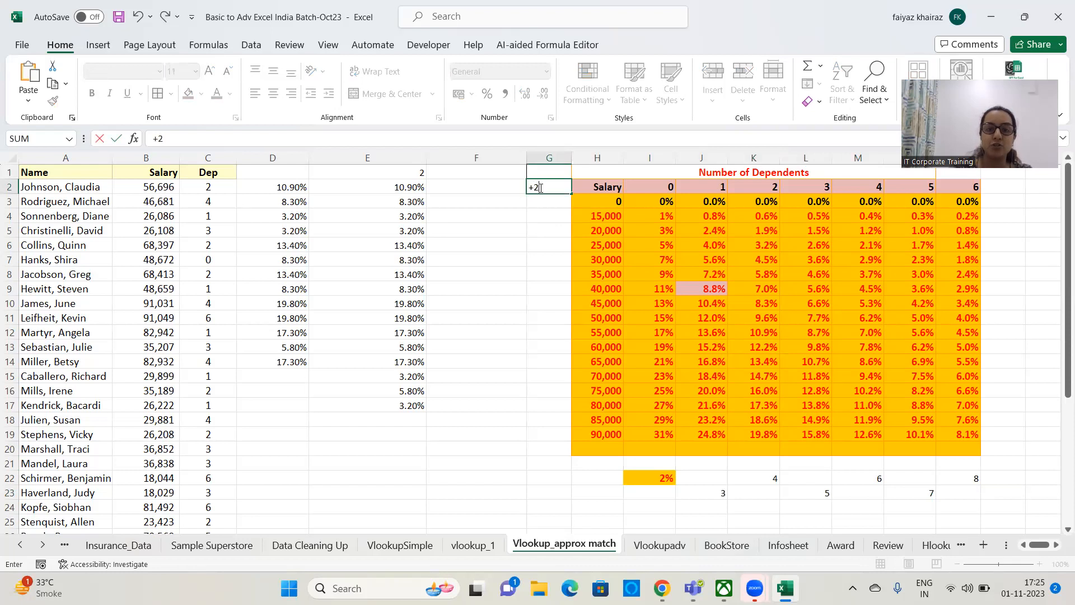
pyautogui.press('Return')
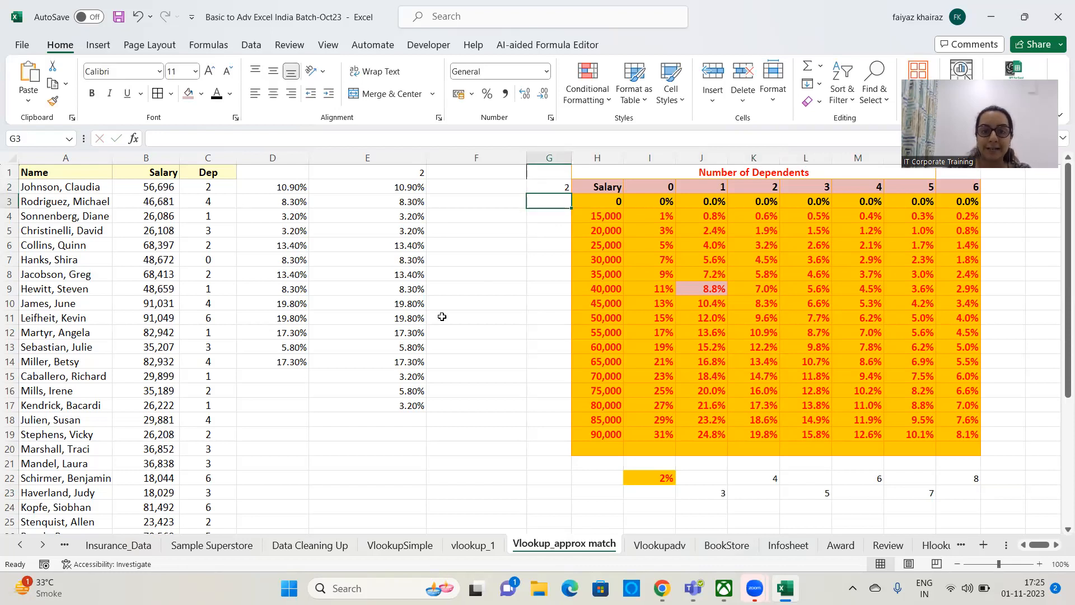
# - Compare the employees' dependents counts in column C with the offset in G2 and the columns of the rate range
pyautogui.moveTo(211, 187); pyautogui.dragTo(212, 333)
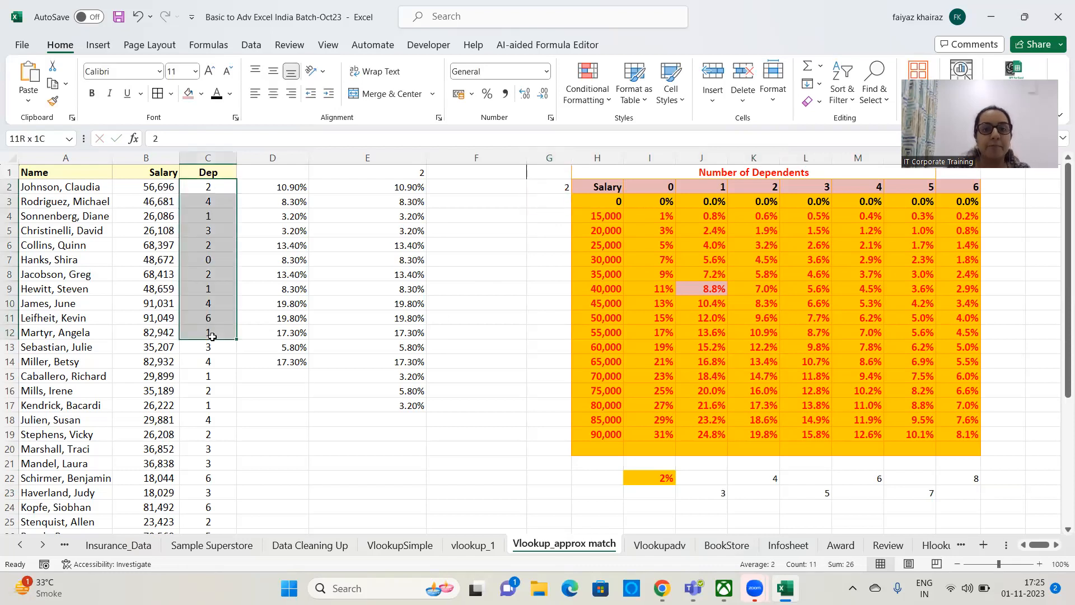
pyautogui.click(563, 187)
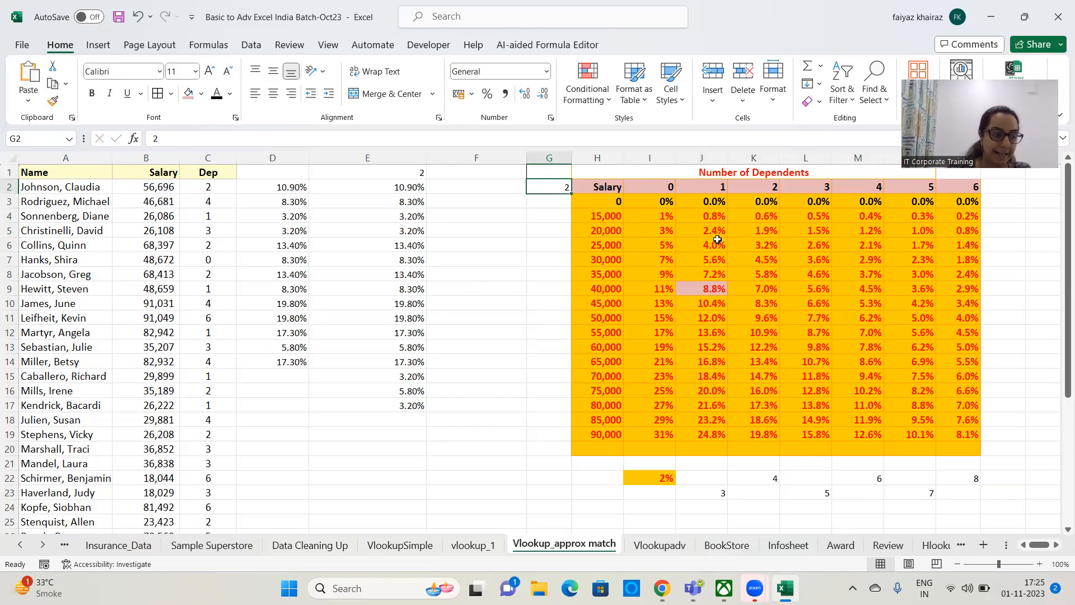
pyautogui.click(207, 187)
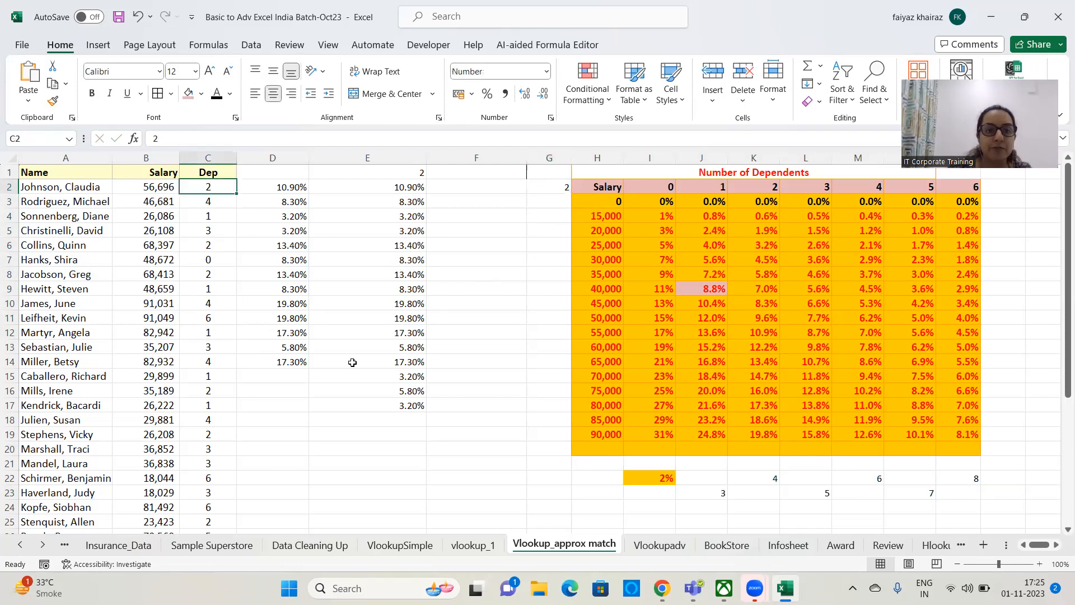
pyautogui.click(566, 186)
pyautogui.click(758, 196)
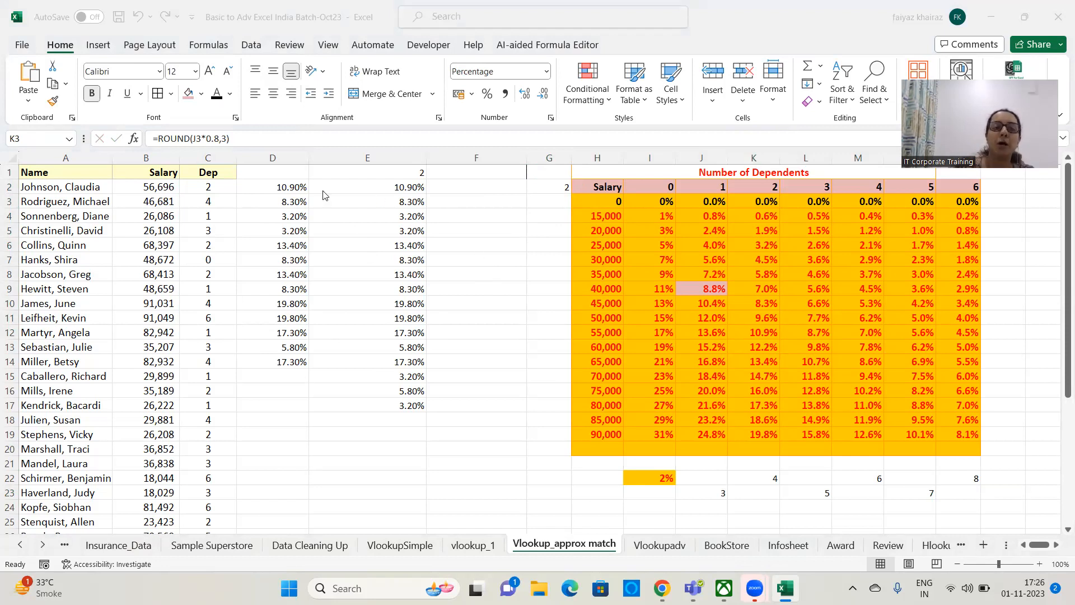
pyautogui.click(200, 188)
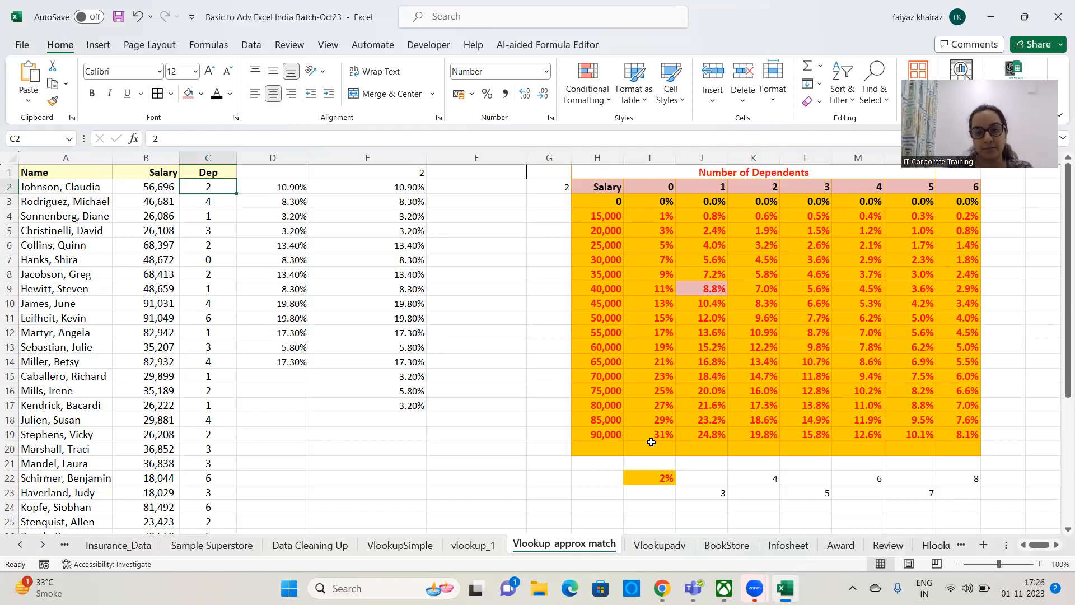
pyautogui.moveTo(607, 184); pyautogui.dragTo(667, 442)
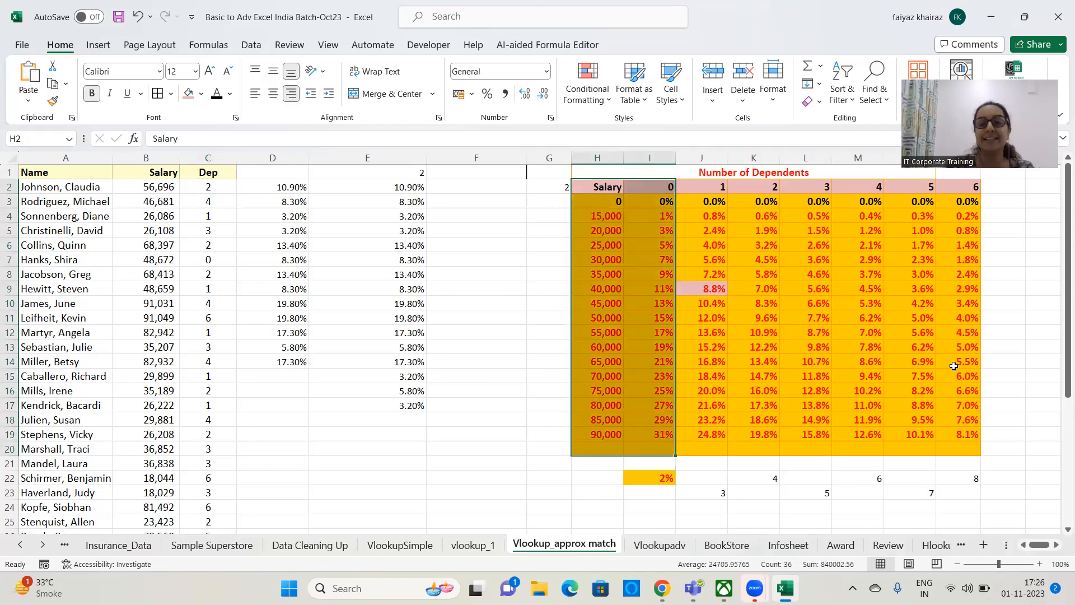
pyautogui.click(1028, 332)
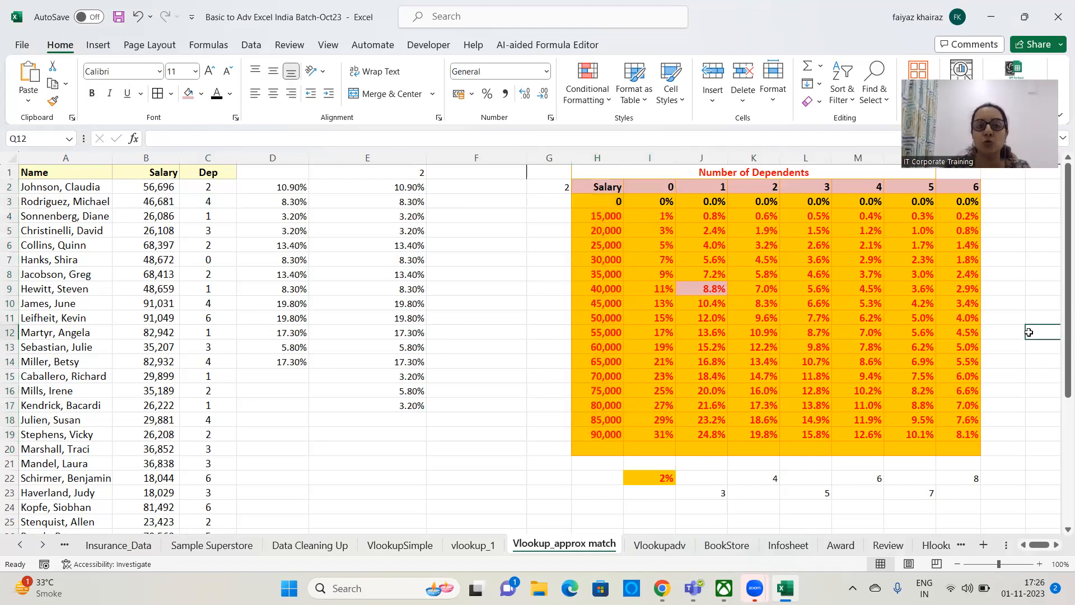
pyautogui.click(209, 216)
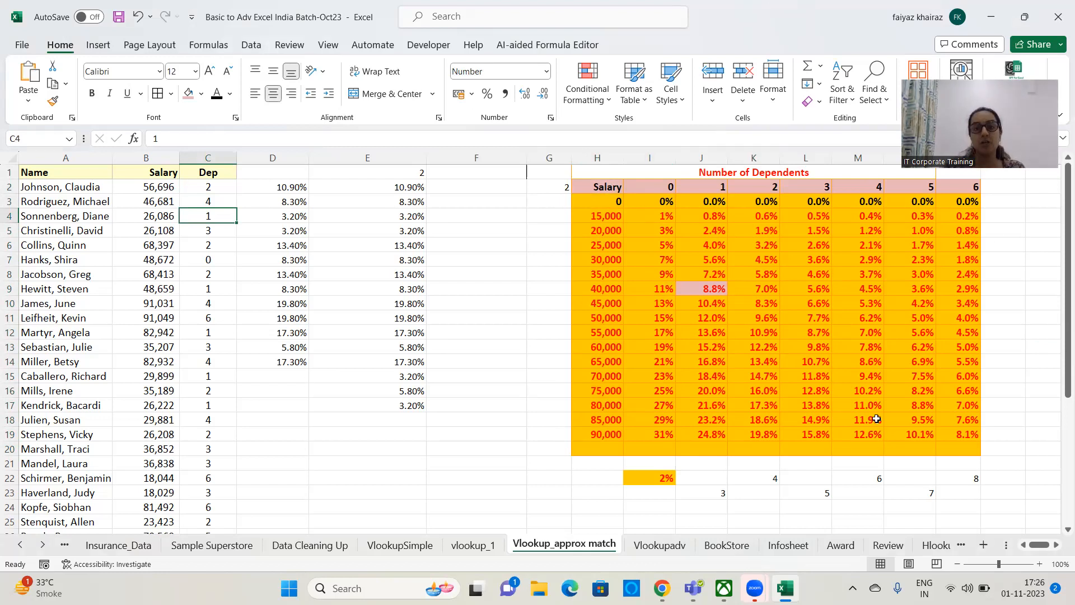
pyautogui.click(227, 190)
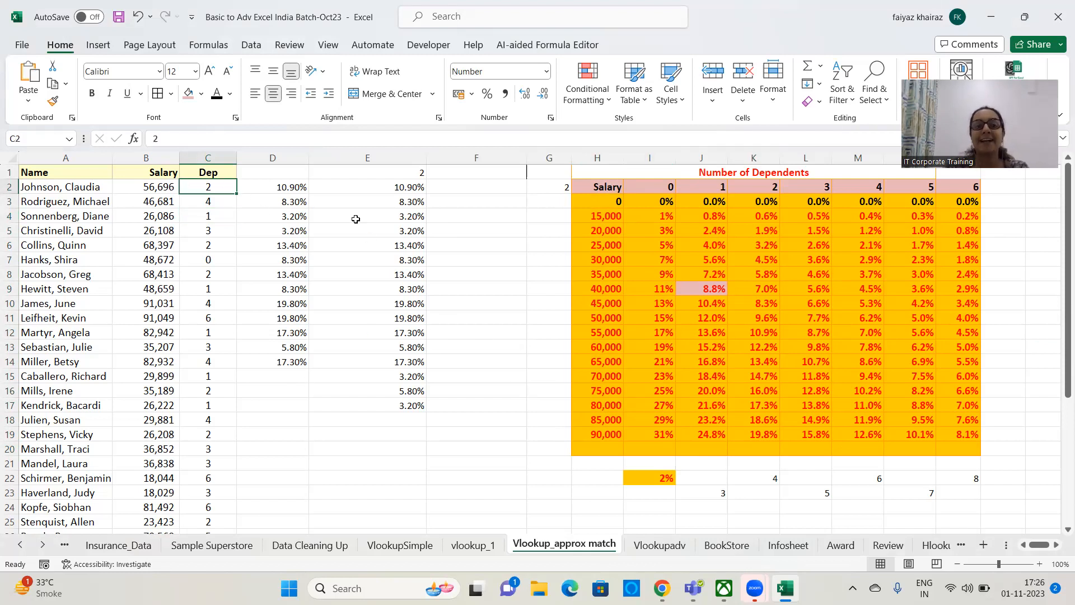
# - Clear the existing lookup results from E2:E18
pyautogui.moveTo(414, 187); pyautogui.dragTo(407, 421)
pyautogui.press('Delete')
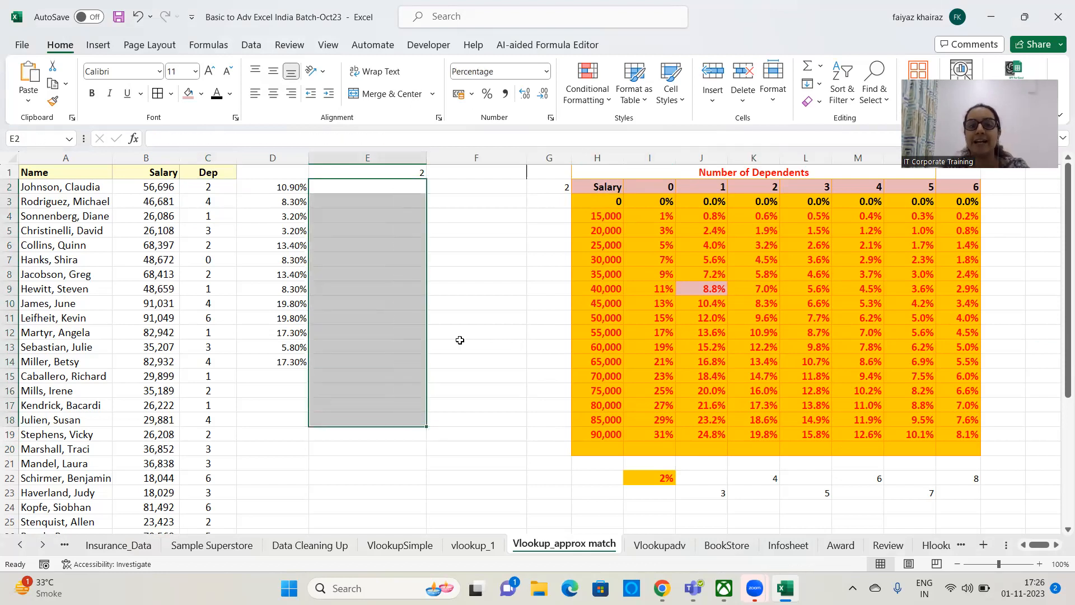
pyautogui.click(459, 352)
# - Enter =VLOOKUP(B2,$H$2:$O$19,C2+2,1) in E2 and fill it down column E for all employees
pyautogui.click(364, 186)
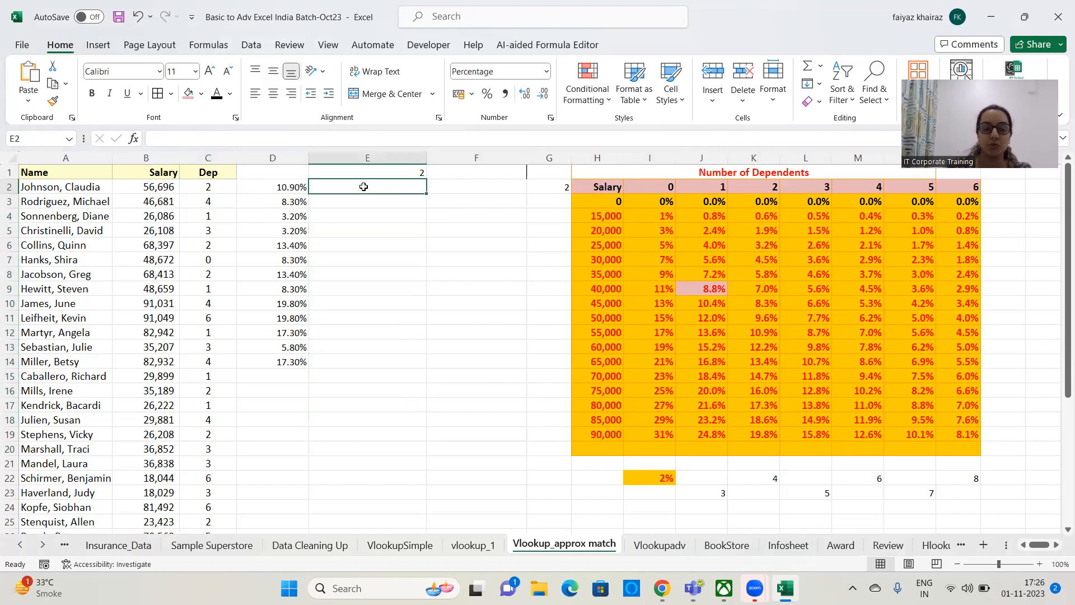
pyautogui.write('=vlookup(')
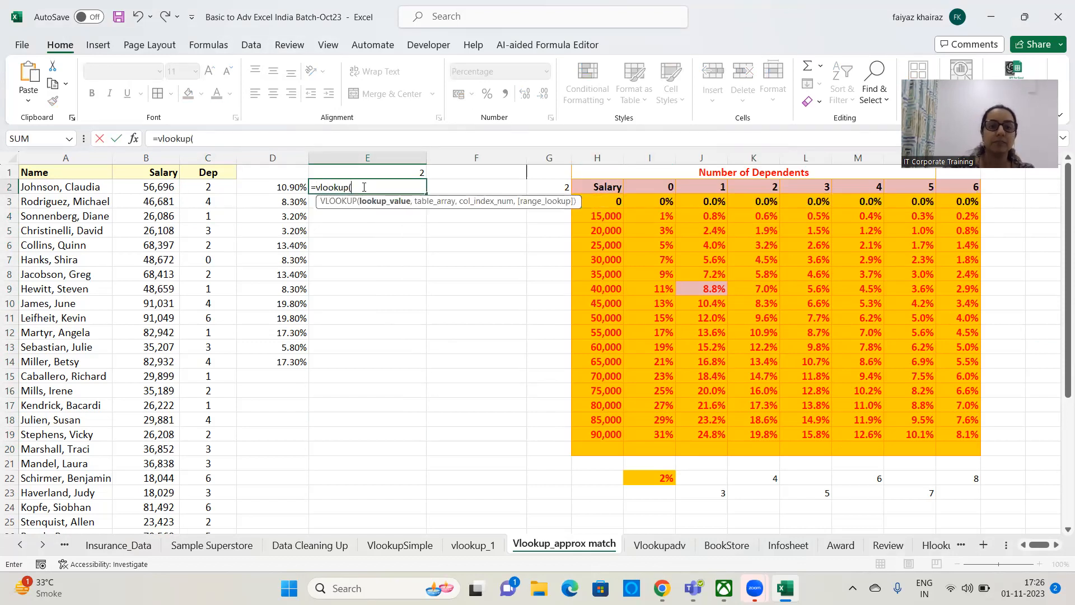
pyautogui.click(176, 190)
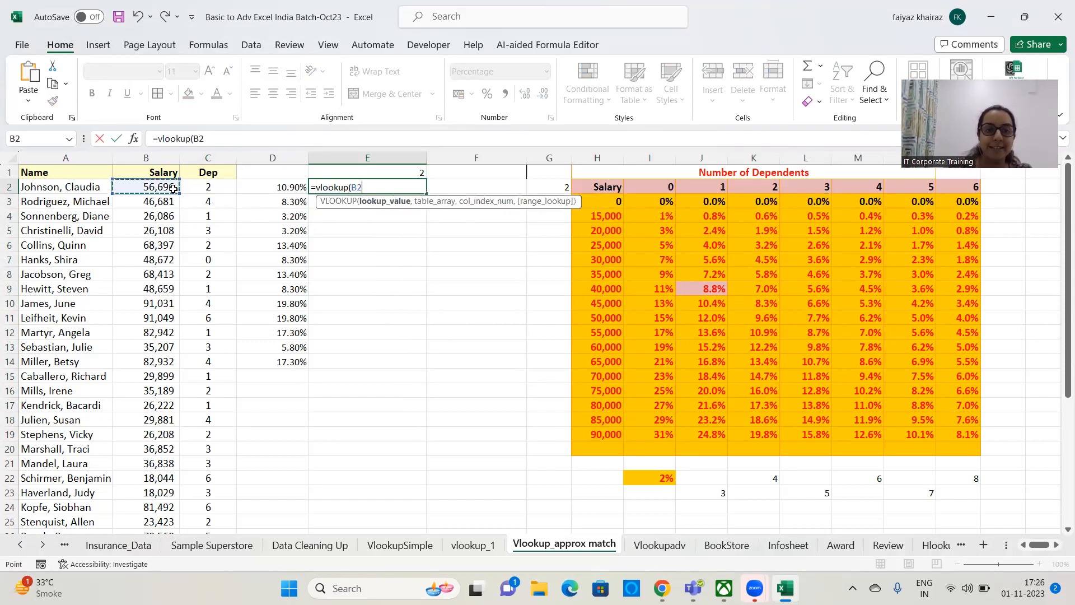
pyautogui.write(',')
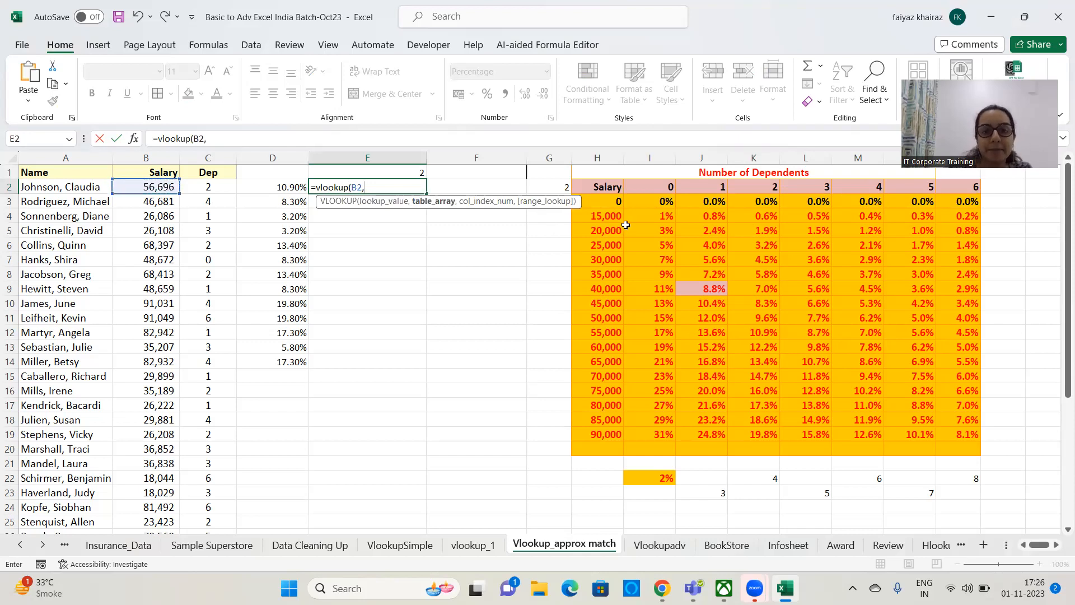
pyautogui.moveTo(607, 186); pyautogui.dragTo(969, 432)
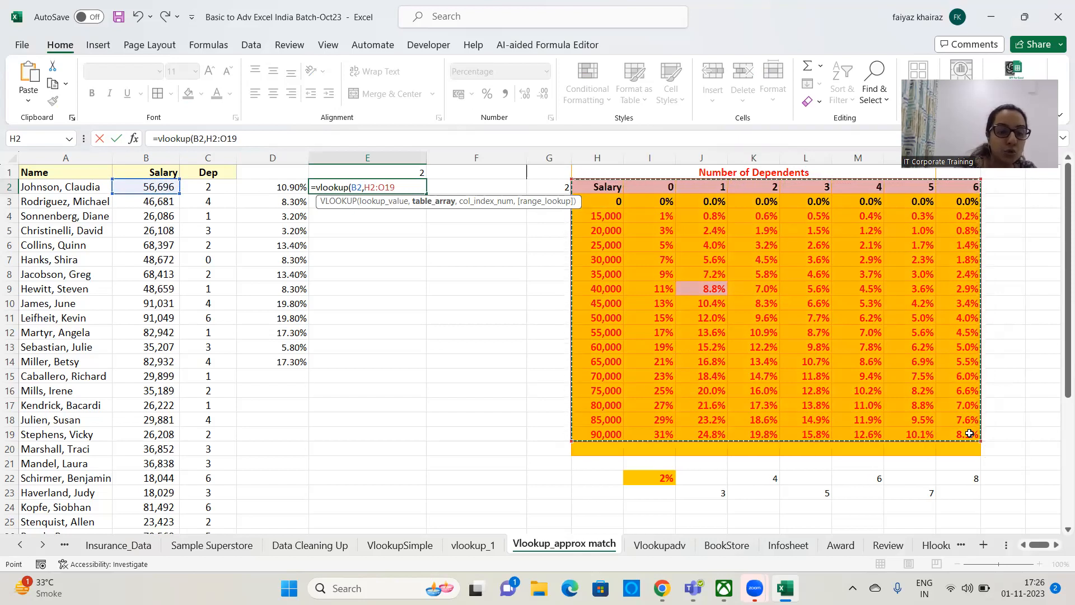
pyautogui.press('F4')
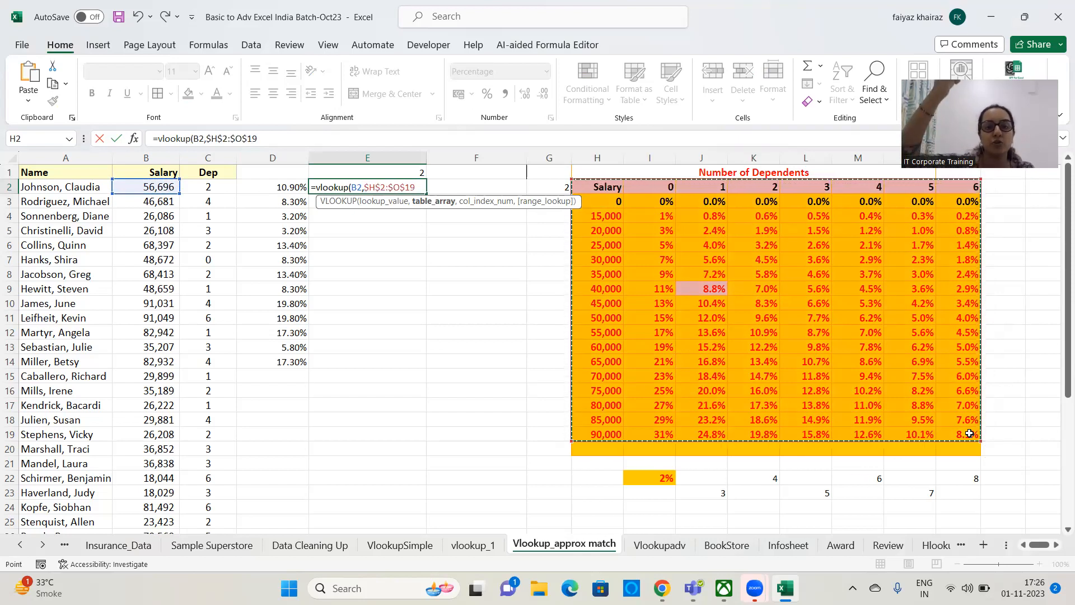
pyautogui.write(',')
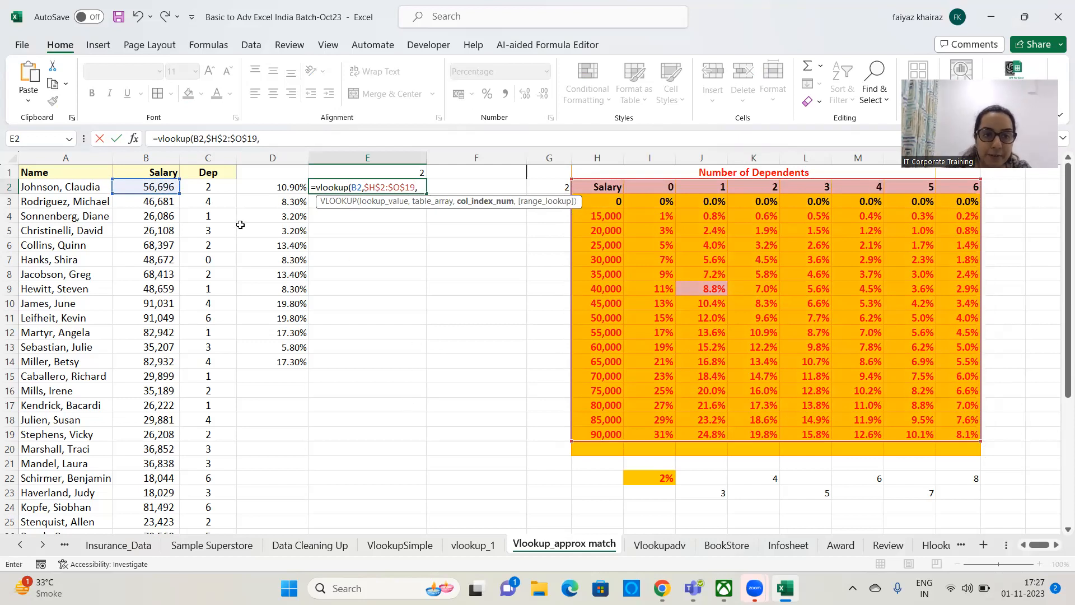
pyautogui.click(205, 186)
pyautogui.write('+2')
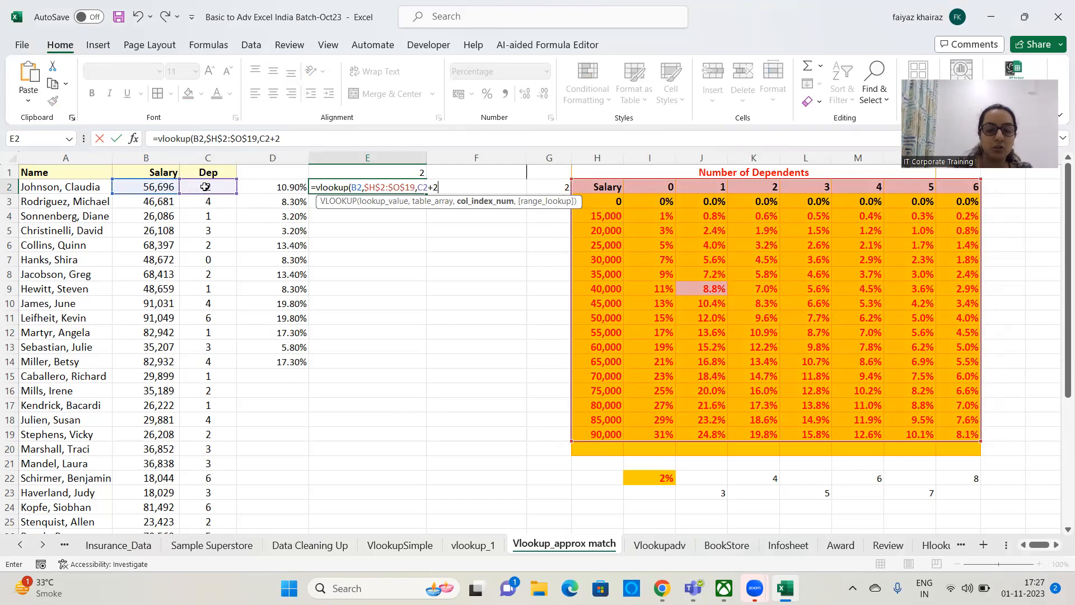
pyautogui.write(',1)')
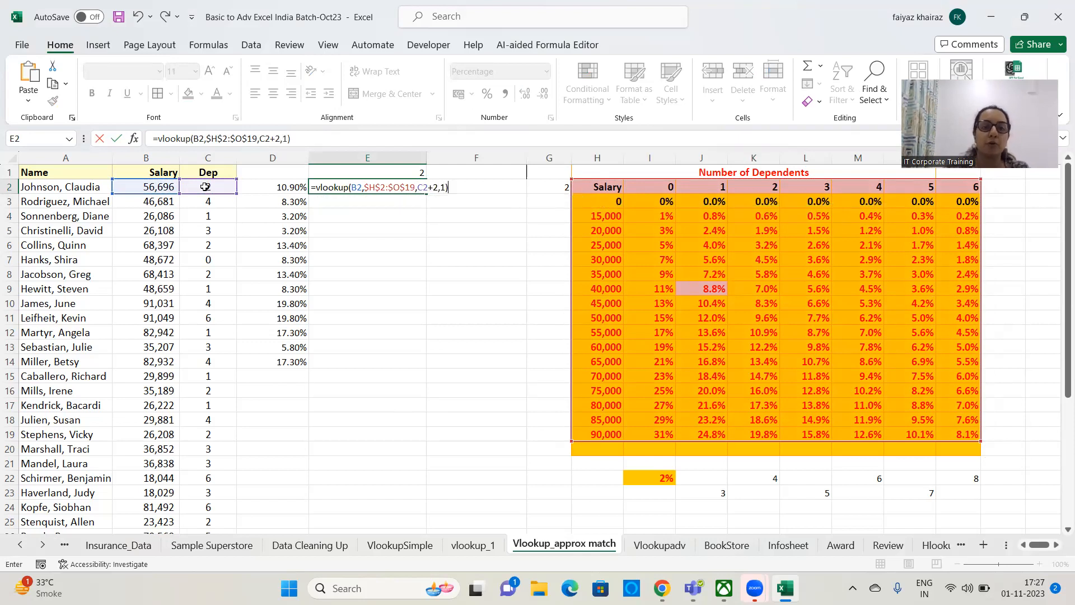
pyautogui.press('Return')
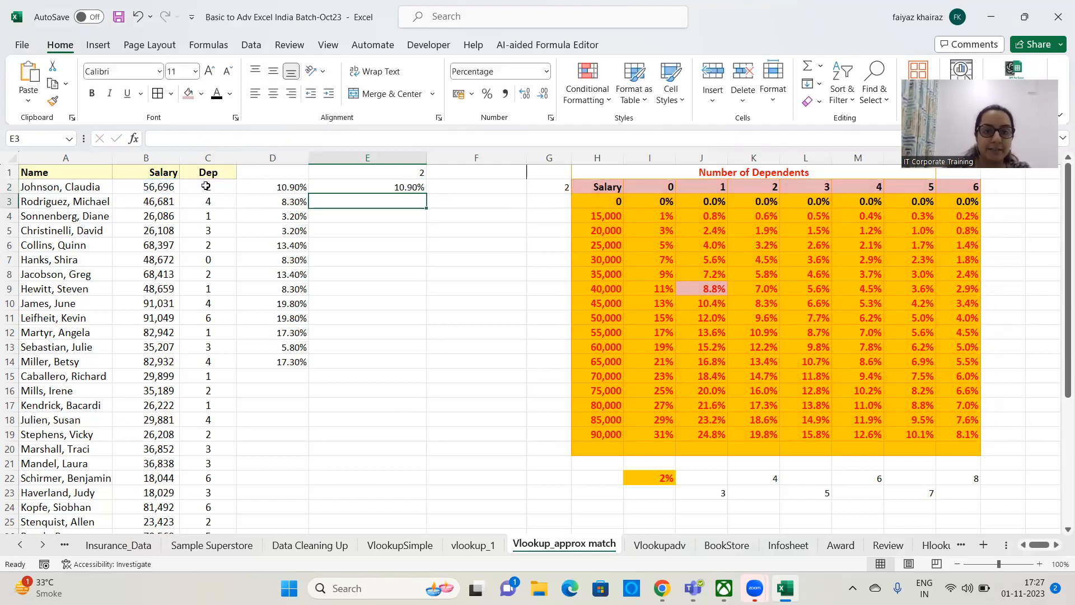
pyautogui.click(351, 187)
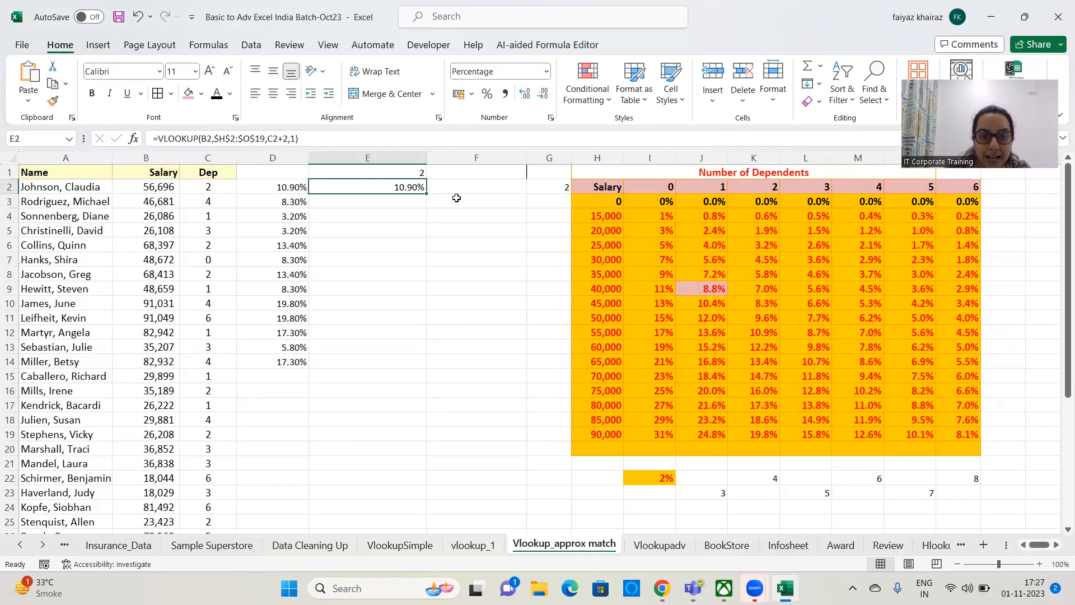
pyautogui.doubleClick(428, 193)
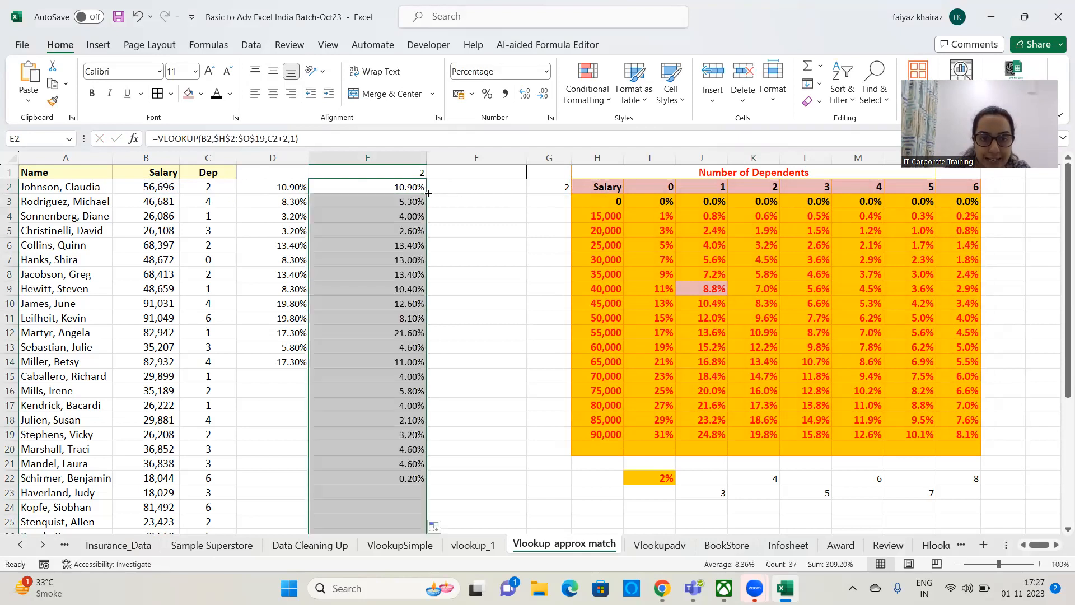
# - Examine the filled lookup formulas and rates in several rows of column E
pyautogui.click(400, 244)
pyautogui.click(398, 303)
pyautogui.click(399, 332)
pyautogui.click(406, 376)
pyautogui.click(405, 417)
pyautogui.click(404, 448)
pyautogui.click(404, 463)
pyautogui.press('Down')
pyautogui.press('Down')
pyautogui.click(398, 346)
pyautogui.click(404, 262)
pyautogui.click(407, 303)
pyautogui.click(408, 347)
pyautogui.click(413, 364)
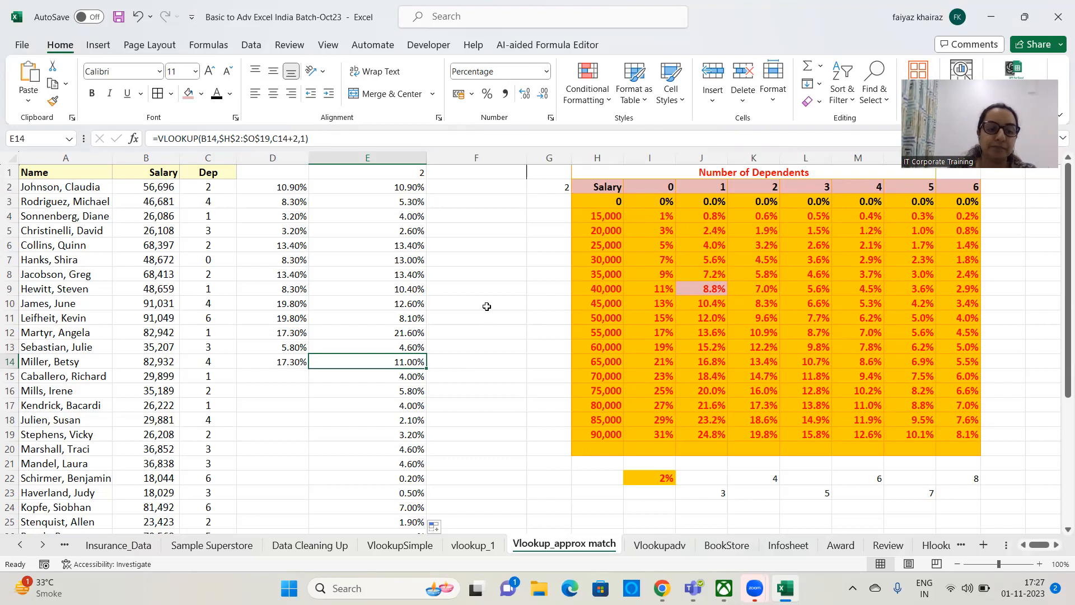
# - Select the full lookup formula text in E2 for review, then leave the cell without changing it
pyautogui.click(408, 187)
pyautogui.moveTo(299, 139); pyautogui.dragTo(115, 144)
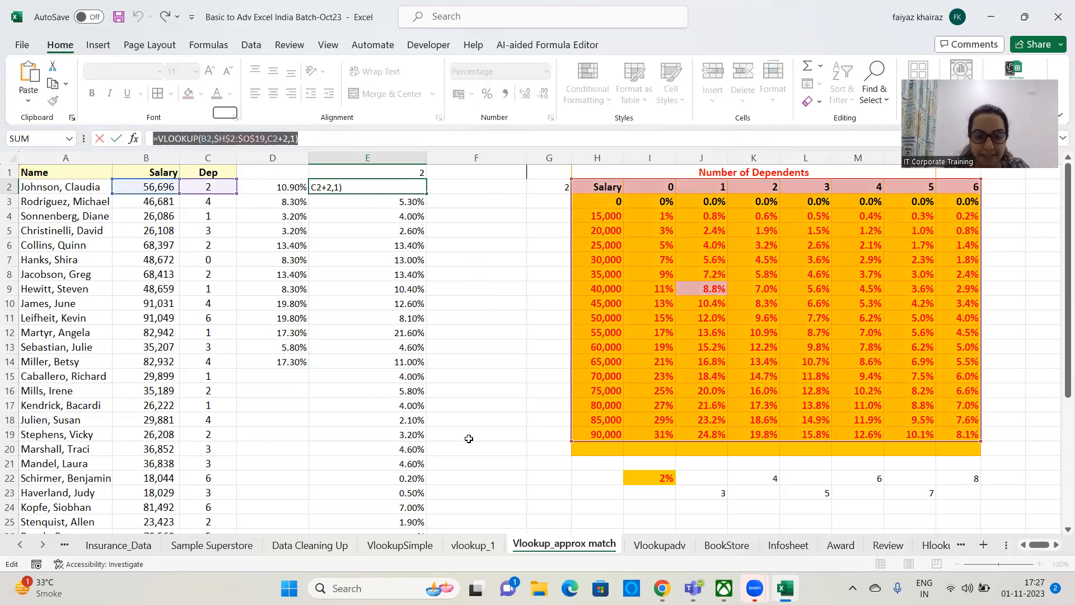
pyautogui.click(674, 447)
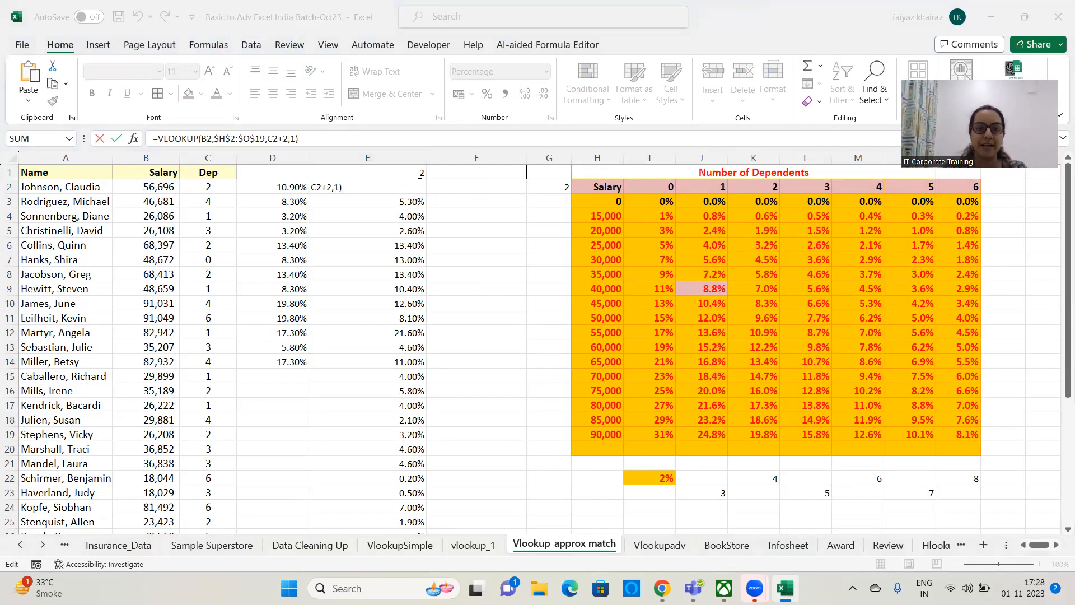
pyautogui.click(410, 154)
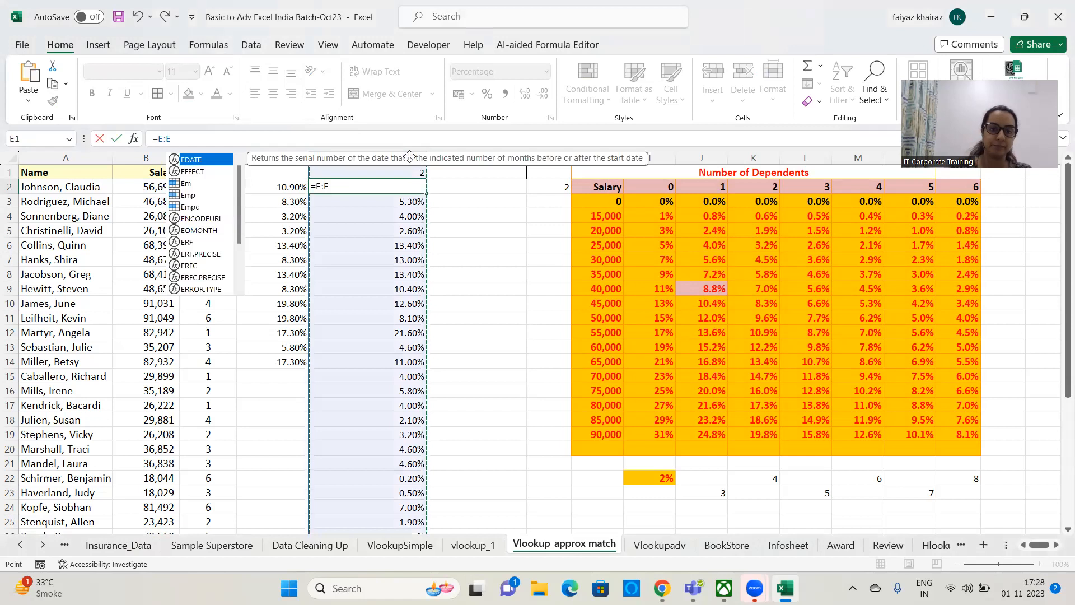
pyautogui.press('Escape')
# - Clear all contents of column E and select E2
pyautogui.click(410, 154)
pyautogui.press('Delete')
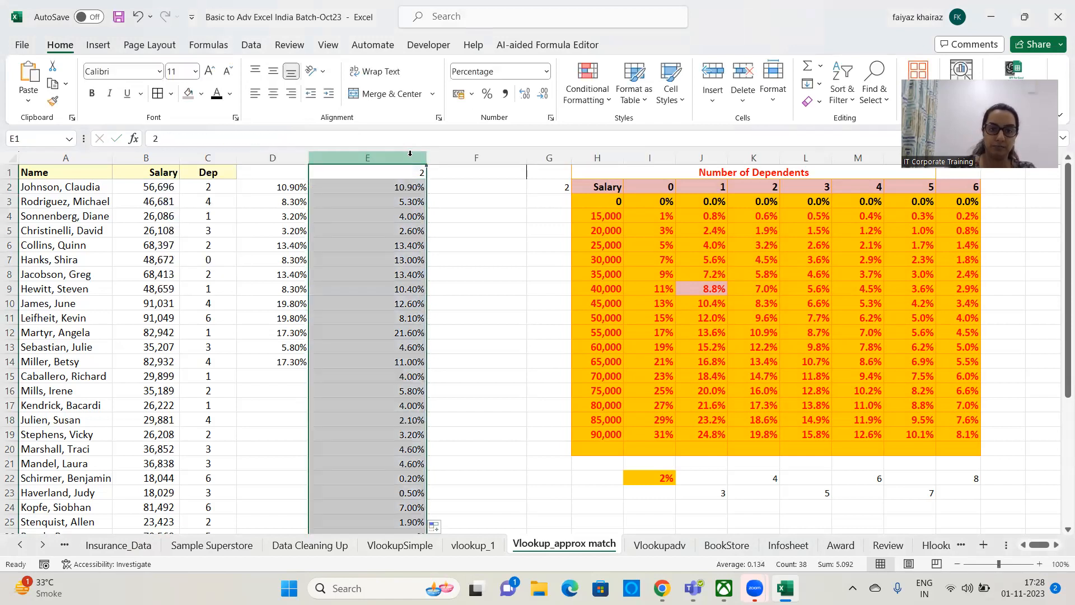
pyautogui.click(398, 185)
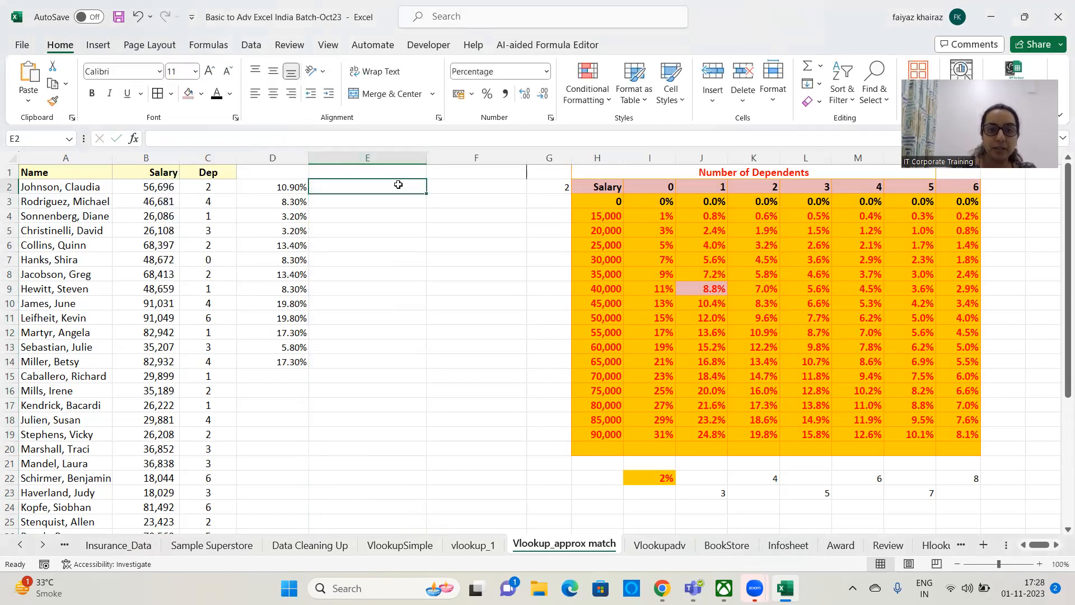
# - Start a VLOOKUP formula in E2 with B2 as the lookup value and the absolute range $H$2:$O$19 as the table array
pyautogui.write('=')
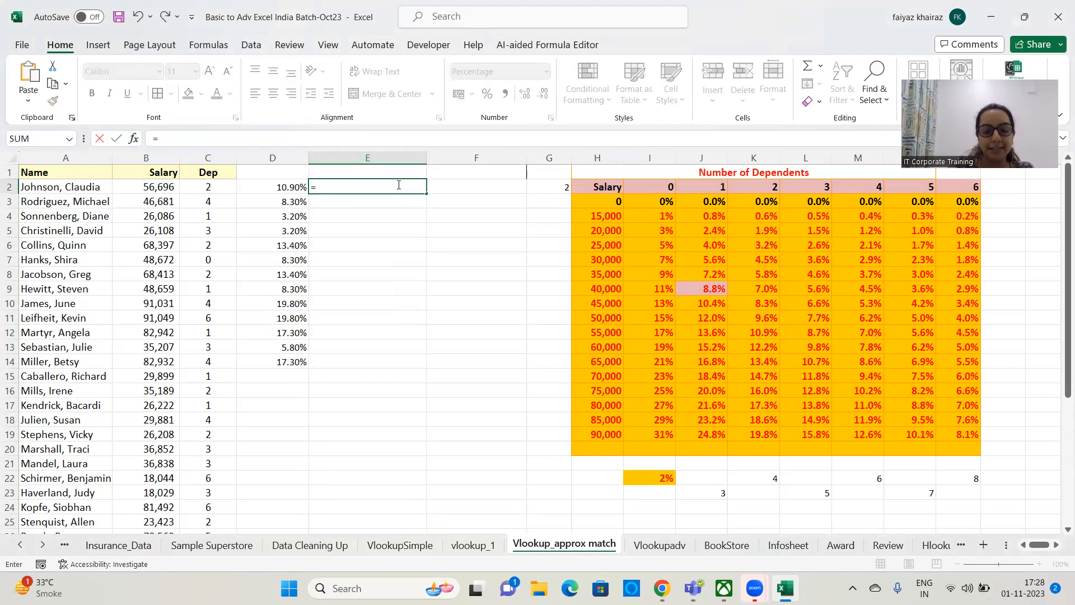
pyautogui.write('vlookup(')
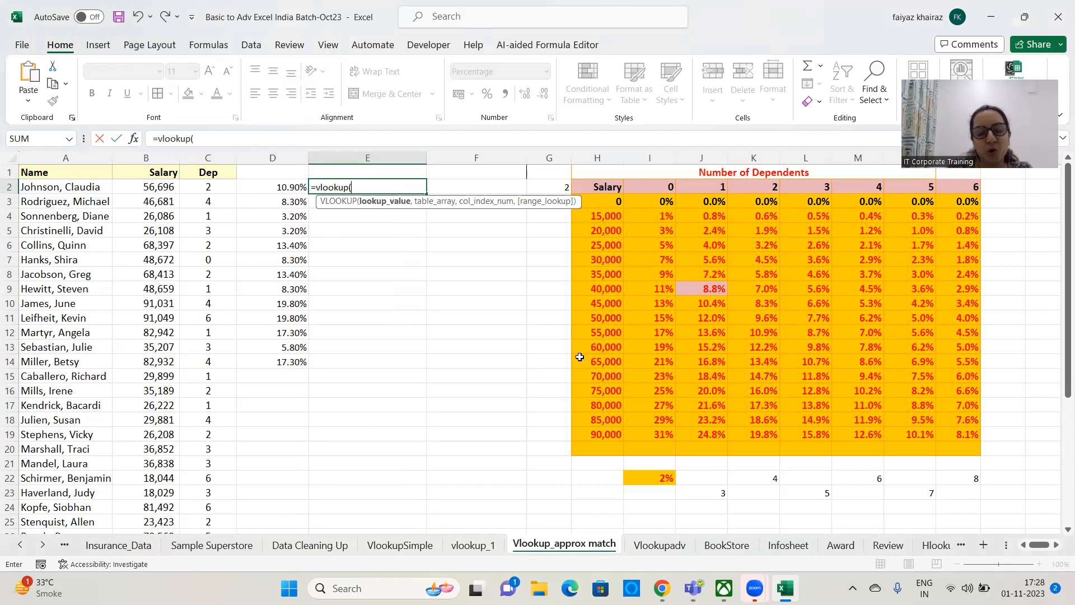
pyautogui.click(149, 189)
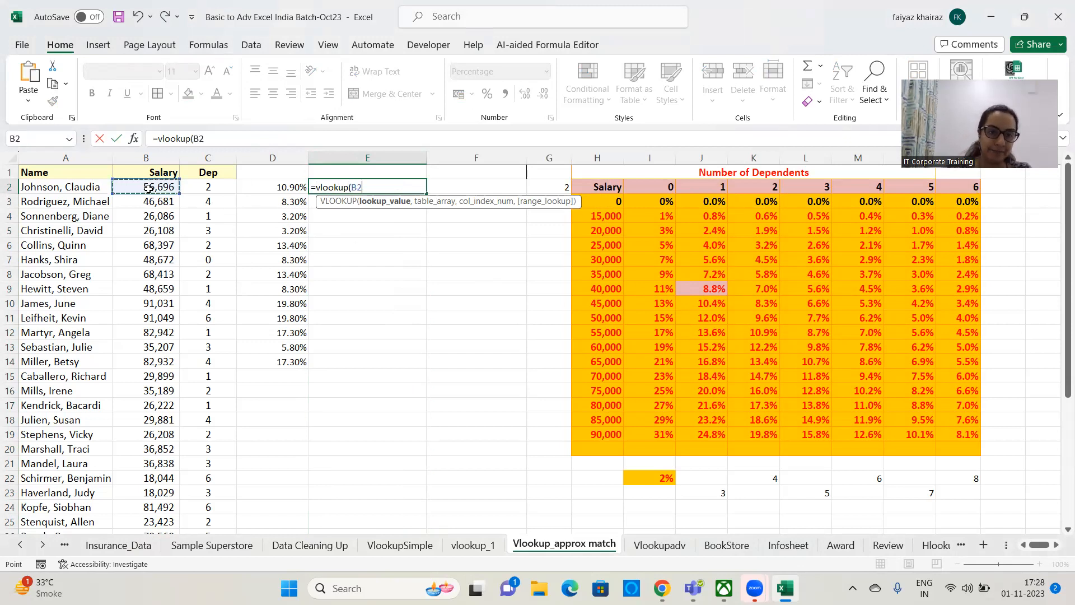
pyautogui.write(',')
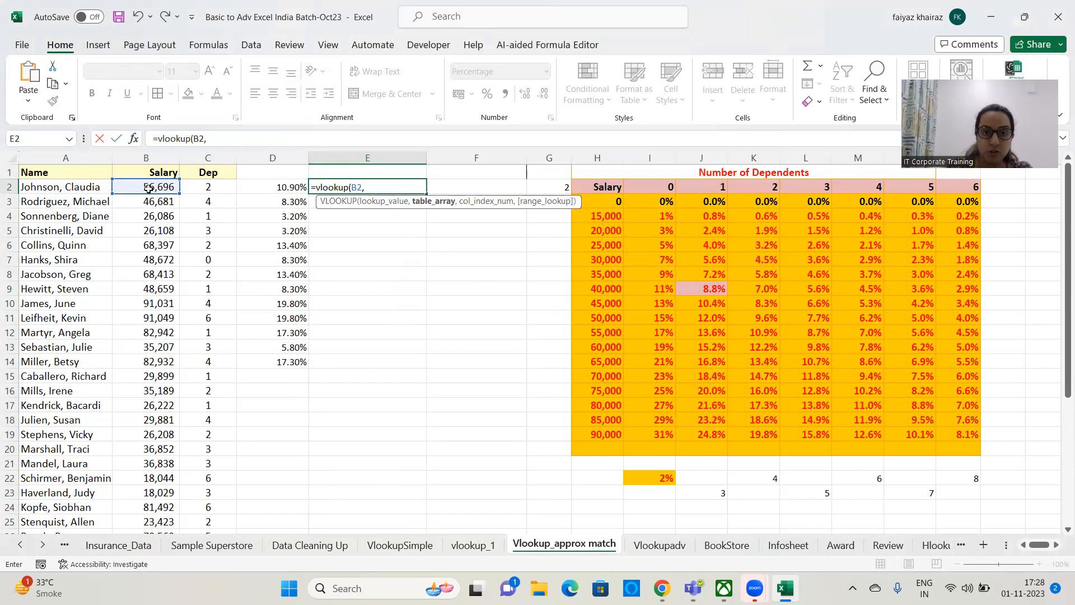
pyautogui.moveTo(609, 187); pyautogui.dragTo(964, 434)
pyautogui.press('F4')
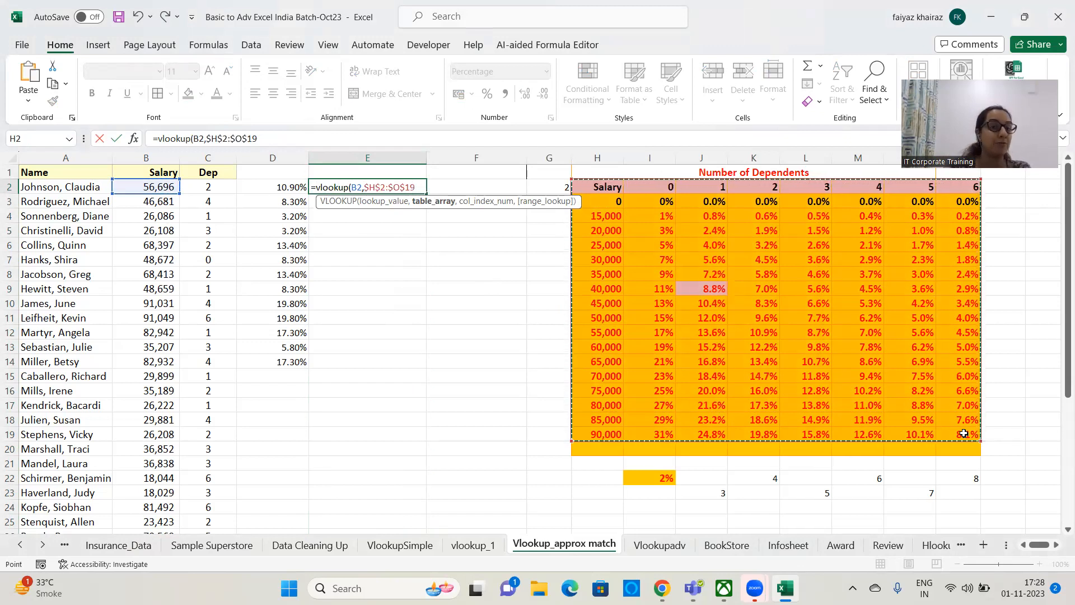
pyautogui.write(',')
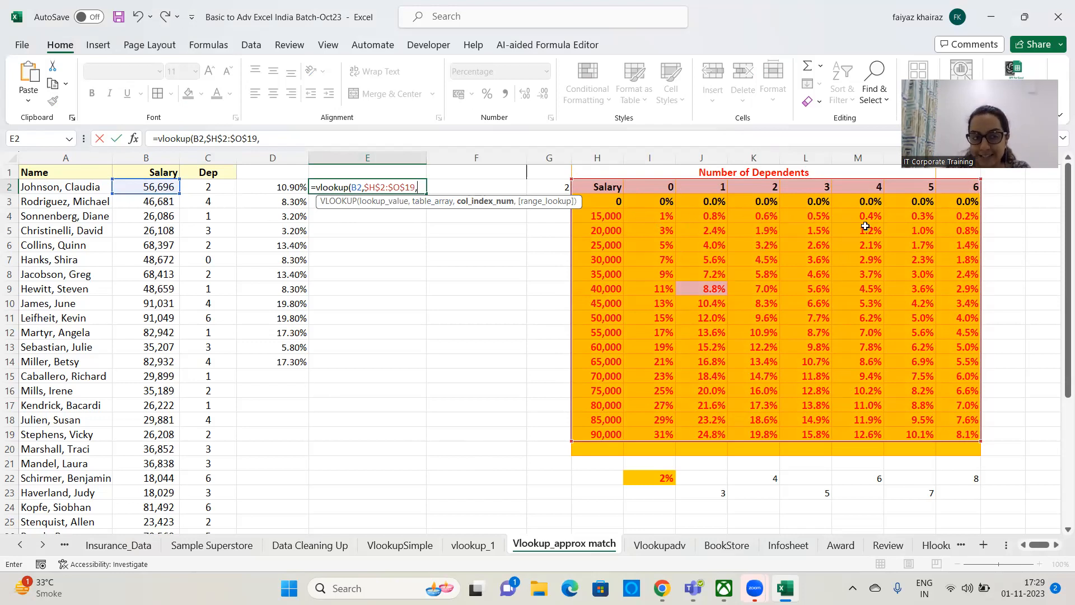
# - Complete the E2 lookup with column index C2+2 and match type 1, and fill it down column E for all employees
pyautogui.click(215, 186)
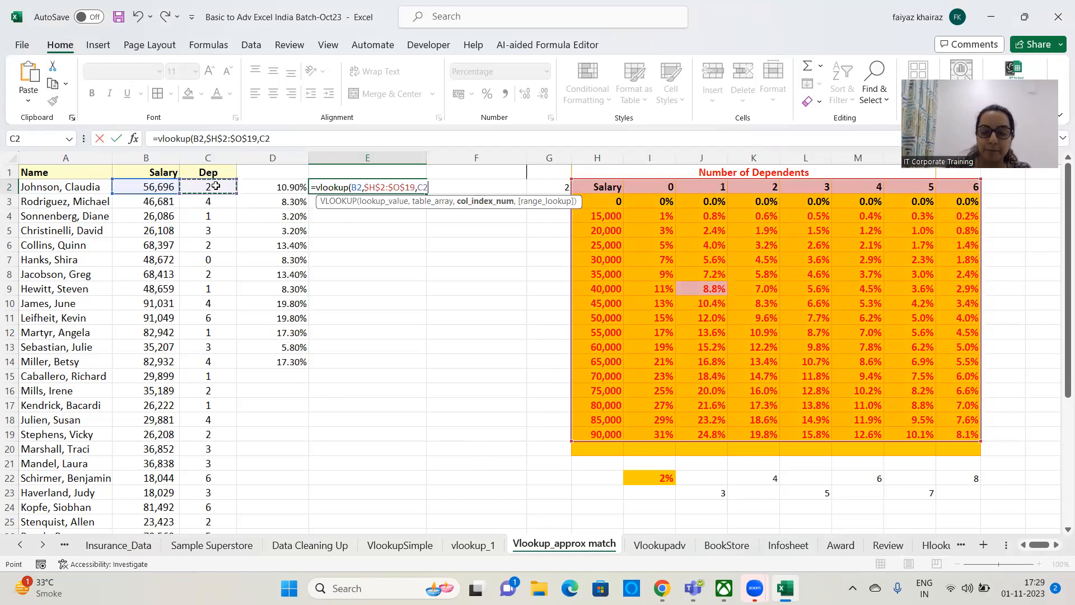
pyautogui.write('+2')
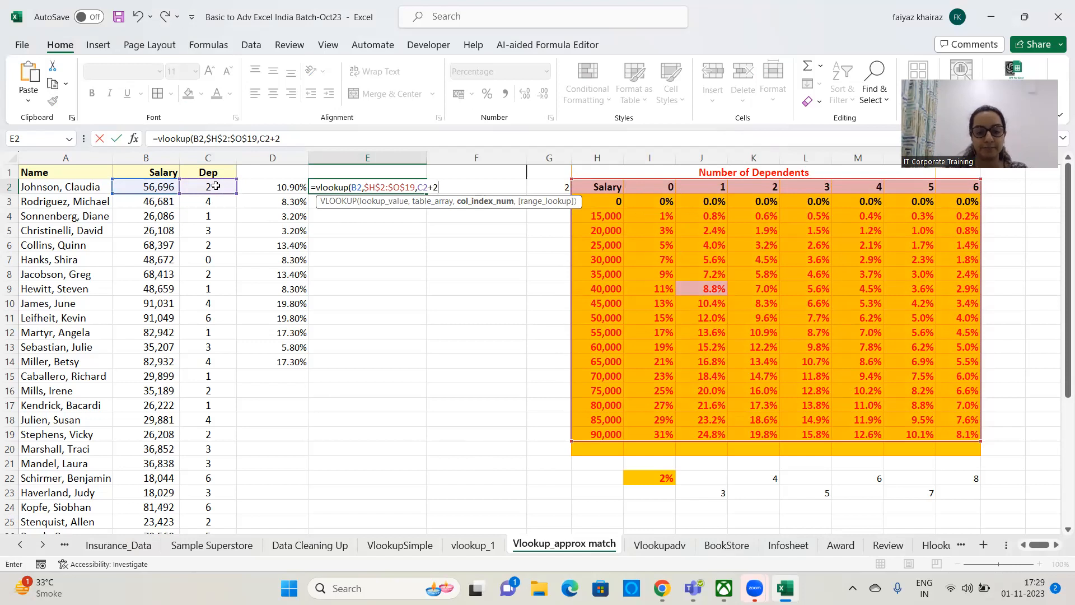
pyautogui.write(',')
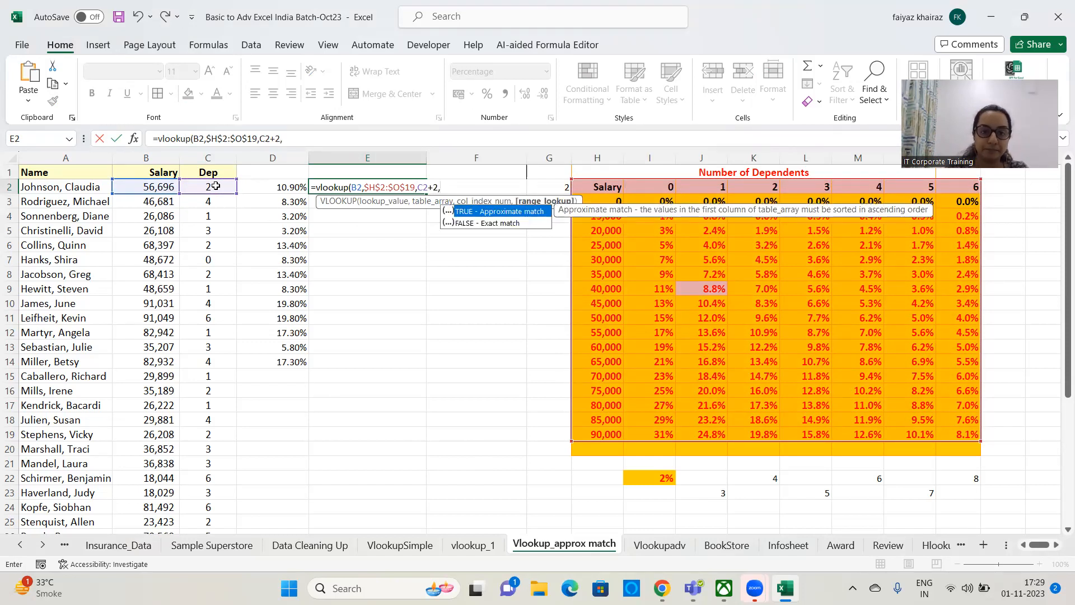
pyautogui.write('1')
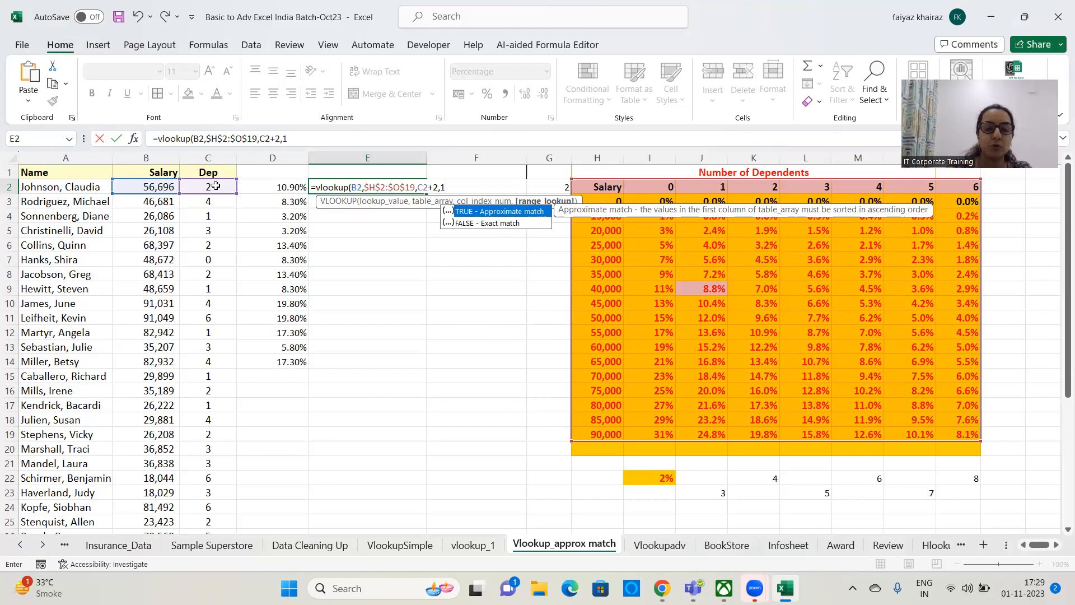
pyautogui.write(')')
pyautogui.press('Return')
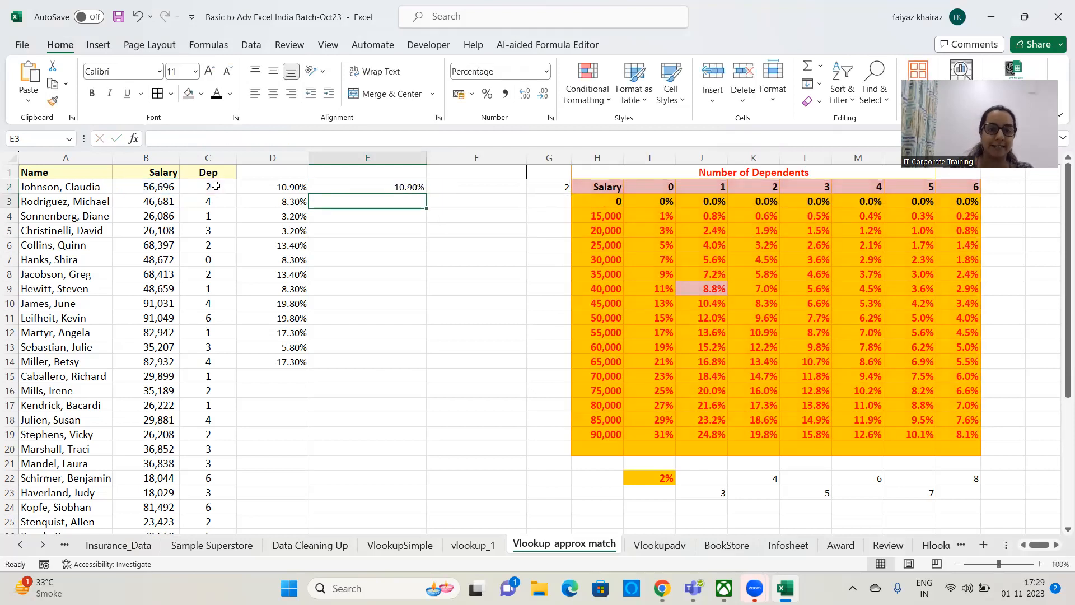
pyautogui.click(344, 187)
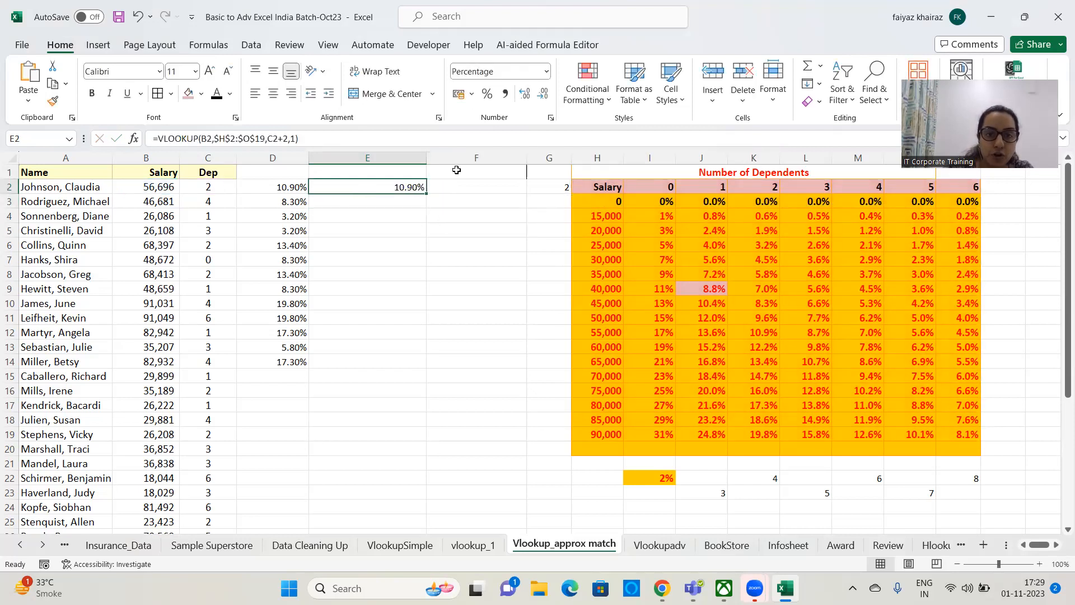
pyautogui.doubleClick(426, 193)
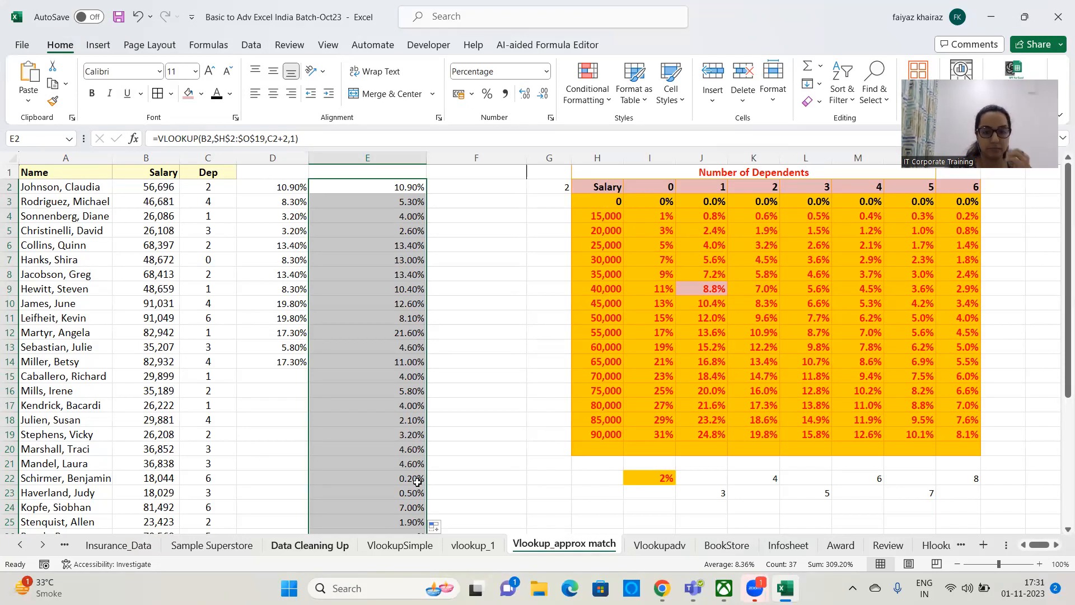
# - Open the Vlookupadv worksheet
pyautogui.click(353, 548)
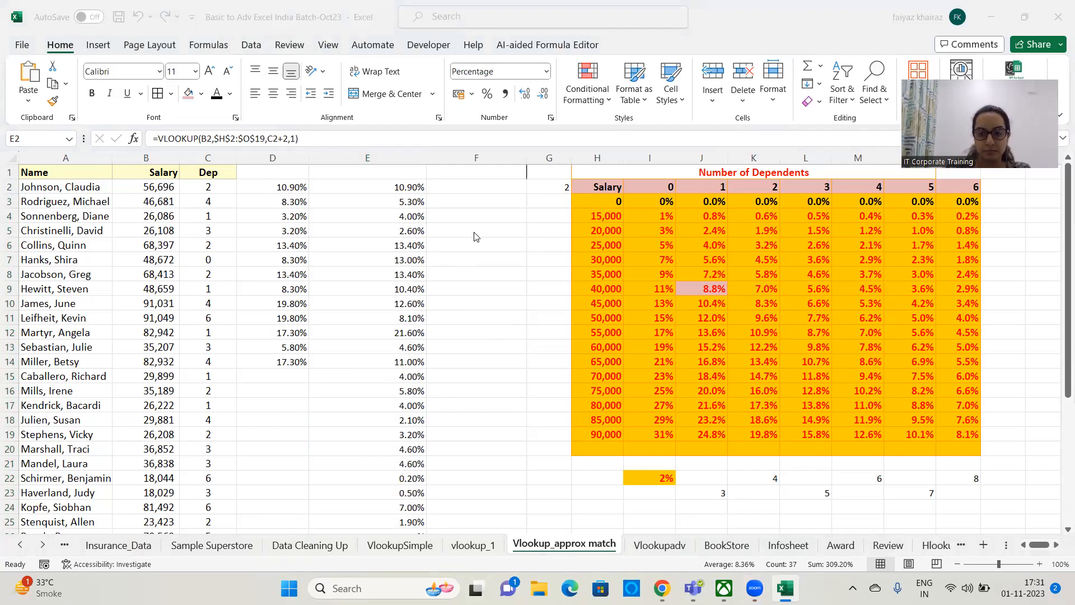
pyautogui.click(677, 550)
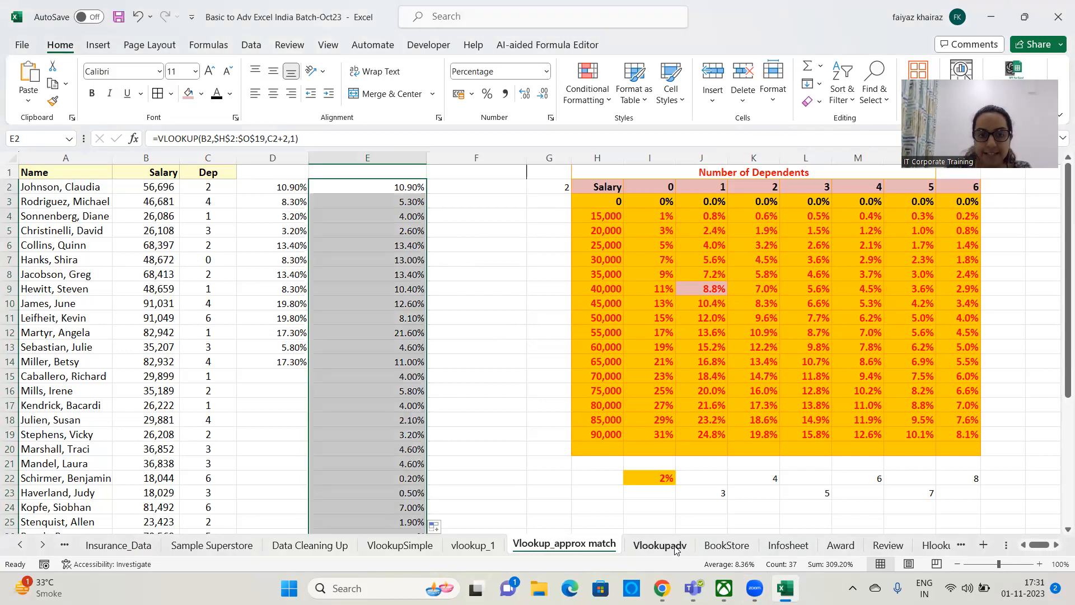
pyautogui.click(675, 549)
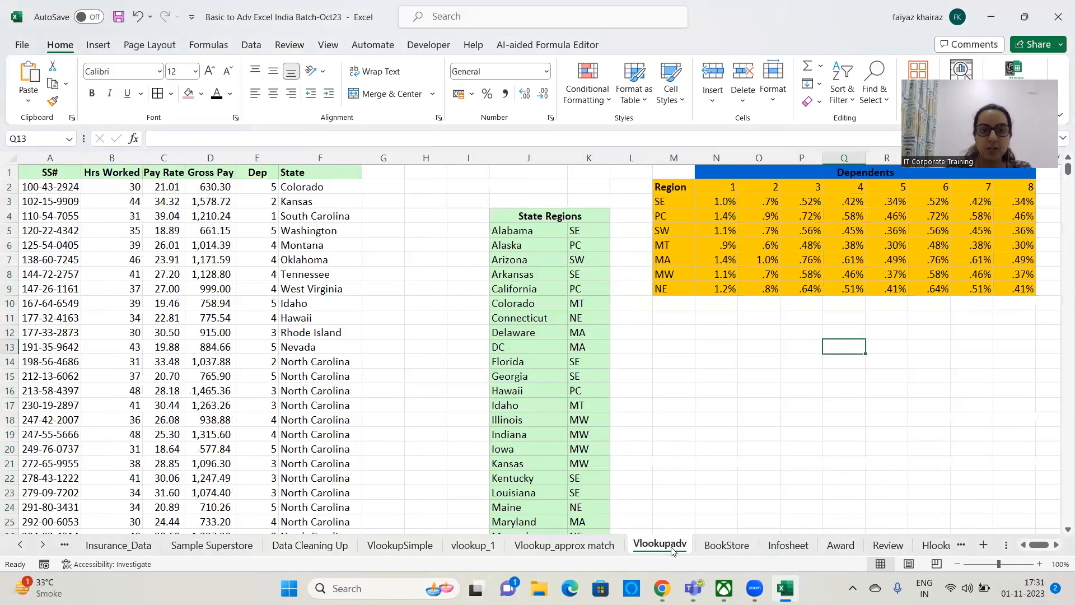
# - Examine the State and Dep columns alongside the State Regions list and the Region by Dependents rate table
pyautogui.click(333, 192)
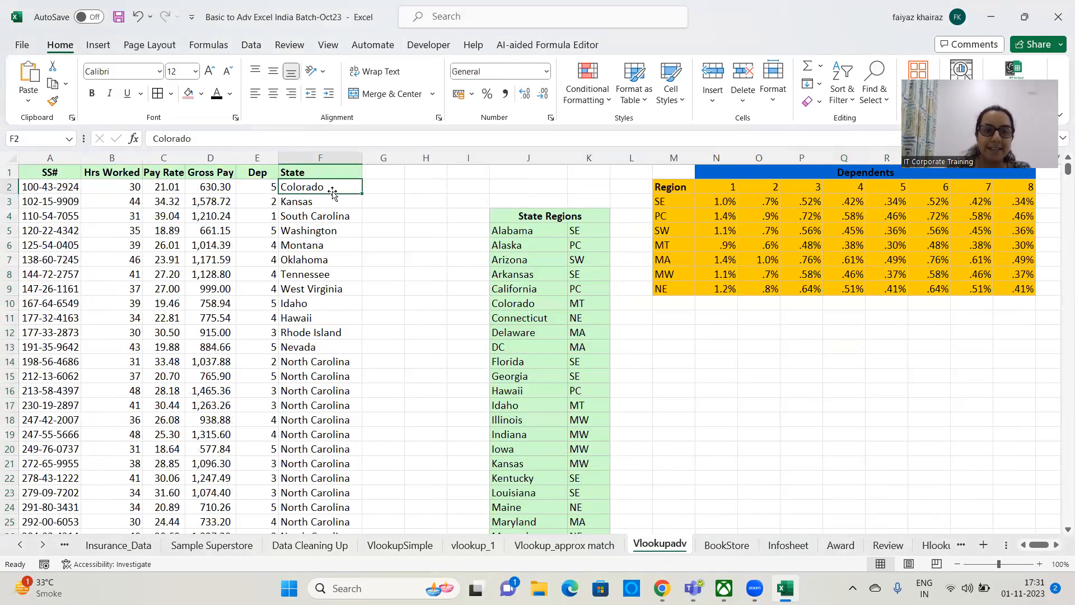
pyautogui.click(383, 235)
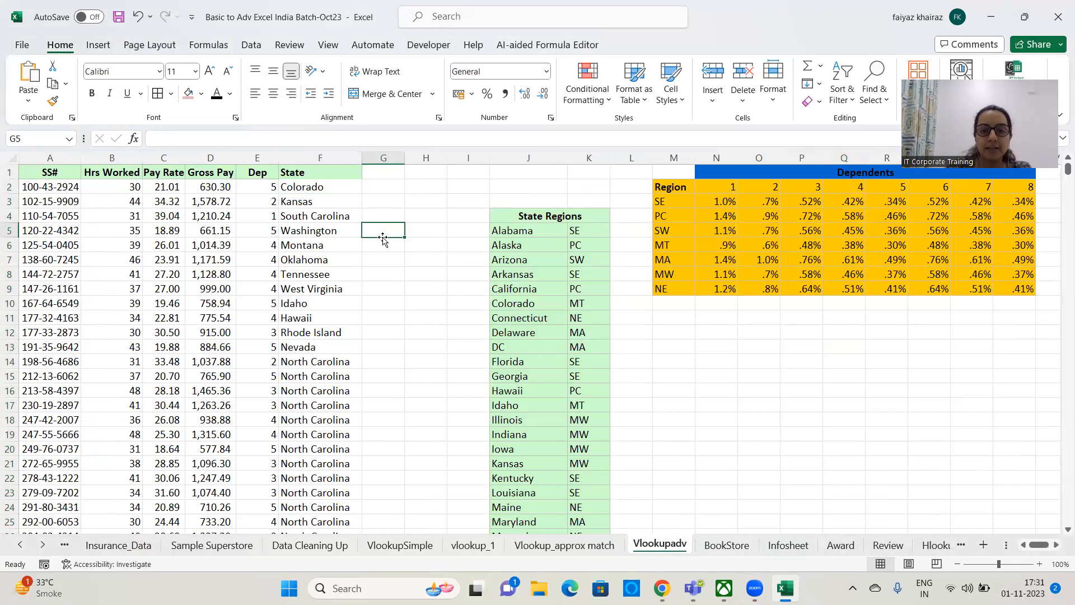
pyautogui.click(414, 338)
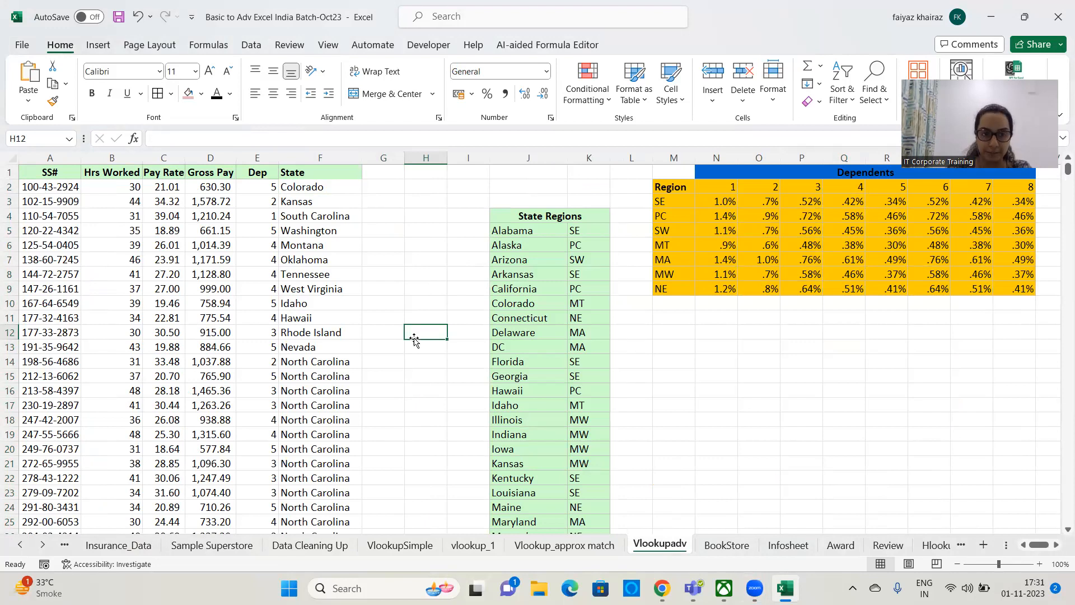
pyautogui.click(322, 156)
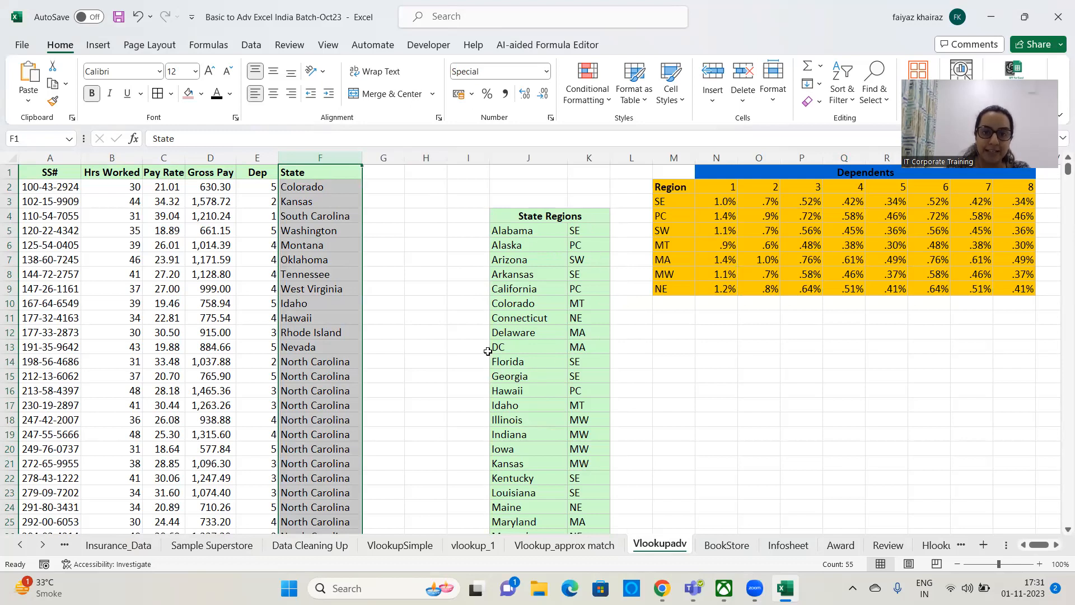
pyautogui.click(414, 234)
pyautogui.click(425, 188)
pyautogui.click(250, 190)
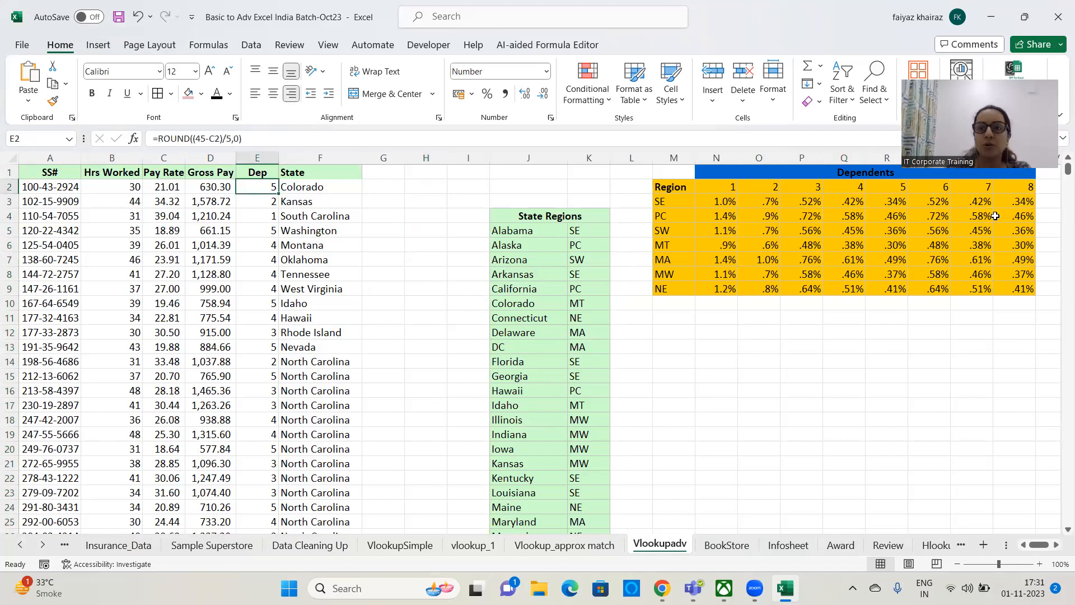
pyautogui.click(835, 367)
# - Enter the column headers V1 in H1 and V2 in I1
pyautogui.click(428, 168)
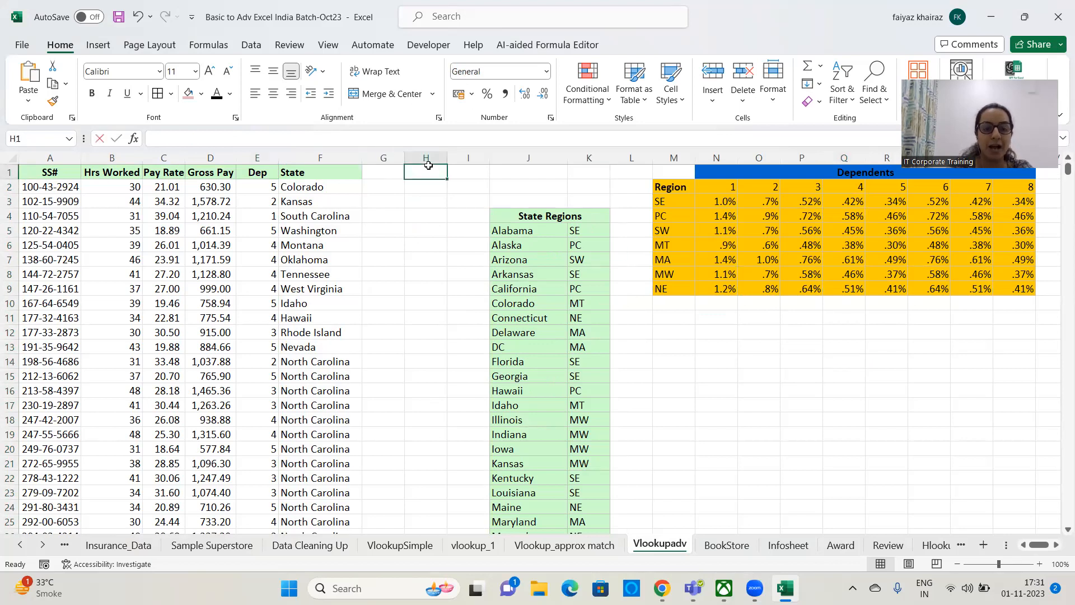
pyautogui.write('V1')
pyautogui.press('Tab')
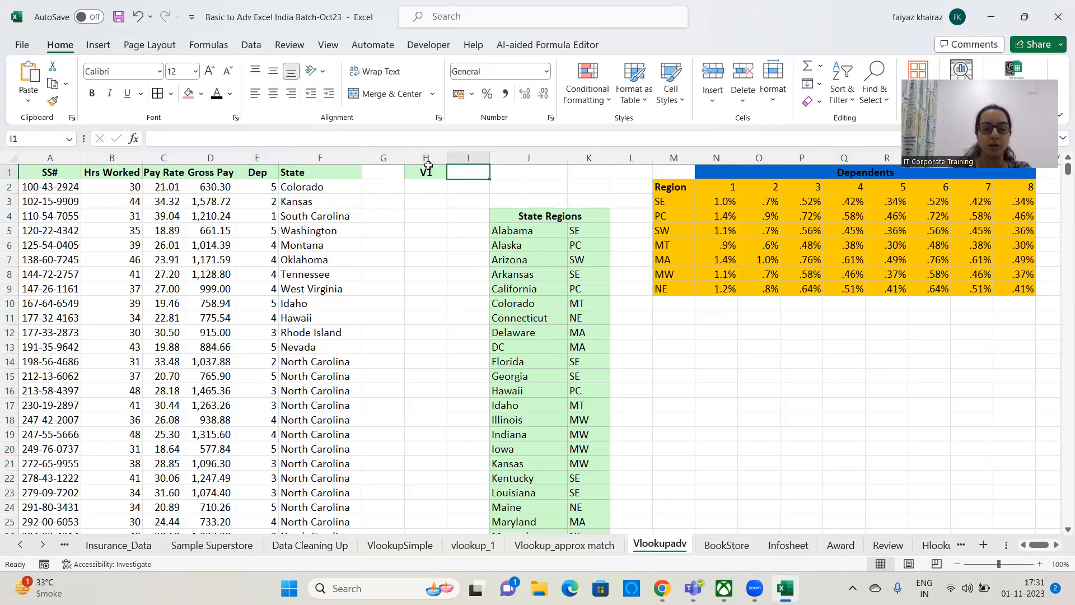
pyautogui.write('V2')
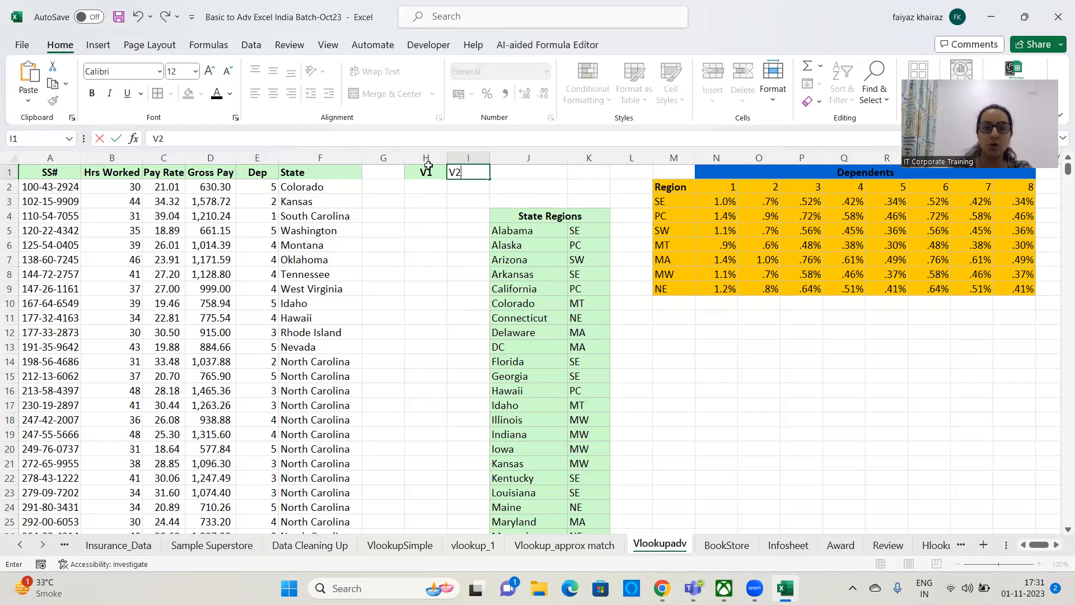
pyautogui.press('Return')
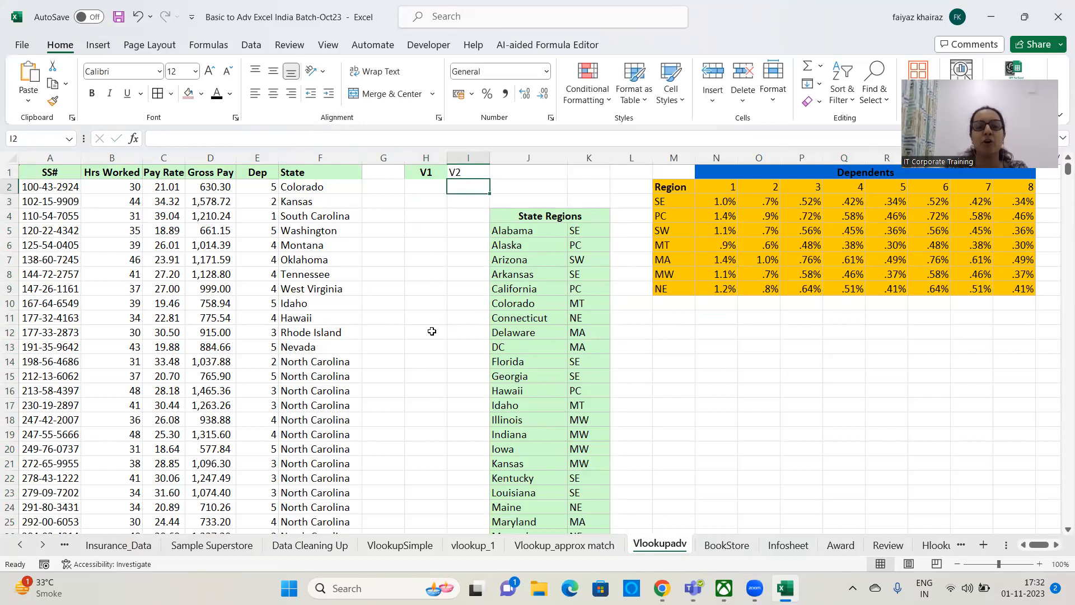
# - Review the first row's State and Dep values as lookup inputs for the V1 and V2 columns
pyautogui.click(300, 185)
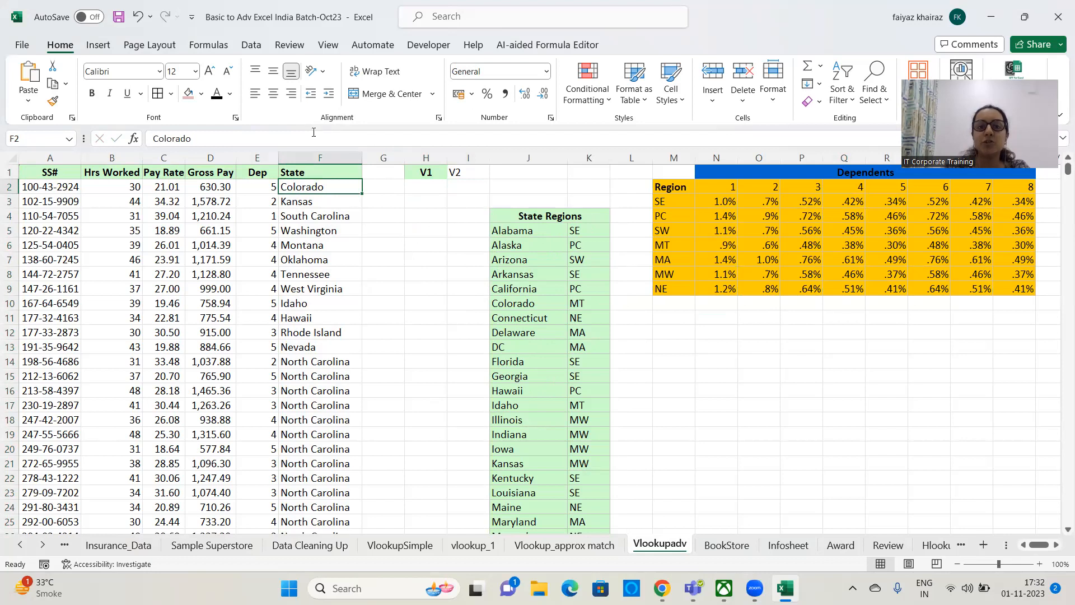
pyautogui.click(421, 188)
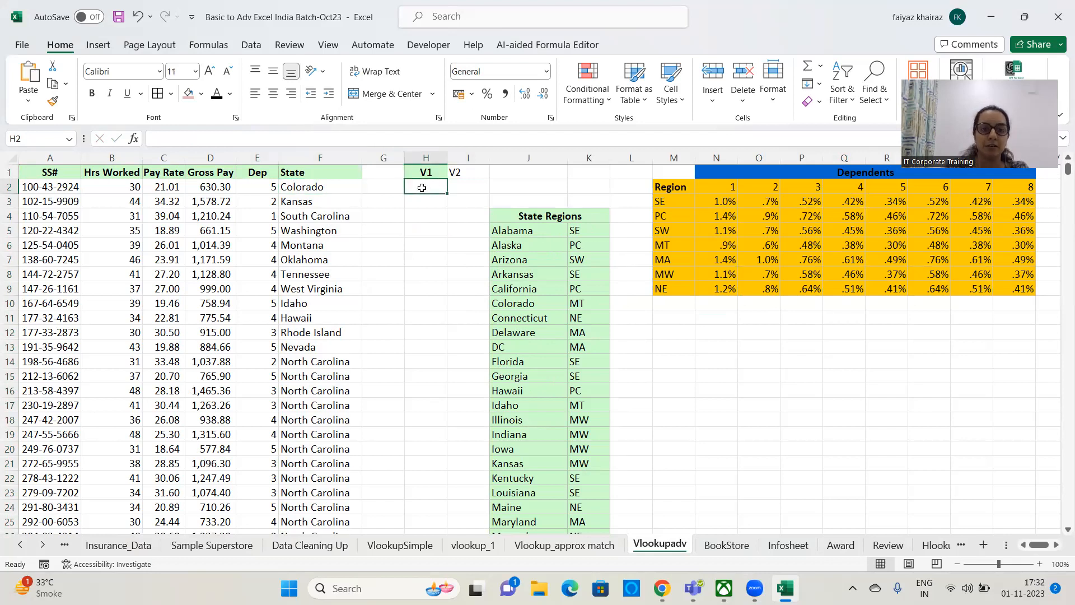
pyautogui.click(271, 188)
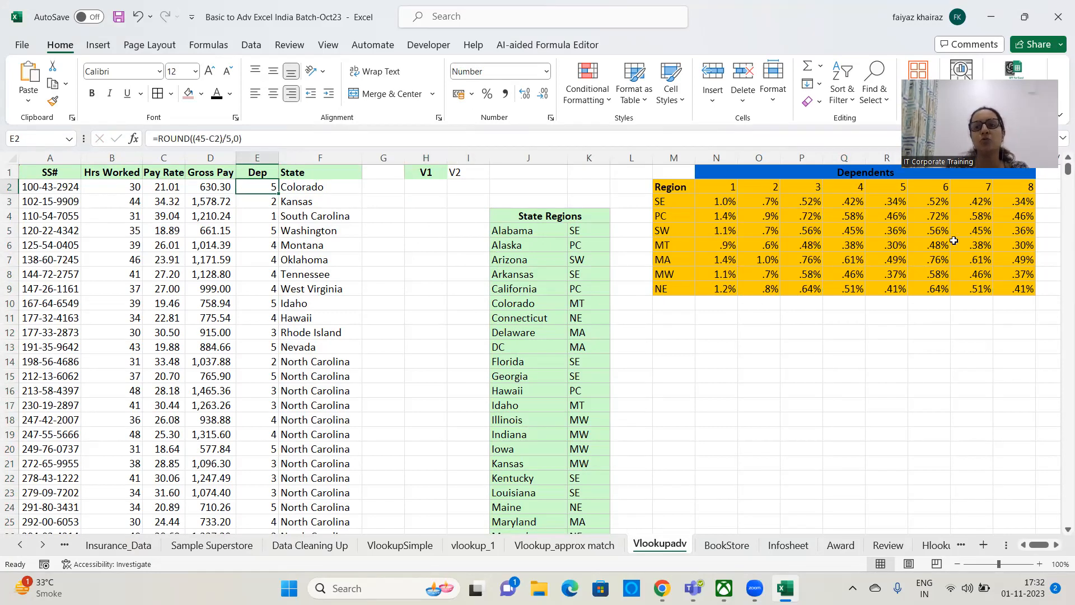
pyautogui.click(463, 173)
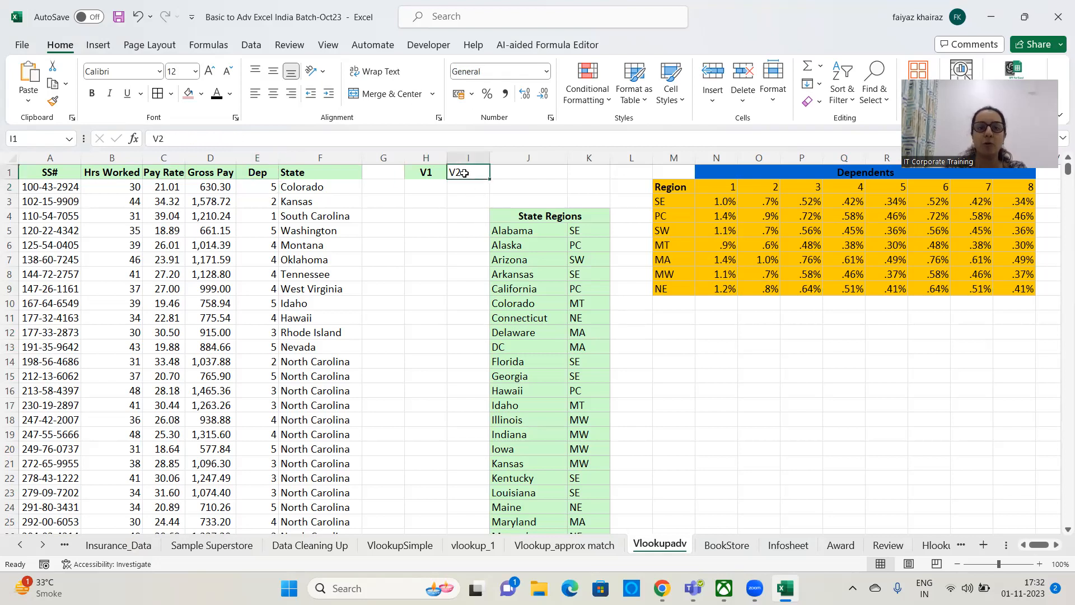